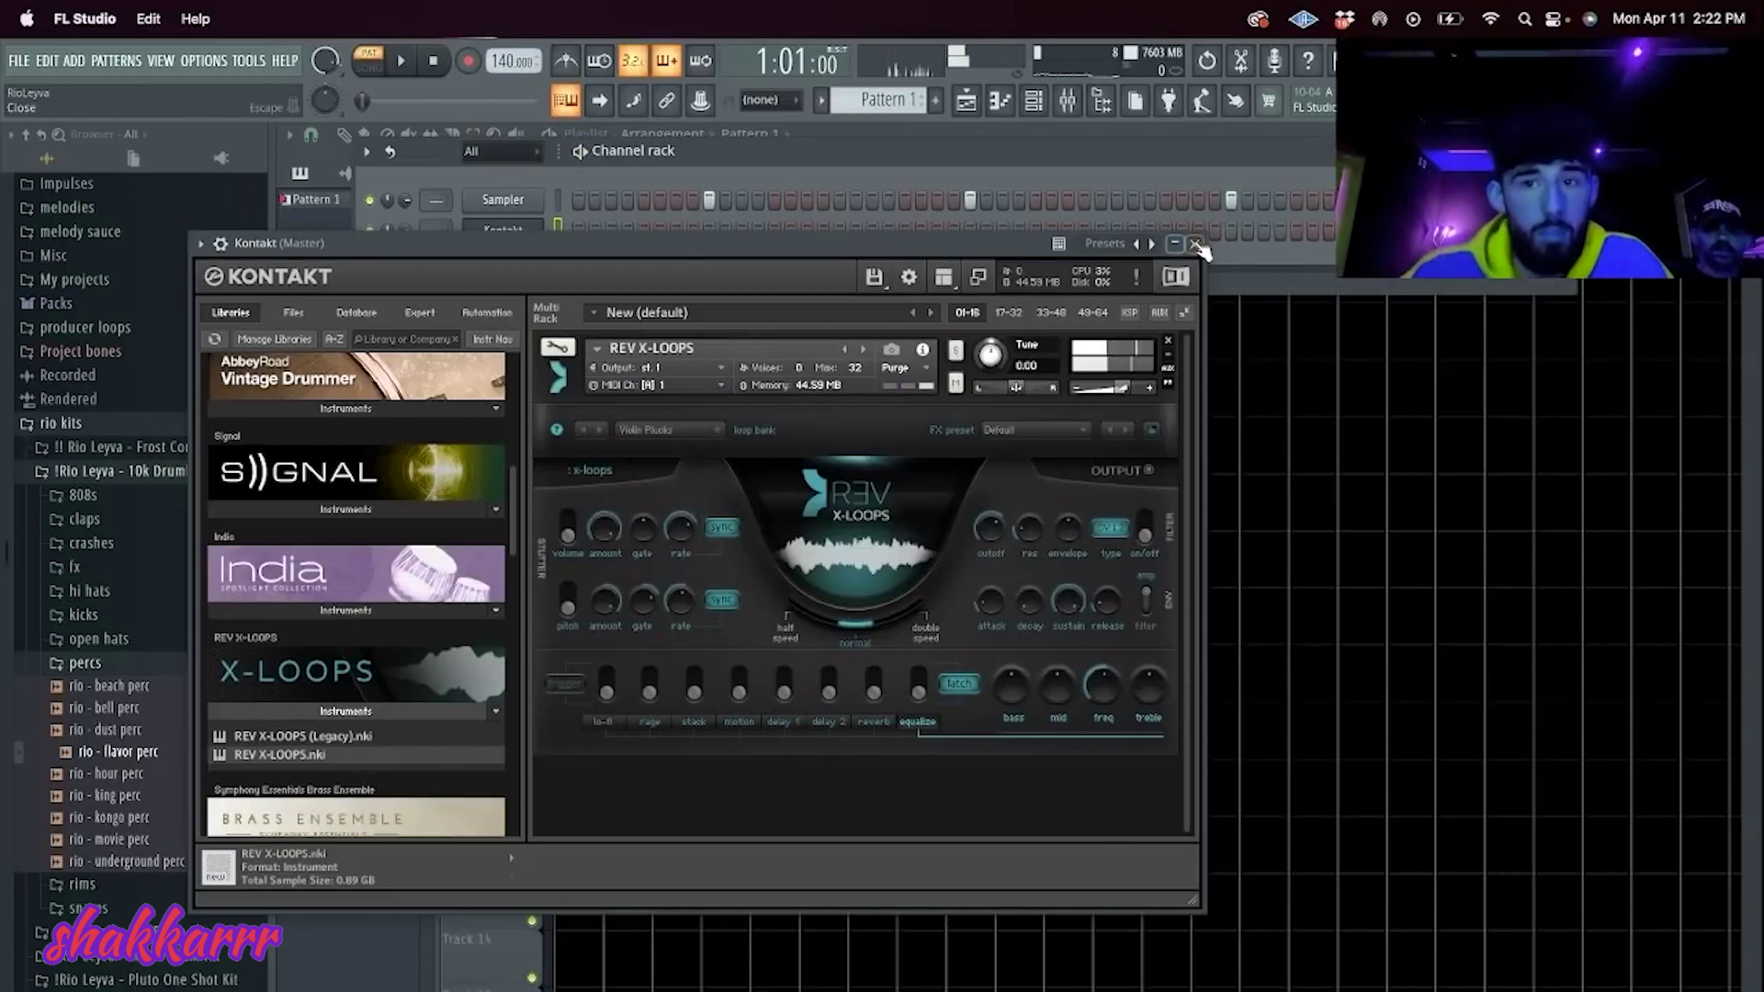
Step: Open the Kontakt channel's piano roll at full size and draw a four-bar D6 note starting at bar 1
{"action": "right_click", "coordinate": [555, 229]}
{"action": "left_click", "coordinate": [578, 242]}
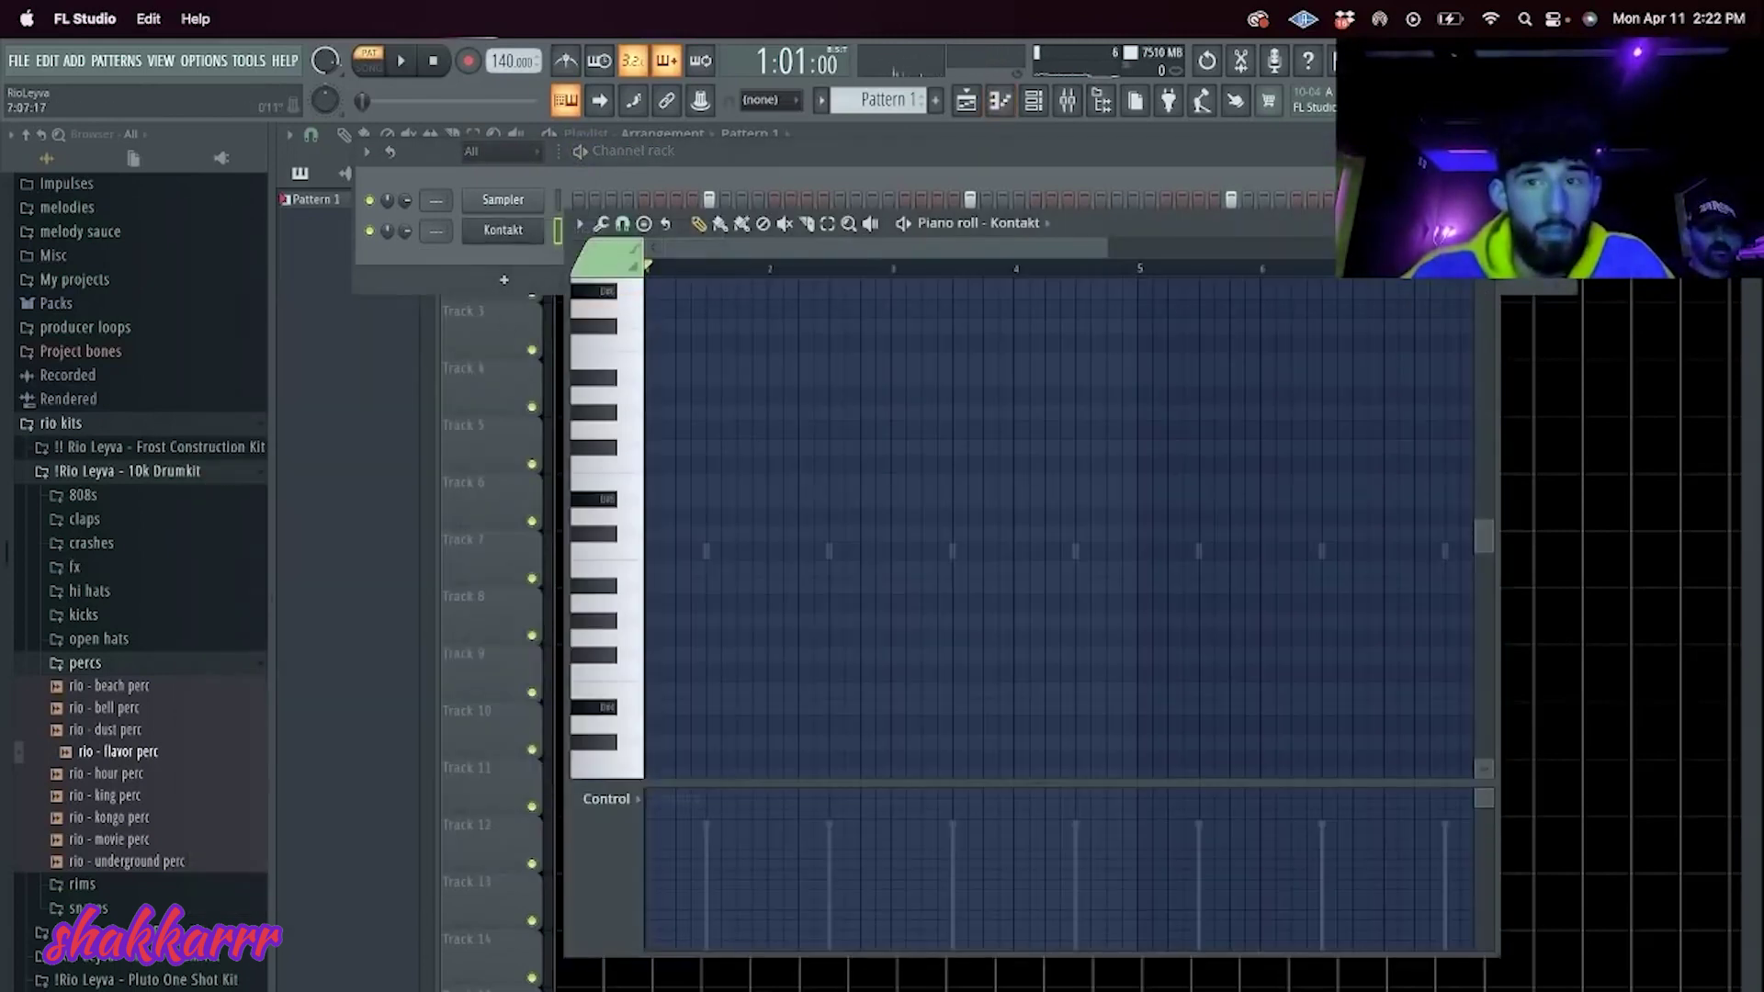
{"action": "left_click", "coordinate": [1463, 223]}
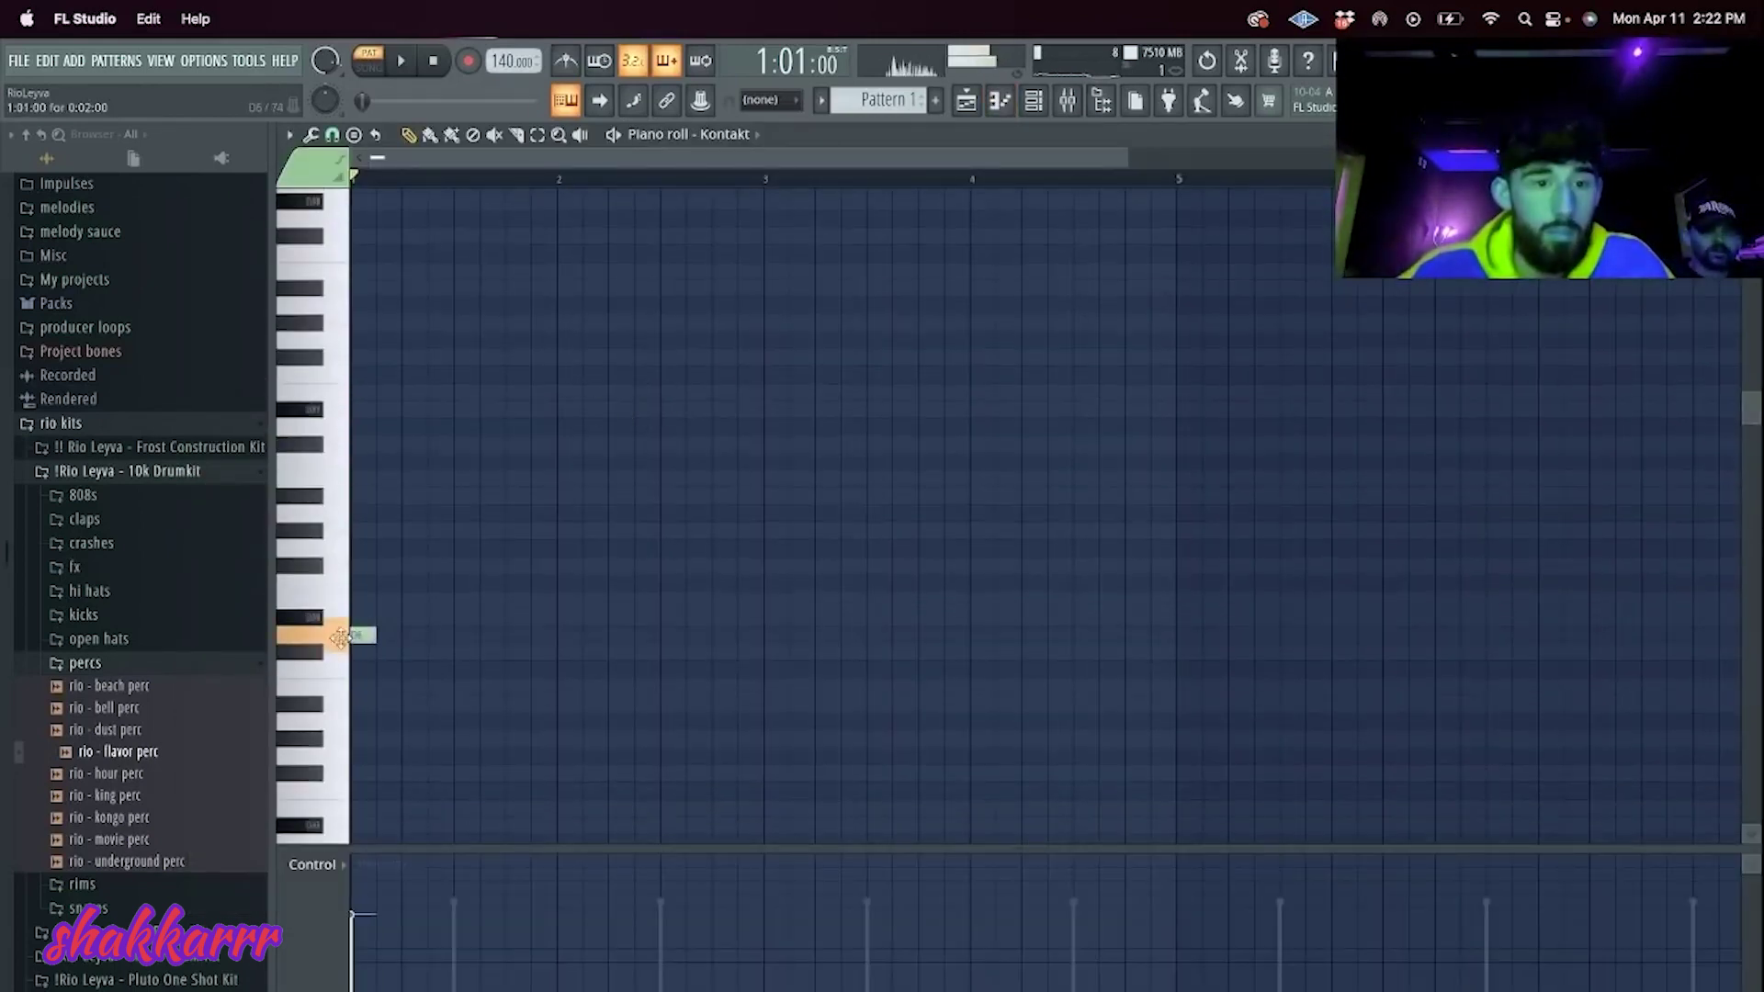
{"action": "left_click_drag", "start_coordinate": [381, 637], "coordinate": [1182, 622]}
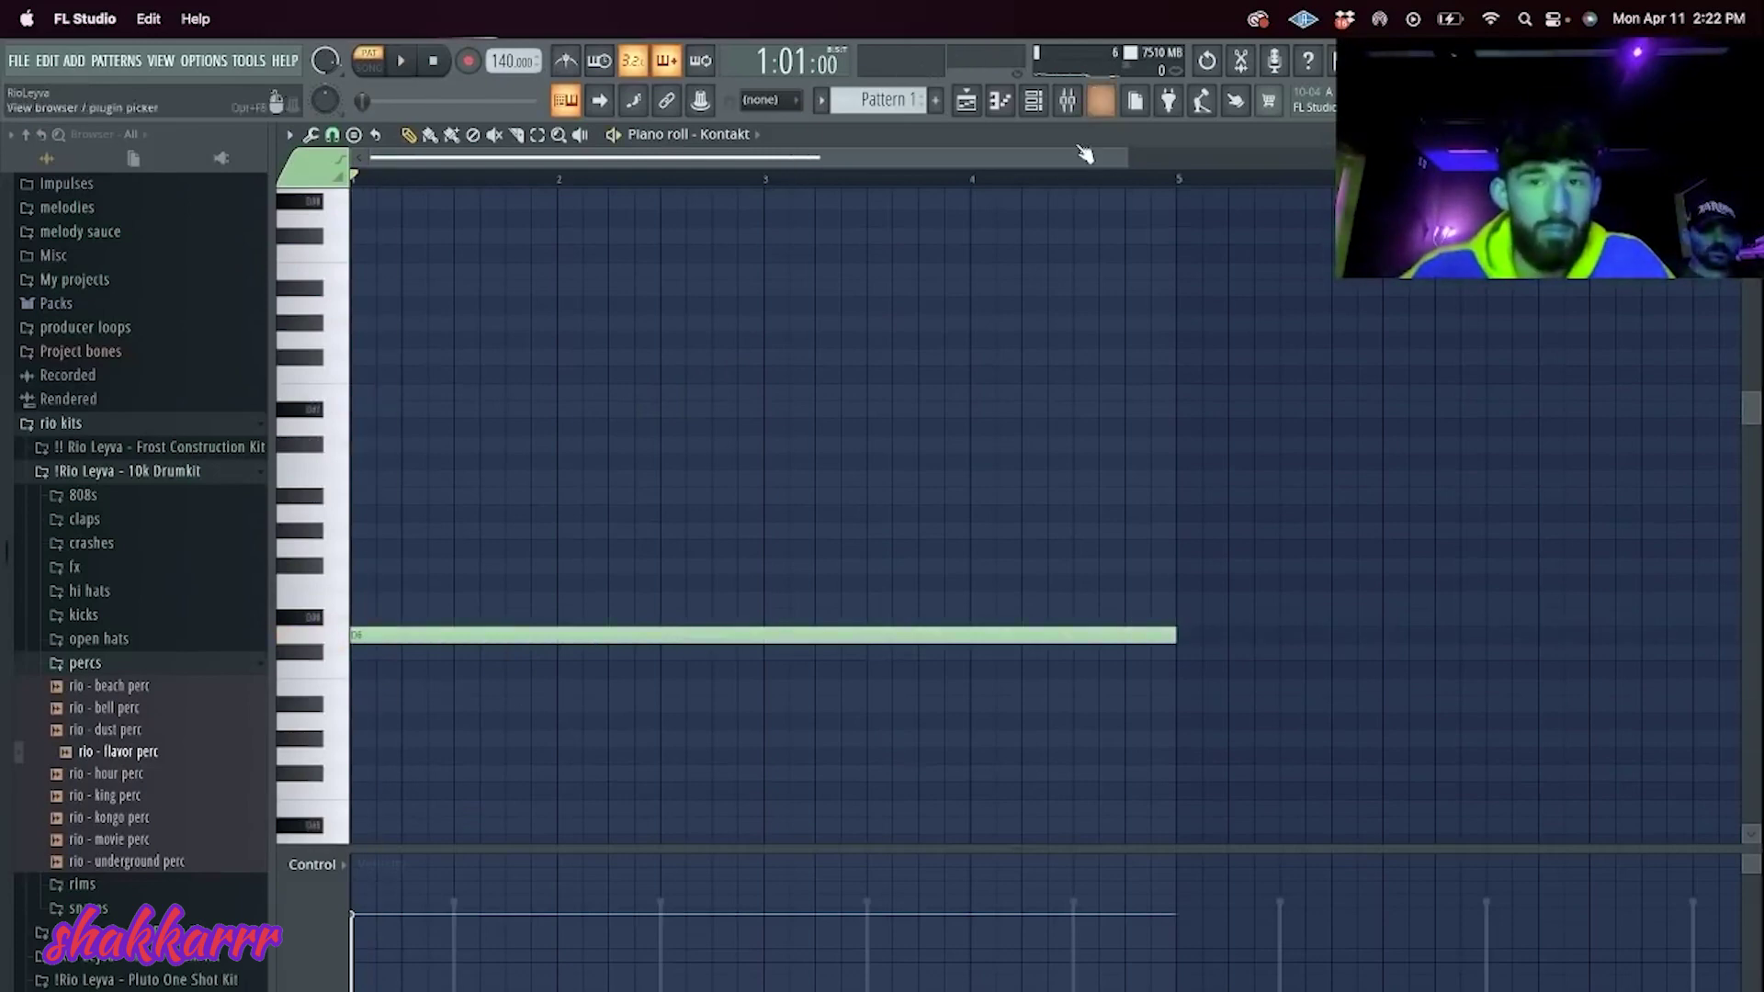
Step: Play the pattern while adding a D#6 note at bar 3, and trim it to end at bar 5
{"action": "scroll", "coordinate": [1305, 173], "scroll_direction": "down", "scroll_amount": 2}
{"action": "scroll", "coordinate": [1305, 174], "scroll_direction": "down", "scroll_amount": 1}
{"action": "key", "text": "space"}
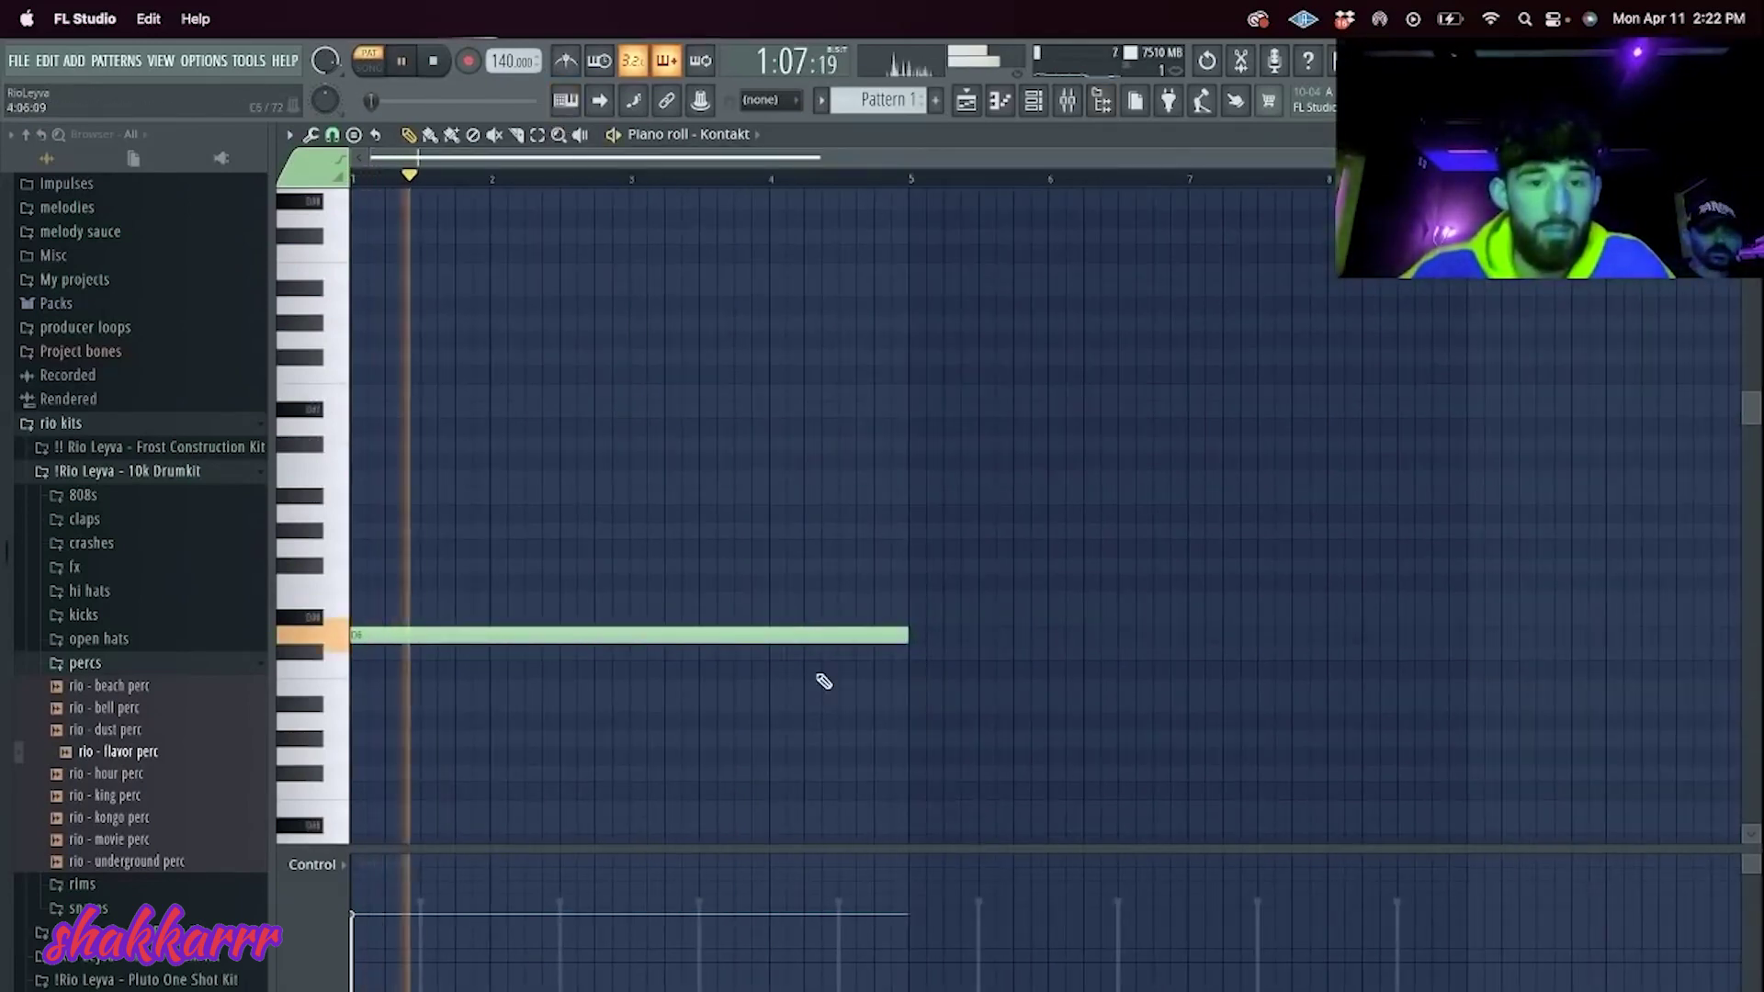
{"action": "left_click", "coordinate": [636, 617]}
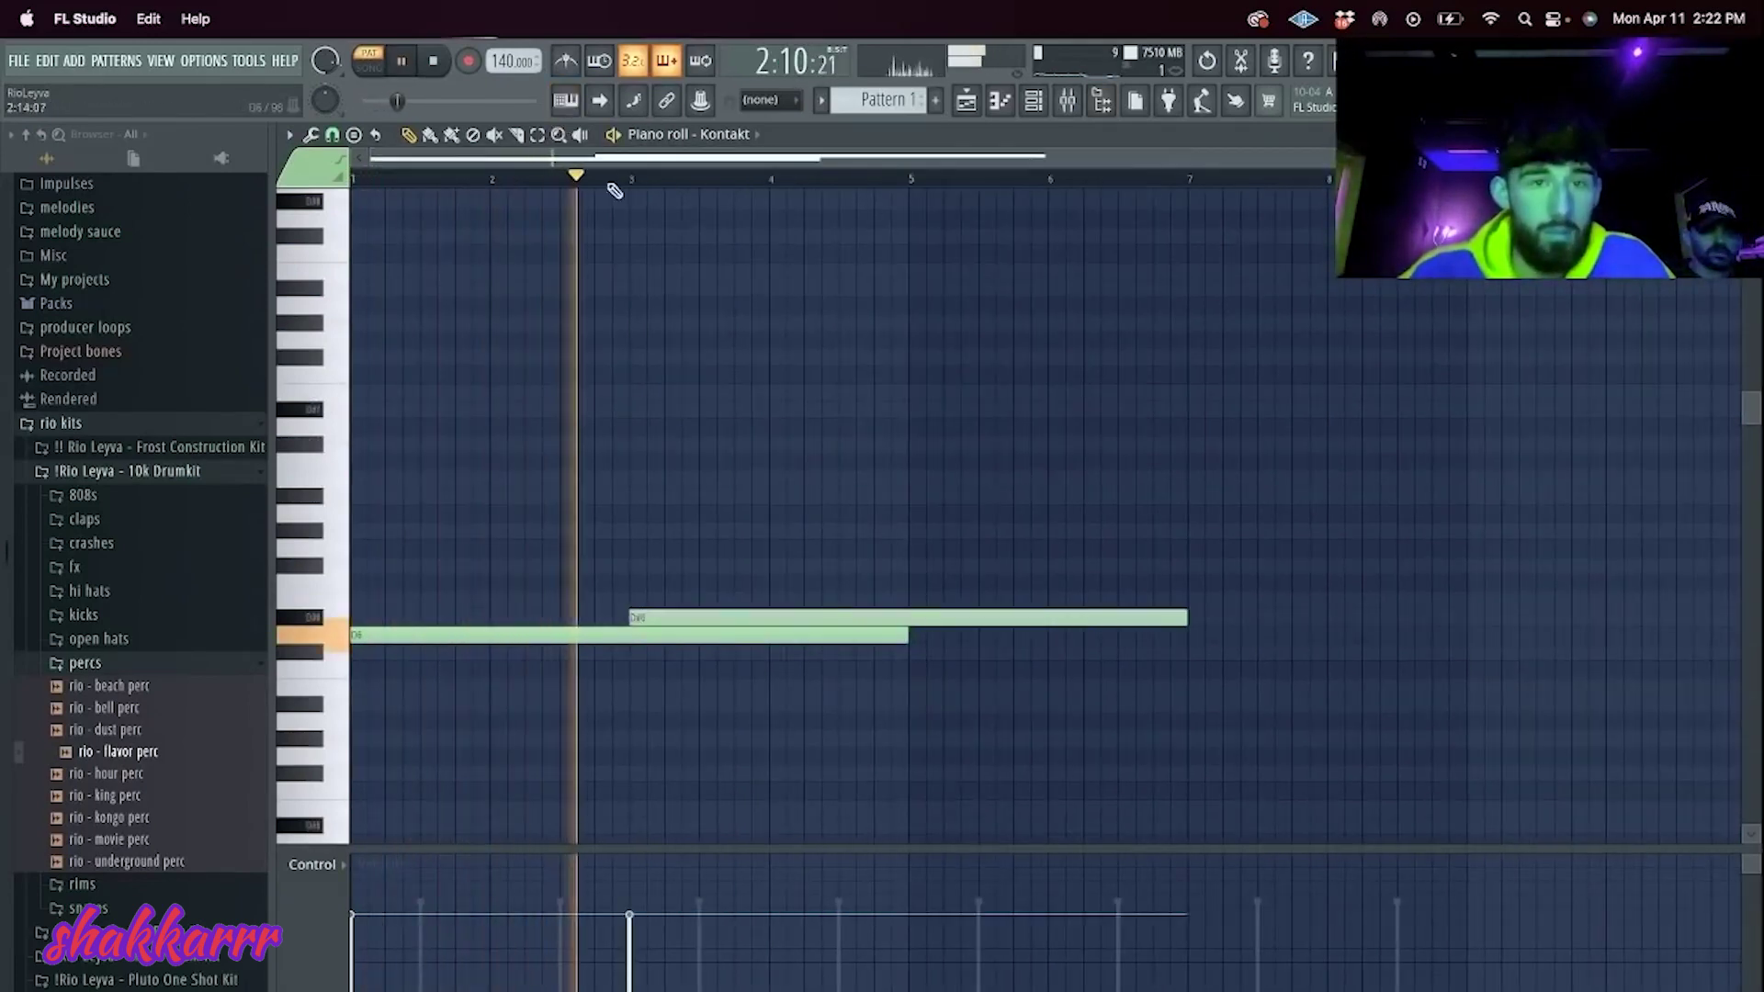
{"action": "key", "text": "c"}
{"action": "left_click_drag", "start_coordinate": [908, 603], "coordinate": [917, 628]}
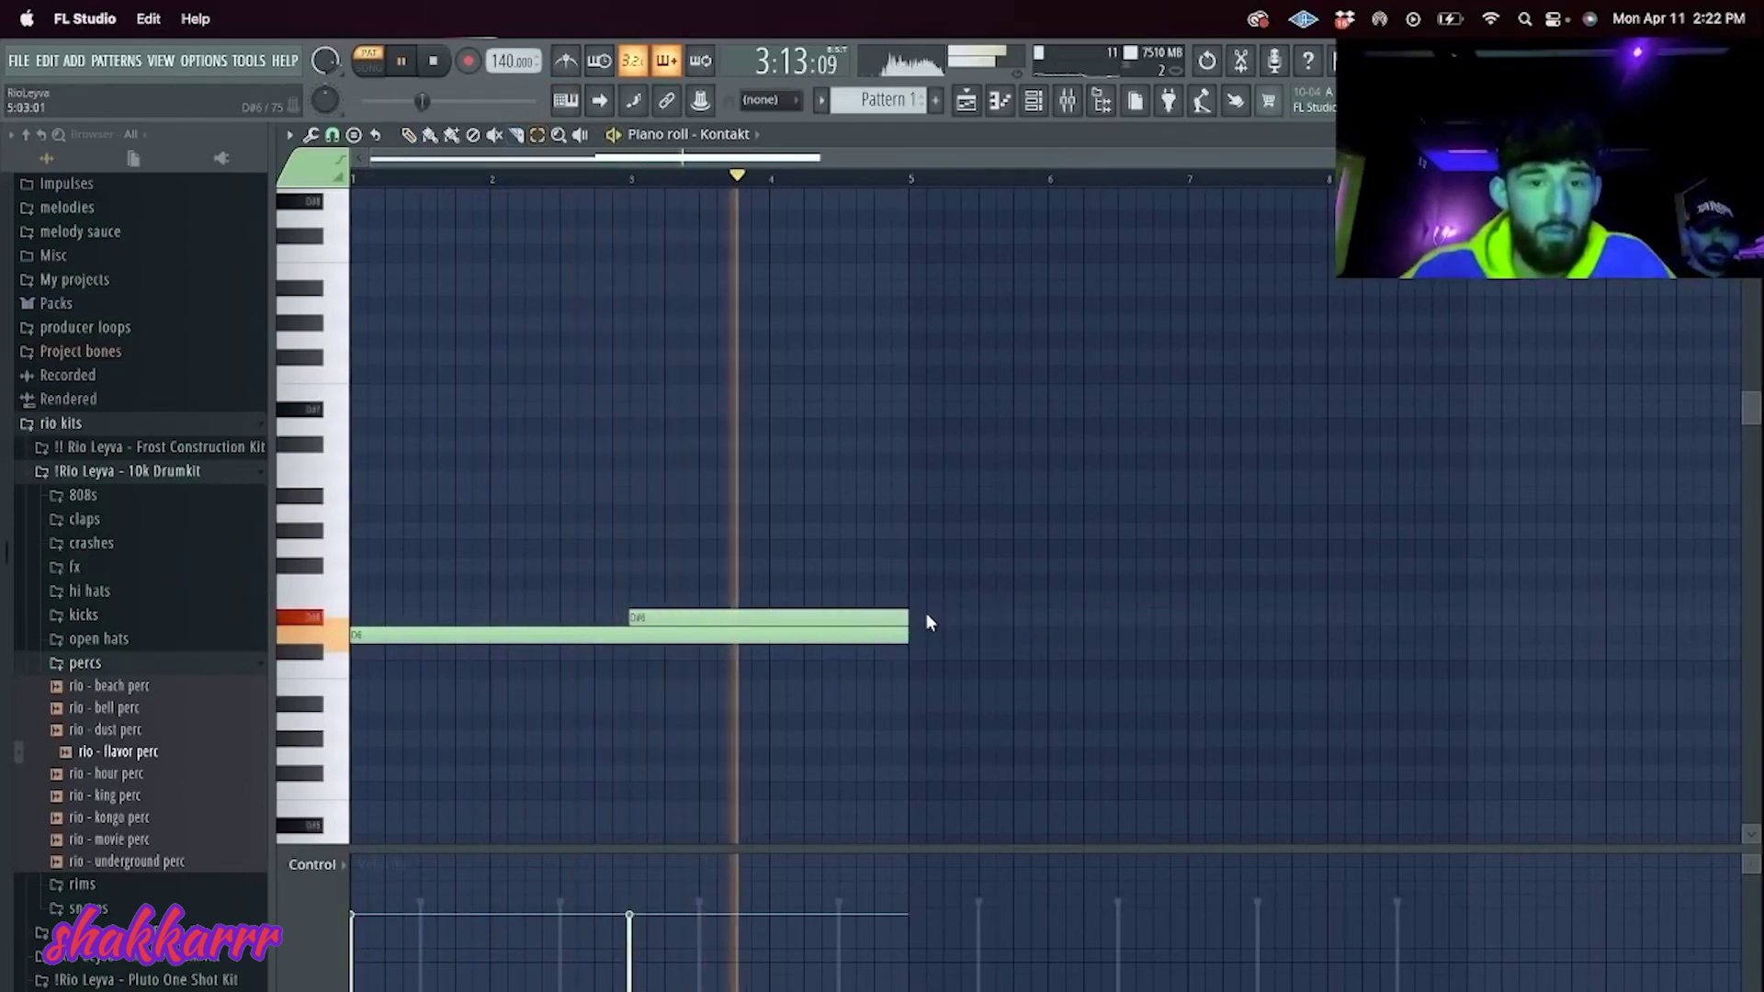
Step: Duplicate the four-bar phrase into bars 5 to 8 and lower the copied D#6 note to C6
{"action": "key", "text": "ctrl+b"}
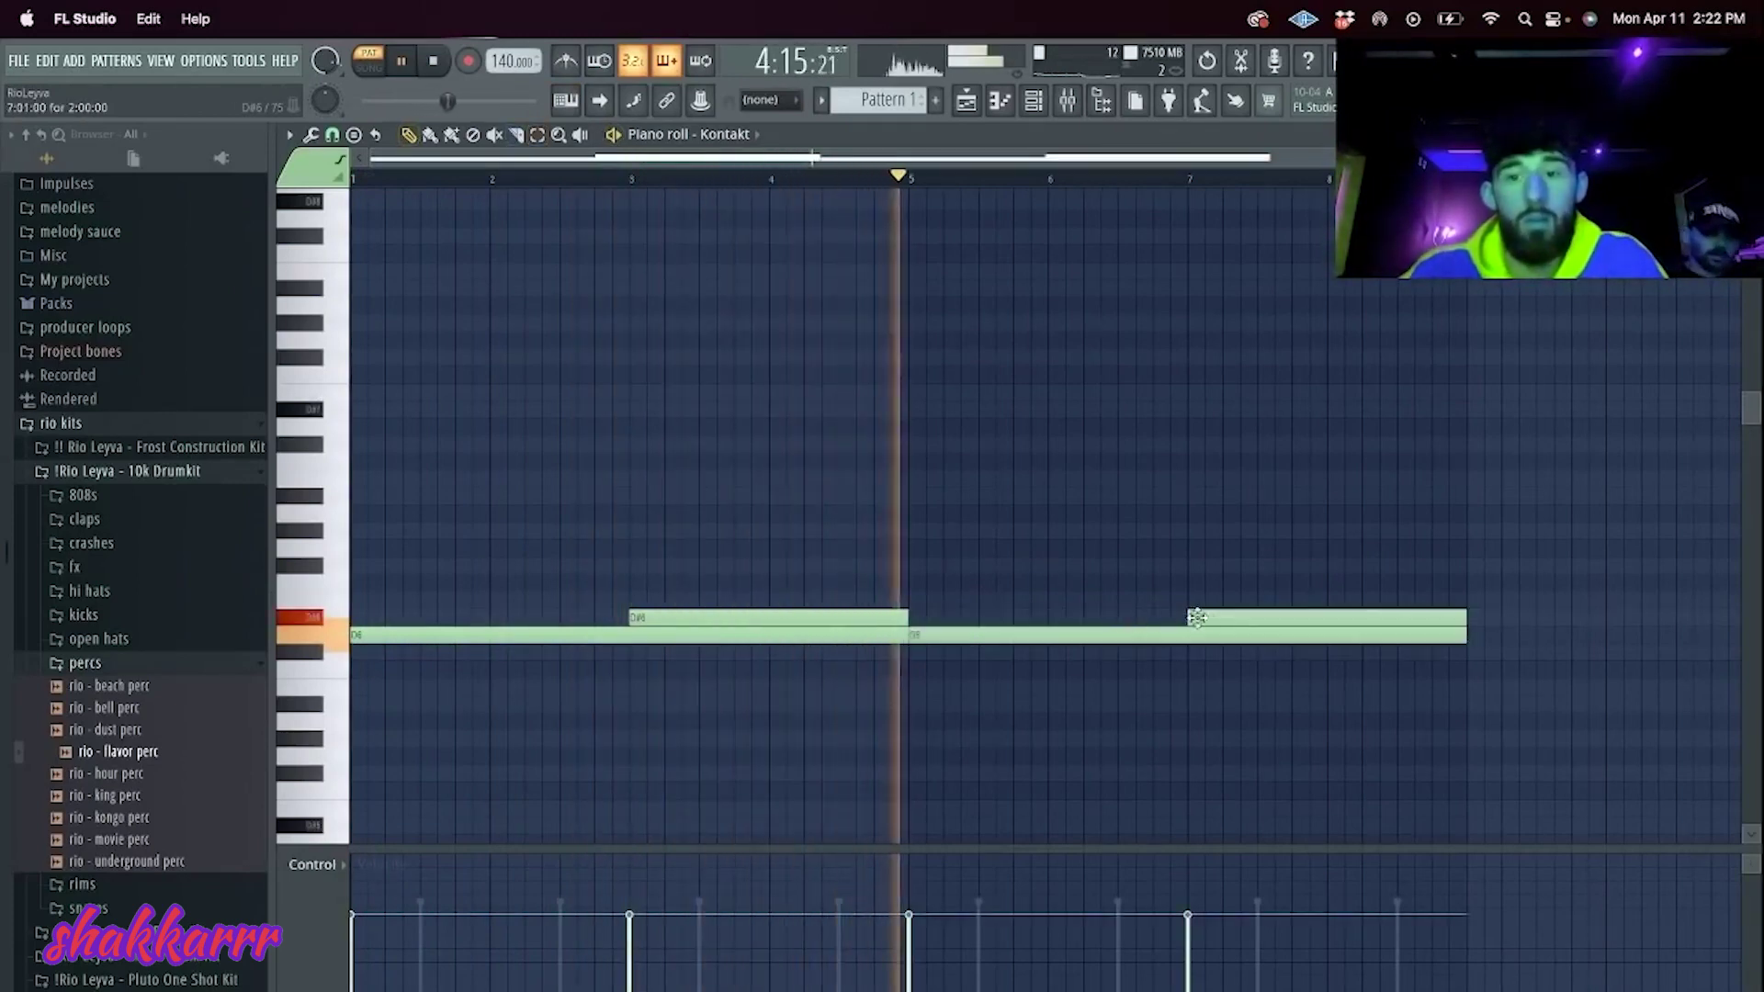
{"action": "left_click_drag", "start_coordinate": [1206, 616], "coordinate": [1203, 671]}
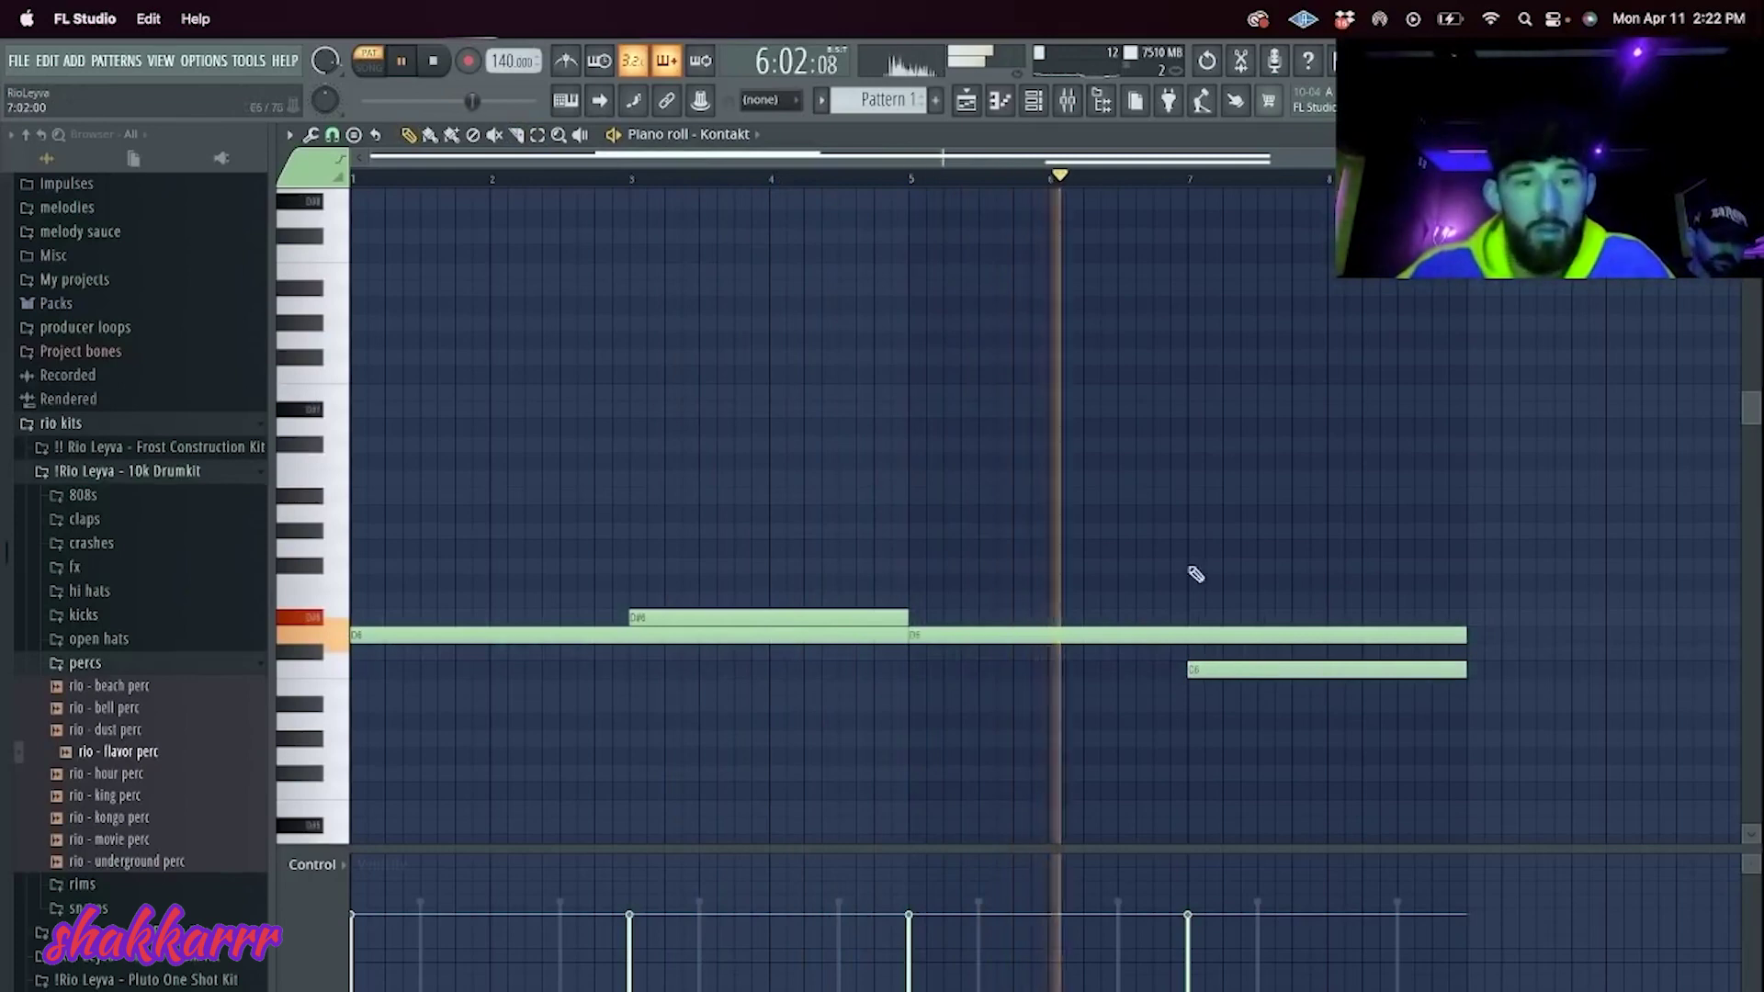
Step: Route the Kontakt channel to mixer insert 1 and load the HalfTime effect on it
{"action": "left_click", "coordinate": [1033, 100]}
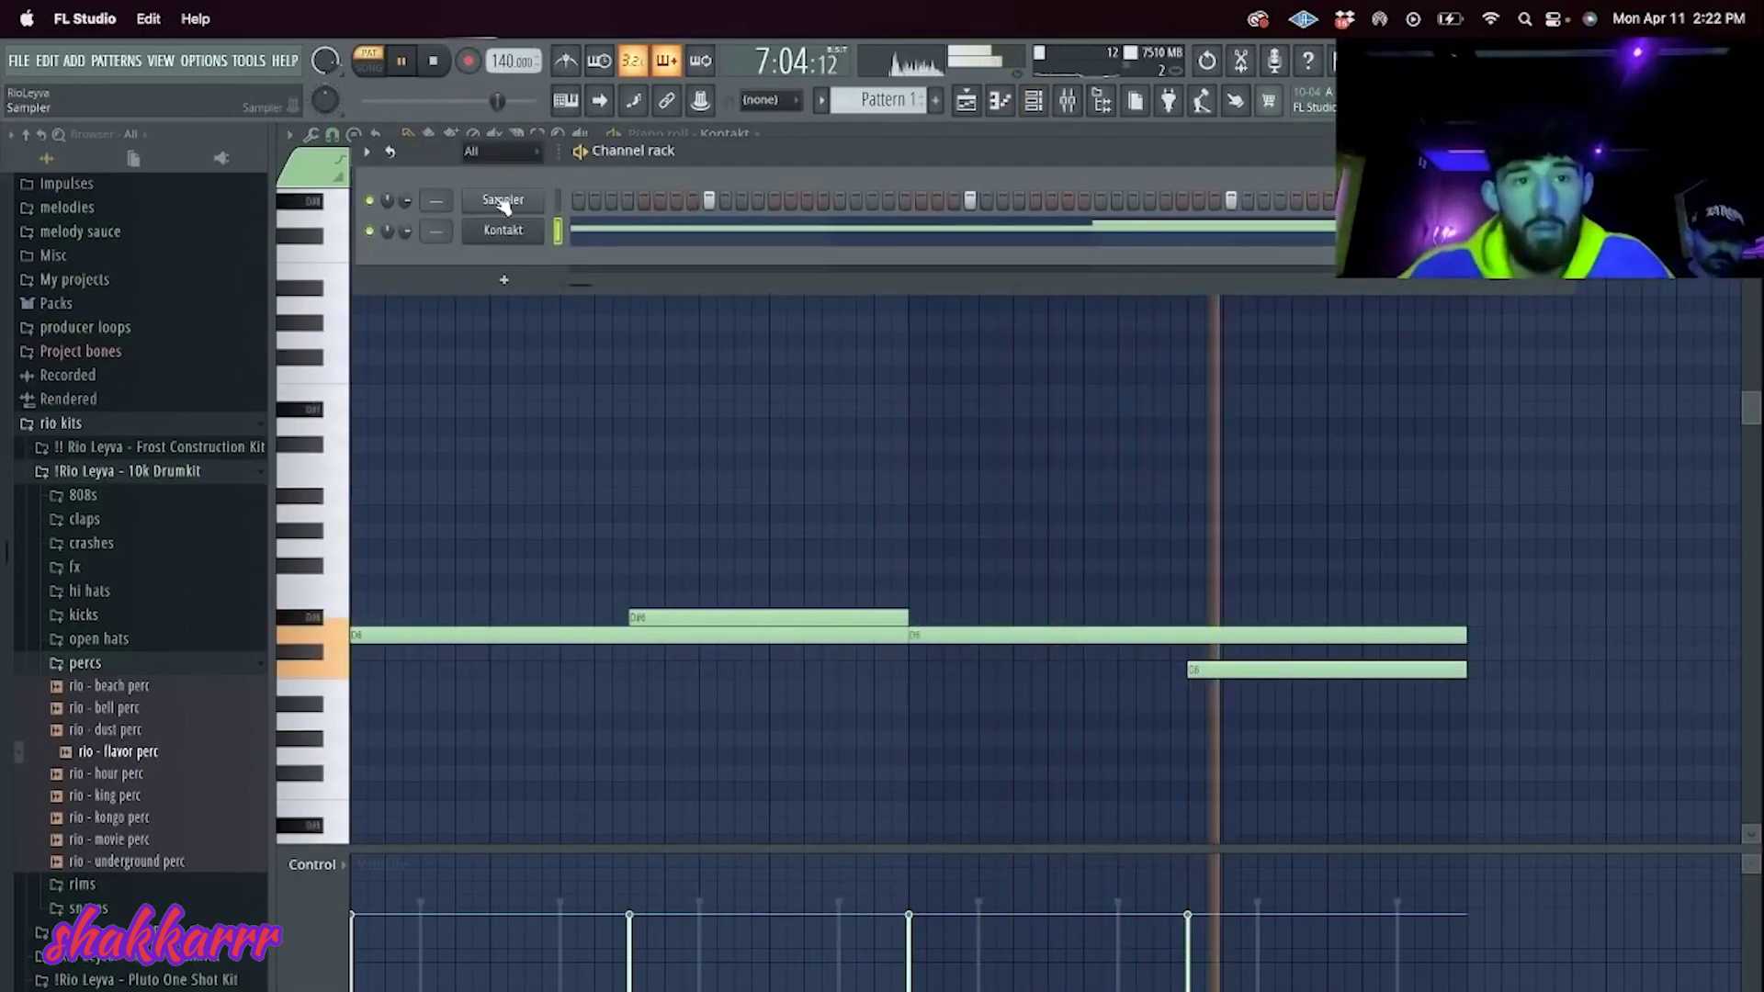
{"action": "key", "text": "F9"}
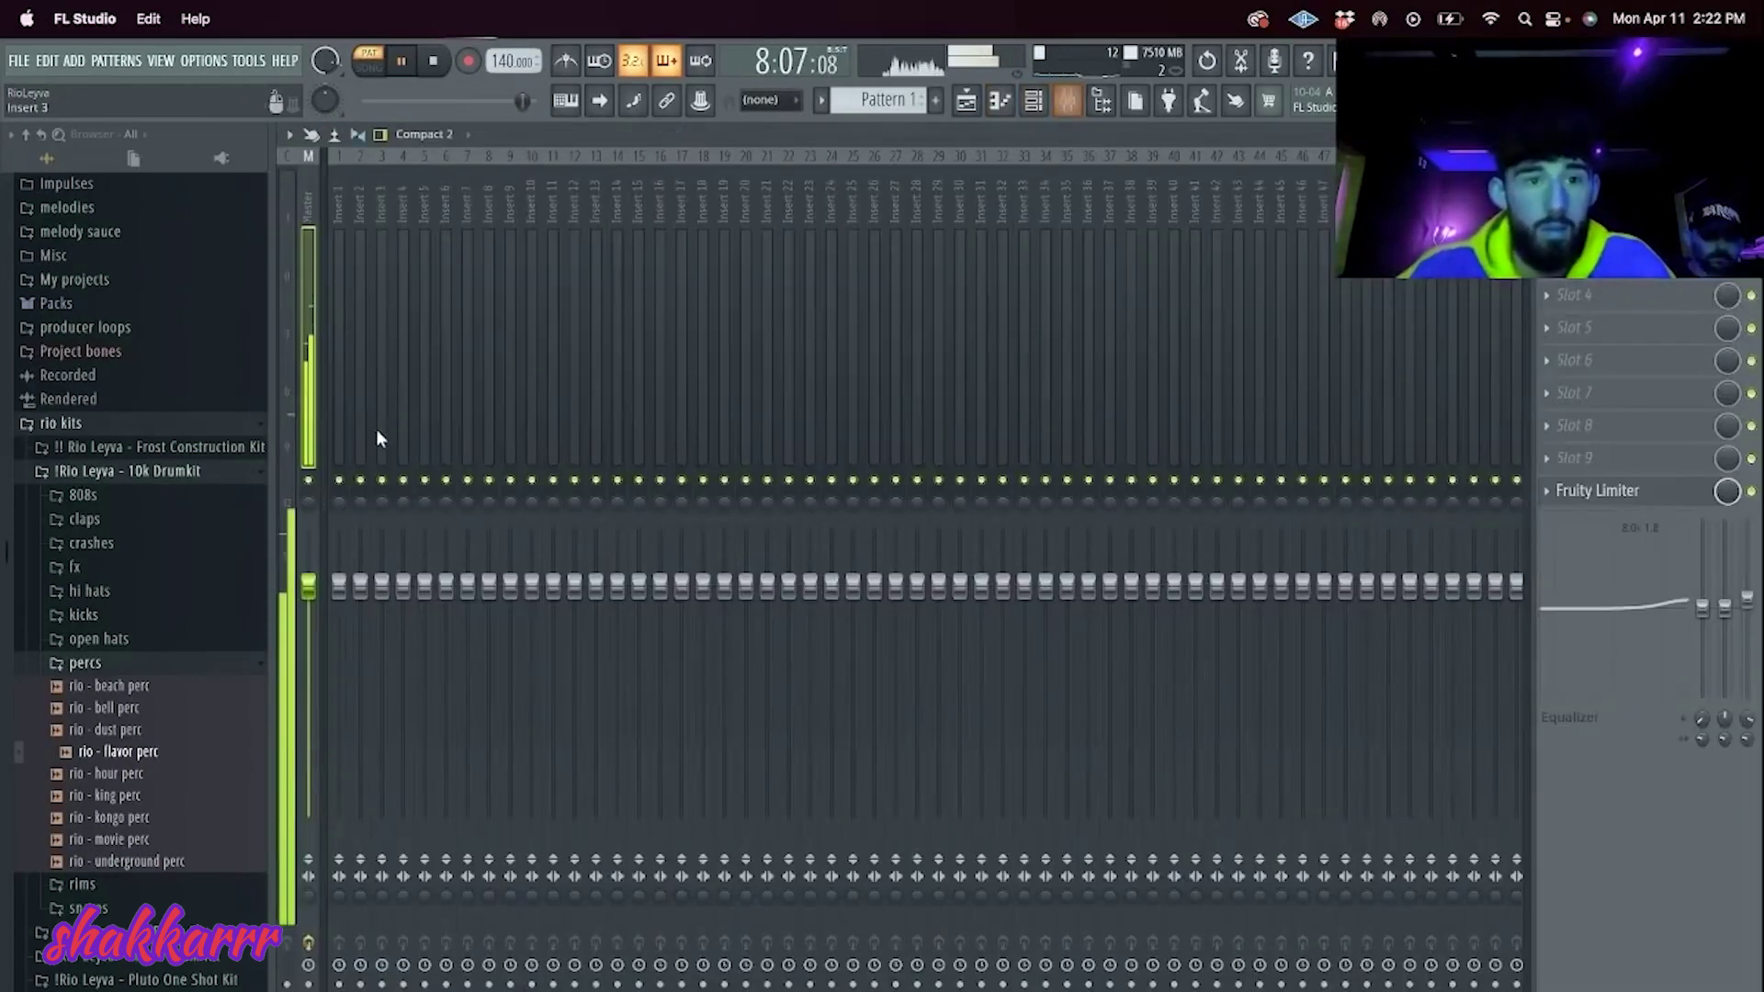
{"action": "key", "text": "ctrl+l"}
{"action": "left_click", "coordinate": [1565, 270]}
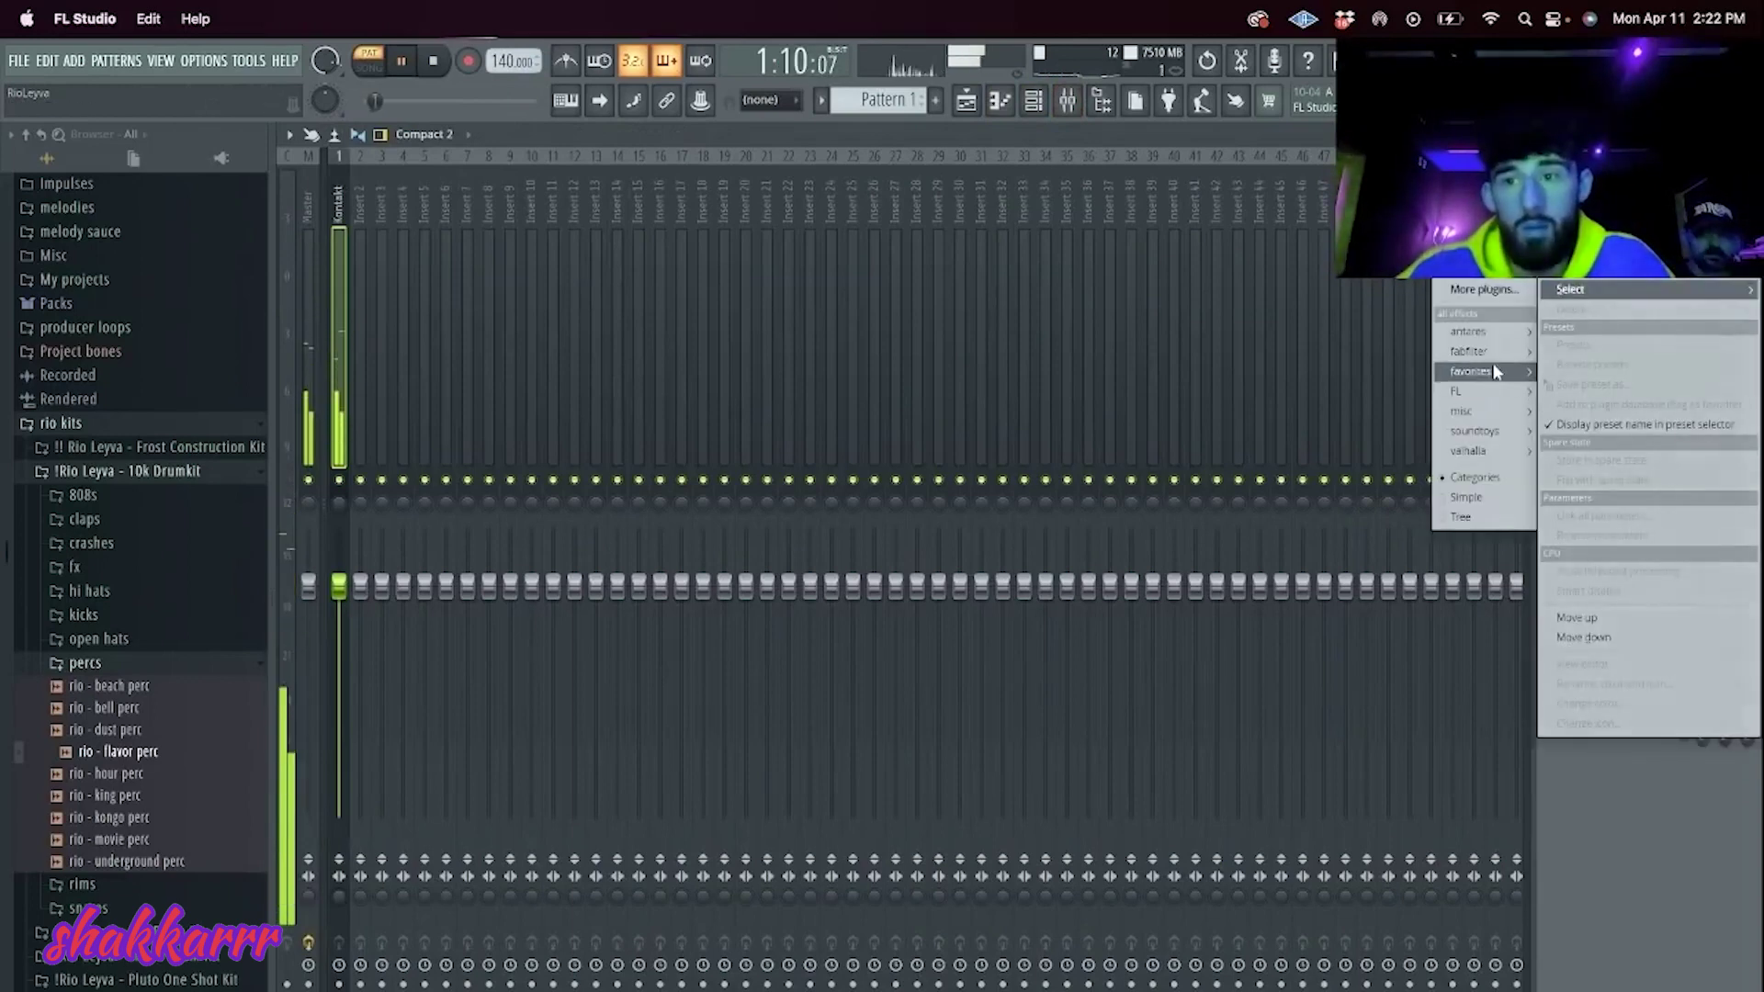
{"action": "left_click", "coordinate": [1350, 581]}
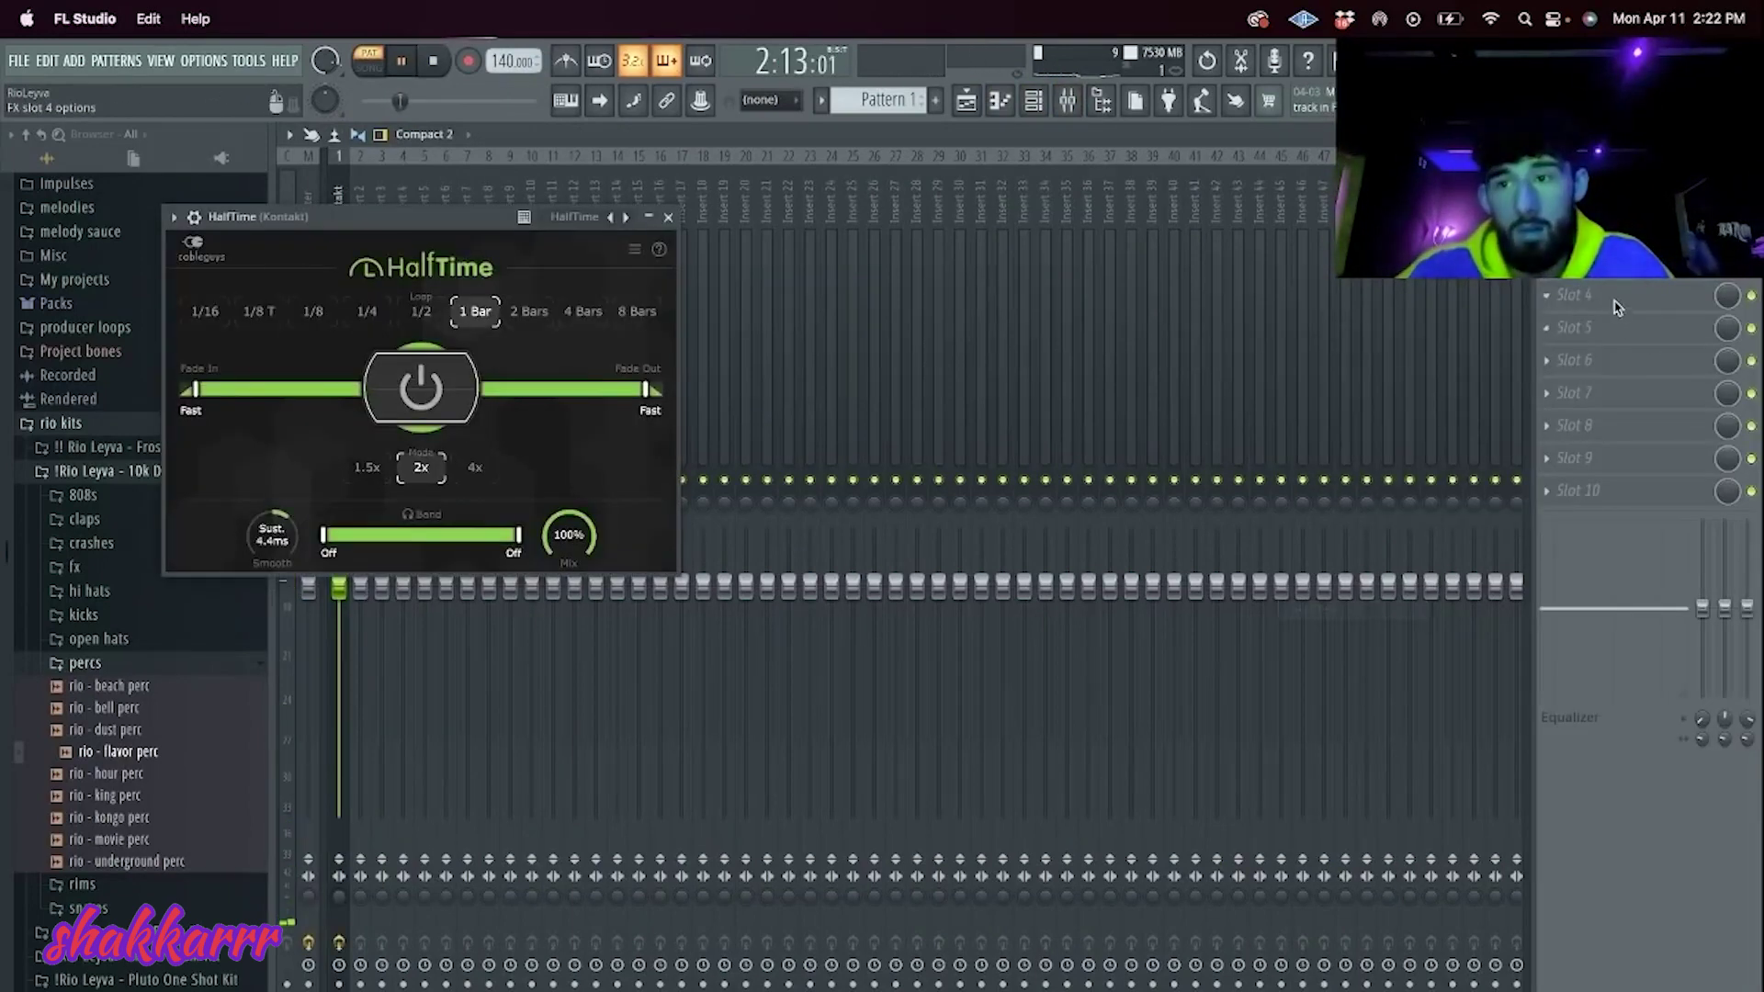
Step: Load the Portal effect into slot 4 of the Kontakt mixer insert
{"action": "left_click", "coordinate": [1568, 294]}
{"action": "mouse_move", "coordinate": [1480, 409]}
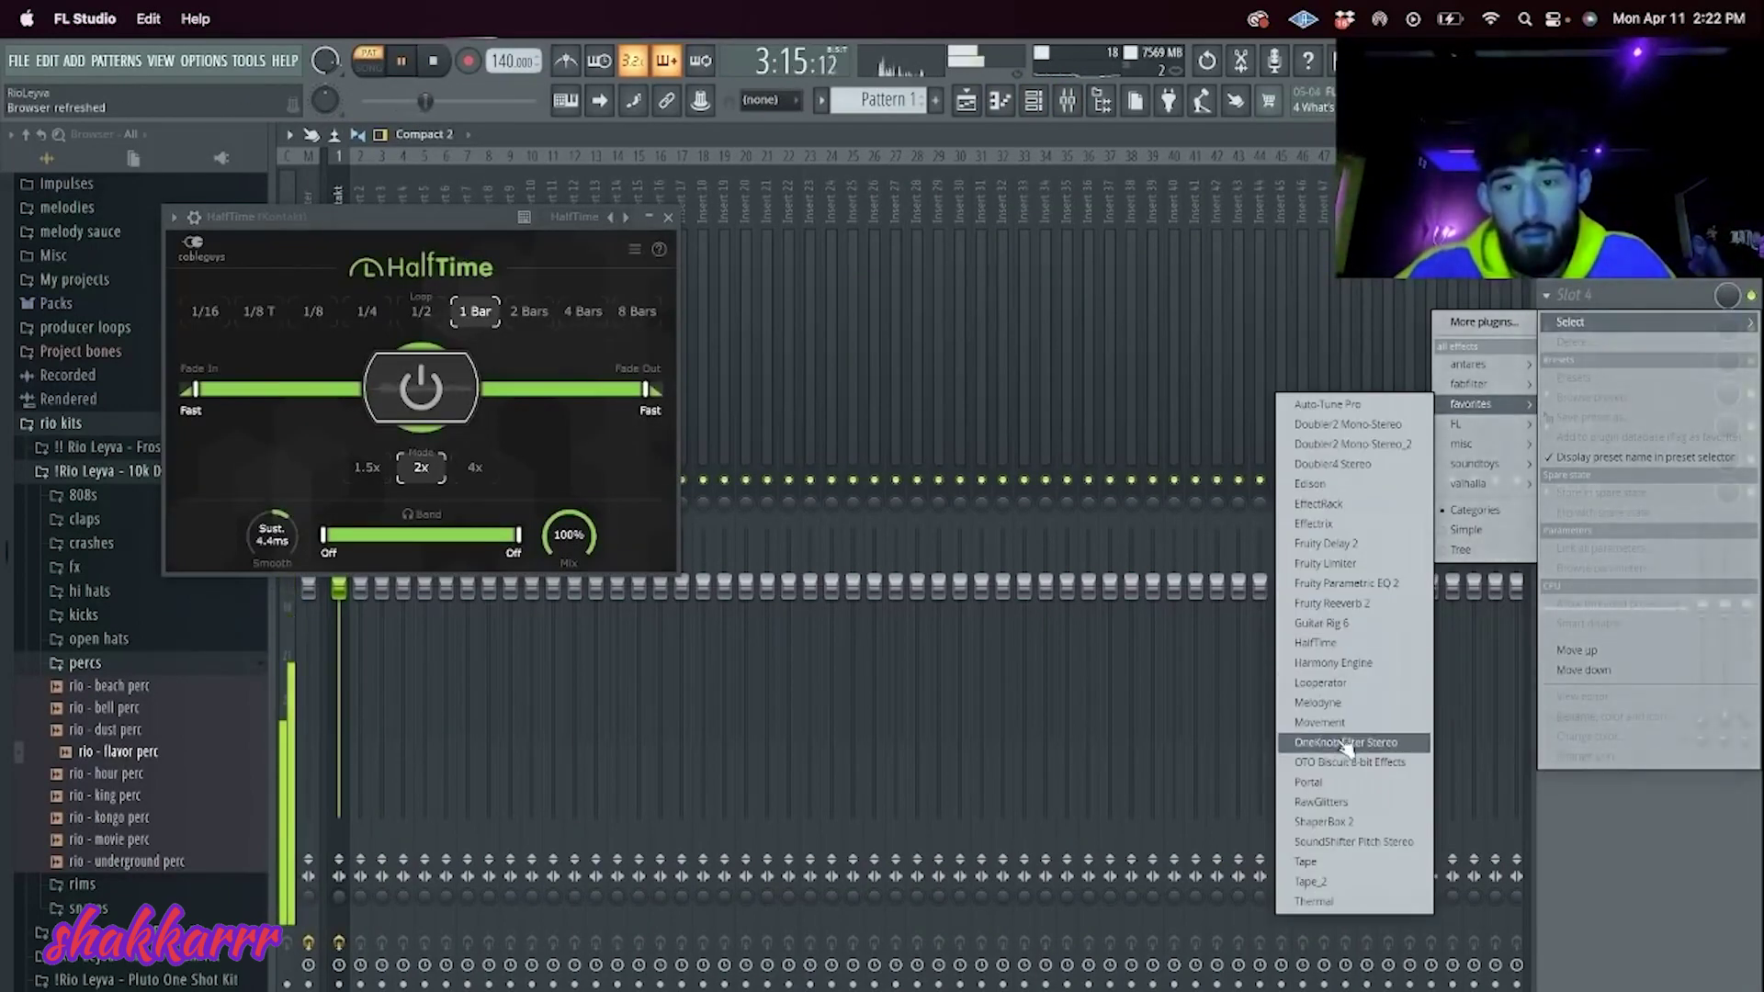
{"action": "left_click", "coordinate": [1346, 781]}
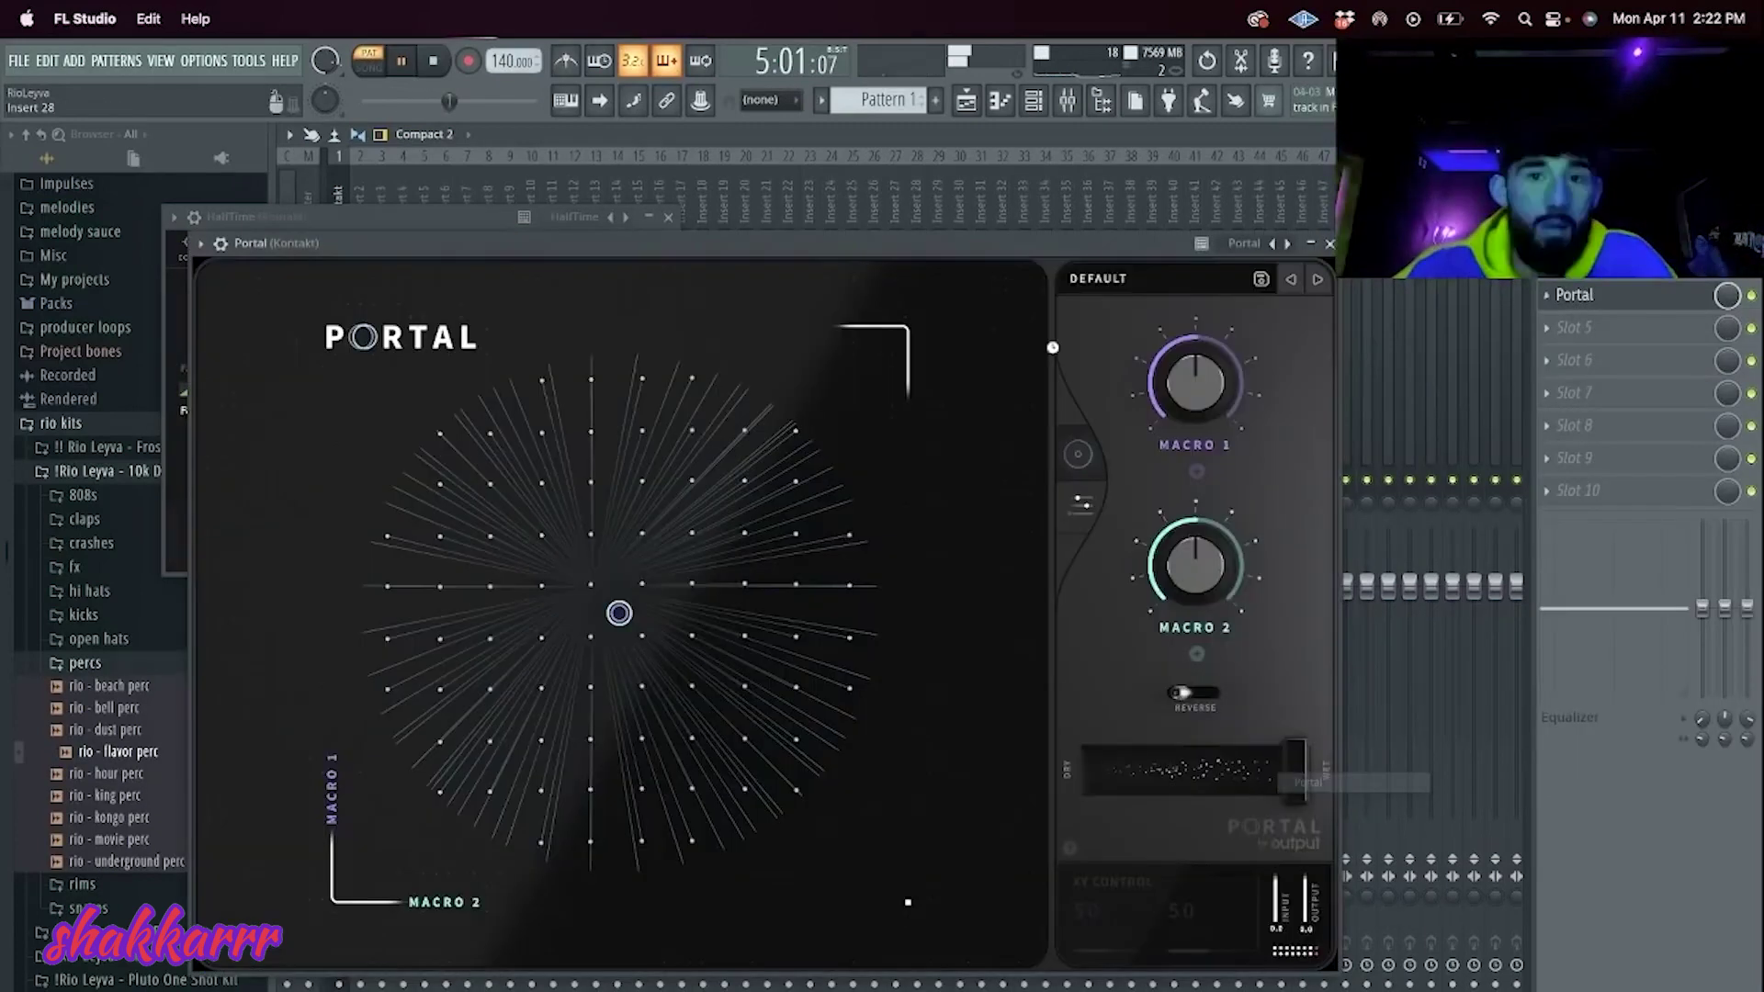
Step: Audition the HEXAGON, KETAMINE, PARTICLES and PITCHA presets in Portal
{"action": "left_click", "coordinate": [1135, 285]}
{"action": "left_click", "coordinate": [464, 712]}
{"action": "left_click", "coordinate": [677, 494]}
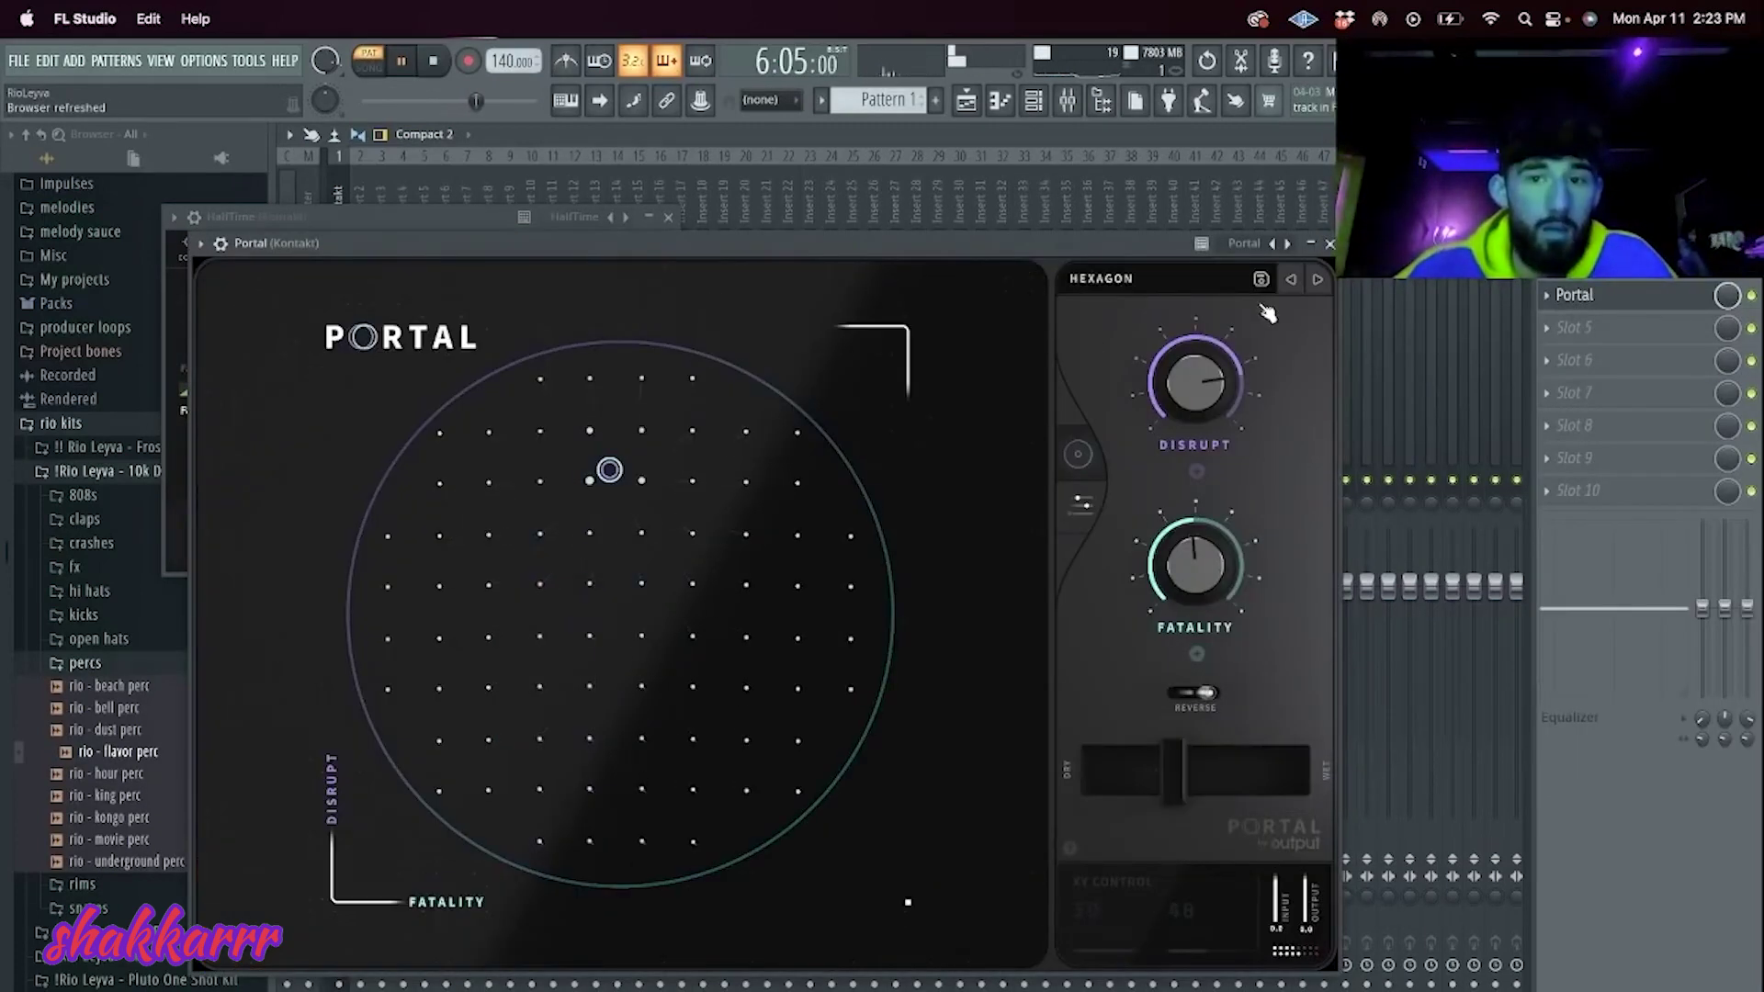
{"action": "left_click", "coordinate": [1292, 281]}
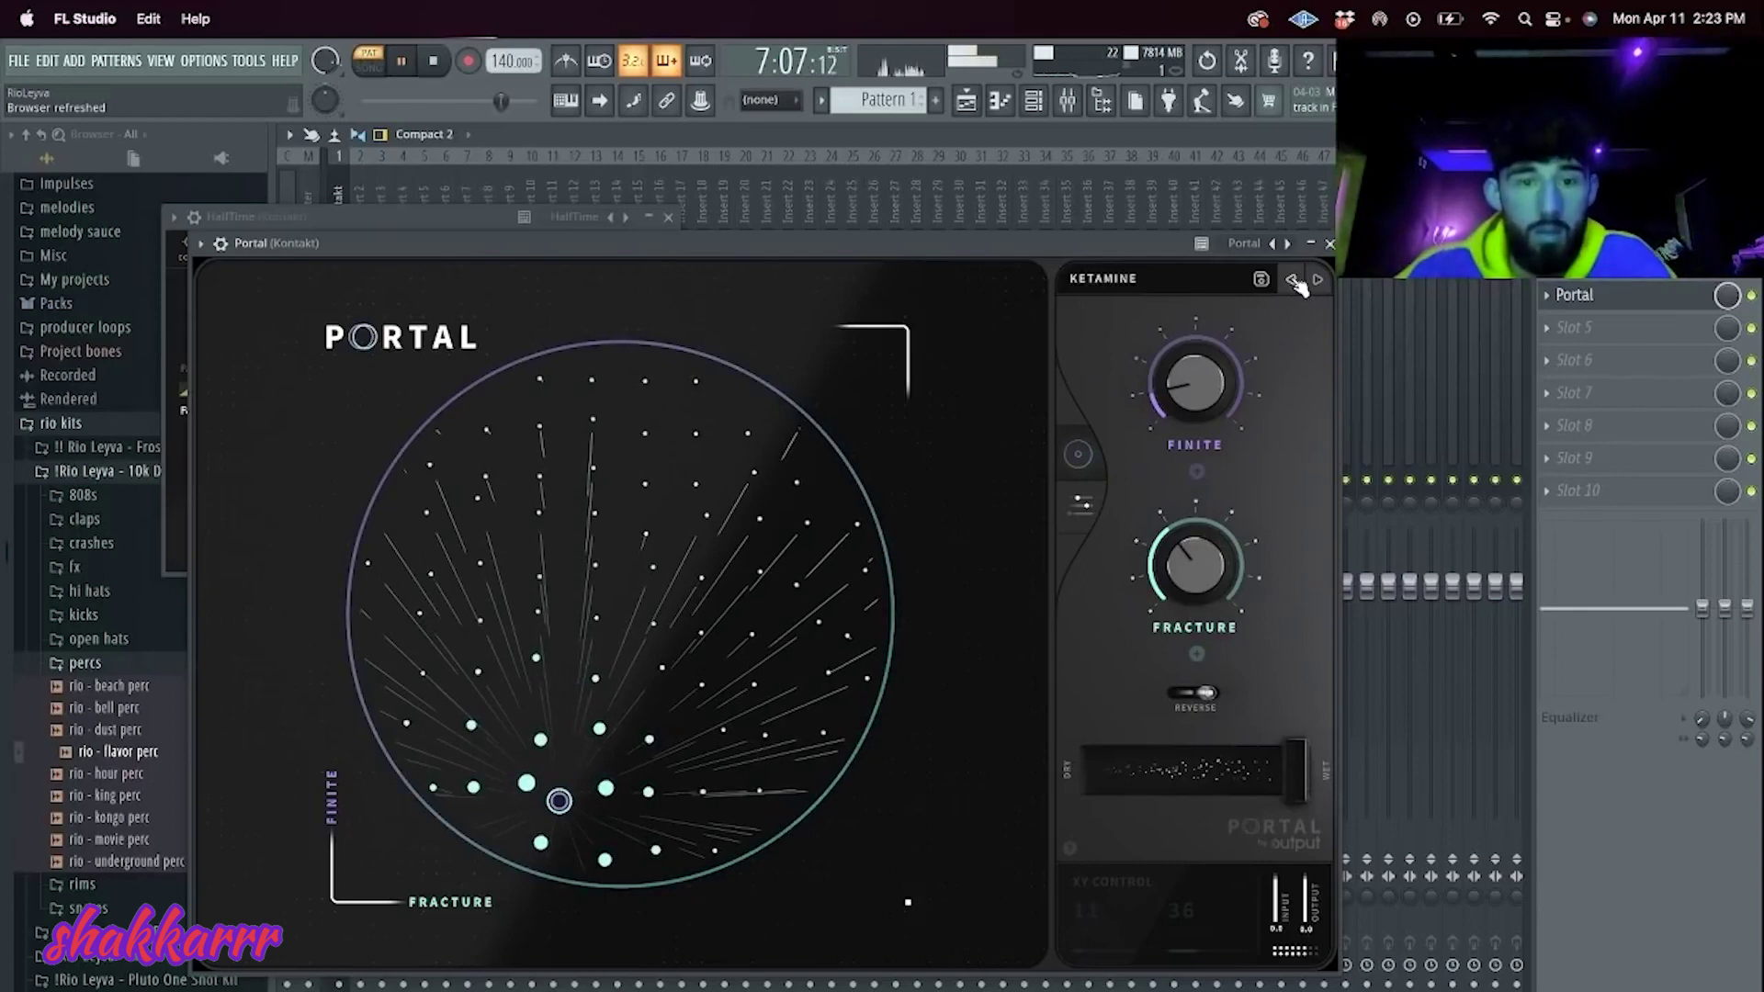
{"action": "left_click", "coordinate": [1328, 243]}
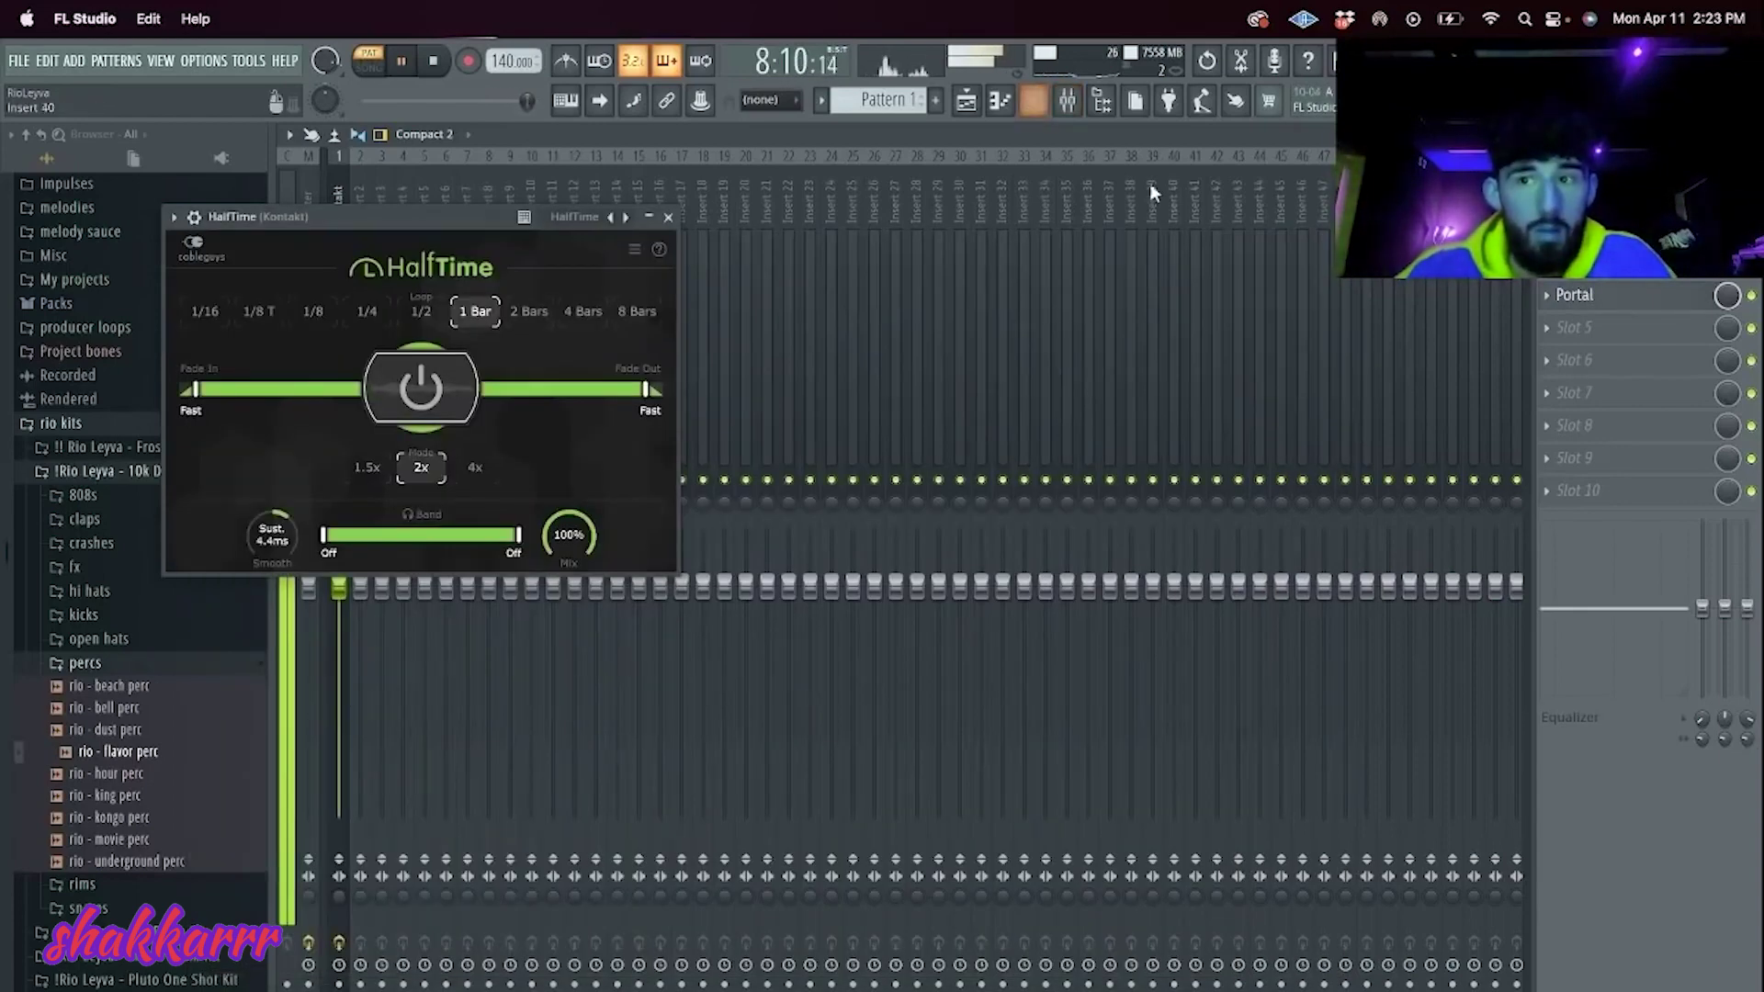
{"action": "left_click", "coordinate": [1575, 295]}
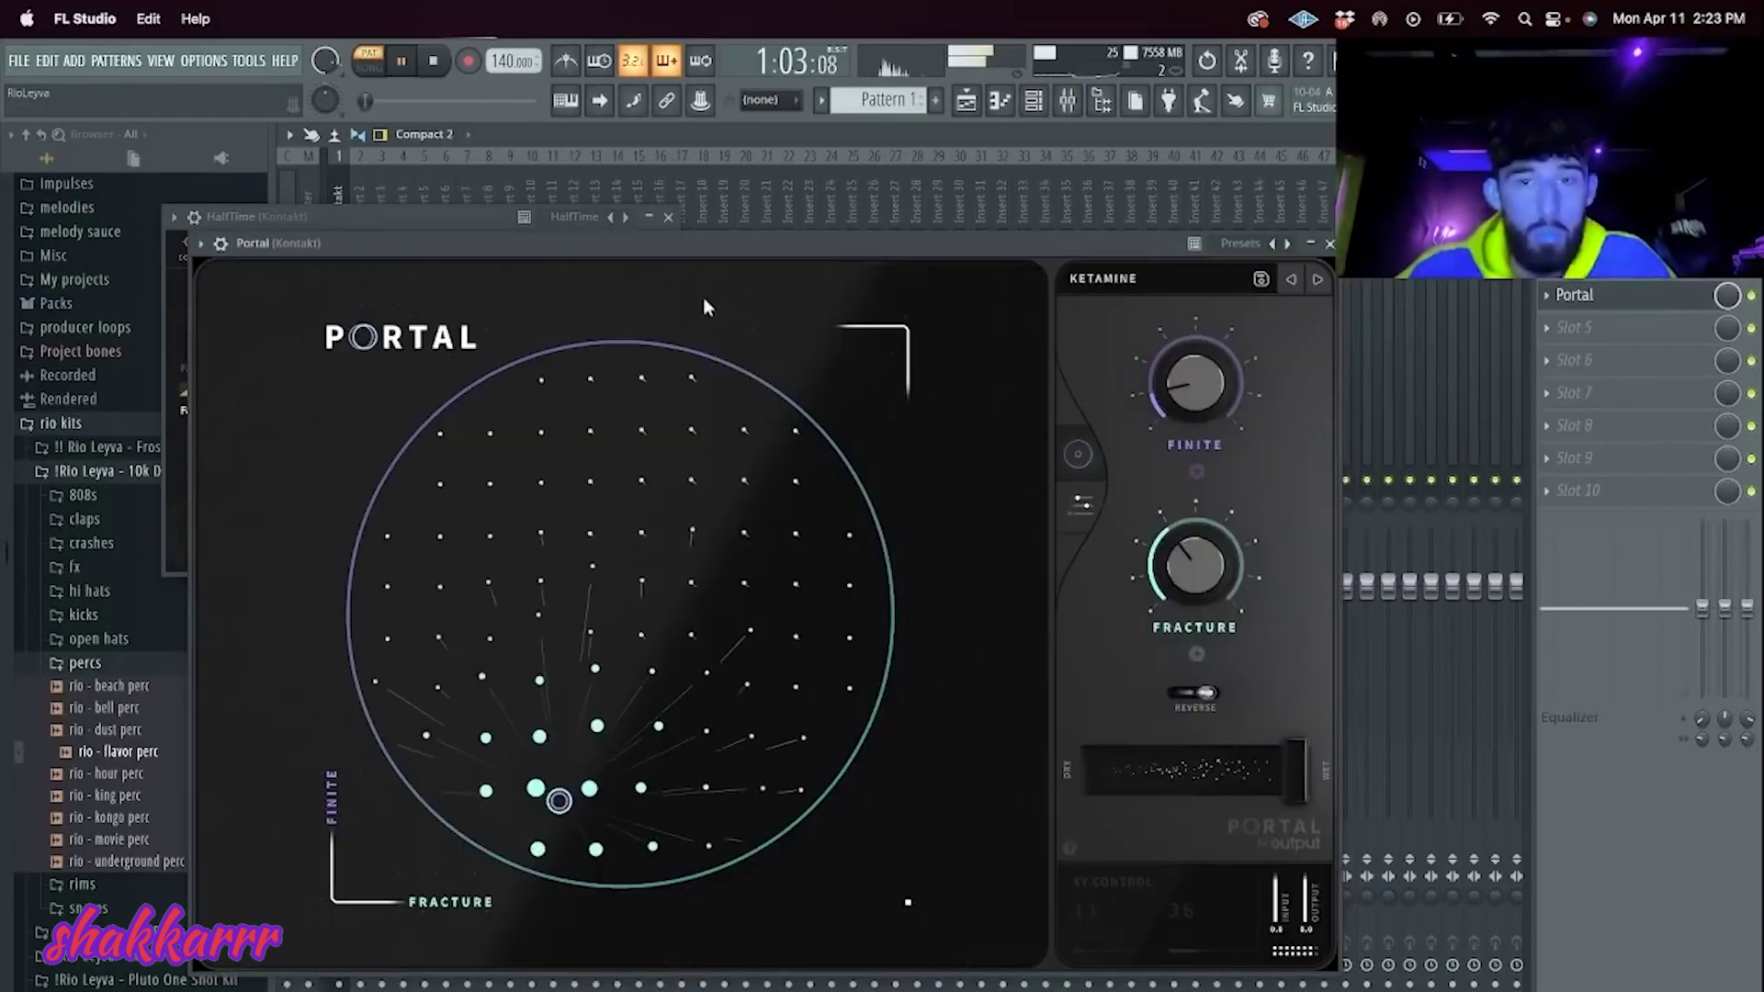
{"action": "left_click", "coordinate": [1295, 285]}
{"action": "left_click", "coordinate": [1292, 281]}
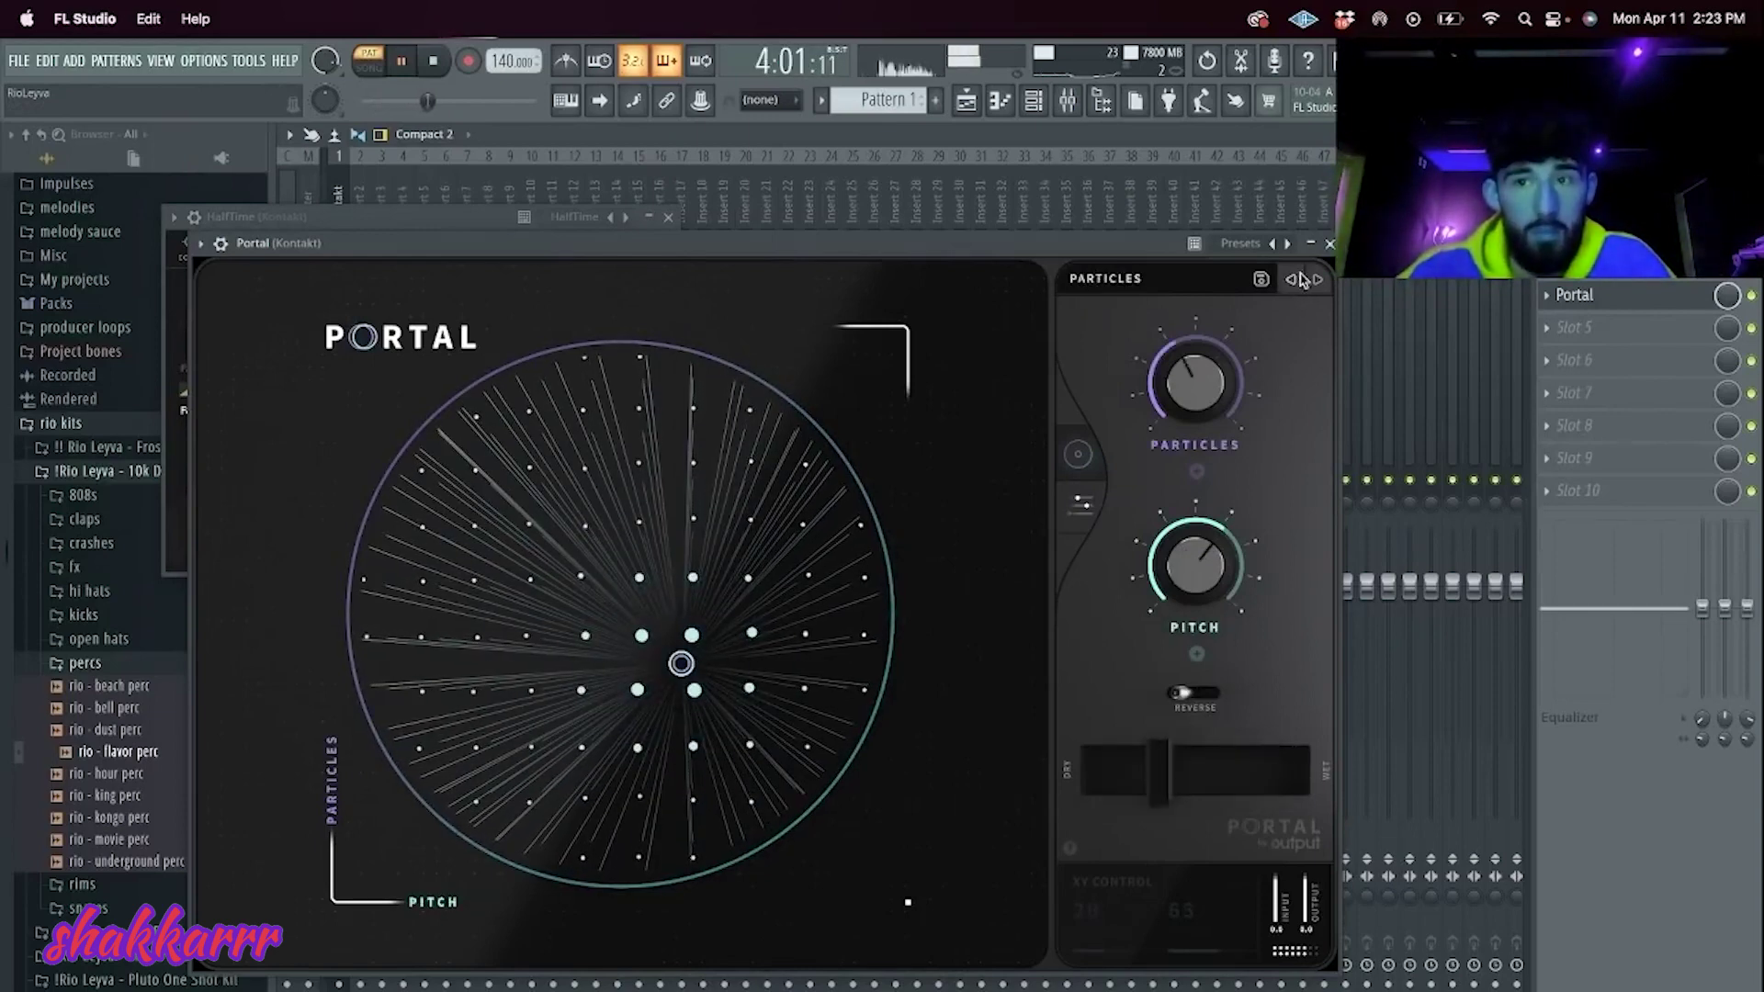
{"action": "left_click", "coordinate": [1292, 279]}
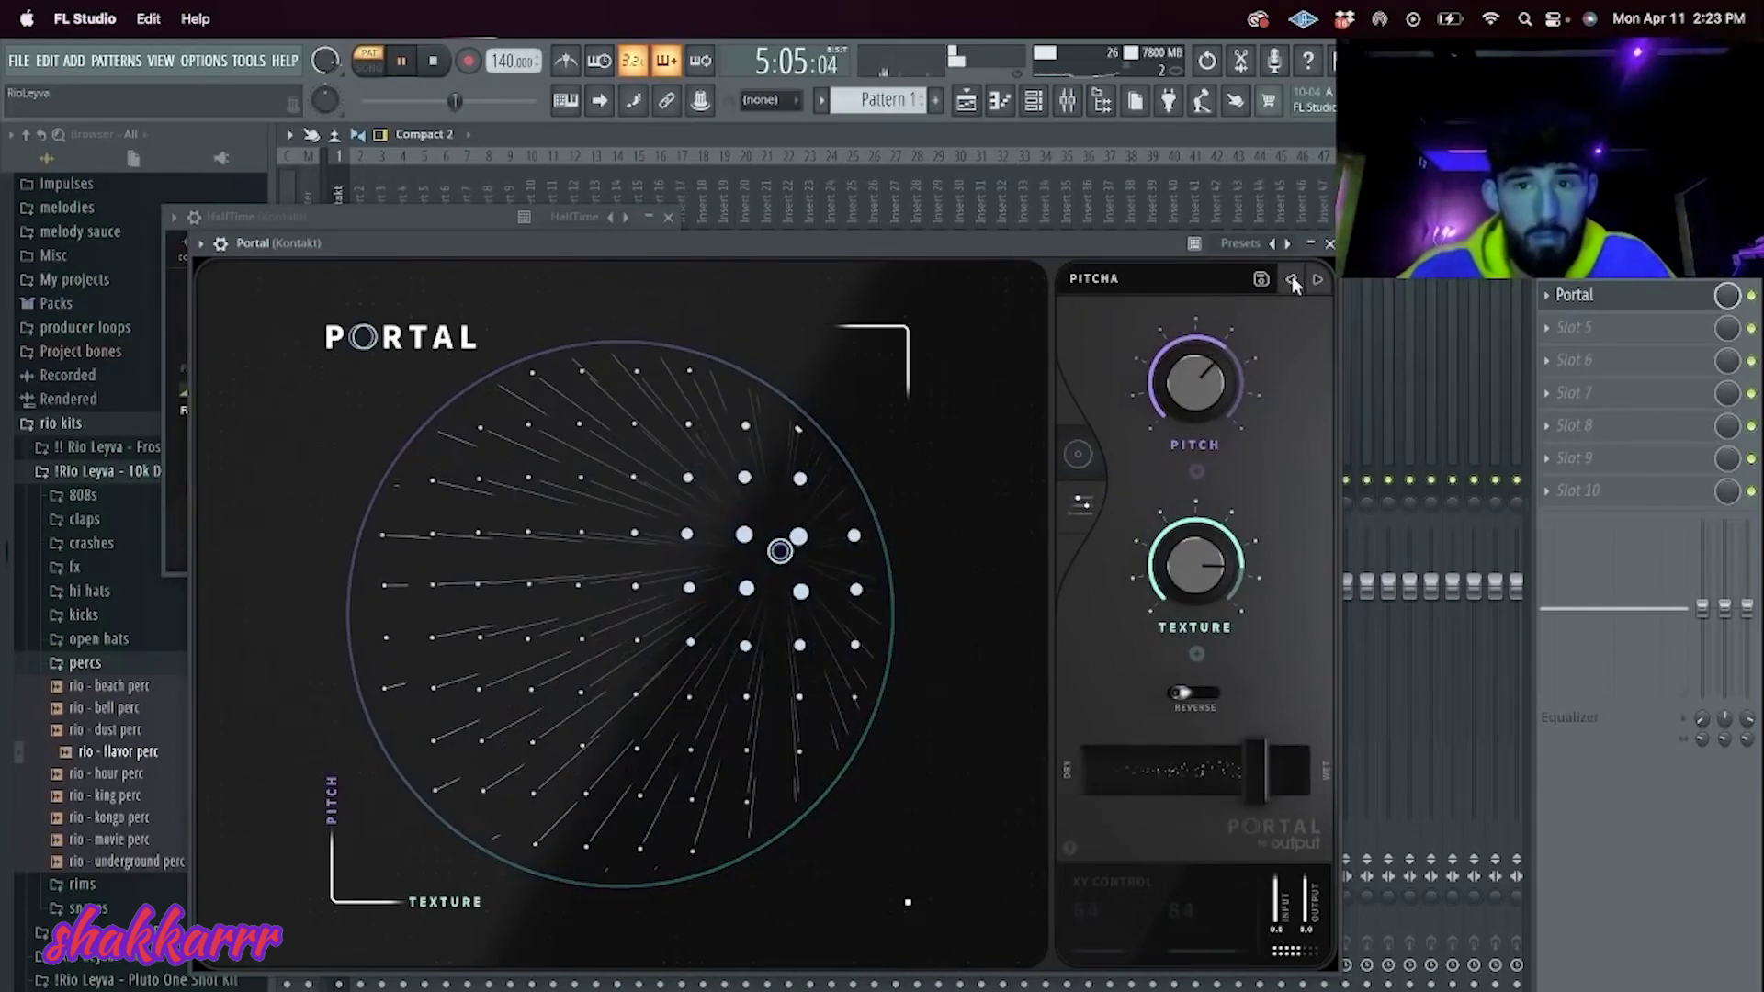
Step: Load the ASTRAL preset in Portal and close the plugin window
{"action": "left_click", "coordinate": [1103, 278]}
{"action": "double_click", "coordinate": [700, 555]}
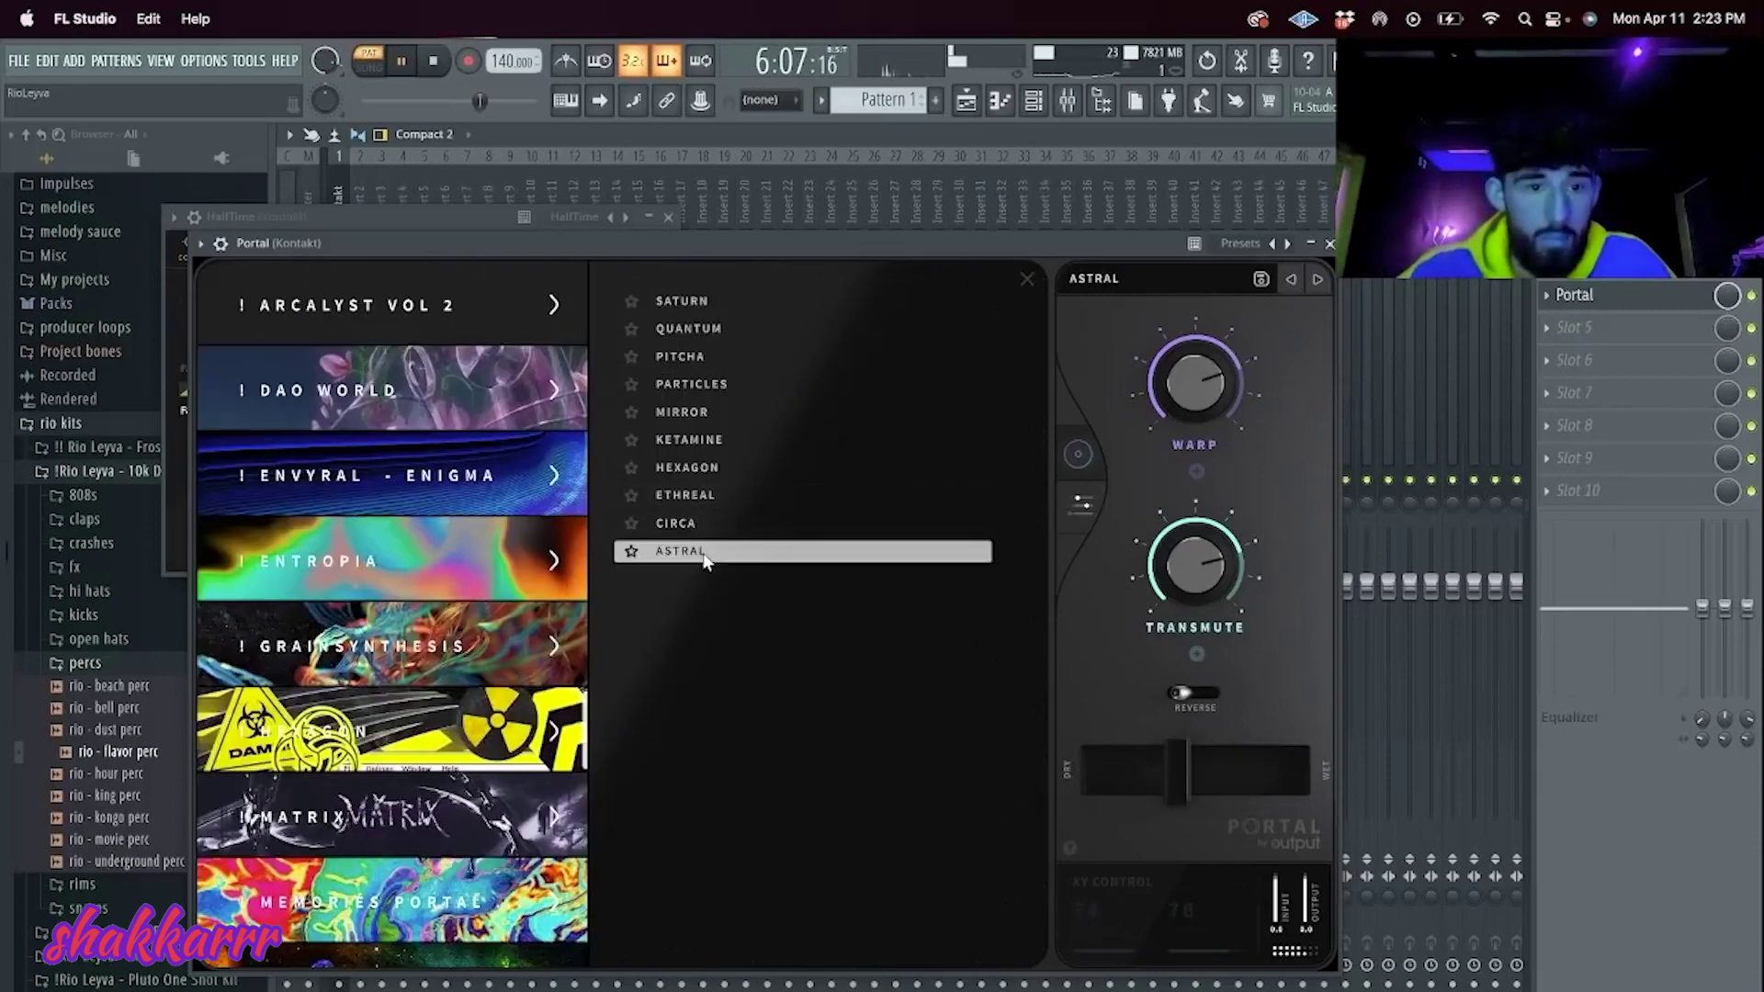
{"action": "left_click", "coordinate": [1200, 279]}
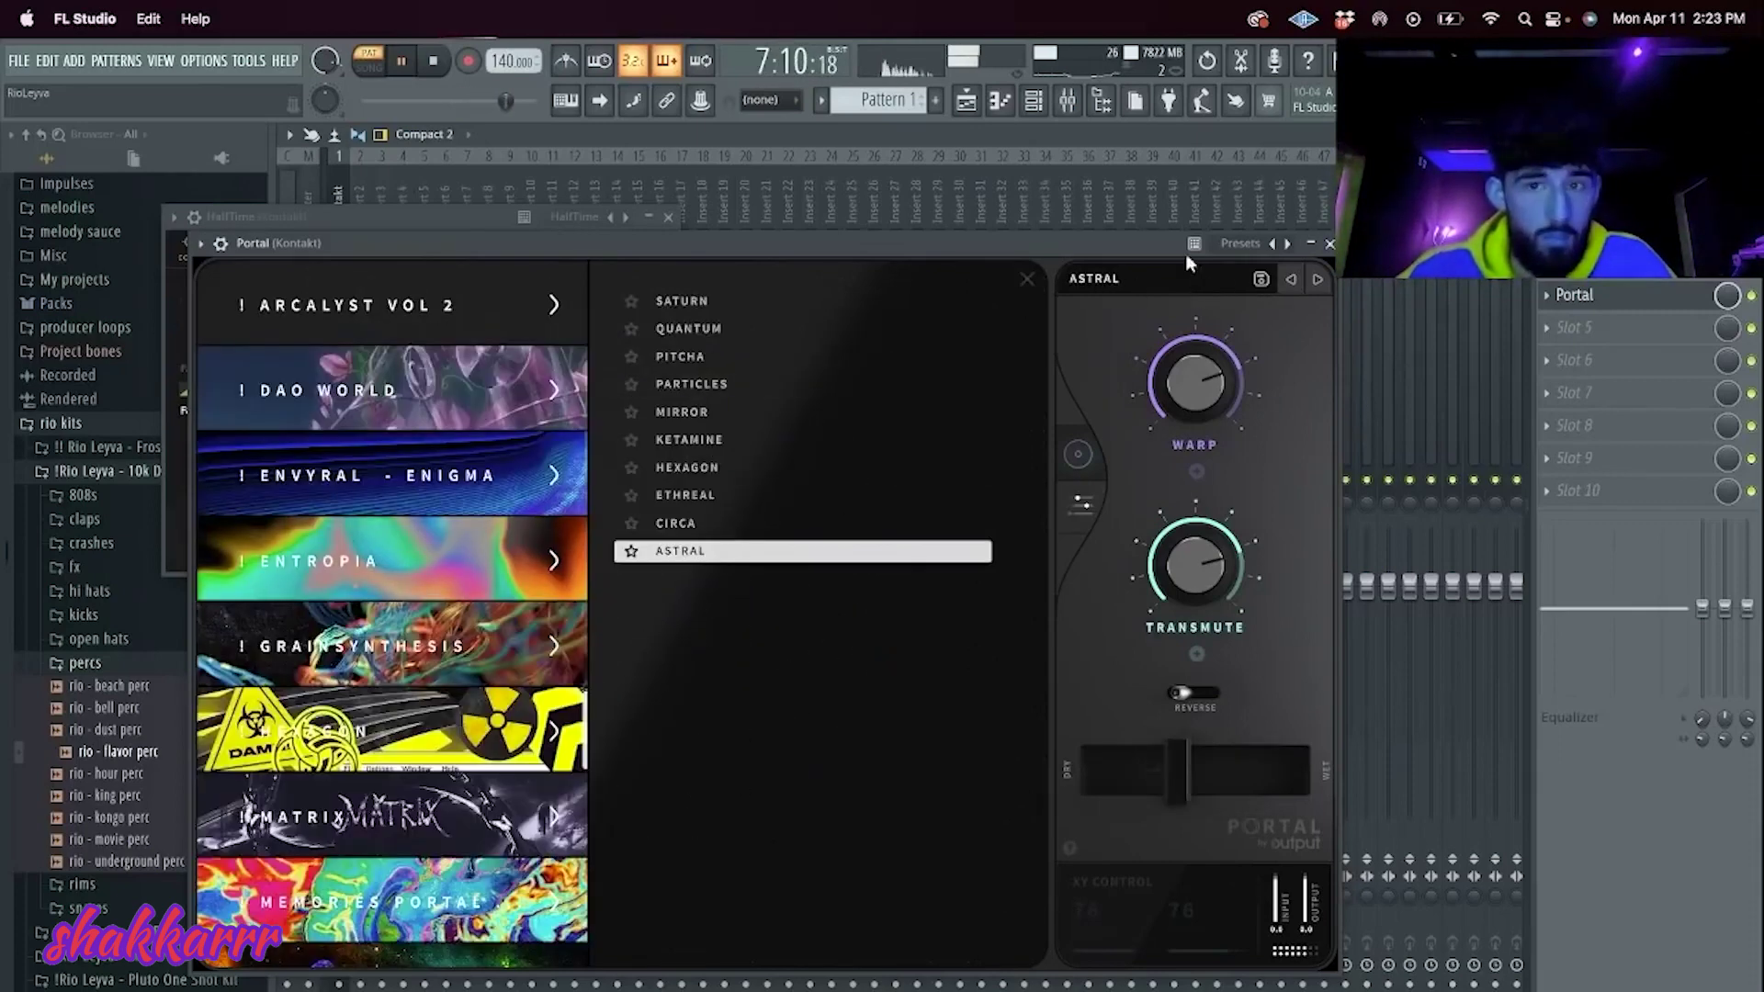
{"action": "left_click", "coordinate": [1330, 243]}
Step: Add the rio - spinz 808 sample from the 10k Drumkit's 808s folder to the channel rack as a new channel
{"action": "left_click", "coordinate": [1573, 327]}
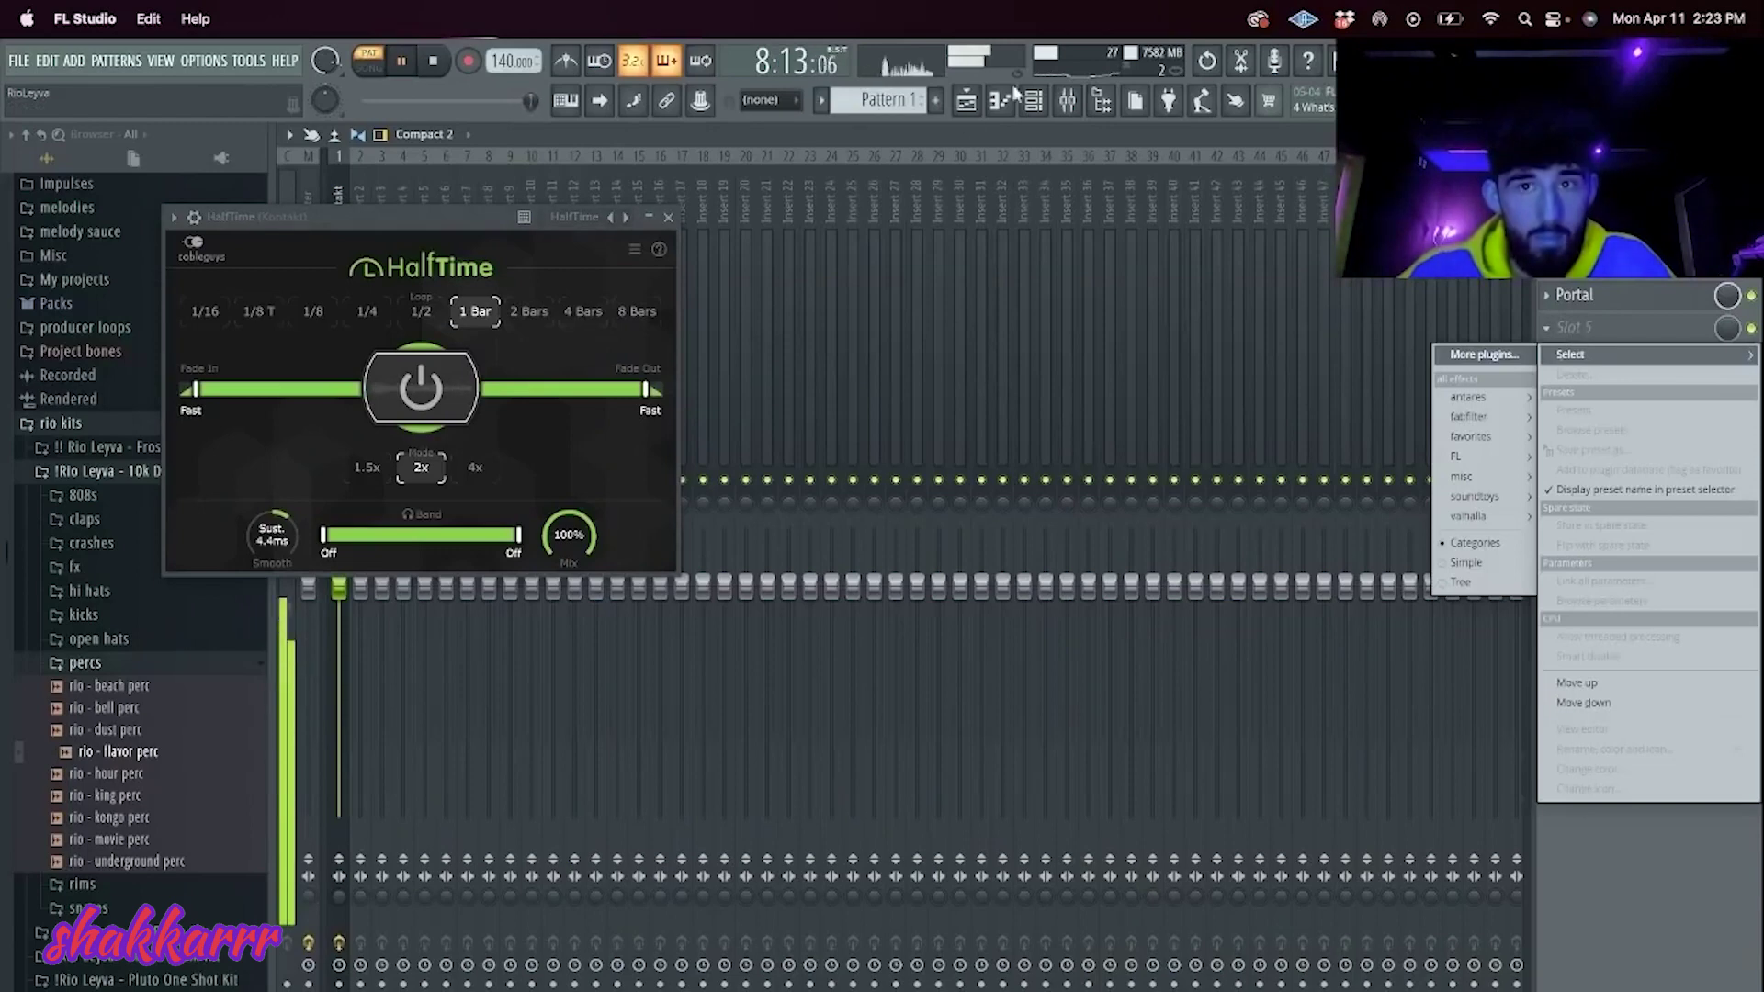
{"action": "left_click", "coordinate": [1038, 98]}
{"action": "left_click", "coordinate": [1041, 96]}
{"action": "left_click", "coordinate": [1045, 96]}
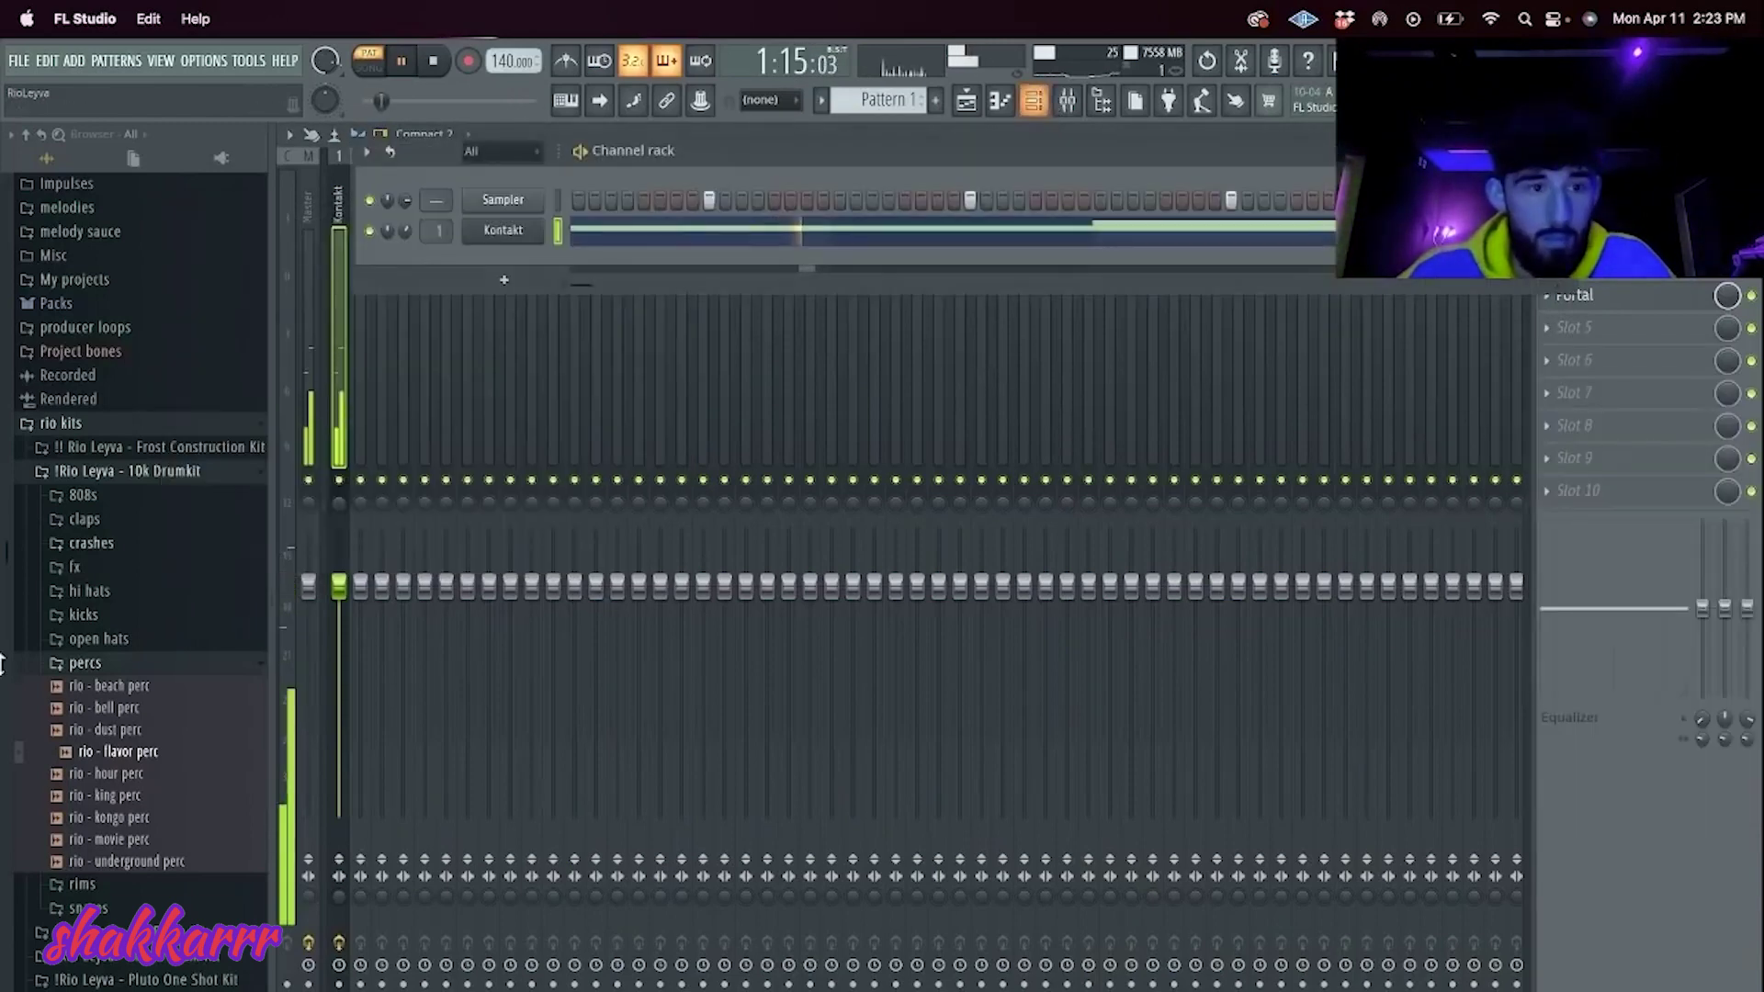
{"action": "left_click", "coordinate": [127, 471]}
{"action": "left_click", "coordinate": [129, 471]}
{"action": "left_click", "coordinate": [122, 496]}
{"action": "left_click_drag", "start_coordinate": [111, 714], "coordinate": [515, 259]}
Step: Set the rio - spinz 808 sample's quick fade out to about 45% and make the channel cut itself
{"action": "left_click", "coordinate": [716, 414]}
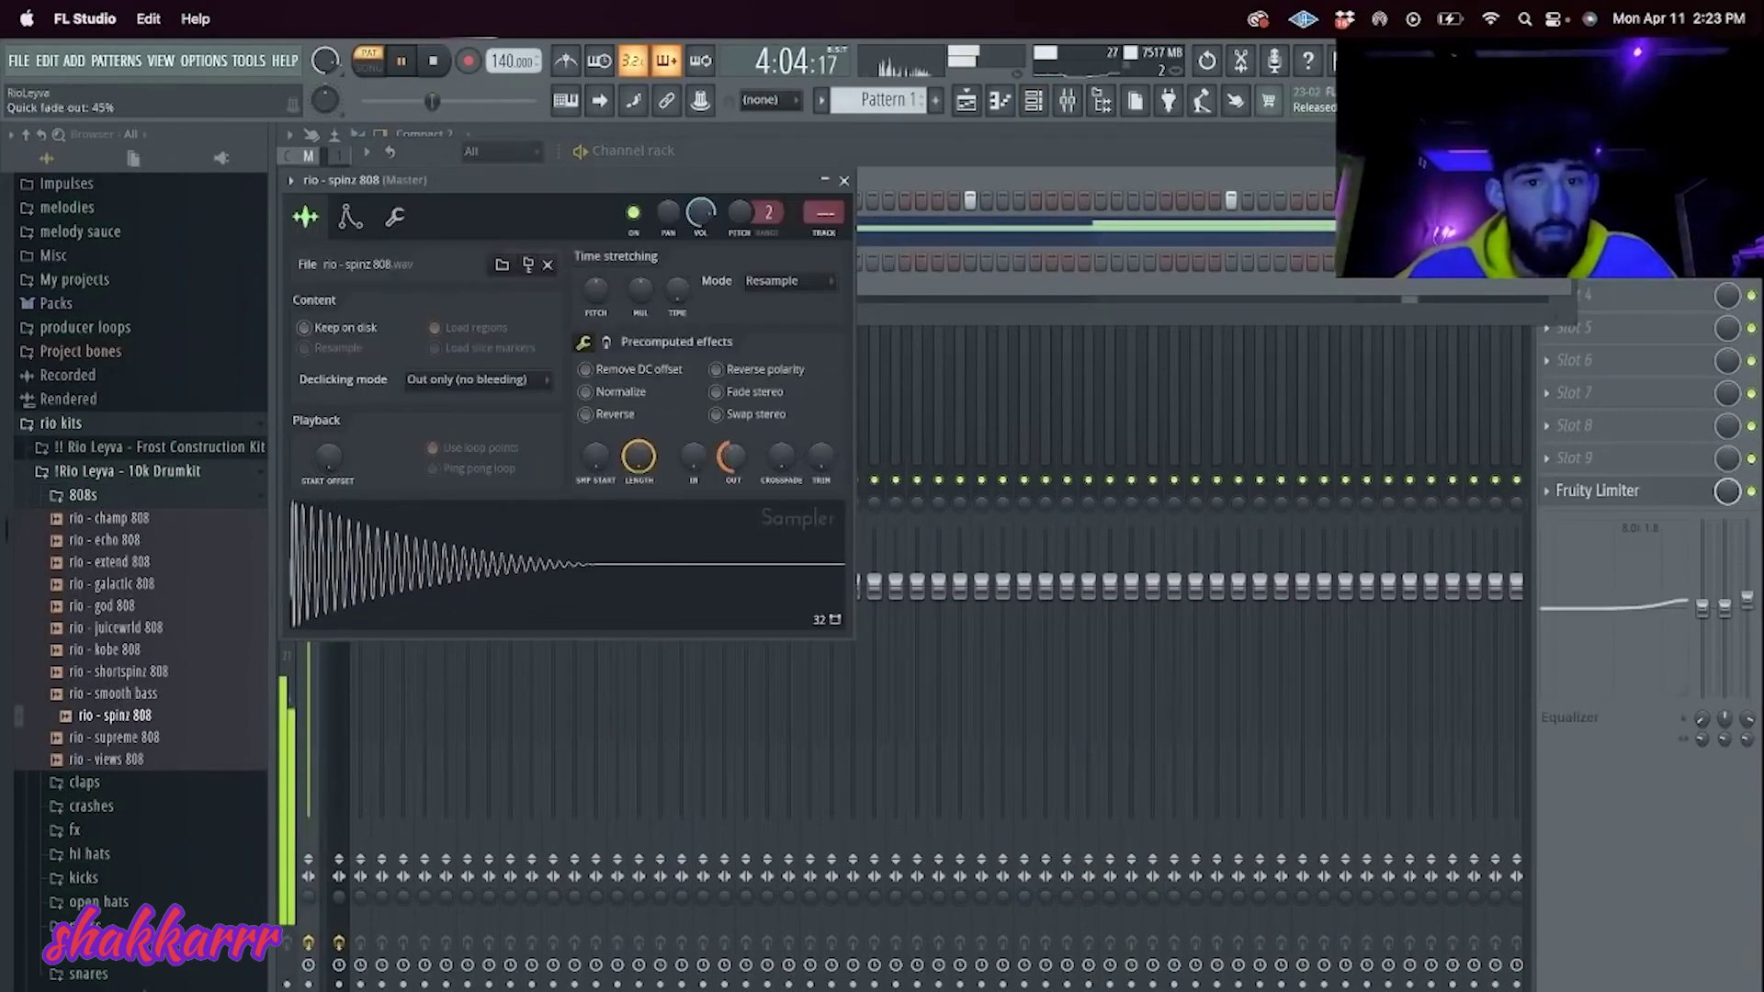
{"action": "left_click", "coordinate": [395, 216]}
{"action": "left_click", "coordinate": [324, 462]}
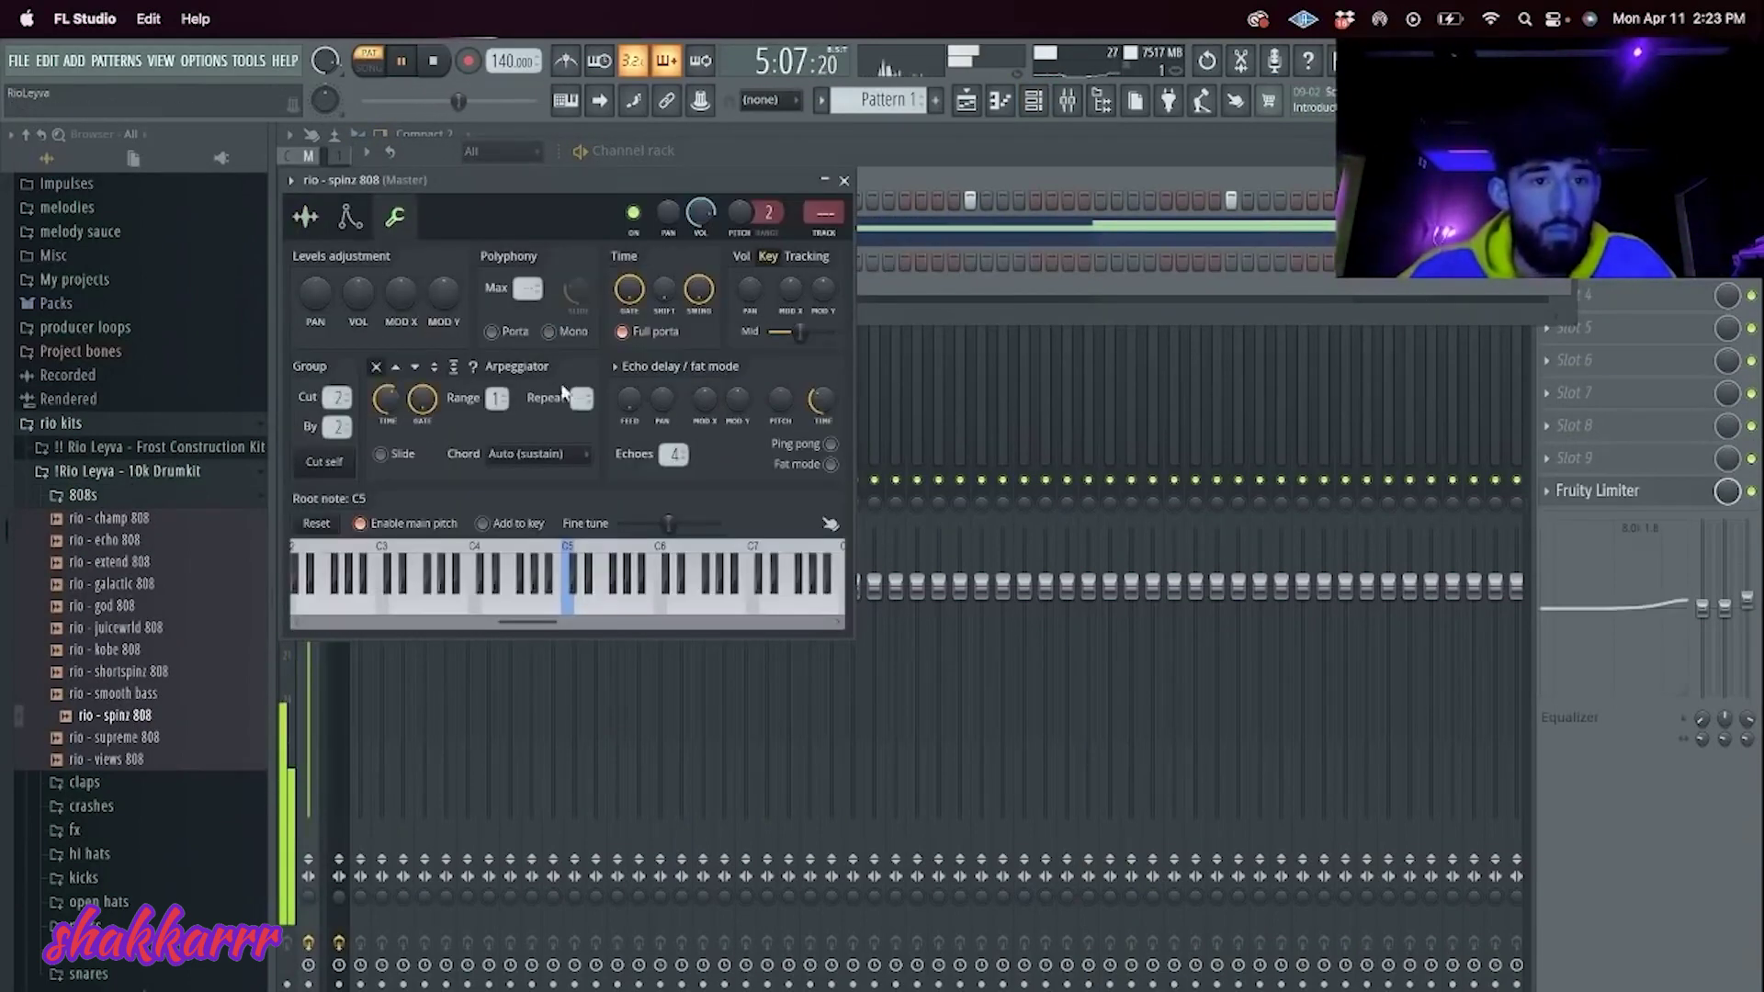
Step: Open the piano roll of the rio - spinz 808 channel and play the pattern from the start
{"action": "left_click", "coordinate": [613, 152]}
{"action": "key", "text": "space"}
{"action": "right_click", "coordinate": [568, 250]}
{"action": "left_click", "coordinate": [566, 262]}
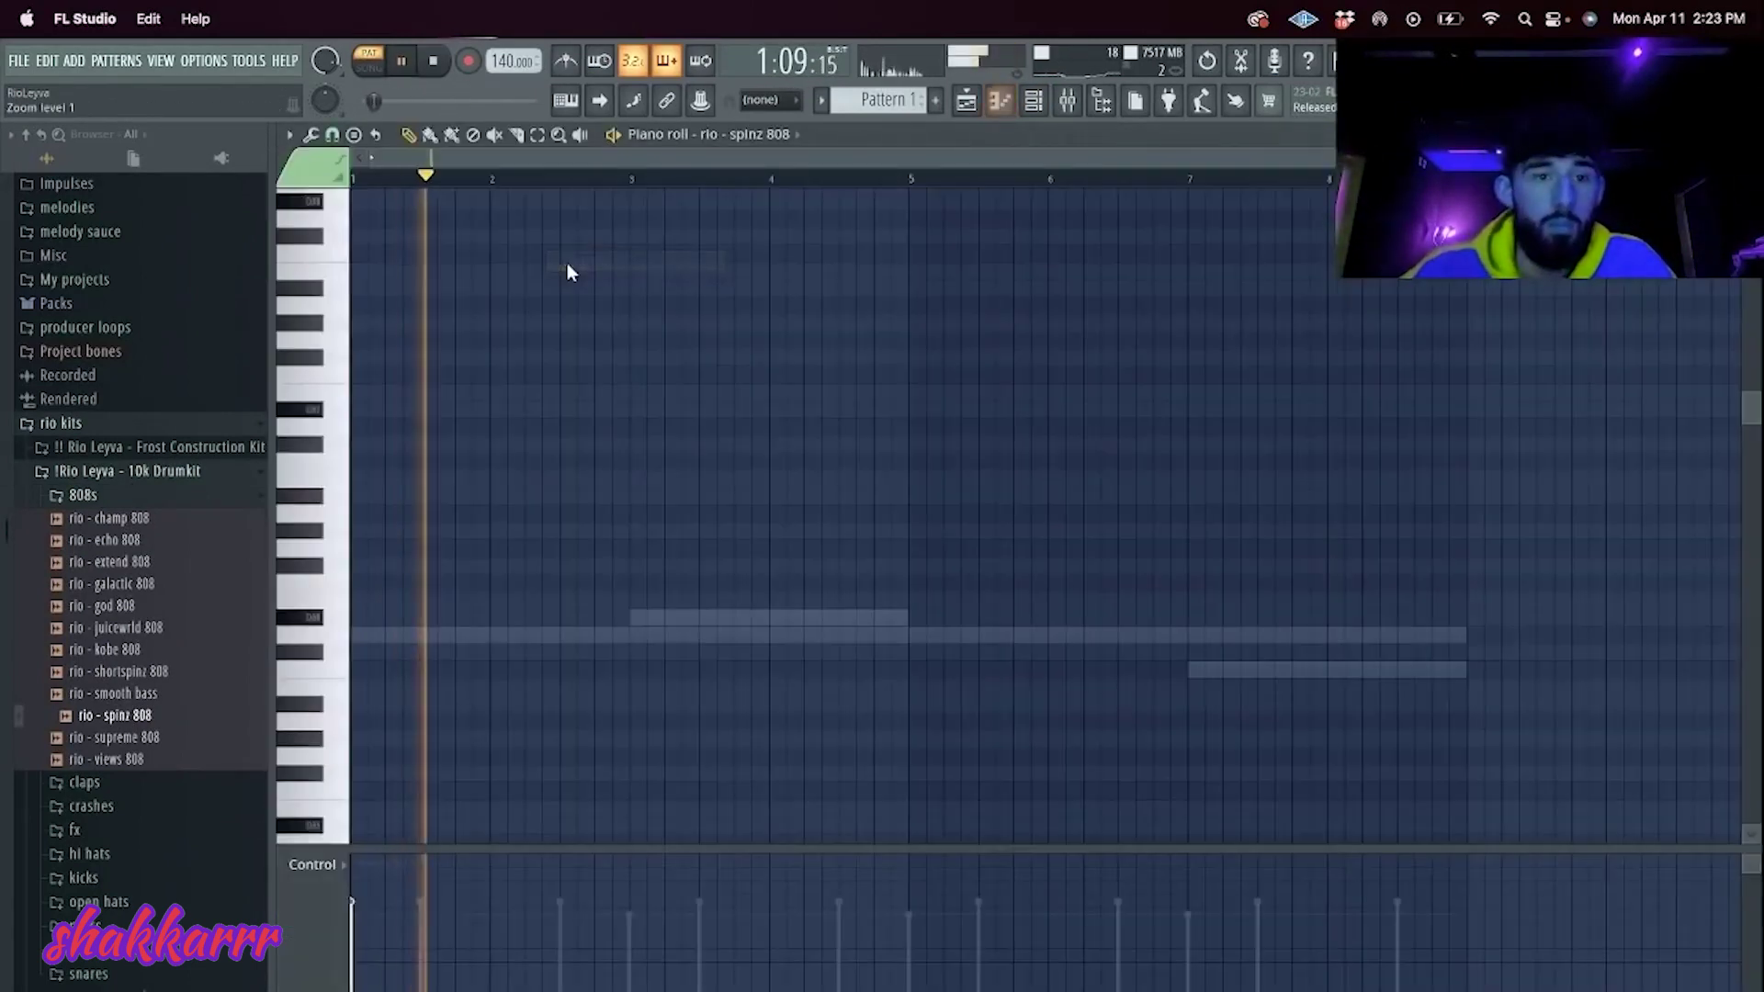
{"action": "key", "text": "shift+Down"}
{"action": "key", "text": "space"}
{"action": "key", "text": "space"}
{"action": "key", "text": "space"}
{"action": "key", "text": "space"}
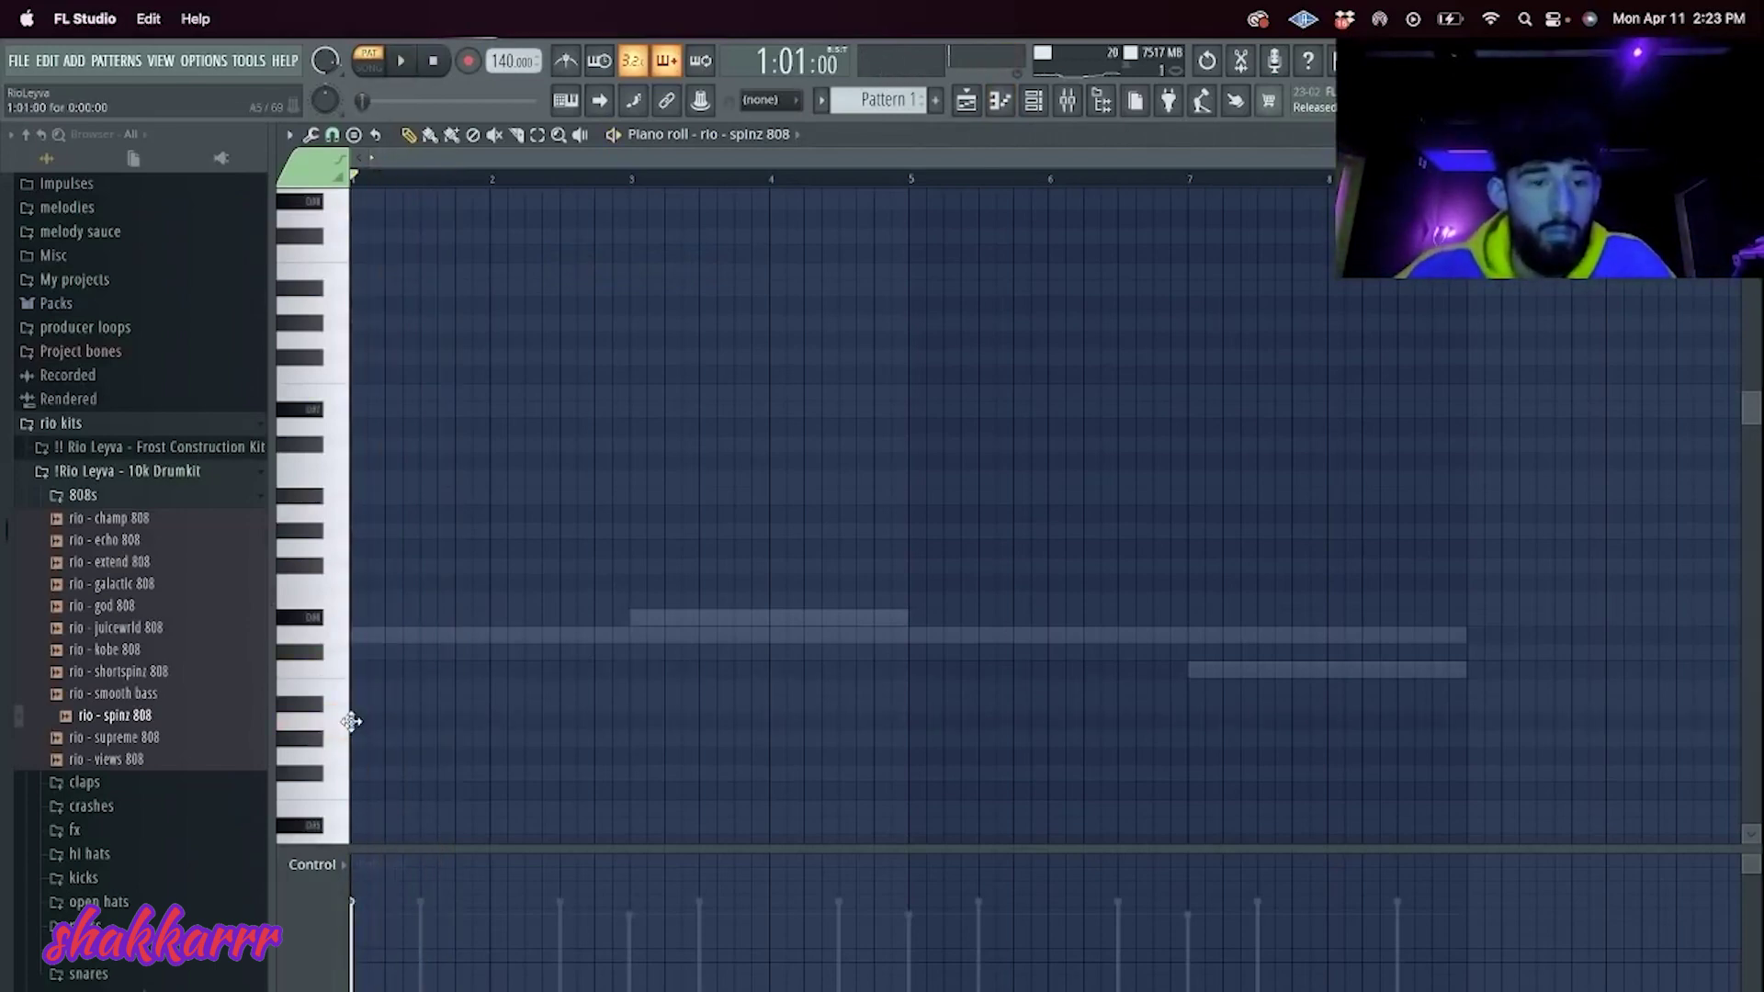
Step: Place short A5 808 notes on steps 1, 7 and 13 of bar 1 and at the start of bar 3, removing the stray G#5 note
{"action": "key", "text": "space"}
{"action": "left_click", "coordinate": [403, 721]}
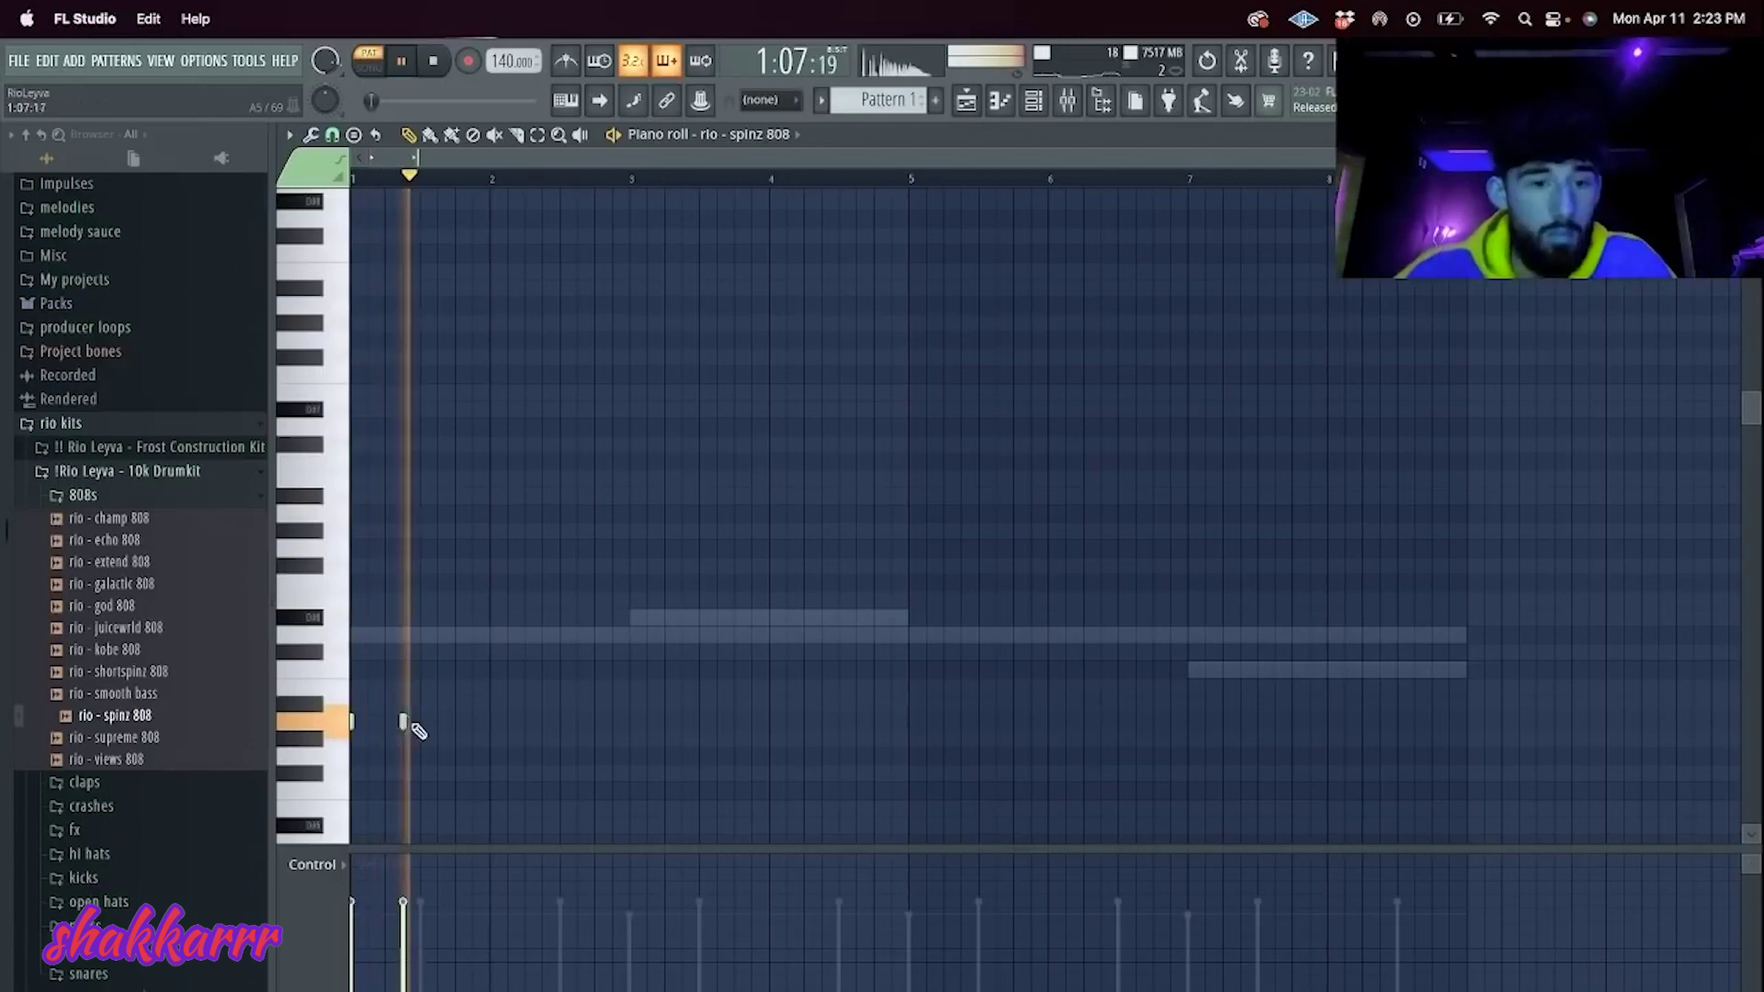
{"action": "left_click", "coordinate": [453, 721]}
{"action": "left_click", "coordinate": [611, 738]}
{"action": "left_click", "coordinate": [629, 721]}
{"action": "key", "text": "space"}
{"action": "key", "text": "space"}
{"action": "right_click", "coordinate": [612, 738]}
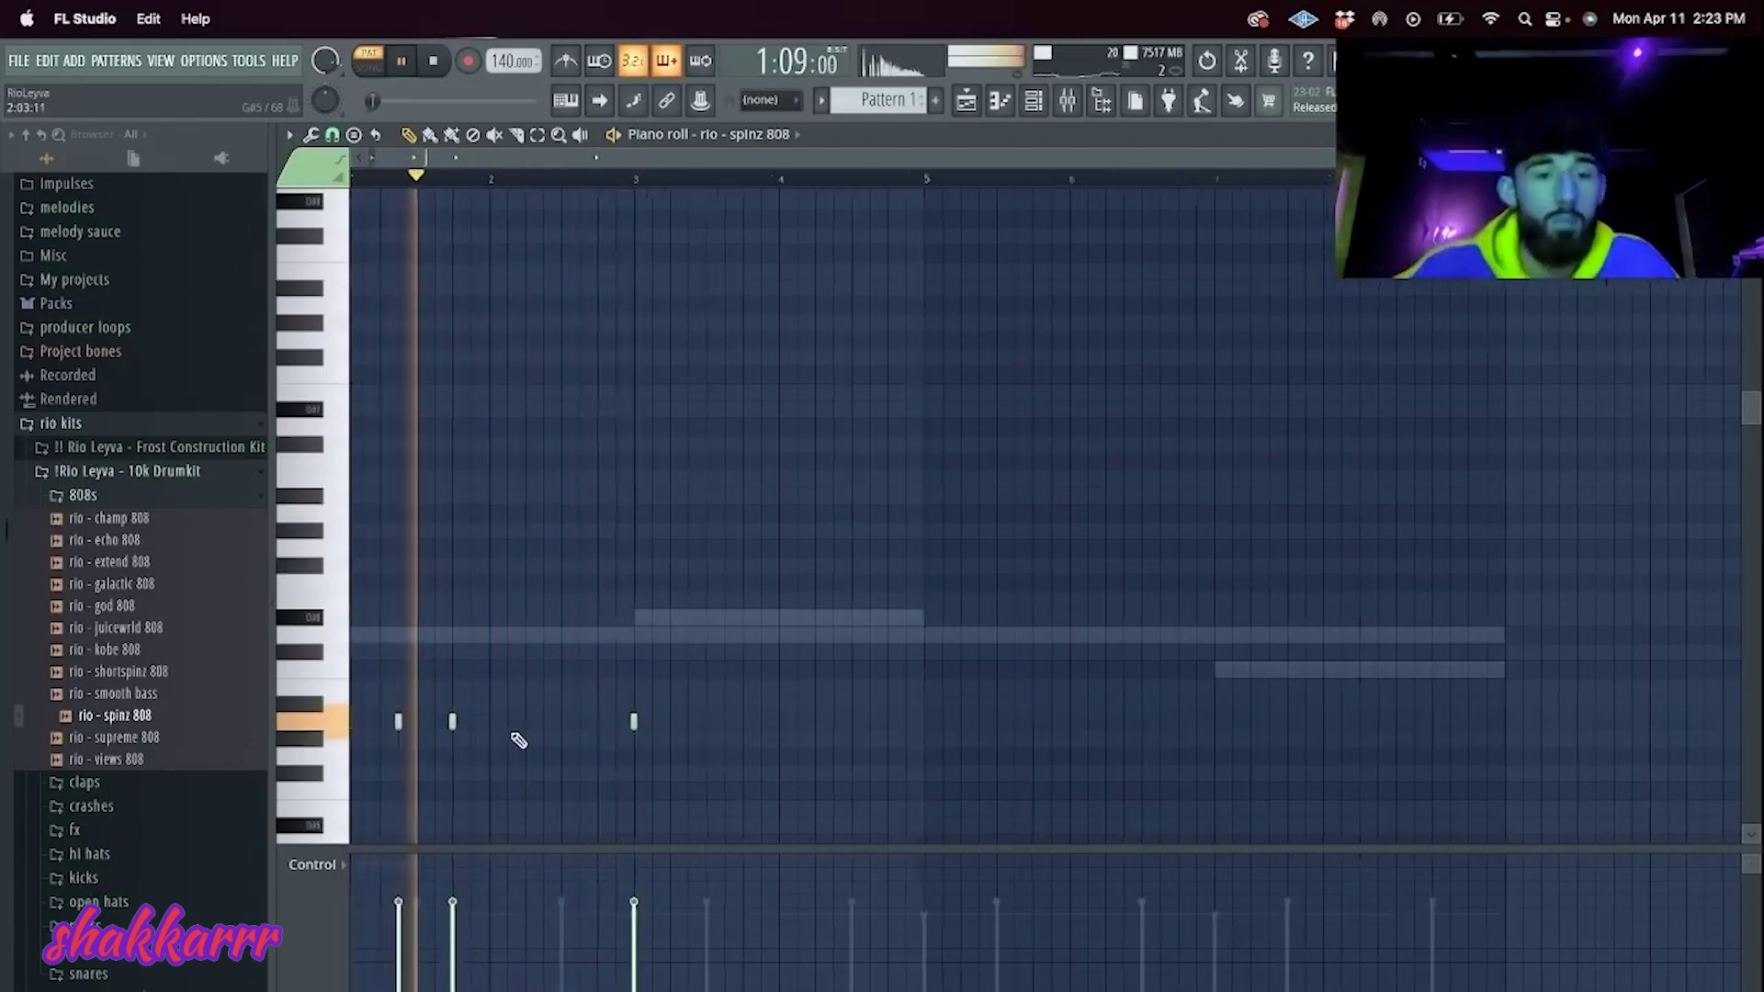
Step: Set the piano roll snap to 1/2 step and add a quick run of three A5 notes in the last beat of bar 2
{"action": "scroll", "coordinate": [516, 738], "scroll_direction": "up", "scroll_amount": 3}
{"action": "scroll", "coordinate": [698, 749], "scroll_direction": "down", "scroll_amount": 3}
{"action": "left_click", "coordinate": [332, 135]}
{"action": "left_click", "coordinate": [360, 314]}
{"action": "key", "text": "space"}
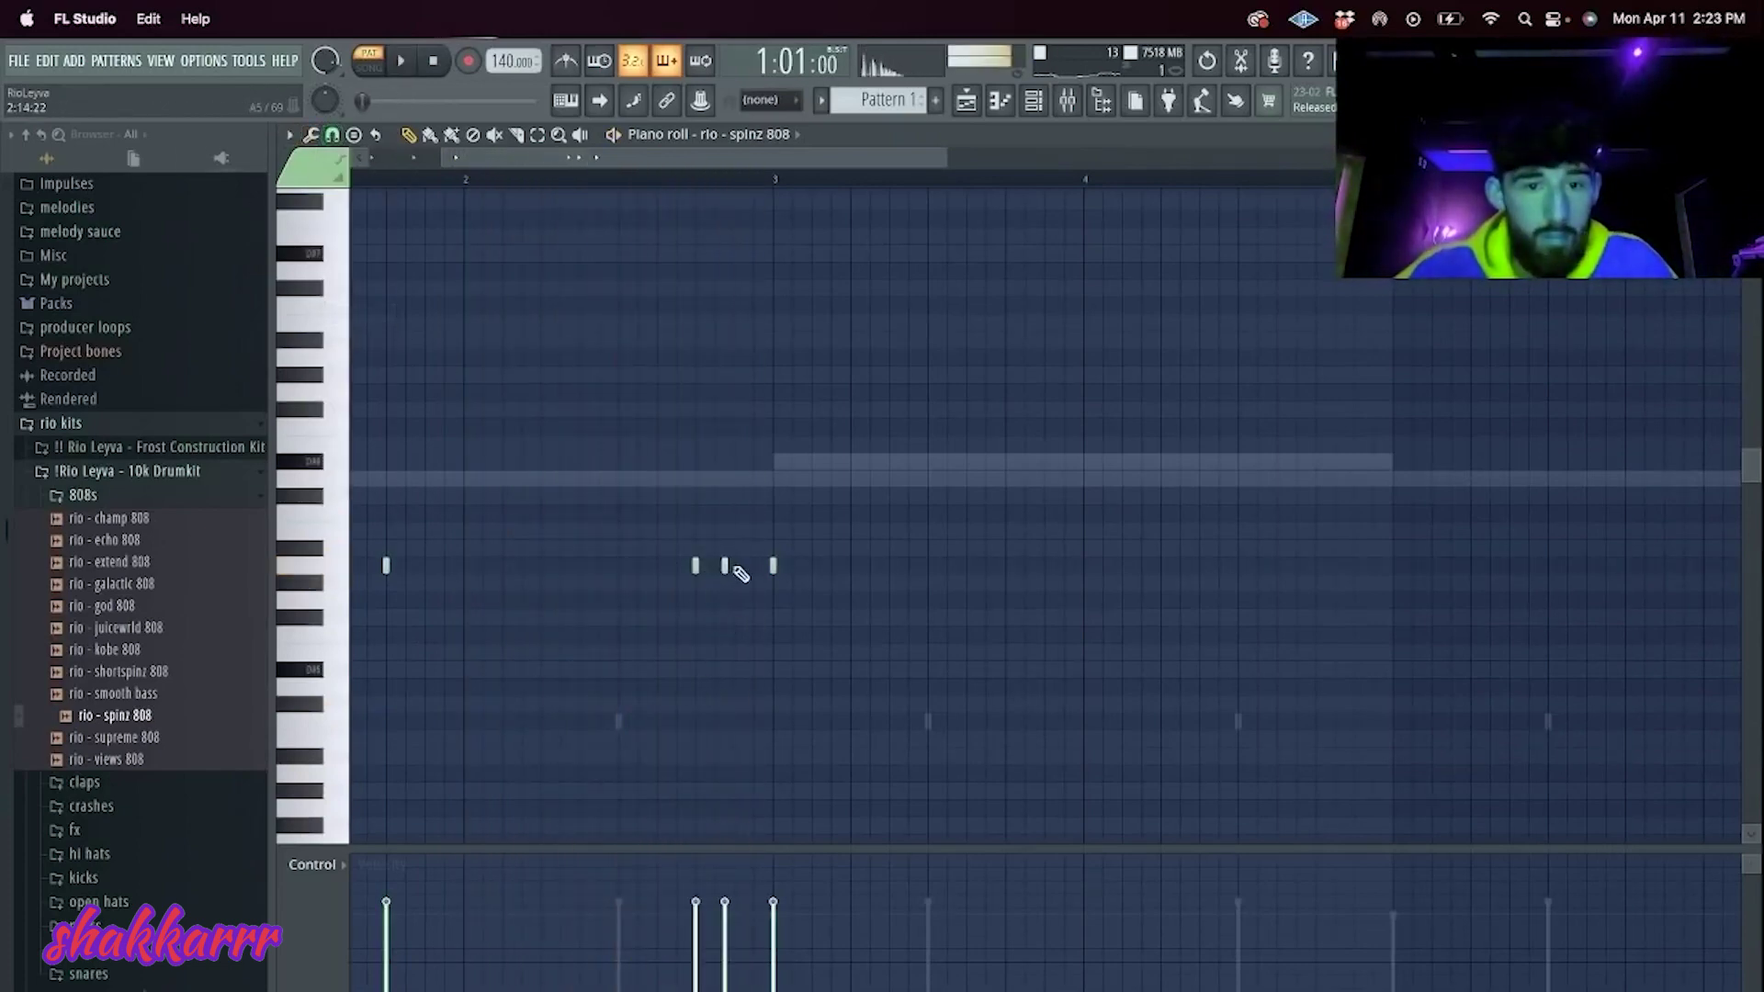
{"action": "key", "text": "space"}
Step: Lower the four-note run leading into bar 3 by an octave and add one A4 note each in bars 3 and 4
{"action": "left_click_drag", "start_coordinate": [787, 570], "coordinate": [468, 482]}
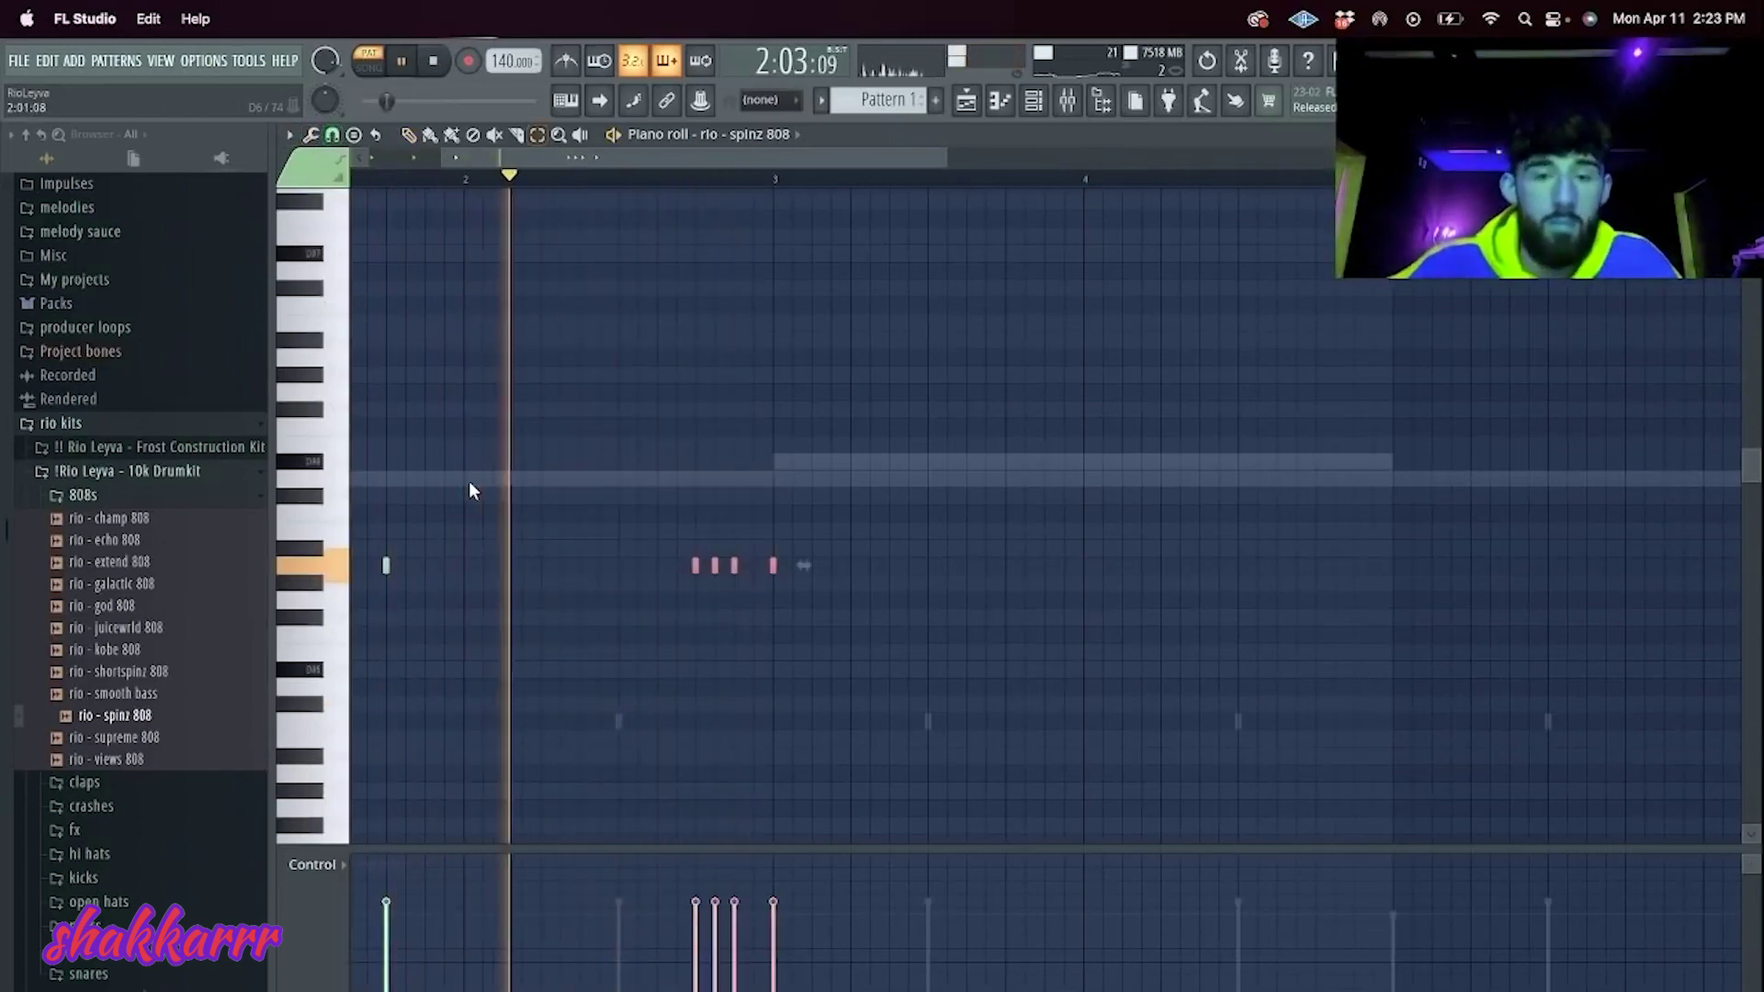
{"action": "key", "text": "ctrl+Down"}
{"action": "left_click", "coordinate": [891, 776]}
{"action": "left_click", "coordinate": [1123, 776]}
Step: Add three C5 808 notes in the second half of bar 4, placing the last two with snap set to 1/3 beat
{"action": "left_click", "coordinate": [1238, 723]}
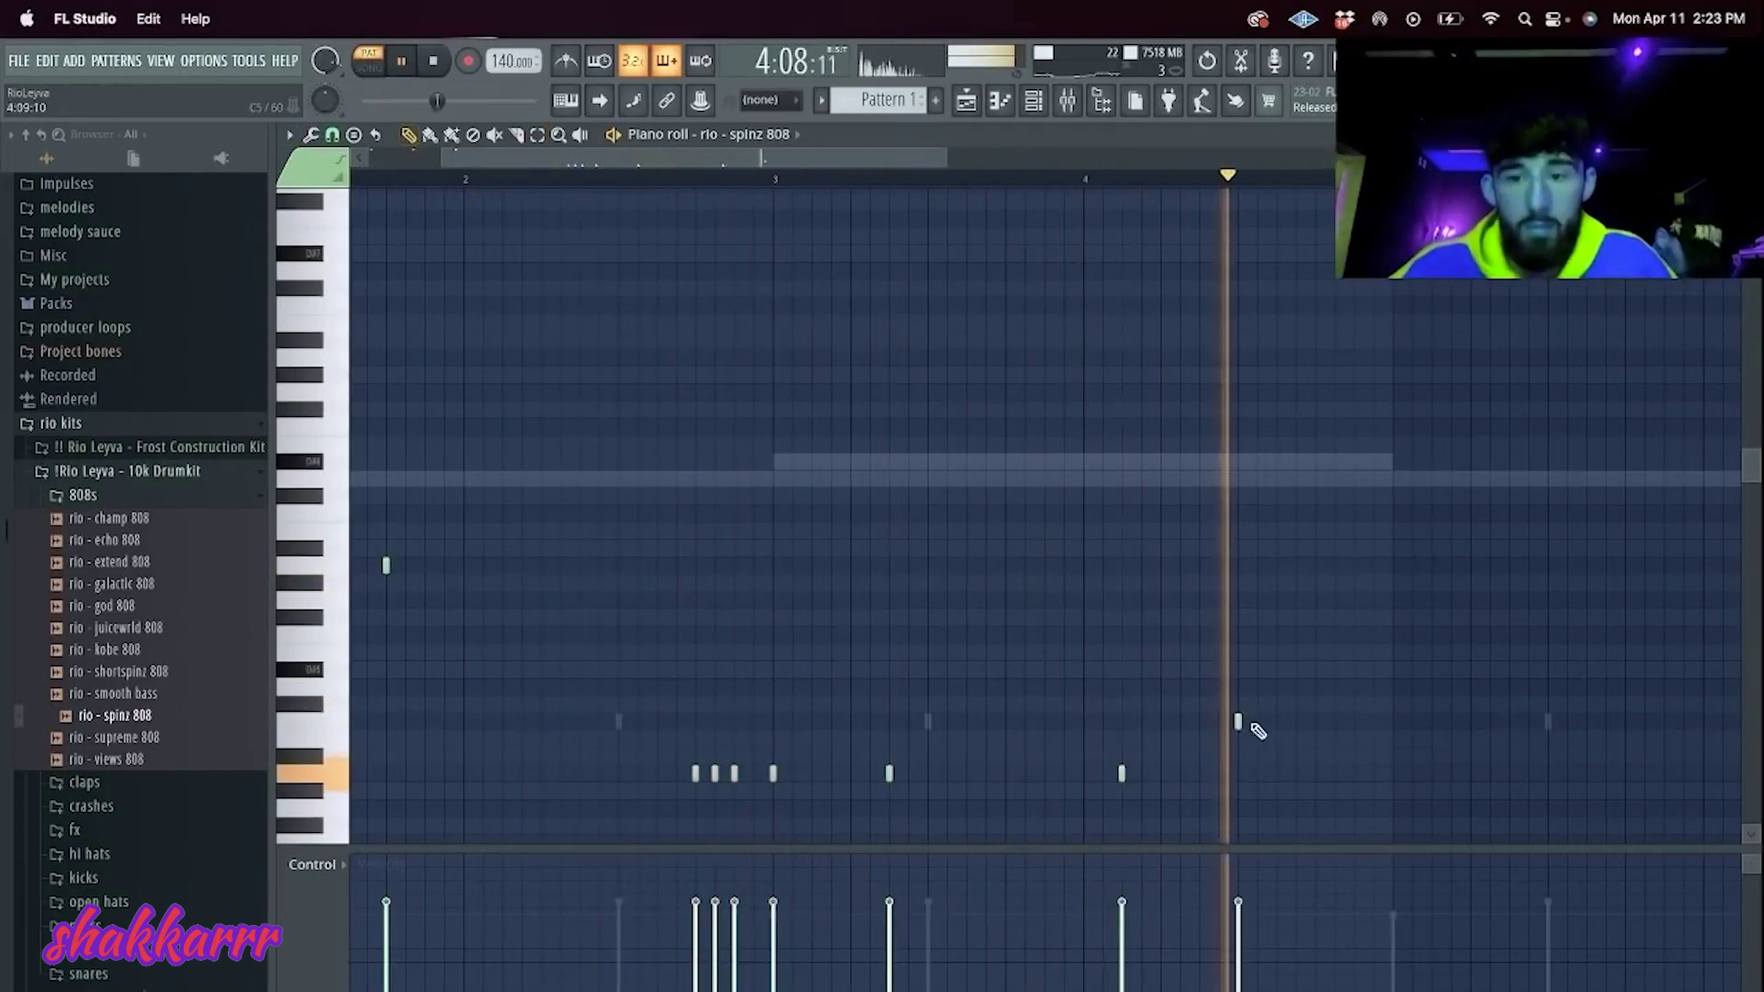
{"action": "left_click", "coordinate": [354, 135]}
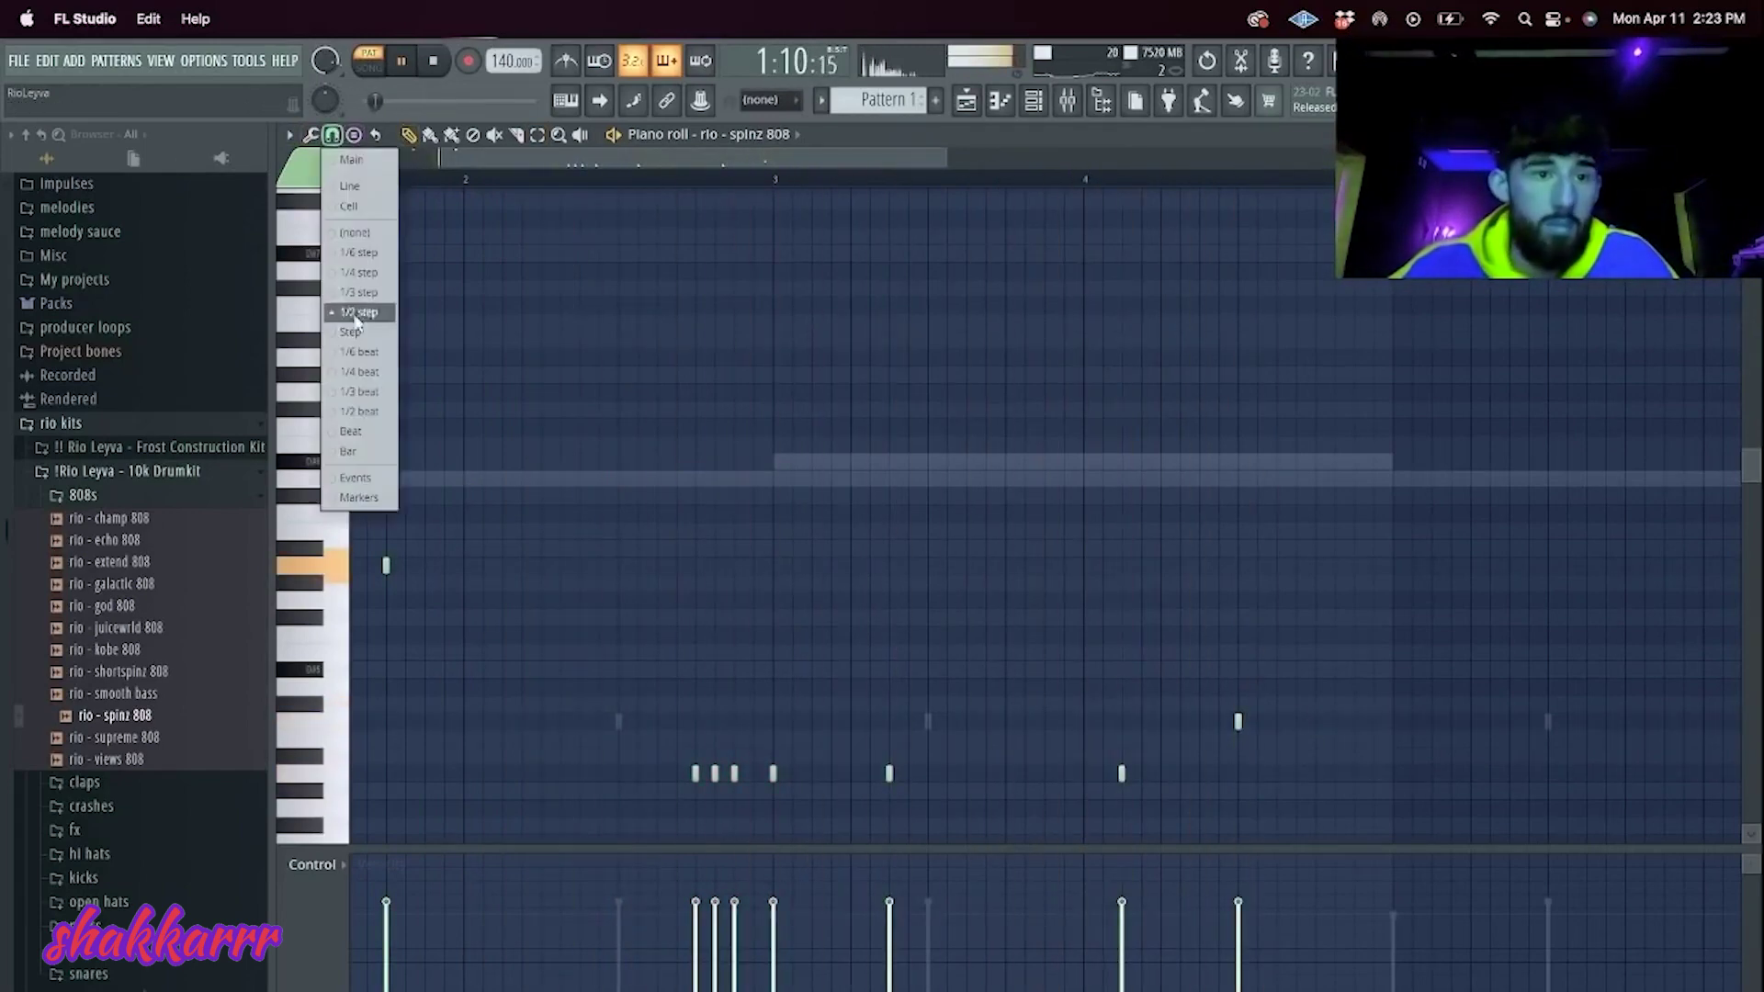
{"action": "left_click", "coordinate": [363, 390]}
{"action": "left_click", "coordinate": [1288, 723]}
{"action": "left_click", "coordinate": [1342, 723]}
Step: Select bars 1 to 4 of the 808 part, duplicate them into bars 5 to 8, and stop playback
{"action": "left_click_drag", "start_coordinate": [1389, 179], "coordinate": [1, 143]}
{"action": "key", "text": "super+b"}
{"action": "key", "text": "space"}
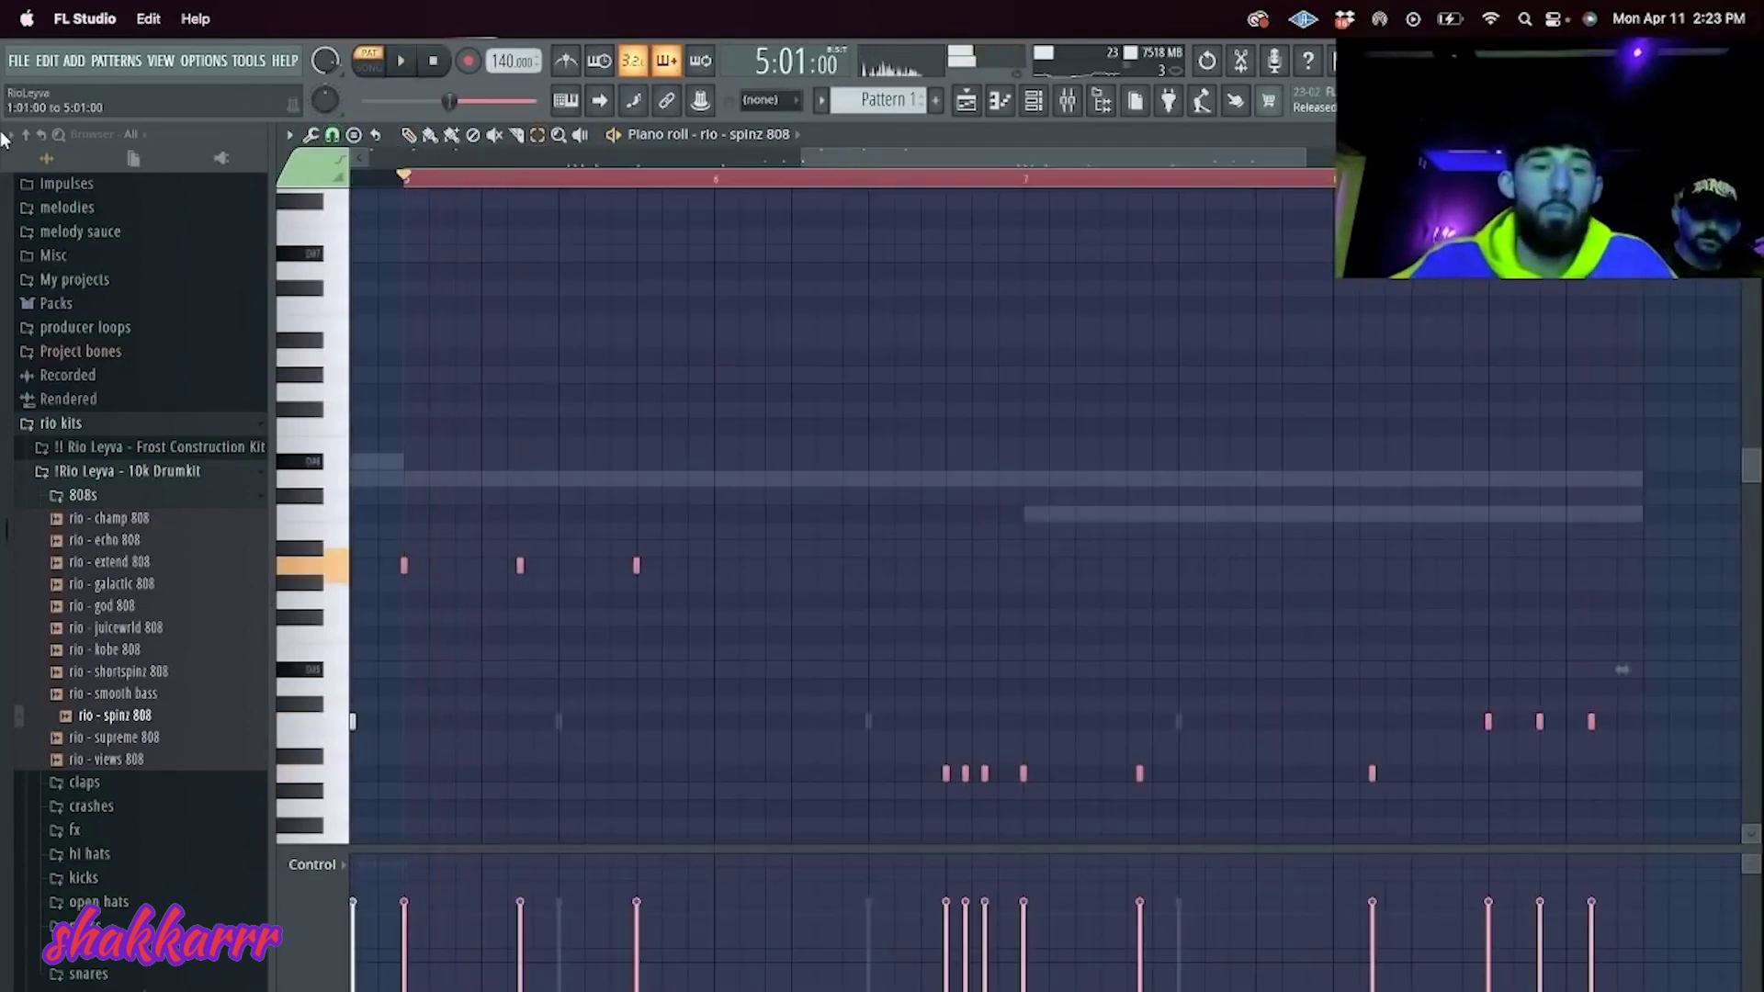
Step: Lower the duplicated 808 notes in bars 5 to 8 by four semitones, deselect them and play back from bar 4
{"action": "key", "text": "space"}
{"action": "scroll", "coordinate": [641, 421], "scroll_direction": "down", "scroll_amount": 3}
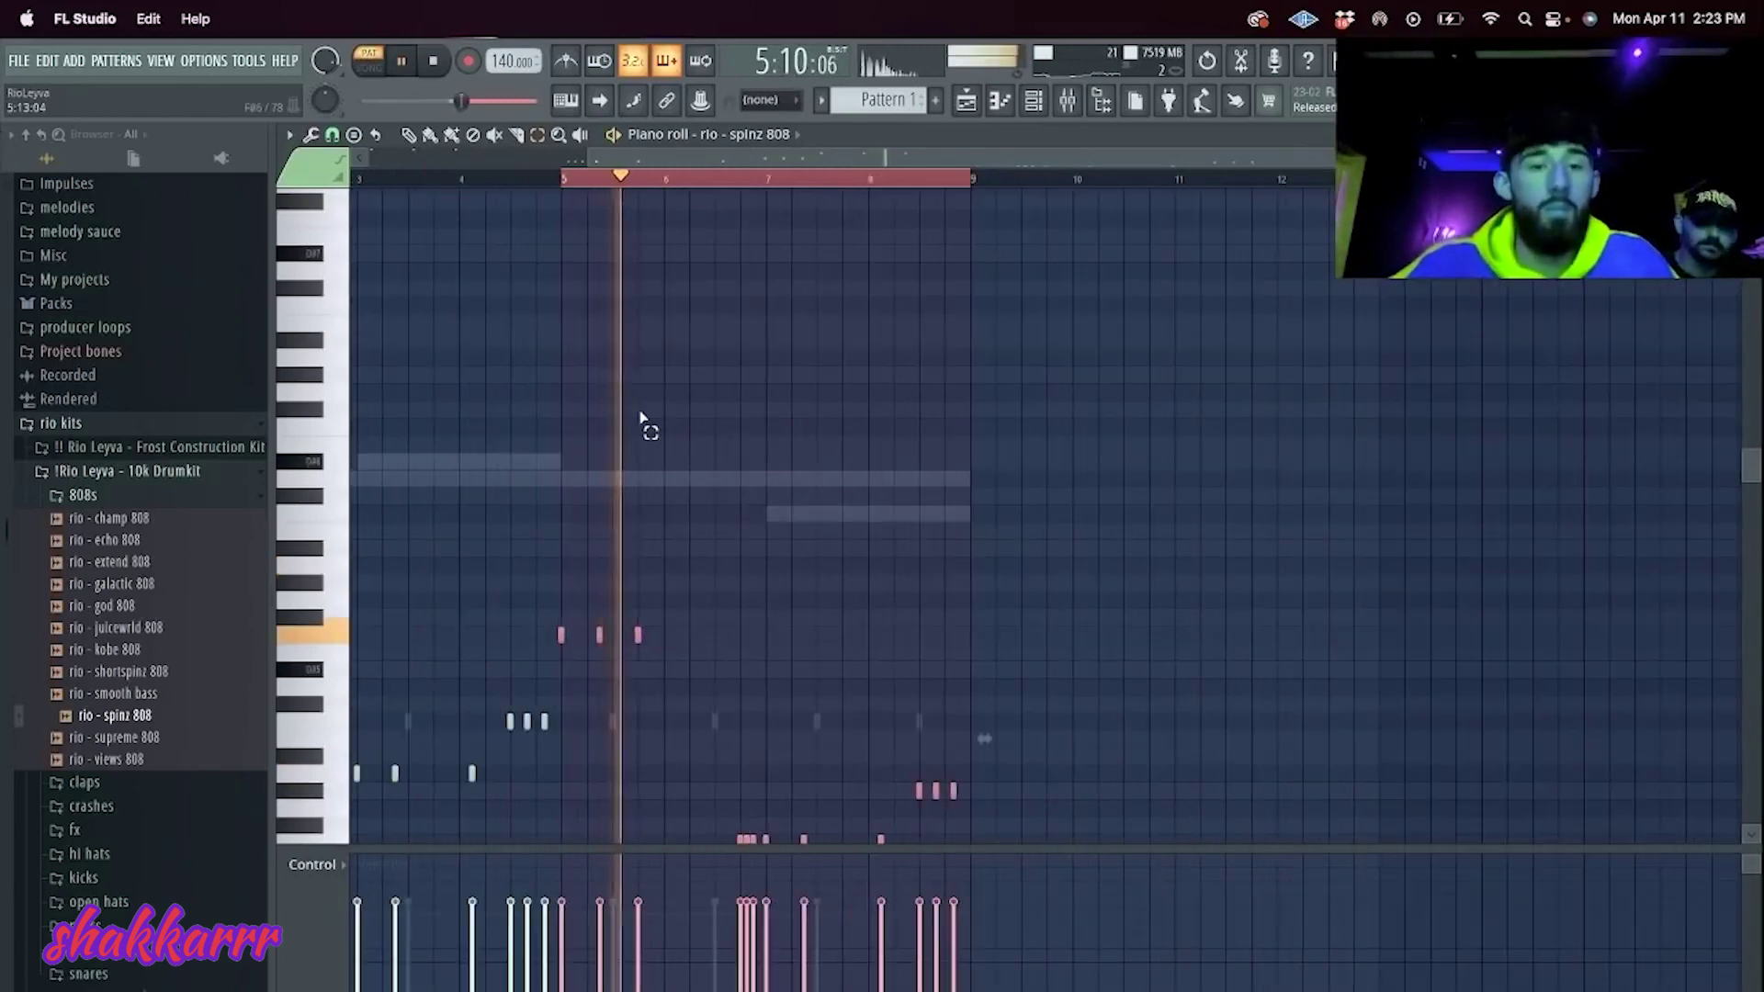
{"action": "key", "text": "super+d"}
{"action": "key", "text": "space"}
{"action": "left_click", "coordinate": [474, 177]}
{"action": "key", "text": "space"}
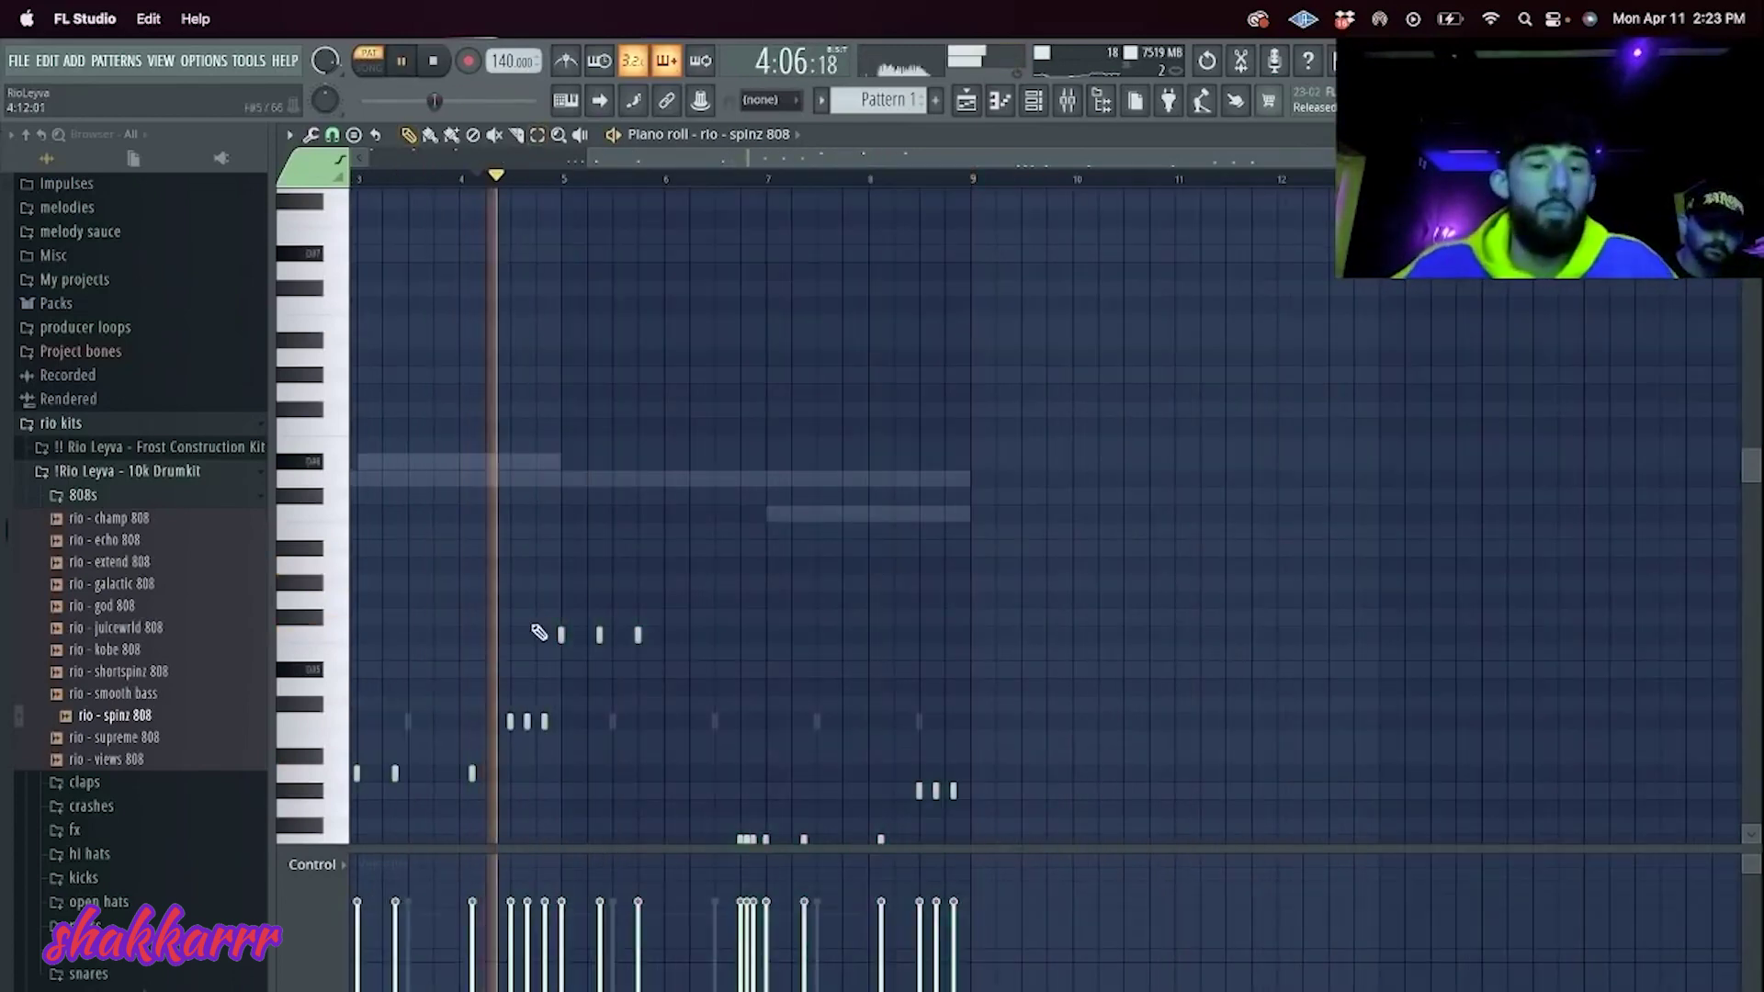
Step: With snap set to 1/2 step, move the middle F5 note in bar 5 to step 11 and lower its velocity
{"action": "scroll", "coordinate": [543, 649], "scroll_direction": "up", "scroll_amount": 3}
{"action": "left_click", "coordinate": [332, 134]}
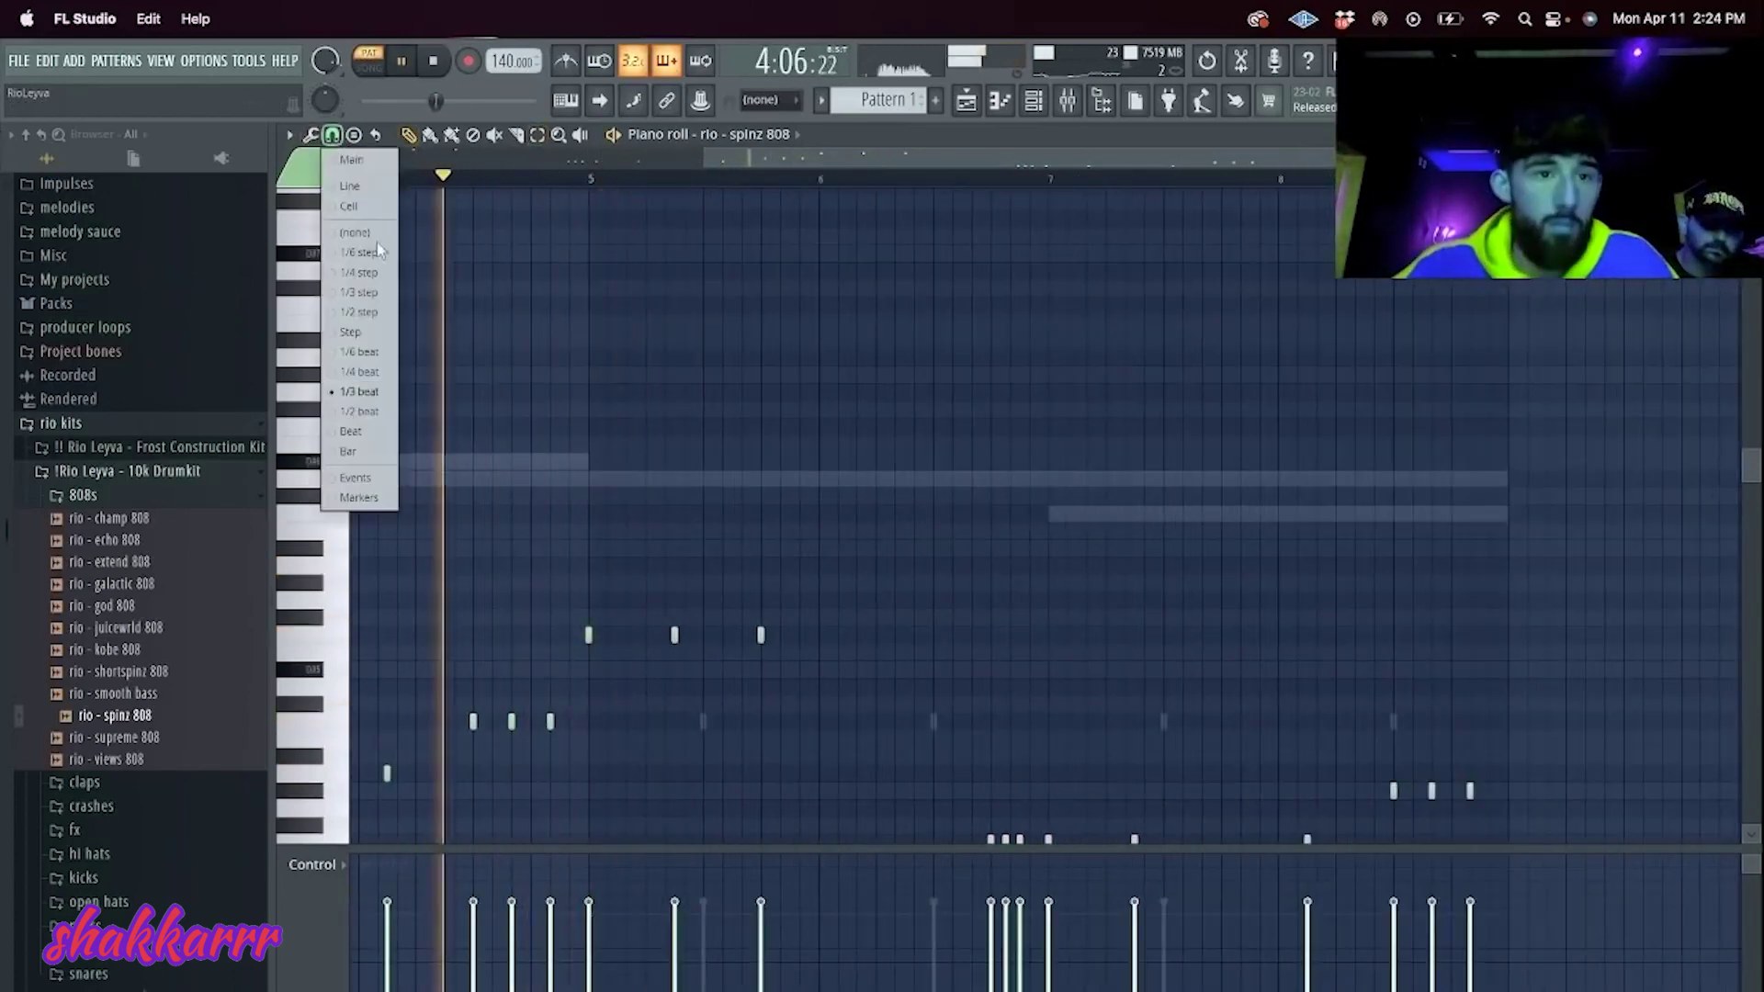
{"action": "left_click", "coordinate": [368, 312]}
{"action": "left_click_drag", "start_coordinate": [677, 648], "coordinate": [735, 639]}
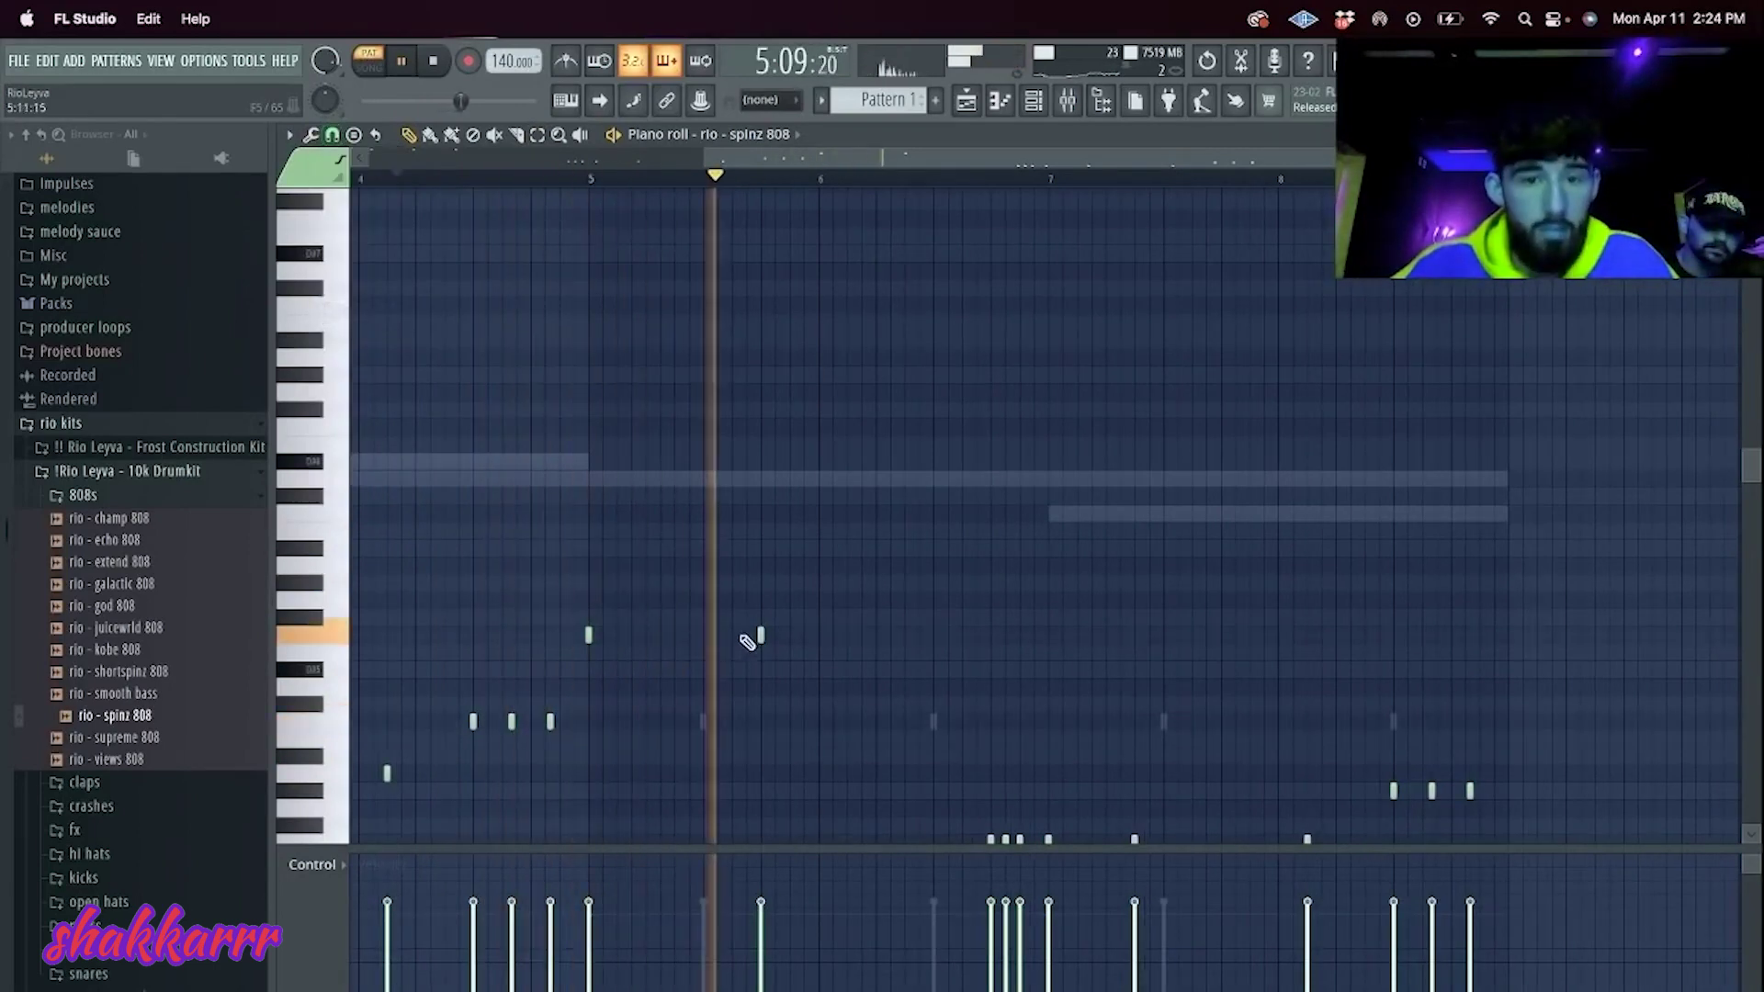
{"action": "key", "text": "space"}
{"action": "key", "text": "space"}
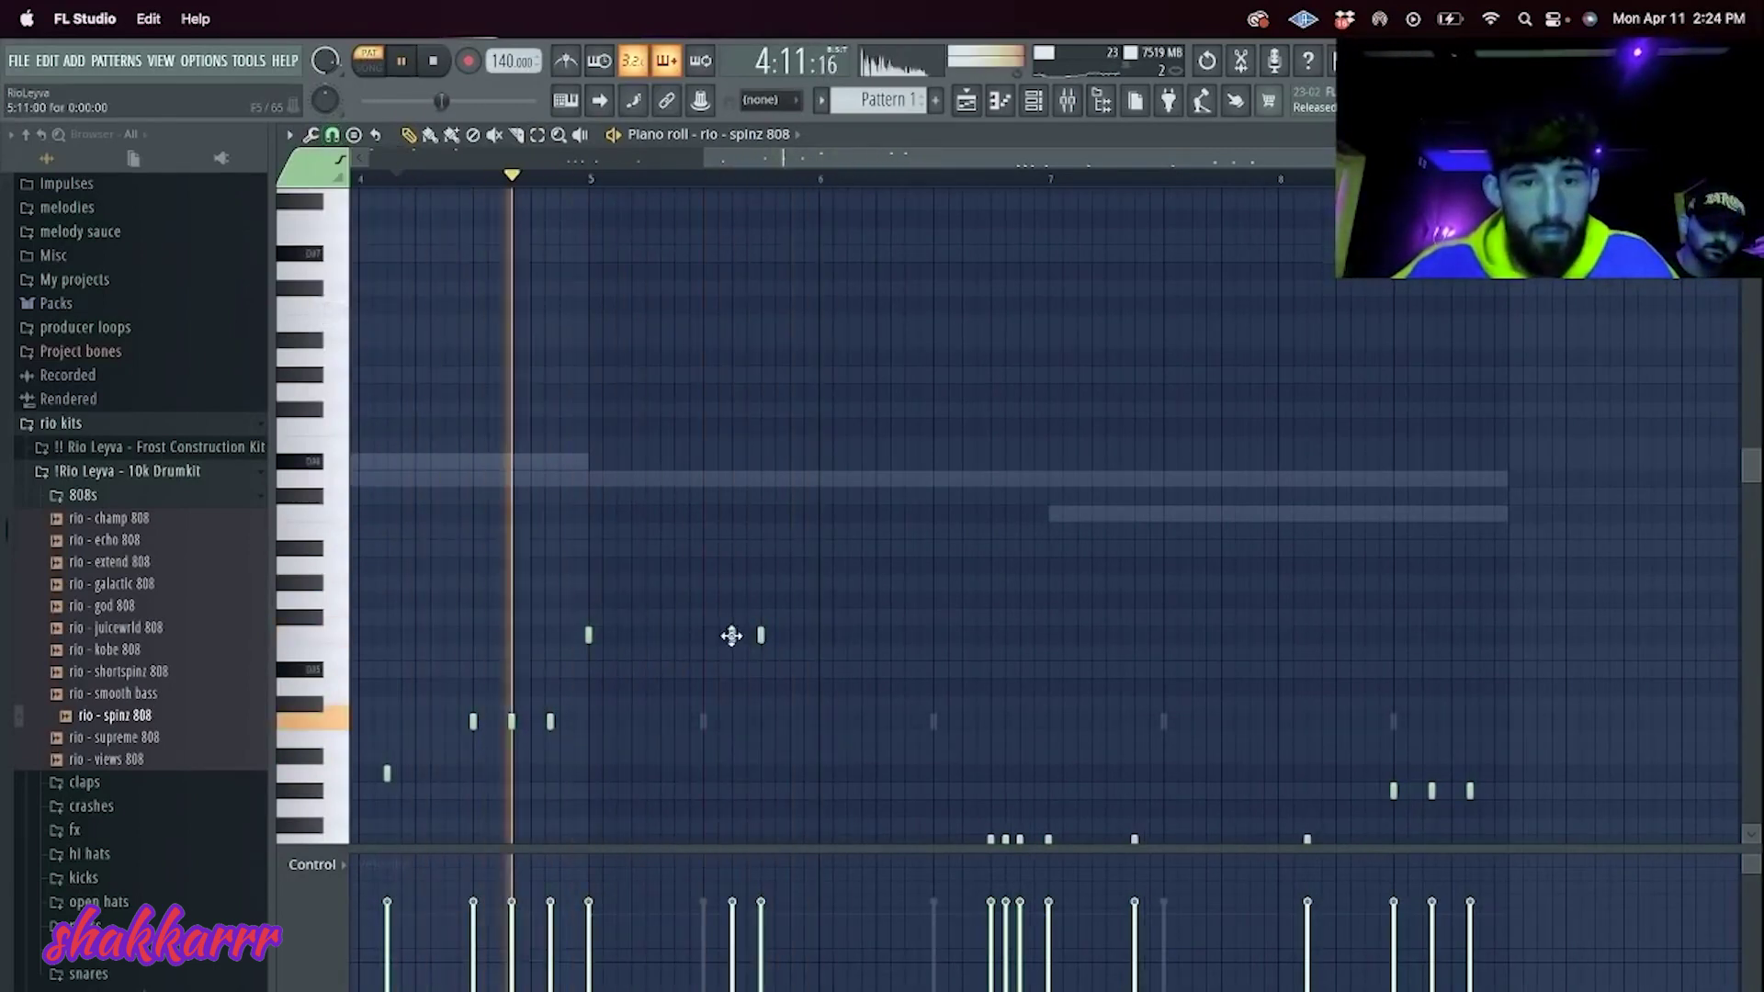
{"action": "left_click", "coordinate": [732, 989]}
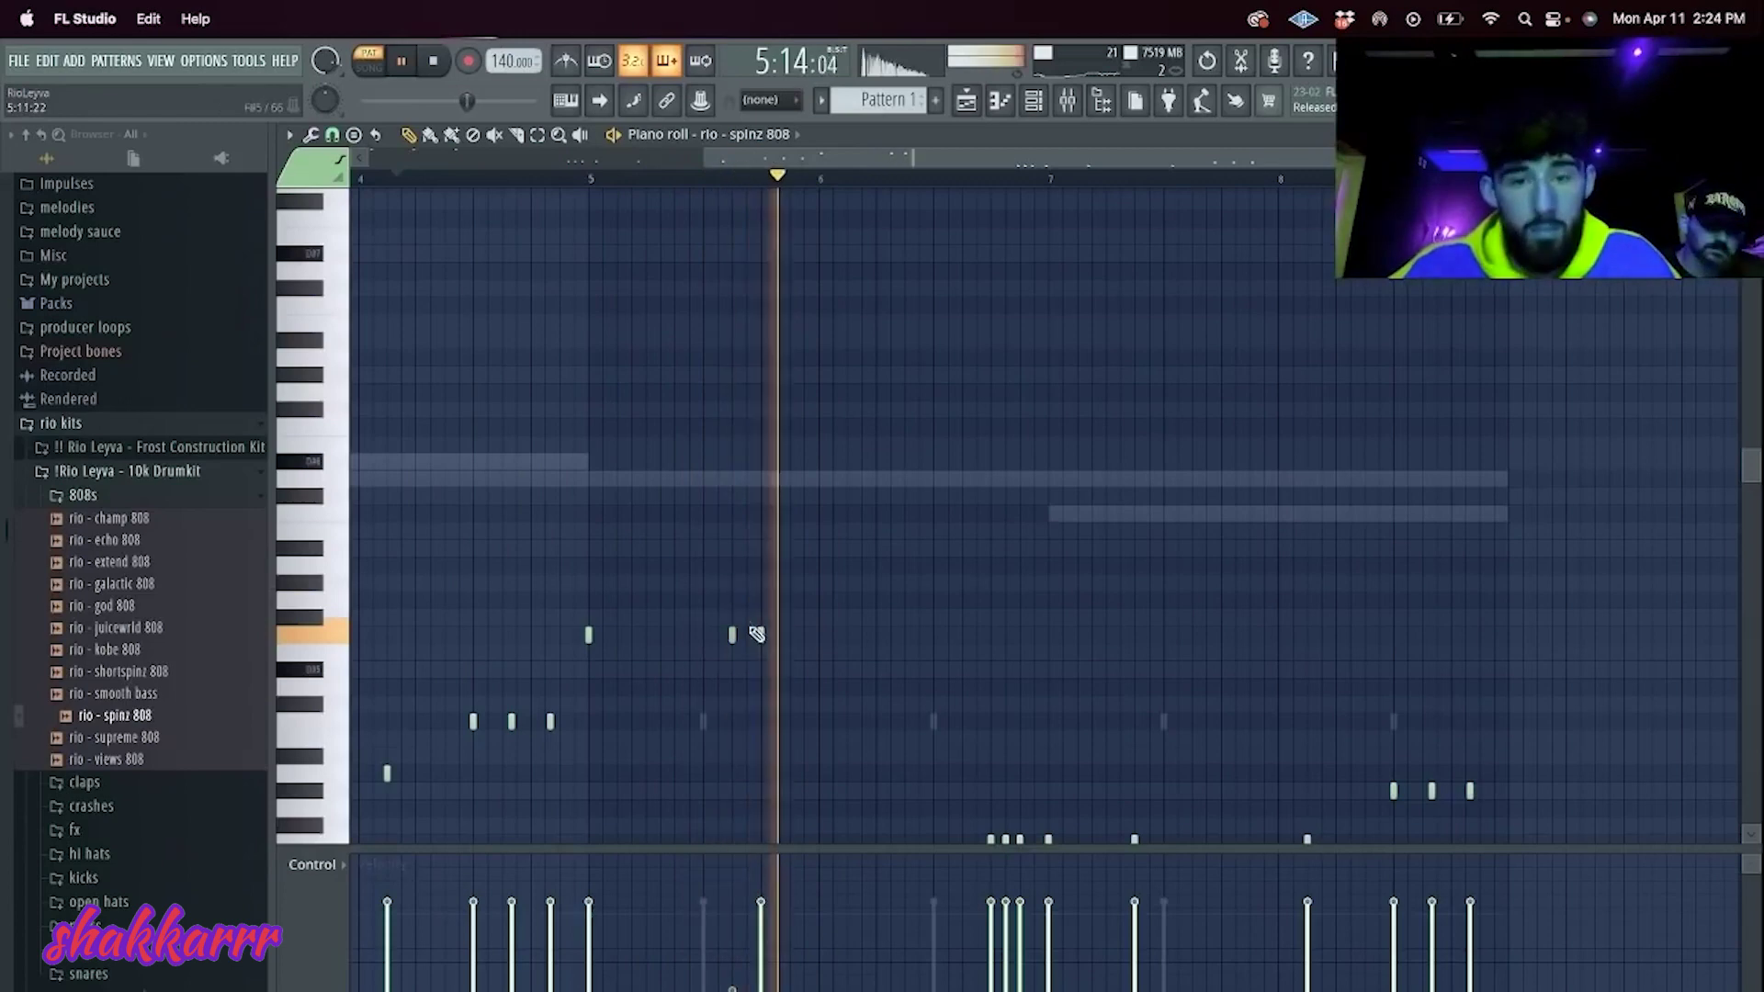
Step: Add an F5 note at step 11 of bar 6 and replace bar 8's last three notes with one G4 held to the bar's end
{"action": "left_click", "coordinate": [962, 634]}
{"action": "scroll", "coordinate": [1056, 652], "scroll_direction": "down", "scroll_amount": 3}
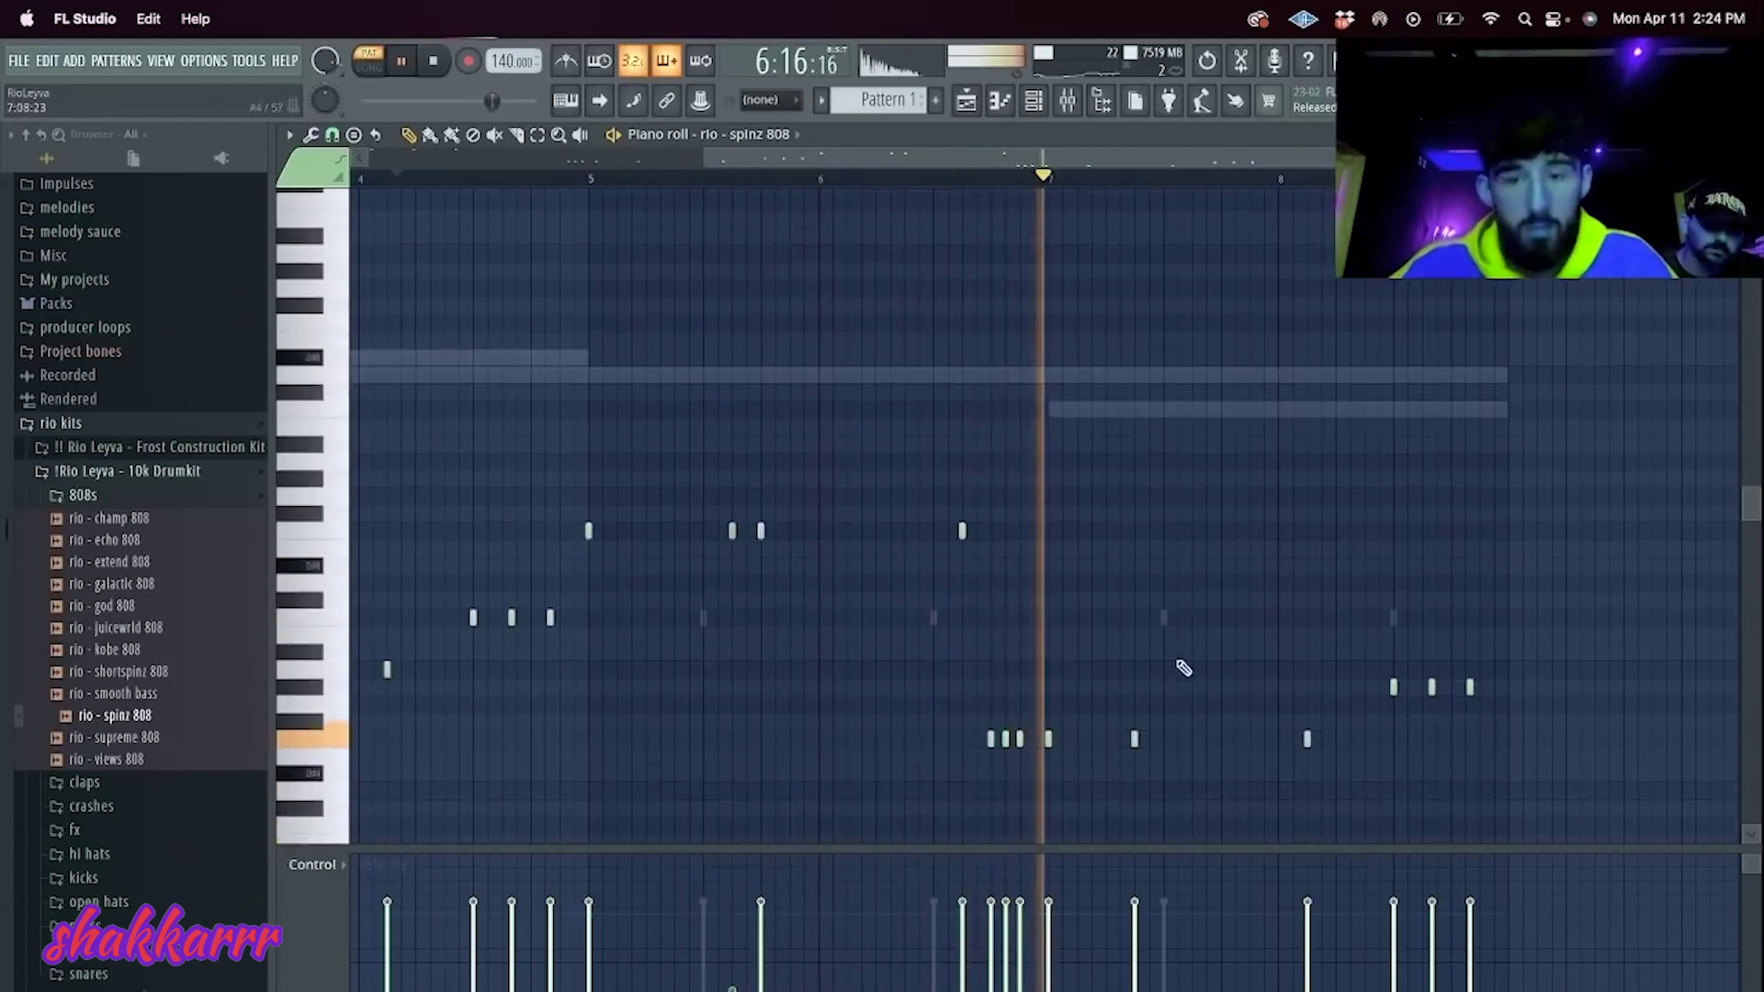
{"action": "right_click", "coordinate": [1432, 687]}
{"action": "right_click", "coordinate": [1393, 687]}
{"action": "right_click", "coordinate": [1470, 687]}
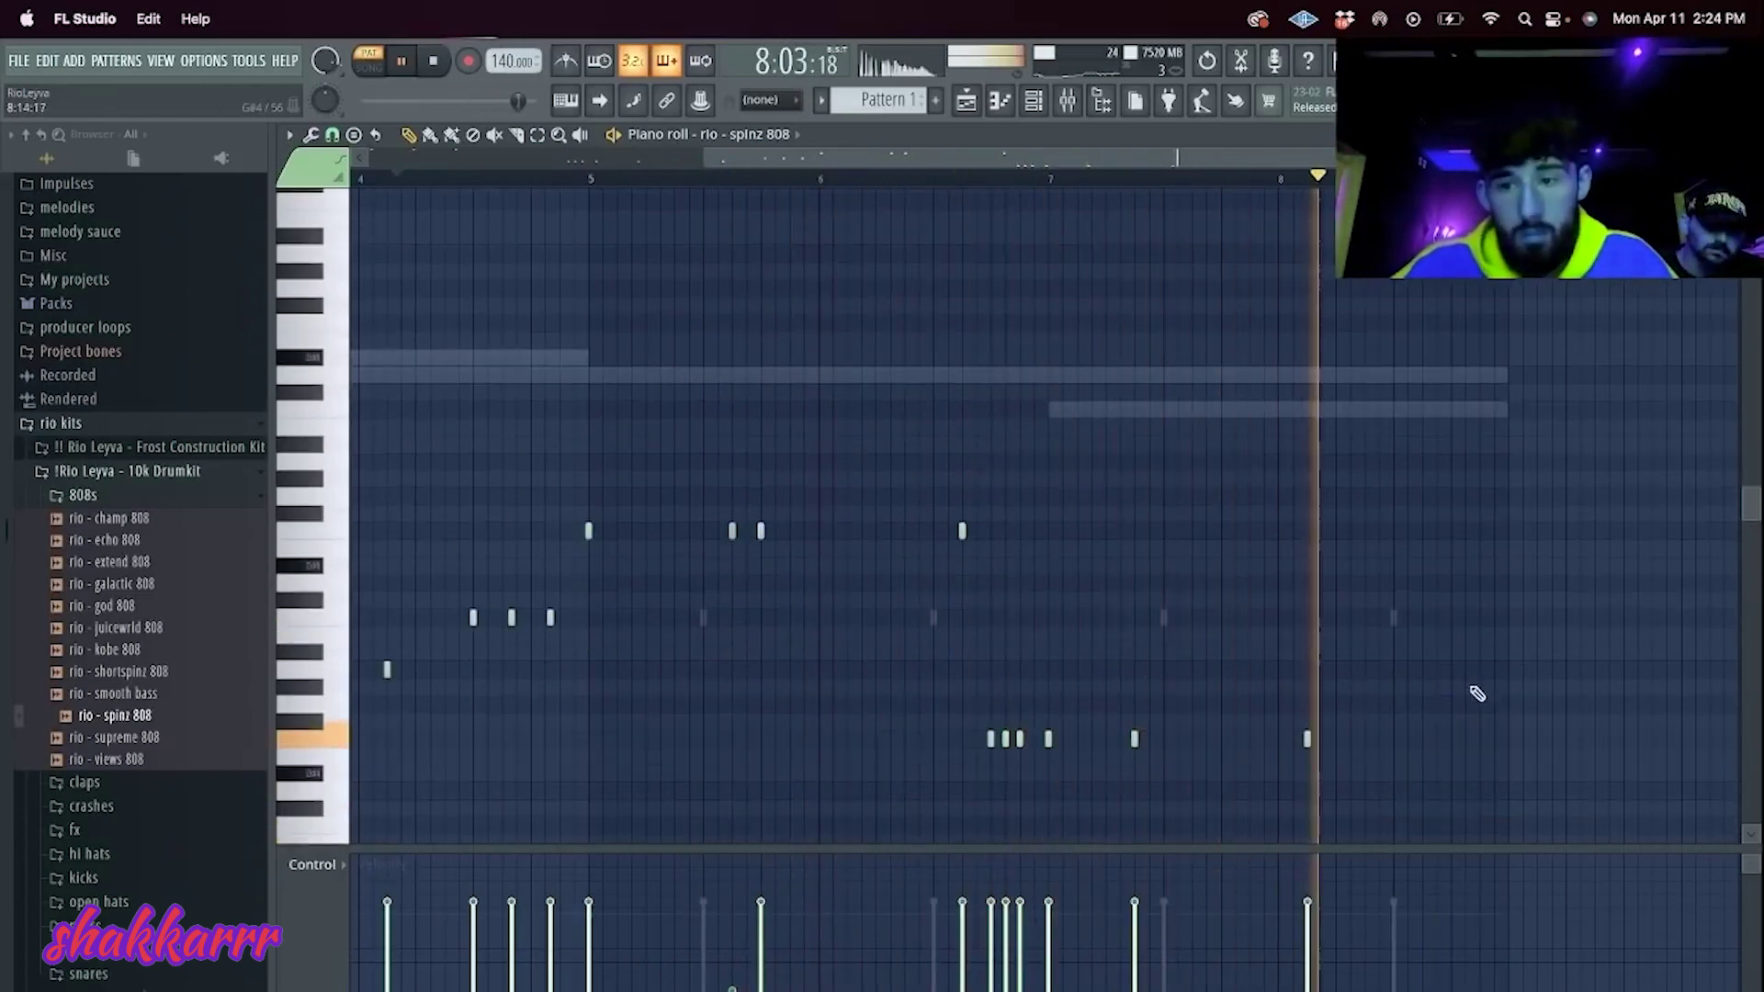
{"action": "left_click", "coordinate": [1424, 704]}
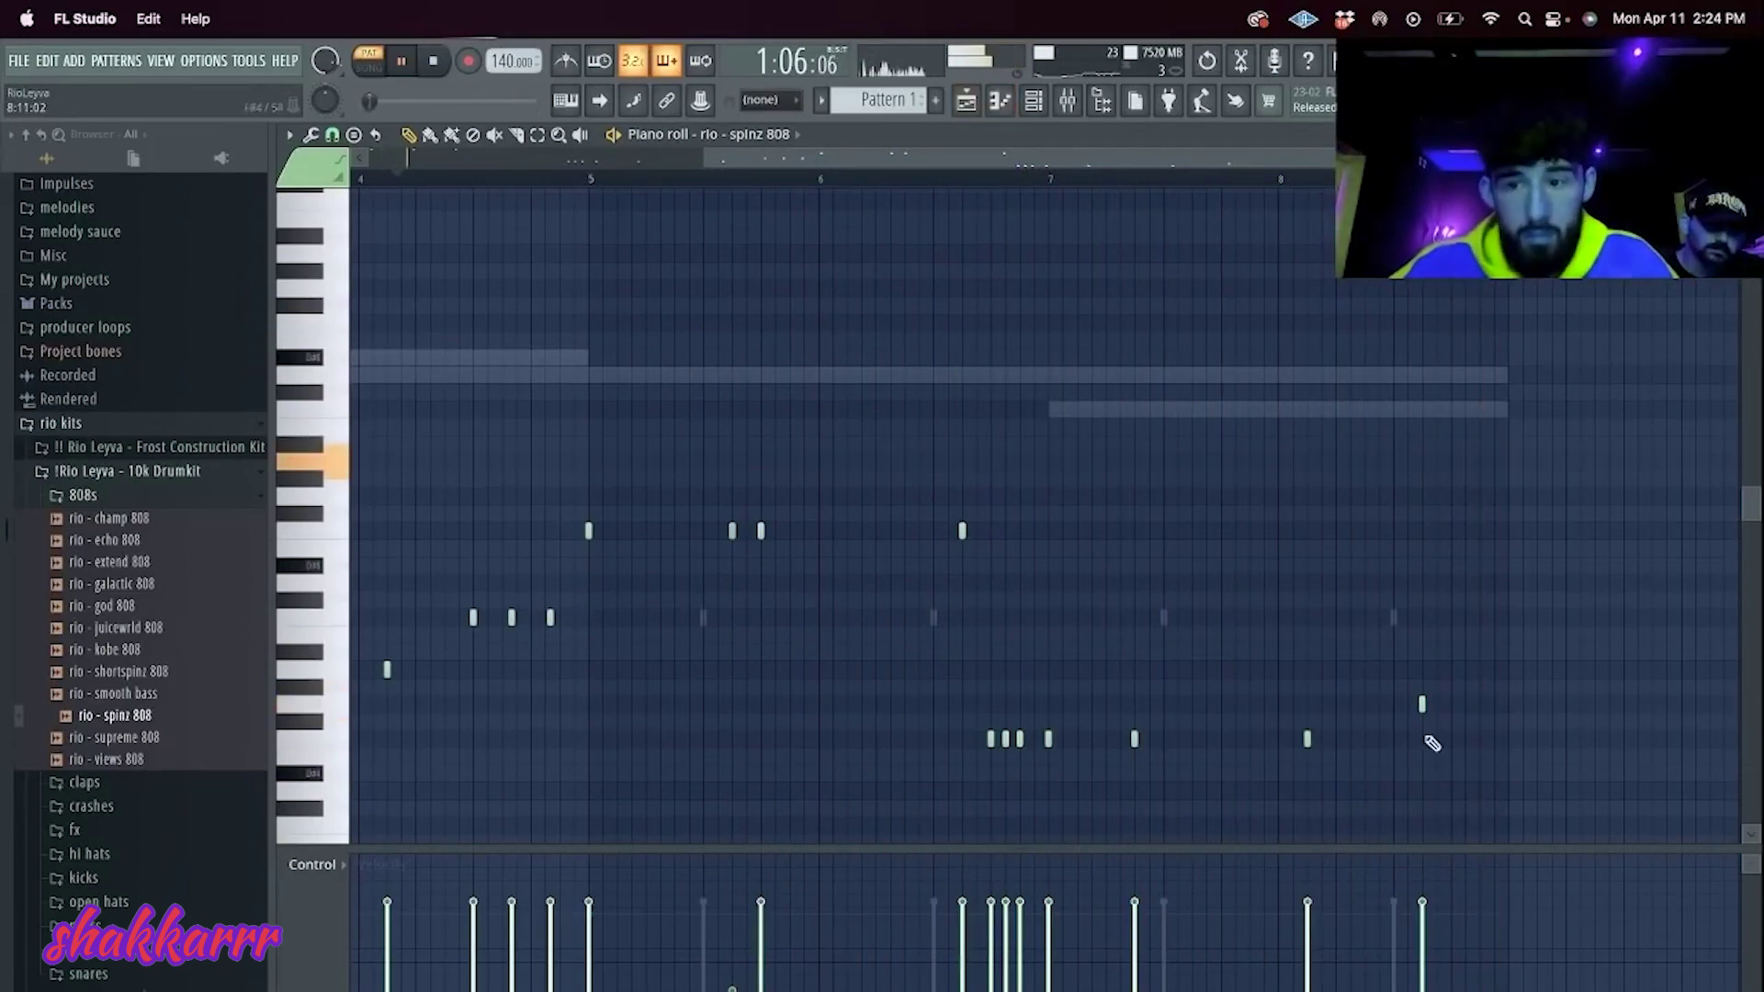
Step: Set the tuning of the REV X-Loops instrument in the Kontakt channel to 4.00 semitones
{"action": "left_click", "coordinate": [1034, 101]}
{"action": "left_click", "coordinate": [487, 231]}
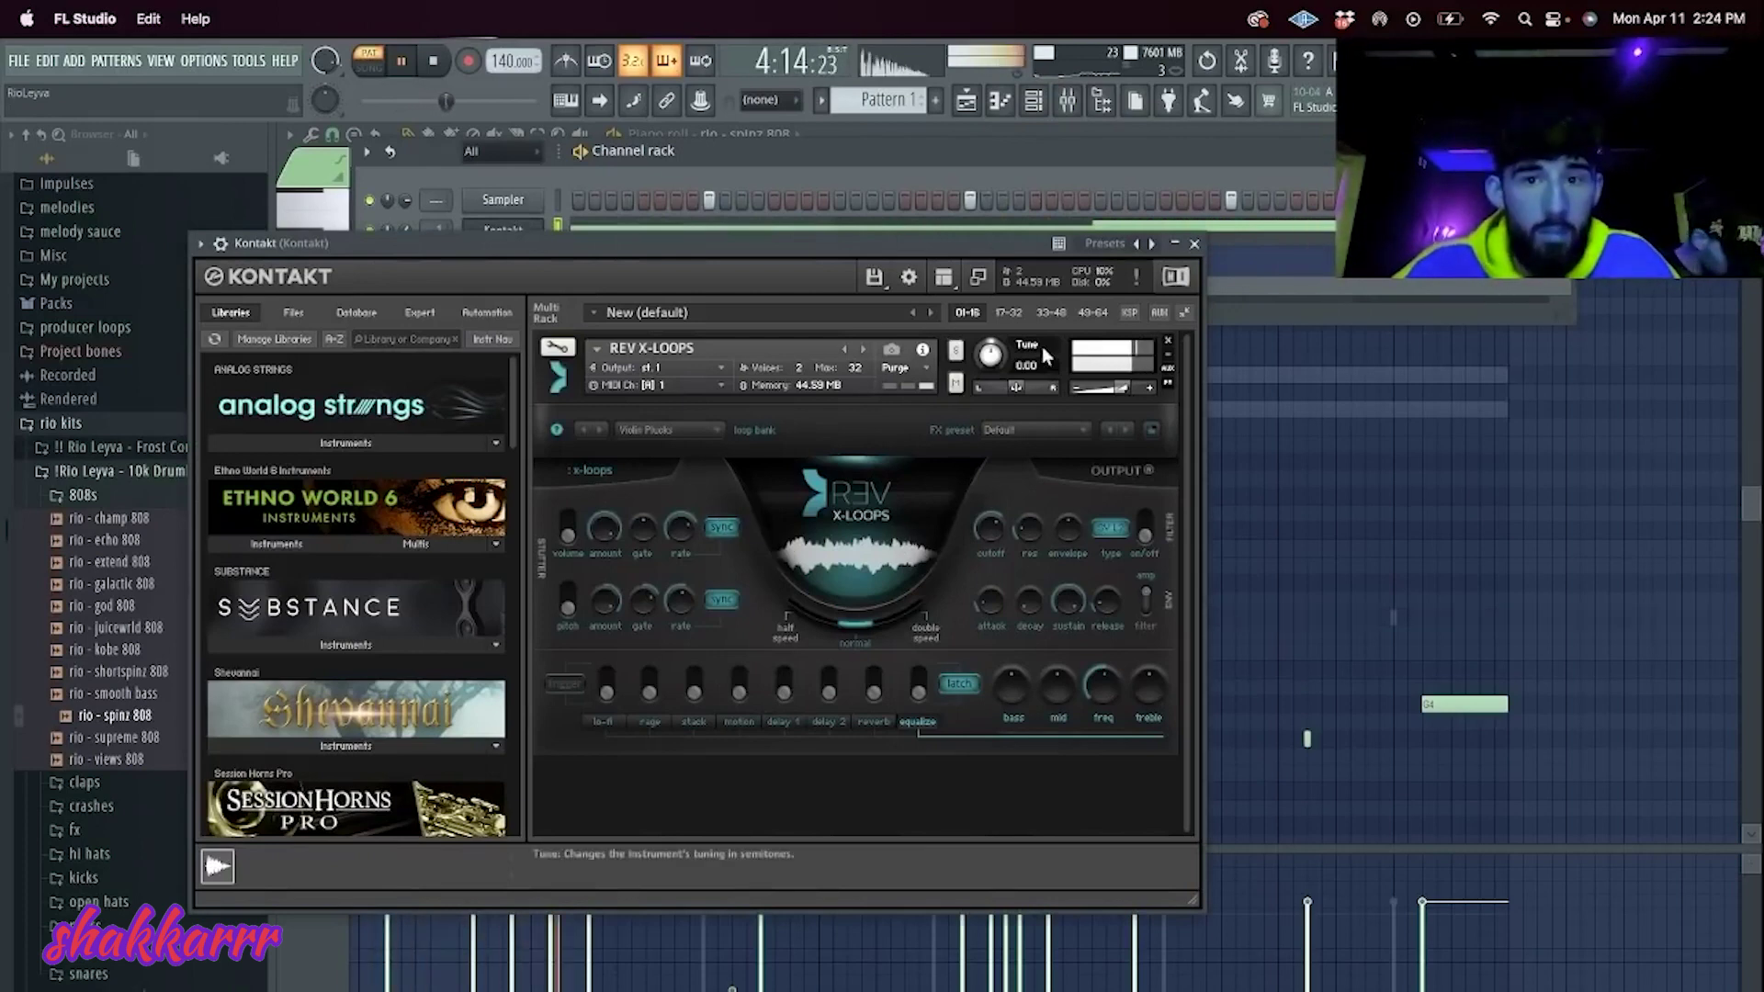
{"action": "left_click", "coordinate": [1194, 244]}
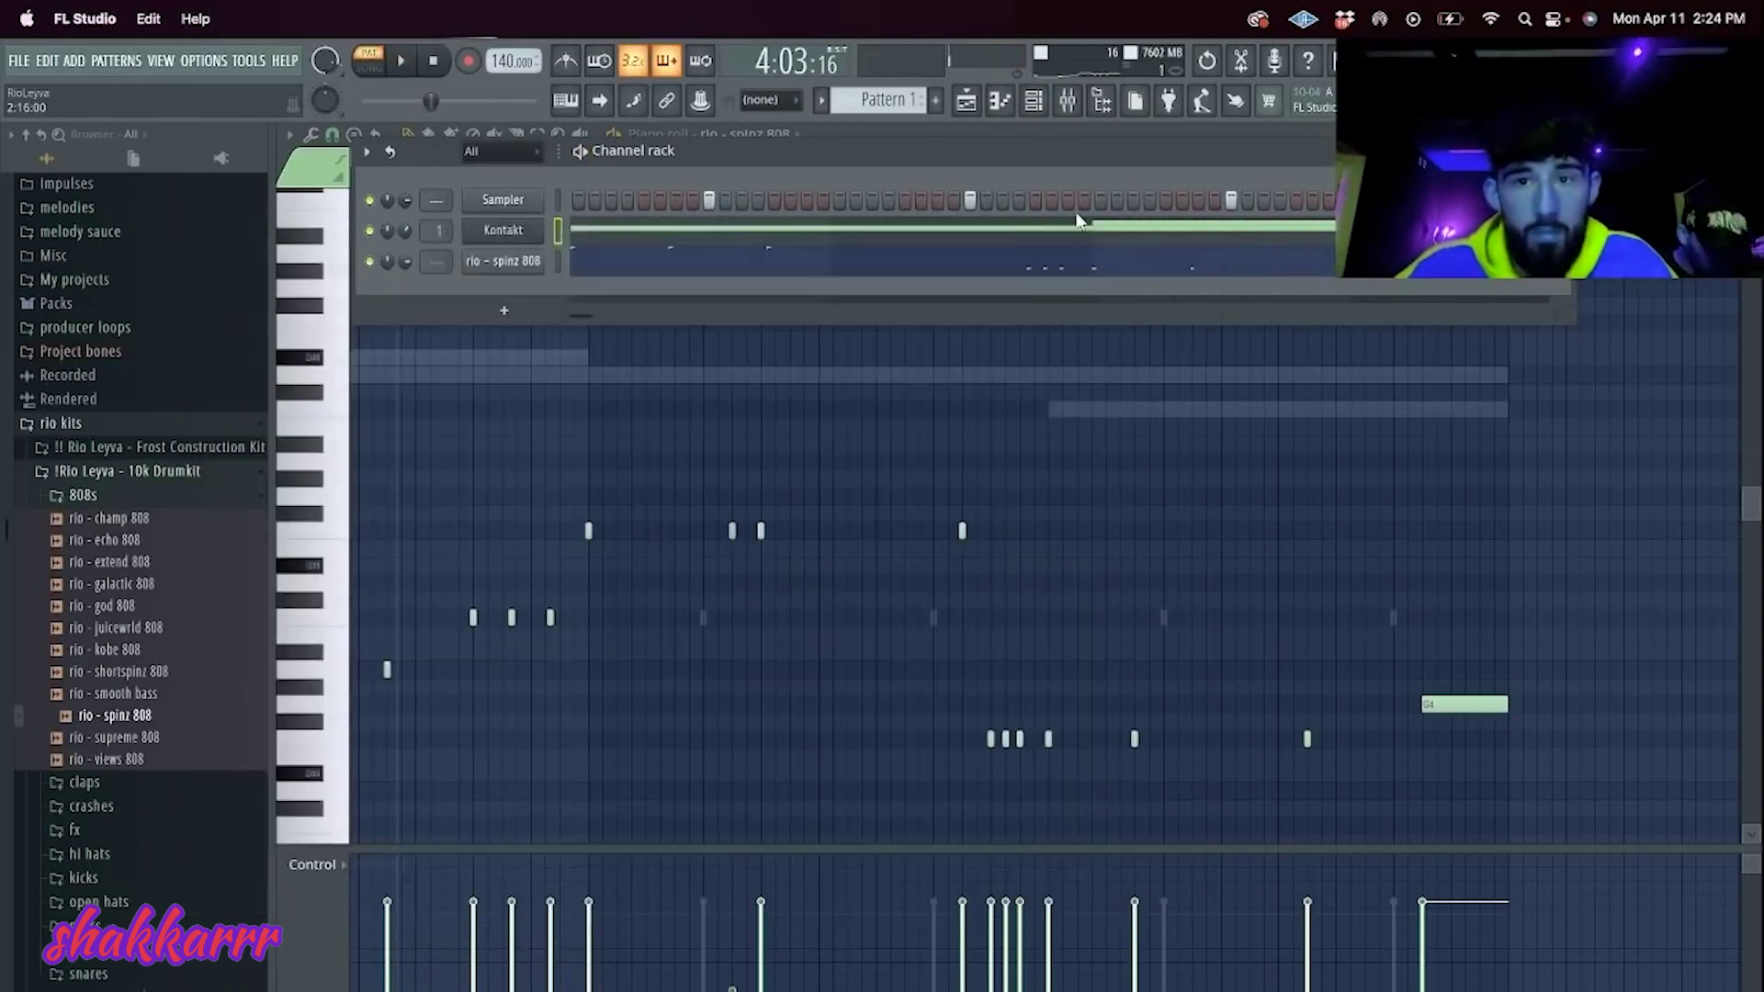
Step: Transpose all the 808 notes up three semitones and play the pattern with the retuned melody
{"action": "key", "text": "F9"}
{"action": "key", "text": "F7"}
{"action": "scroll", "coordinate": [1084, 269], "scroll_direction": "down", "scroll_amount": 2}
{"action": "key", "text": "space"}
{"action": "key", "text": "F6"}
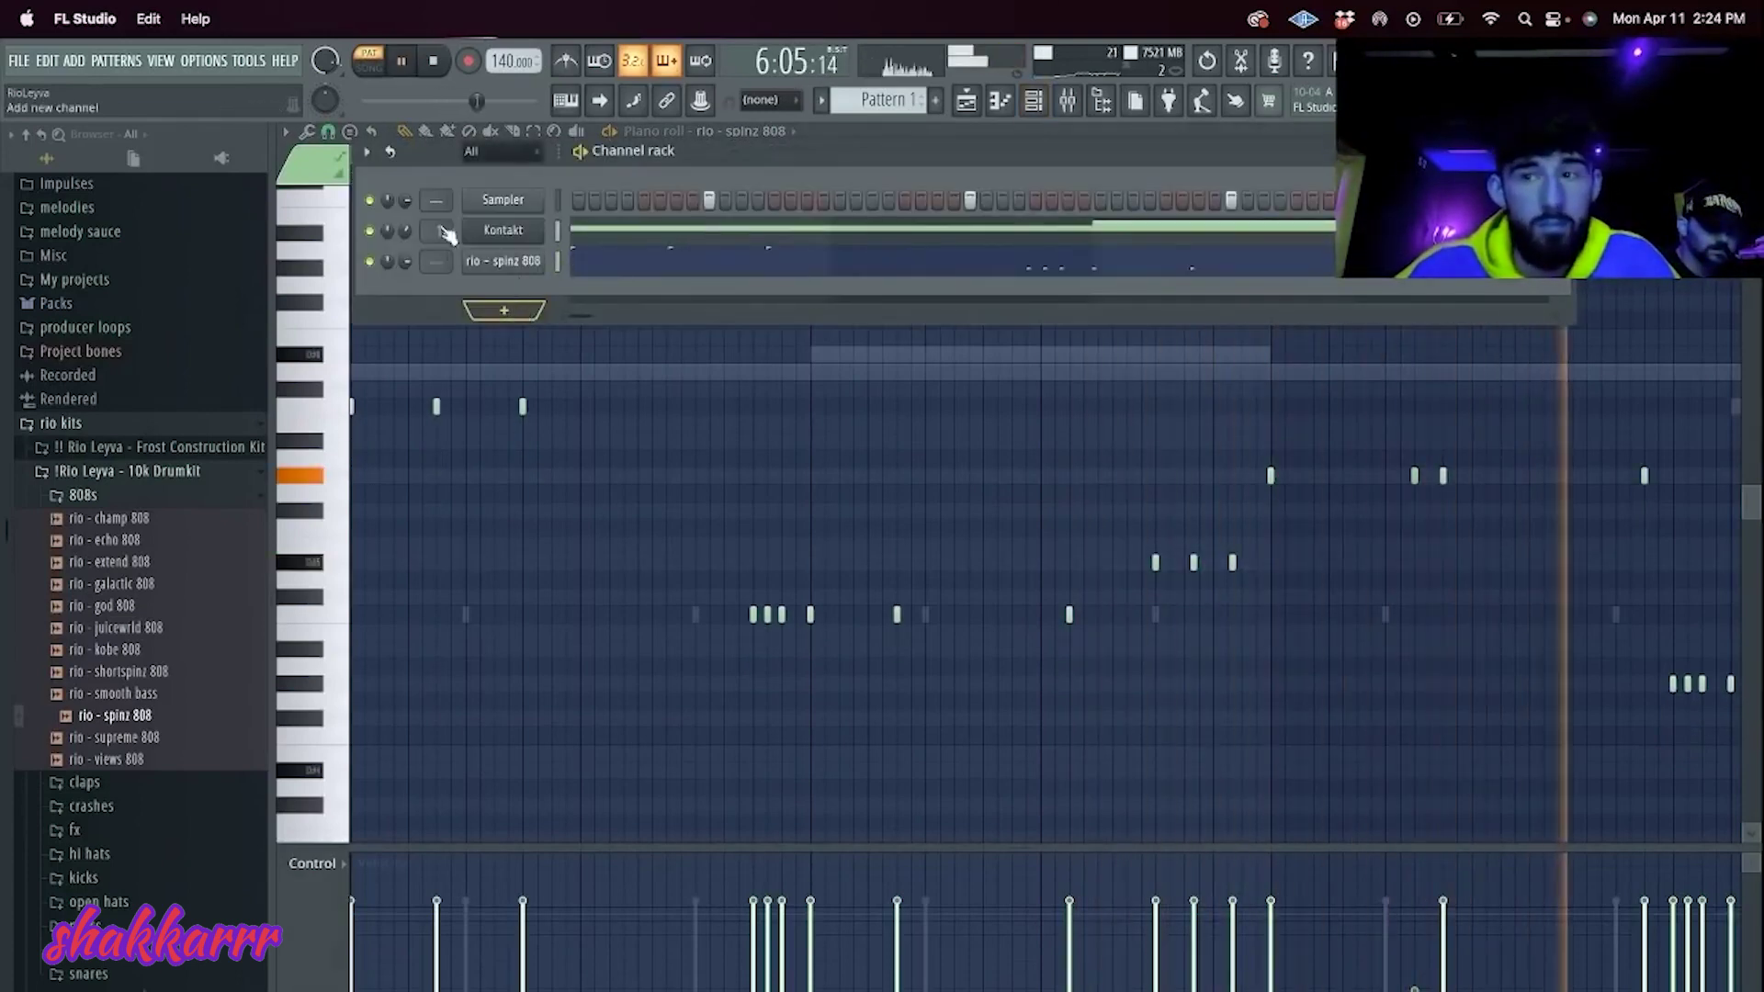
{"action": "key", "text": "space"}
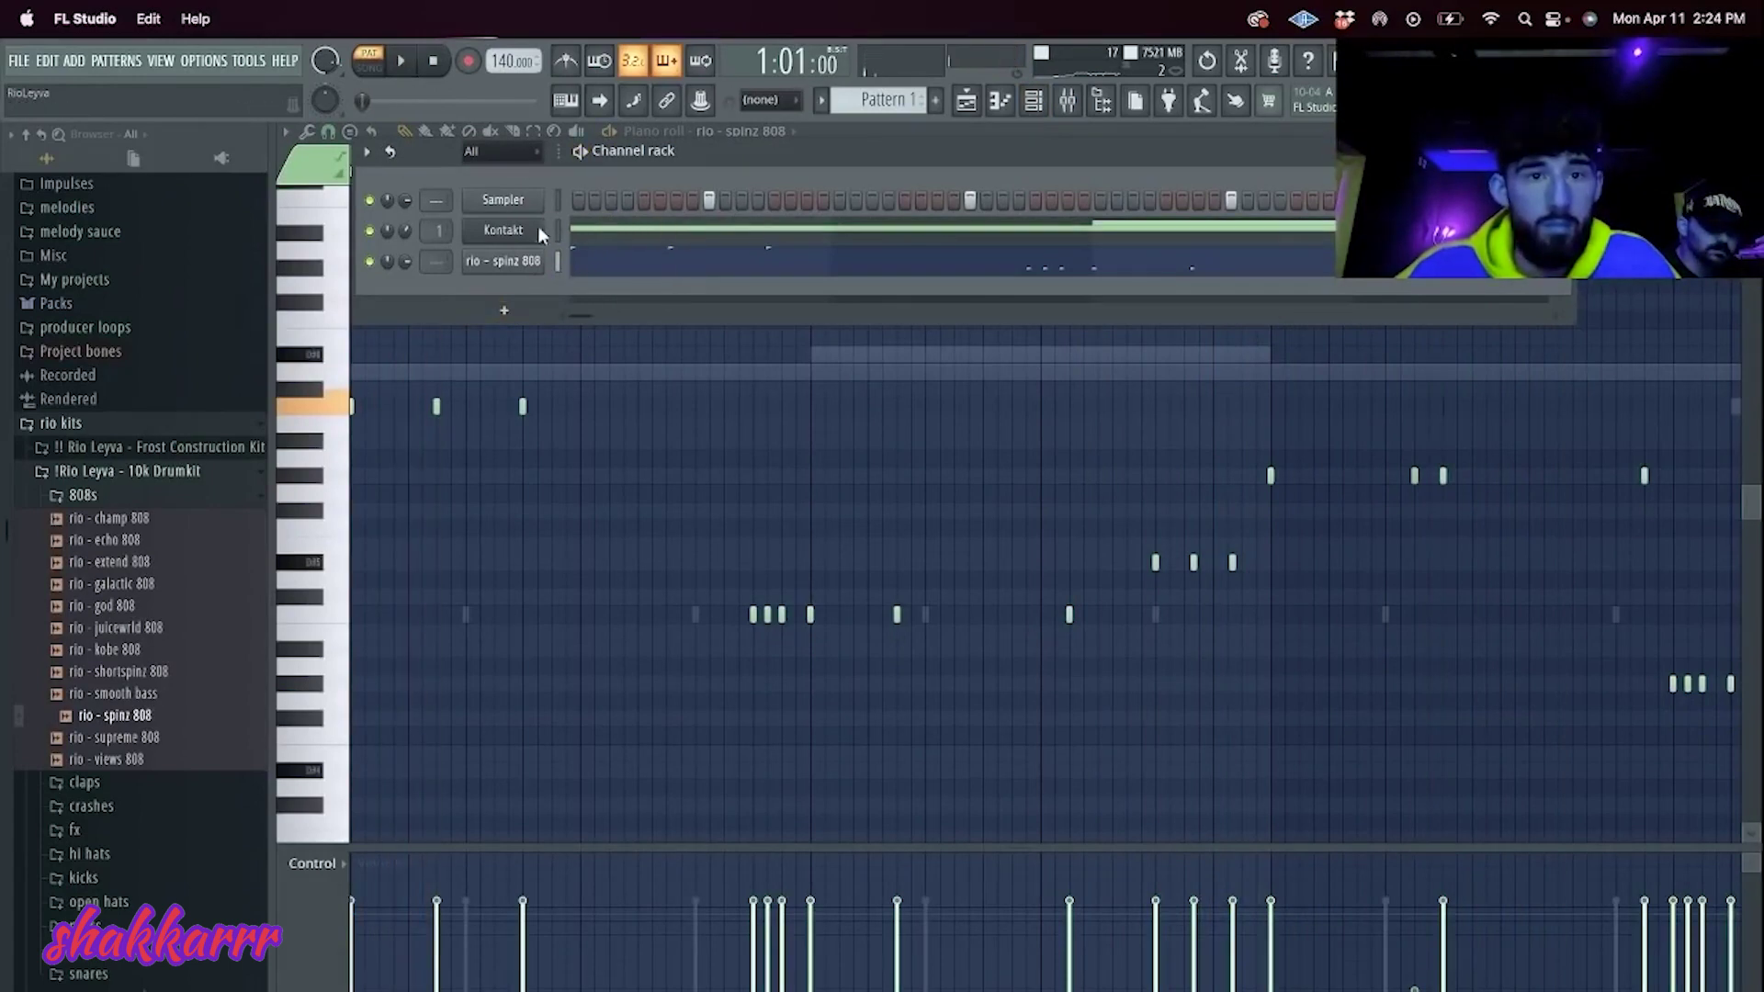
Step: Check the Kontakt tuning, then raise the whole 808 part by one more semitone and play it back
{"action": "left_click", "coordinate": [538, 228]}
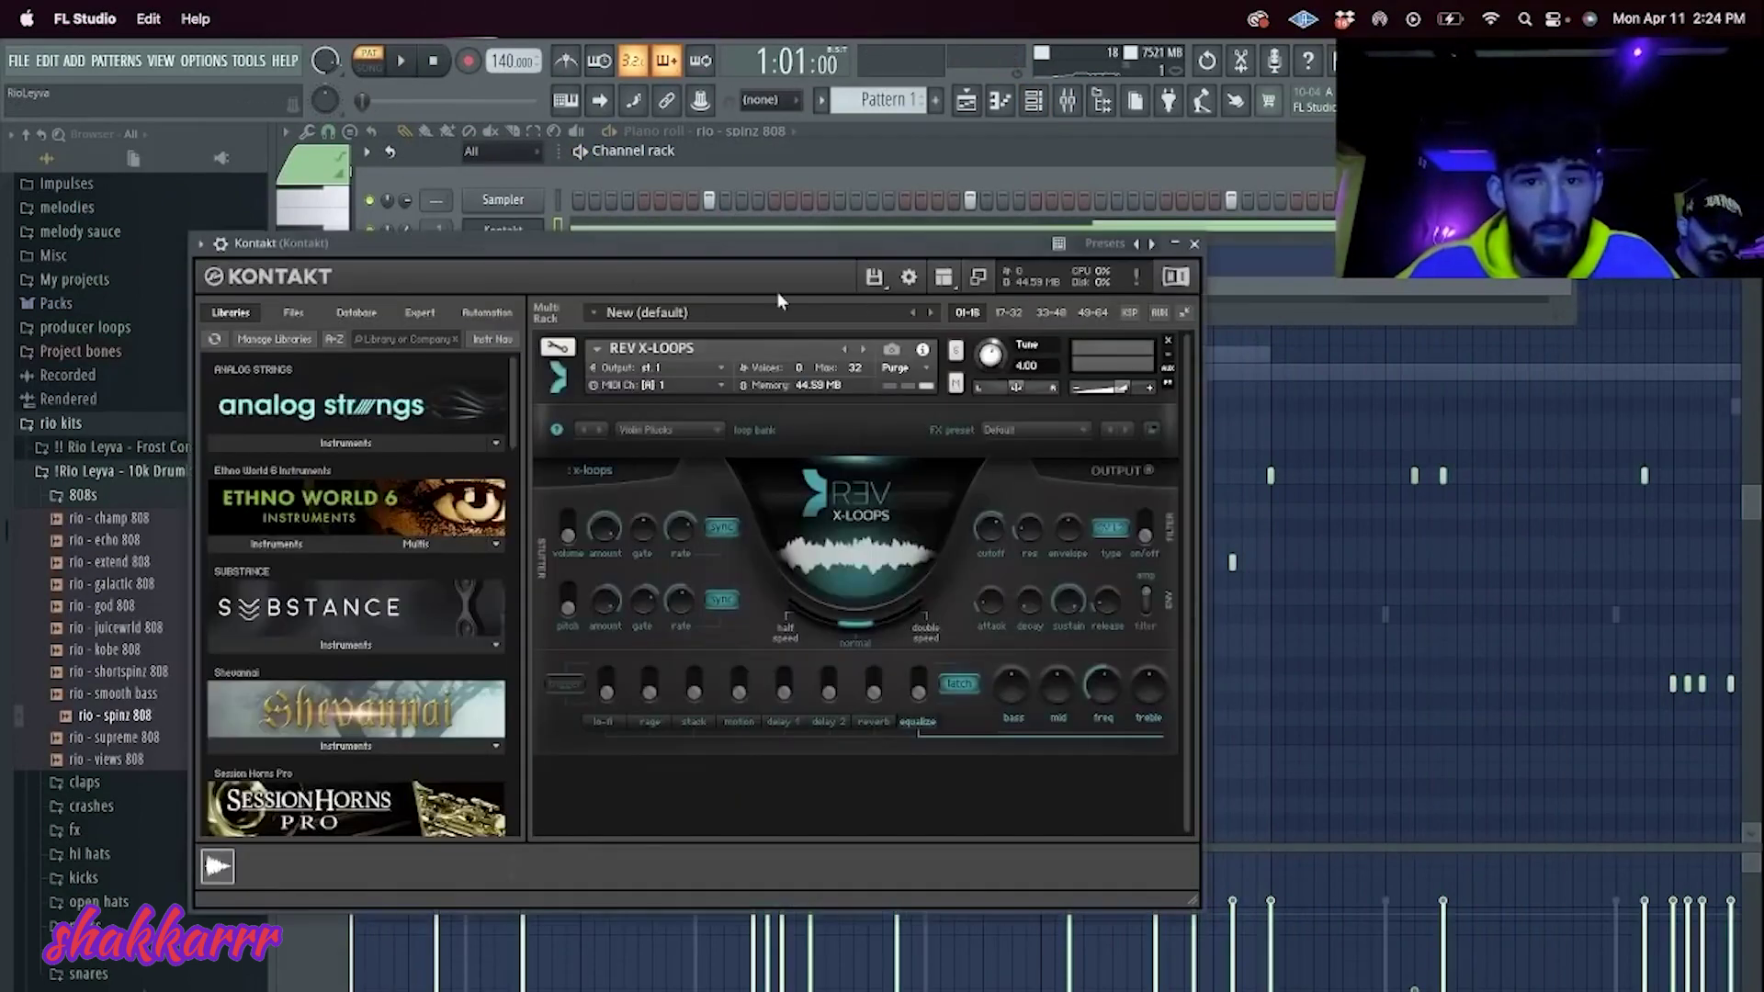
{"action": "left_click", "coordinate": [1194, 244]}
{"action": "key", "text": "super+z"}
{"action": "key", "text": "space"}
{"action": "key", "text": "space"}
{"action": "left_click", "coordinate": [622, 262]}
{"action": "key", "text": "space"}
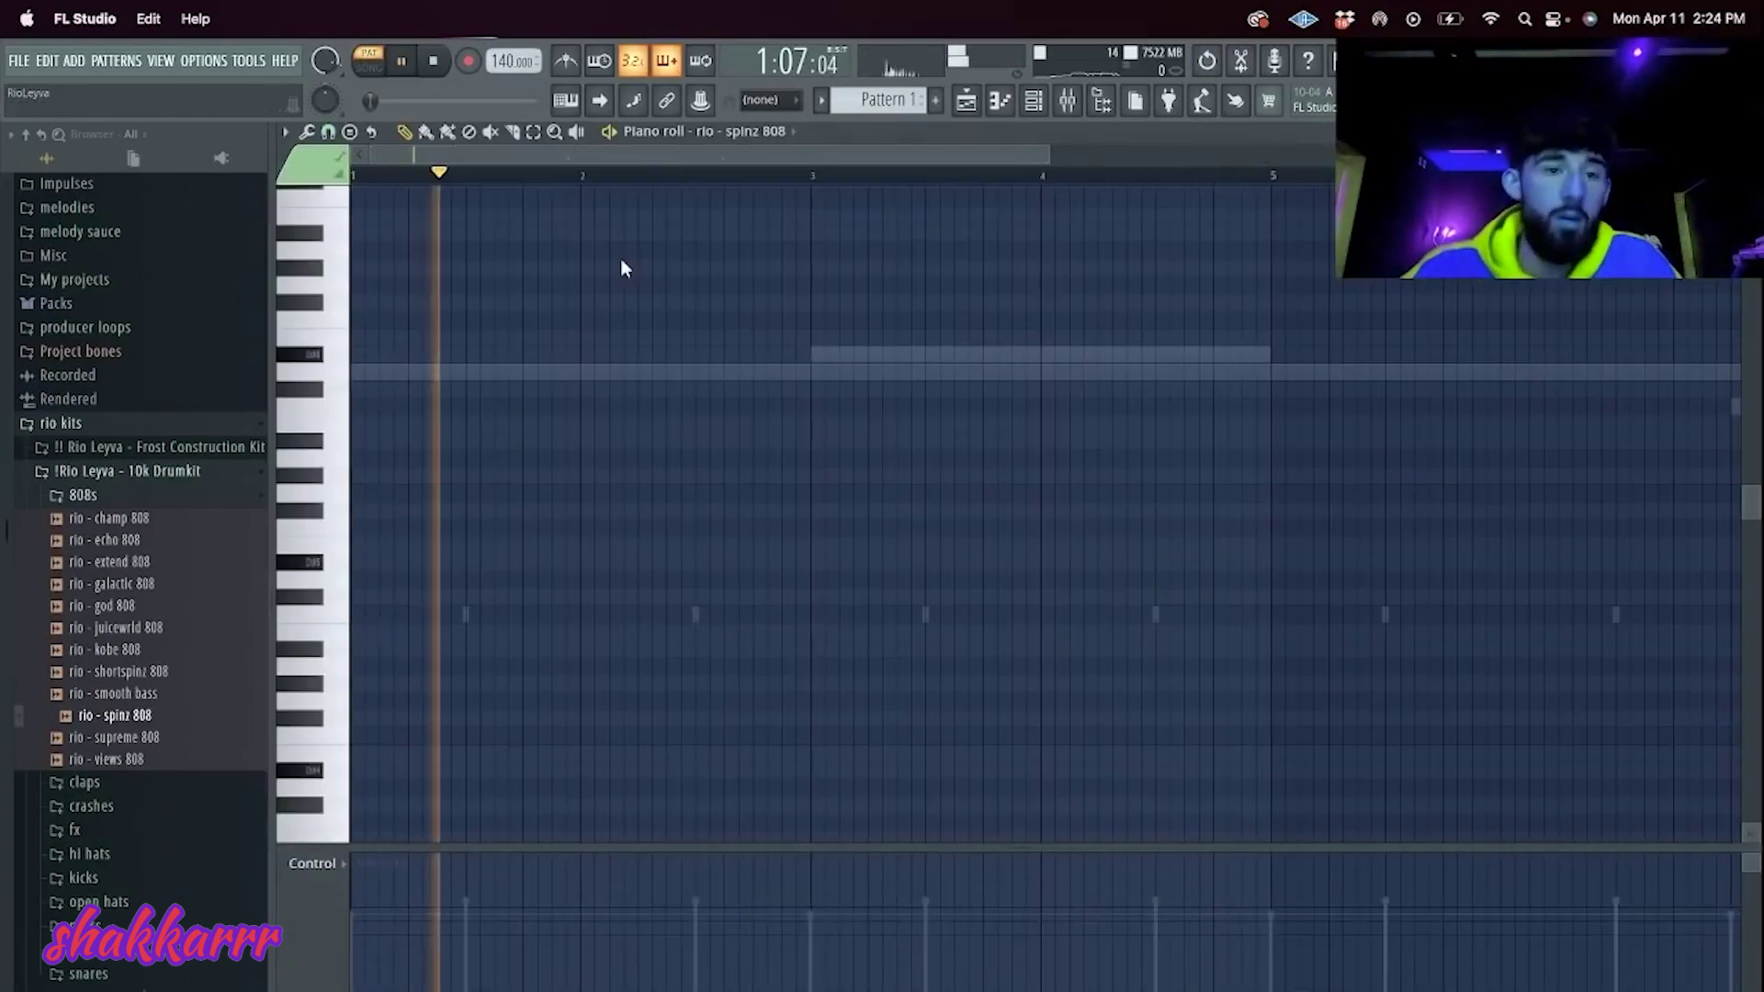
{"action": "key", "text": "space"}
{"action": "key", "text": "shift+Up"}
{"action": "key", "text": "shift+Up"}
{"action": "key", "text": "space"}
{"action": "key", "text": "space"}
{"action": "key", "text": "space"}
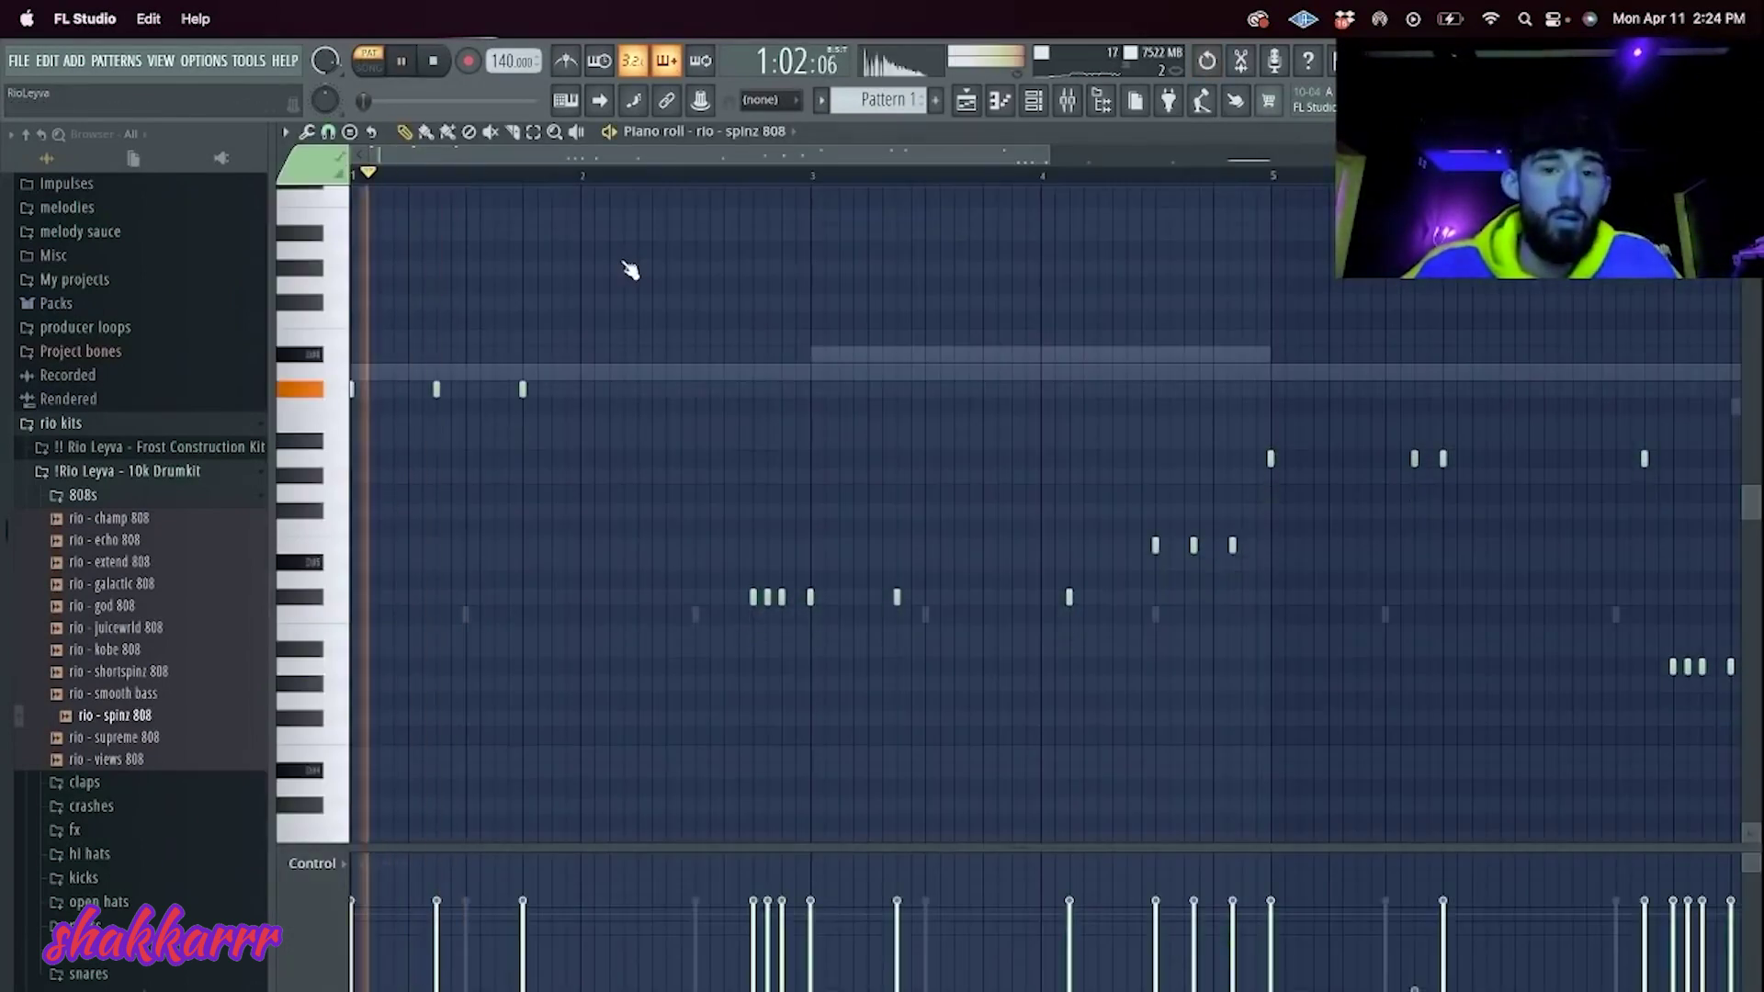
Step: Stop playback and add an ENGINE instrument as a new channel
{"action": "left_click", "coordinate": [1025, 99]}
{"action": "key", "text": "space"}
{"action": "left_click", "coordinate": [503, 310]}
{"action": "left_click", "coordinate": [531, 381]}
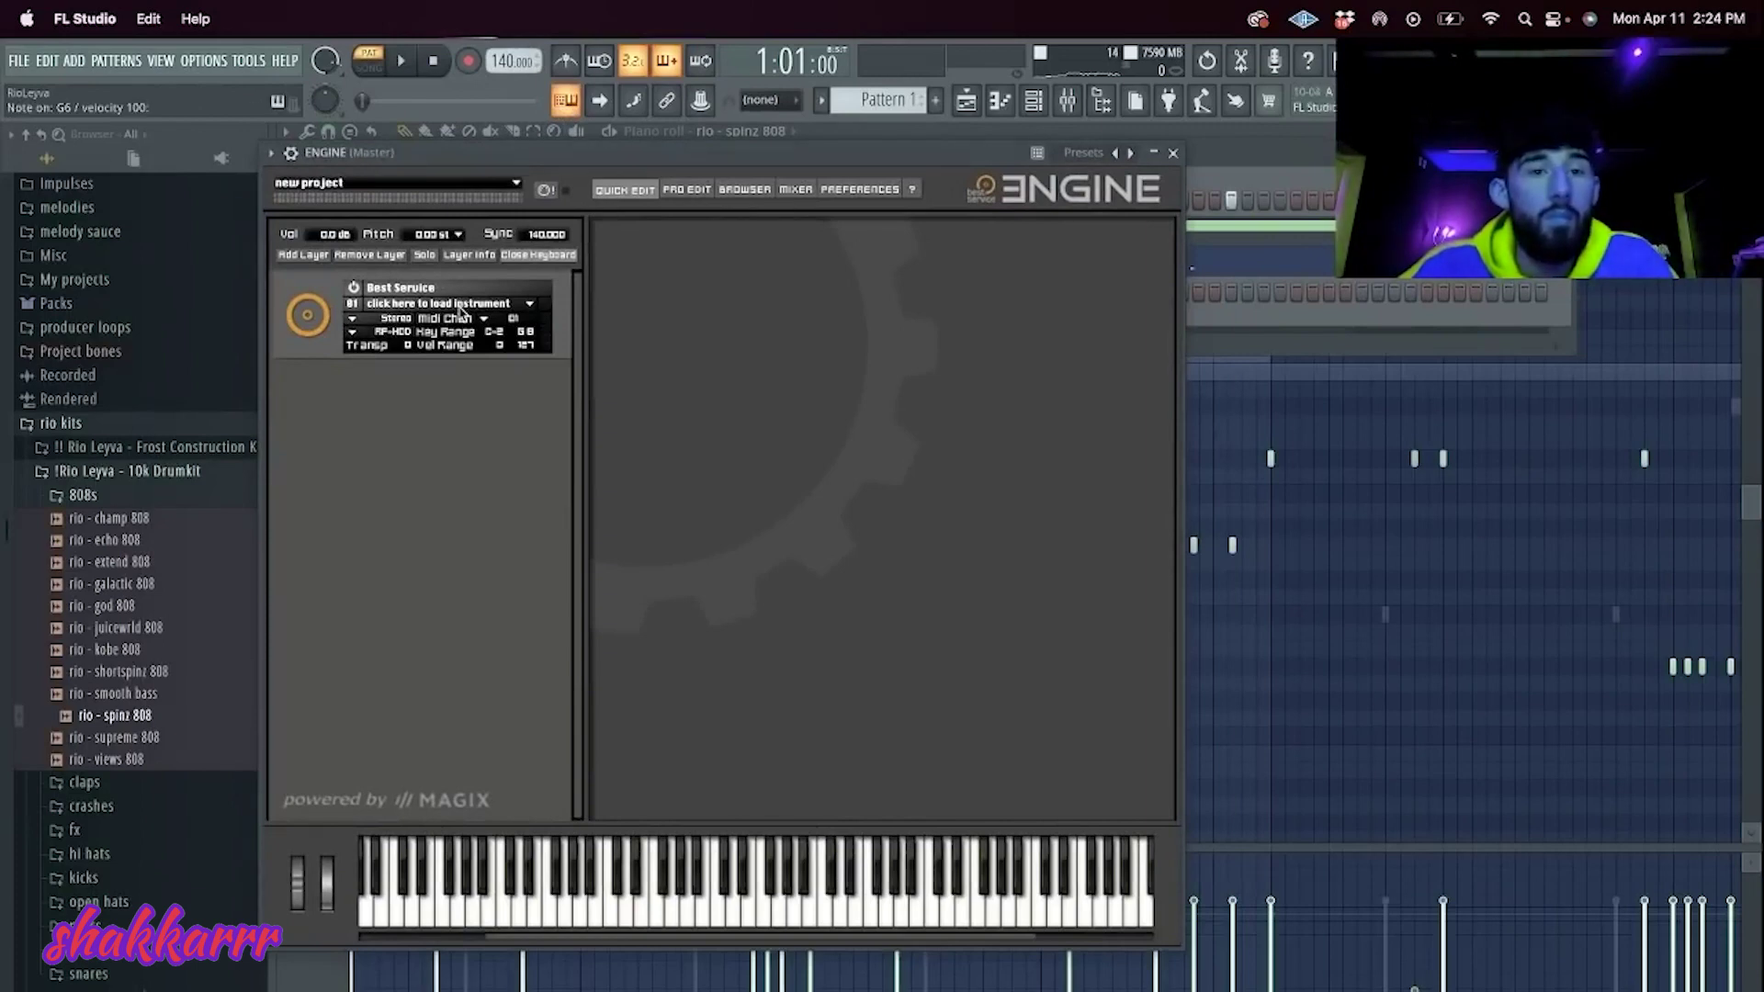
Step: Load the Love Bird patch from the Fantasy Creatures of Forest Kingdom 3
{"action": "left_click", "coordinate": [467, 306]}
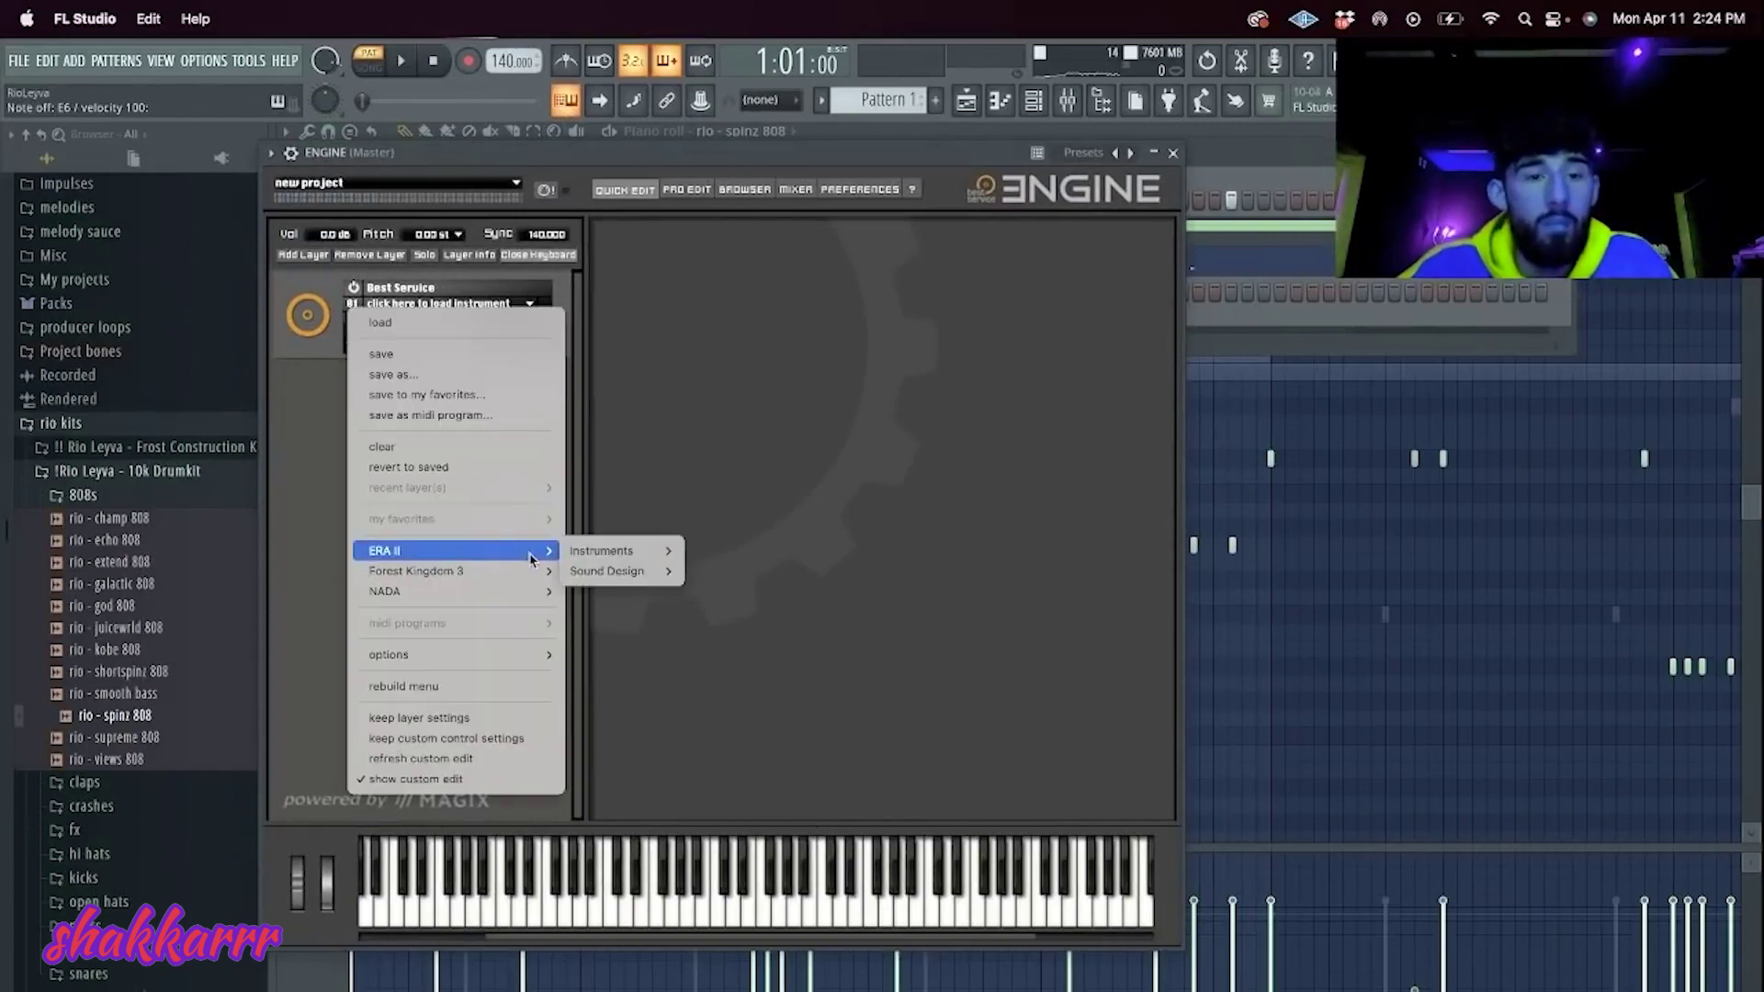
{"action": "mouse_move", "coordinate": [546, 575]}
{"action": "mouse_move", "coordinate": [735, 612]}
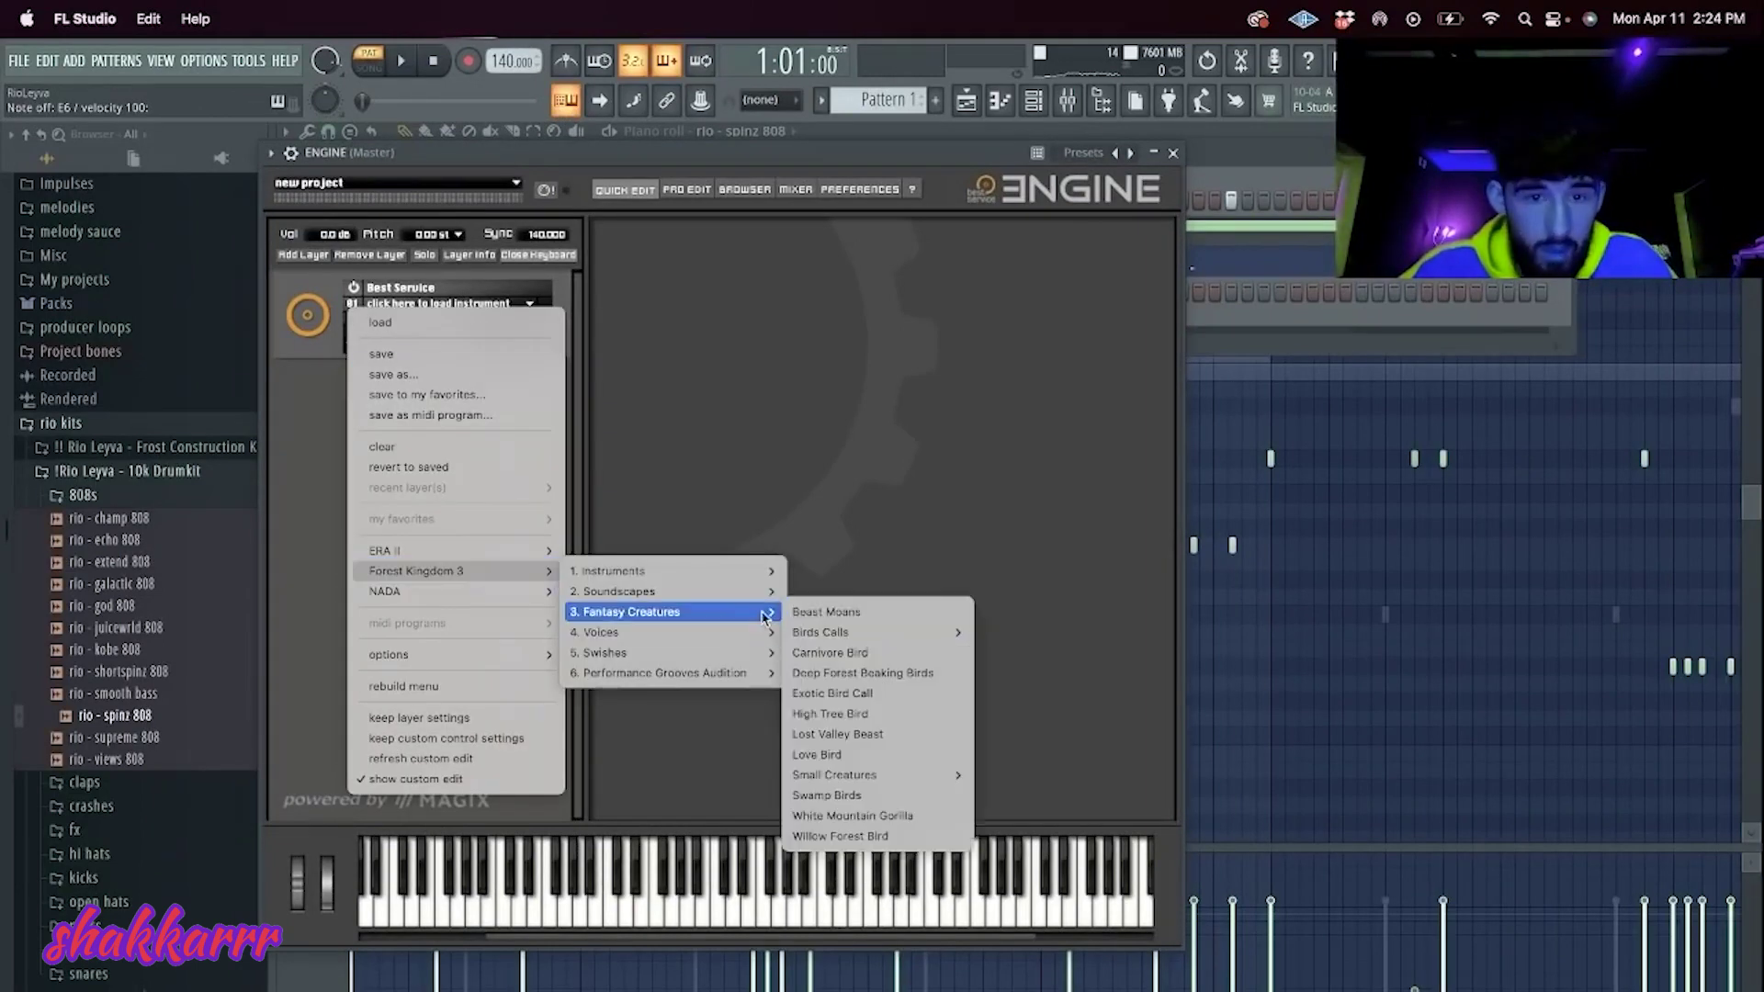
{"action": "left_click", "coordinate": [871, 754]}
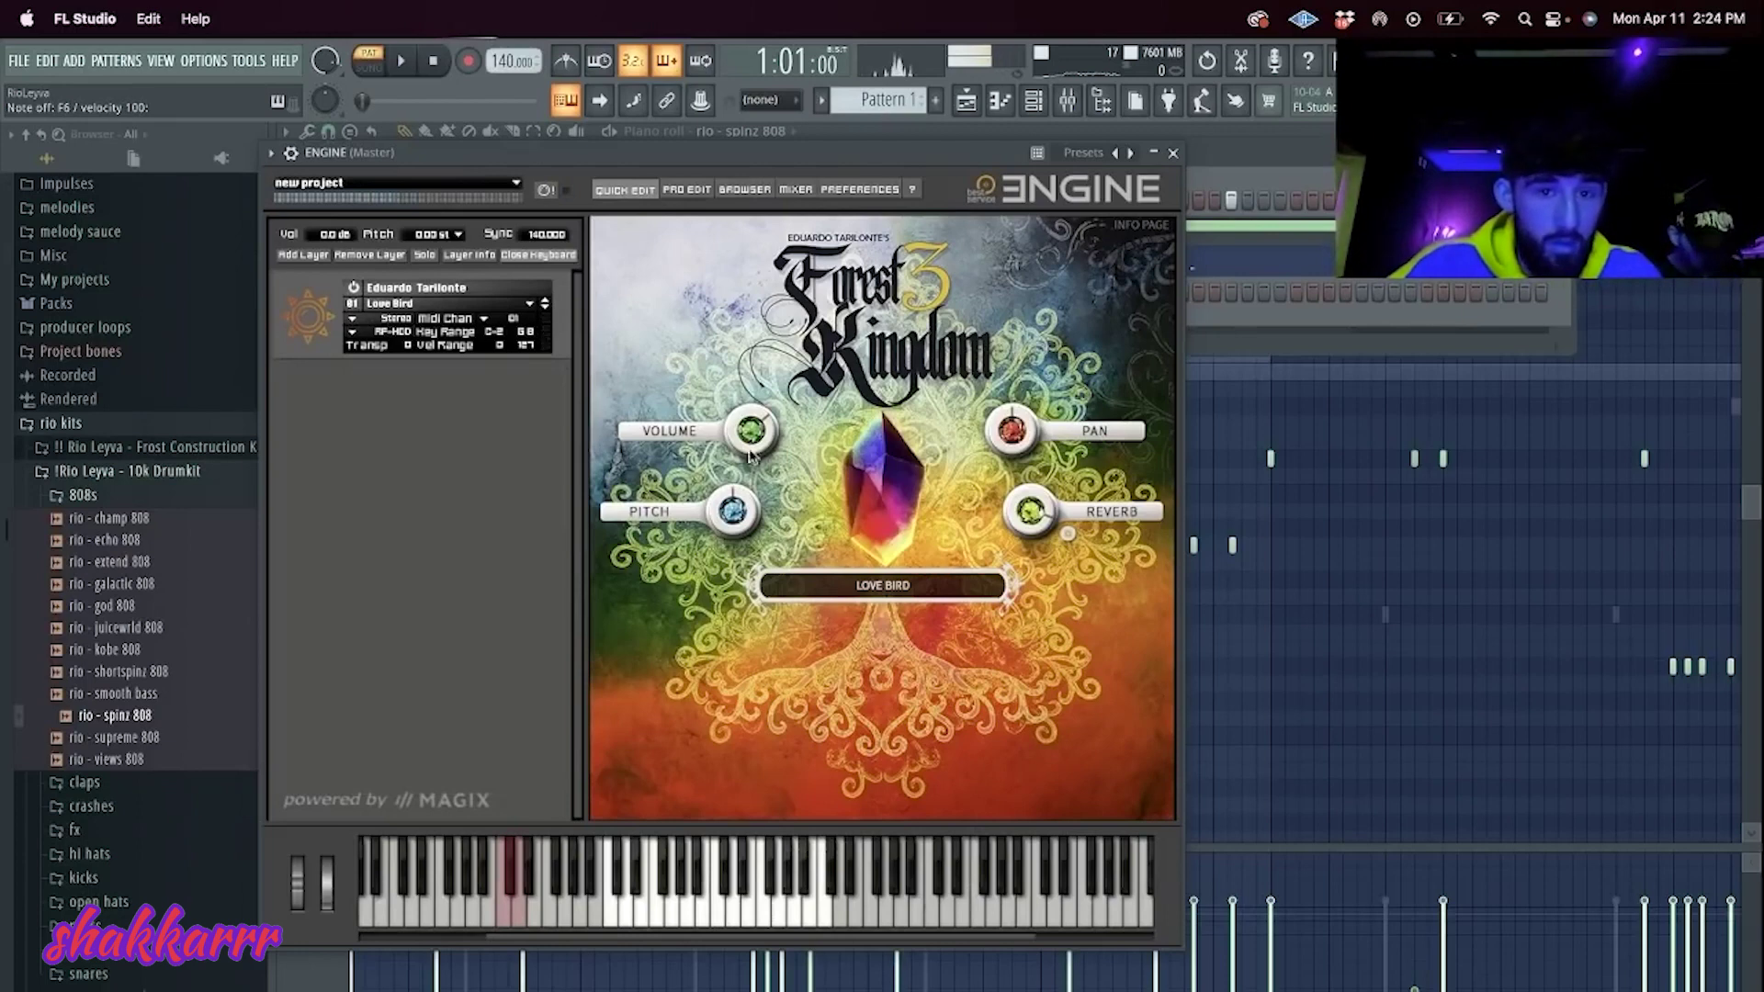
Step: Audition the following creature patches one by one, from Small Running Creature to White Mountain Gorilla
{"action": "left_click", "coordinate": [545, 310]}
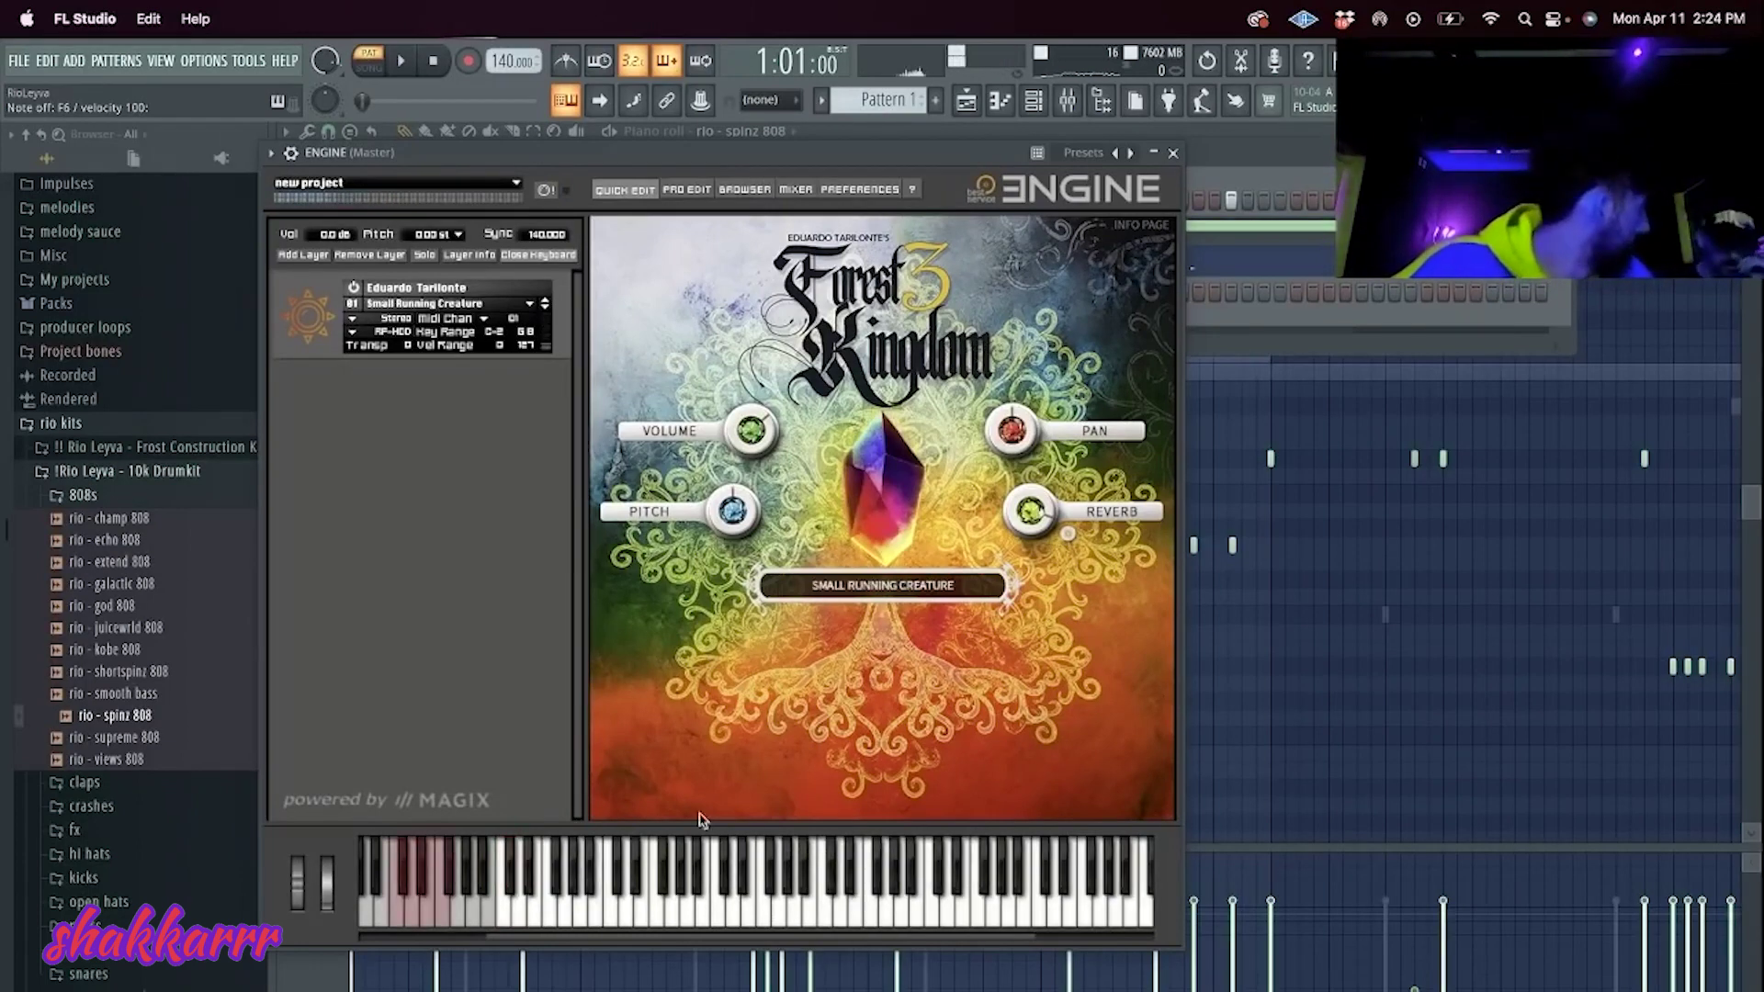
{"action": "left_click", "coordinate": [545, 311]}
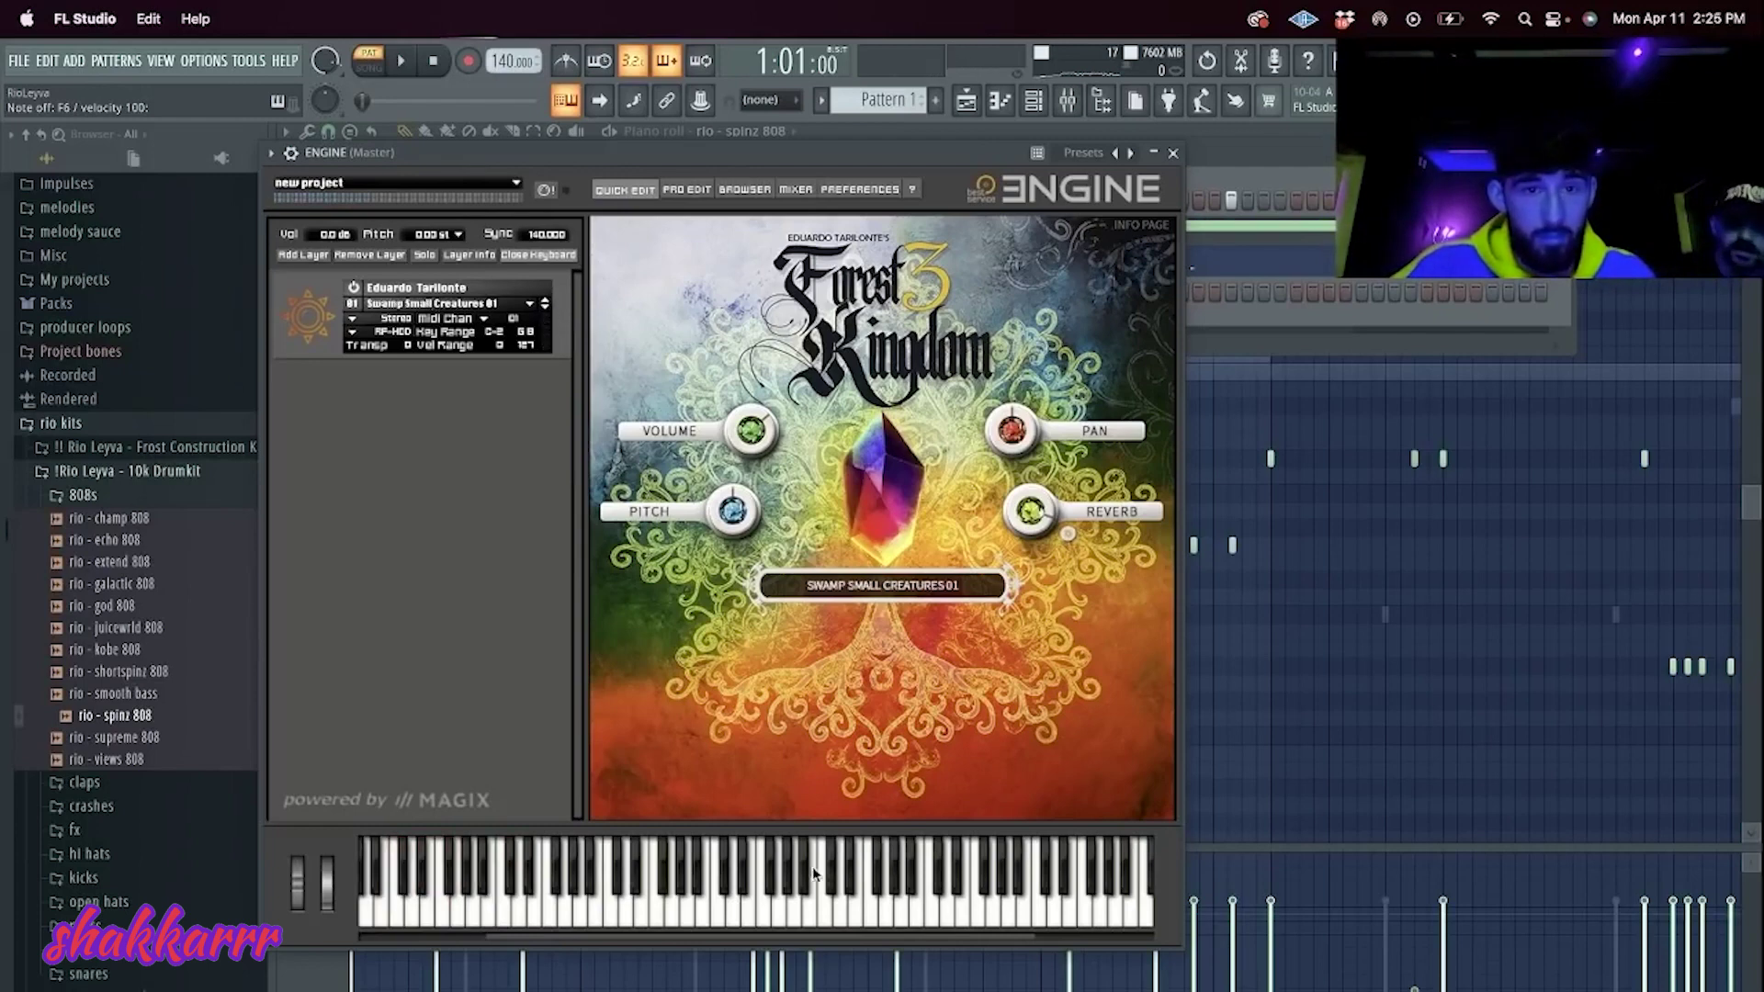
{"action": "left_click", "coordinate": [545, 311]}
{"action": "left_click", "coordinate": [545, 311]}
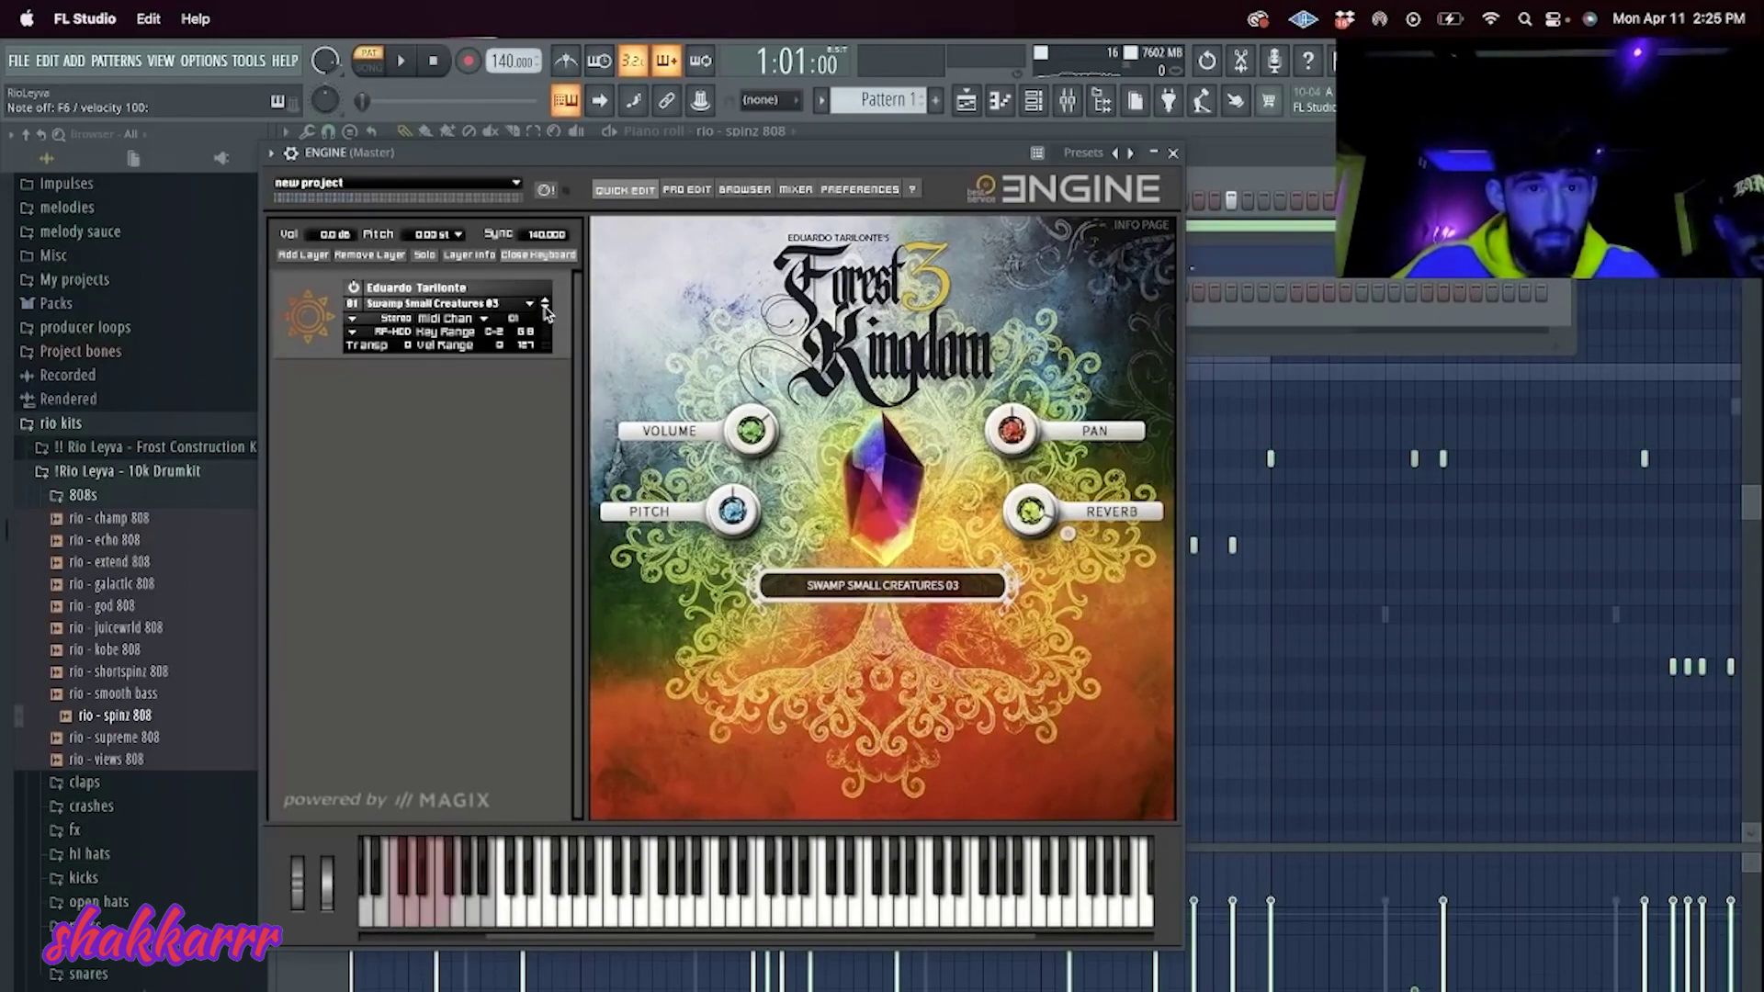
{"action": "left_click", "coordinate": [545, 311]}
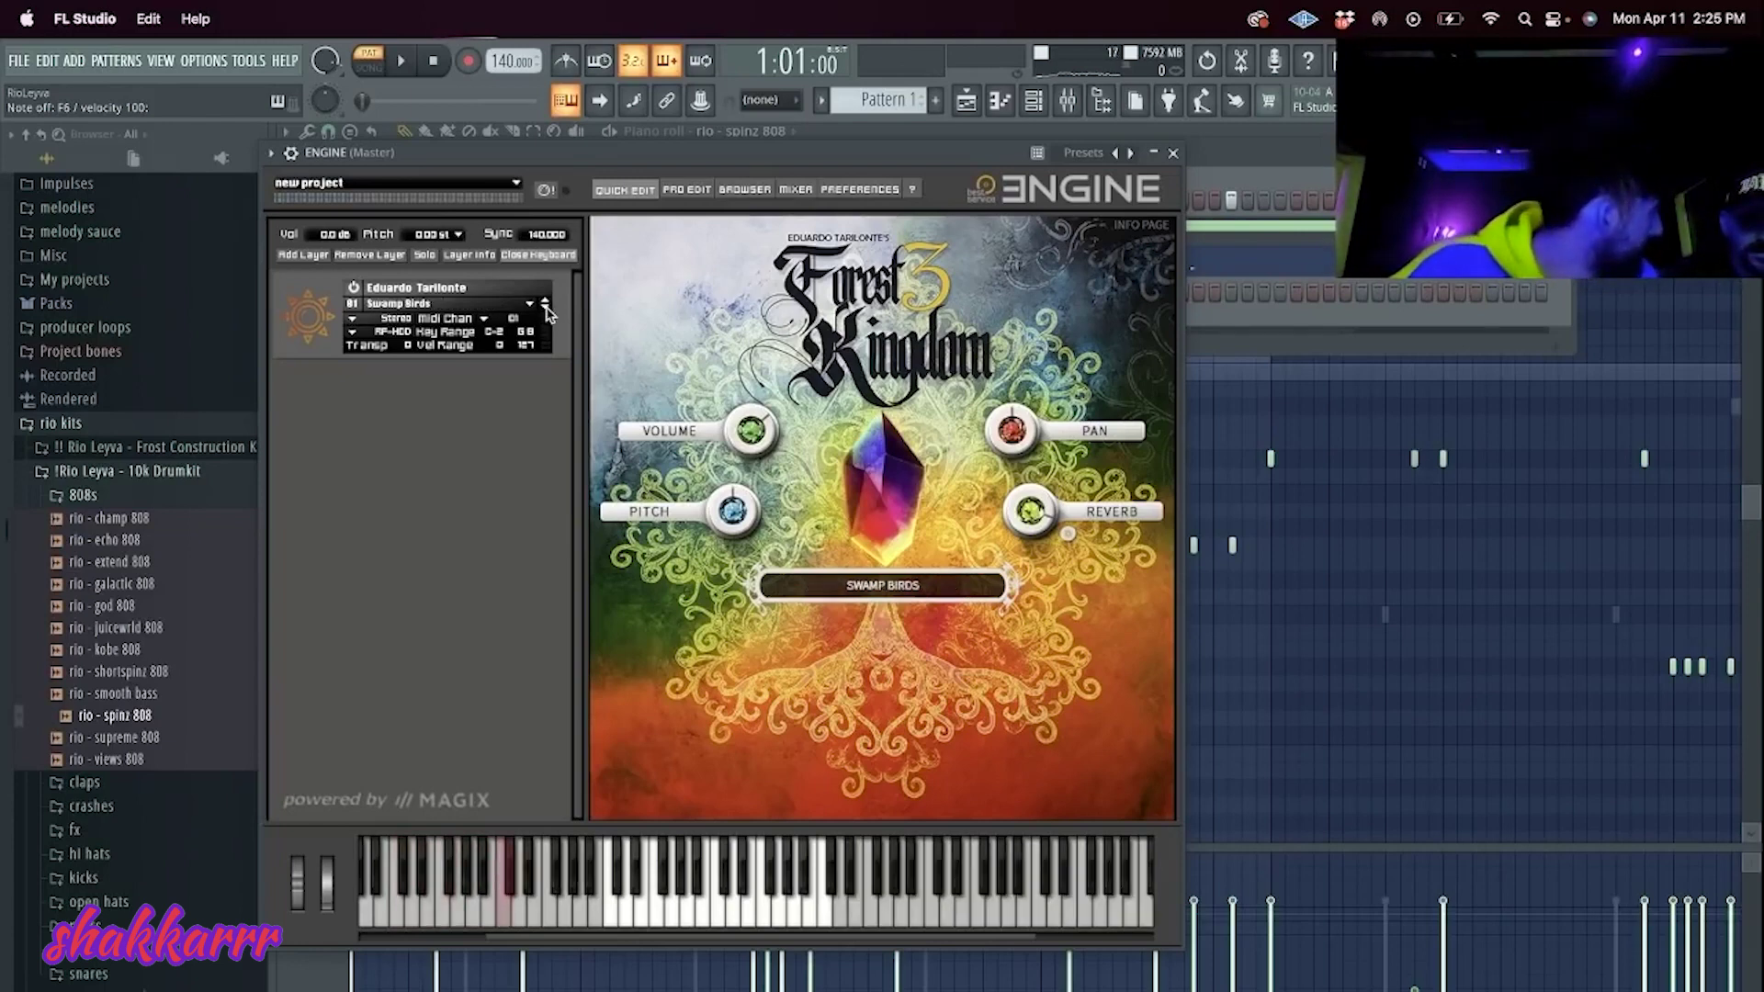
{"action": "left_click", "coordinate": [544, 310]}
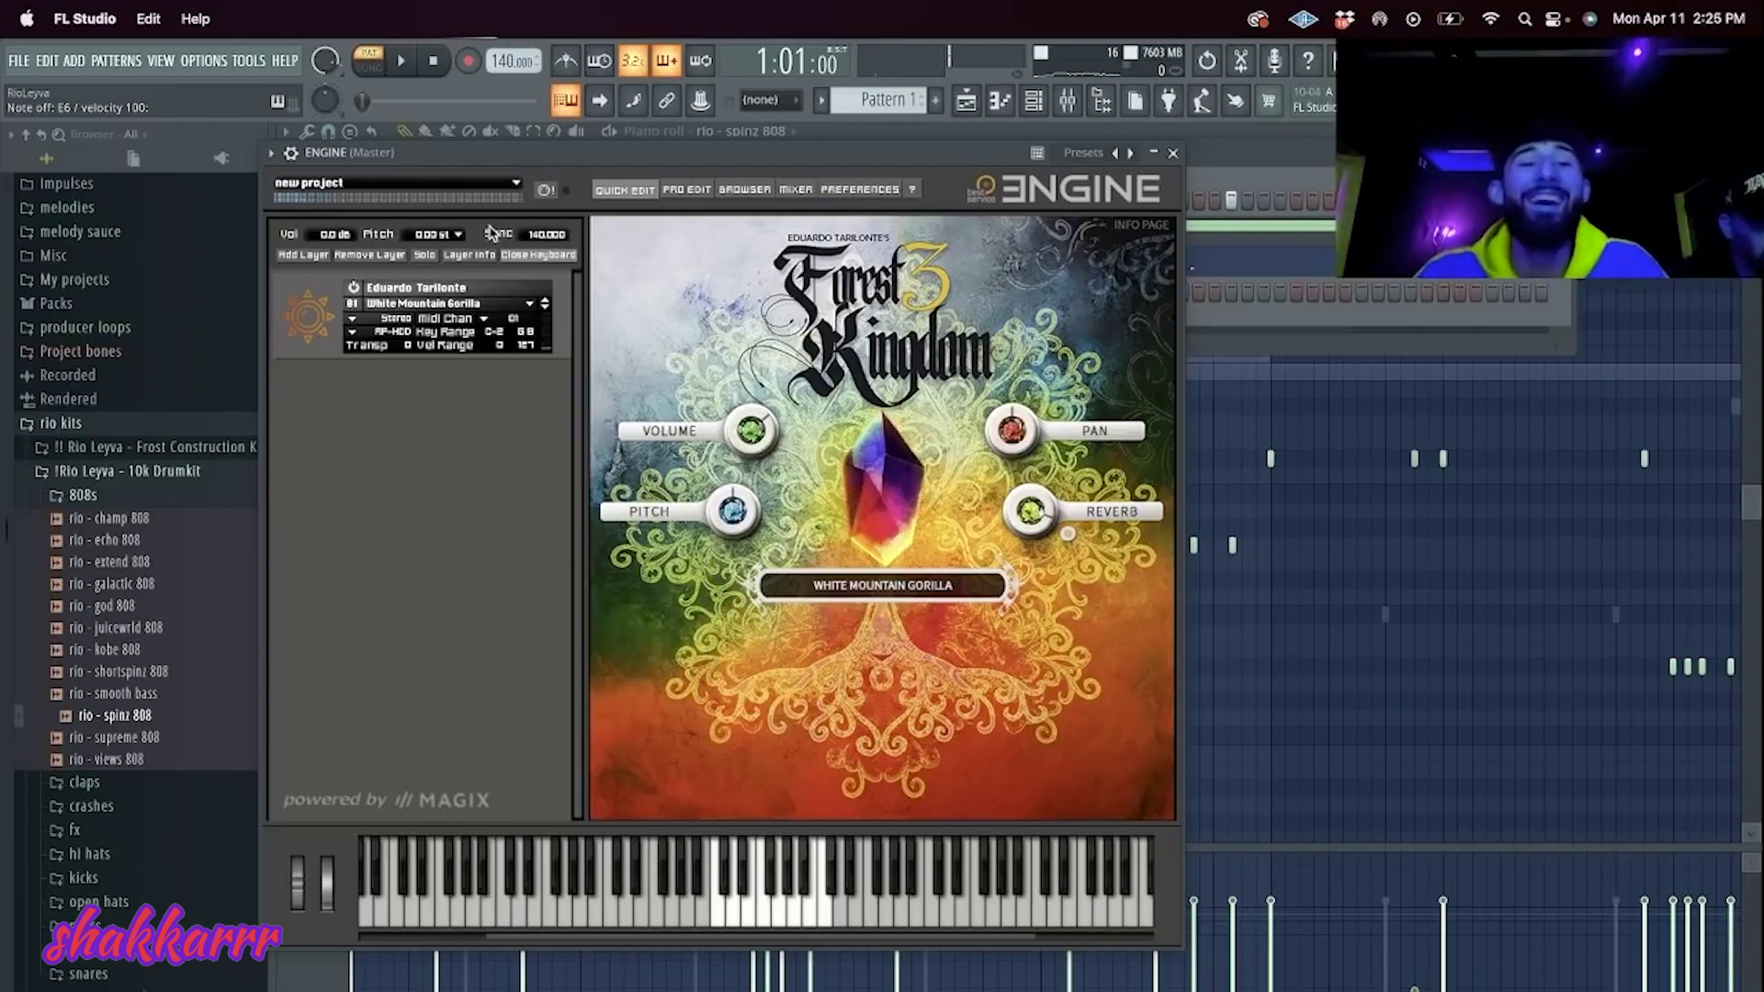
Step: Browse the Forest Kingdom 3 categories and load the Didgeridoo patch from the wind instruments
{"action": "left_click", "coordinate": [469, 310]}
{"action": "mouse_move", "coordinate": [515, 570]}
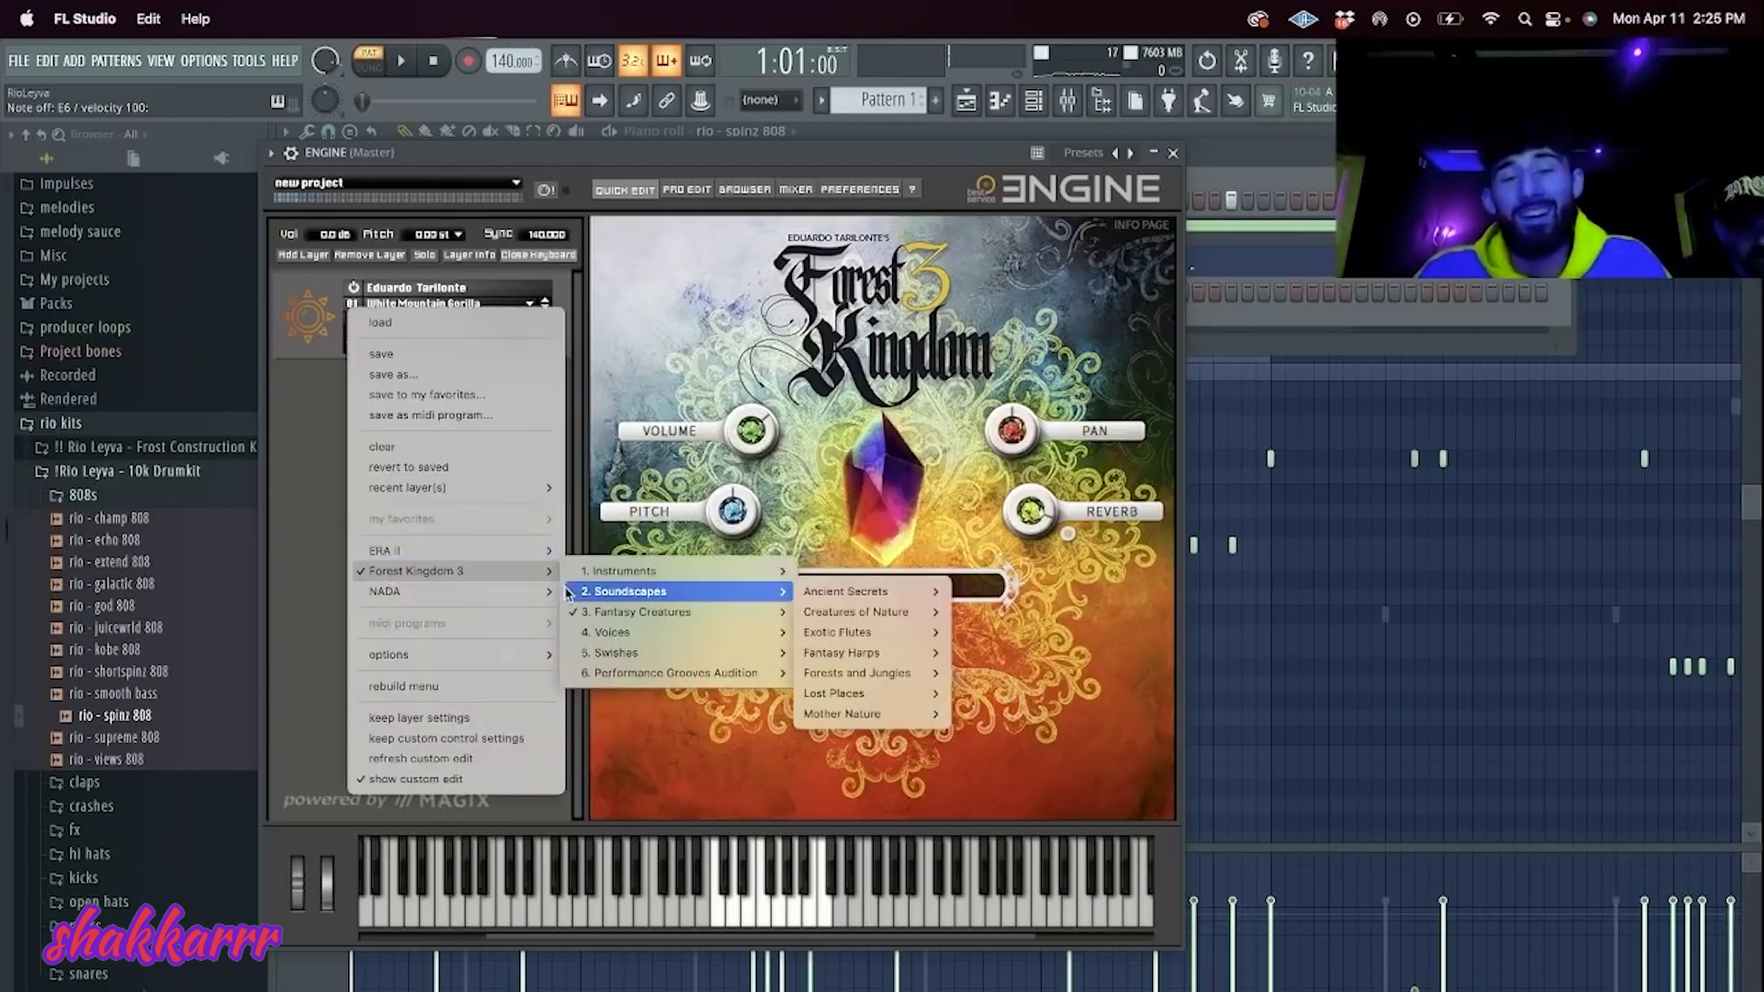
{"action": "mouse_move", "coordinate": [755, 622]}
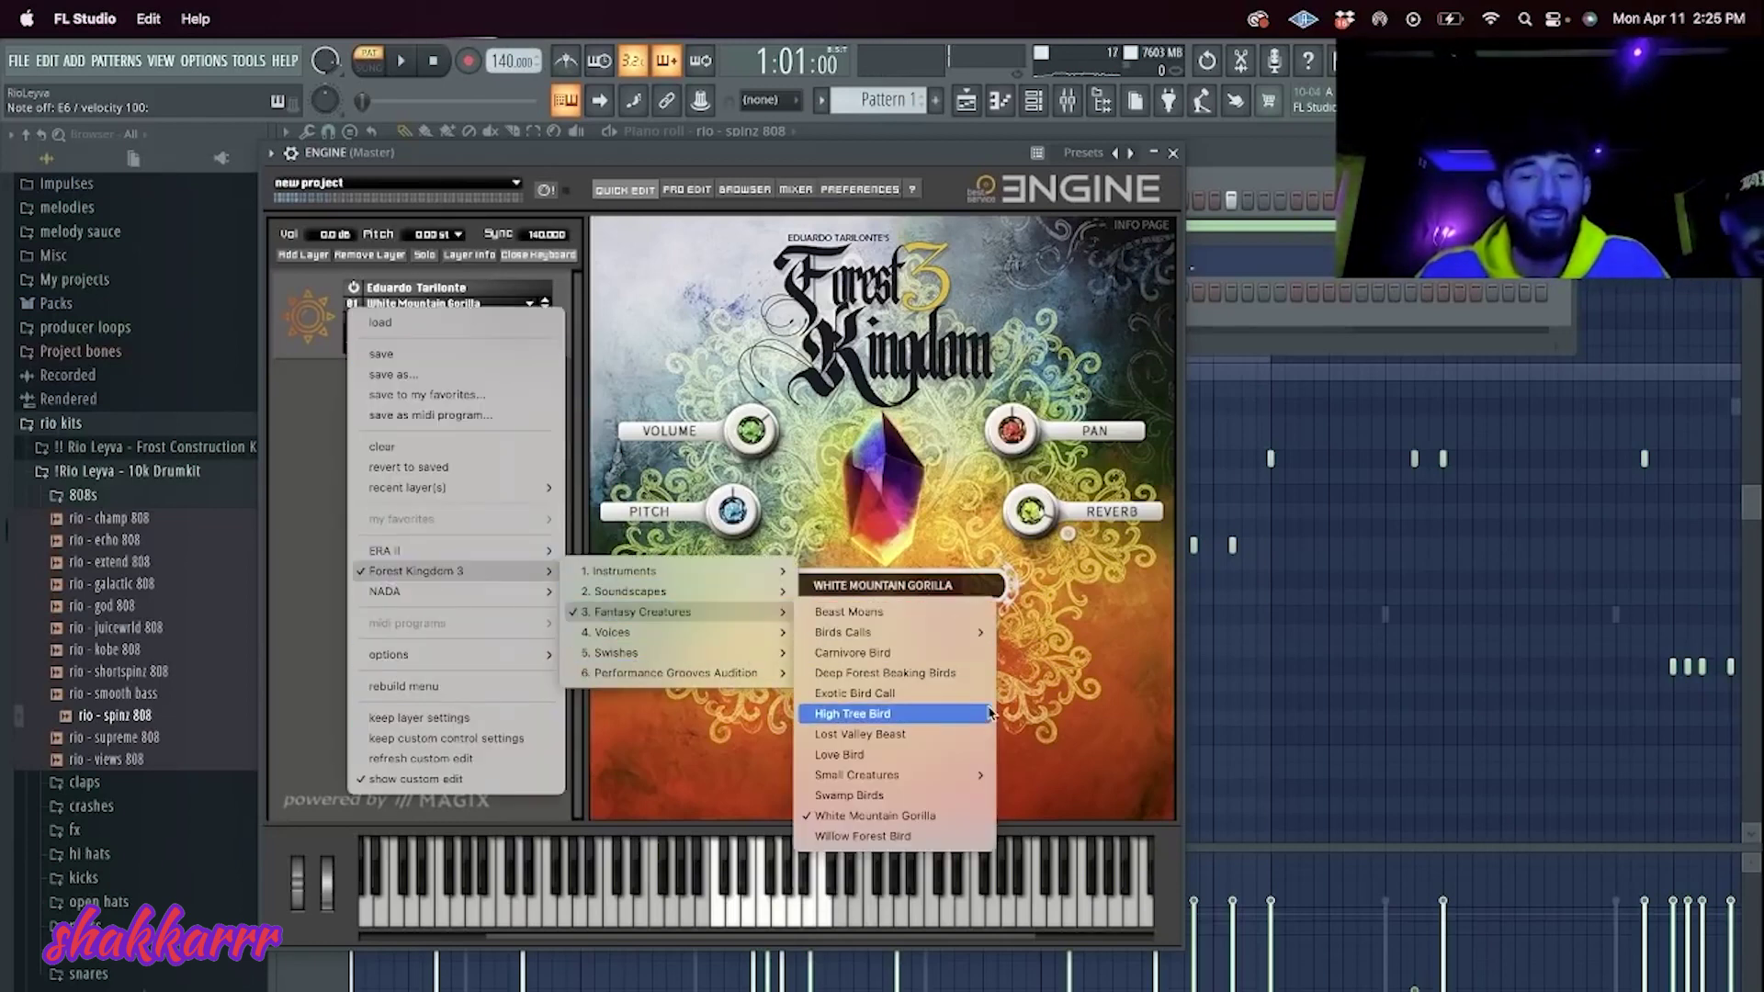
{"action": "mouse_move", "coordinate": [983, 639]}
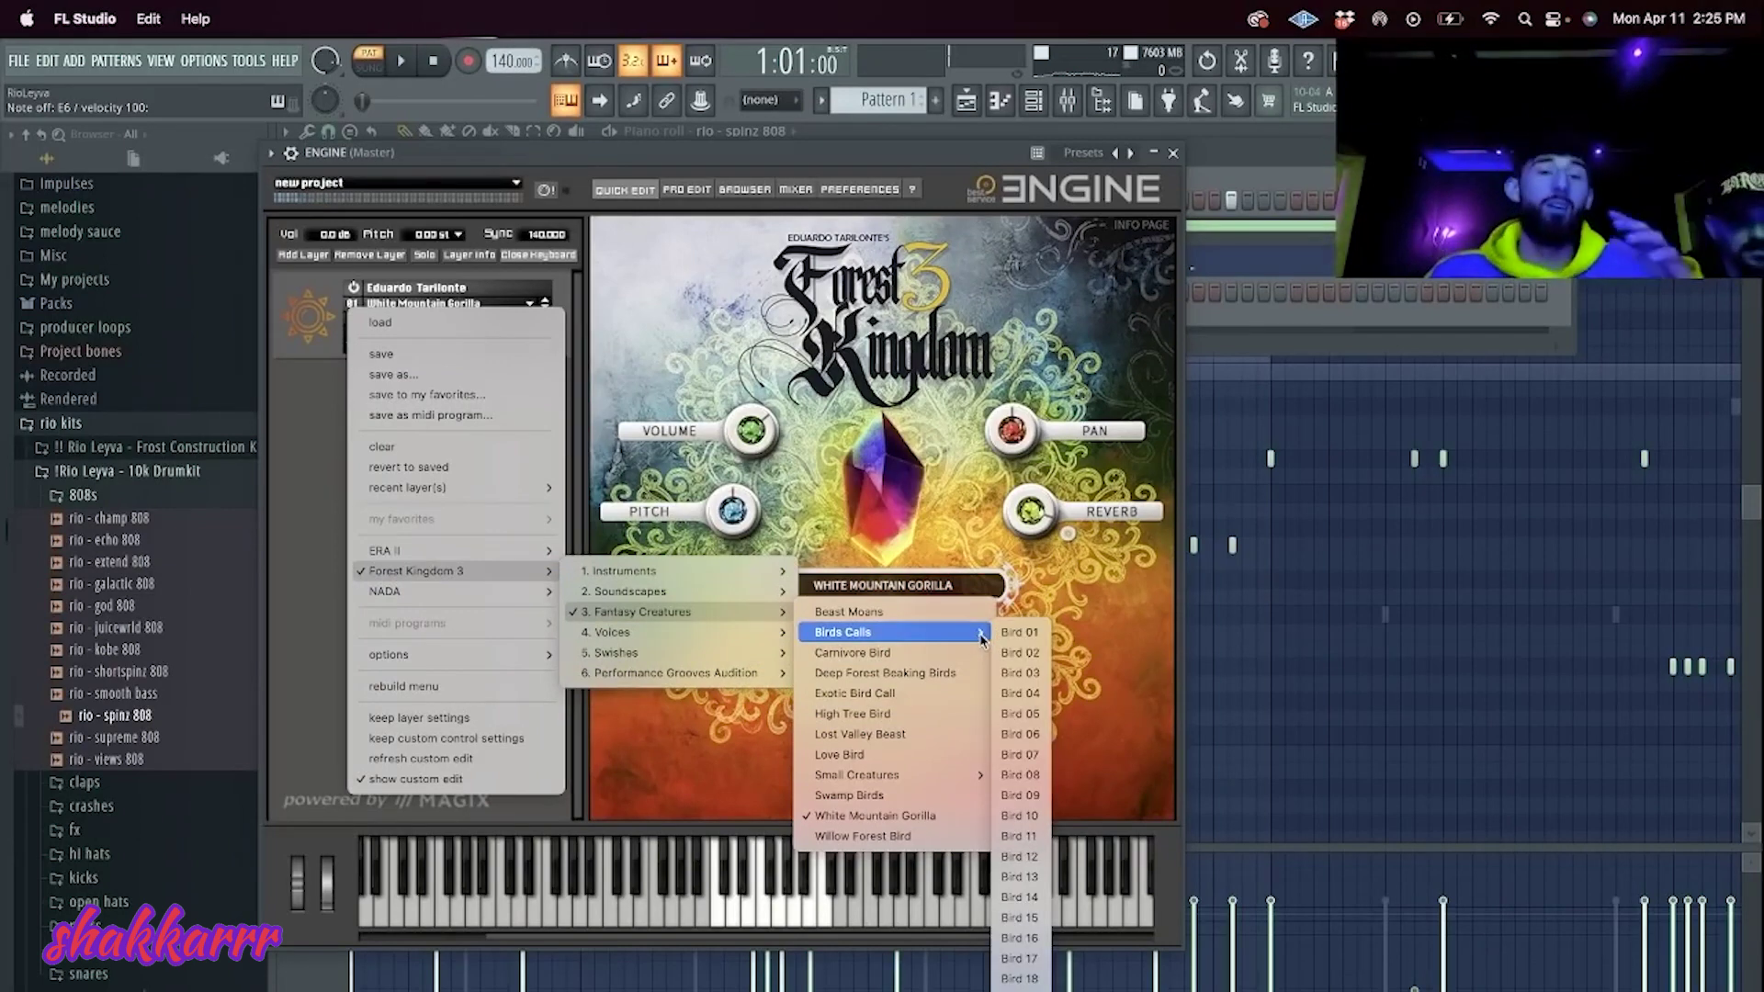
{"action": "mouse_move", "coordinate": [734, 570]}
{"action": "mouse_move", "coordinate": [877, 596]}
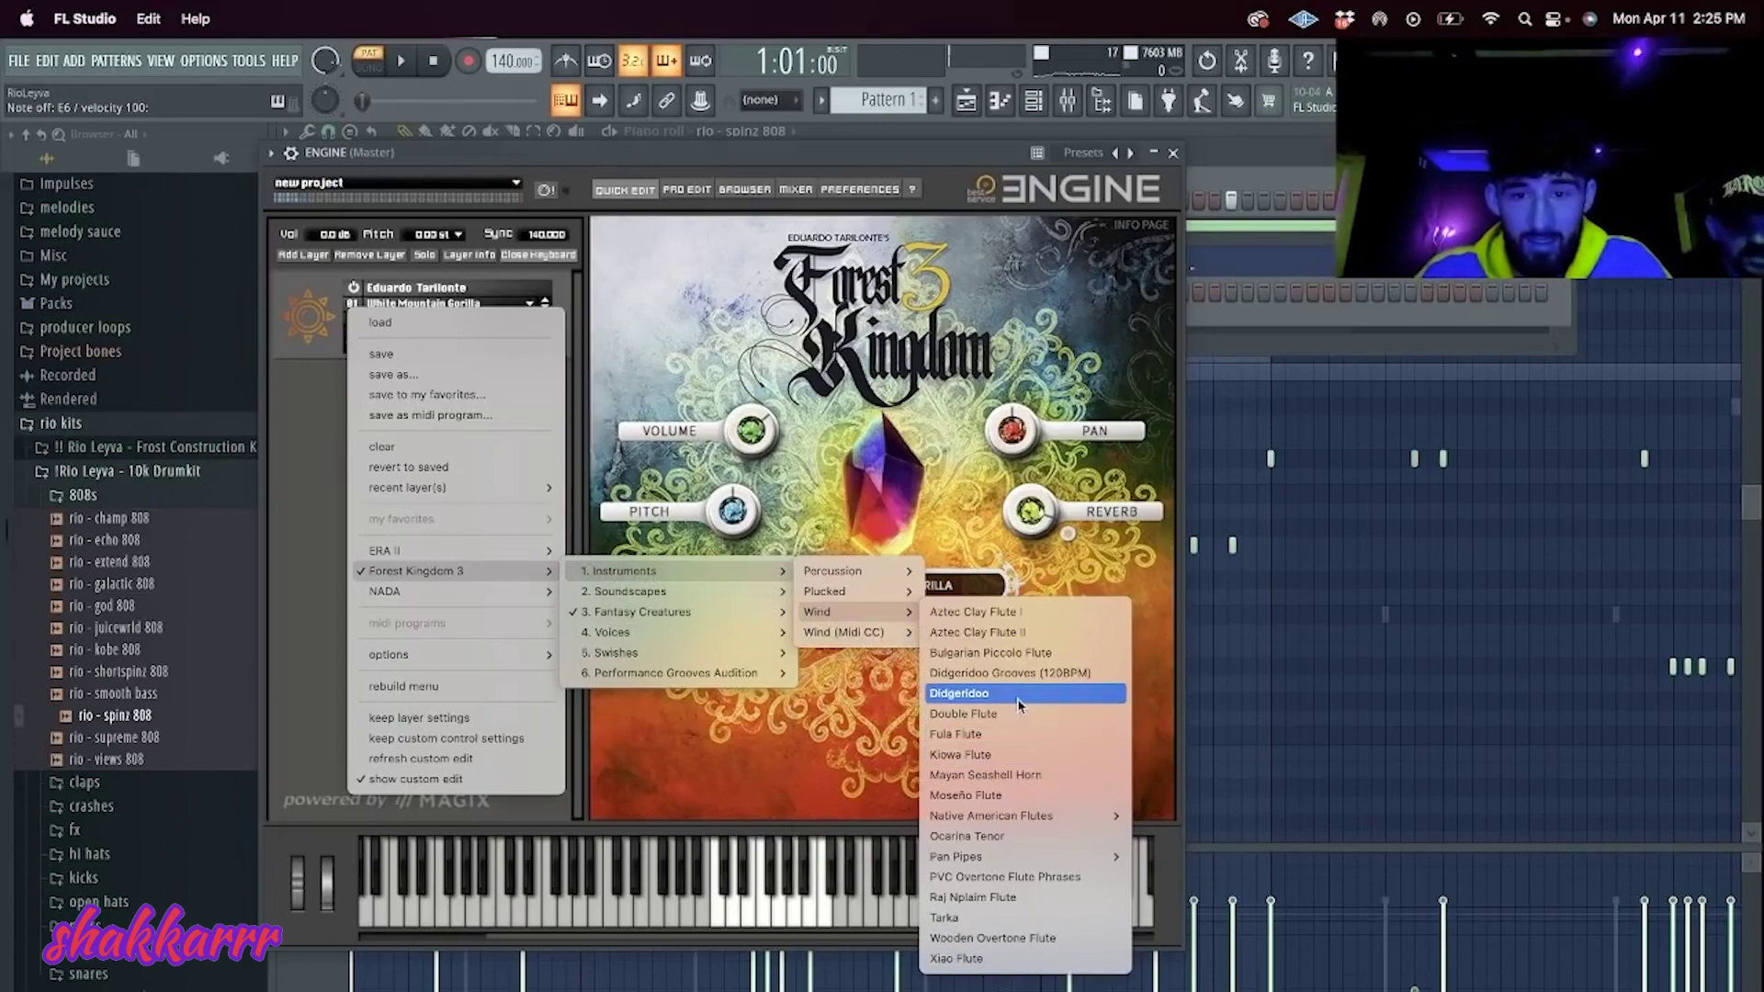
{"action": "left_click", "coordinate": [1027, 698]}
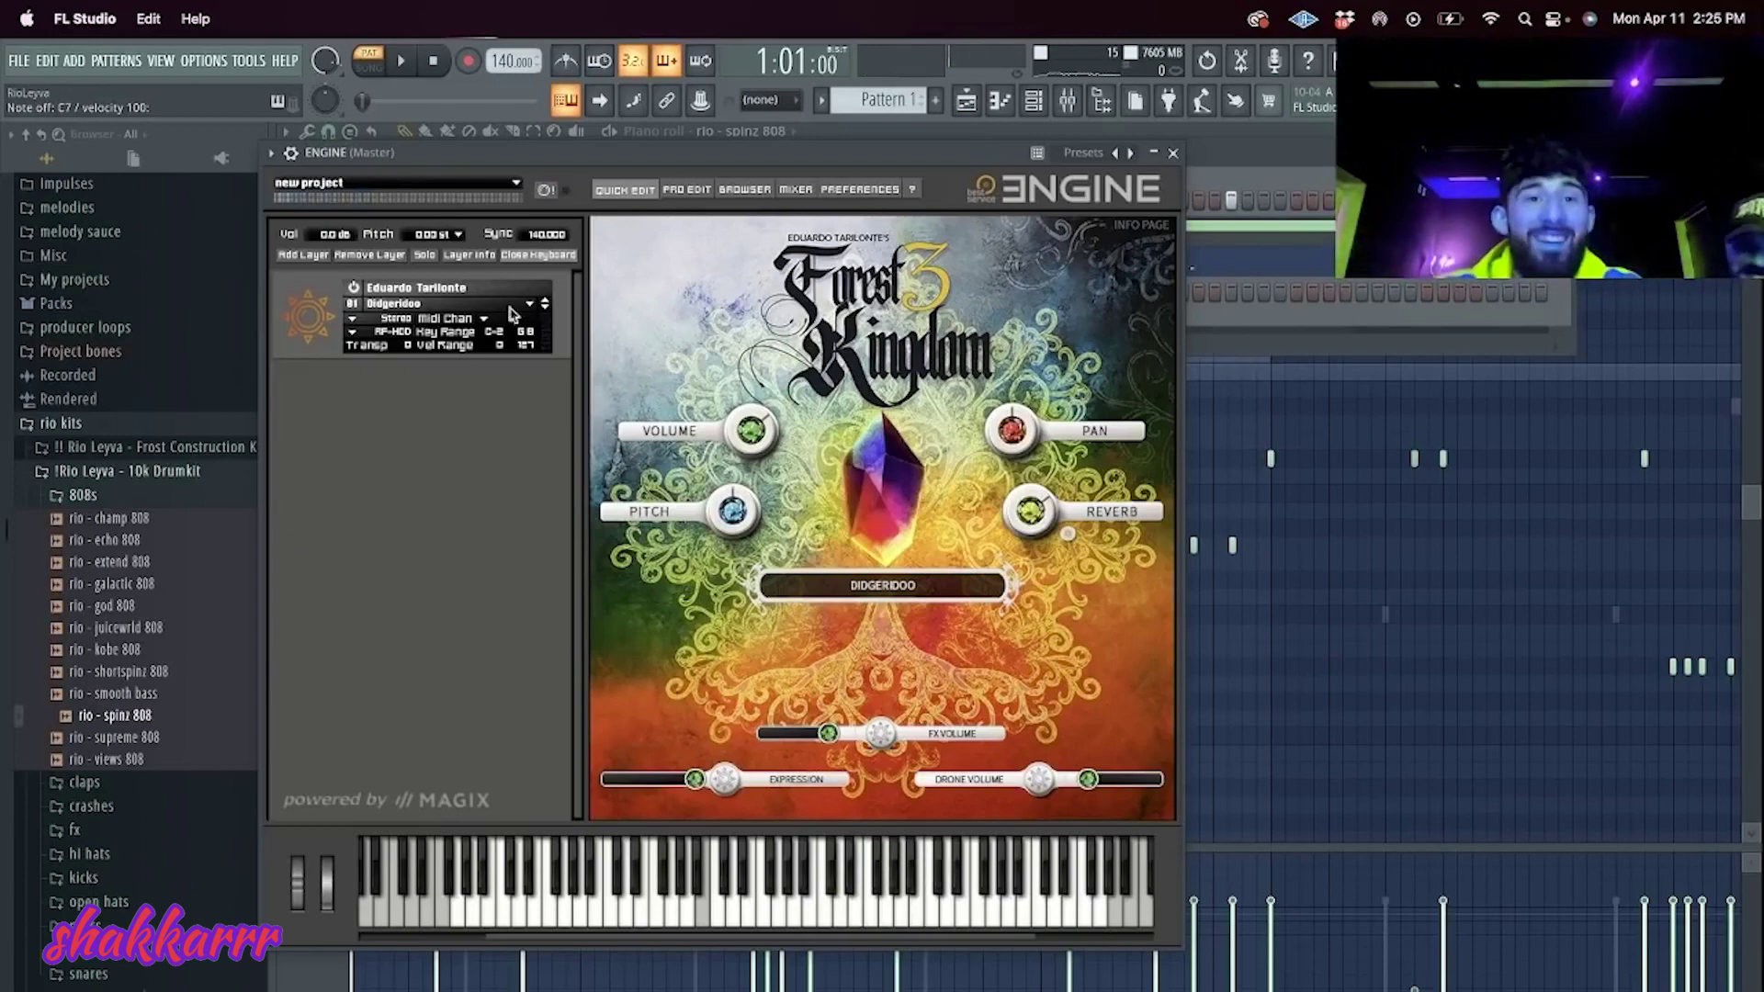
Step: Advance to the Double Flute patch, dismiss the file alert and test-play the flute
{"action": "left_click", "coordinate": [545, 307]}
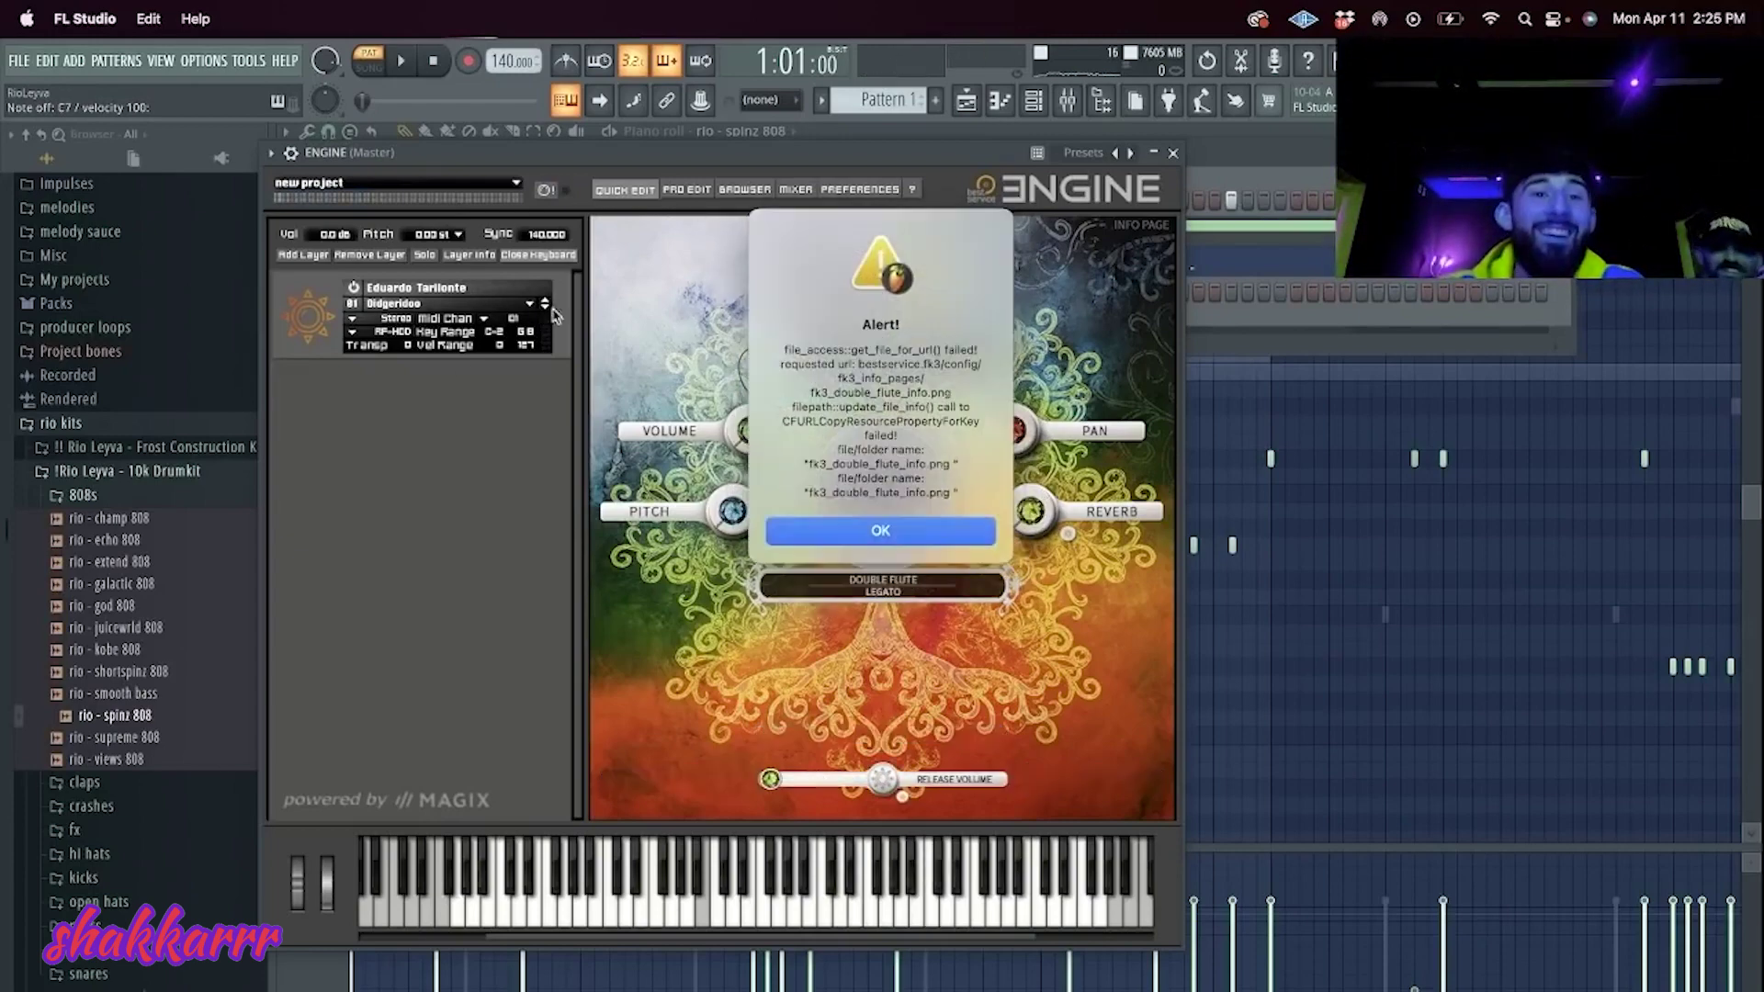
{"action": "left_click", "coordinate": [880, 531]}
{"action": "left_click", "coordinate": [470, 310]}
{"action": "left_click", "coordinate": [472, 308]}
{"action": "key", "text": "t"}
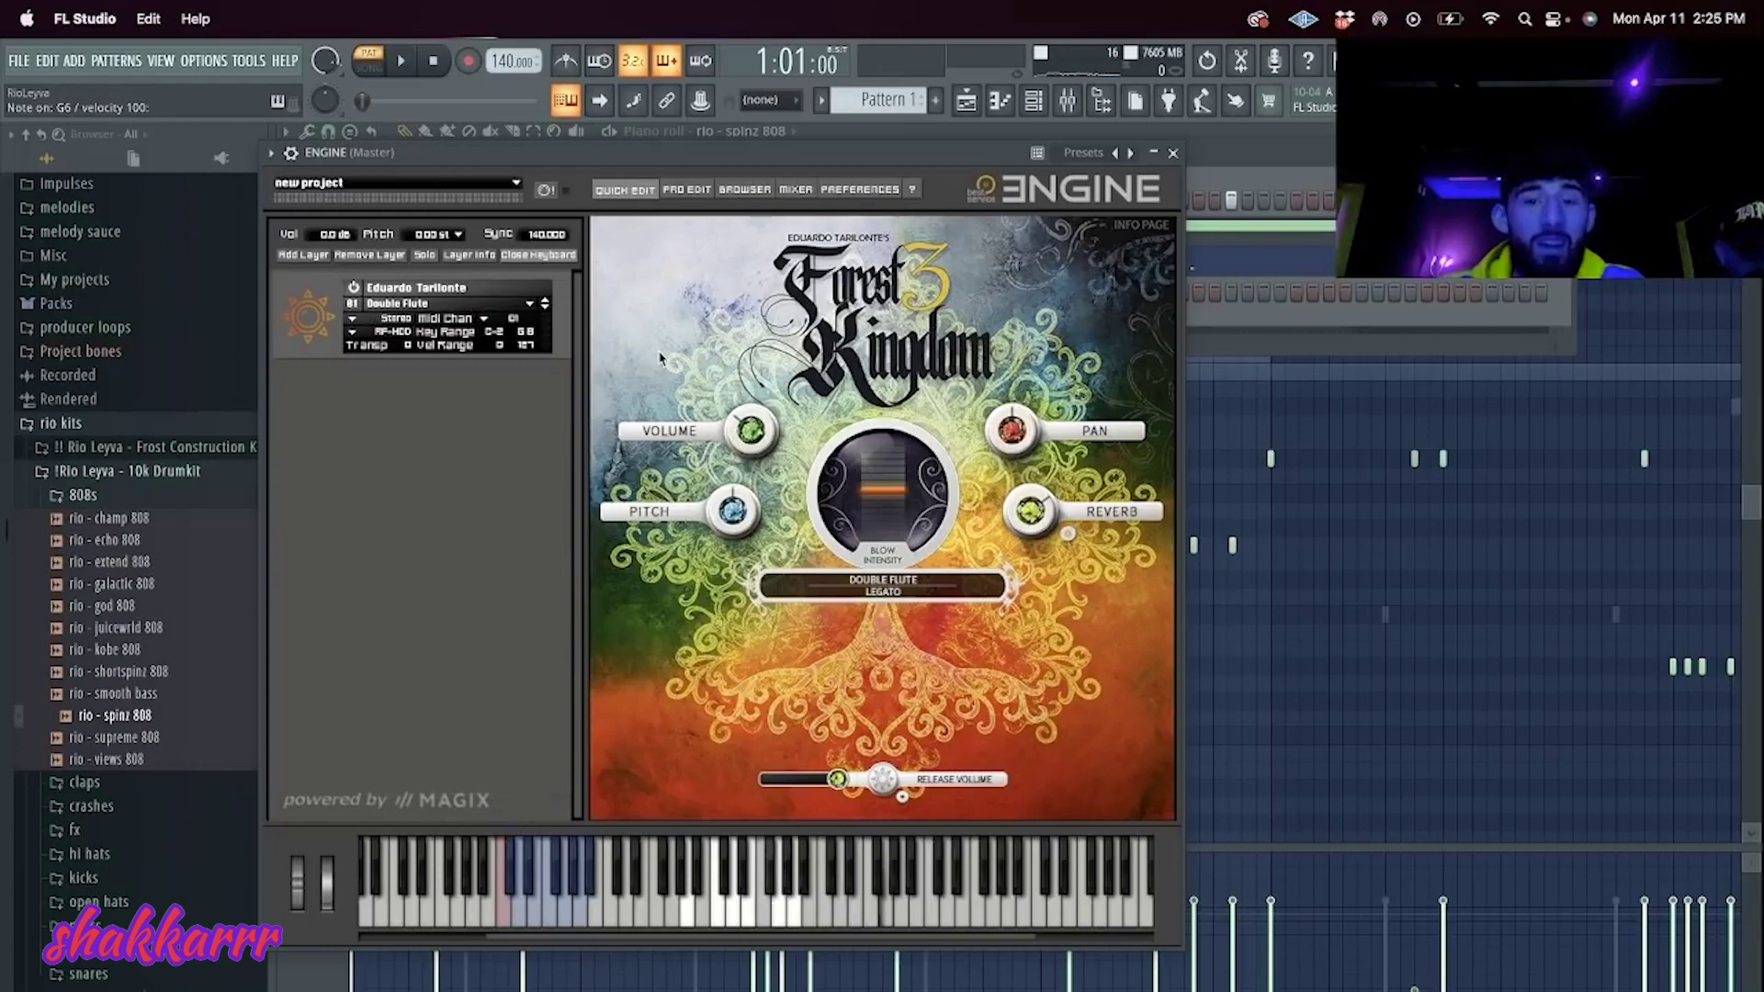
Step: Audition the wind patches from Fula Flute through Moseño Flute and advance to the next patch
{"action": "left_click", "coordinate": [545, 308]}
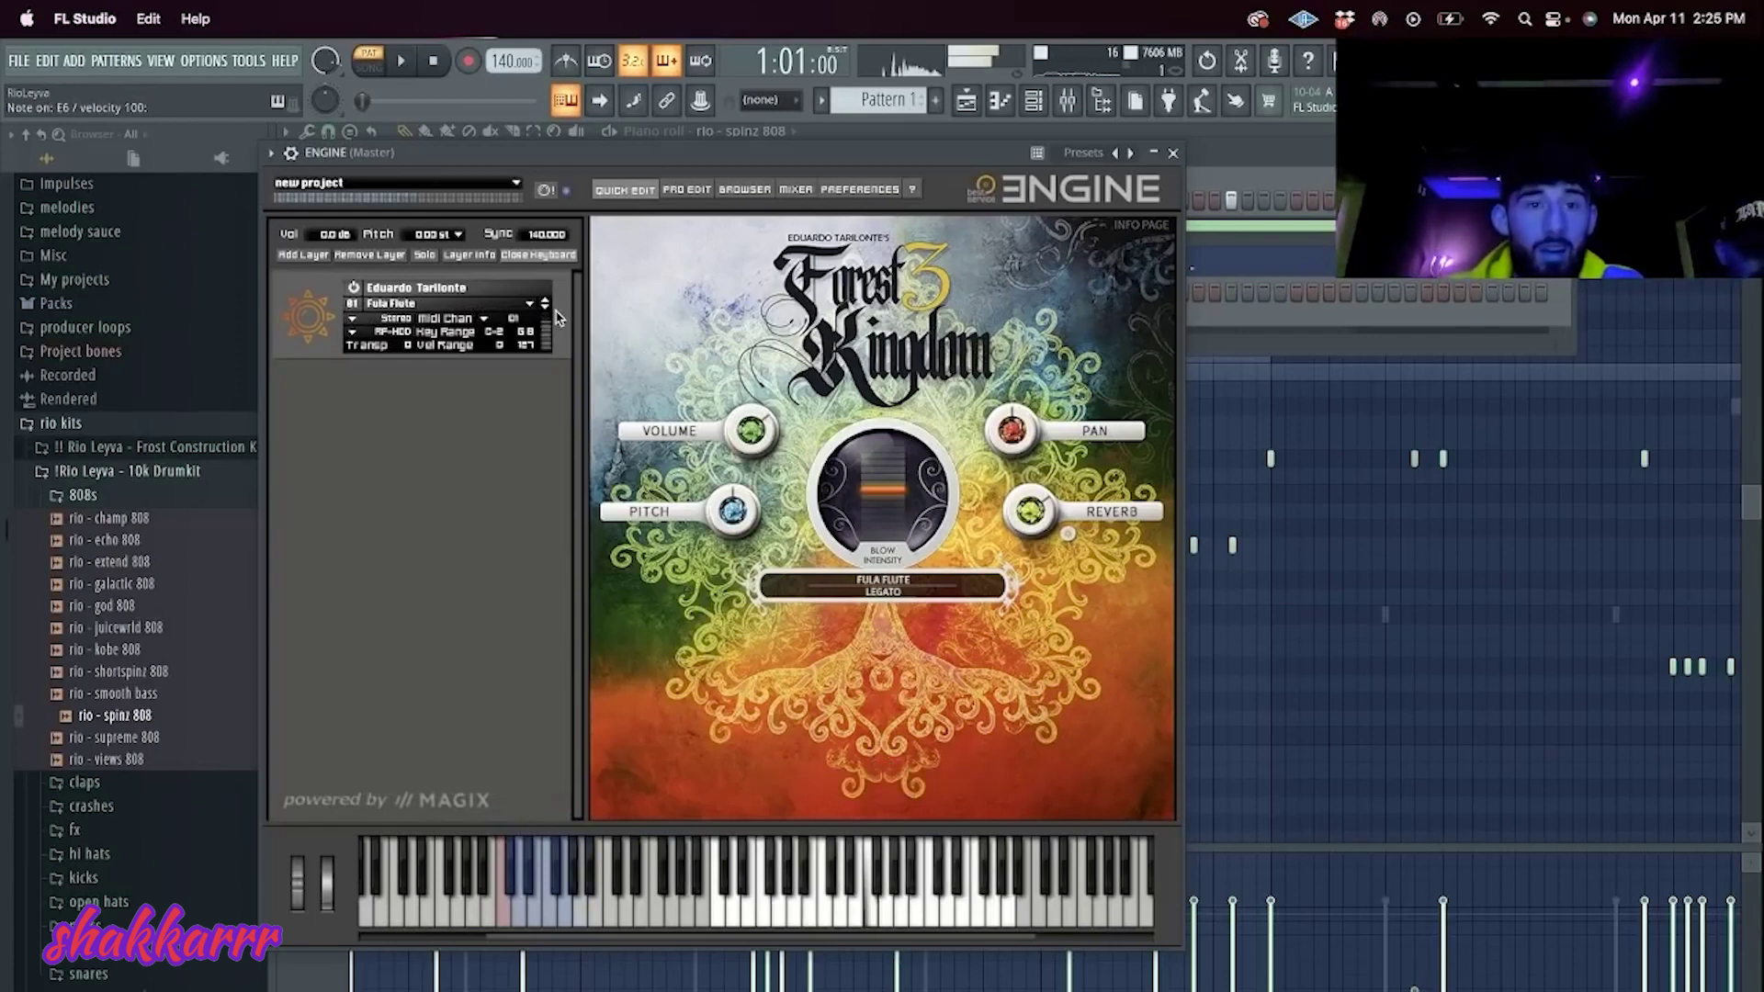
{"action": "left_click", "coordinate": [546, 311]}
{"action": "left_click", "coordinate": [547, 312]}
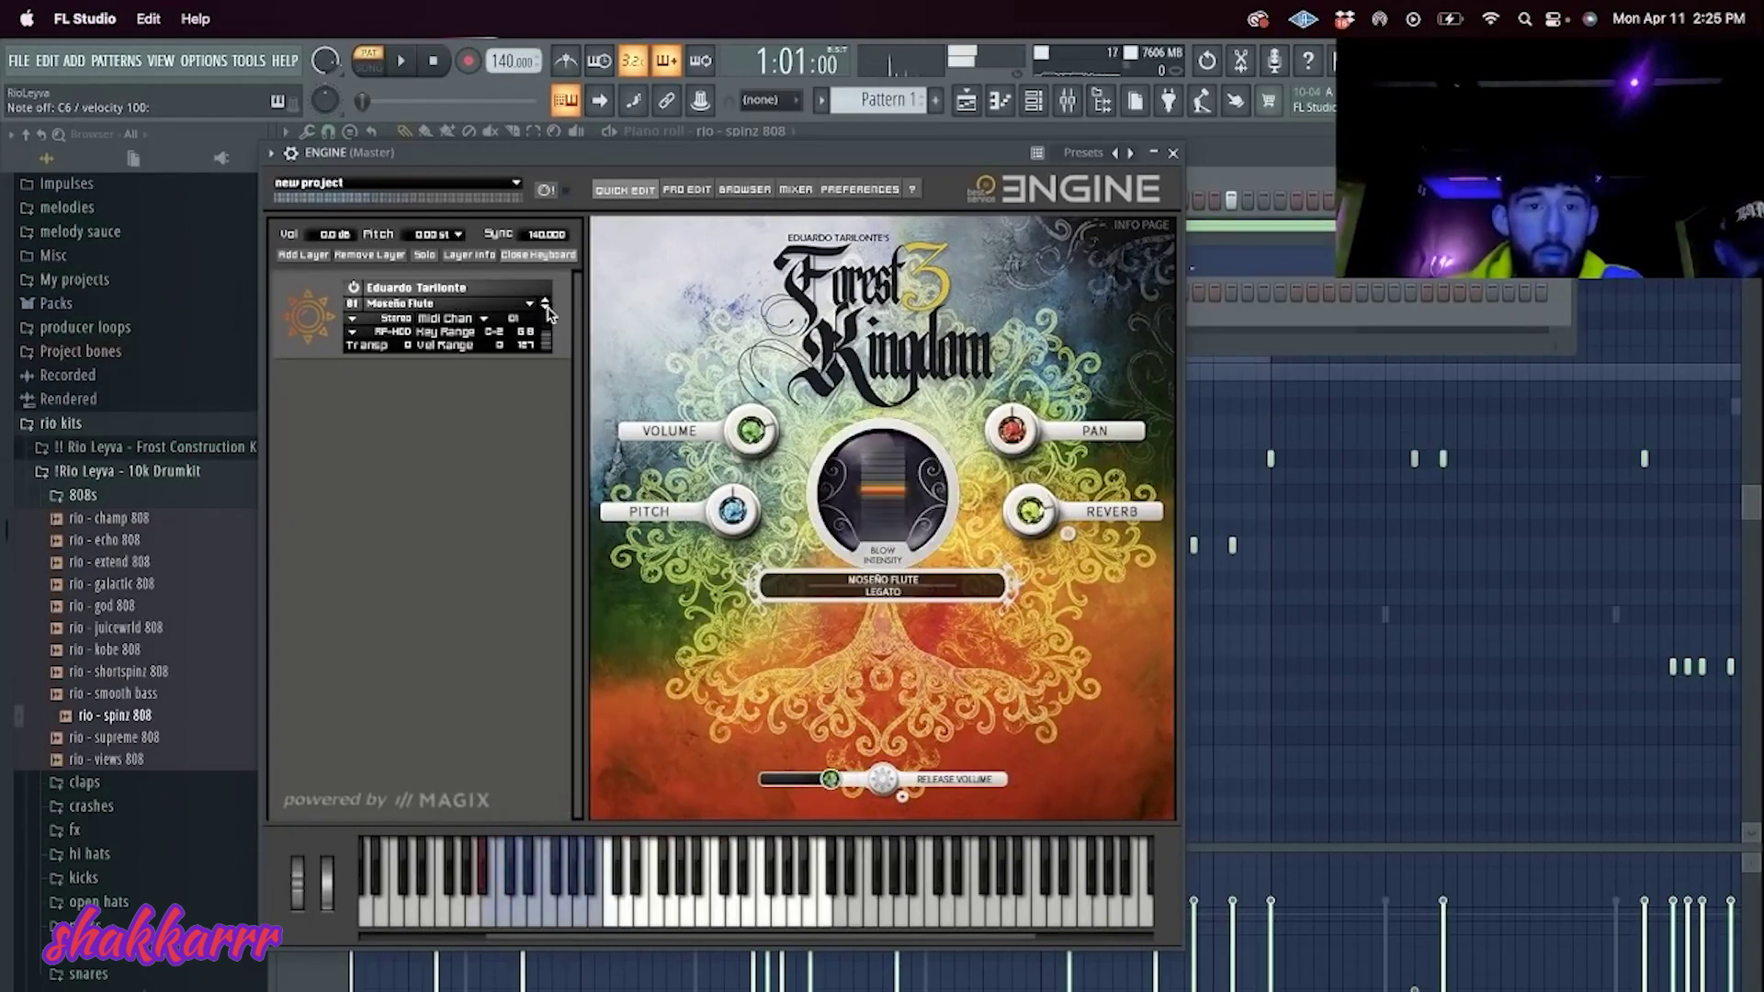
{"action": "left_click", "coordinate": [545, 308]}
Step: Close the ENGINE window and open the piano roll for the ENGINE channel
{"action": "left_click", "coordinate": [1172, 153]}
{"action": "right_click", "coordinate": [511, 287]}
{"action": "left_click", "coordinate": [578, 295]}
{"action": "key", "text": "space"}
{"action": "key", "text": "space"}
{"action": "left_click_drag", "start_coordinate": [432, 407], "coordinate": [474, 403]}
{"action": "right_click", "coordinate": [446, 406]}
{"action": "key", "text": "space"}
{"action": "key", "text": "space"}
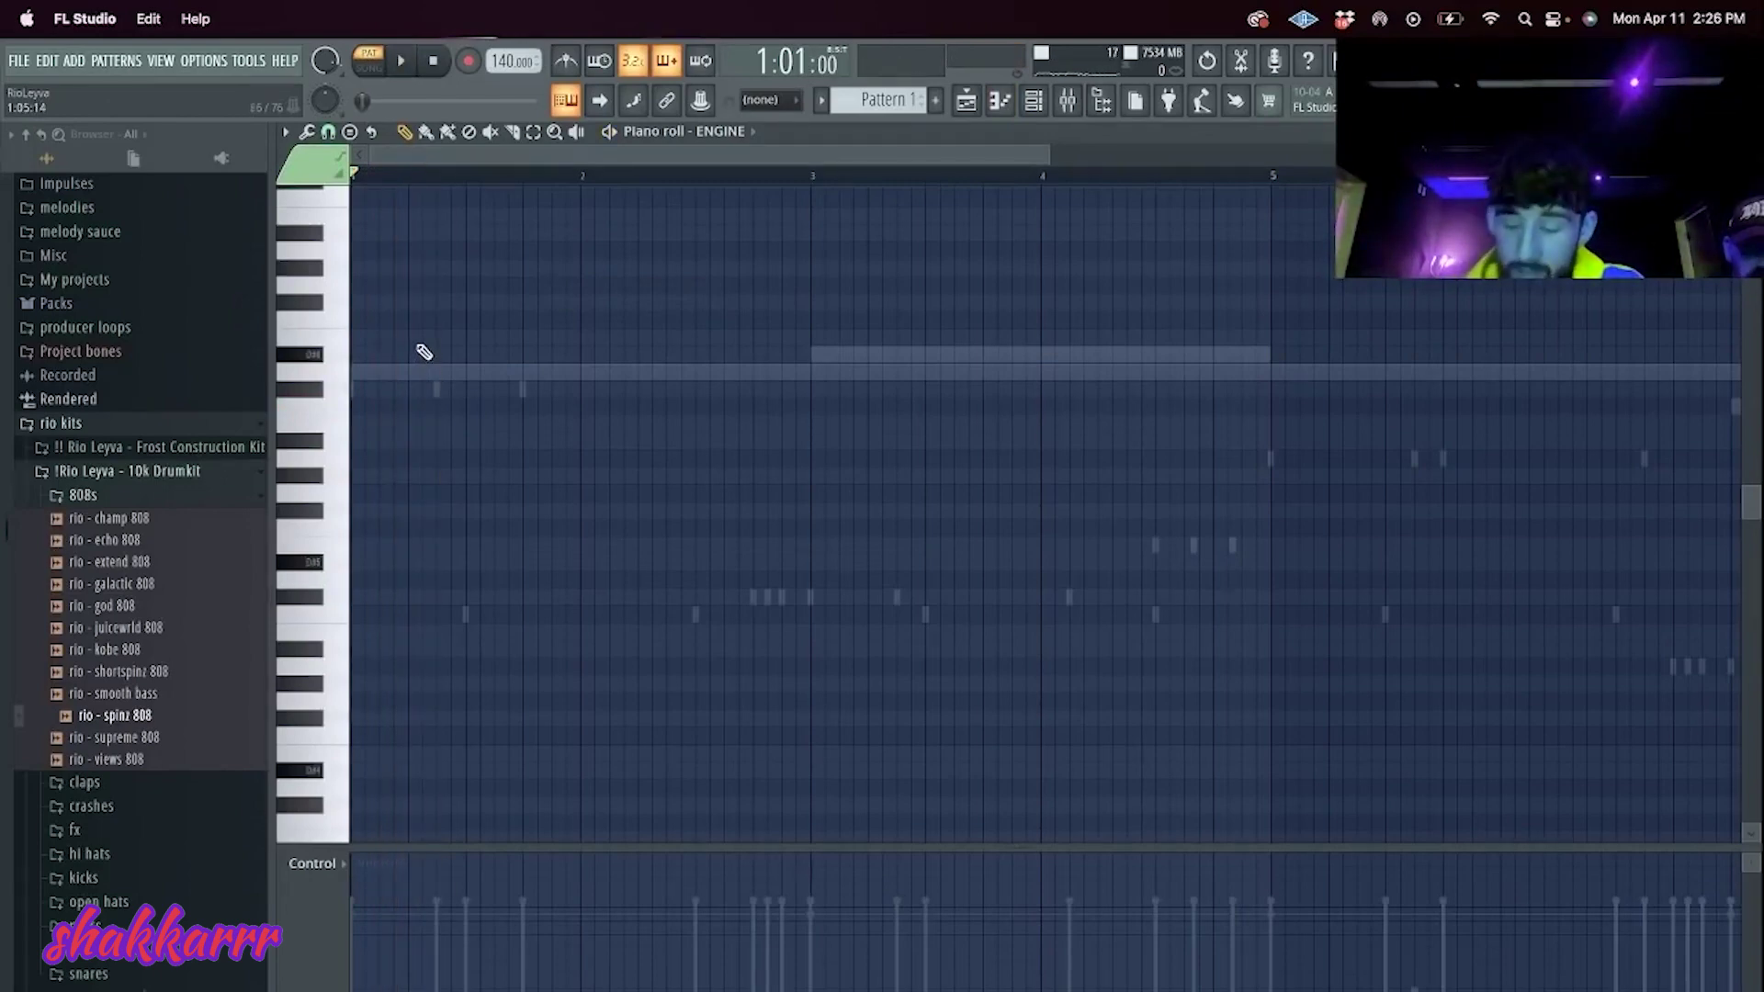
Step: Add a half-bar G#6 note at the start of bar 1 in the ENGINE piano roll
{"action": "key", "text": "space"}
{"action": "key", "text": "space"}
{"action": "left_click", "coordinate": [392, 270]}
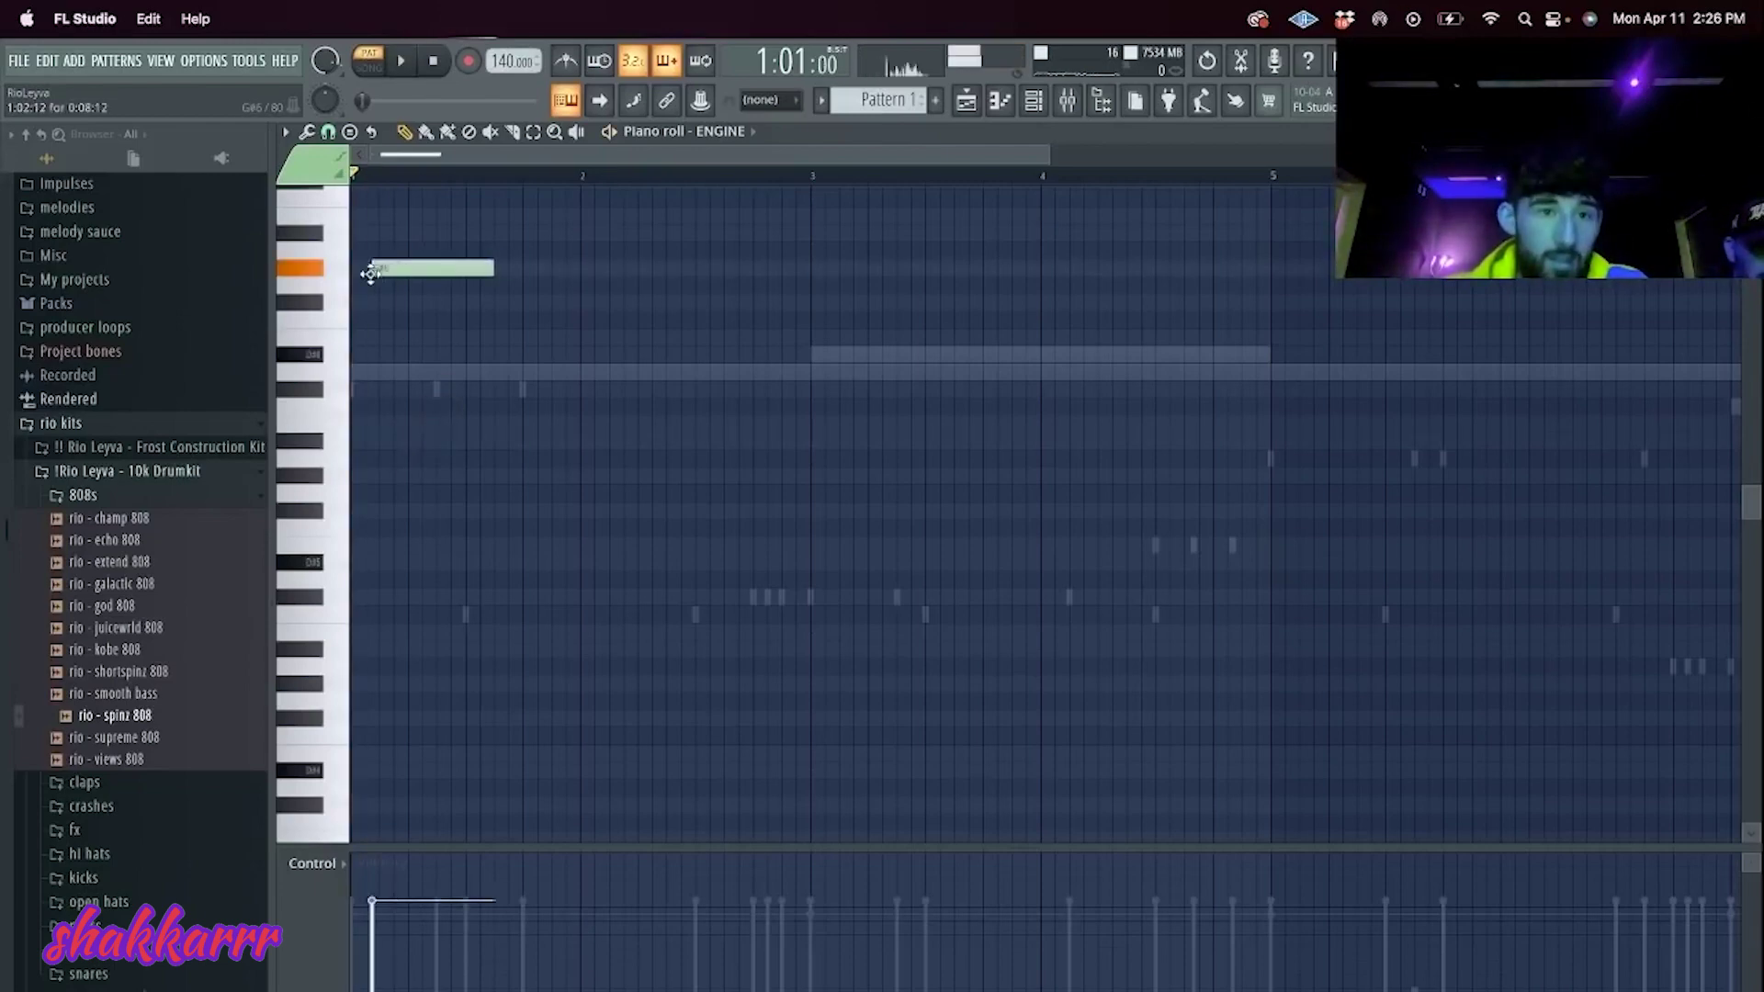
{"action": "key", "text": "space"}
{"action": "scroll", "coordinate": [478, 303], "scroll_direction": "up", "scroll_amount": 3}
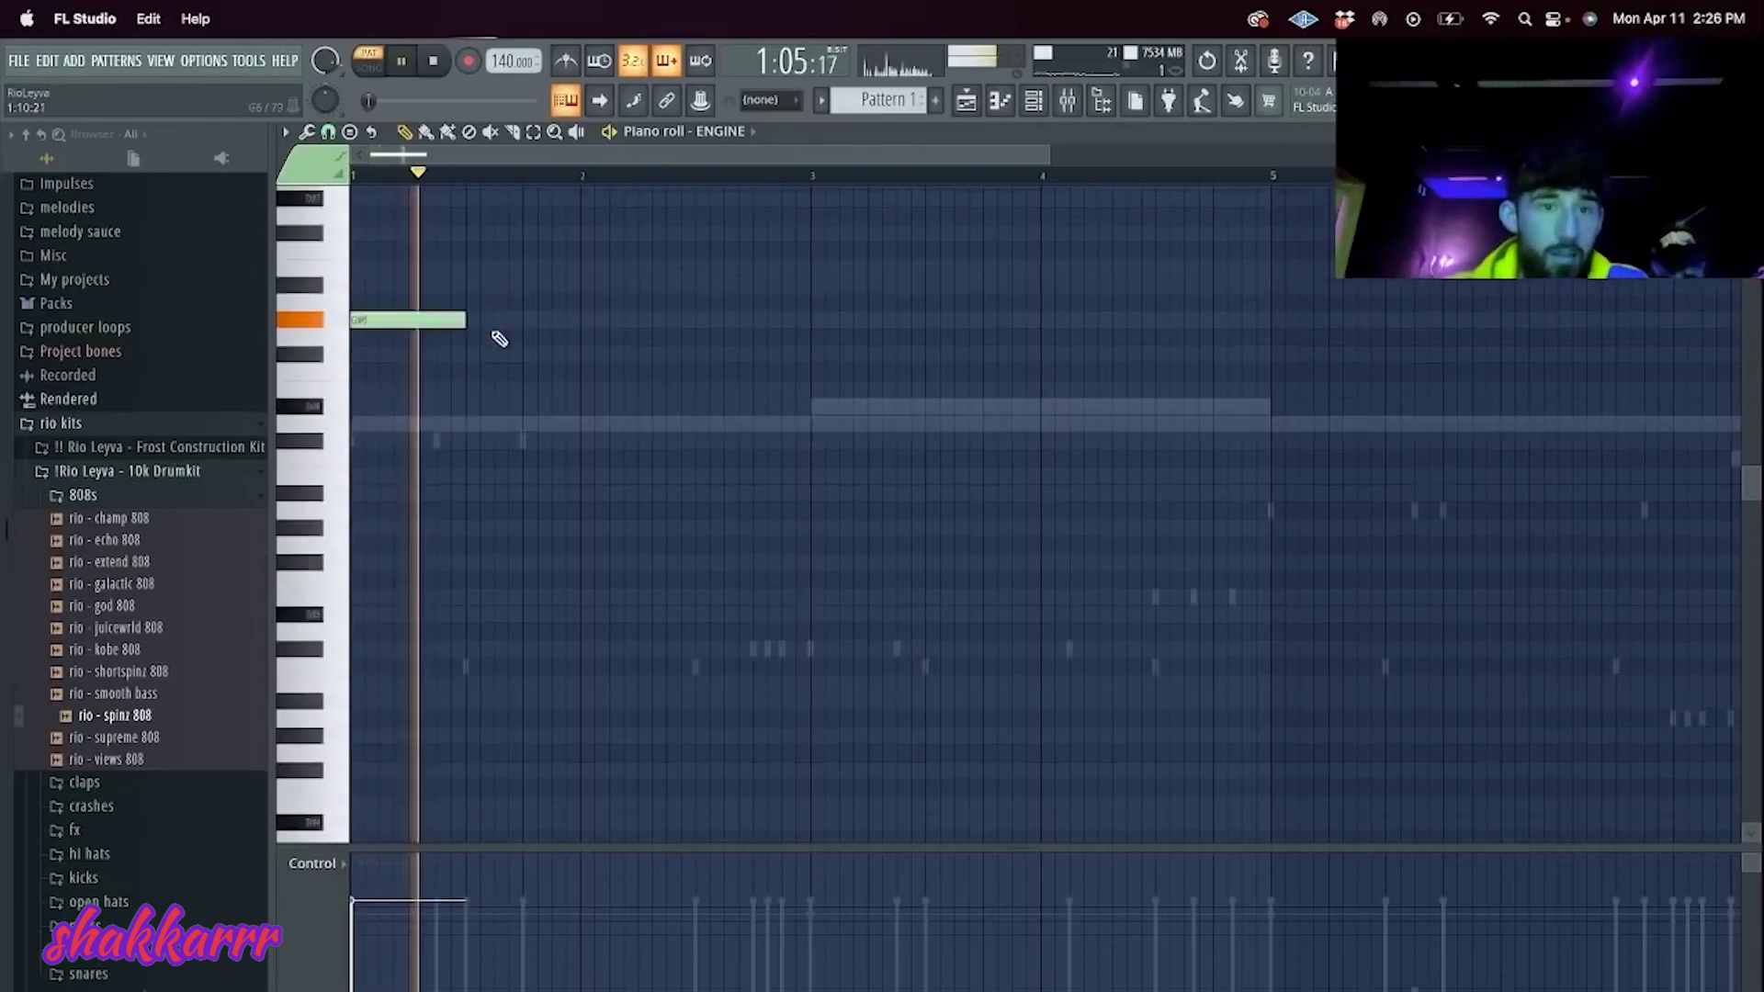
Step: Fill the second half of bar 1 with short F#6, A6 and B6 notes
{"action": "left_click", "coordinate": [328, 131]}
{"action": "left_click", "coordinate": [349, 349]}
{"action": "left_click", "coordinate": [486, 339]}
{"action": "left_click_drag", "start_coordinate": [514, 339], "coordinate": [542, 354]}
{"action": "left_click", "coordinate": [551, 320]}
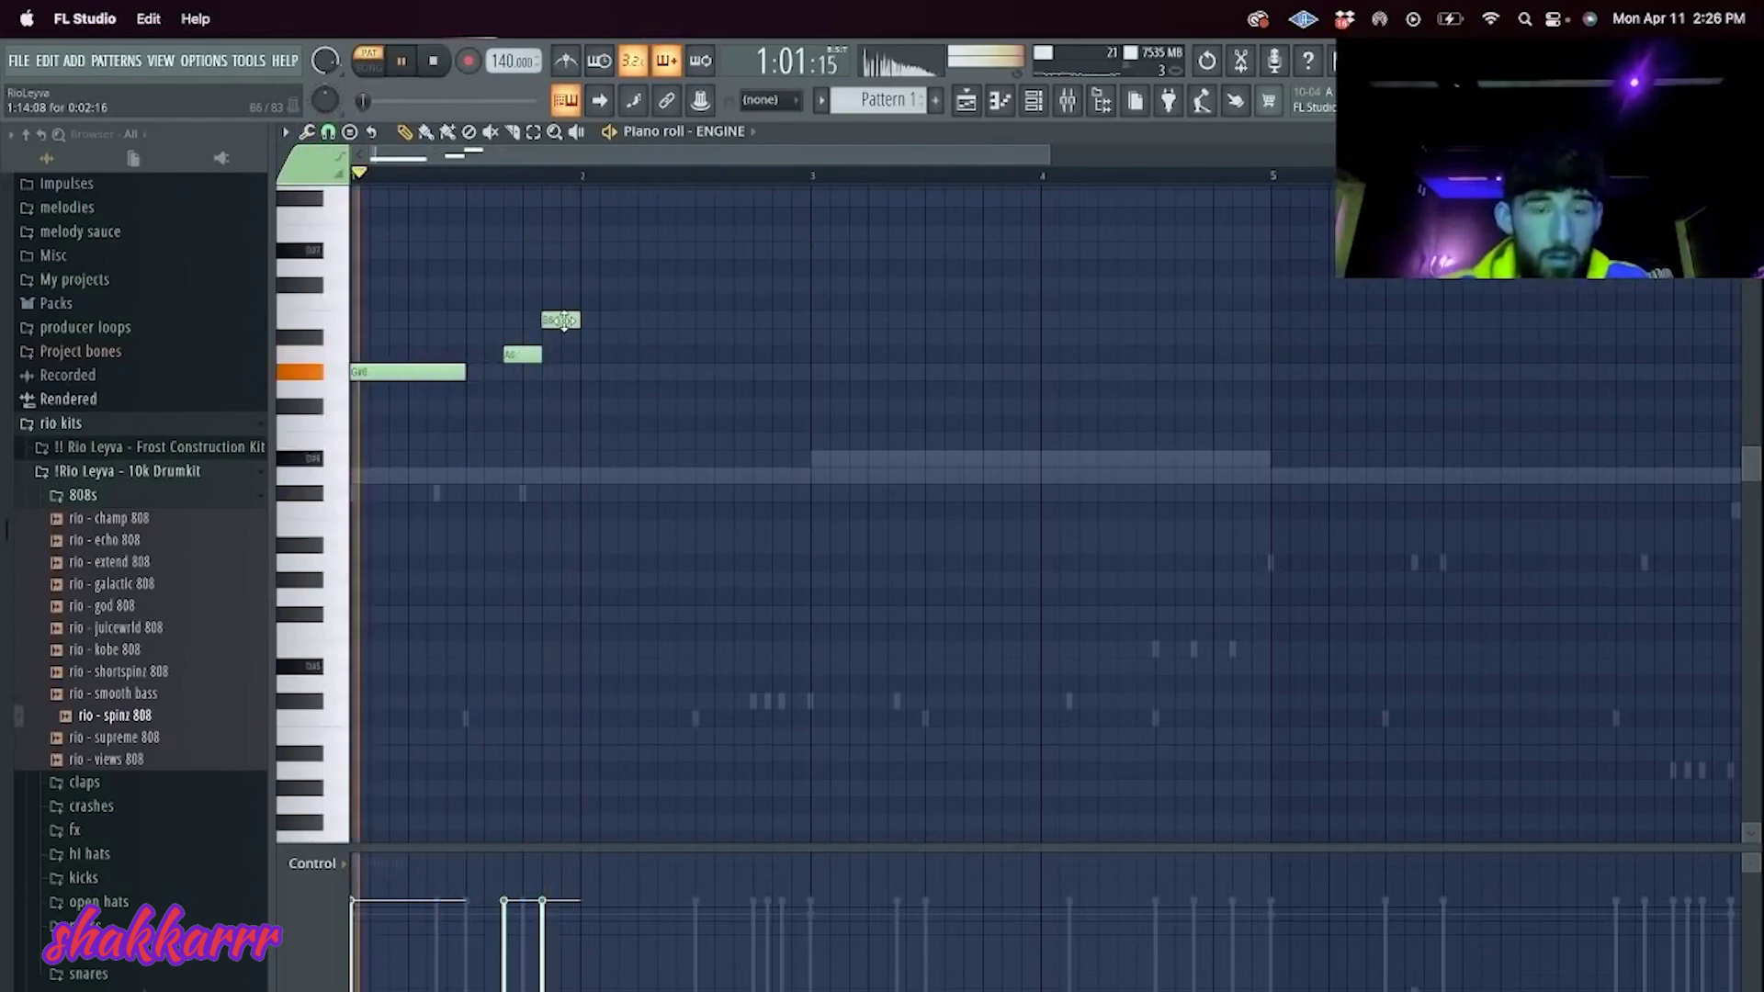
{"action": "left_click", "coordinate": [477, 406]}
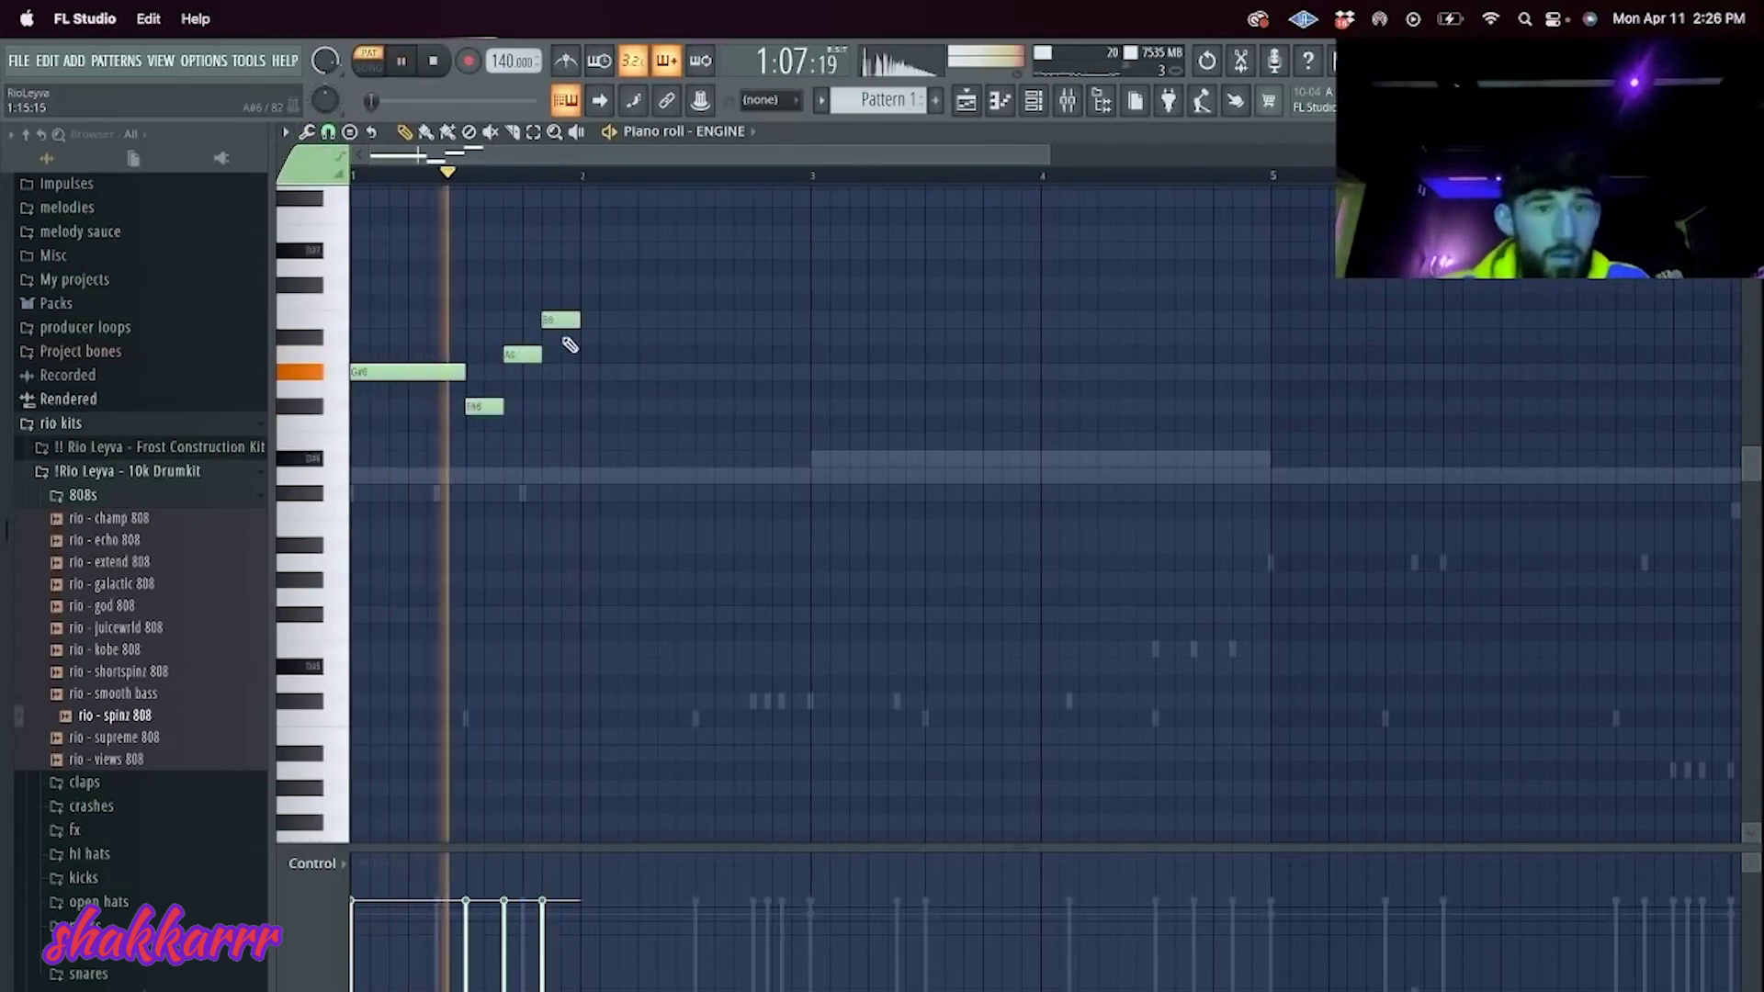
Step: Turn off keyboard note entry, duplicate the bar 1 phrase into bar 2 and reduce the copy to one three-quarter-bar G#6 note
{"action": "left_click", "coordinate": [565, 101]}
{"action": "key", "text": "super+b"}
{"action": "right_click", "coordinate": [753, 354]}
{"action": "right_click", "coordinate": [790, 321]}
{"action": "right_click", "coordinate": [719, 404]}
{"action": "left_click_drag", "start_coordinate": [694, 372], "coordinate": [751, 372]}
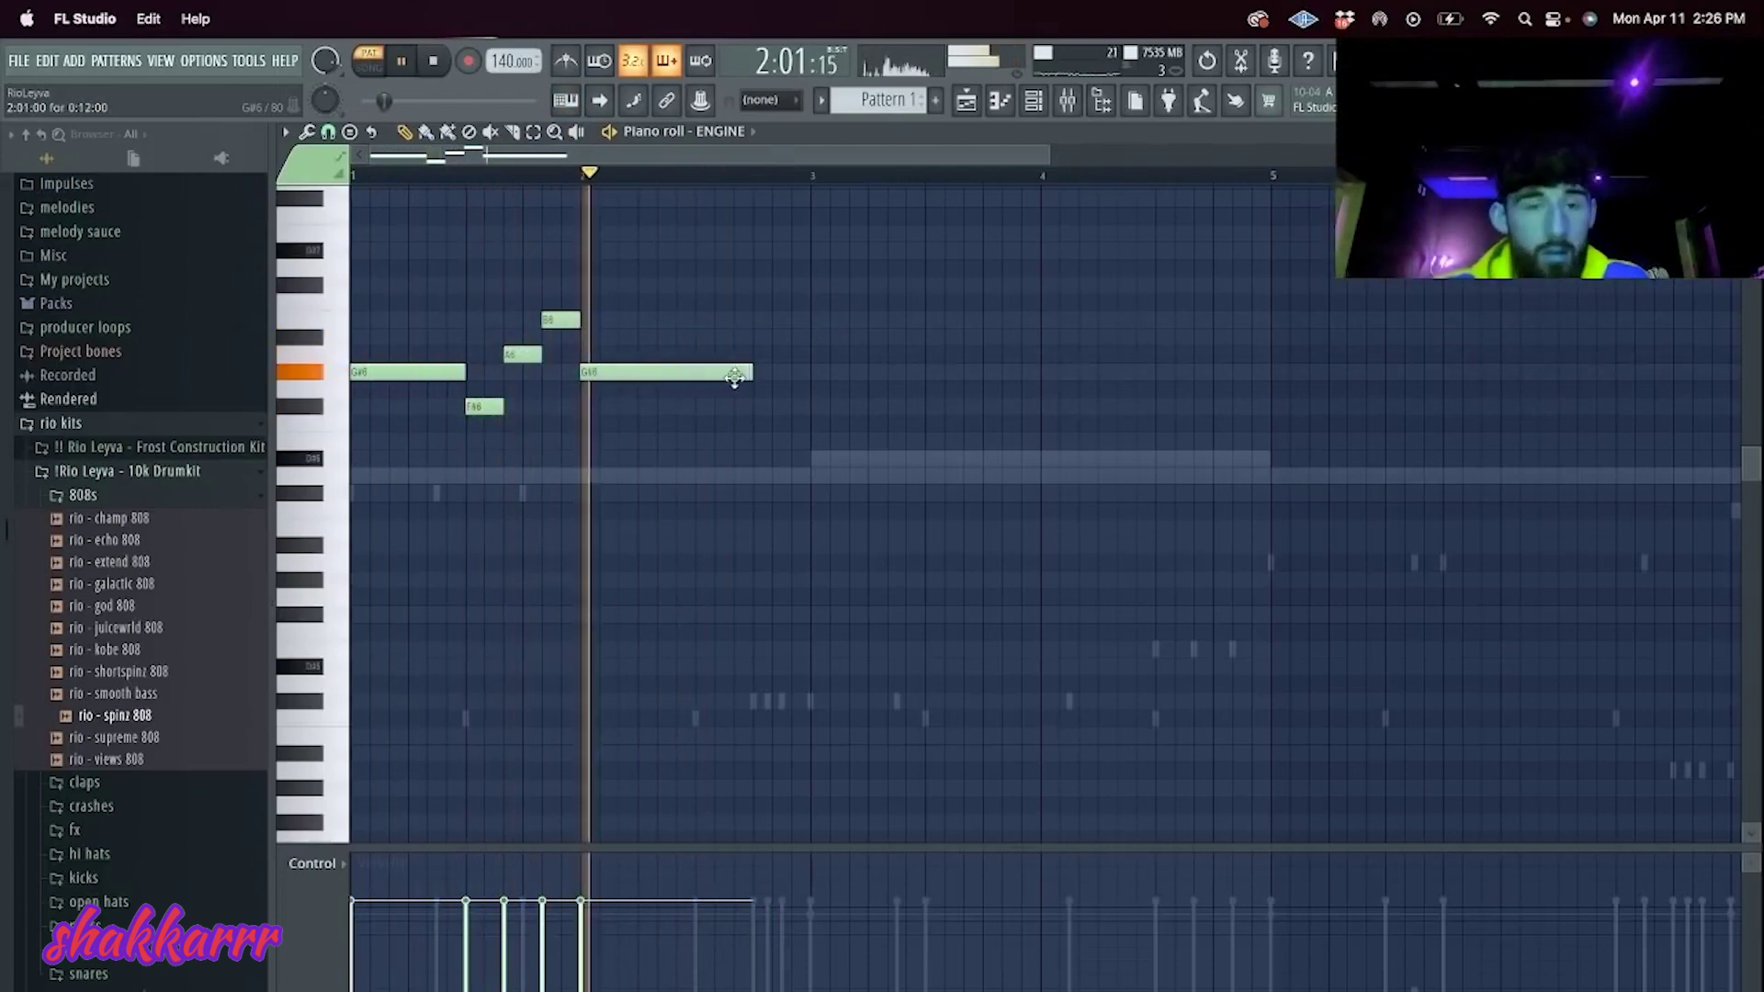
Step: Add short E6, D#6 and B5 notes at the end of bar 2 and a one-bar C#6 note in bar 3
{"action": "left_click", "coordinate": [763, 406]}
{"action": "key", "text": "space"}
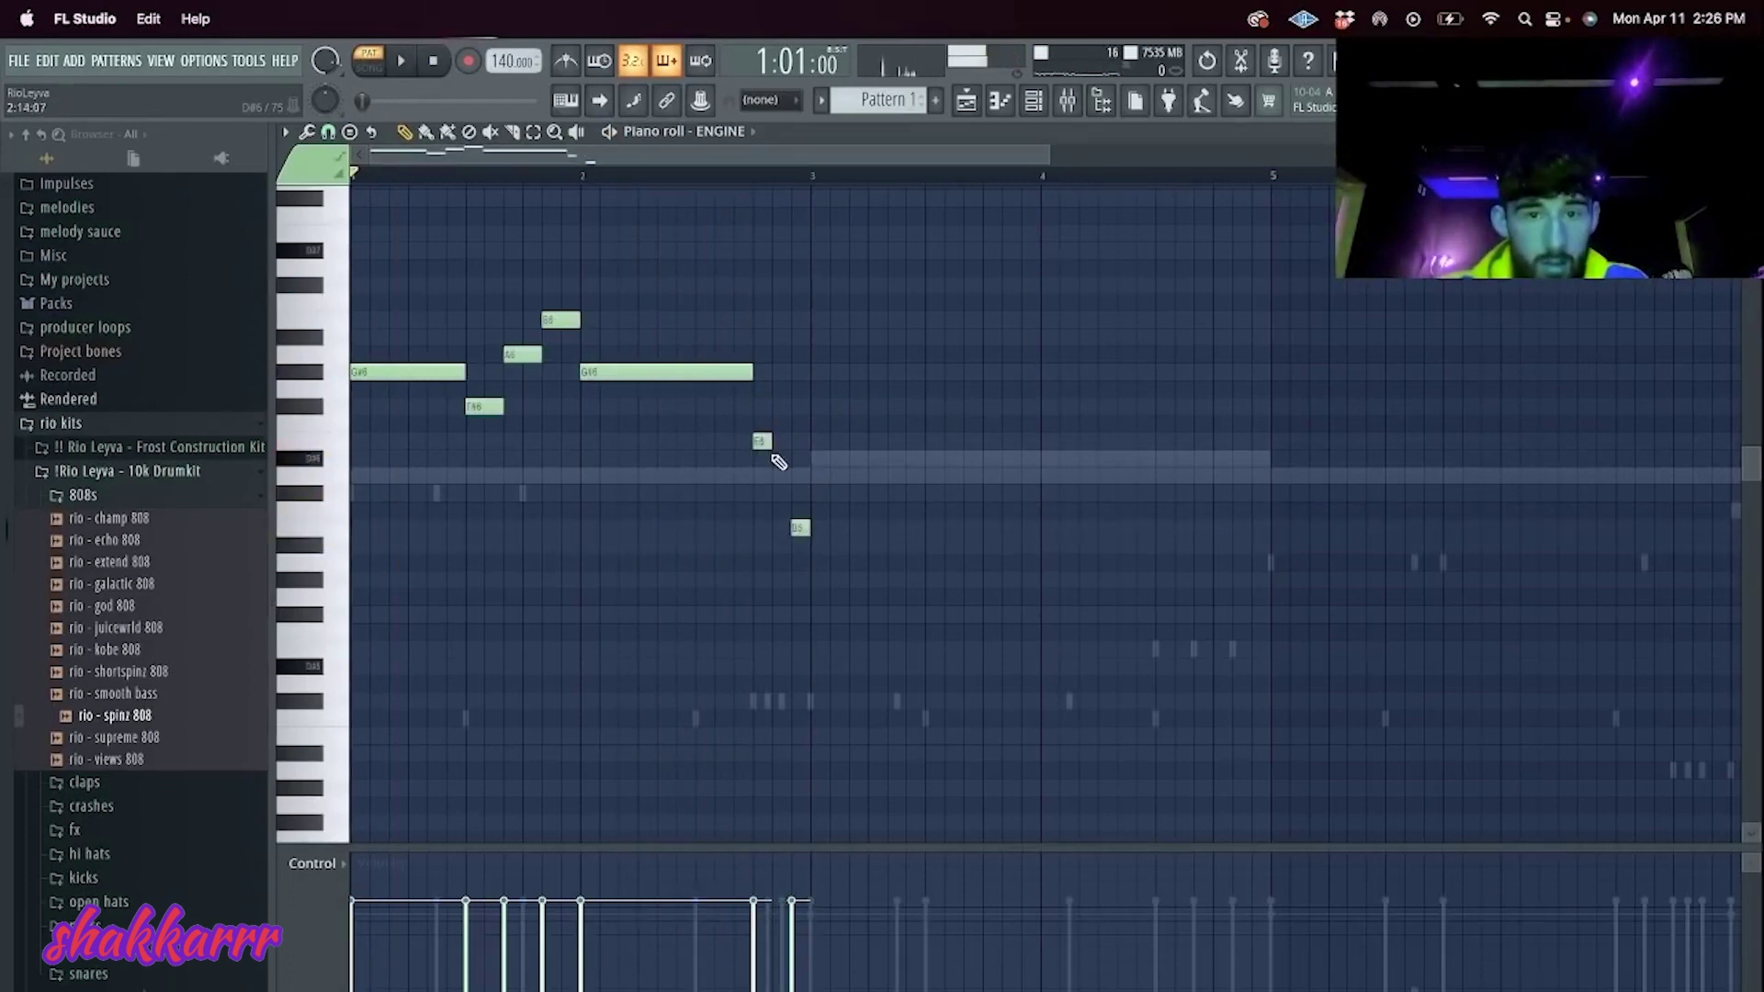
{"action": "left_click", "coordinate": [816, 476]}
{"action": "key", "text": "space"}
{"action": "left_click_drag", "start_coordinate": [828, 494], "coordinate": [1041, 493]}
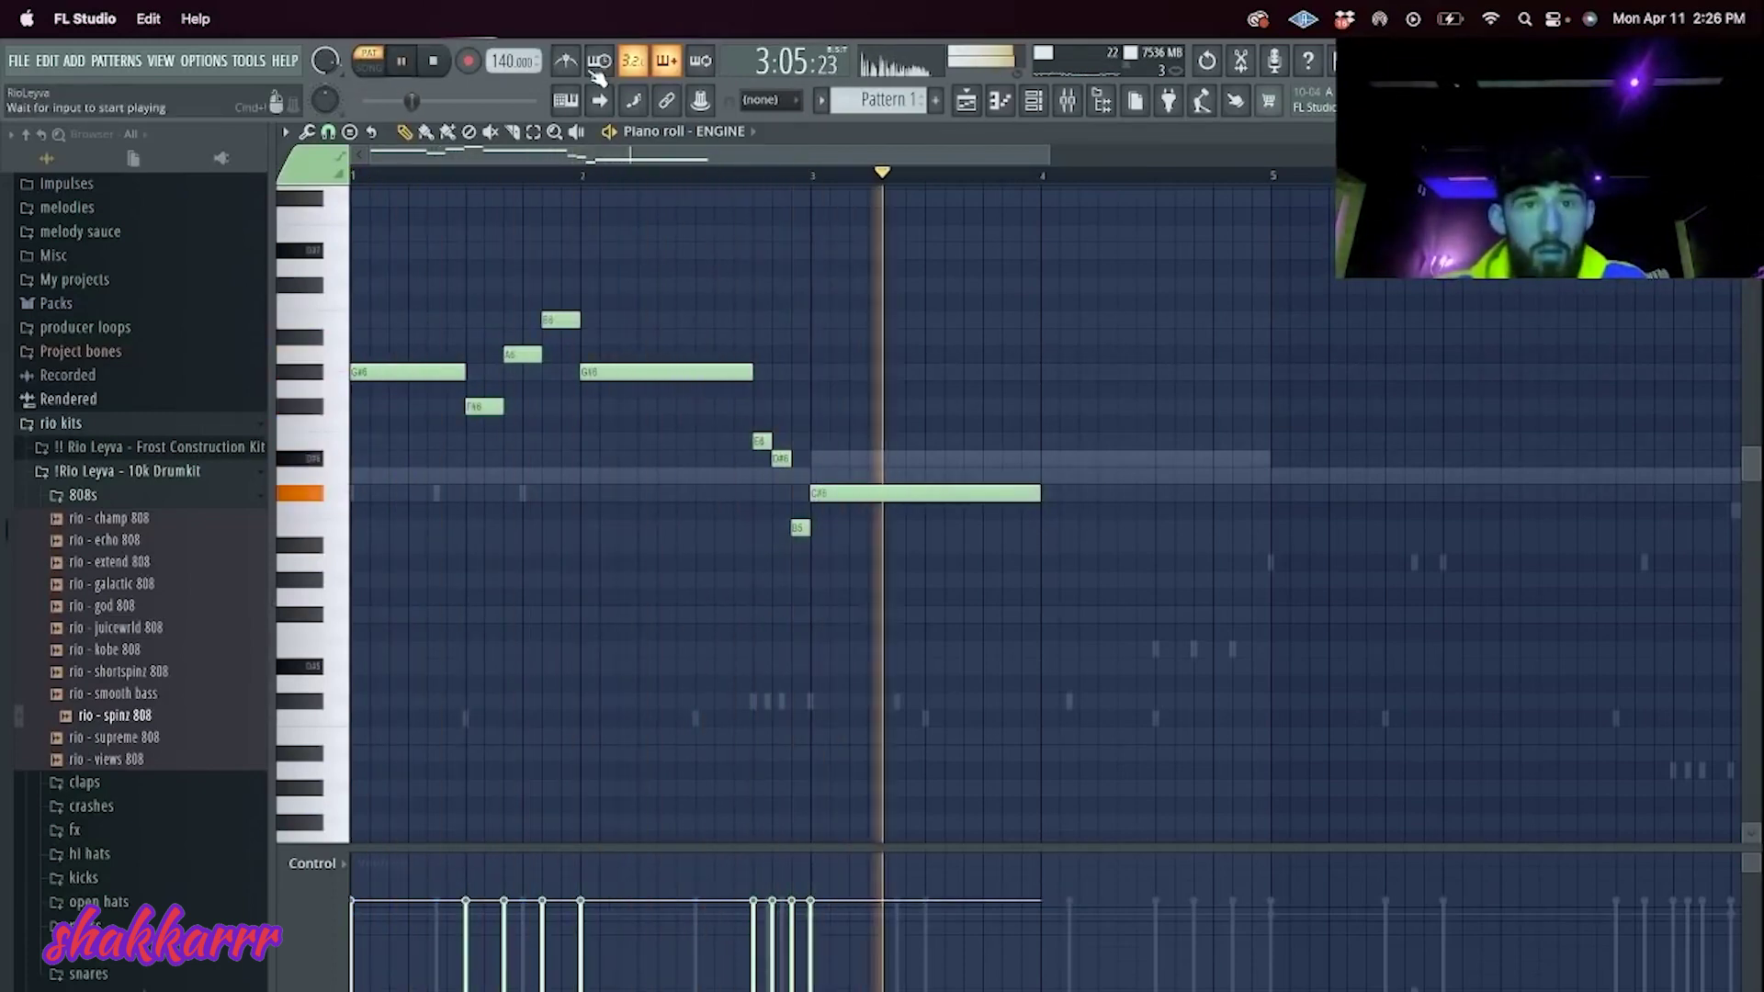
Step: Fill bar 4 with a half-bar G#6 note followed by a half-bar B6 note, playing it back
{"action": "key", "text": "space"}
{"action": "left_click", "coordinate": [1042, 406]}
{"action": "left_click", "coordinate": [1044, 175]}
{"action": "left_click_drag", "start_coordinate": [1269, 407], "coordinate": [1121, 373]}
{"action": "key", "text": "space"}
{"action": "key", "text": "space"}
{"action": "mouse_move", "coordinate": [1158, 300]}
{"action": "left_mouse_down"}
{"action": "mouse_move", "coordinate": [1155, 285]}
{"action": "mouse_move", "coordinate": [1158, 317]}
{"action": "left_mouse_up"}
{"action": "key", "text": "space"}
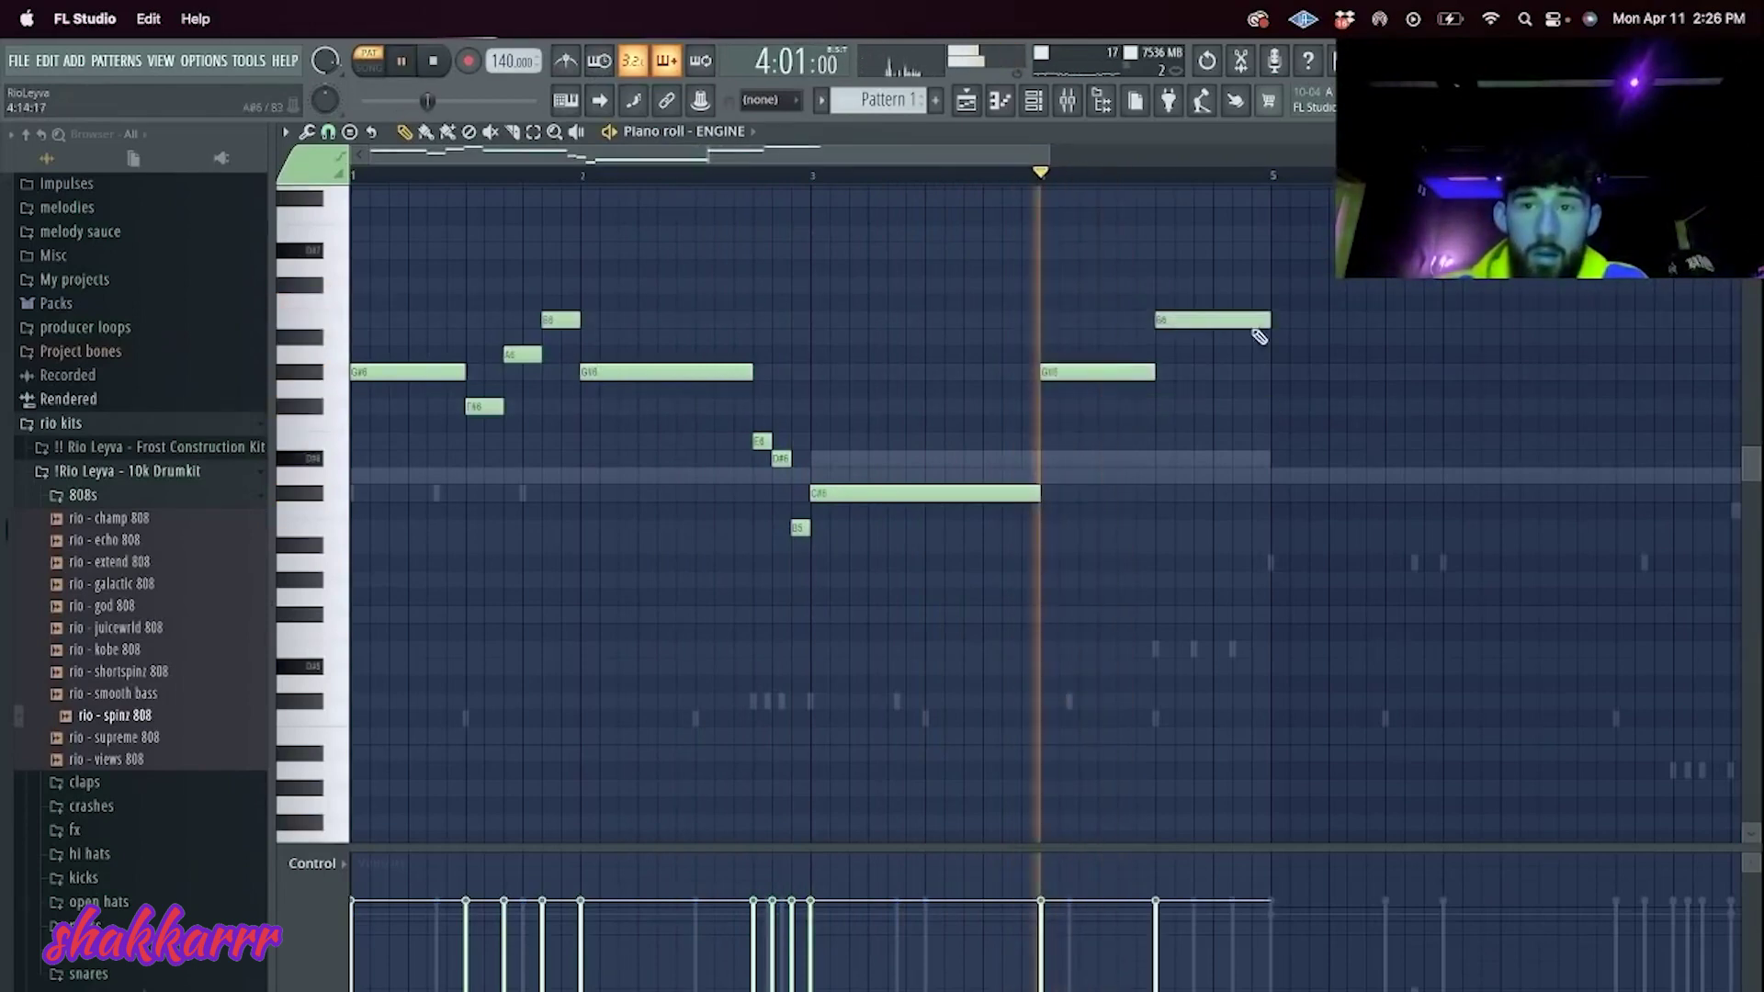
Step: Shorten the B6 note in bar 4 to a quarter bar and add a quarter-bar C#7 note after it
{"action": "left_click_drag", "start_coordinate": [1268, 320], "coordinate": [1213, 320]}
{"action": "left_click", "coordinate": [1220, 285]}
{"action": "key", "text": "space"}
Step: Try a D#7 note at the start of bar 5, remove it and place a one-bar G#6 note there instead
{"action": "left_click", "coordinate": [1278, 250]}
{"action": "key", "text": "space"}
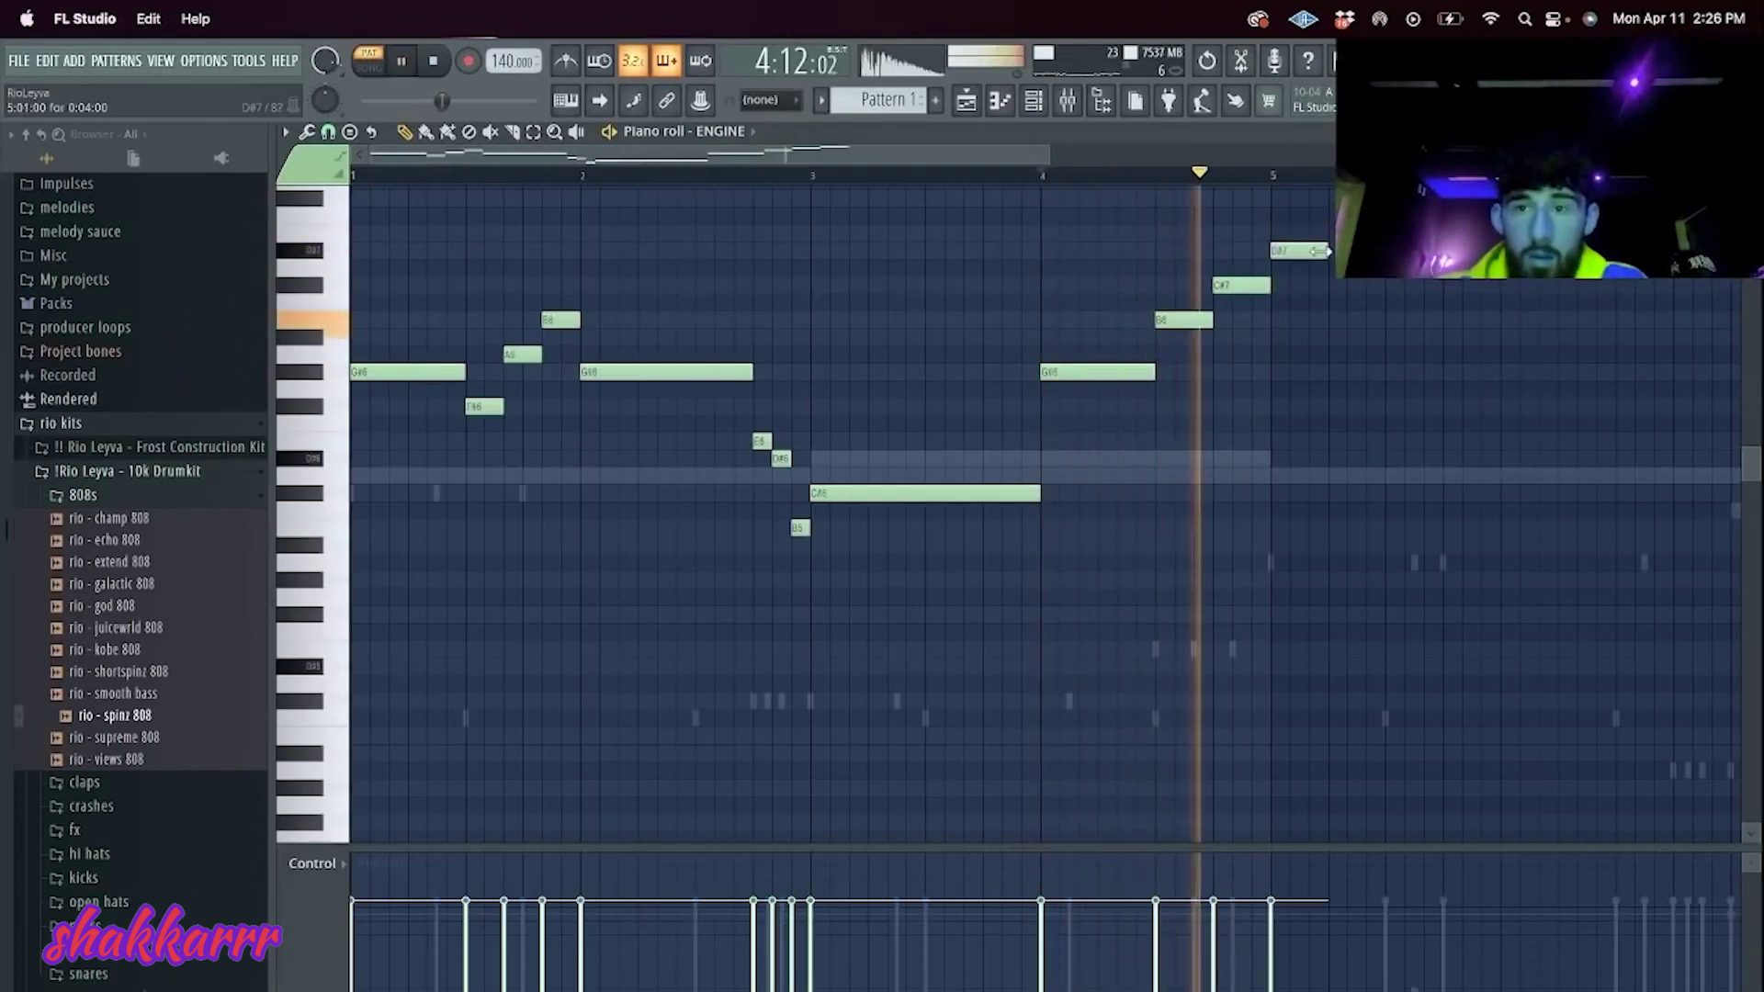
{"action": "right_click", "coordinate": [1290, 250]}
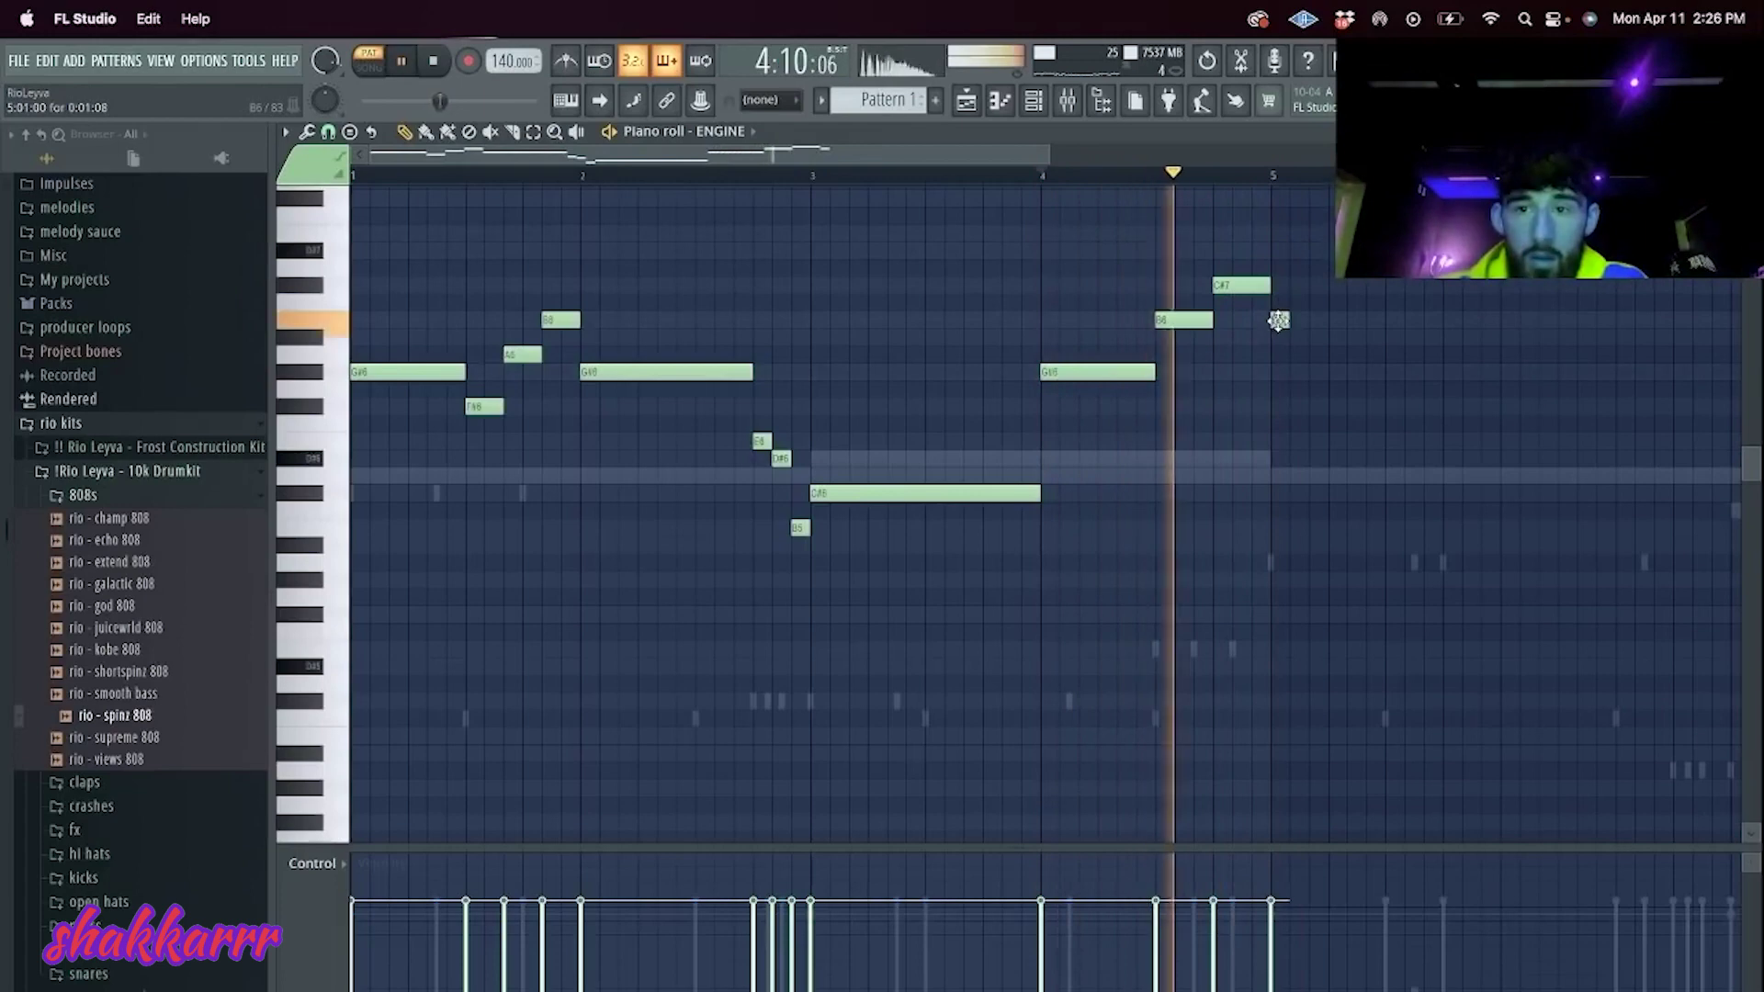
{"action": "left_click_drag", "start_coordinate": [1279, 371], "coordinate": [1496, 371]}
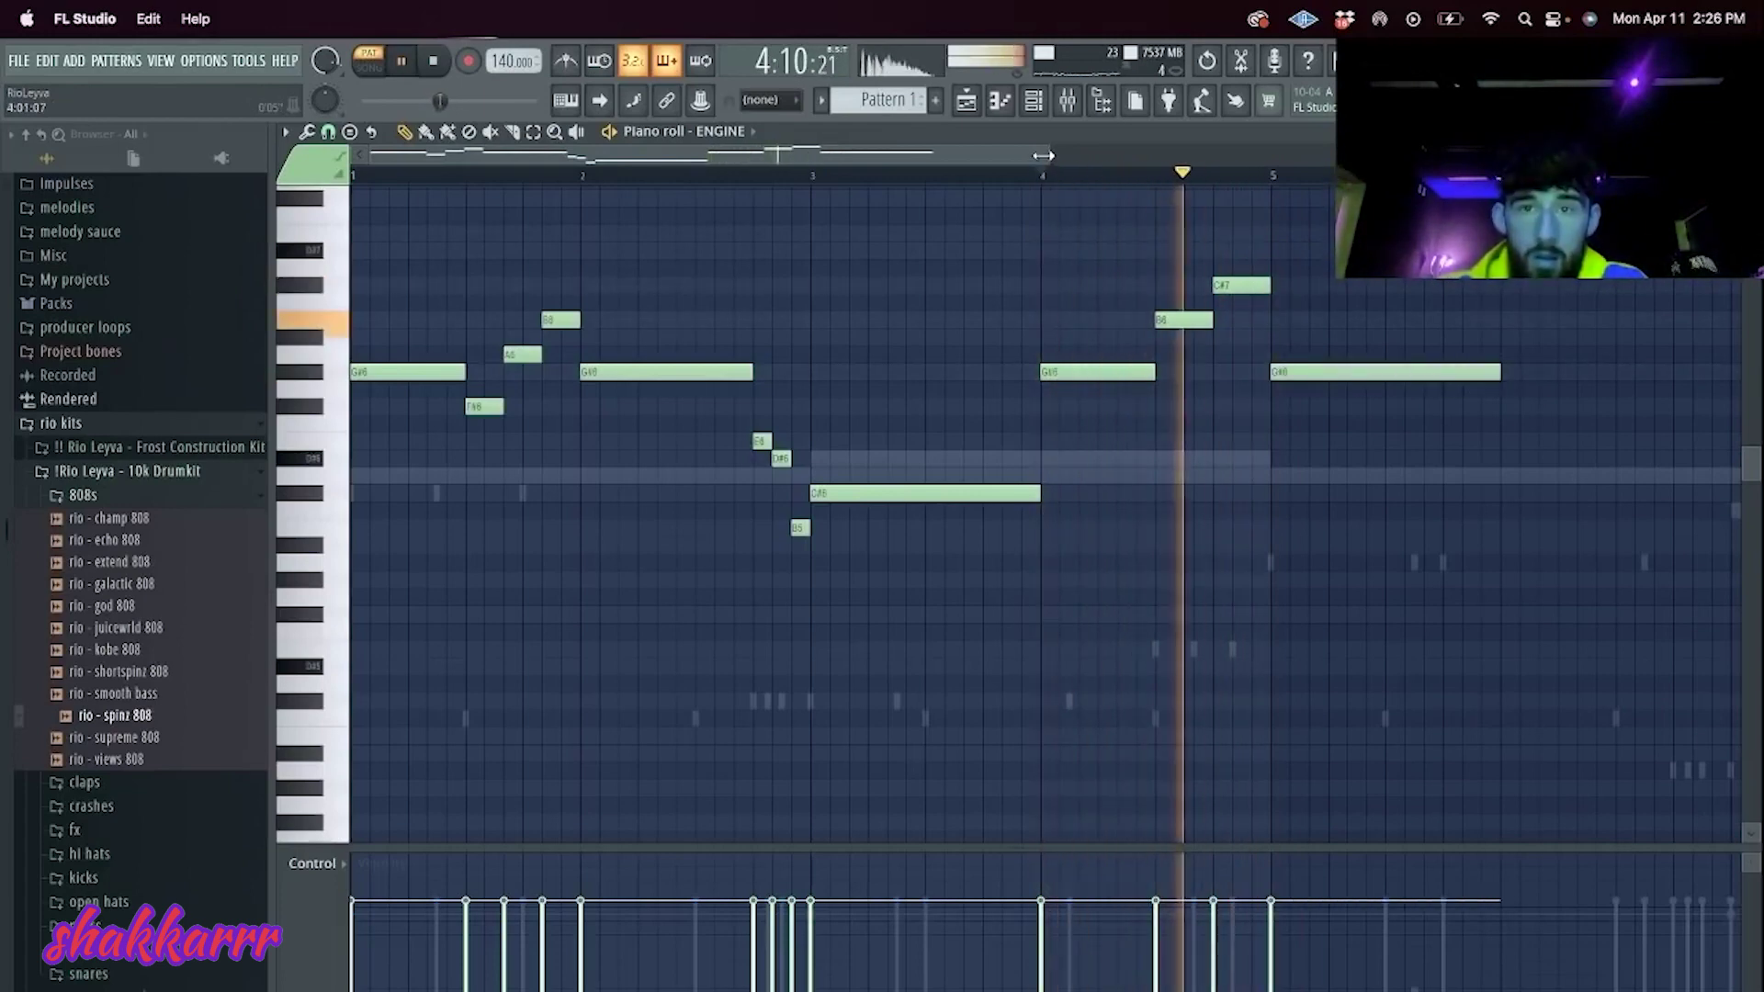
Step: Add a half-bar E6 note at the start of bar 6, checking it against playback
{"action": "left_click_drag", "start_coordinate": [1043, 156], "coordinate": [1576, 166]}
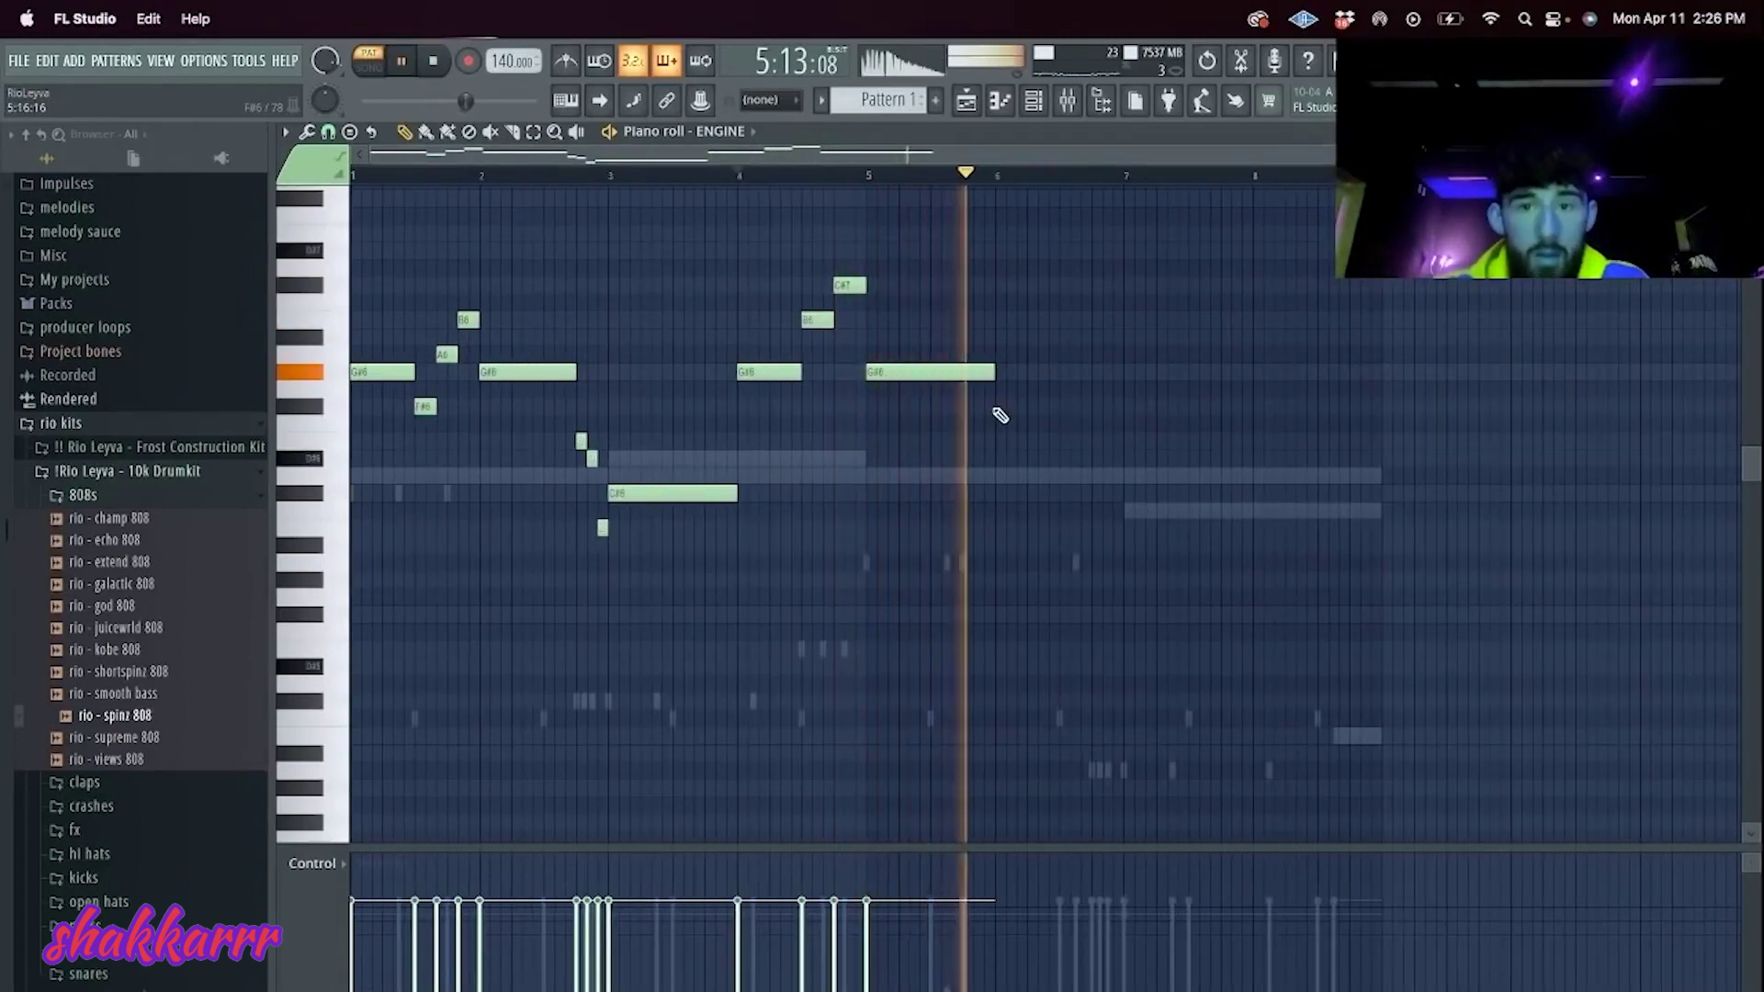
{"action": "key", "text": "space"}
{"action": "left_click", "coordinate": [975, 174]}
{"action": "key", "text": "space"}
{"action": "key", "text": "space"}
{"action": "mouse_move", "coordinate": [1001, 457]}
{"action": "left_mouse_down"}
{"action": "mouse_move", "coordinate": [989, 470]}
{"action": "mouse_move", "coordinate": [1001, 435]}
{"action": "left_mouse_up"}
{"action": "key", "text": "space"}
{"action": "key", "text": "space"}
{"action": "key", "text": "space"}
{"action": "left_click_drag", "start_coordinate": [1123, 441], "coordinate": [1060, 439]}
{"action": "key", "text": "space"}
Step: Add a half-bar B6 note in the second half of bar 6 and a one-bar C#7 note in bar 7
{"action": "left_click", "coordinate": [1060, 335]}
{"action": "key", "text": "space"}
{"action": "left_click_drag", "start_coordinate": [1056, 333], "coordinate": [1058, 316]}
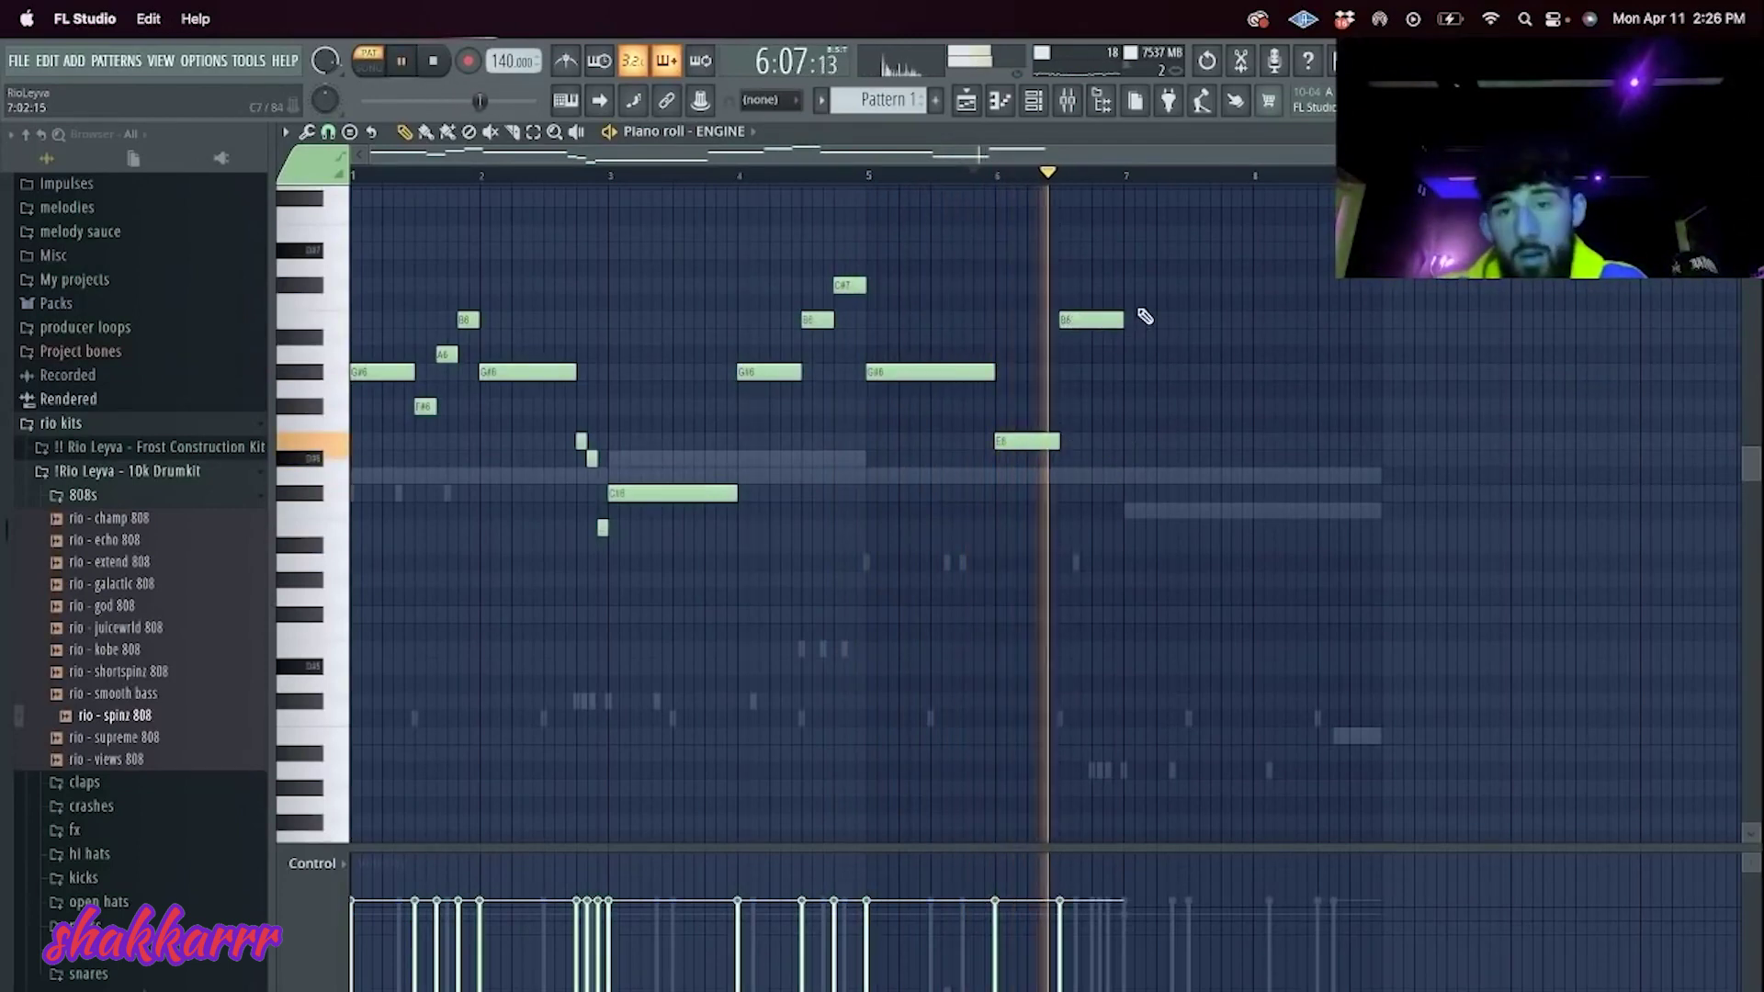
{"action": "left_click", "coordinate": [1122, 286]}
{"action": "left_click_drag", "start_coordinate": [1186, 286], "coordinate": [1253, 286]}
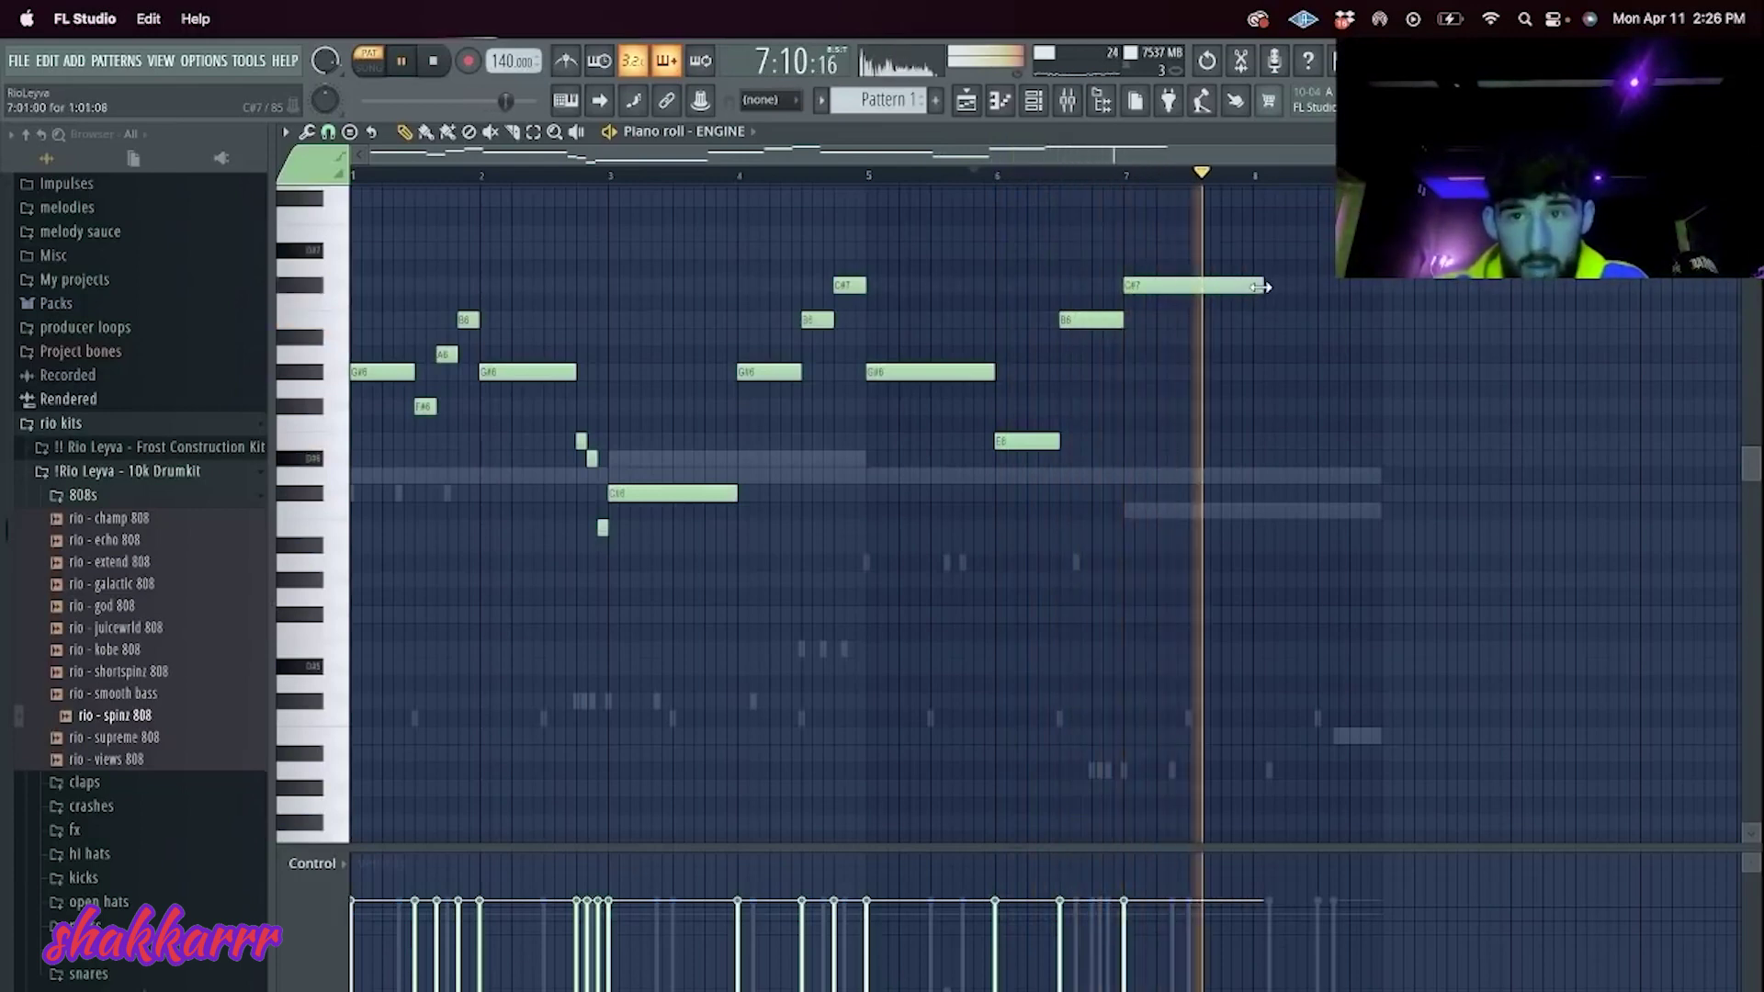
Step: Complete bar 8 with a half-bar D#7 note followed by an E7 note
{"action": "left_click", "coordinate": [1260, 250]}
{"action": "key", "text": "space"}
{"action": "left_click_drag", "start_coordinate": [1378, 250], "coordinate": [1321, 249]}
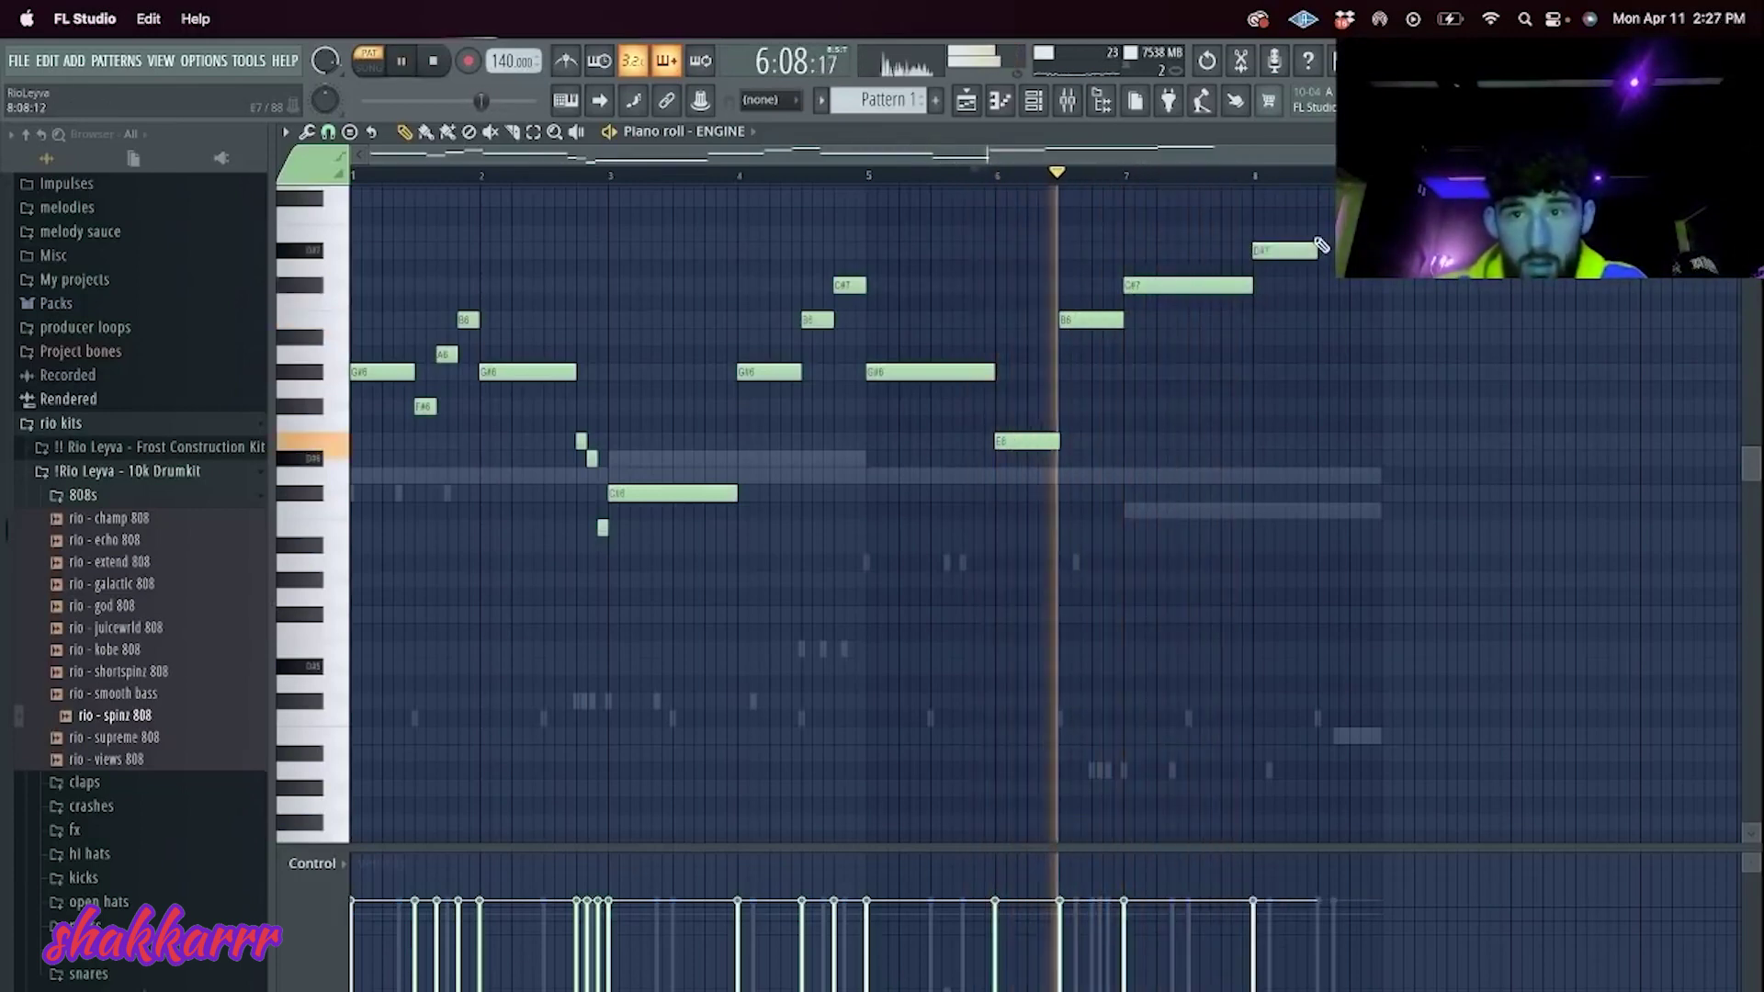
{"action": "left_click", "coordinate": [1324, 233]}
Step: Route the ENGINE channel to mixer track 20 and load Effectrix from the favorites onto that track
{"action": "left_click", "coordinate": [1035, 102]}
{"action": "left_click", "coordinate": [1066, 102]}
{"action": "left_click", "coordinate": [739, 320]}
{"action": "key", "text": "super+l"}
{"action": "left_click", "coordinate": [1595, 283]}
{"action": "mouse_move", "coordinate": [1468, 370]}
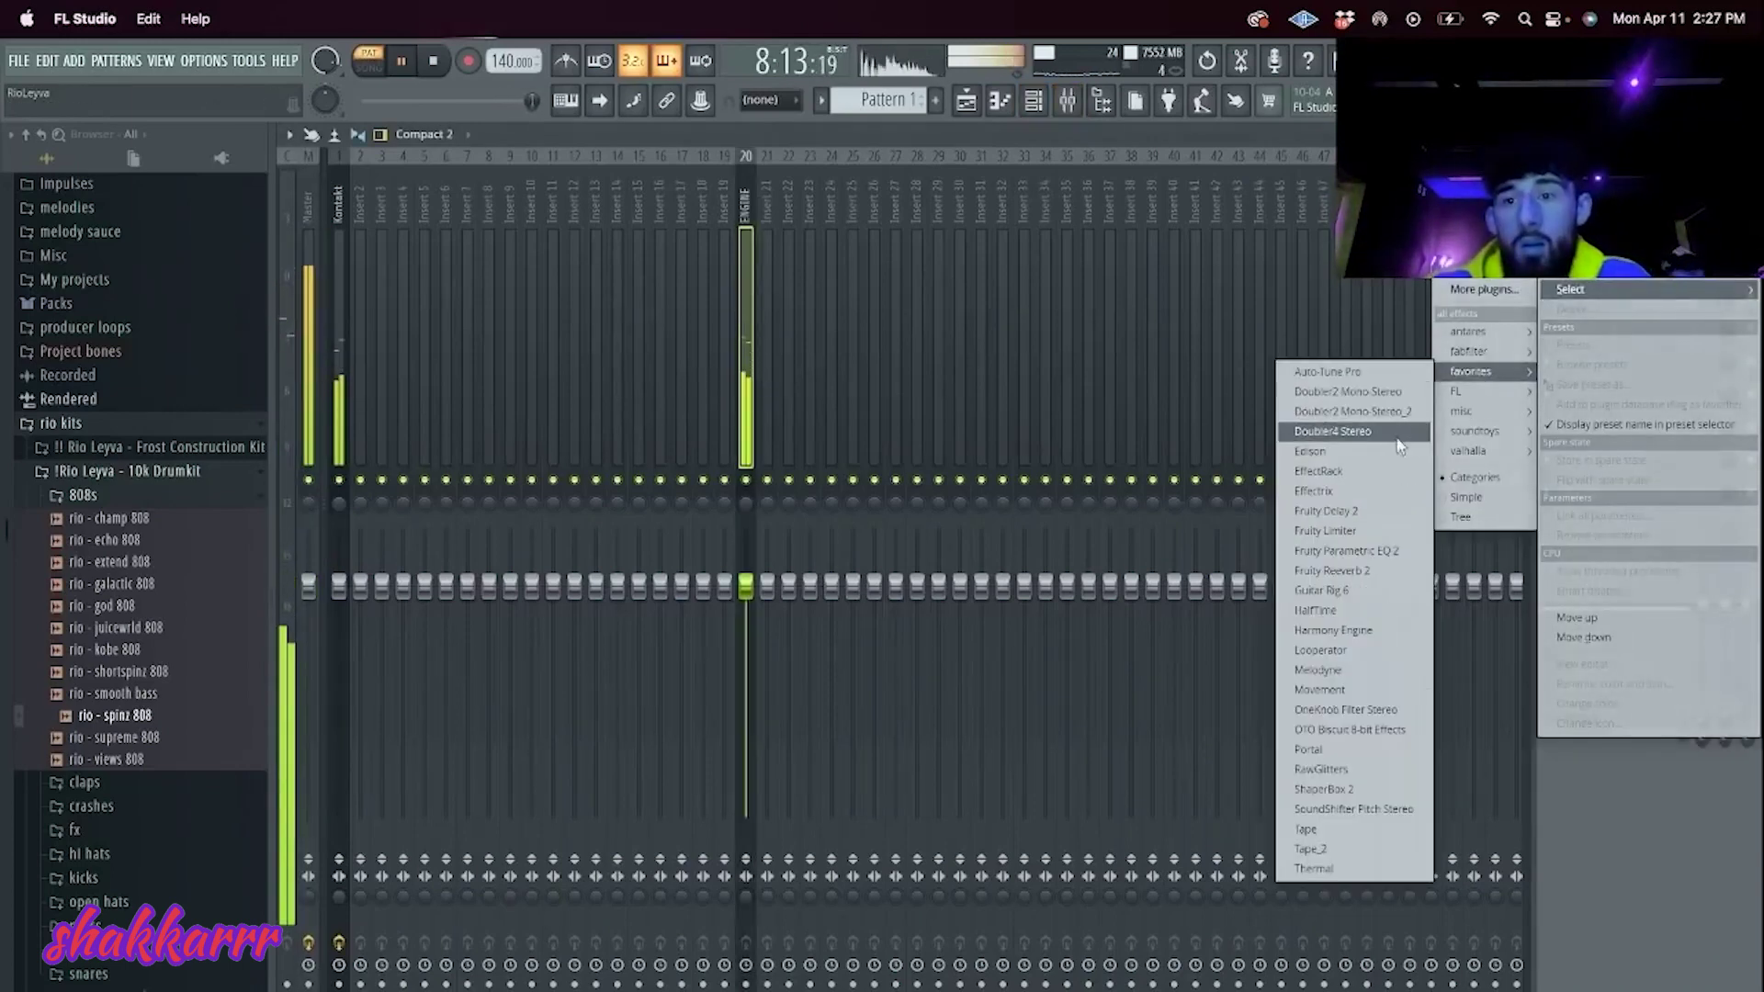
{"action": "left_click", "coordinate": [1332, 490]}
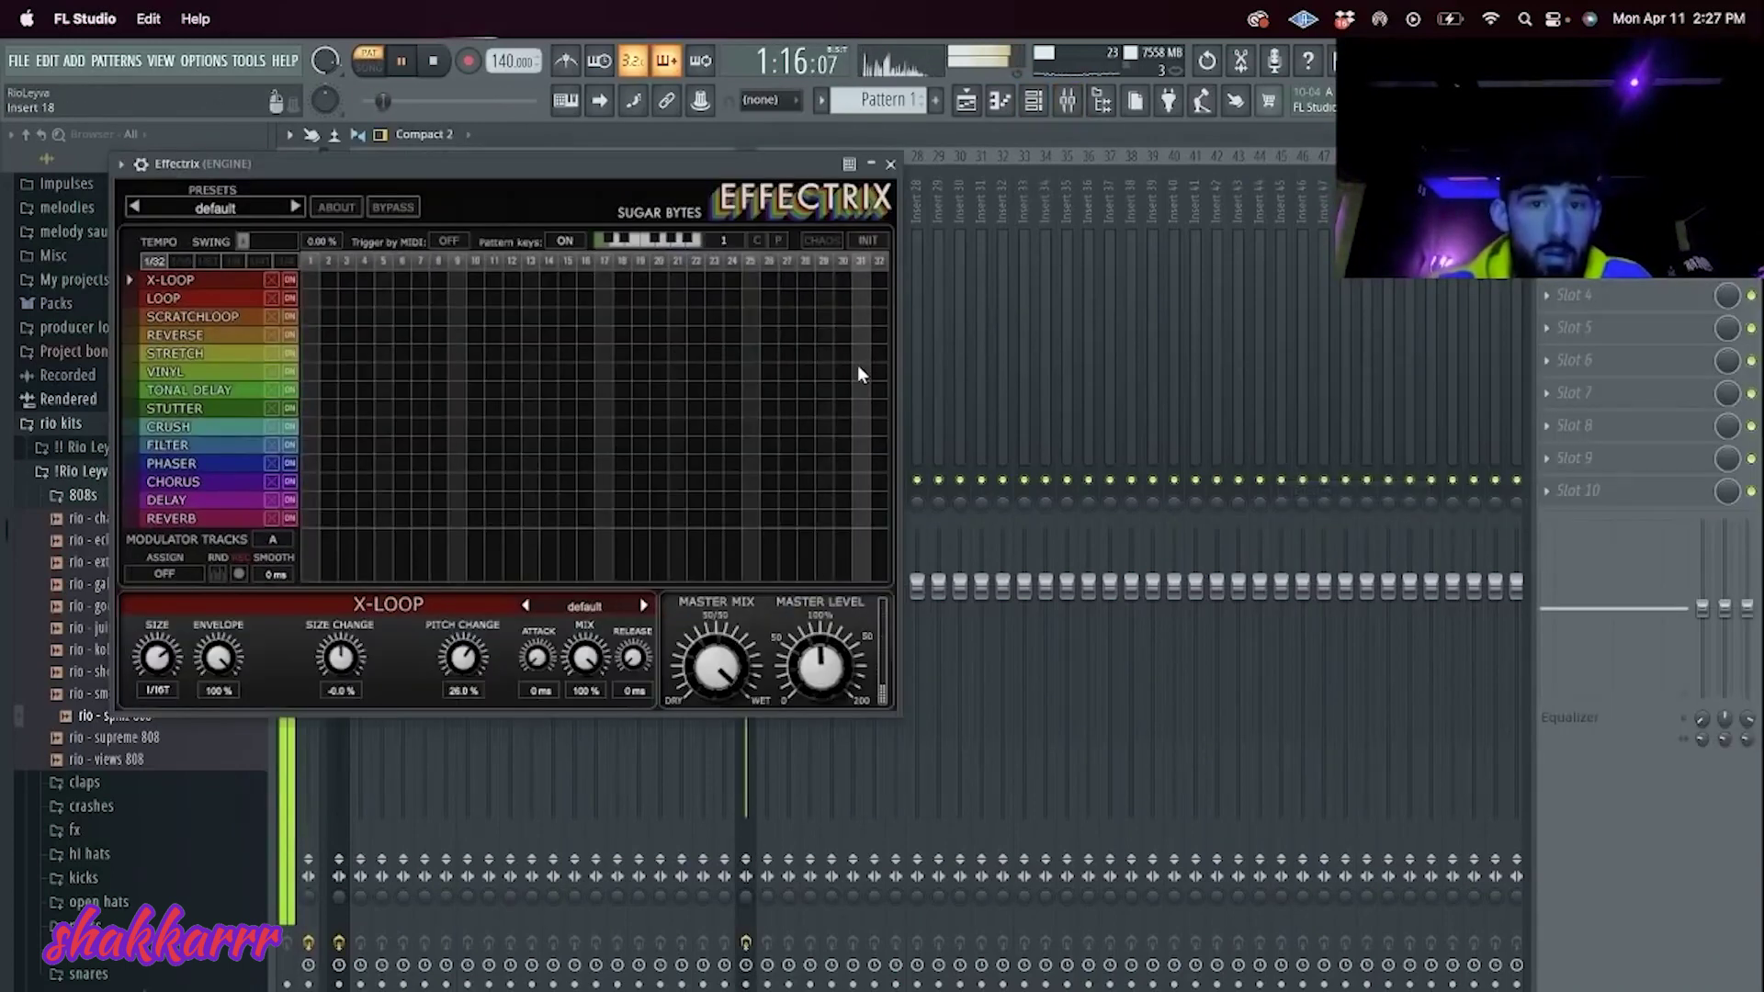
Step: Paint a Vinyl step at position 31 and a run of Loop steps from position 17 in Effectrix, and close it
{"action": "left_click", "coordinate": [859, 372]}
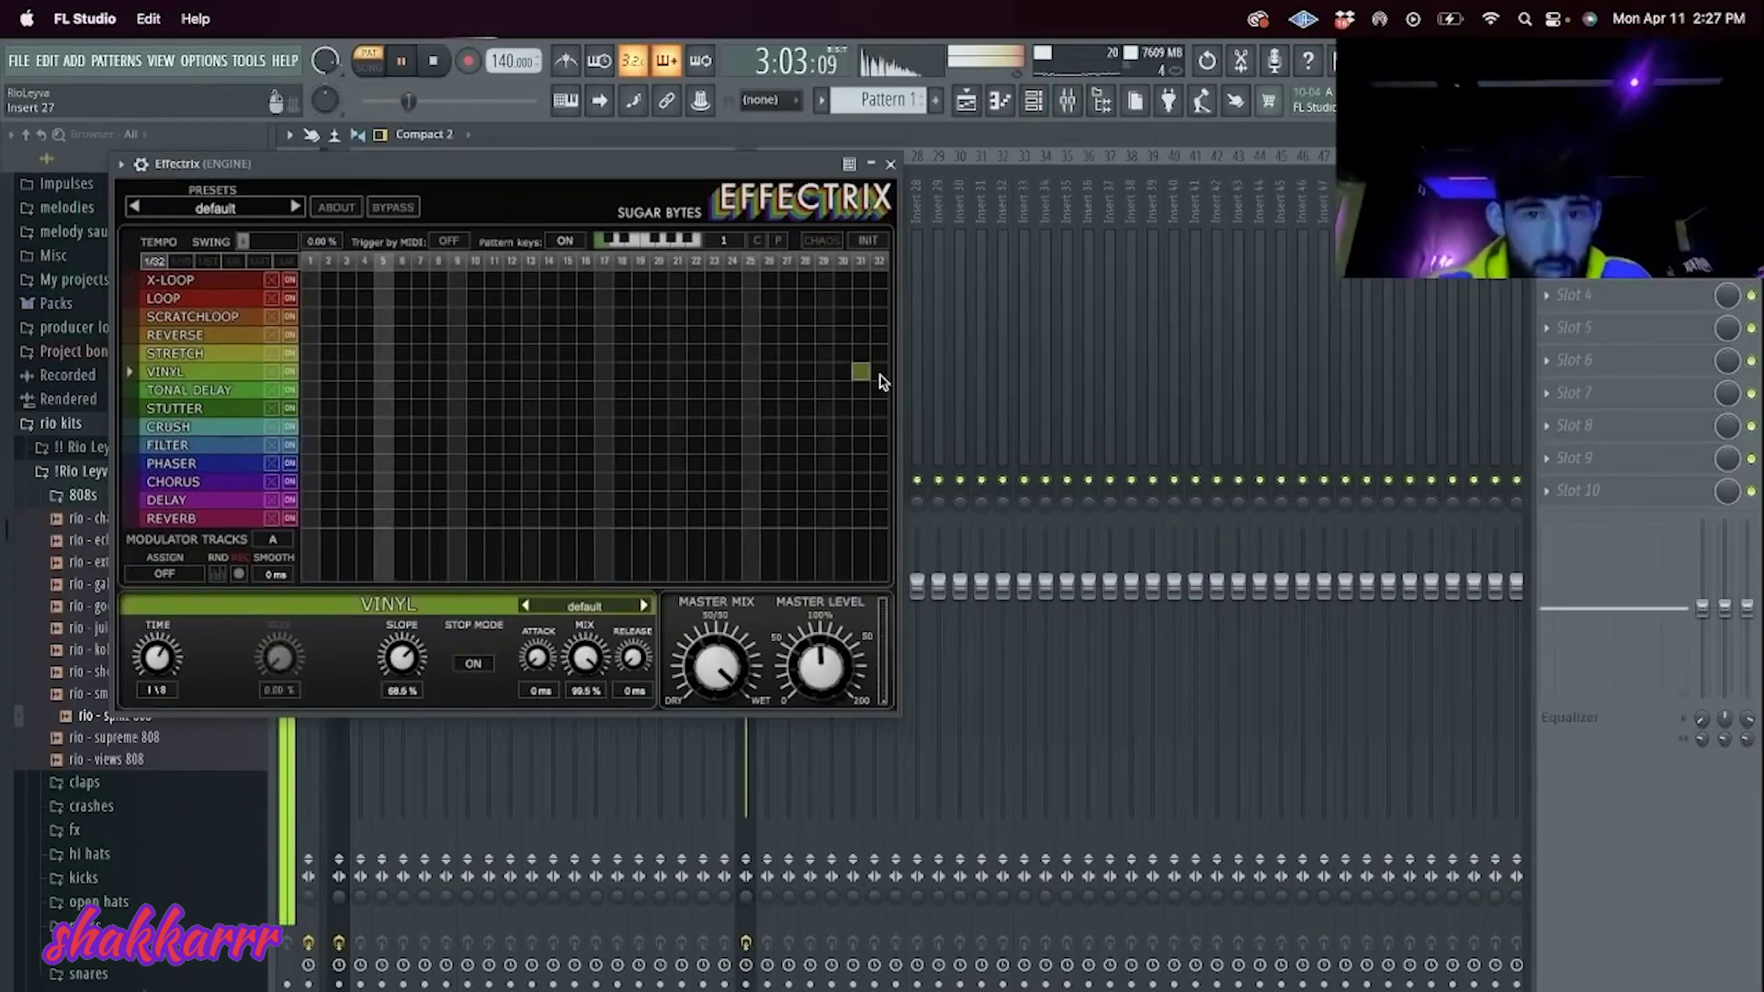
{"action": "left_click_drag", "start_coordinate": [603, 298], "coordinate": [684, 297]}
{"action": "left_click", "coordinate": [890, 164]}
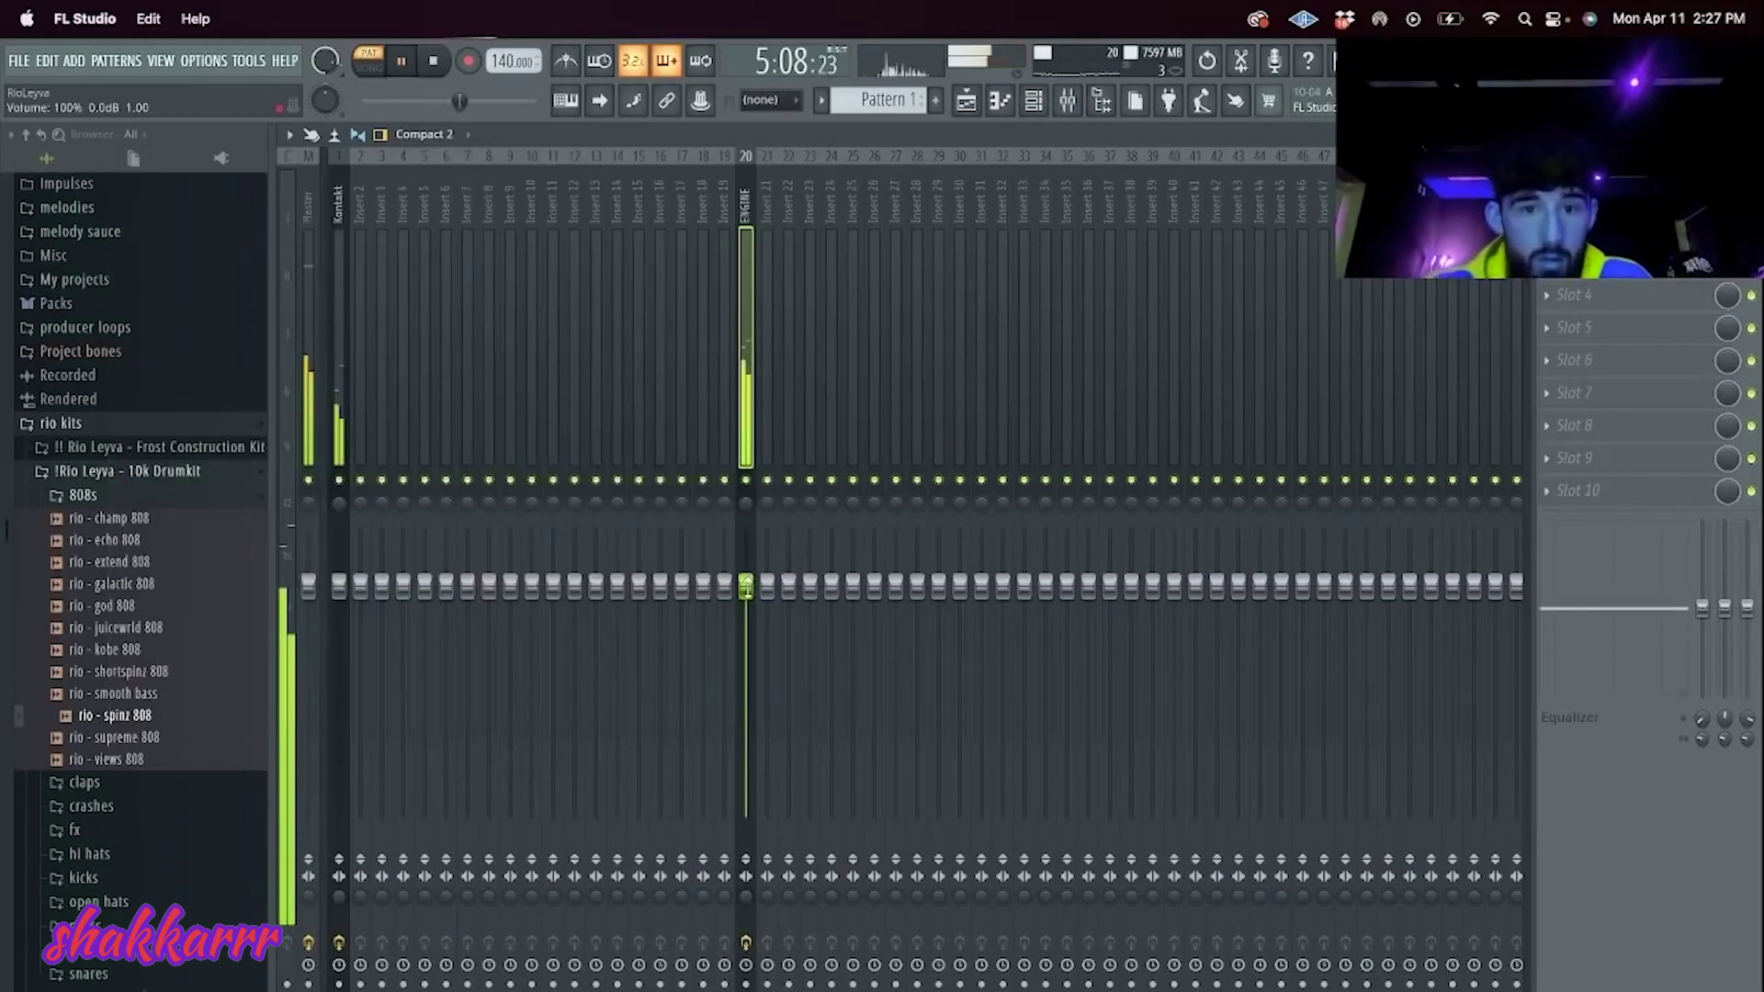
Step: Mute the Kontakt mixer track and load Portal from the favorites into slot 4 of the ENGINE track
{"action": "left_click", "coordinate": [1038, 102]}
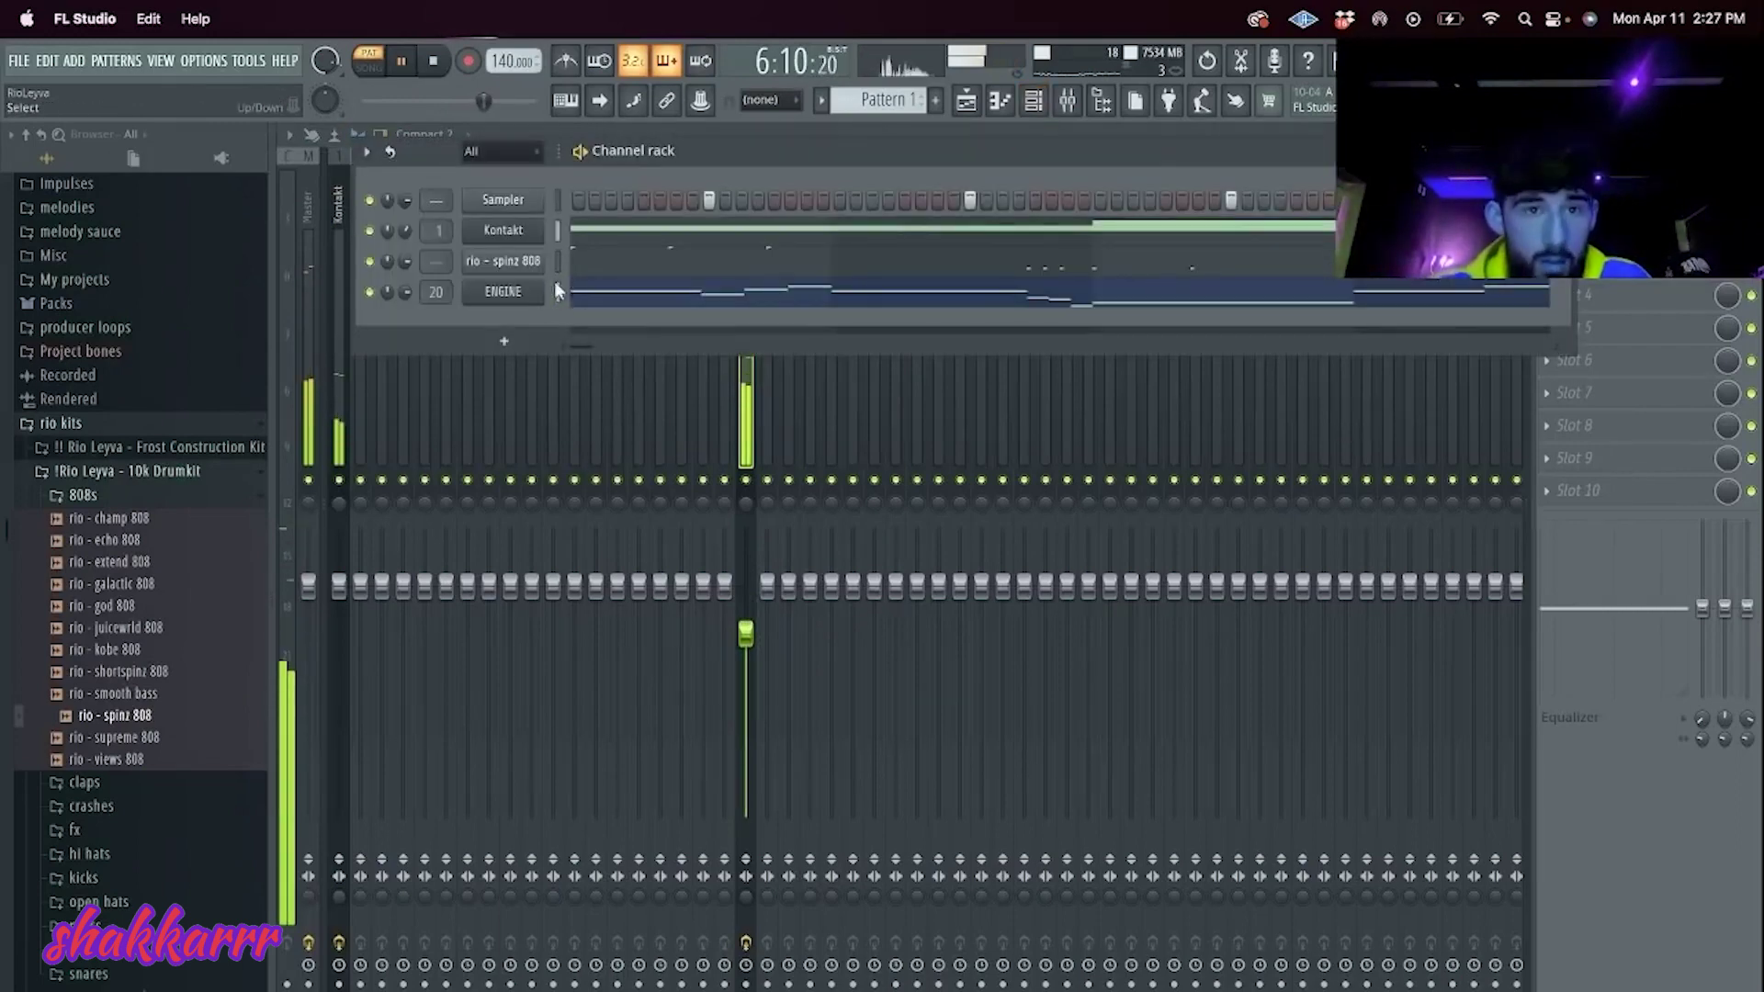
{"action": "left_click", "coordinate": [1603, 297]}
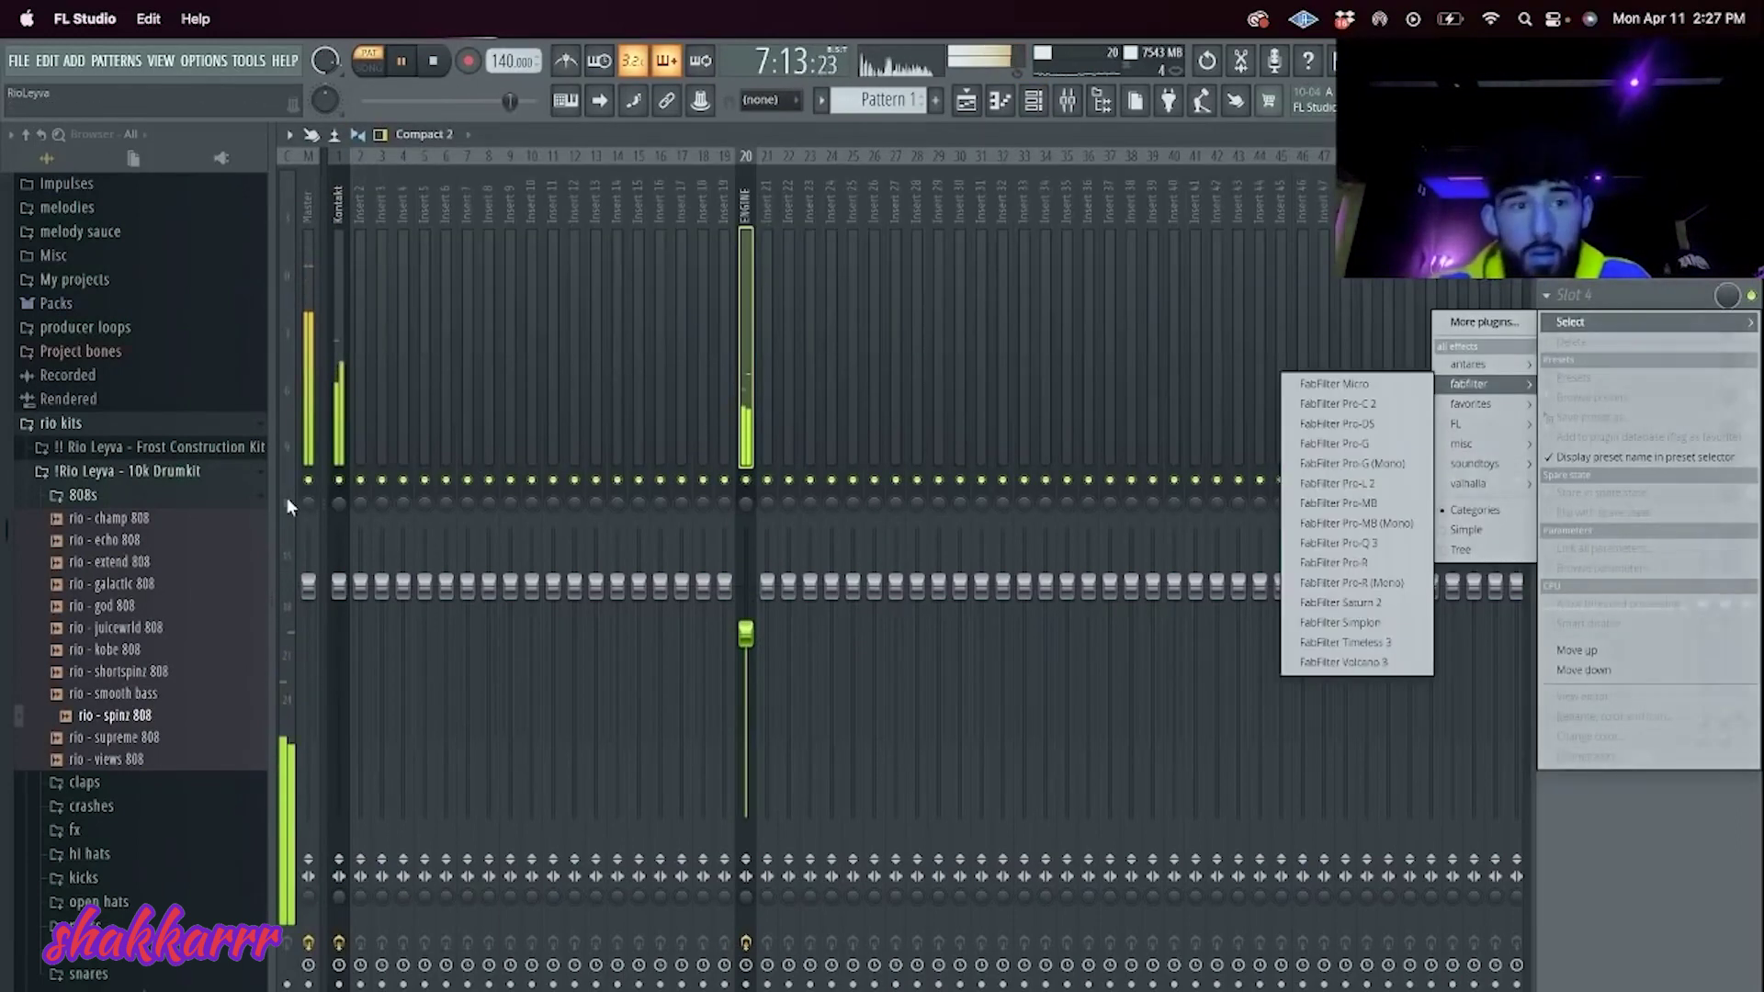
{"action": "left_click", "coordinate": [340, 480]}
{"action": "left_click", "coordinate": [1580, 295]}
{"action": "mouse_move", "coordinate": [1479, 444]}
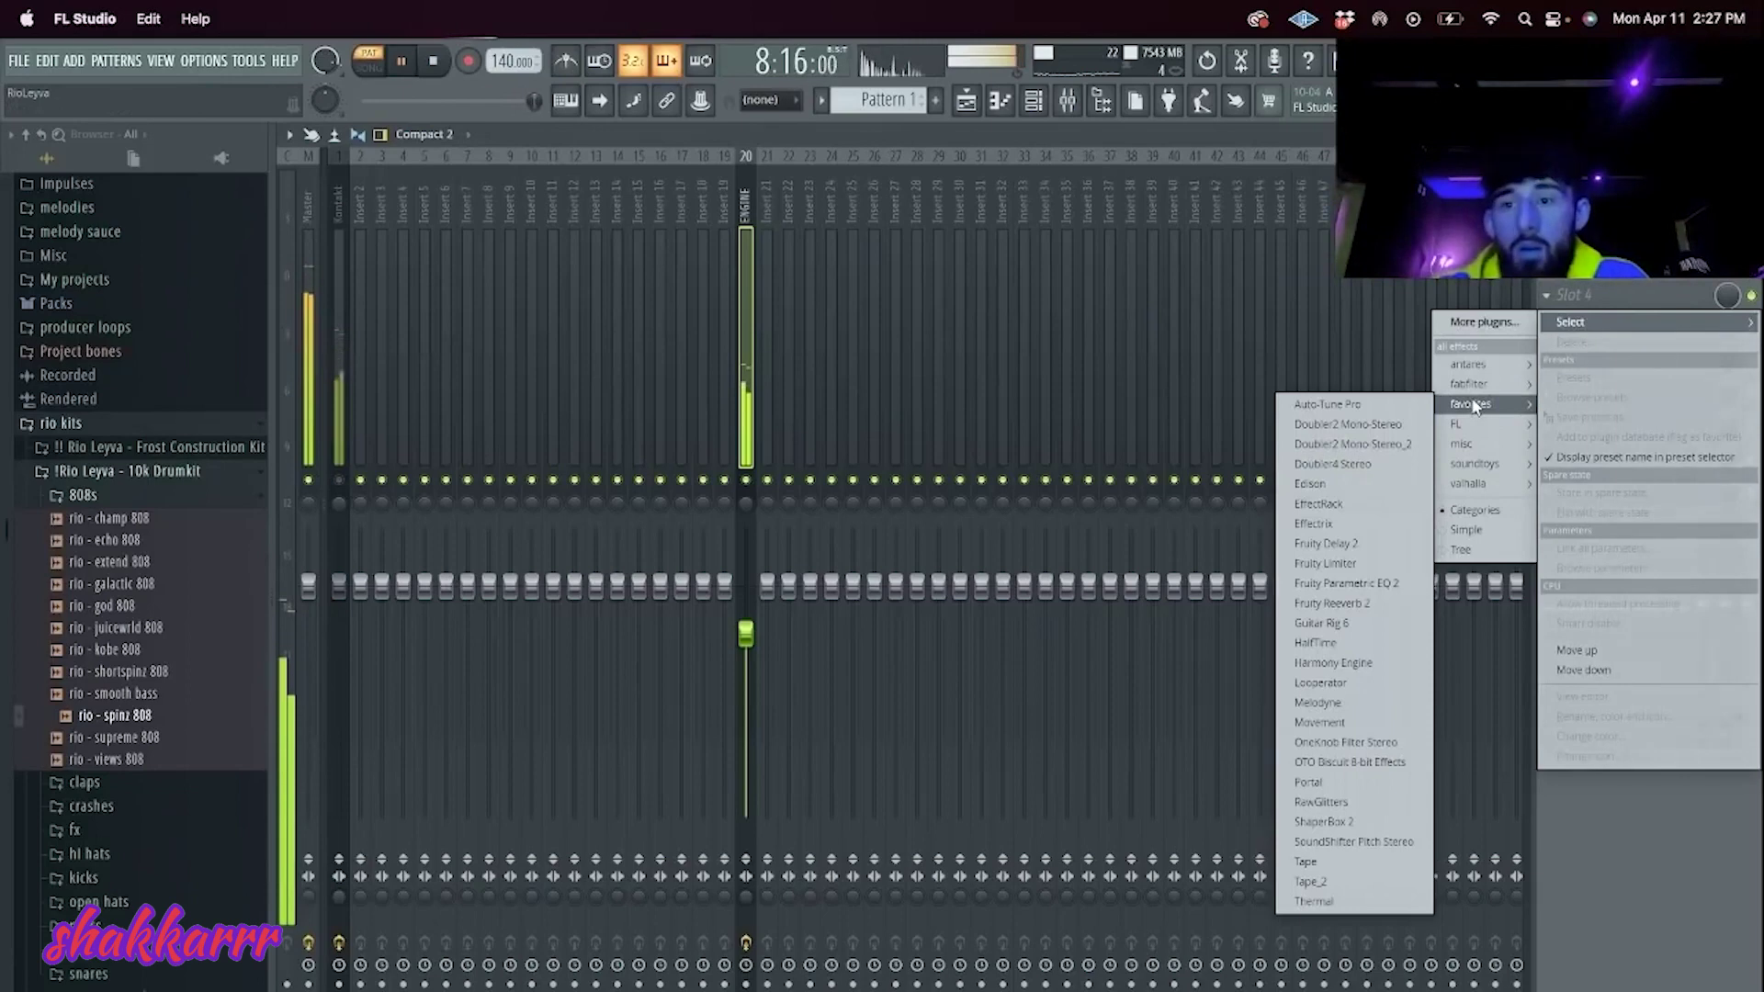
{"action": "left_click", "coordinate": [1351, 764]}
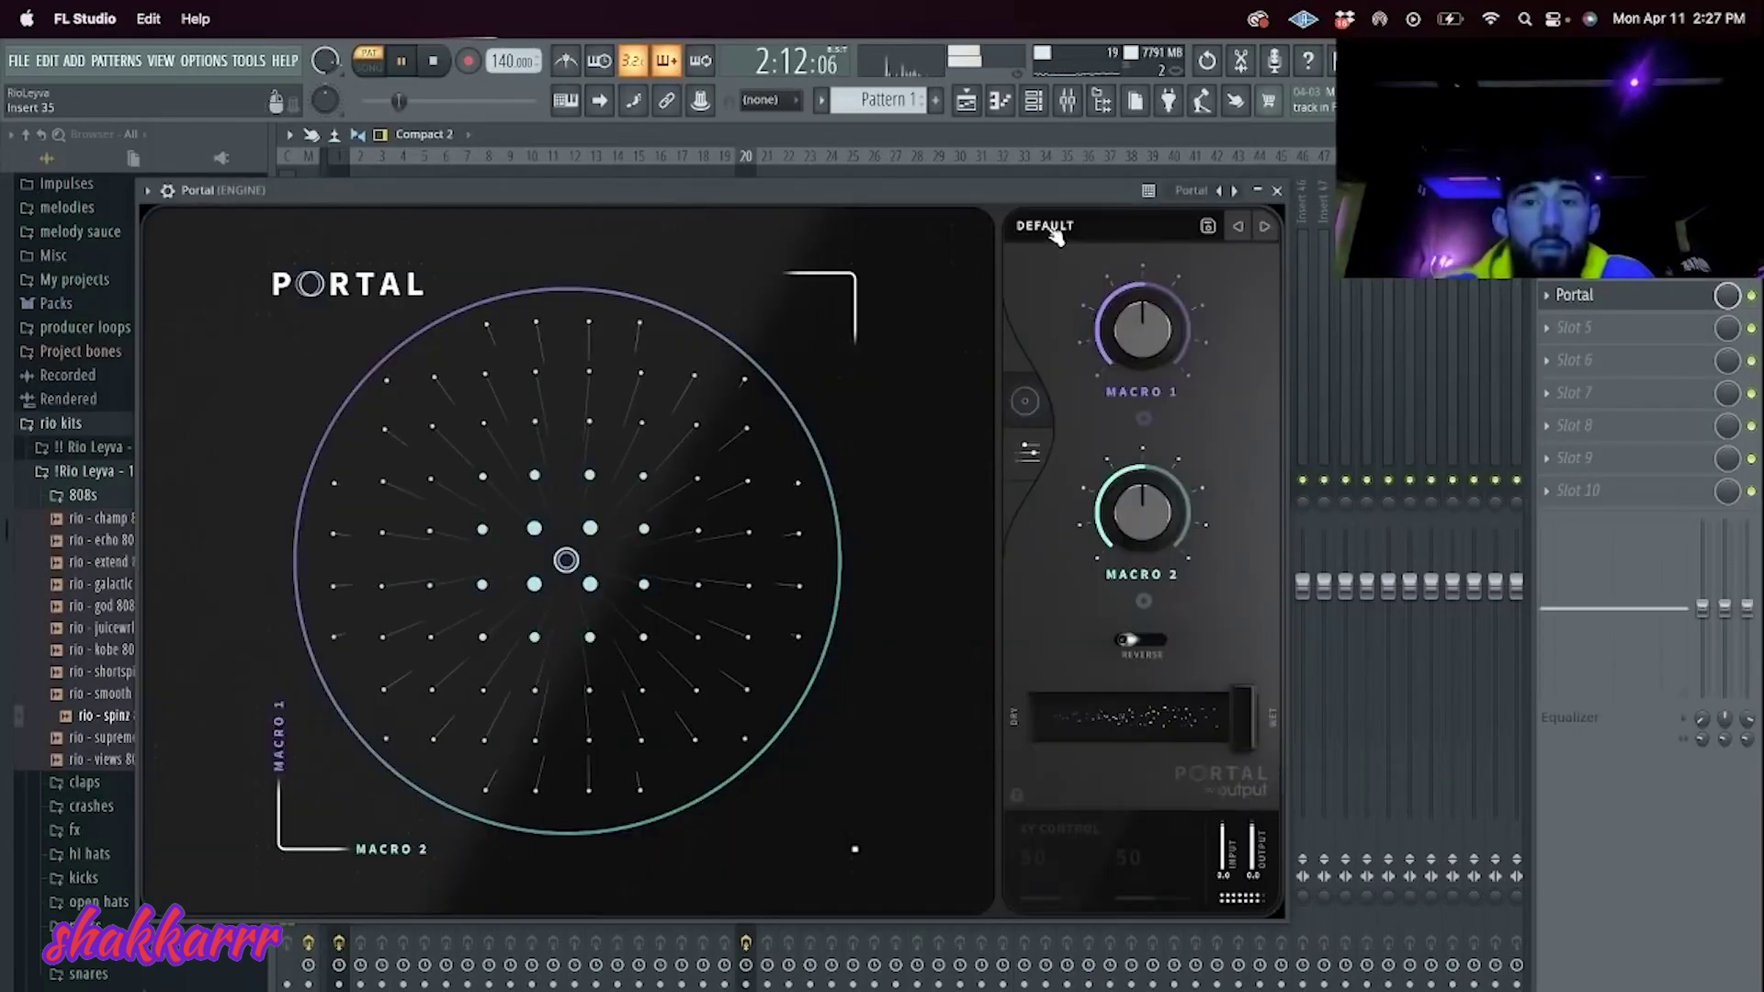
Step: Load Circa from the Portal preset browser and audition its neighbouring presets through Ethreal, Ketamine, Mirror, Particles and Pitcha
{"action": "left_click", "coordinate": [1044, 225]}
{"action": "left_click", "coordinate": [372, 675]}
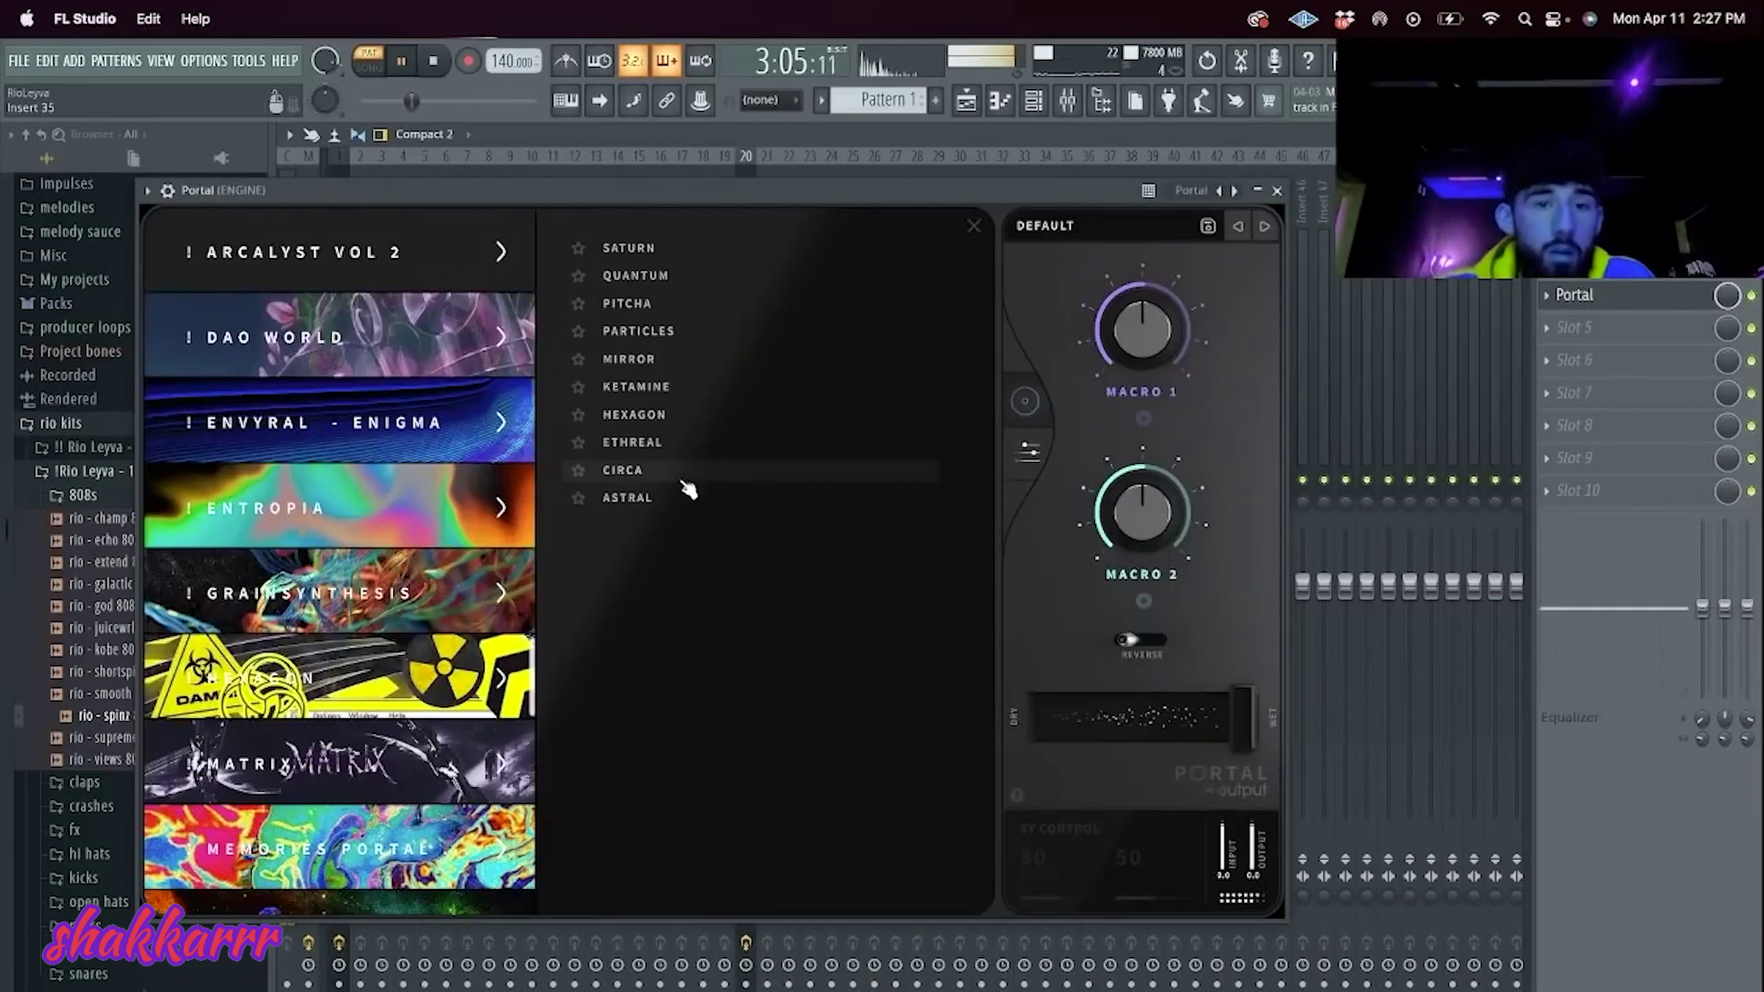
{"action": "left_click", "coordinate": [682, 484]}
{"action": "left_click", "coordinate": [1237, 225]}
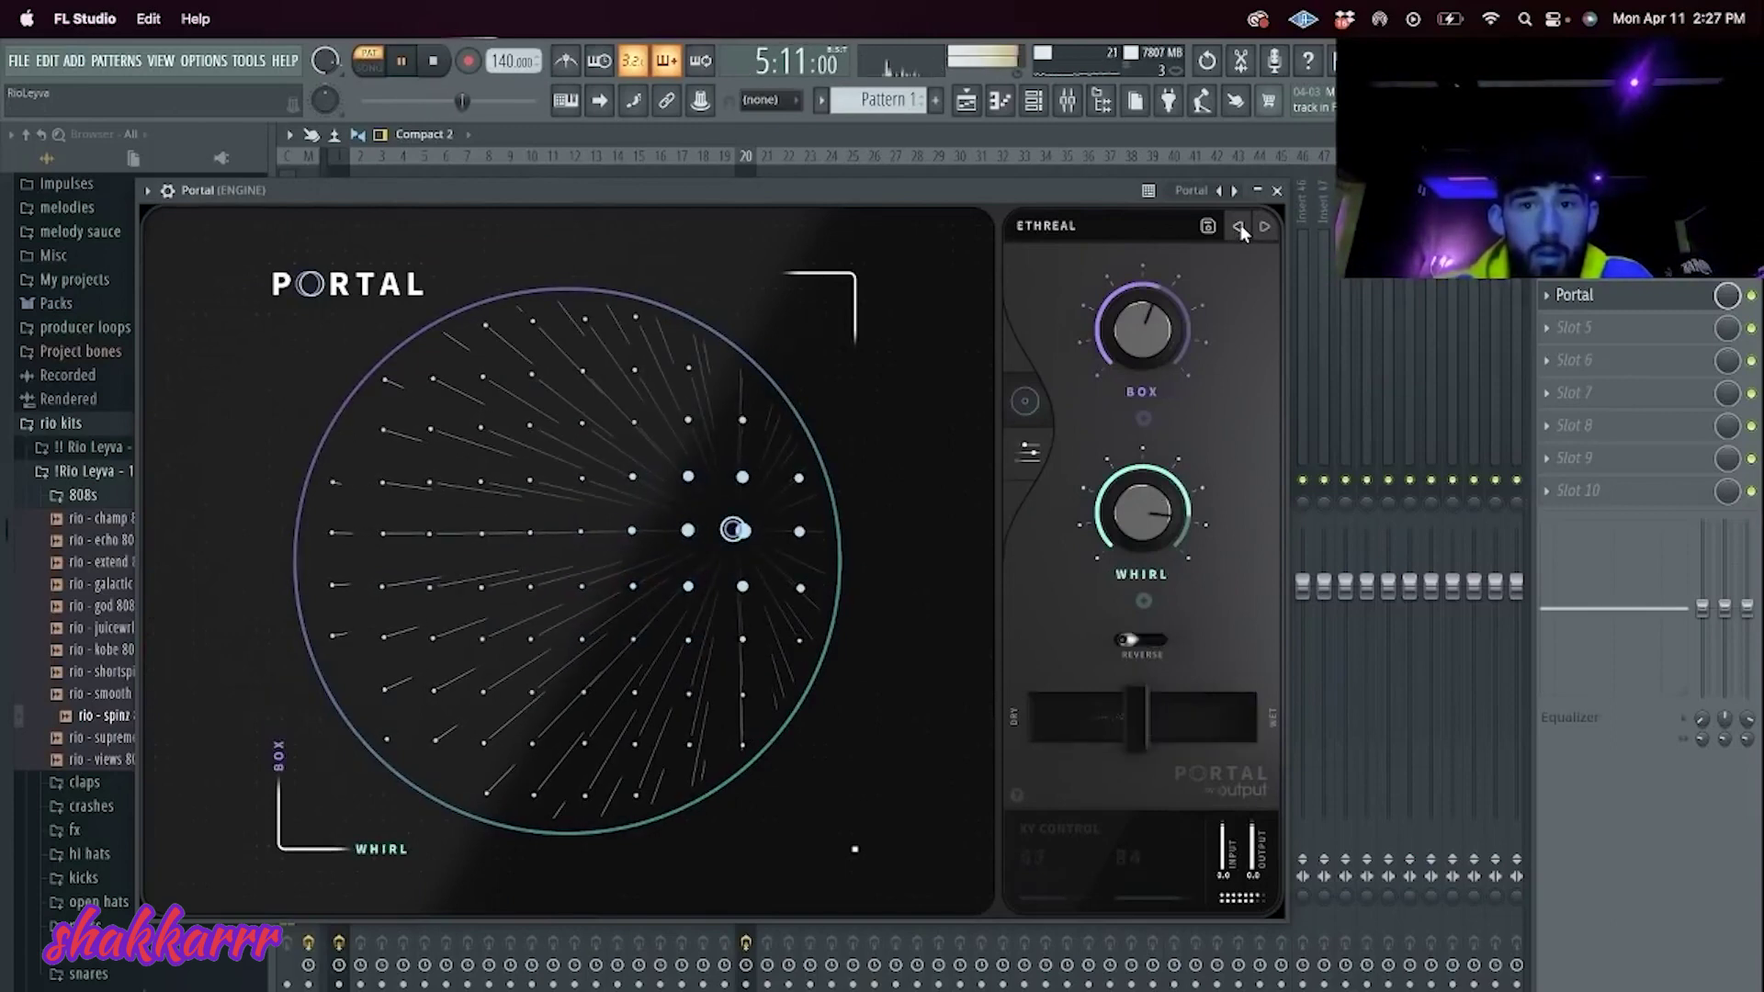
{"action": "left_click", "coordinate": [1238, 225]}
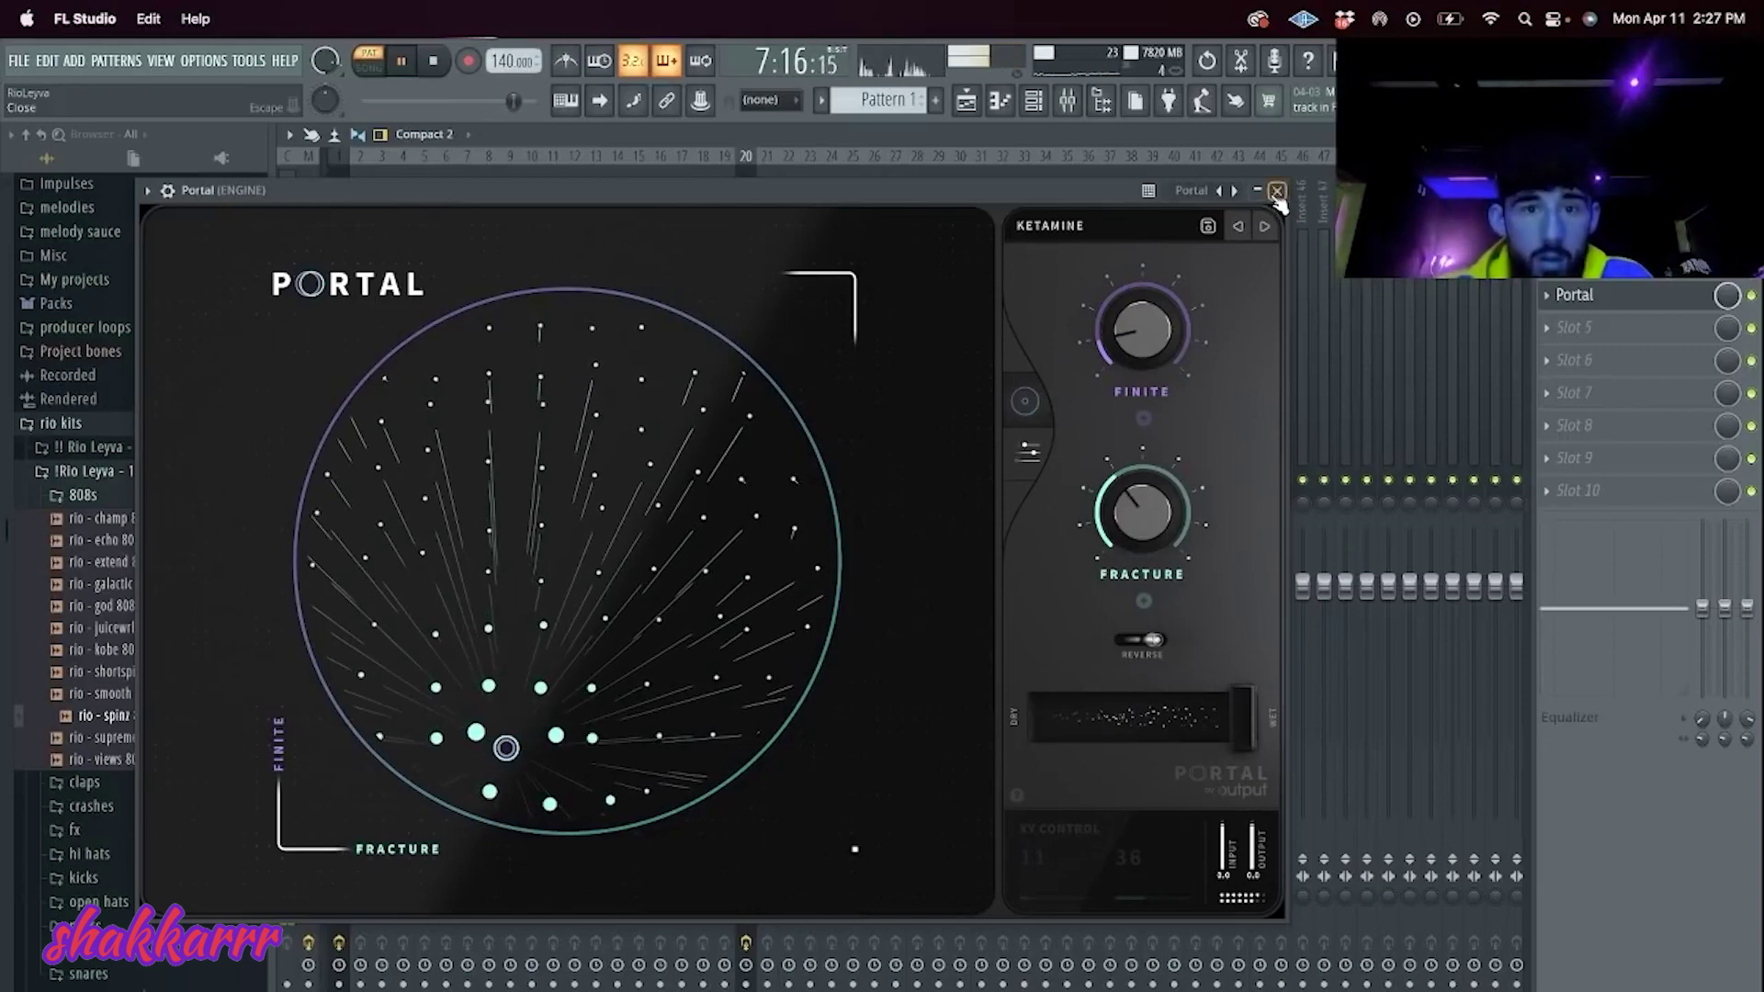
{"action": "left_click", "coordinate": [1239, 225]}
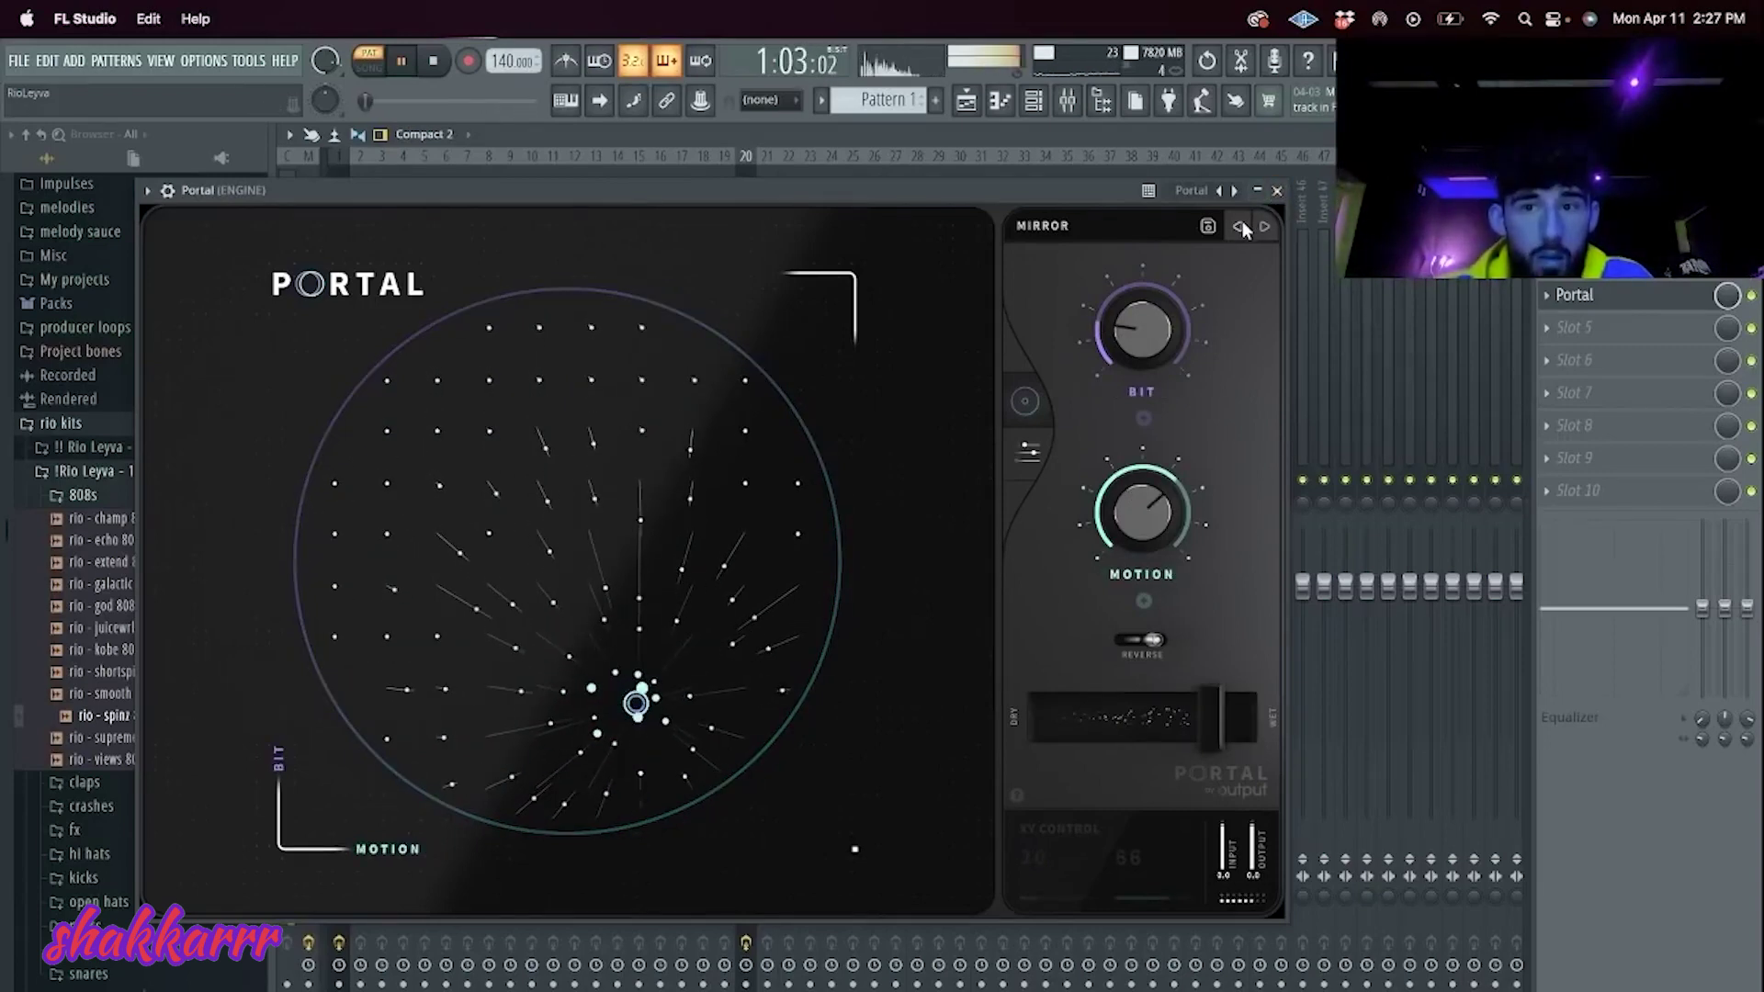
{"action": "left_click", "coordinate": [1238, 224]}
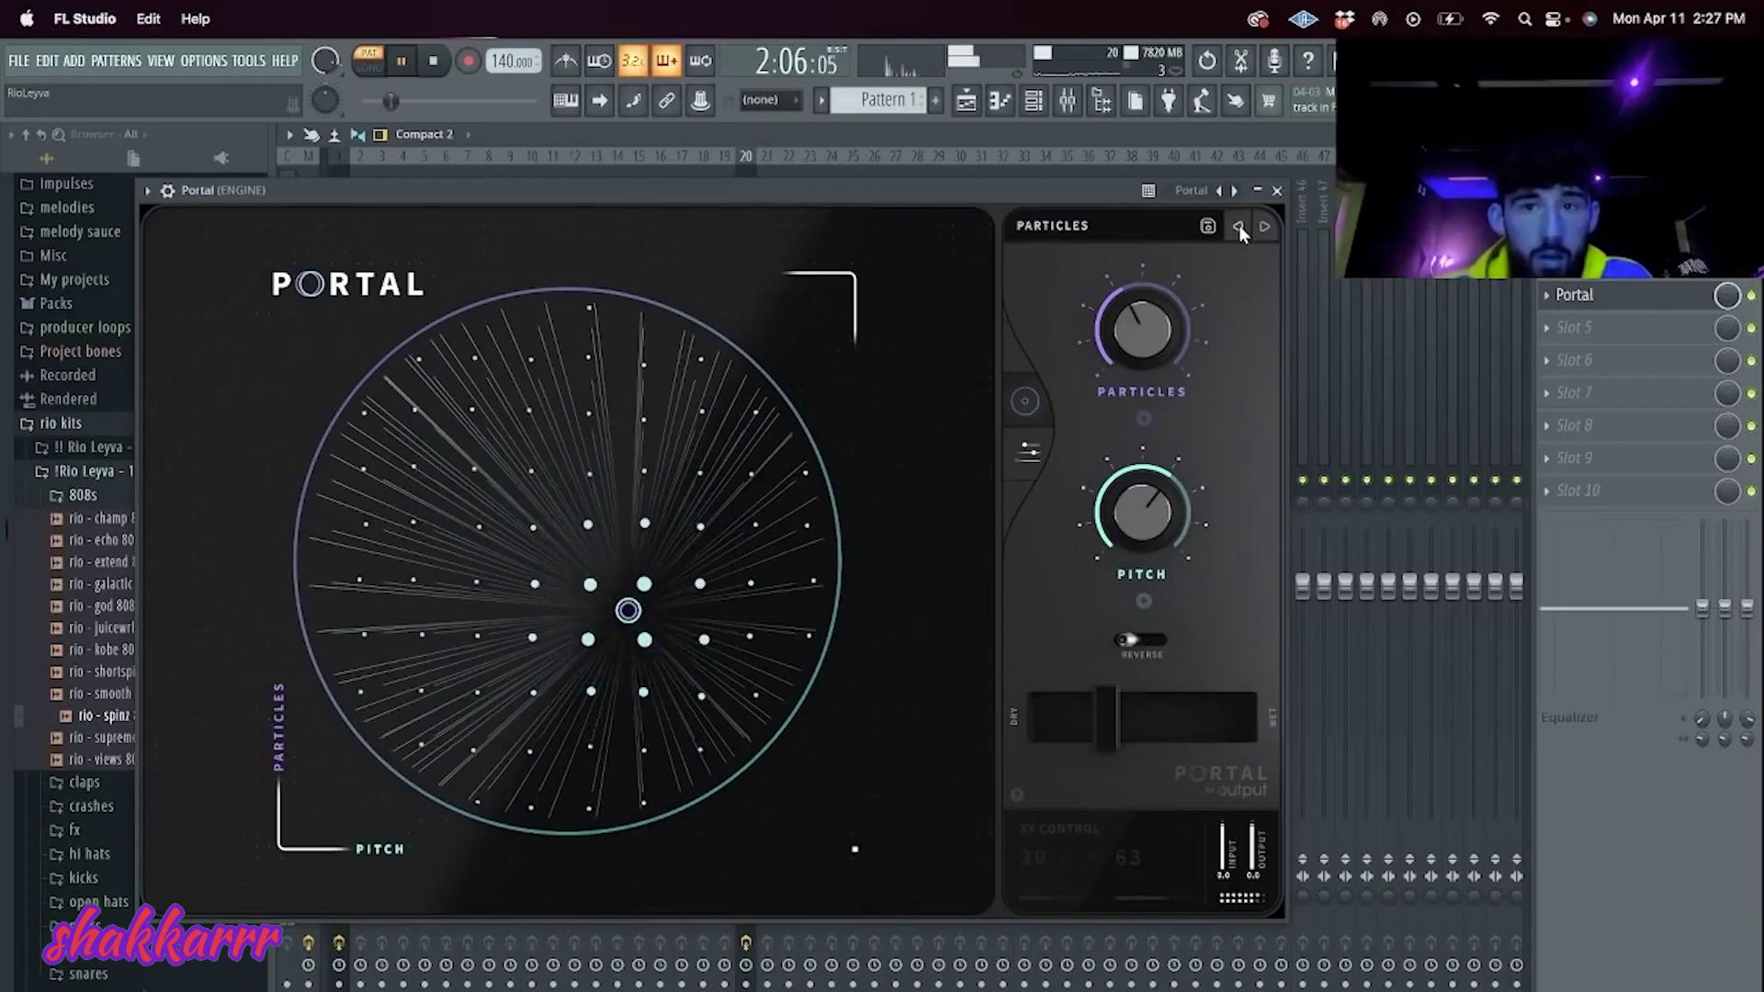
{"action": "left_click", "coordinate": [1238, 224]}
Step: Try the Outrageous and Smoothie presets in Portal, load Lightswitch and close the plugin window
{"action": "left_click", "coordinate": [1126, 226]}
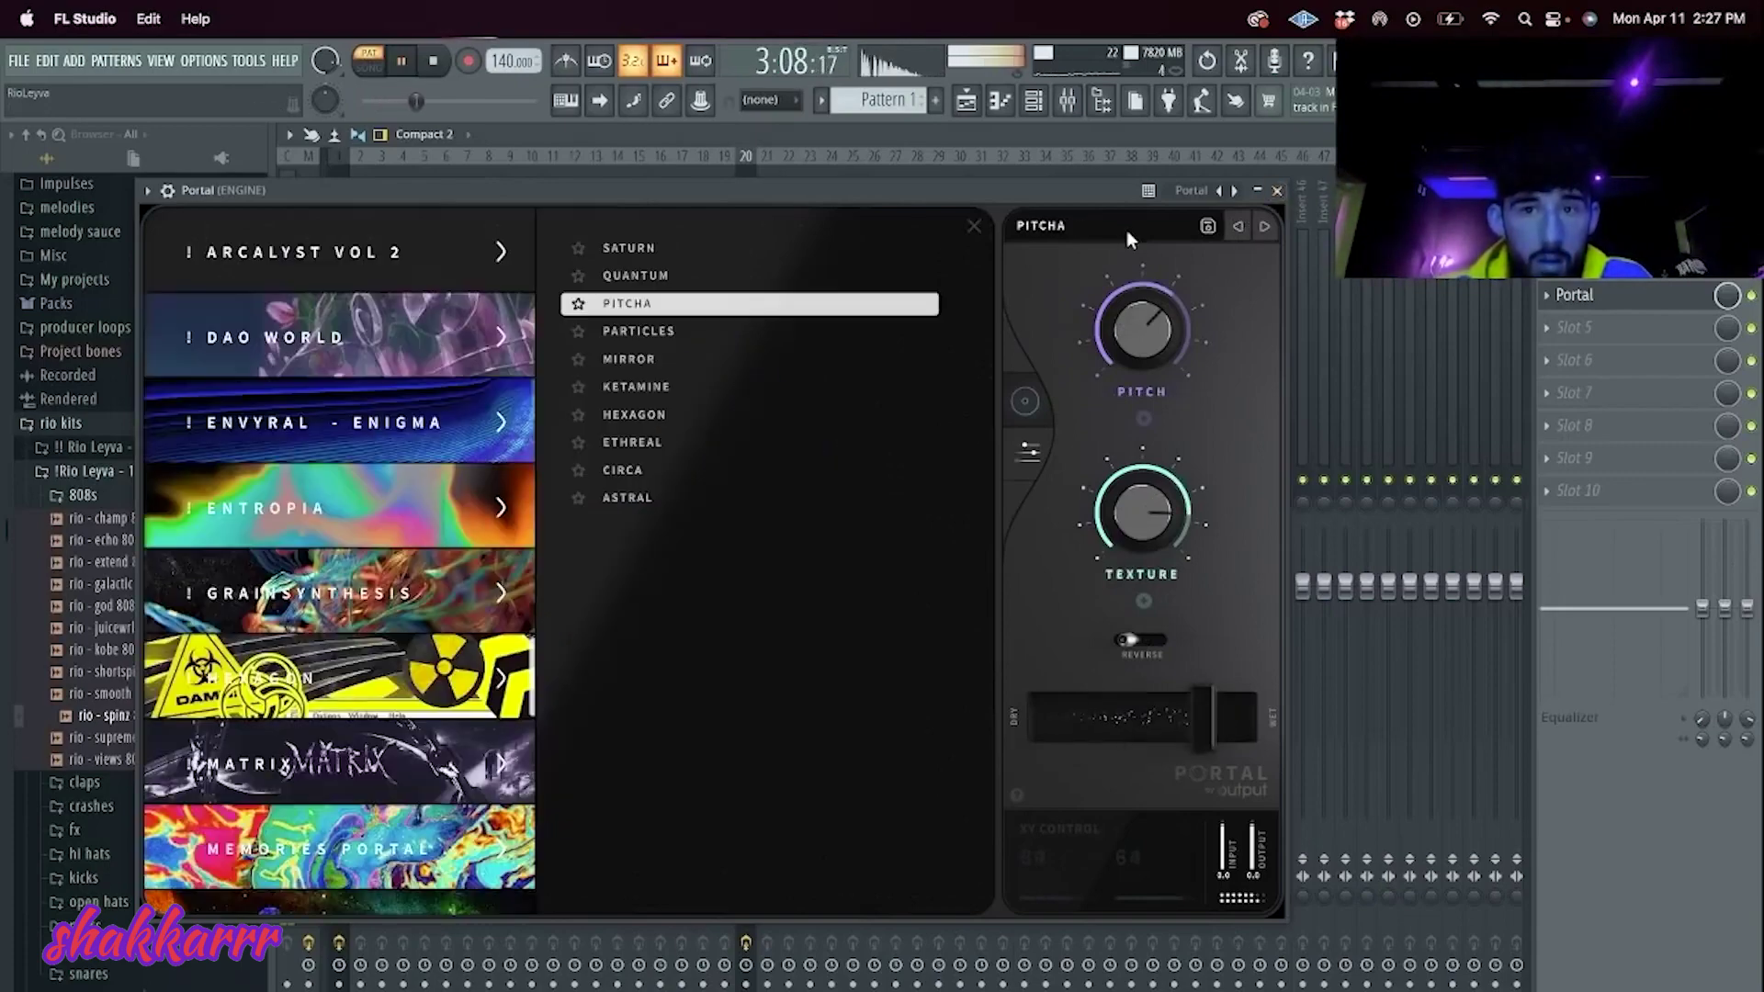
{"action": "left_click", "coordinate": [720, 387]}
{"action": "left_click", "coordinate": [1127, 226]}
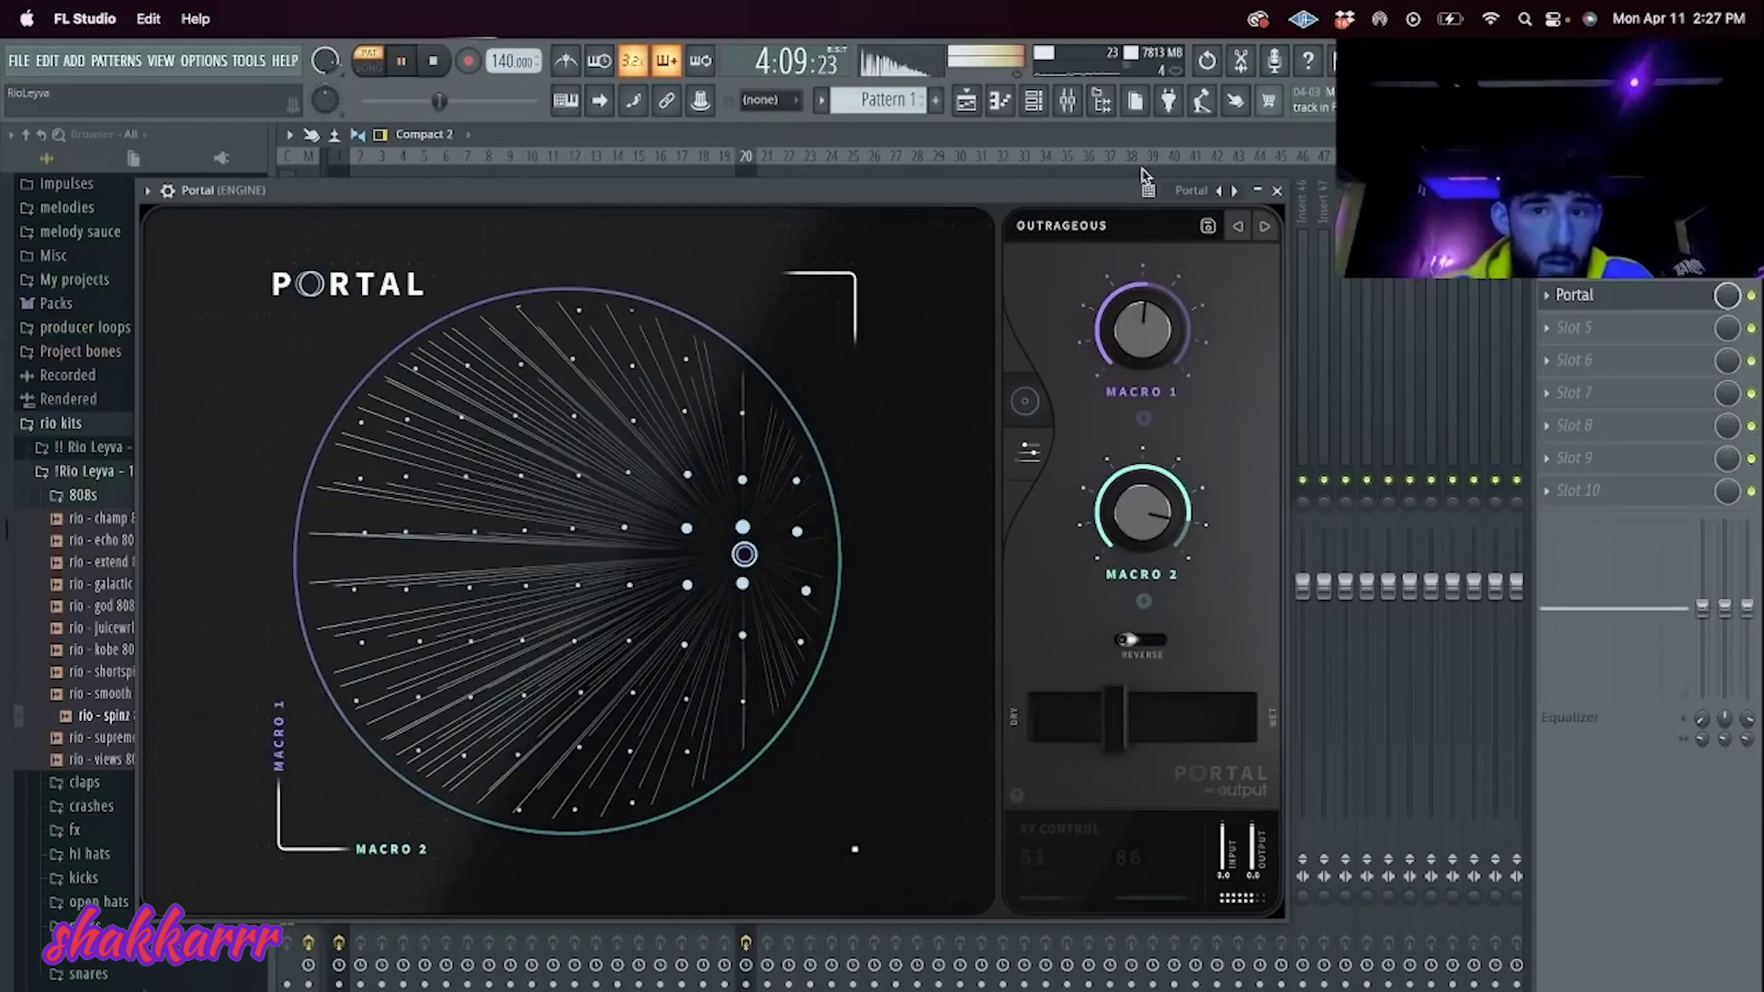
{"action": "left_click", "coordinate": [1238, 225]}
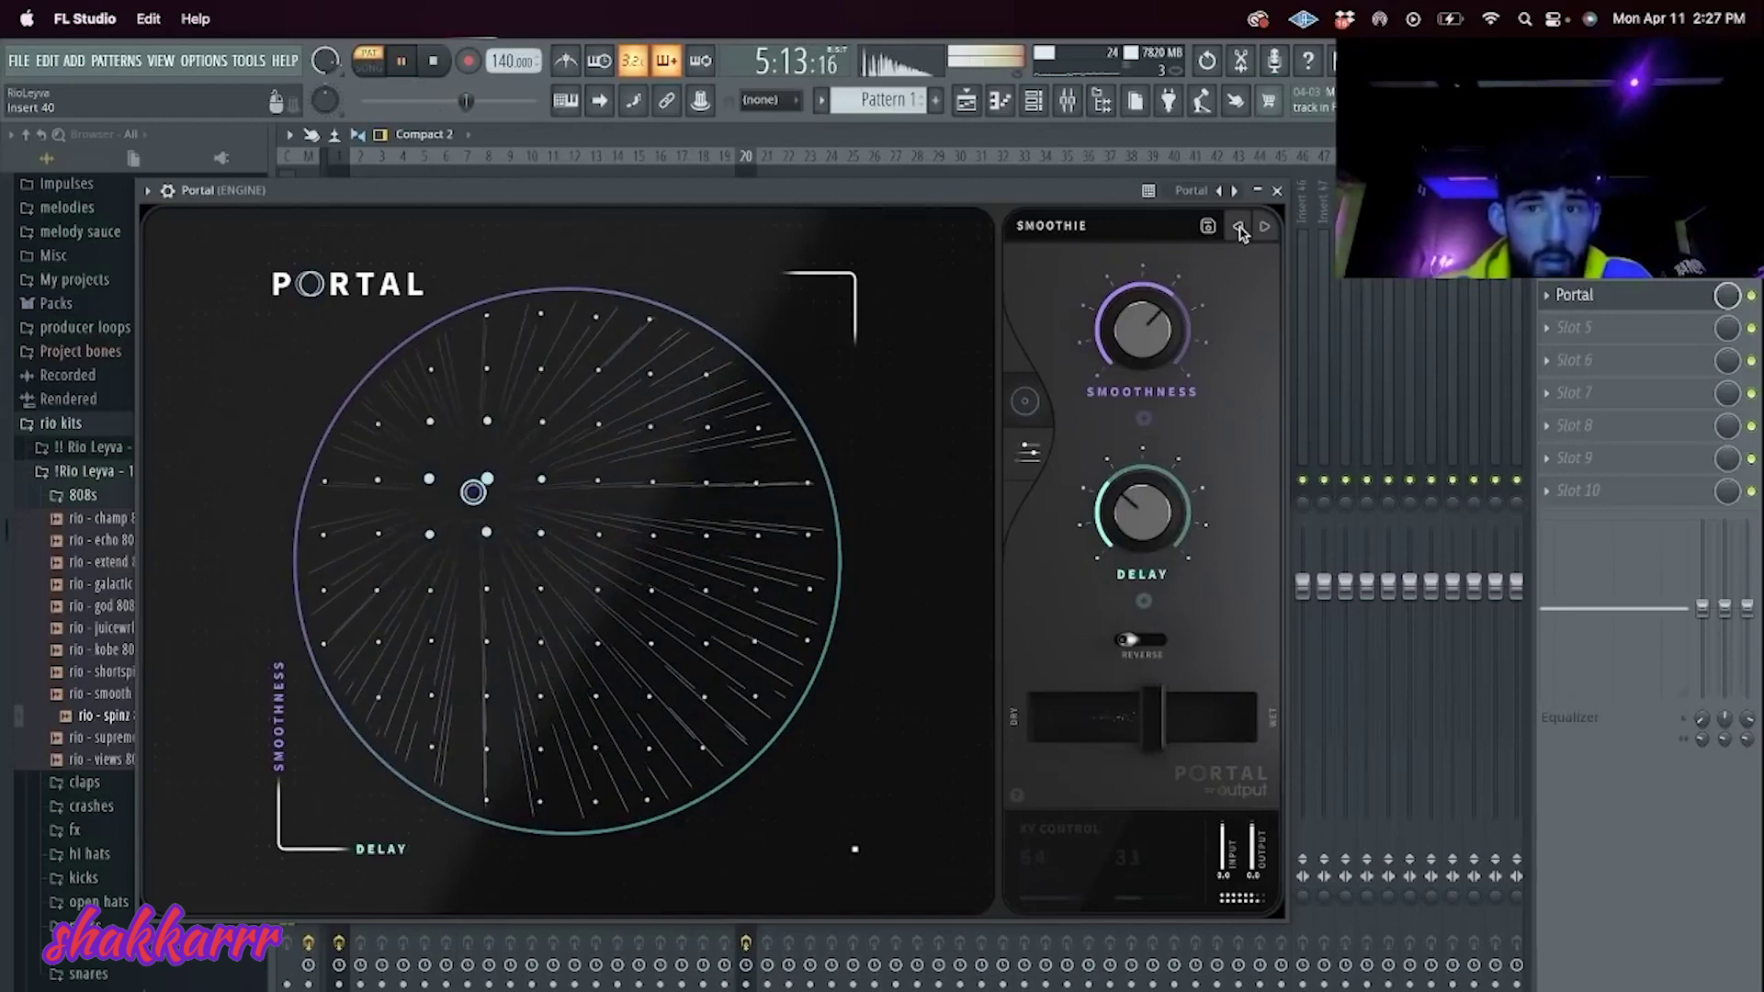
{"action": "left_click", "coordinate": [1238, 227]}
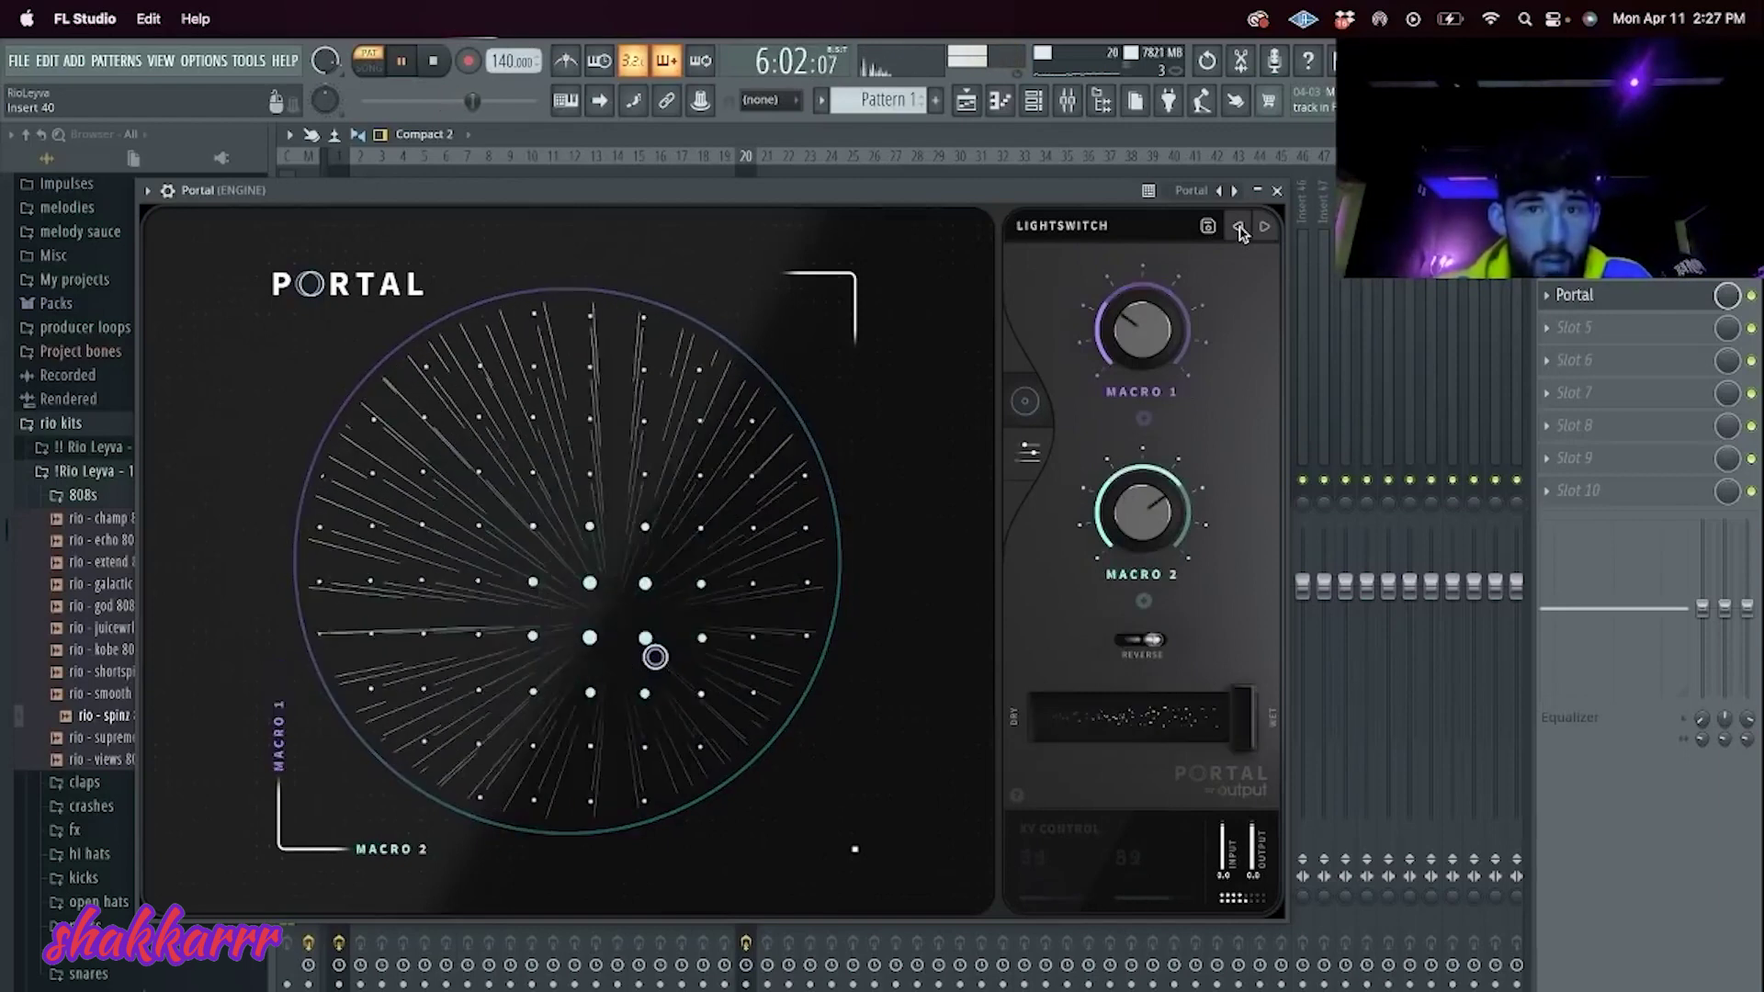
{"action": "left_click", "coordinate": [1278, 191]}
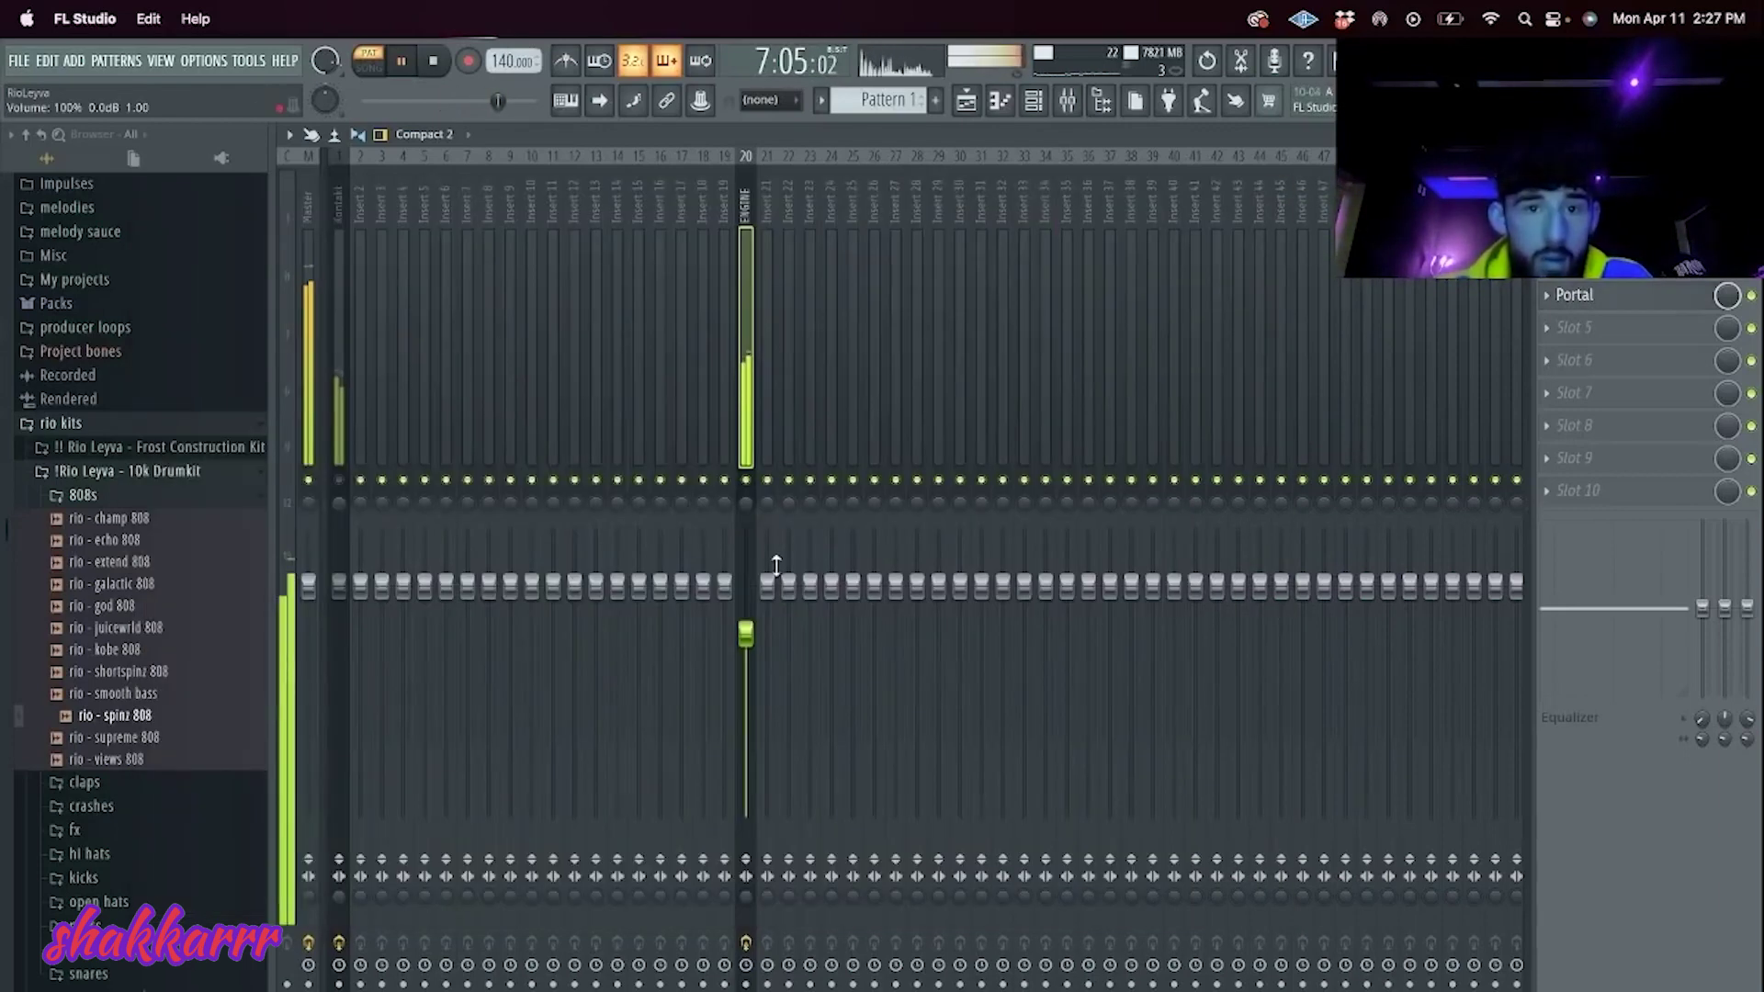
Step: Lower the ENGINE track's mixer volume slightly and show the channel rack
{"action": "left_click", "coordinate": [1548, 296]}
{"action": "left_click", "coordinate": [1053, 254]}
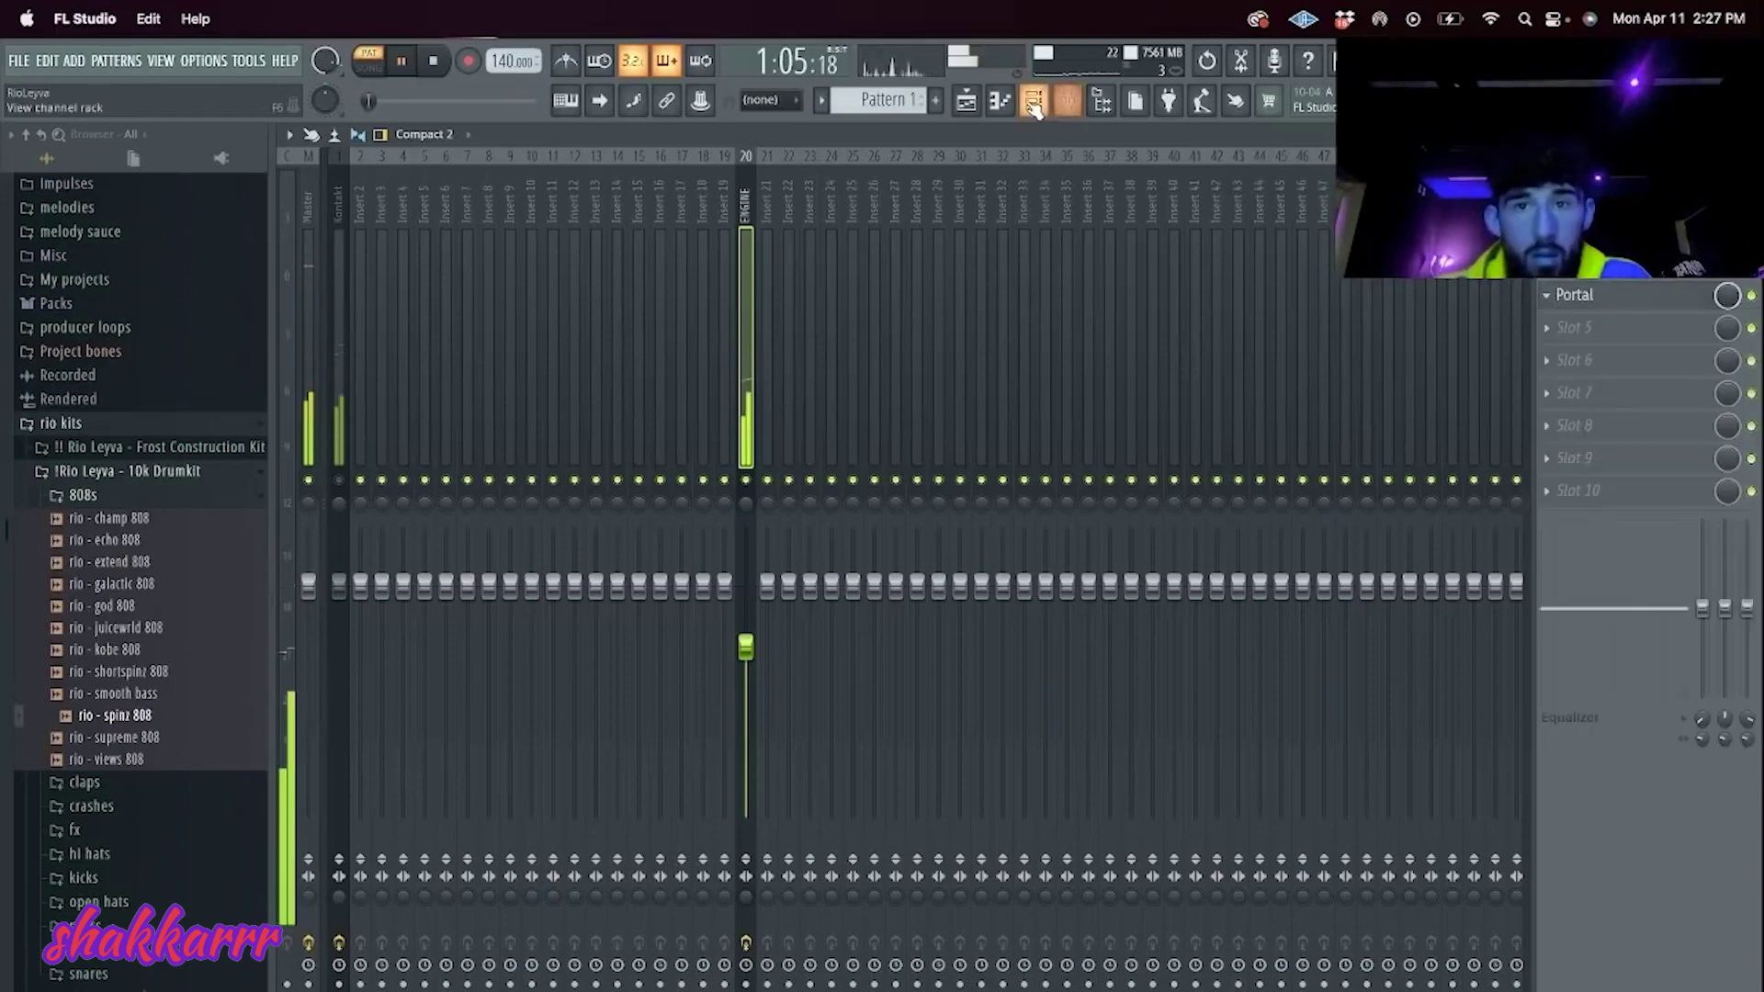
{"action": "key", "text": "F6"}
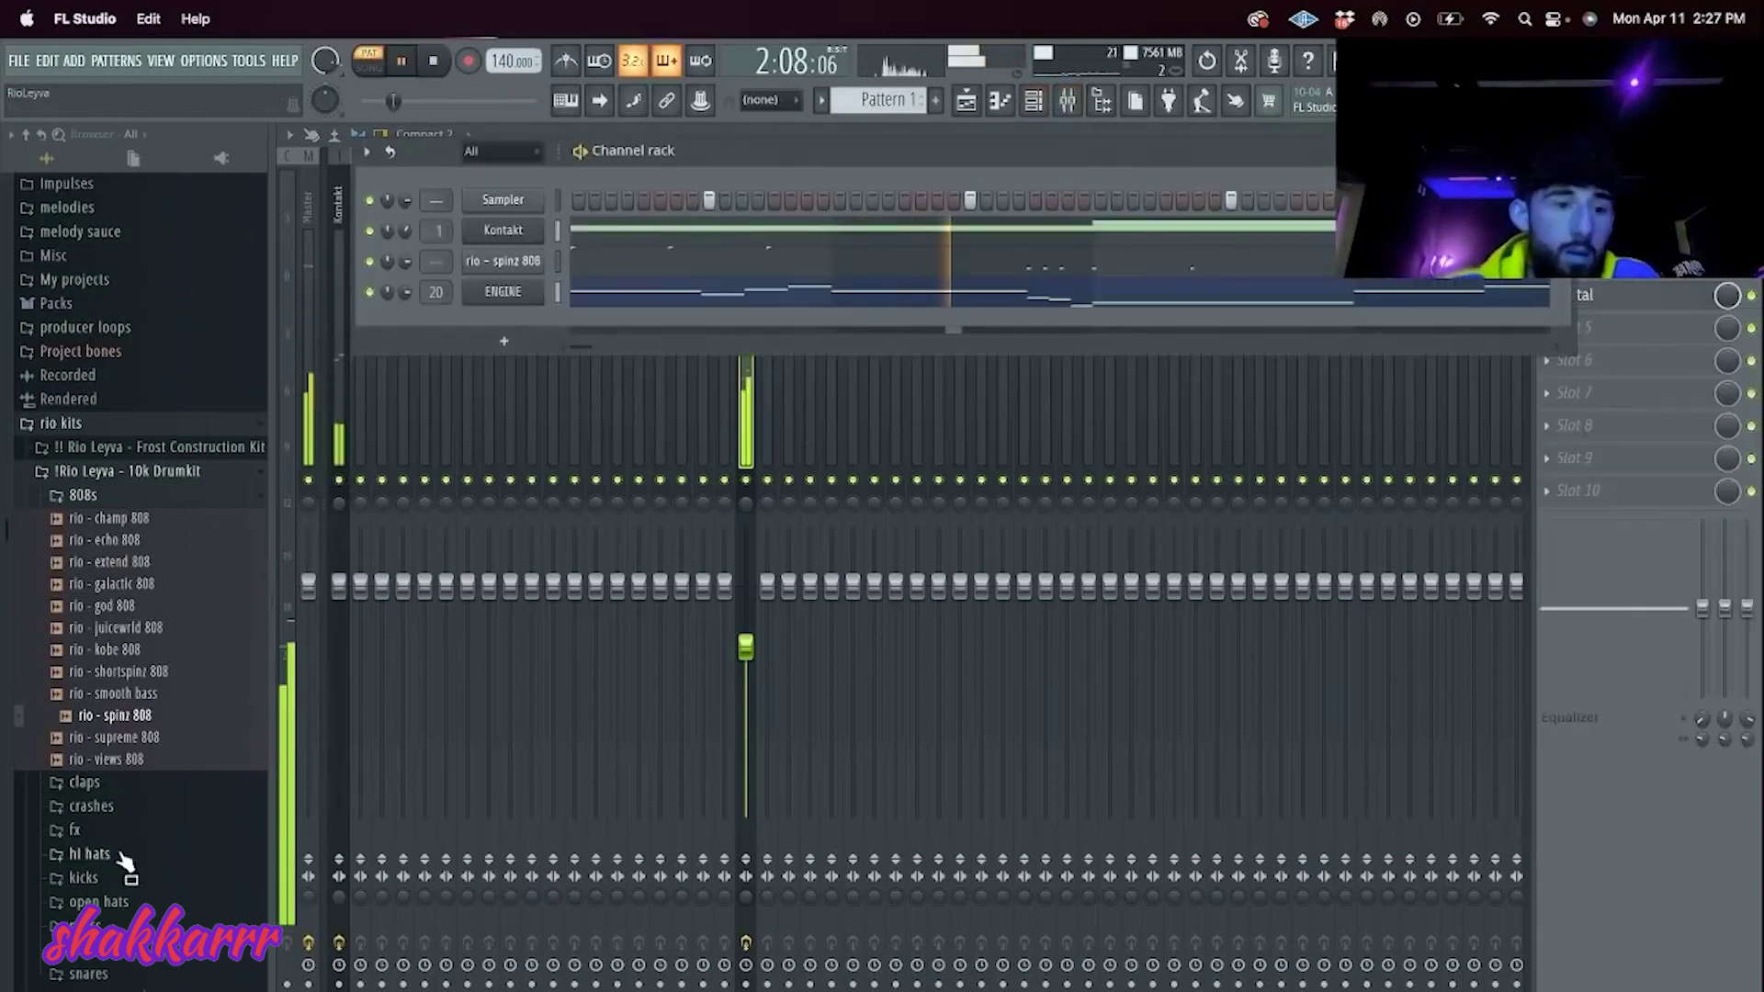
Step: Add the rio - hit hi hat sample from the hi hats folder to the channel rack and open its piano roll
{"action": "left_click", "coordinate": [89, 853]}
{"action": "left_click_drag", "start_coordinate": [115, 898], "coordinate": [563, 414]}
{"action": "left_click_drag", "start_coordinate": [527, 299], "coordinate": [531, 304]}
{"action": "right_click", "coordinate": [546, 307]}
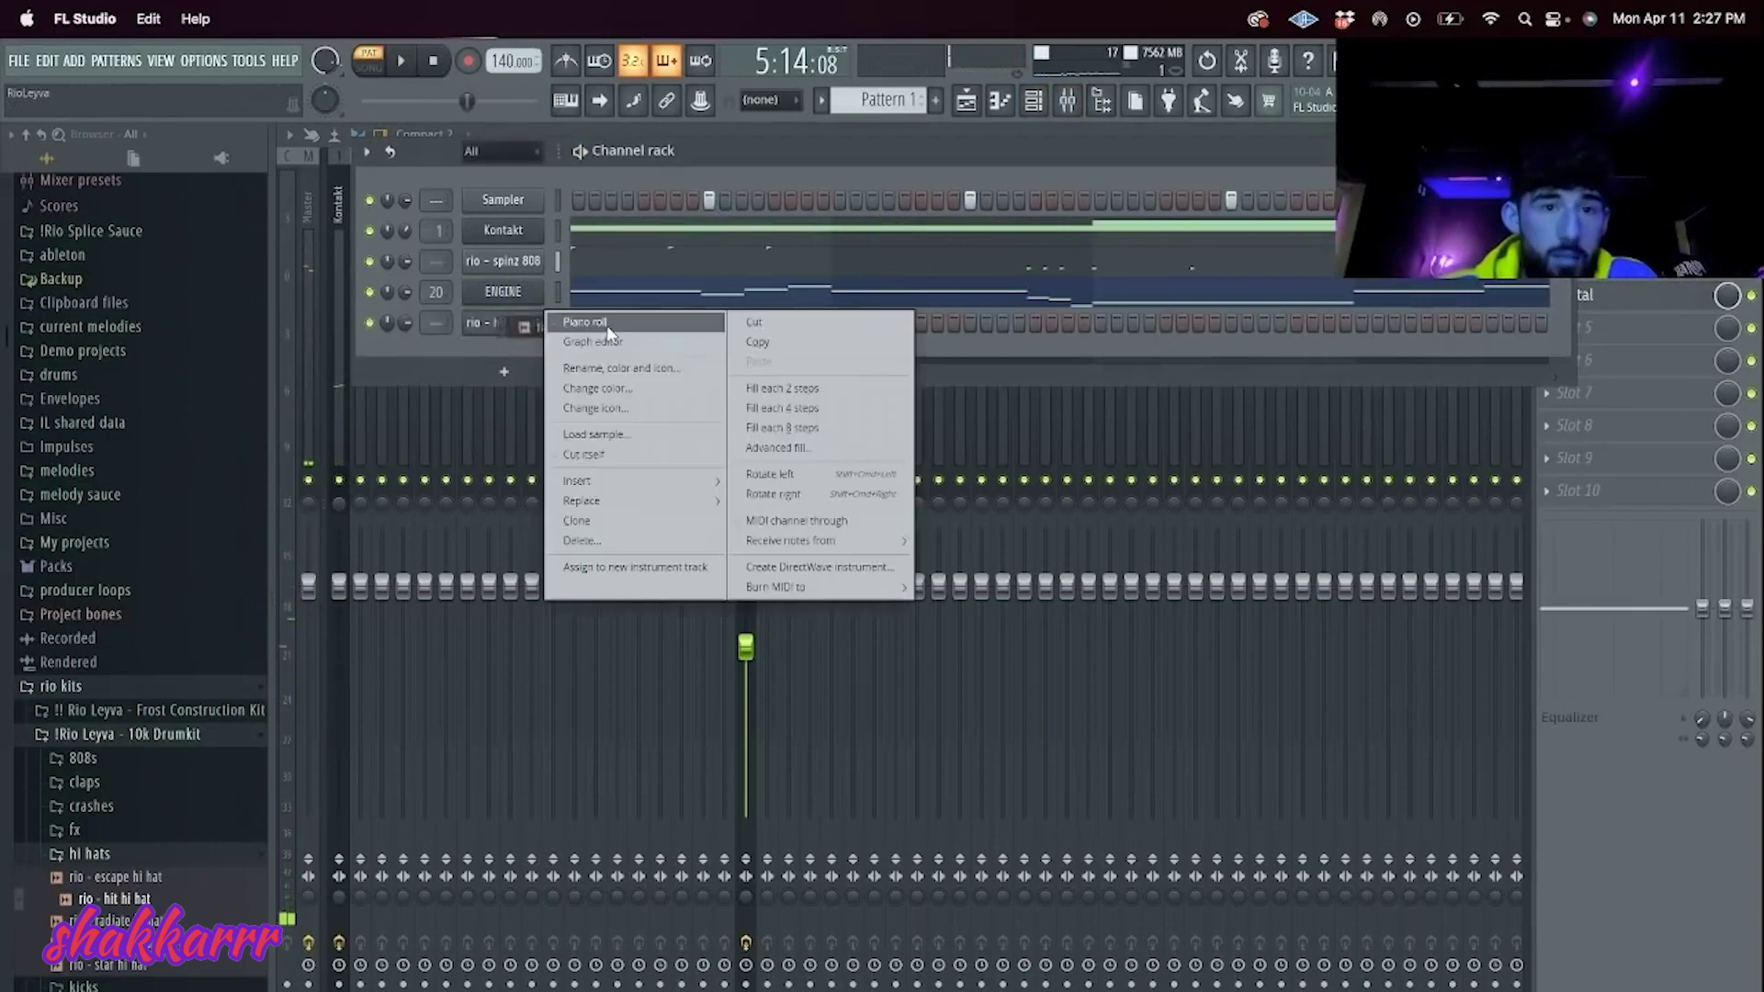
{"action": "left_click", "coordinate": [588, 323]}
{"action": "scroll", "coordinate": [819, 178], "scroll_direction": "up", "scroll_amount": 3}
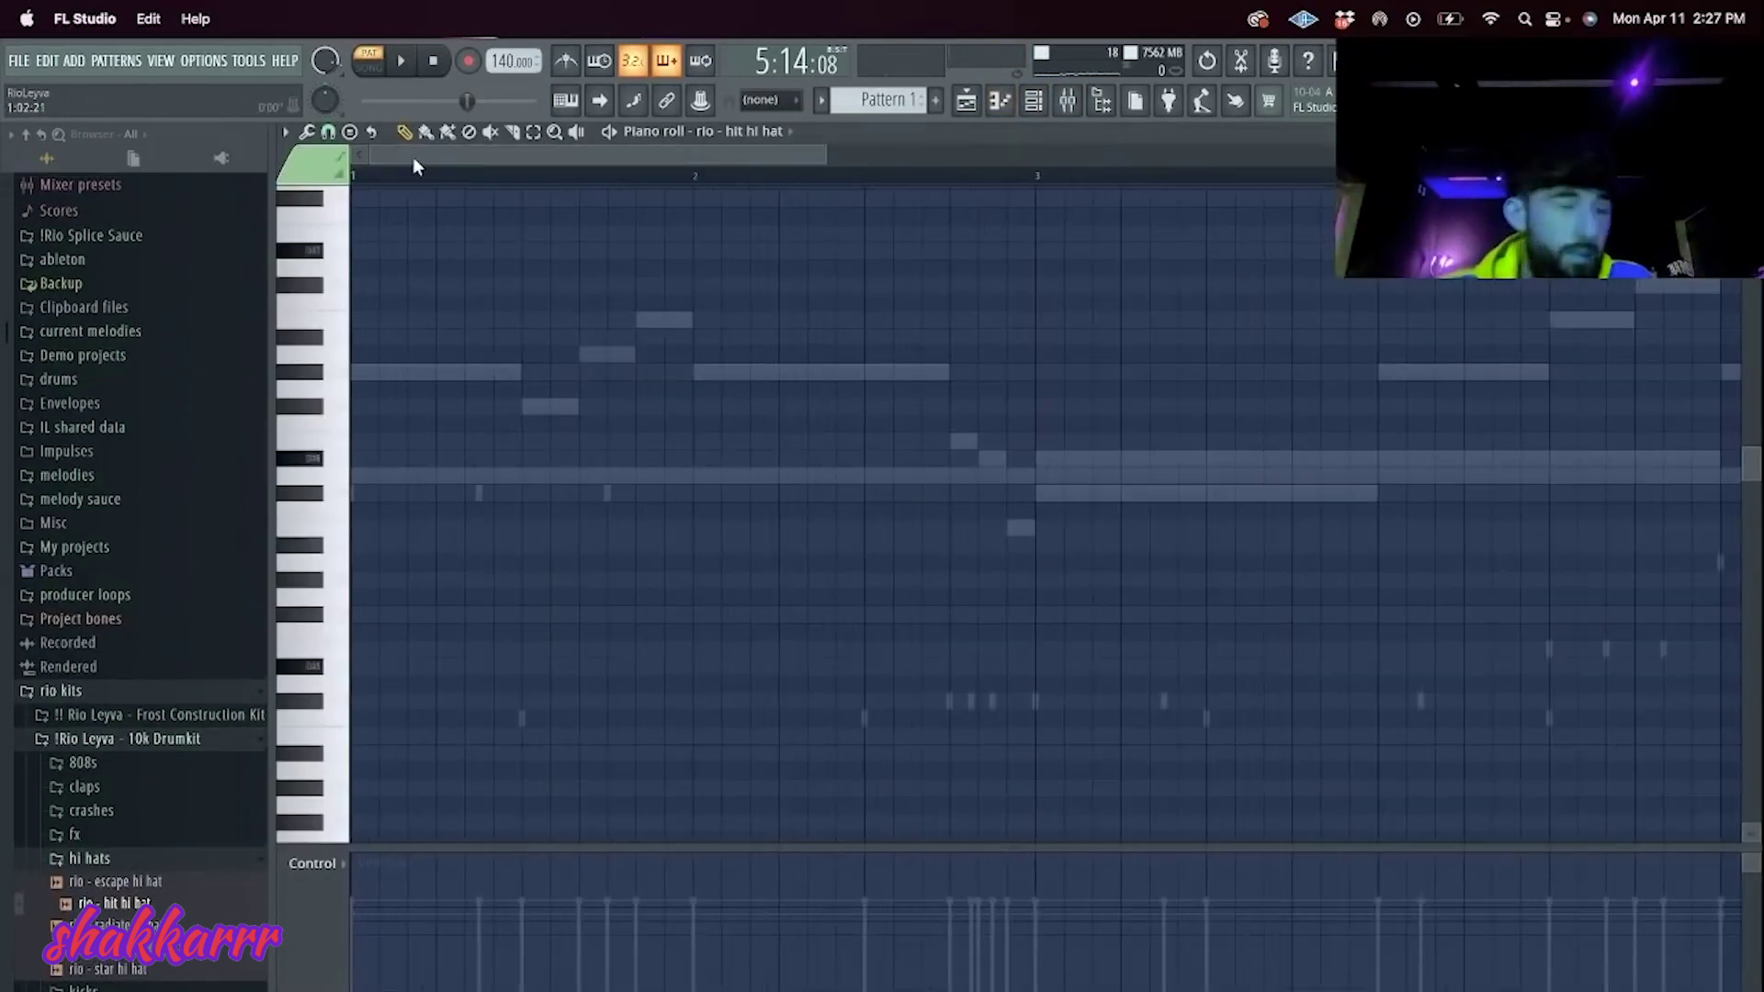
Step: Place a half-bar C5 hi-hat note at the start of bar 1
{"action": "left_click", "coordinate": [328, 132]}
{"action": "left_click", "coordinate": [371, 293]}
{"action": "left_click_drag", "start_coordinate": [366, 473], "coordinate": [372, 493]}
{"action": "right_click", "coordinate": [439, 493]}
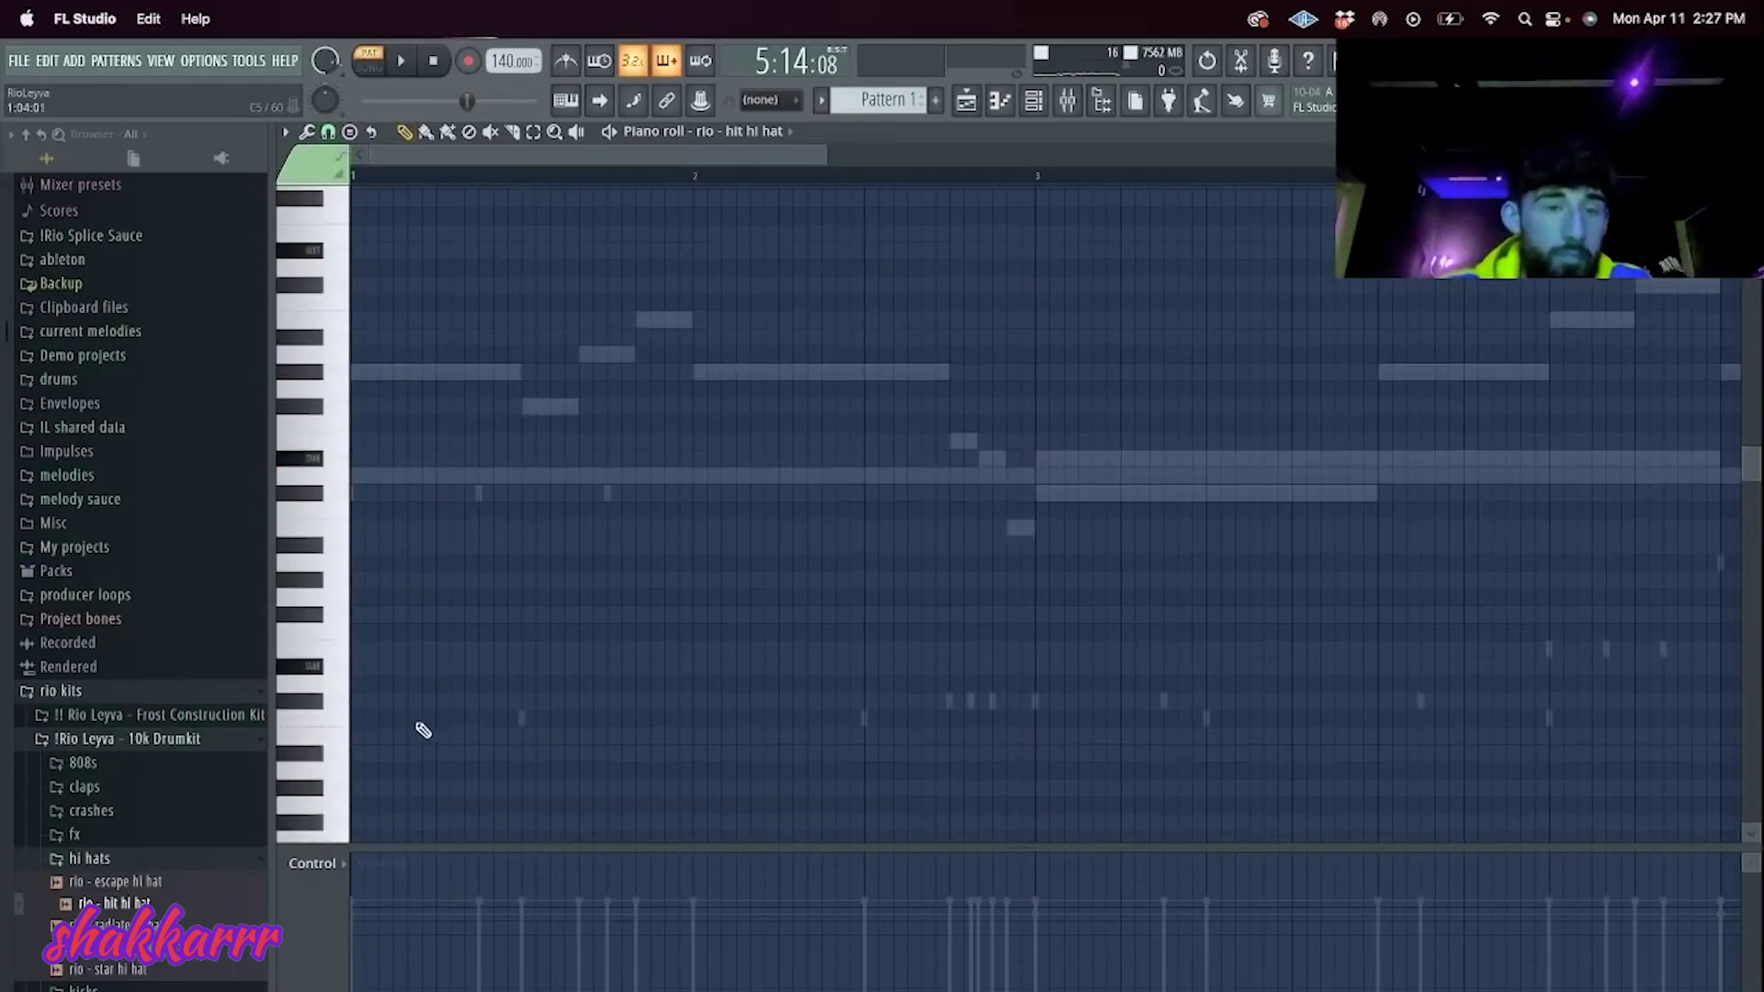
{"action": "left_click", "coordinate": [419, 722]}
Step: Set the hi-hat channel's echo delay feedback to 115%, audition it and return to the piano roll
{"action": "left_click", "coordinate": [1033, 101]}
{"action": "left_click", "coordinate": [503, 323]}
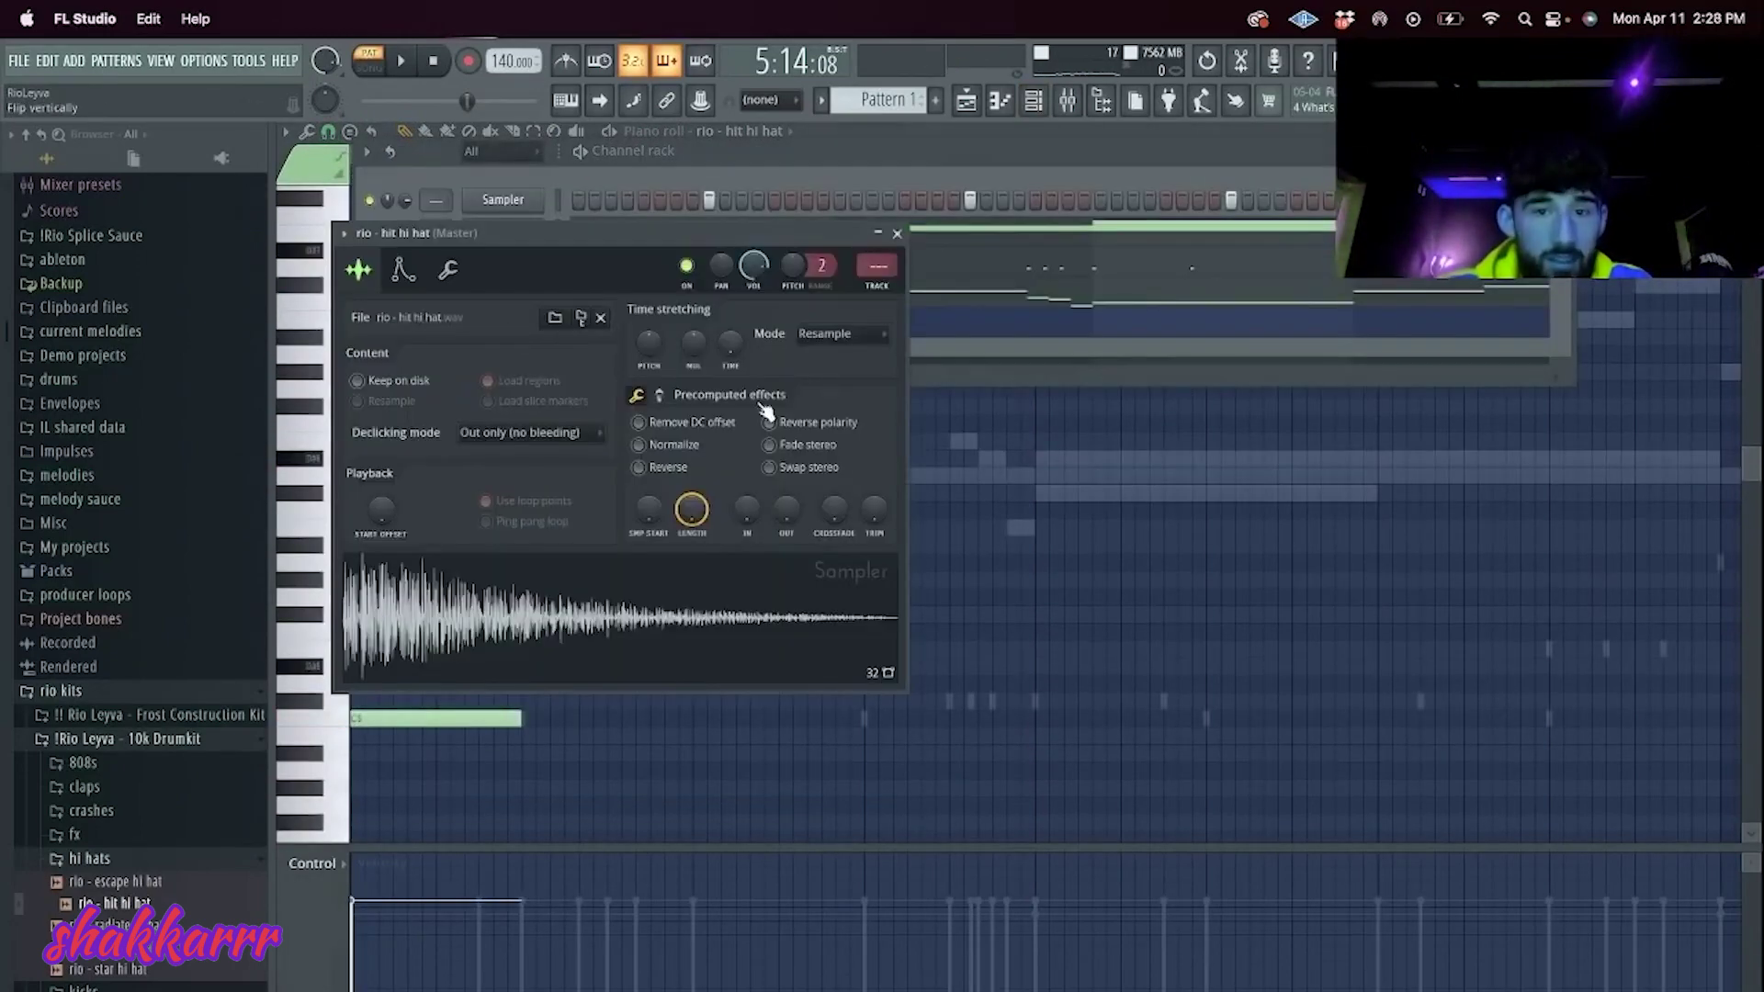
{"action": "left_click", "coordinate": [454, 269]}
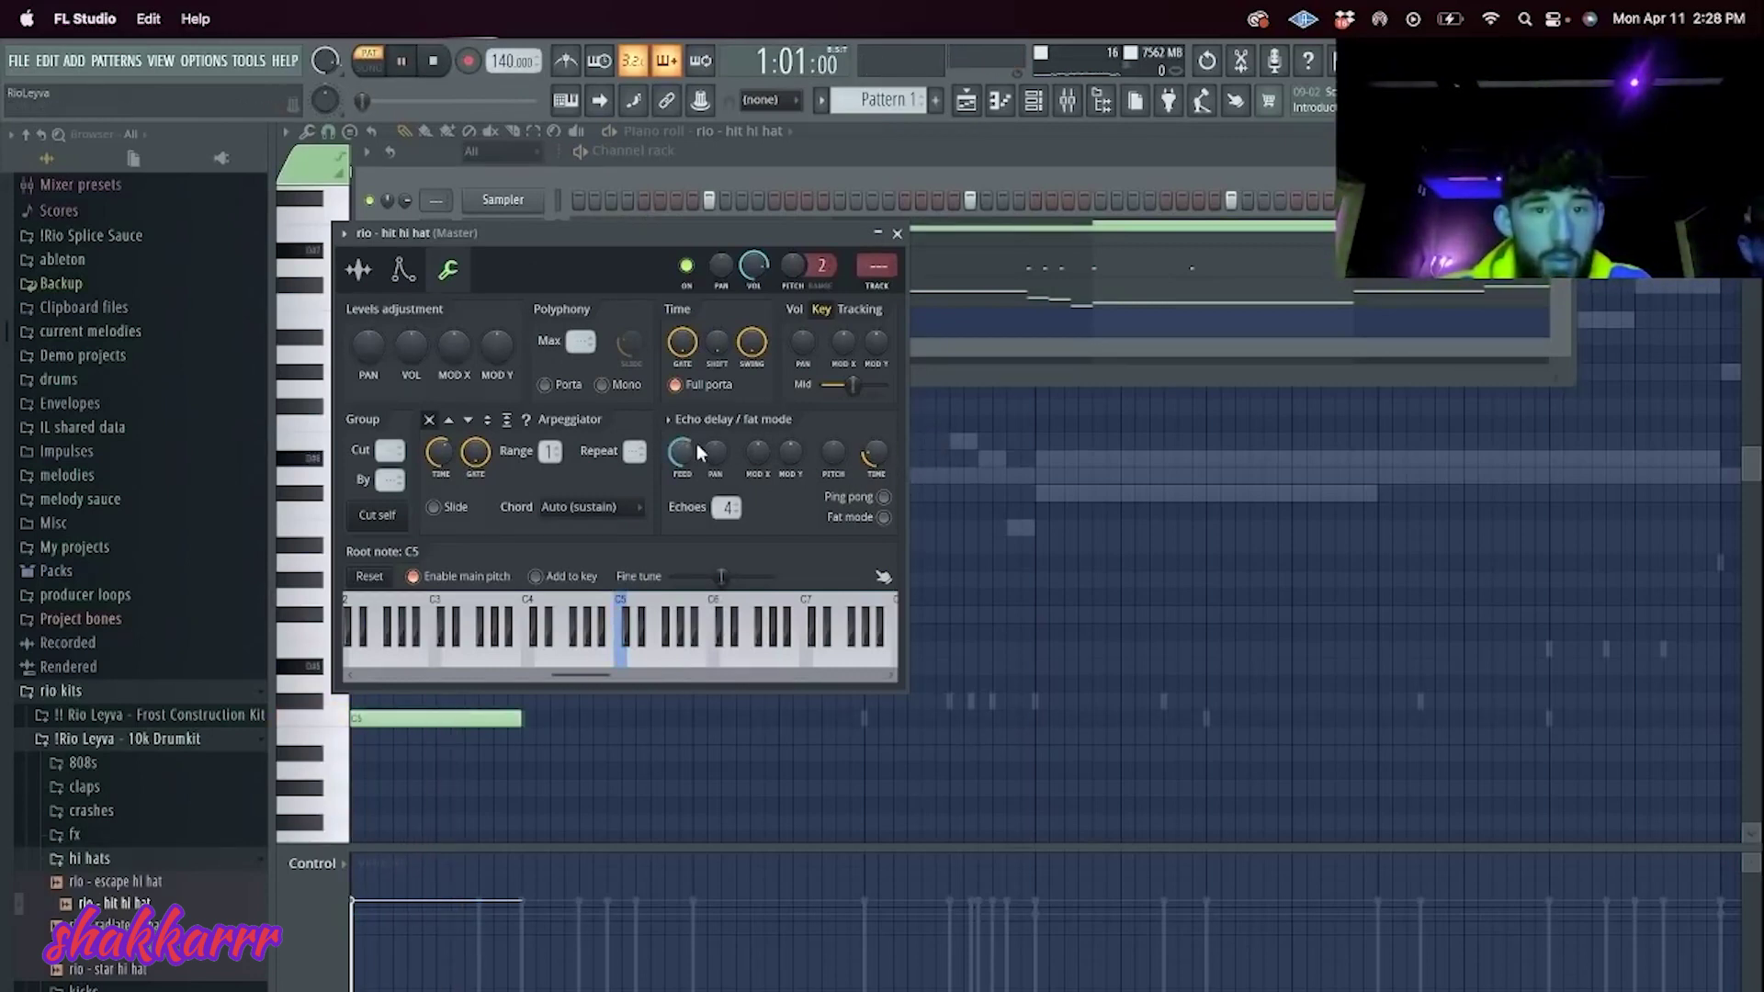
{"action": "key", "text": "space"}
{"action": "key", "text": "space"}
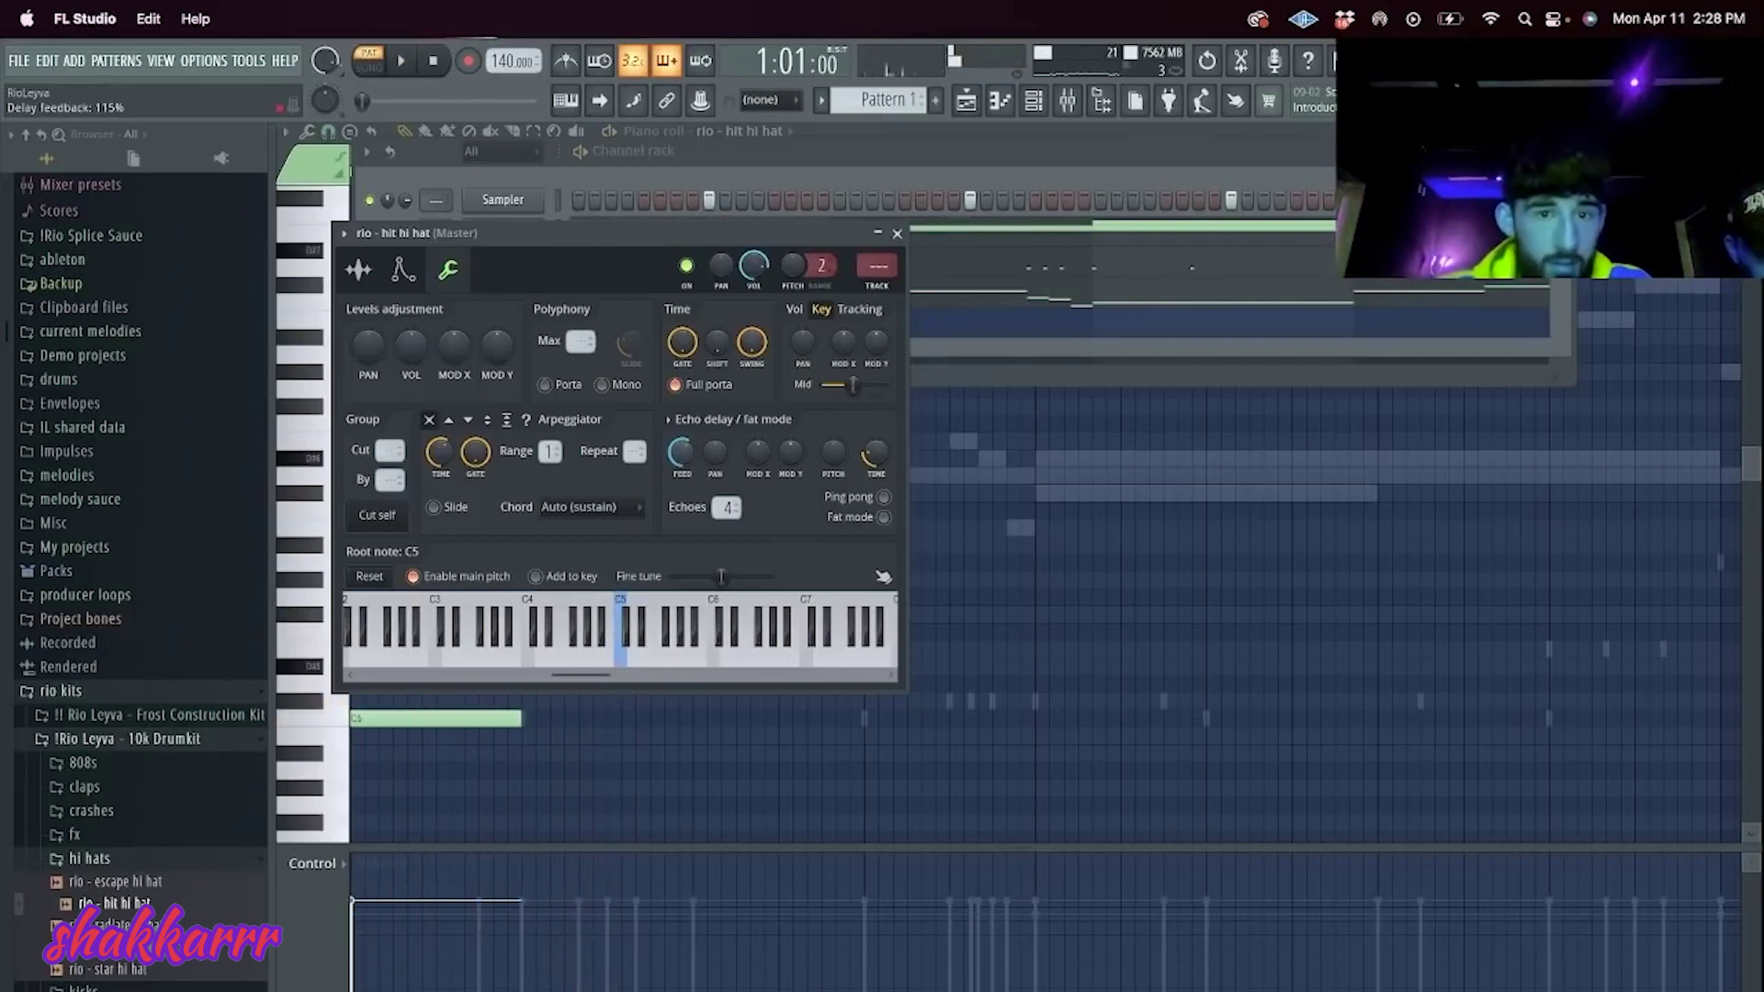
{"action": "left_click", "coordinate": [893, 232]}
{"action": "left_click", "coordinate": [599, 330]}
{"action": "left_click", "coordinate": [620, 331]}
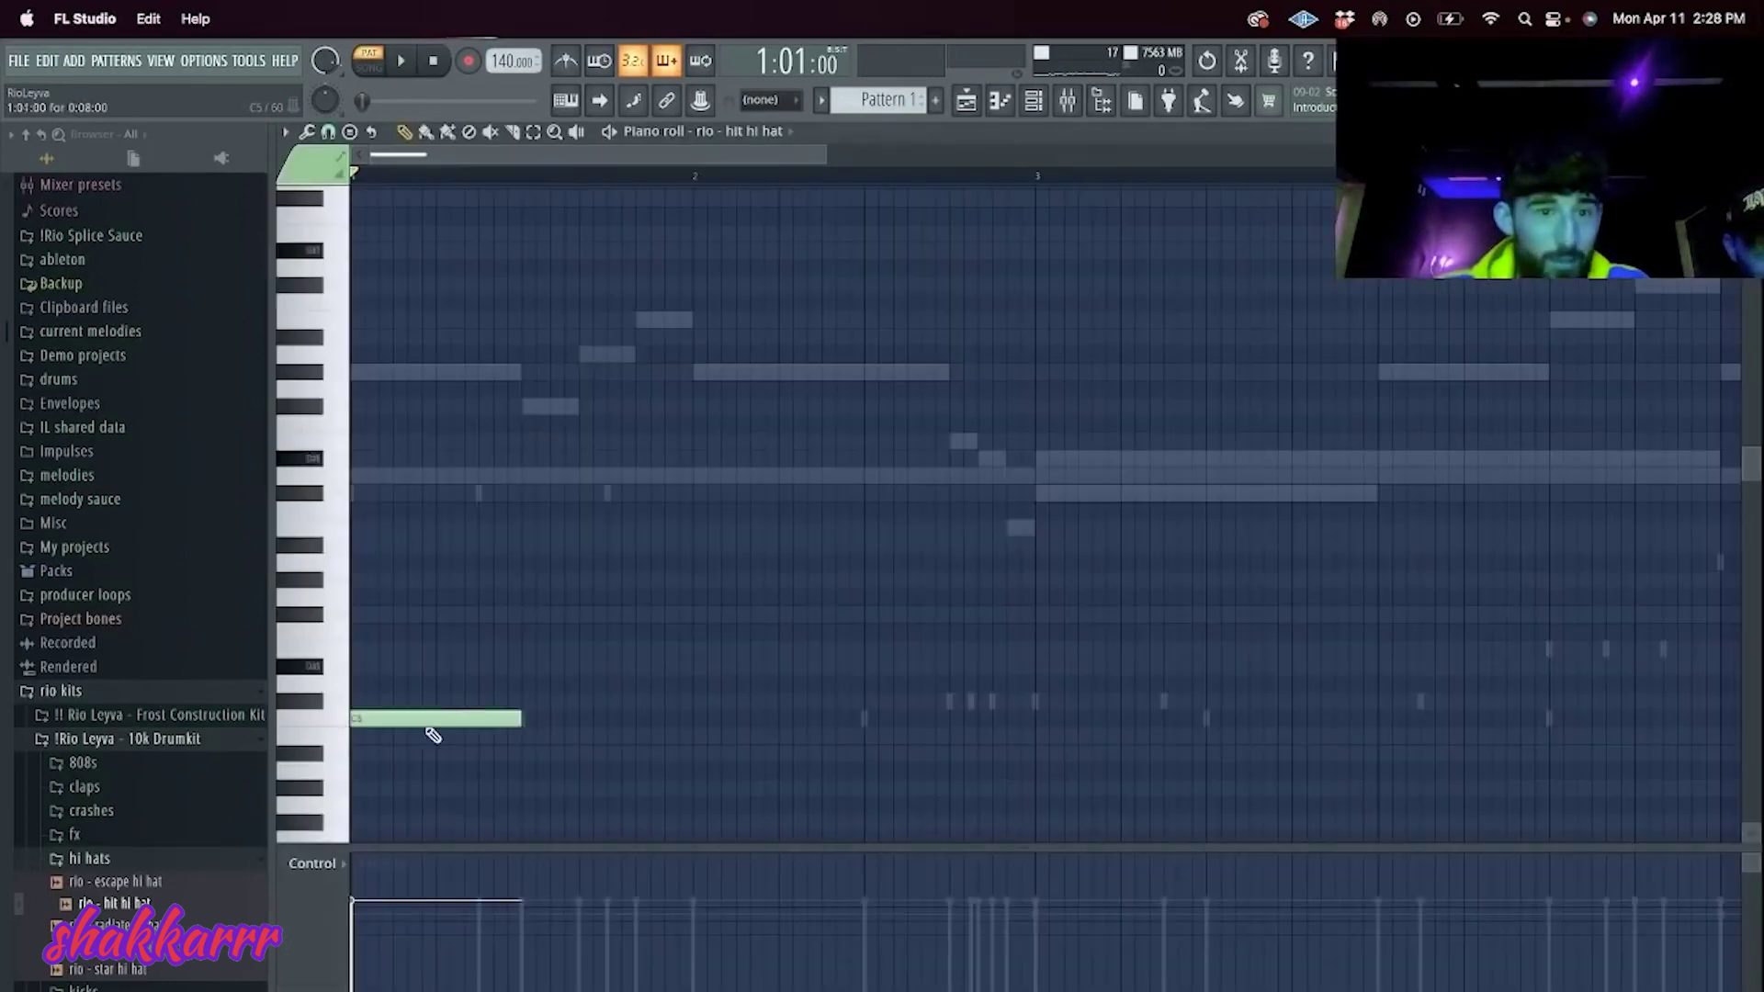
Step: Play the pattern and add a second C5 hi-hat note in the last quarter of bar 1
{"action": "key", "text": "space"}
{"action": "scroll", "coordinate": [515, 708], "scroll_direction": "down", "scroll_amount": 2}
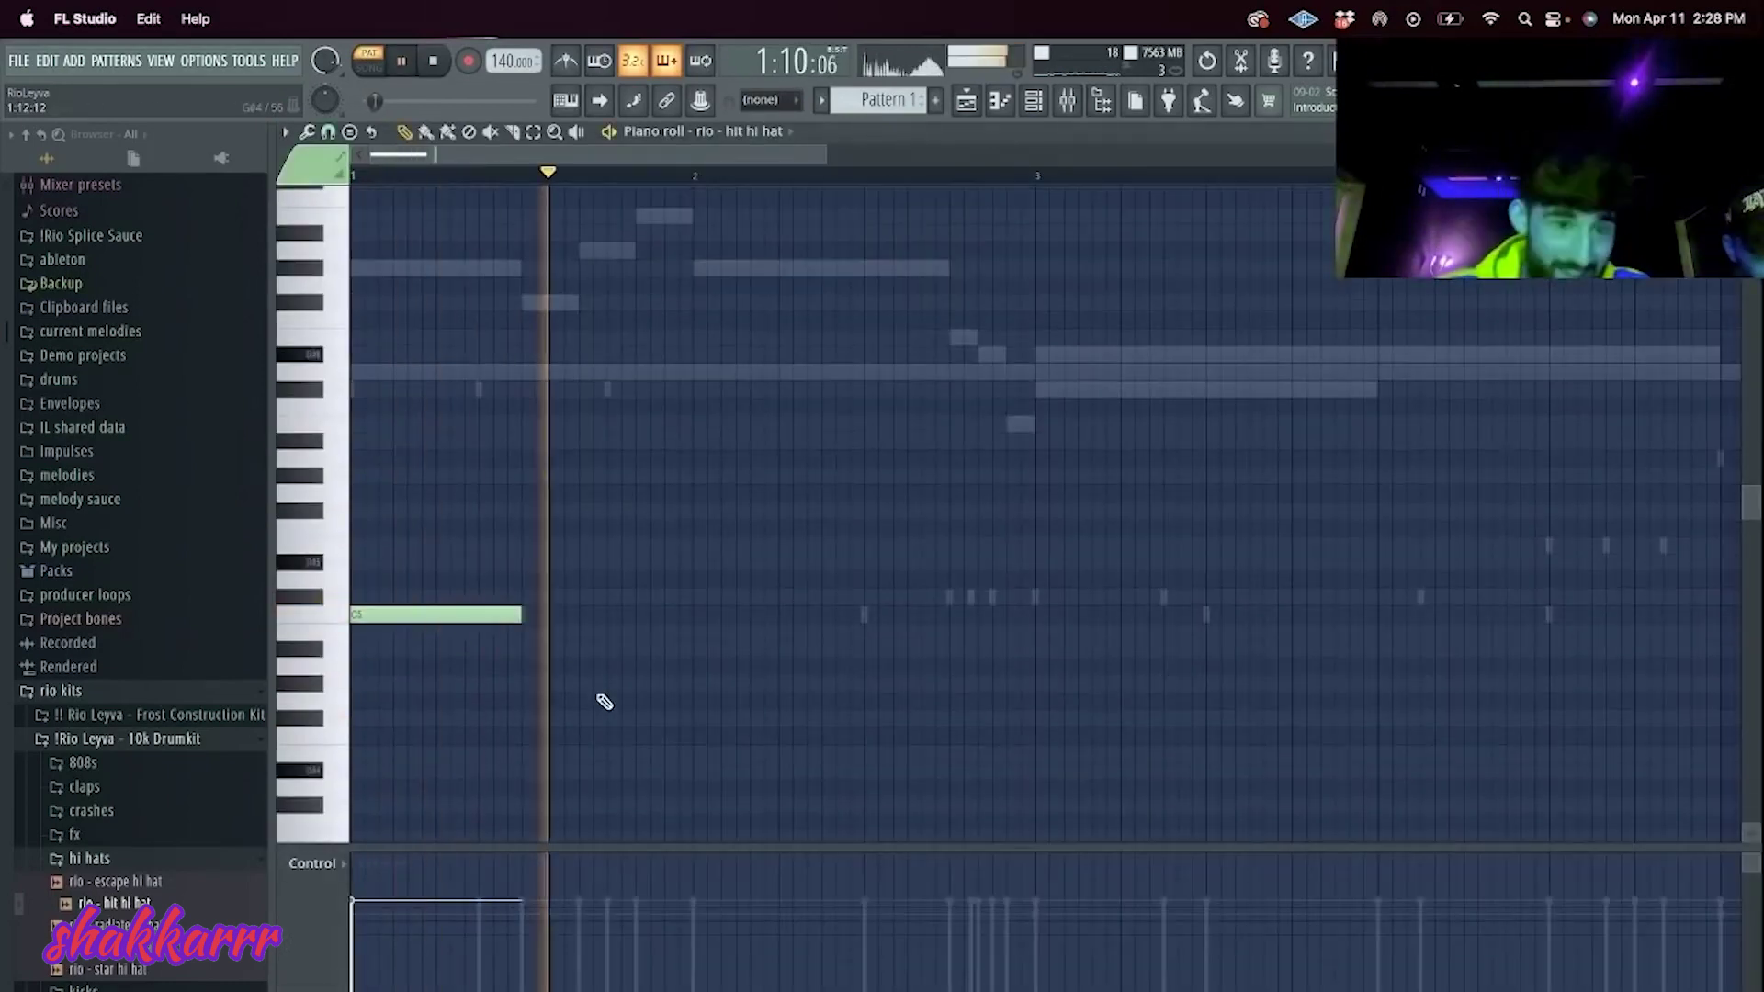
{"action": "left_click", "coordinate": [613, 614]}
{"action": "left_click_drag", "start_coordinate": [786, 614], "coordinate": [692, 631]}
Step: Try slicing the C5 hi-hat note at the start of bar 2 into short pieces, and delete the slices
{"action": "left_click", "coordinate": [707, 616]}
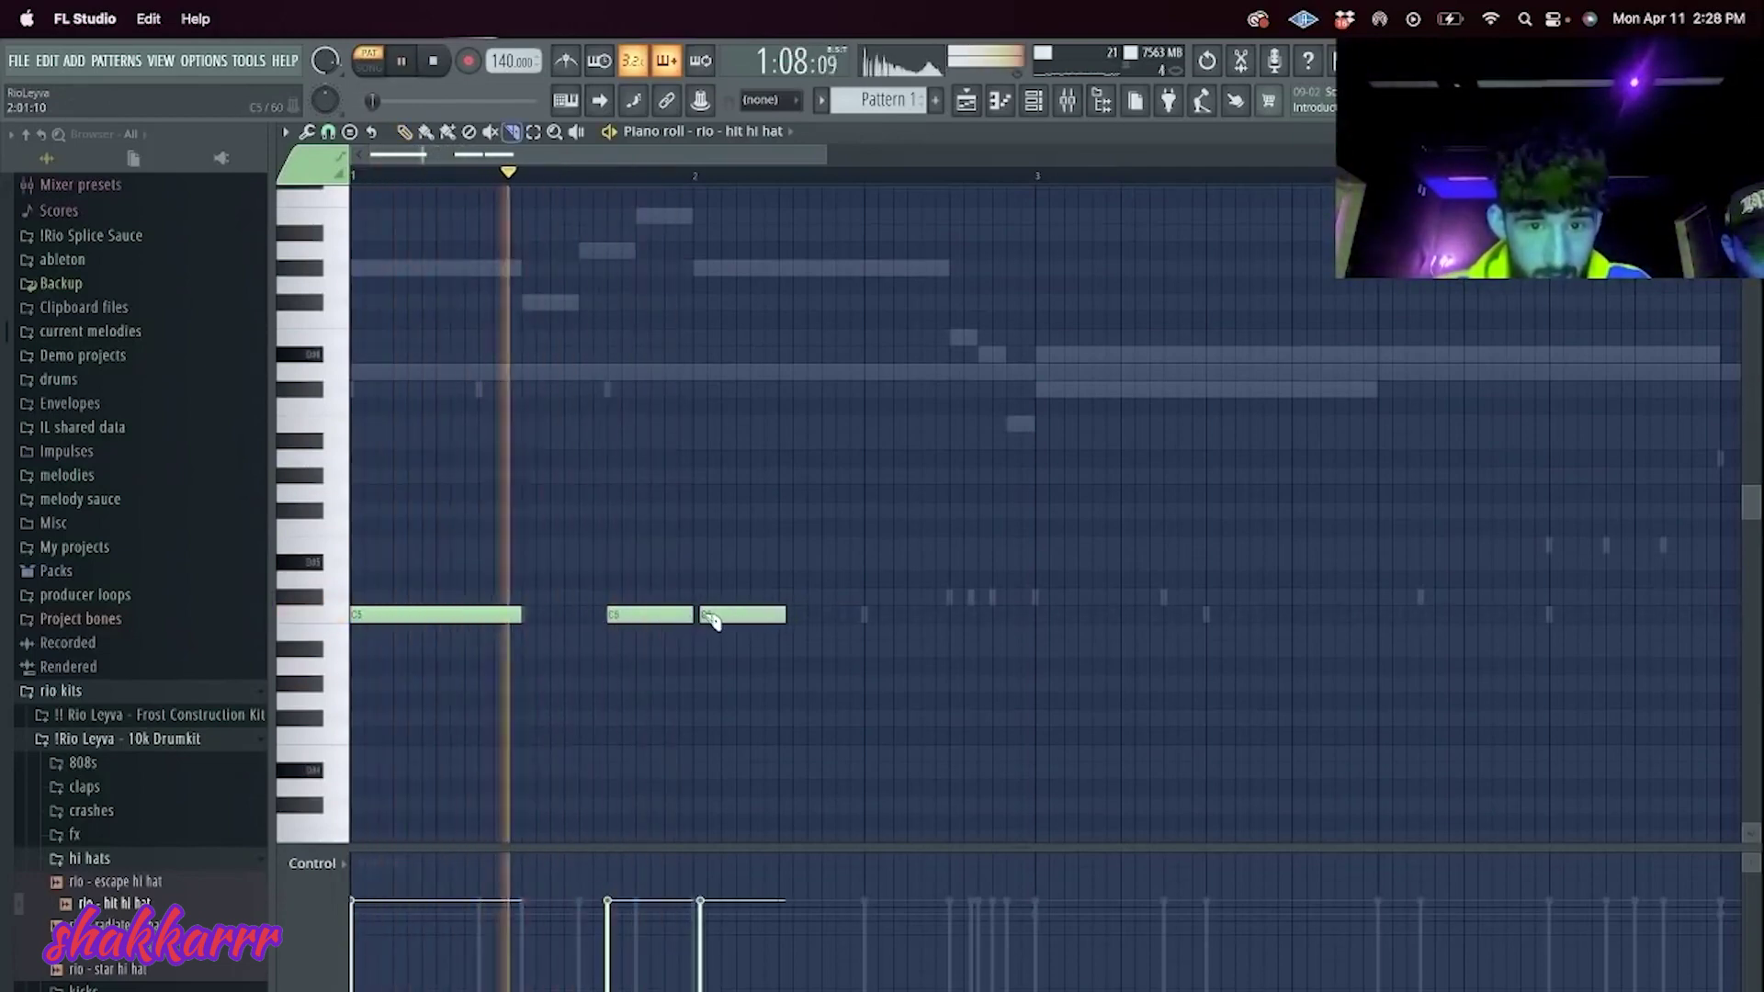
{"action": "left_click_drag", "start_coordinate": [737, 614], "coordinate": [697, 618]}
{"action": "key", "text": "c"}
{"action": "left_click", "coordinate": [731, 616]}
{"action": "key", "text": "space"}
{"action": "key", "text": "p"}
{"action": "key", "text": "space"}
{"action": "key", "text": "c"}
{"action": "left_click", "coordinate": [708, 617]}
{"action": "left_click", "coordinate": [722, 618]}
{"action": "left_click", "coordinate": [737, 617]}
{"action": "key", "text": "e"}
{"action": "key", "text": "space"}
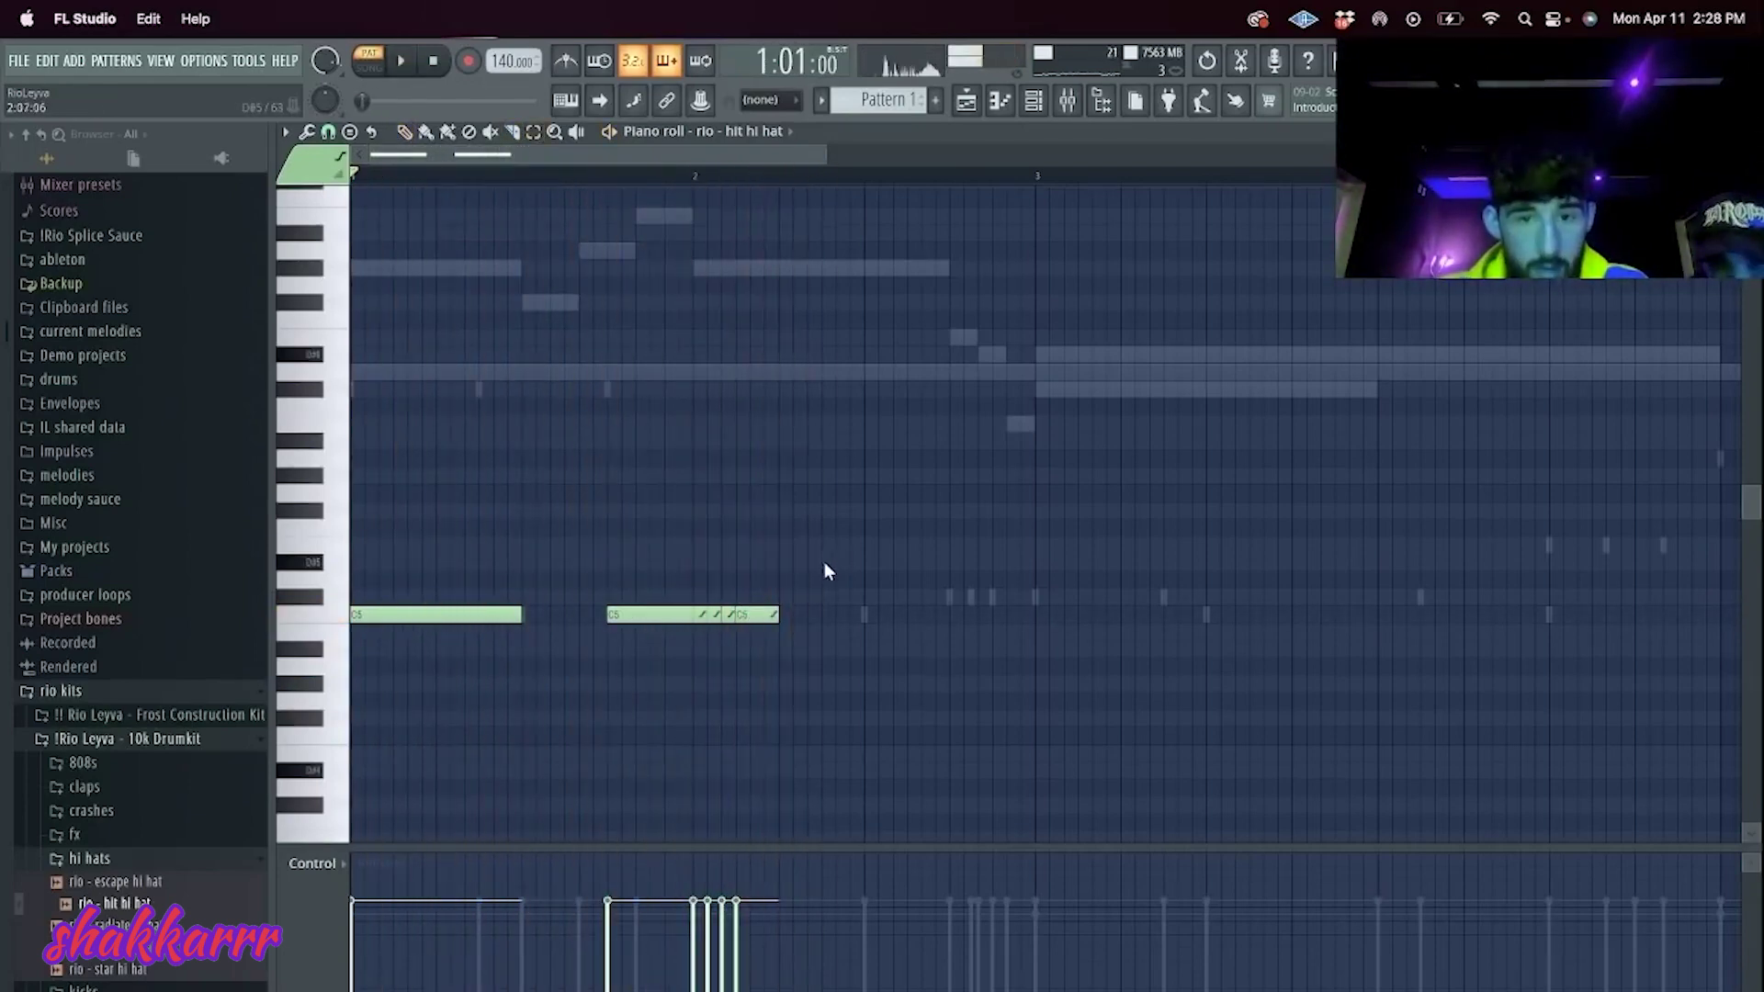
{"action": "key", "text": "Delete"}
Step: Continue the C5 hi-hat notes with varied lengths and gaps until they fill all eight bars during playback
{"action": "key", "text": "space"}
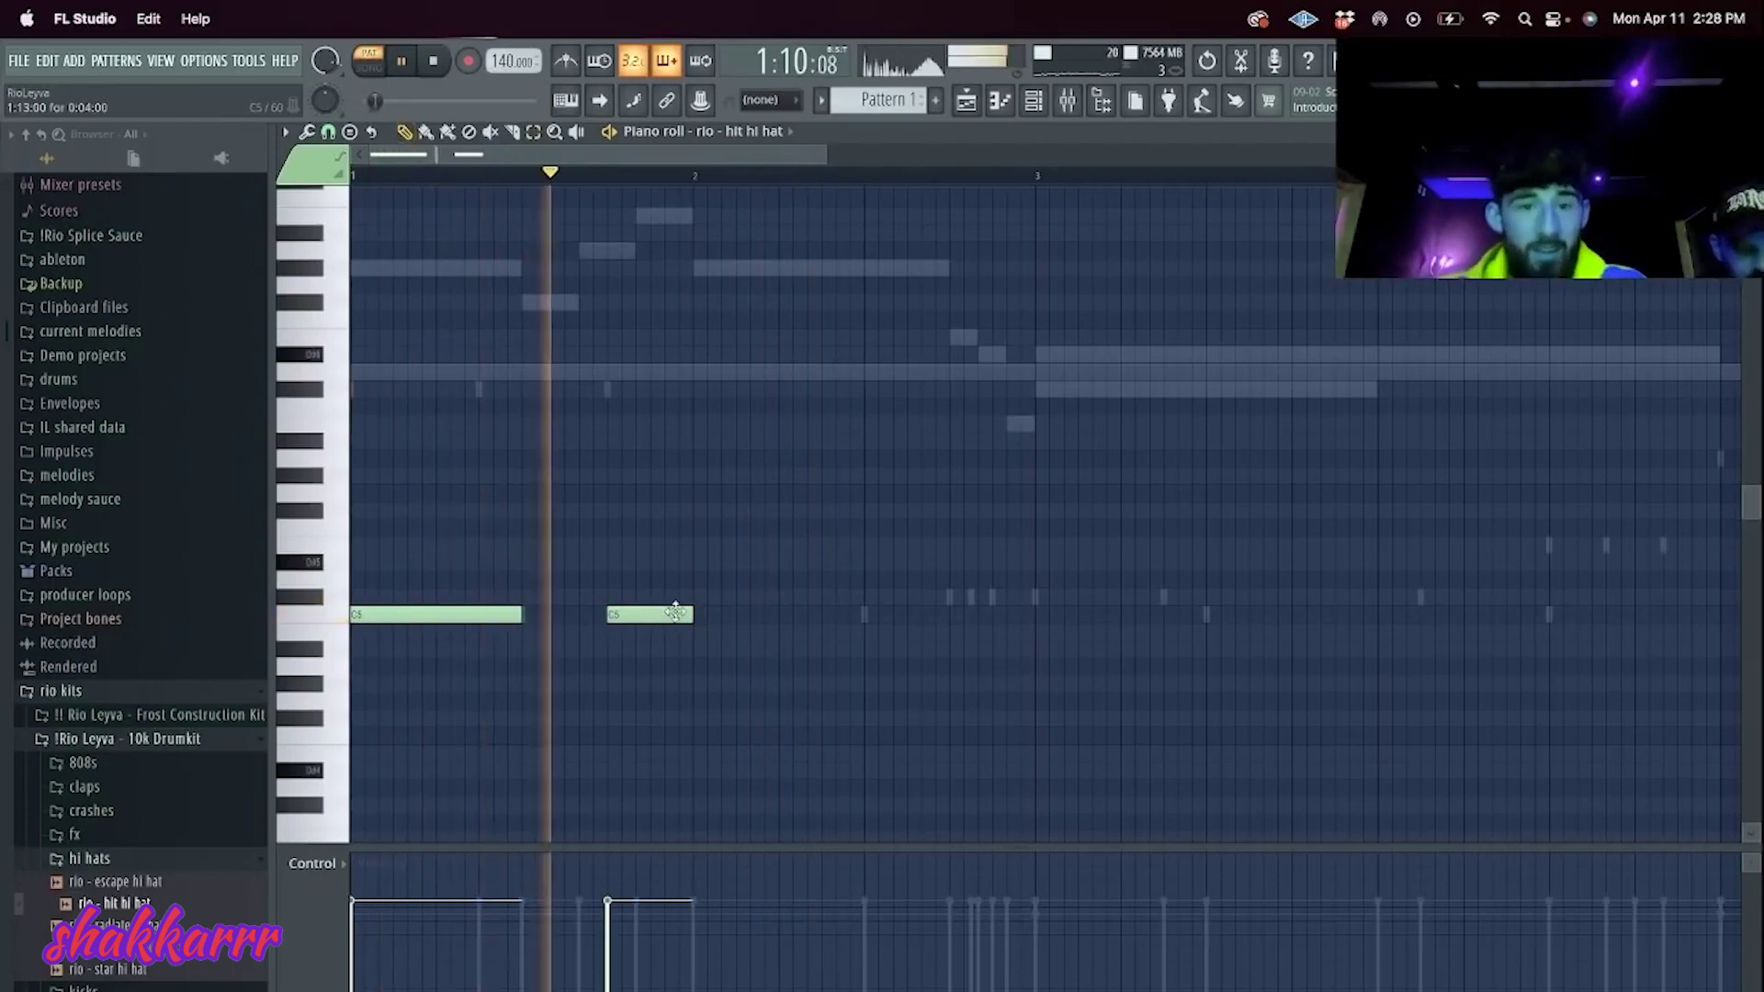
{"action": "left_click", "coordinate": [913, 616]}
{"action": "key", "text": "space"}
{"action": "key", "text": "space"}
{"action": "scroll", "coordinate": [1106, 237], "scroll_direction": "down", "scroll_amount": 3}
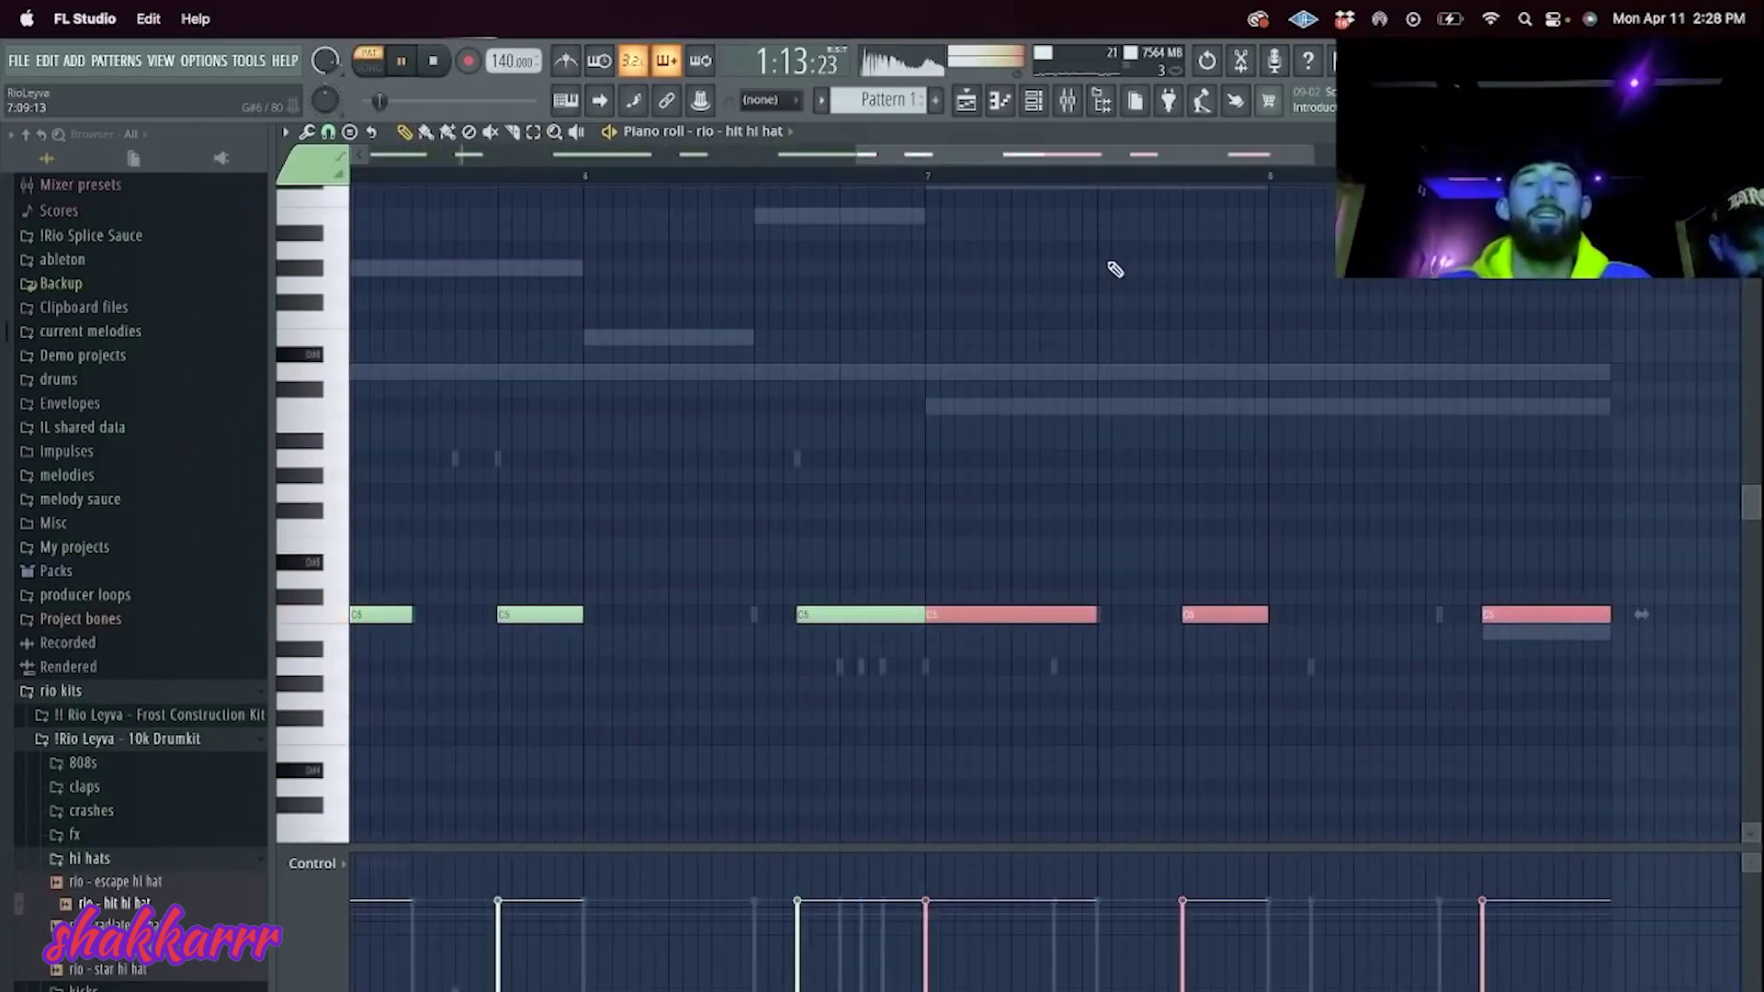
{"action": "scroll", "coordinate": [1120, 269], "scroll_direction": "down", "scroll_amount": 2}
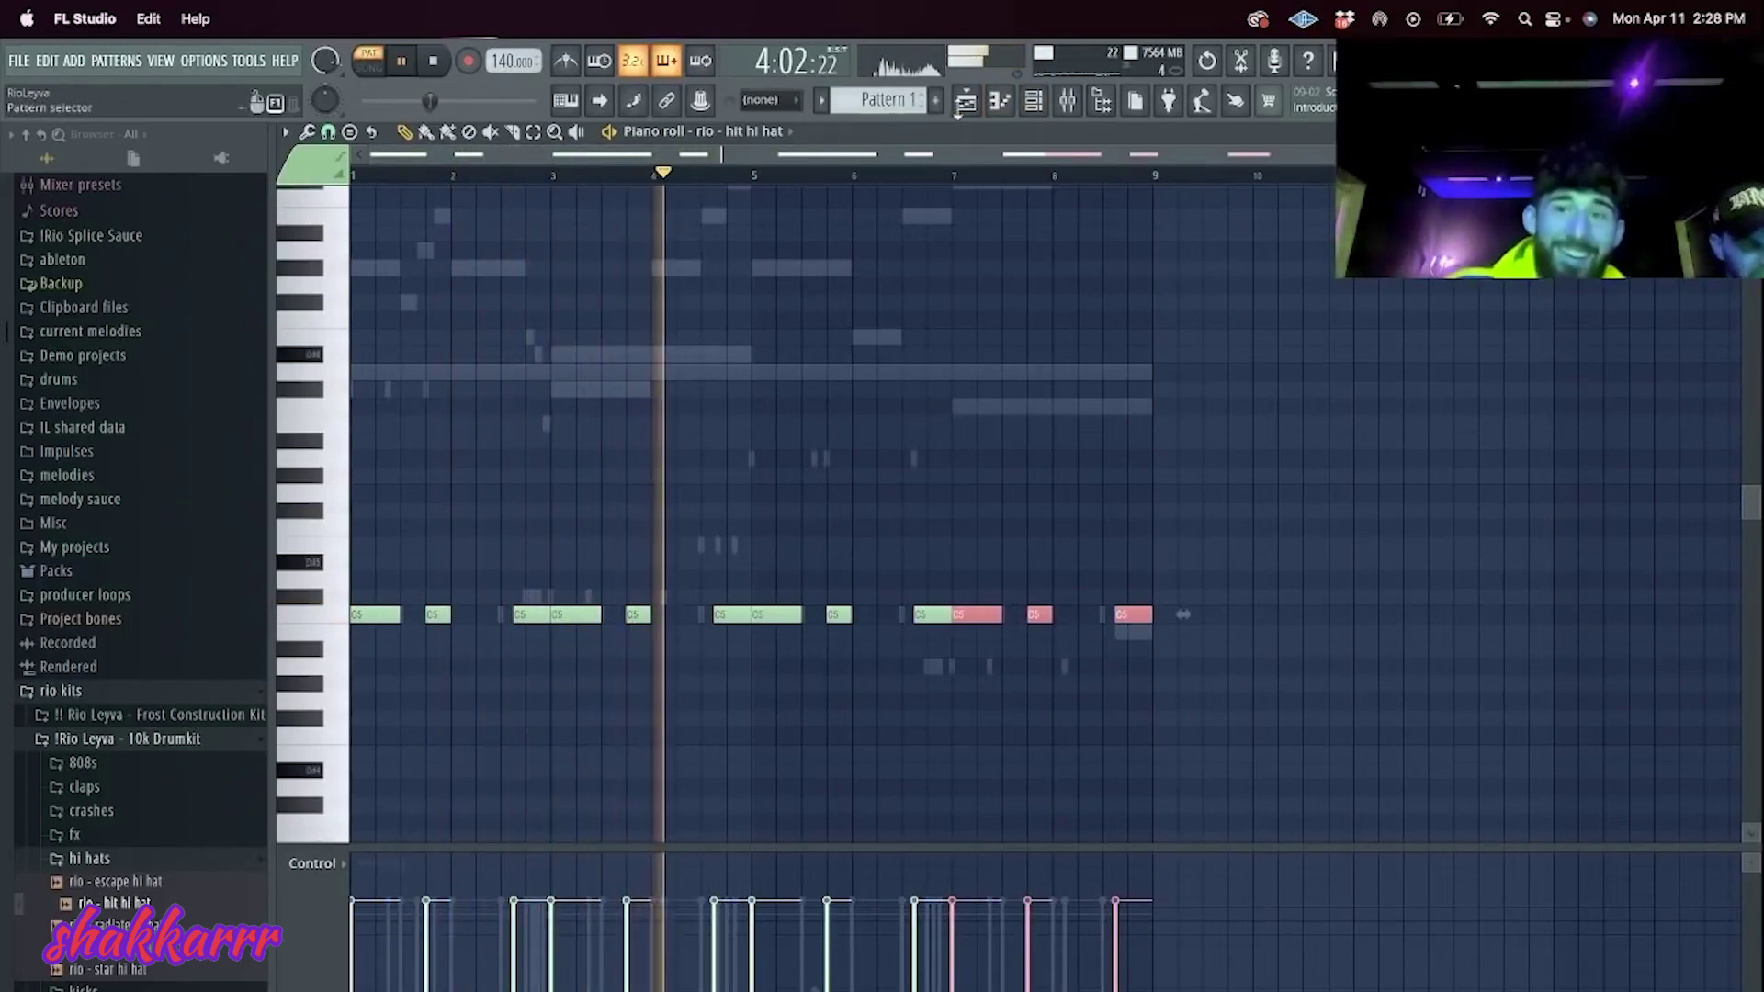
Step: Clone the rio - hit hi hat channel in the channel rack
{"action": "left_click", "coordinate": [1033, 99]}
{"action": "right_click", "coordinate": [473, 317]}
{"action": "left_click", "coordinate": [634, 519]}
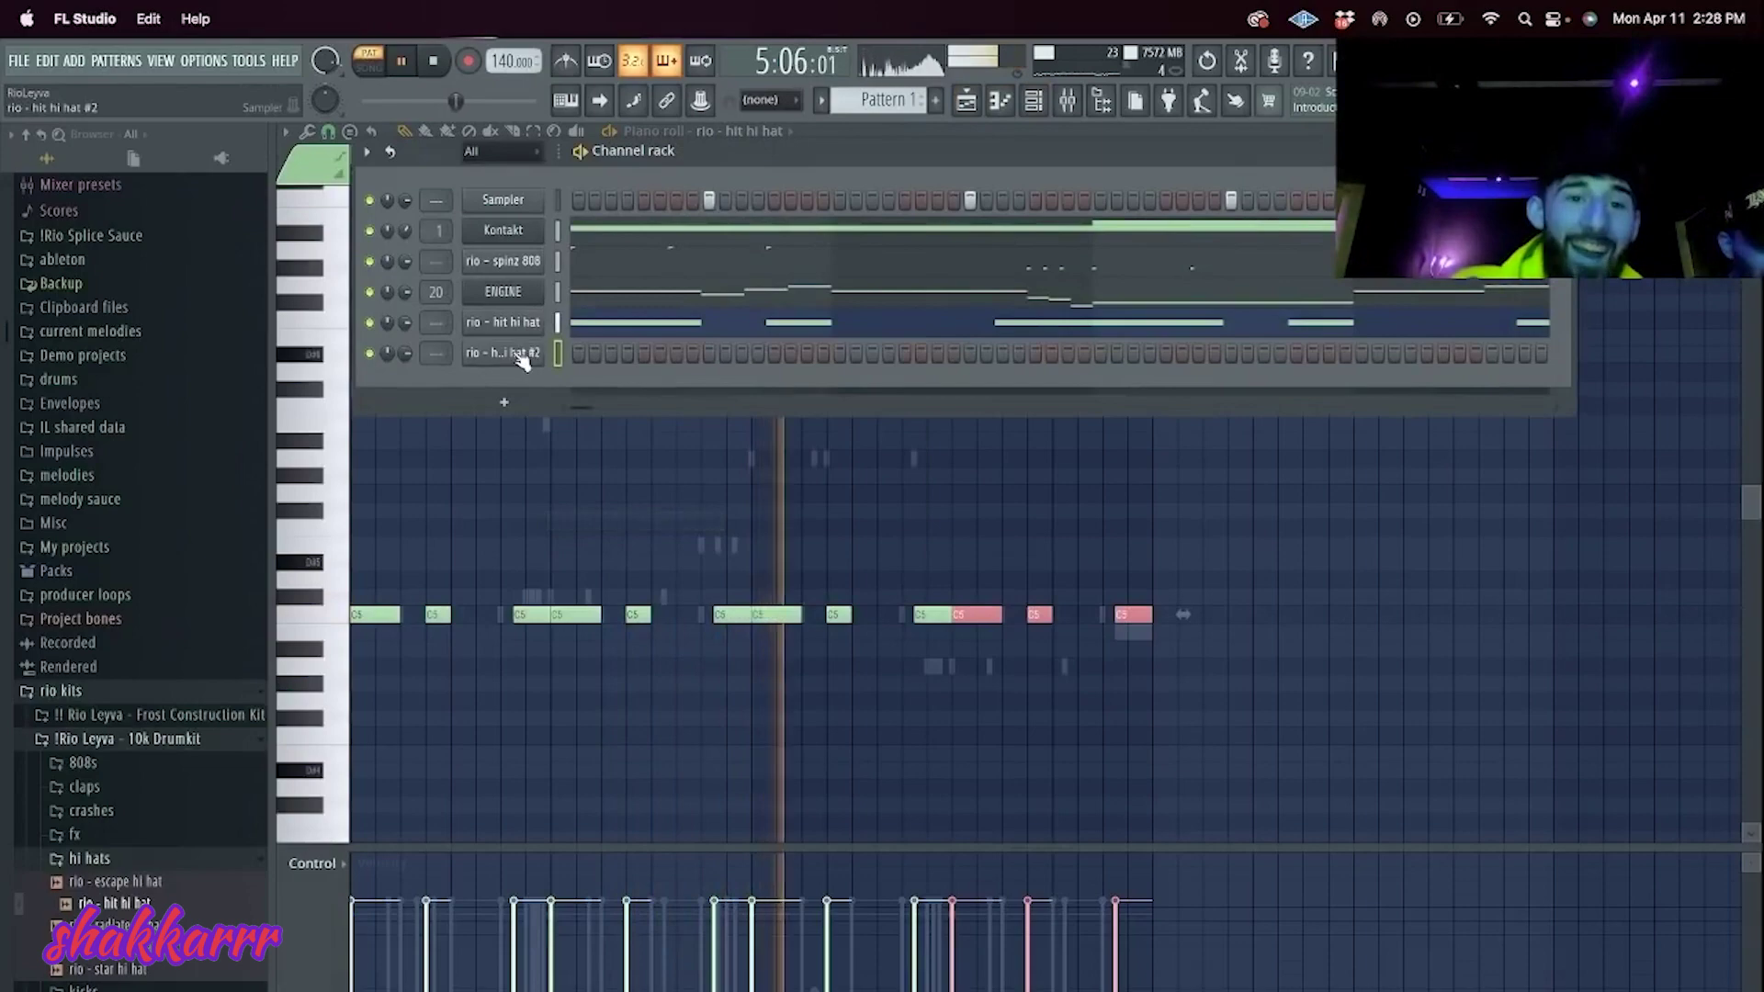
{"action": "left_click", "coordinate": [474, 295]}
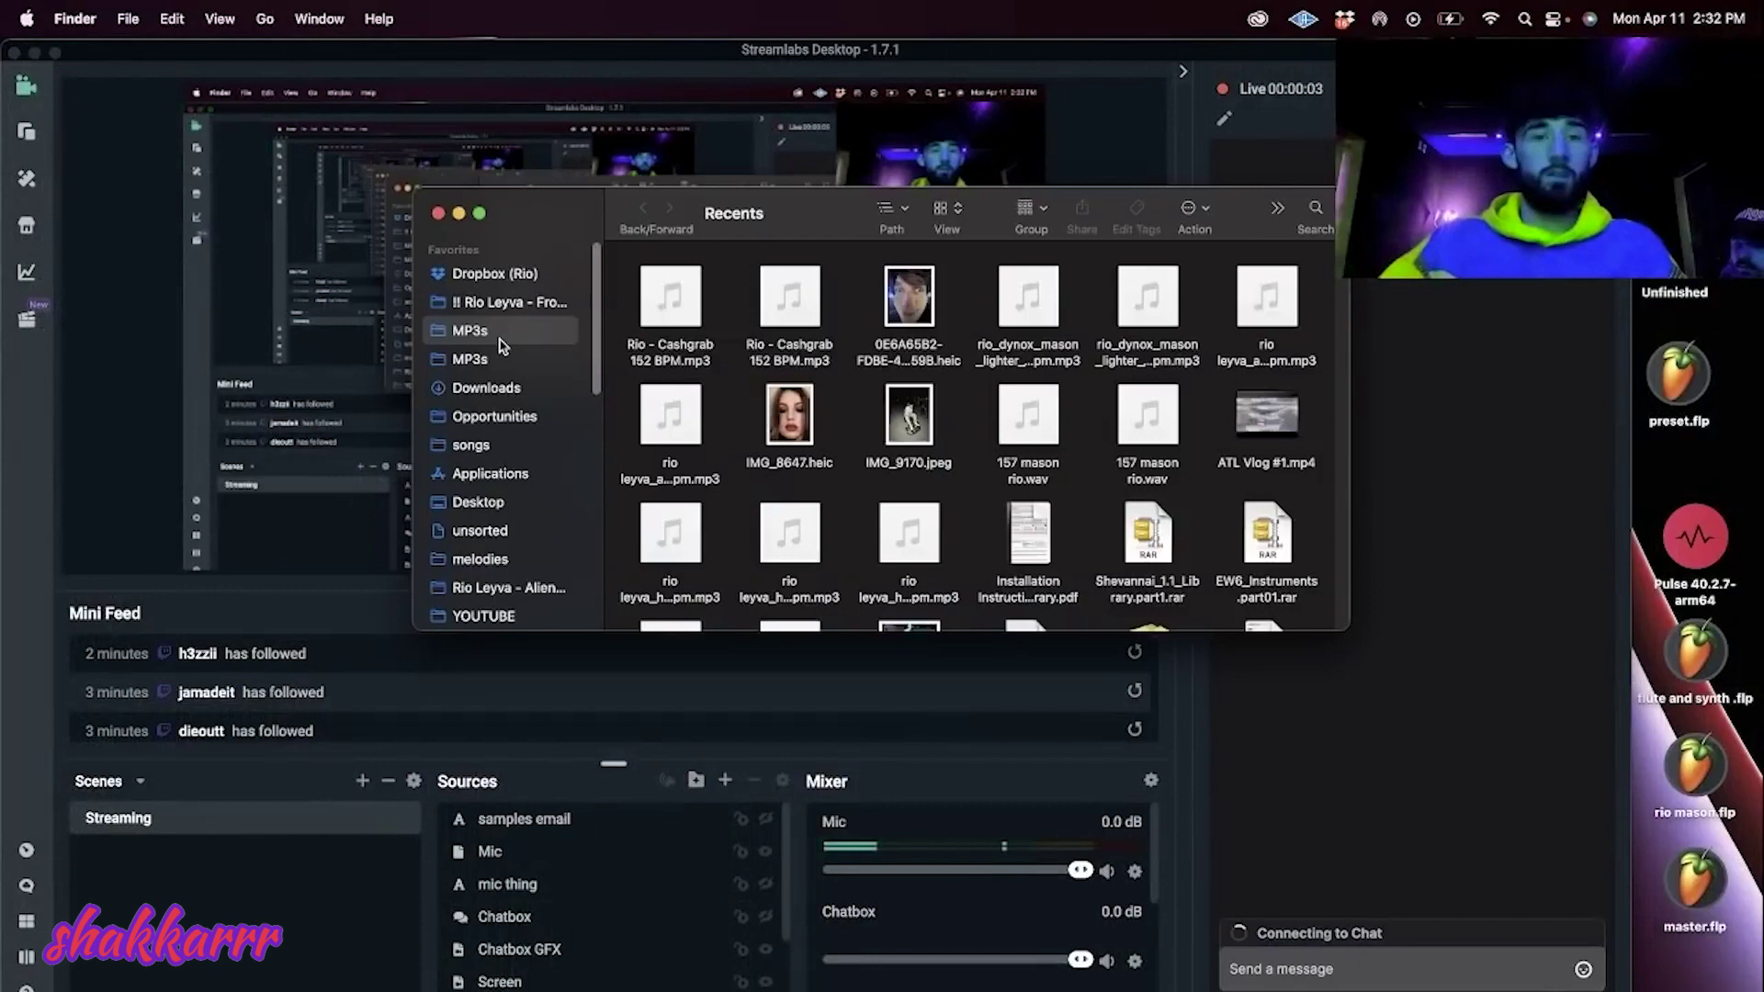
Step: Open the MP3s folder in Finder and preview the Purify and Sine 140 BPM tracks
{"action": "left_click", "coordinate": [499, 337]}
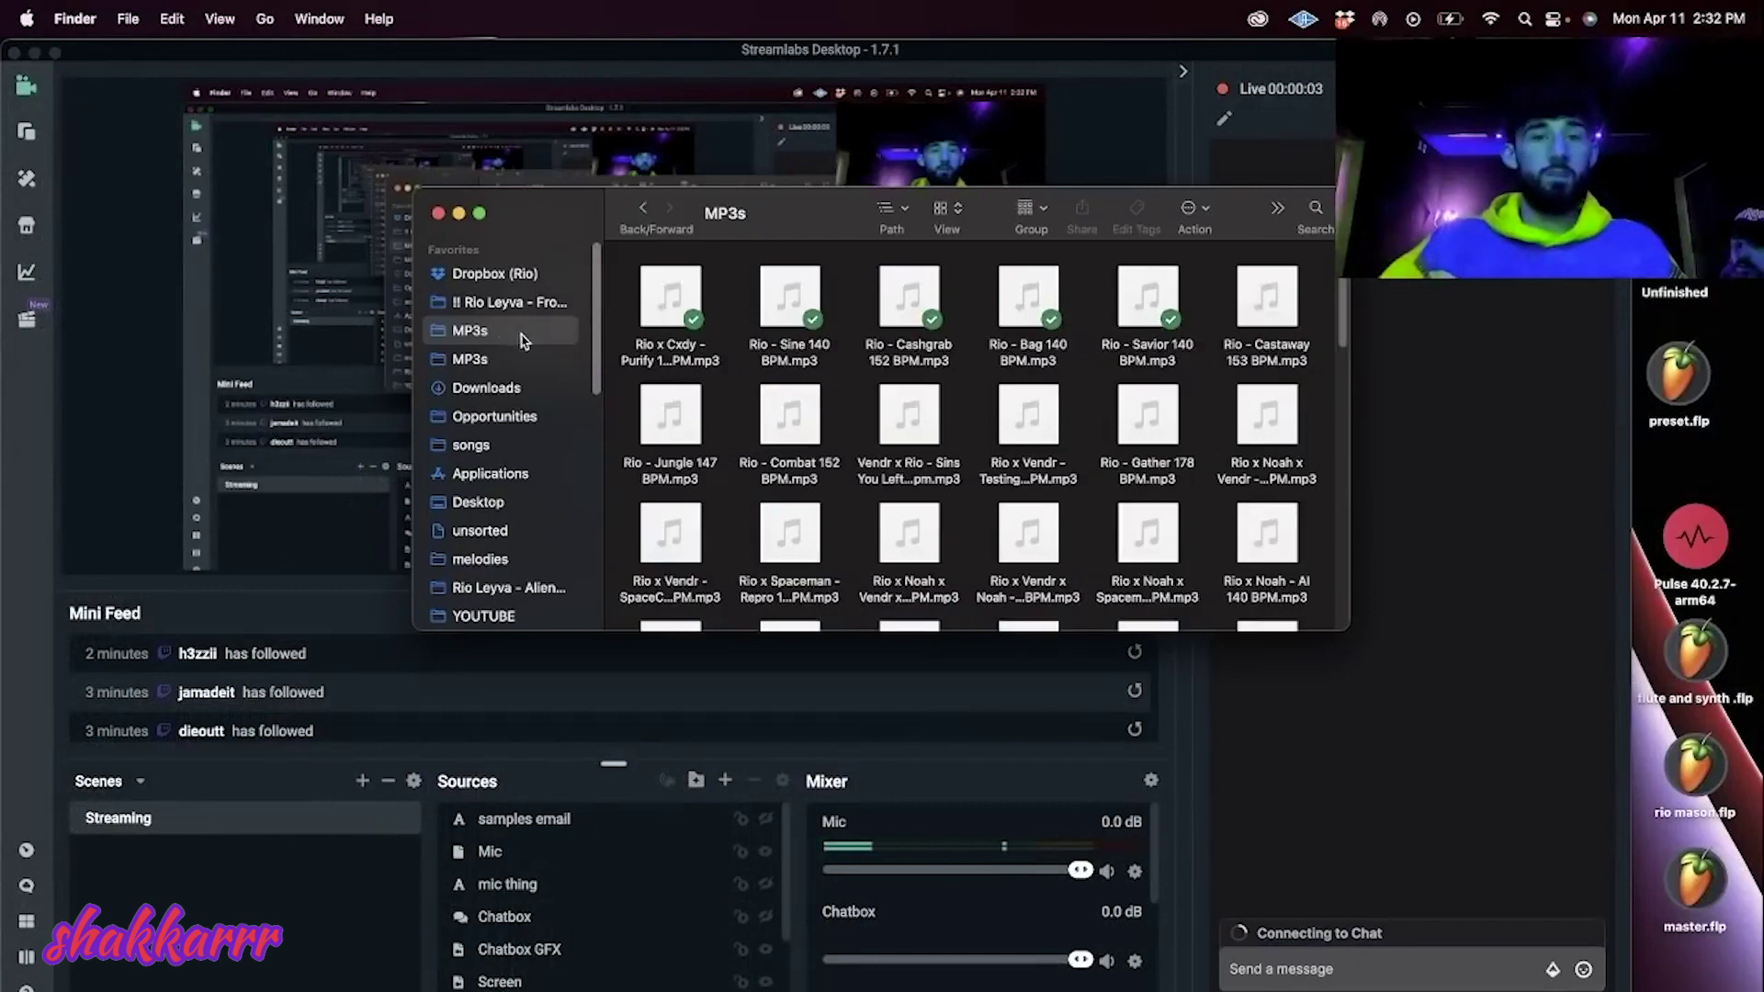
{"action": "left_click", "coordinate": [671, 295]}
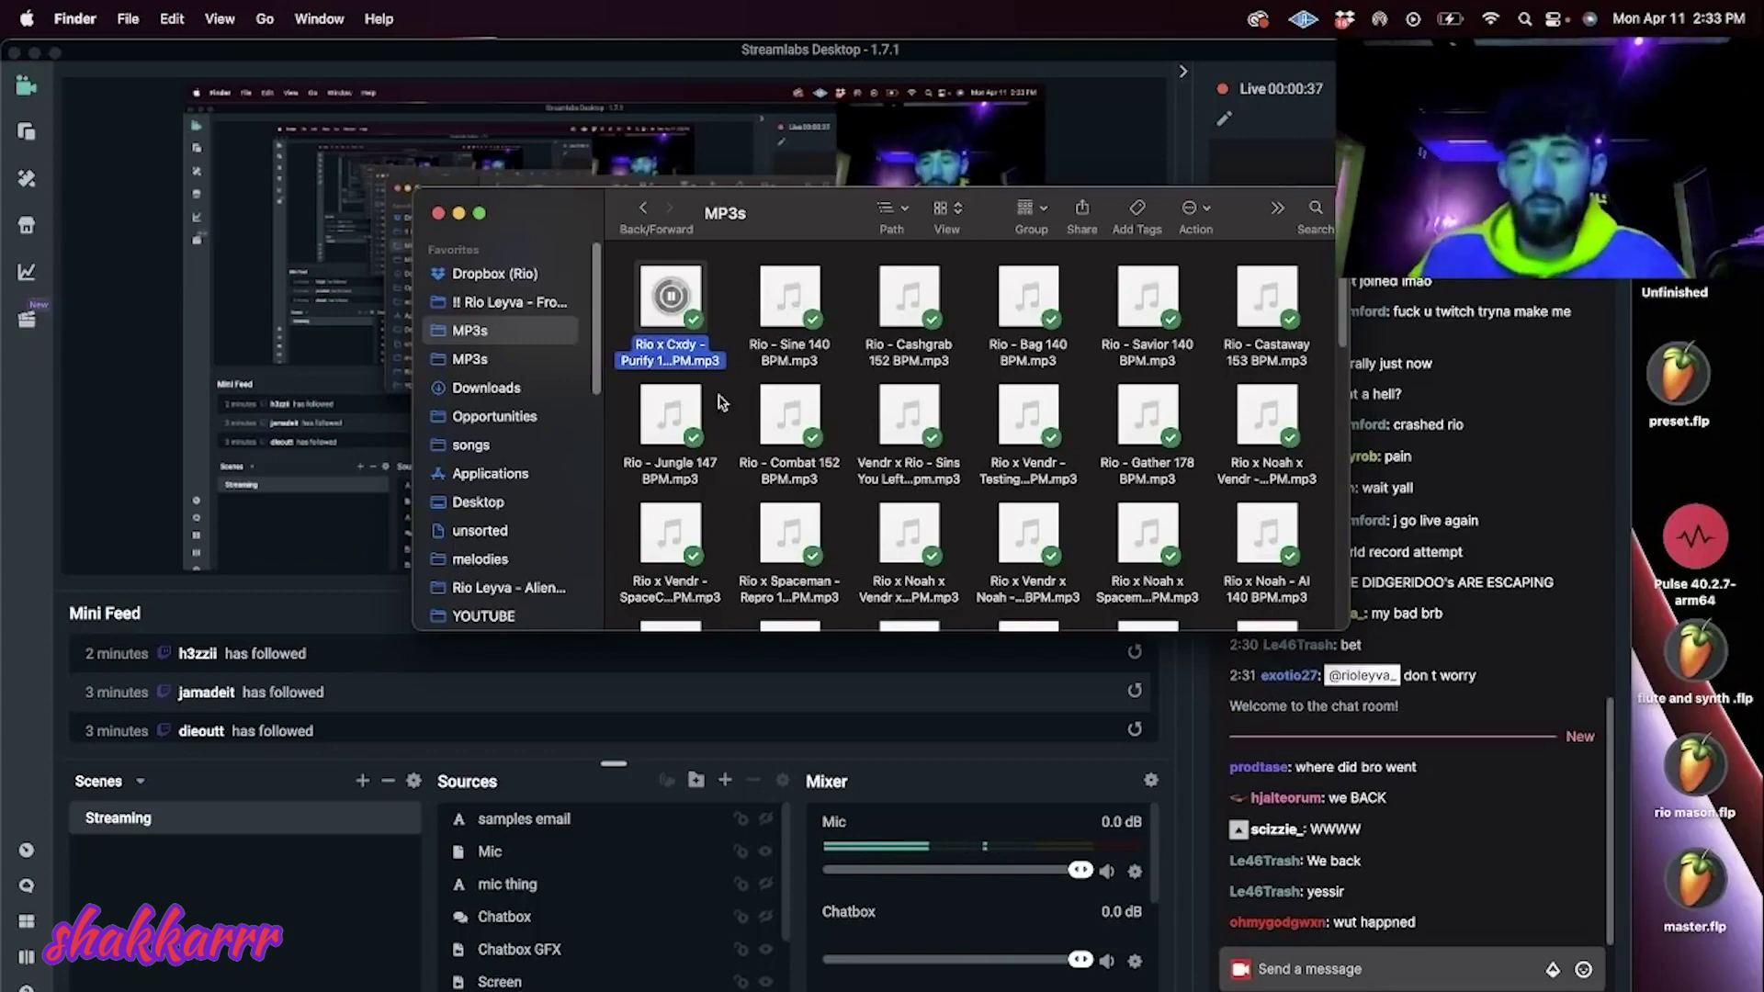
{"action": "left_click", "coordinate": [732, 316]}
{"action": "left_click", "coordinate": [1002, 59]}
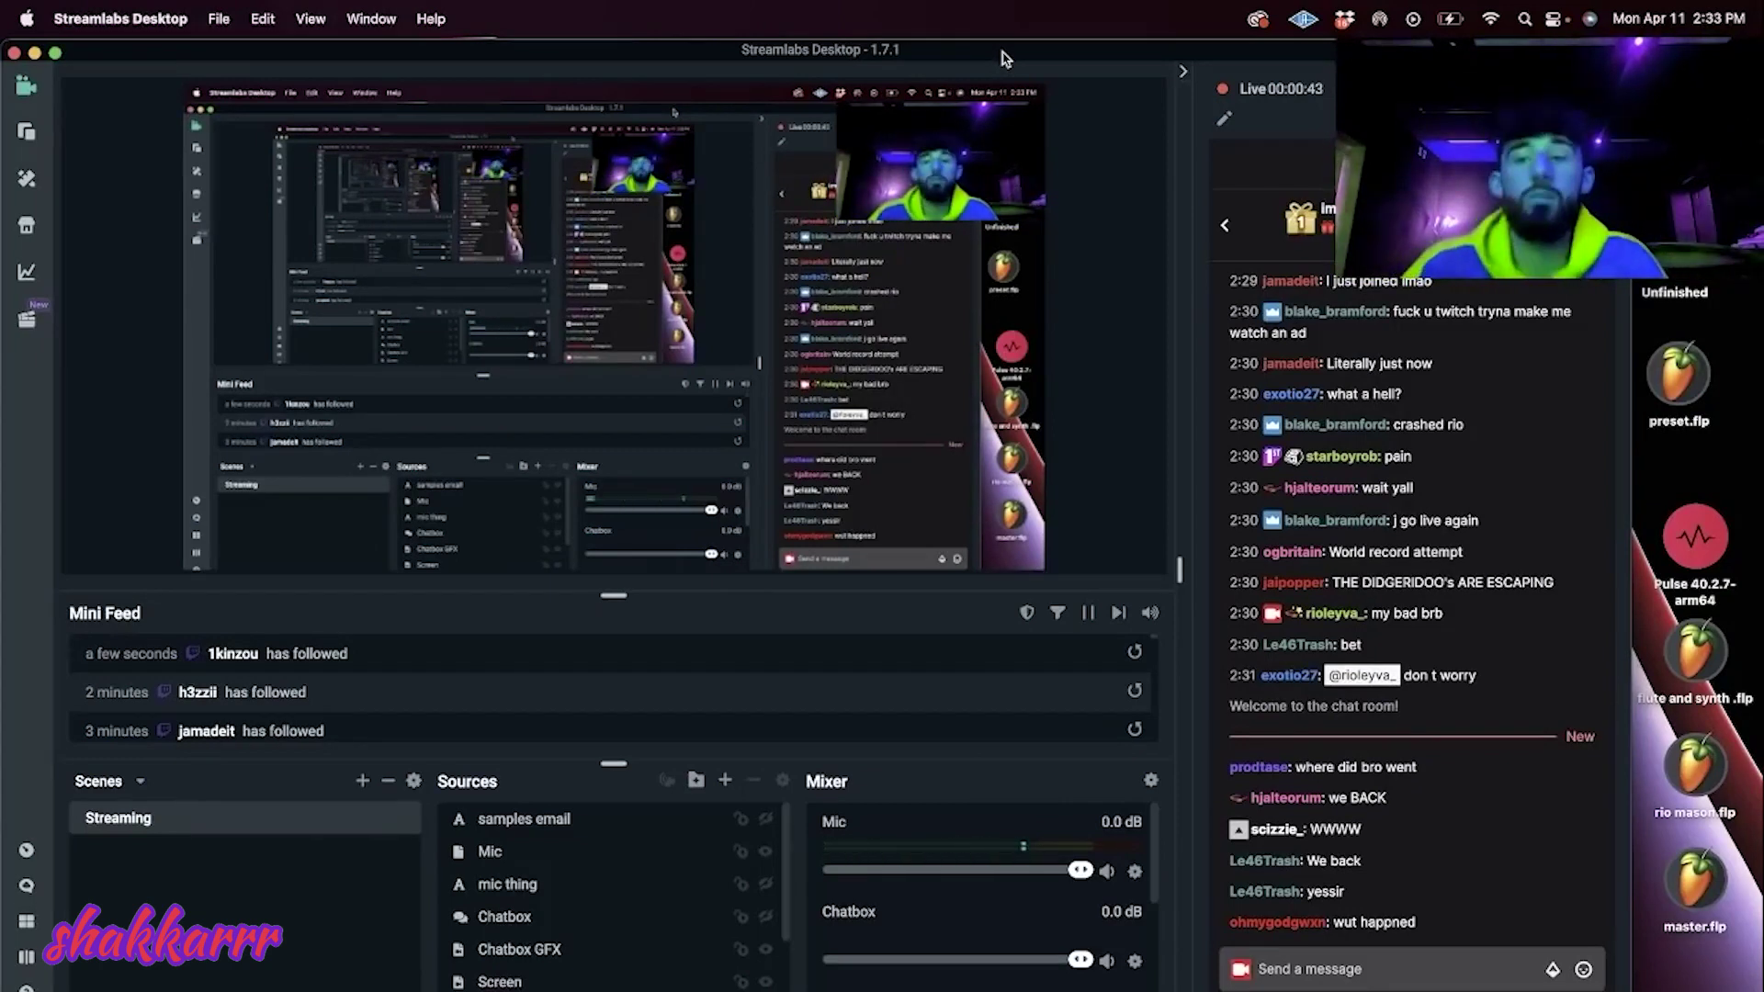
{"action": "key", "text": "super+Tab"}
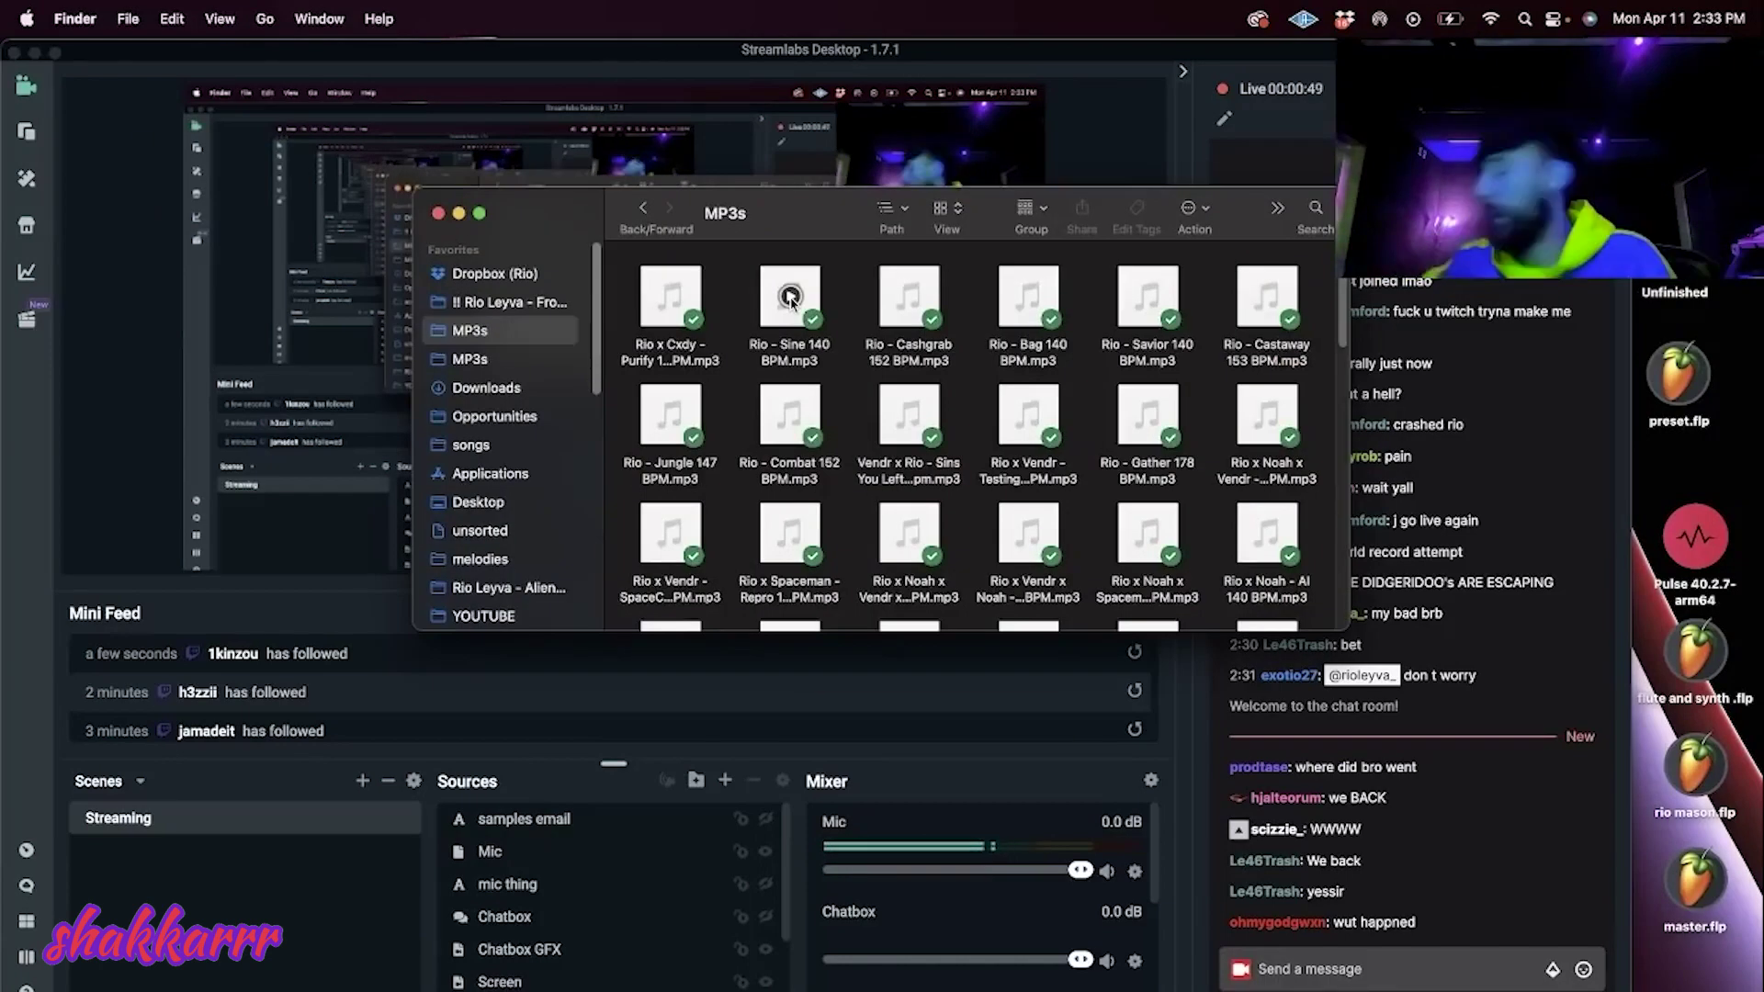
{"action": "left_click", "coordinate": [790, 295]}
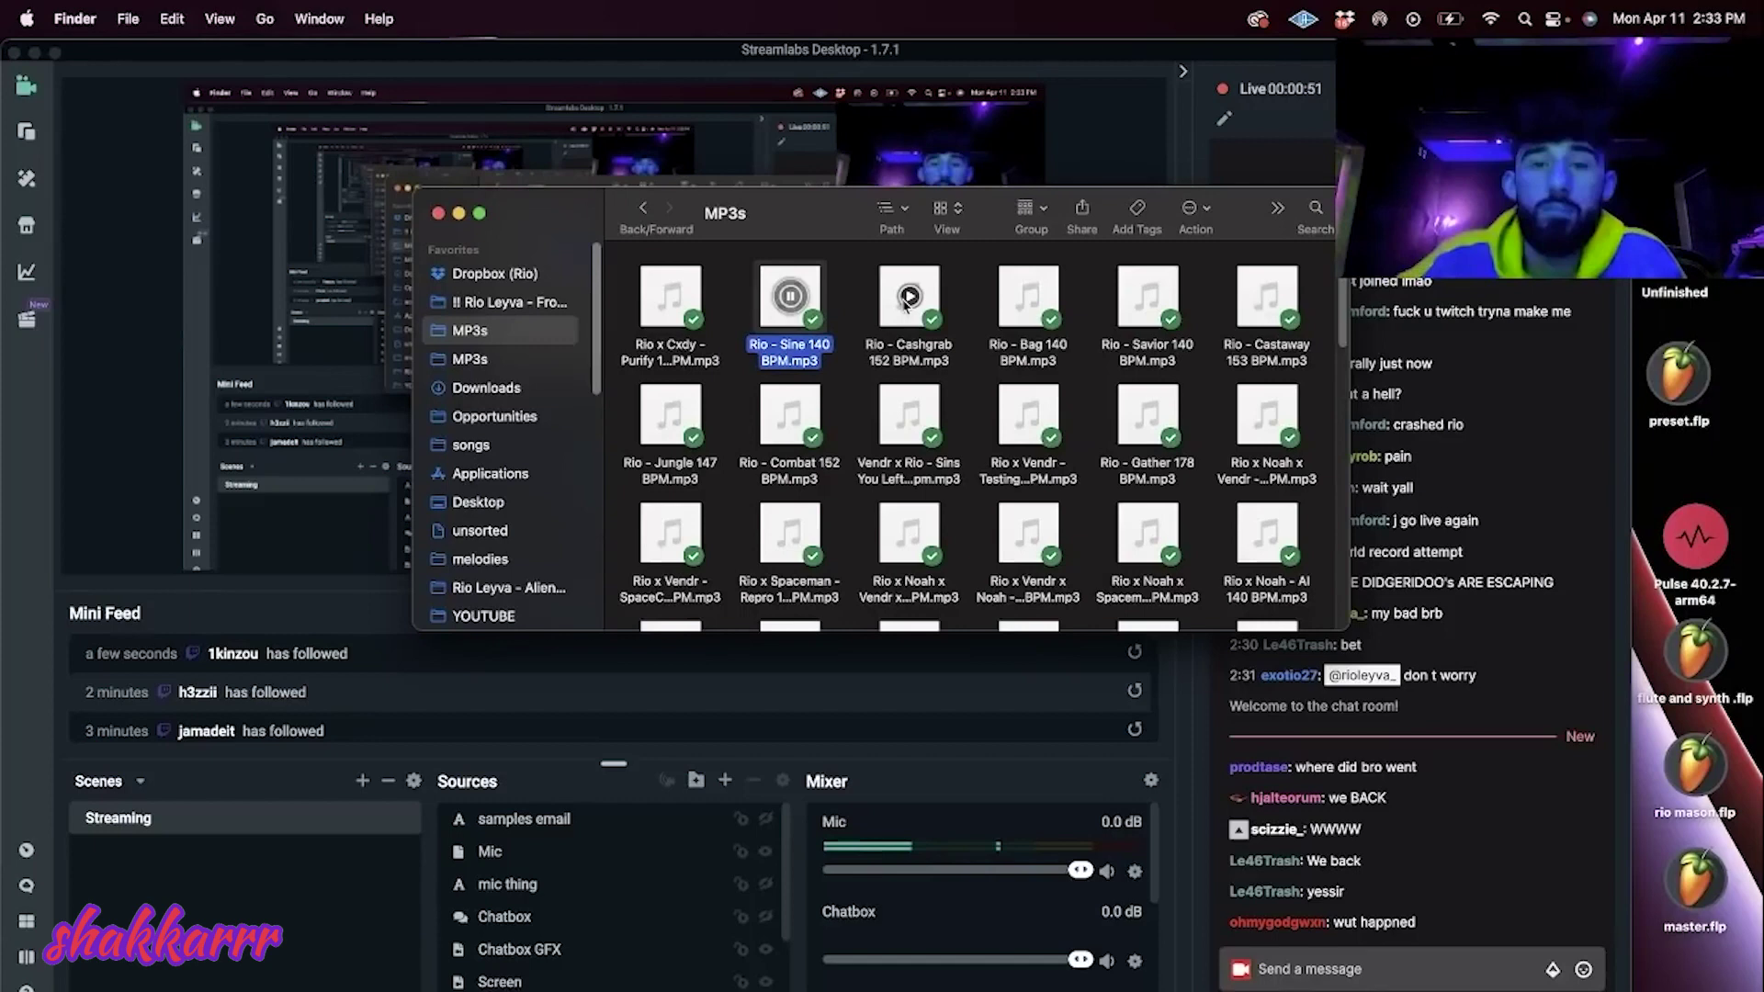
{"action": "left_click", "coordinate": [1036, 80]}
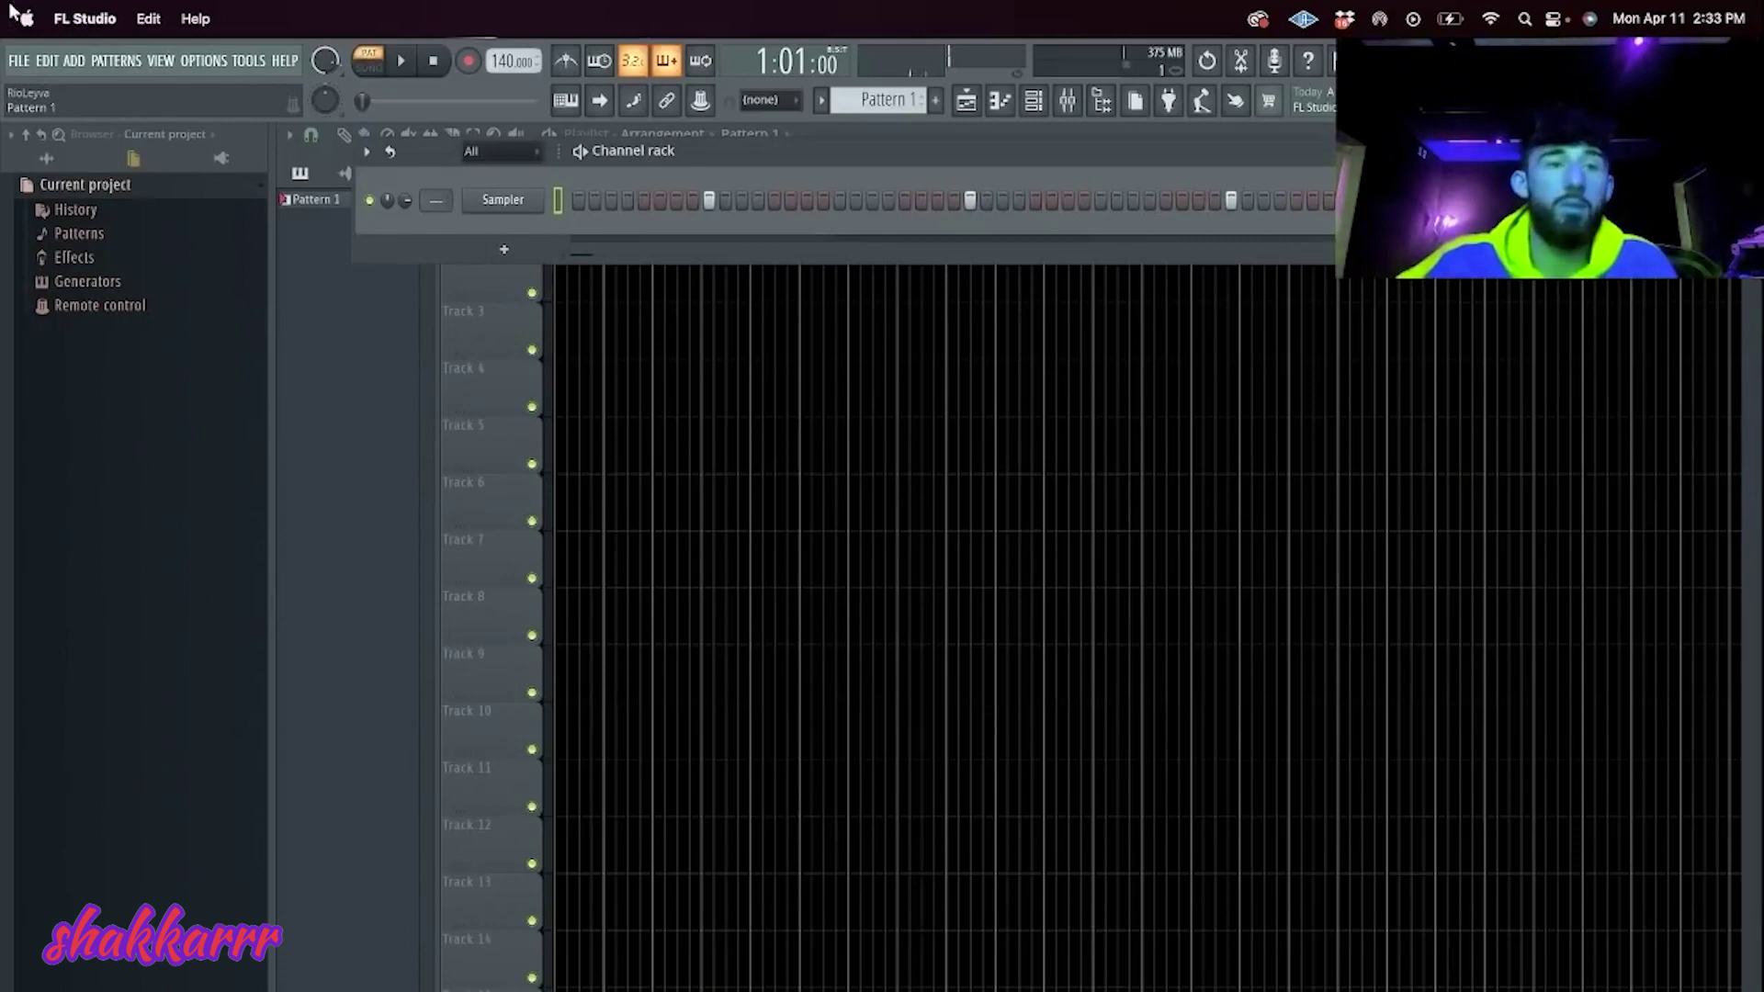
Step: In FL Studio, raise the screen brightness and open the backup project untitled (autosaved at 14h27)_3
{"action": "key", "text": "XF86MonBrightnessUp"}
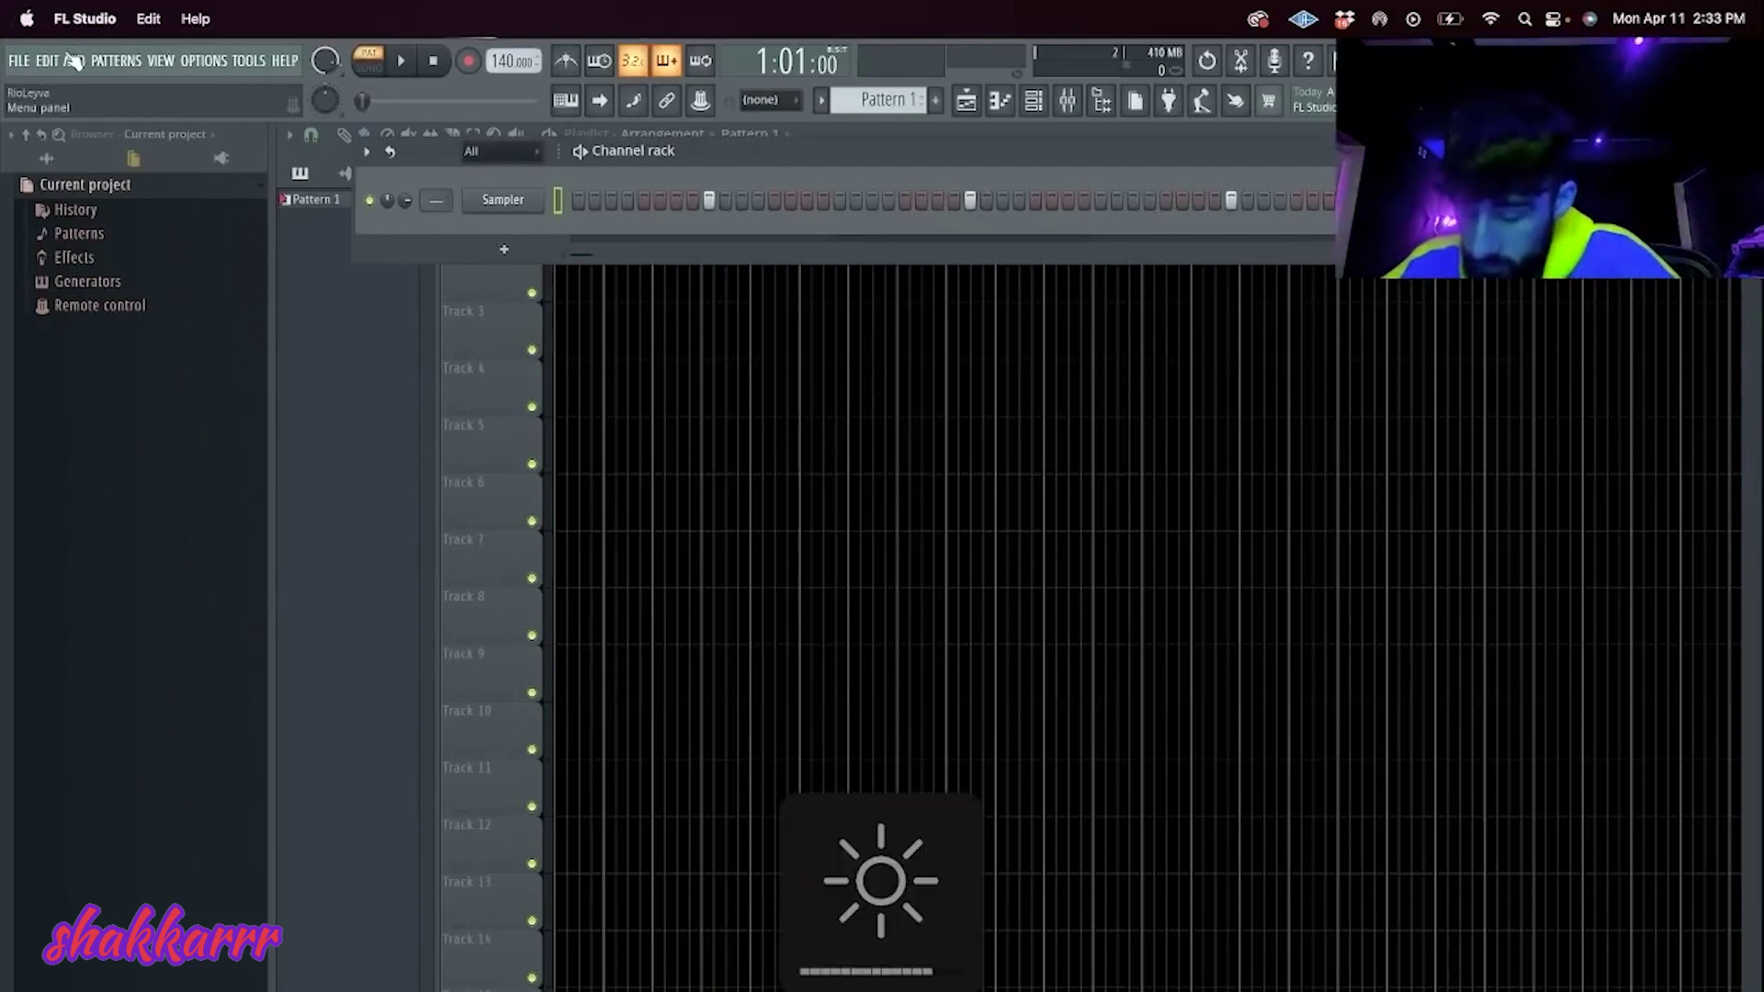
{"action": "left_click", "coordinate": [45, 160]}
{"action": "scroll", "coordinate": [101, 408], "scroll_direction": "up", "scroll_amount": 5}
{"action": "left_click", "coordinate": [64, 413]}
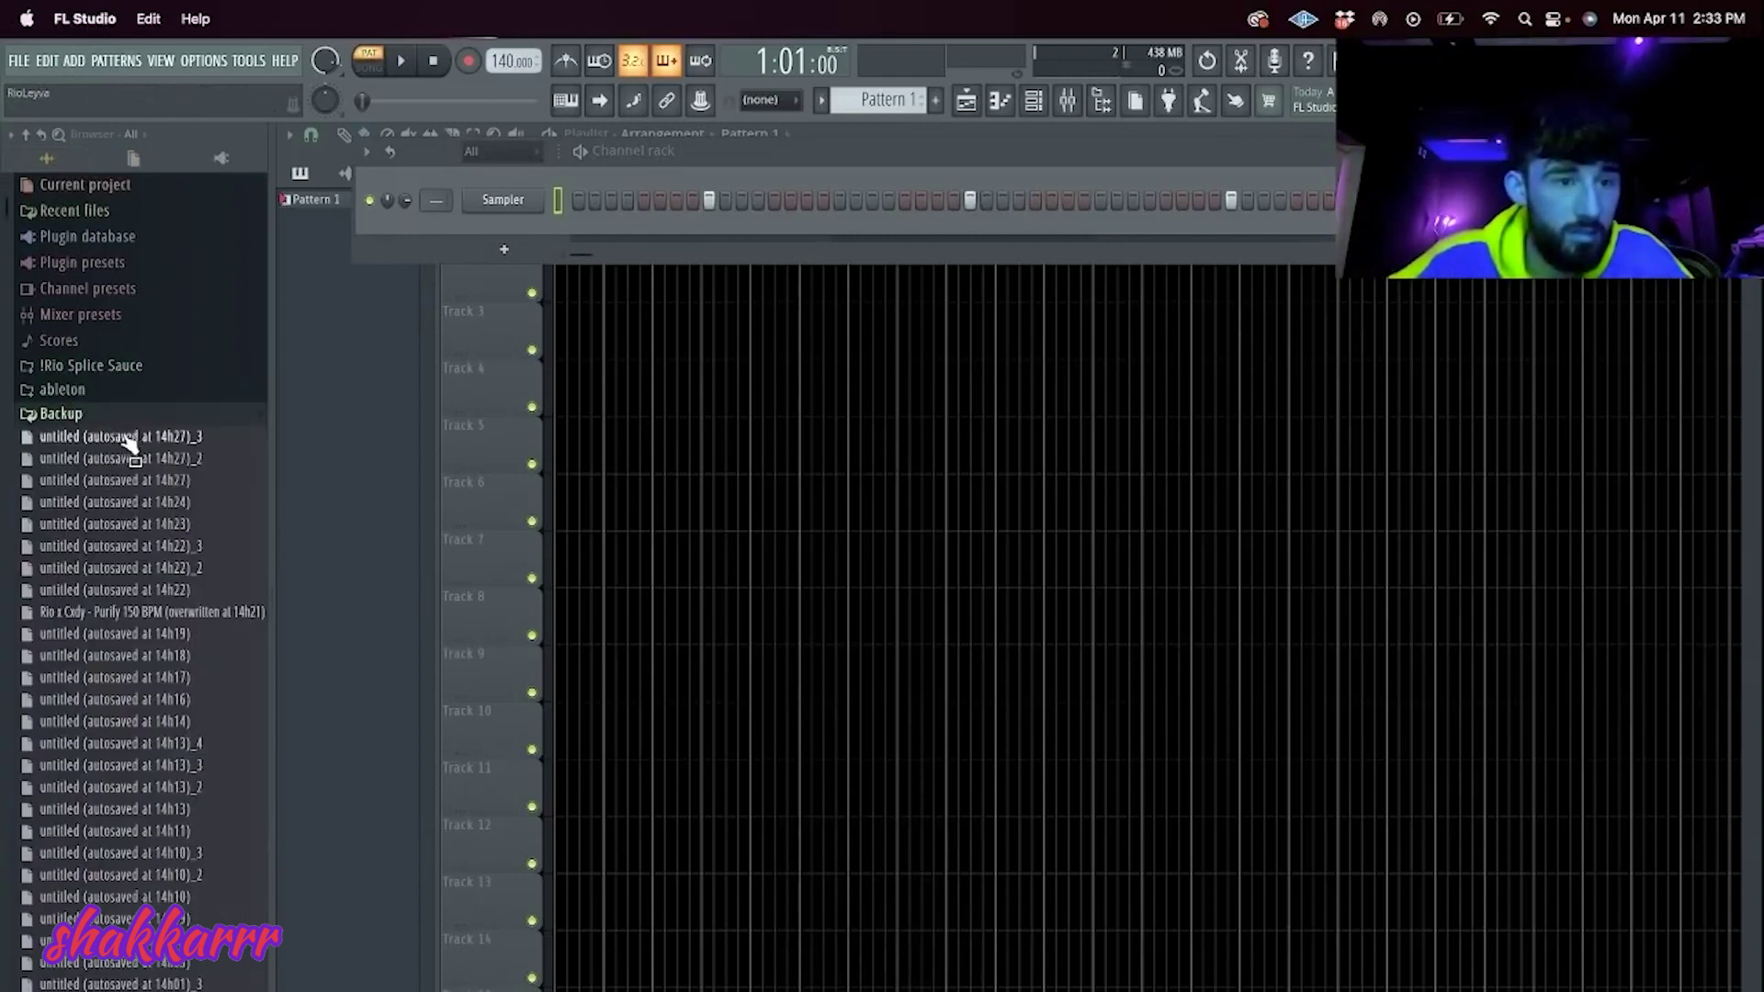
{"action": "left_click", "coordinate": [193, 439]}
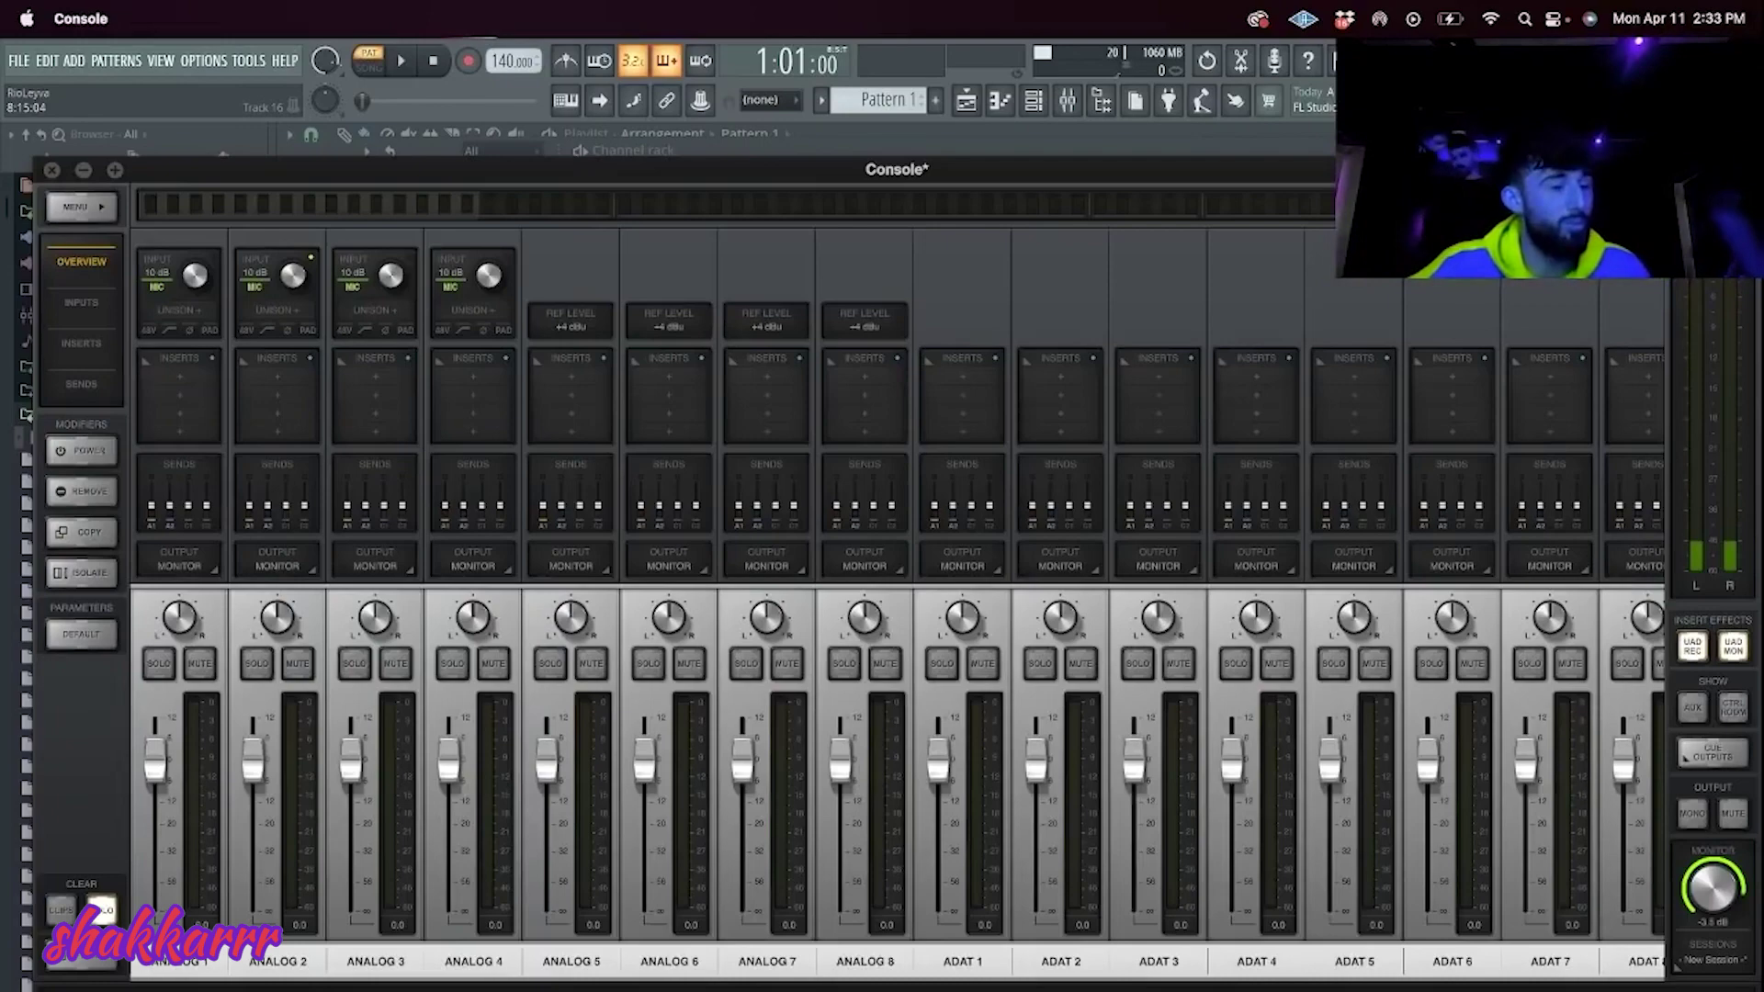
Step: Switch to Finder, preview the Purify track again and raise the system volume
{"action": "key", "text": "super+Tab"}
{"action": "left_click", "coordinate": [661, 300]}
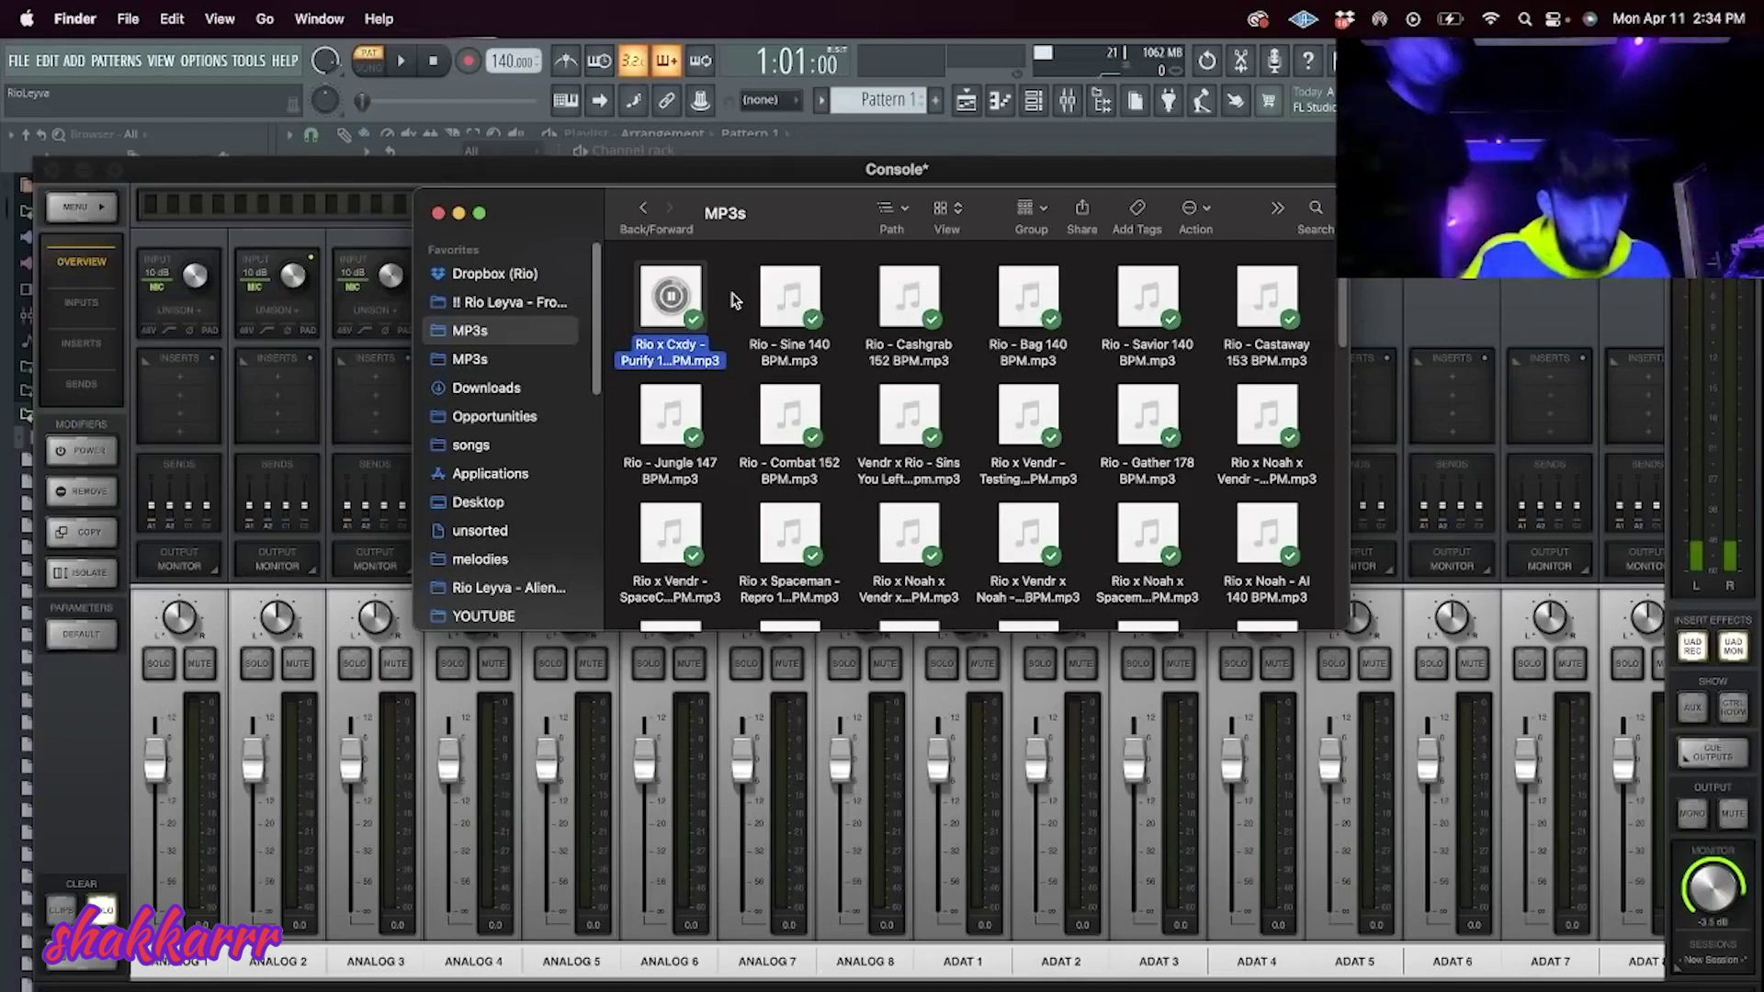
{"action": "key", "text": "XF86AudioRaiseVolume"}
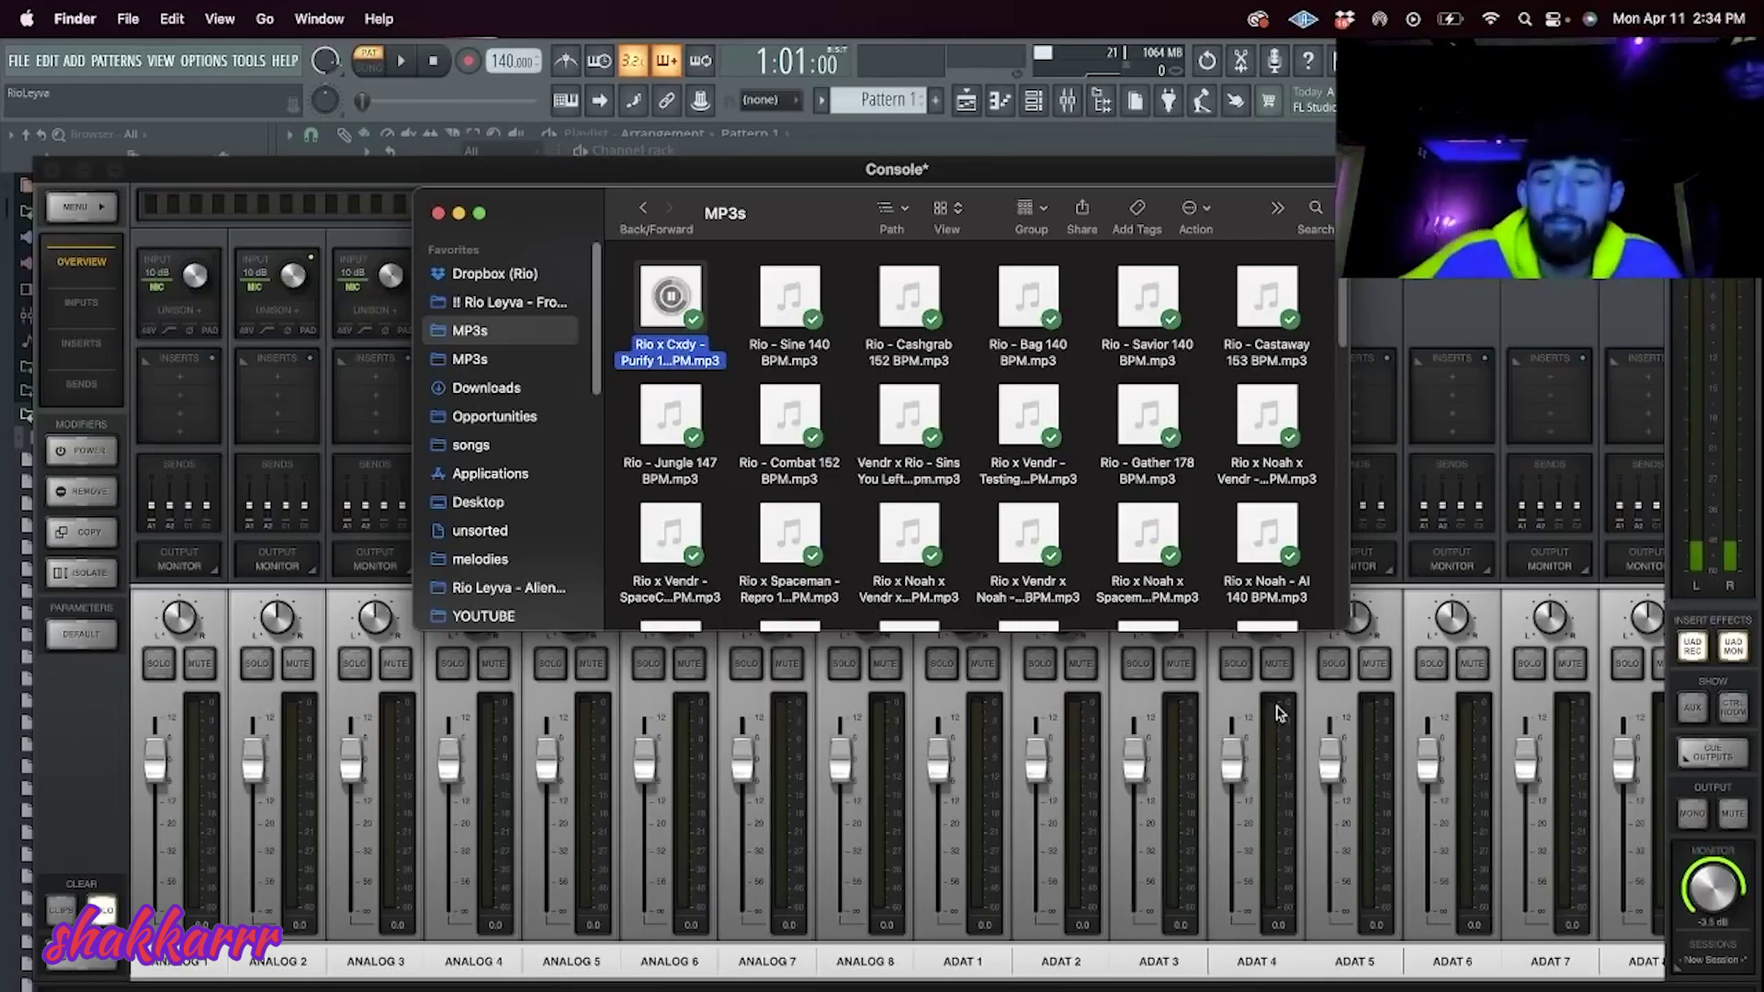
Step: Check the stream chat in Streamlabs Desktop and preview the Sine 140 BPM track in Finder
{"action": "key", "text": "super+Tab"}
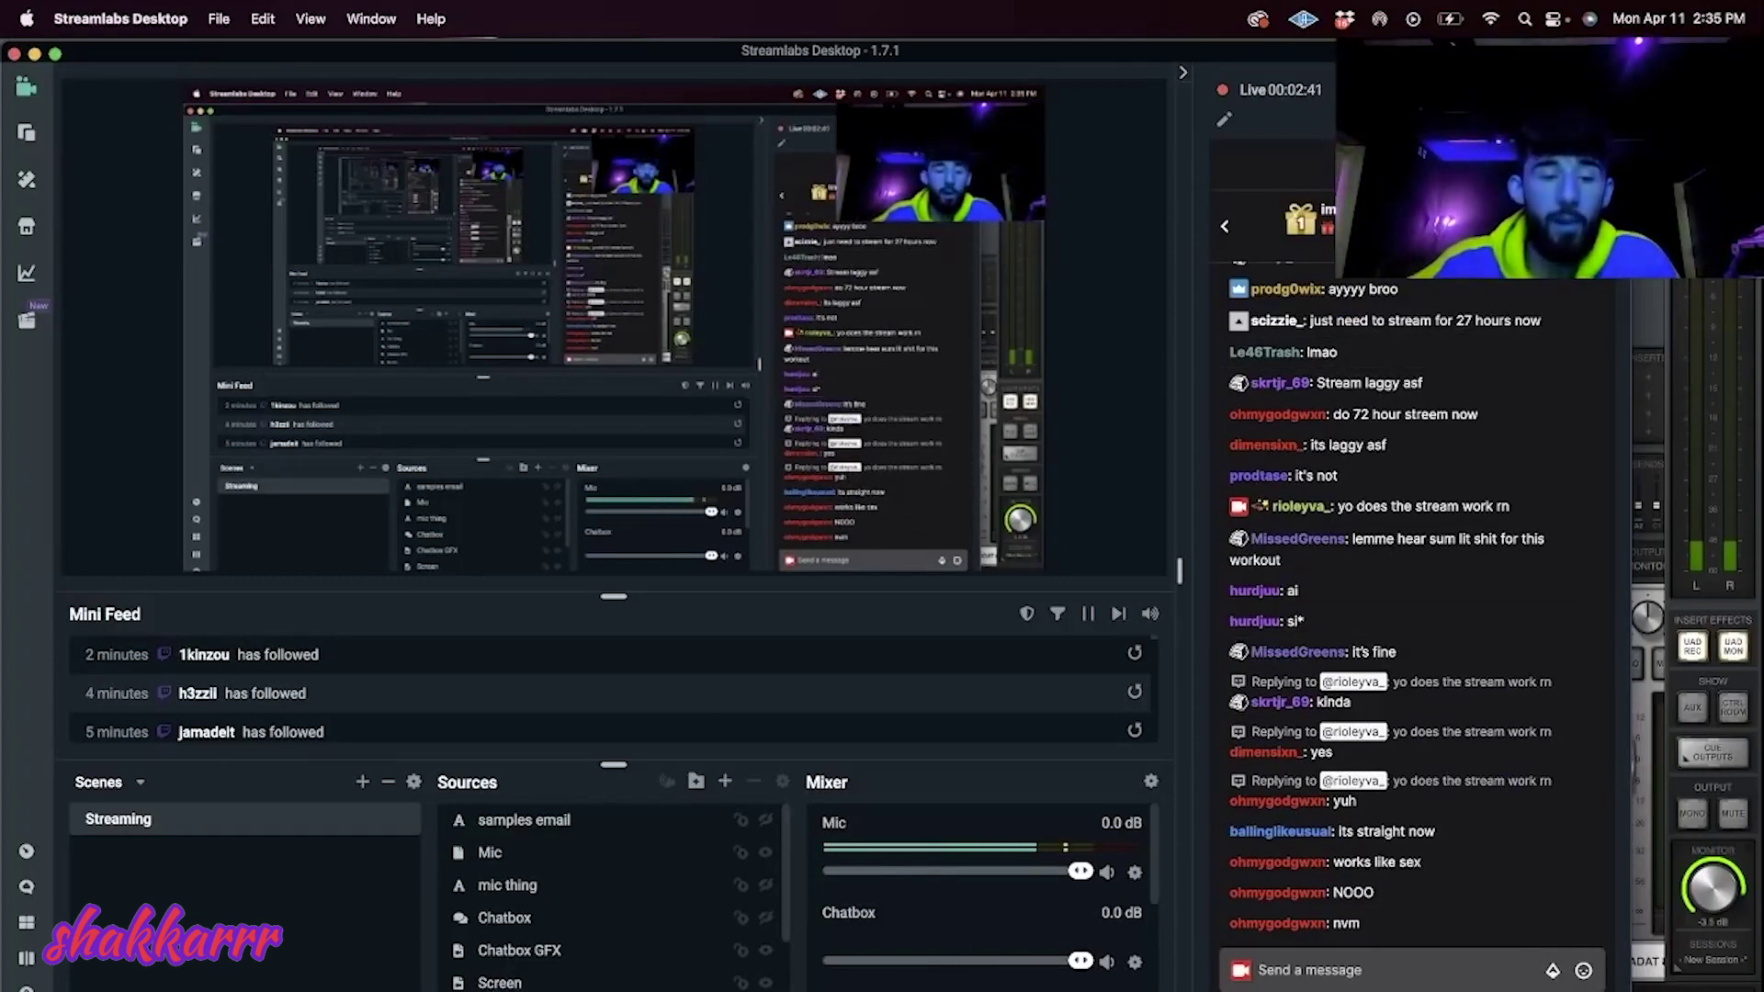
{"action": "key", "text": "super+Tab"}
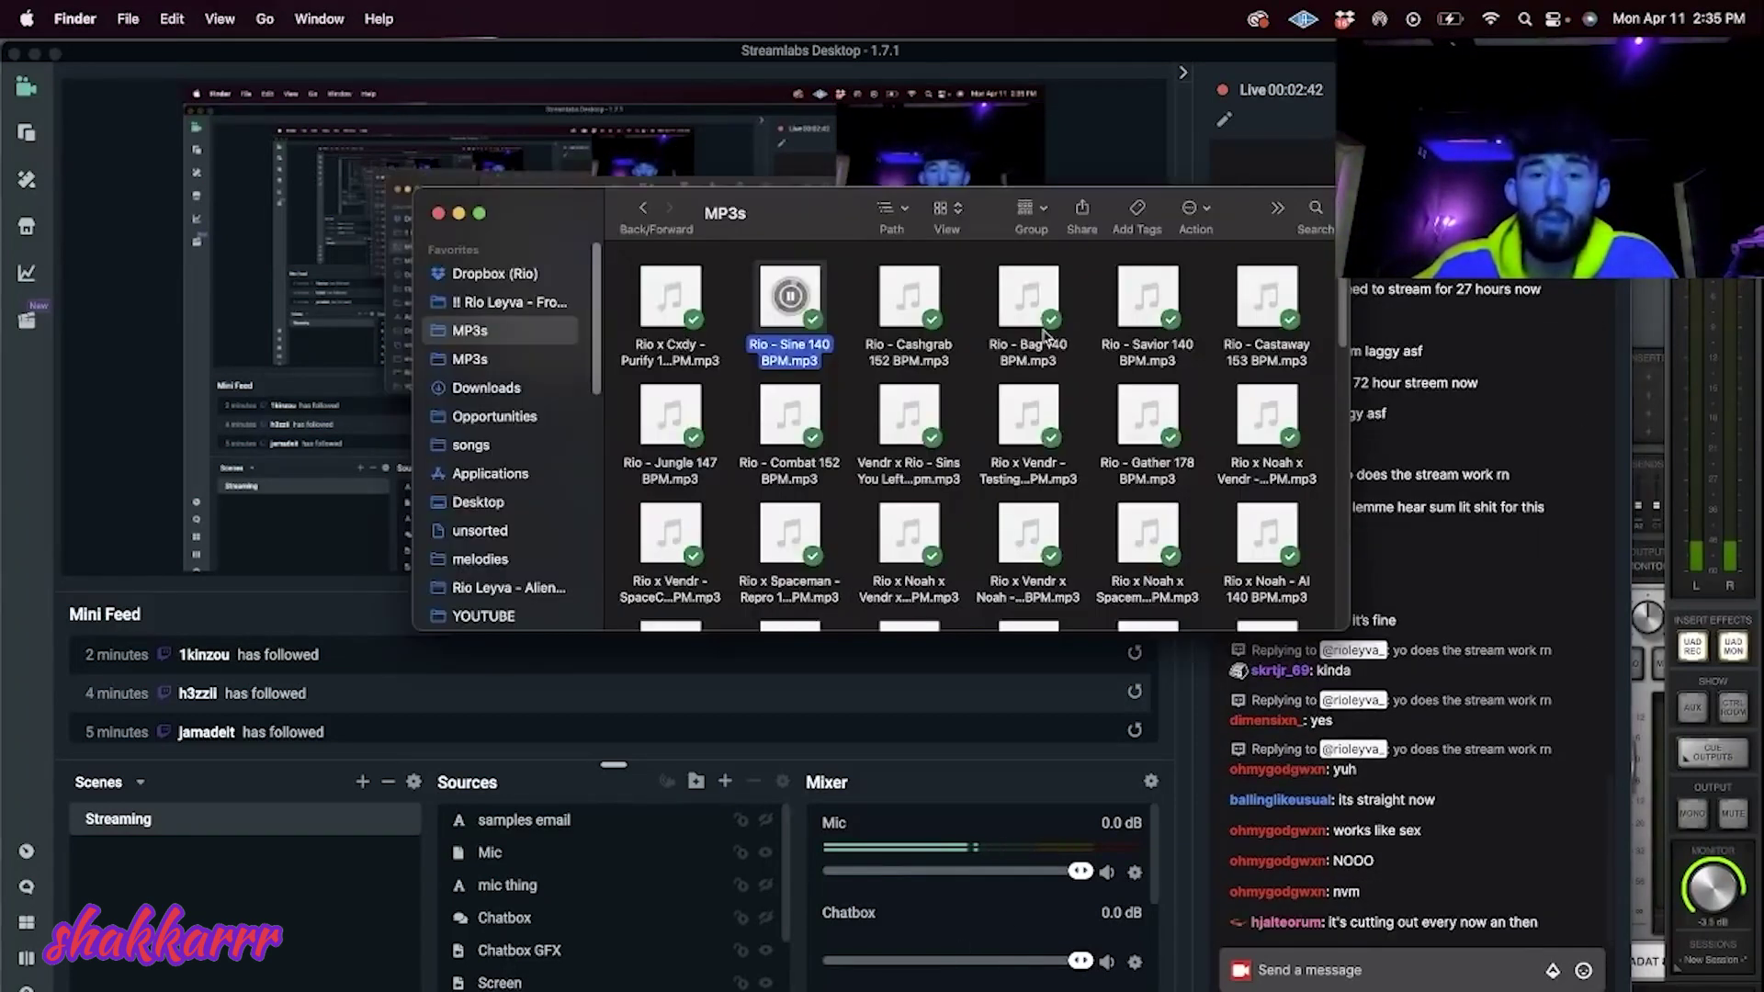
{"action": "left_click", "coordinate": [838, 303]}
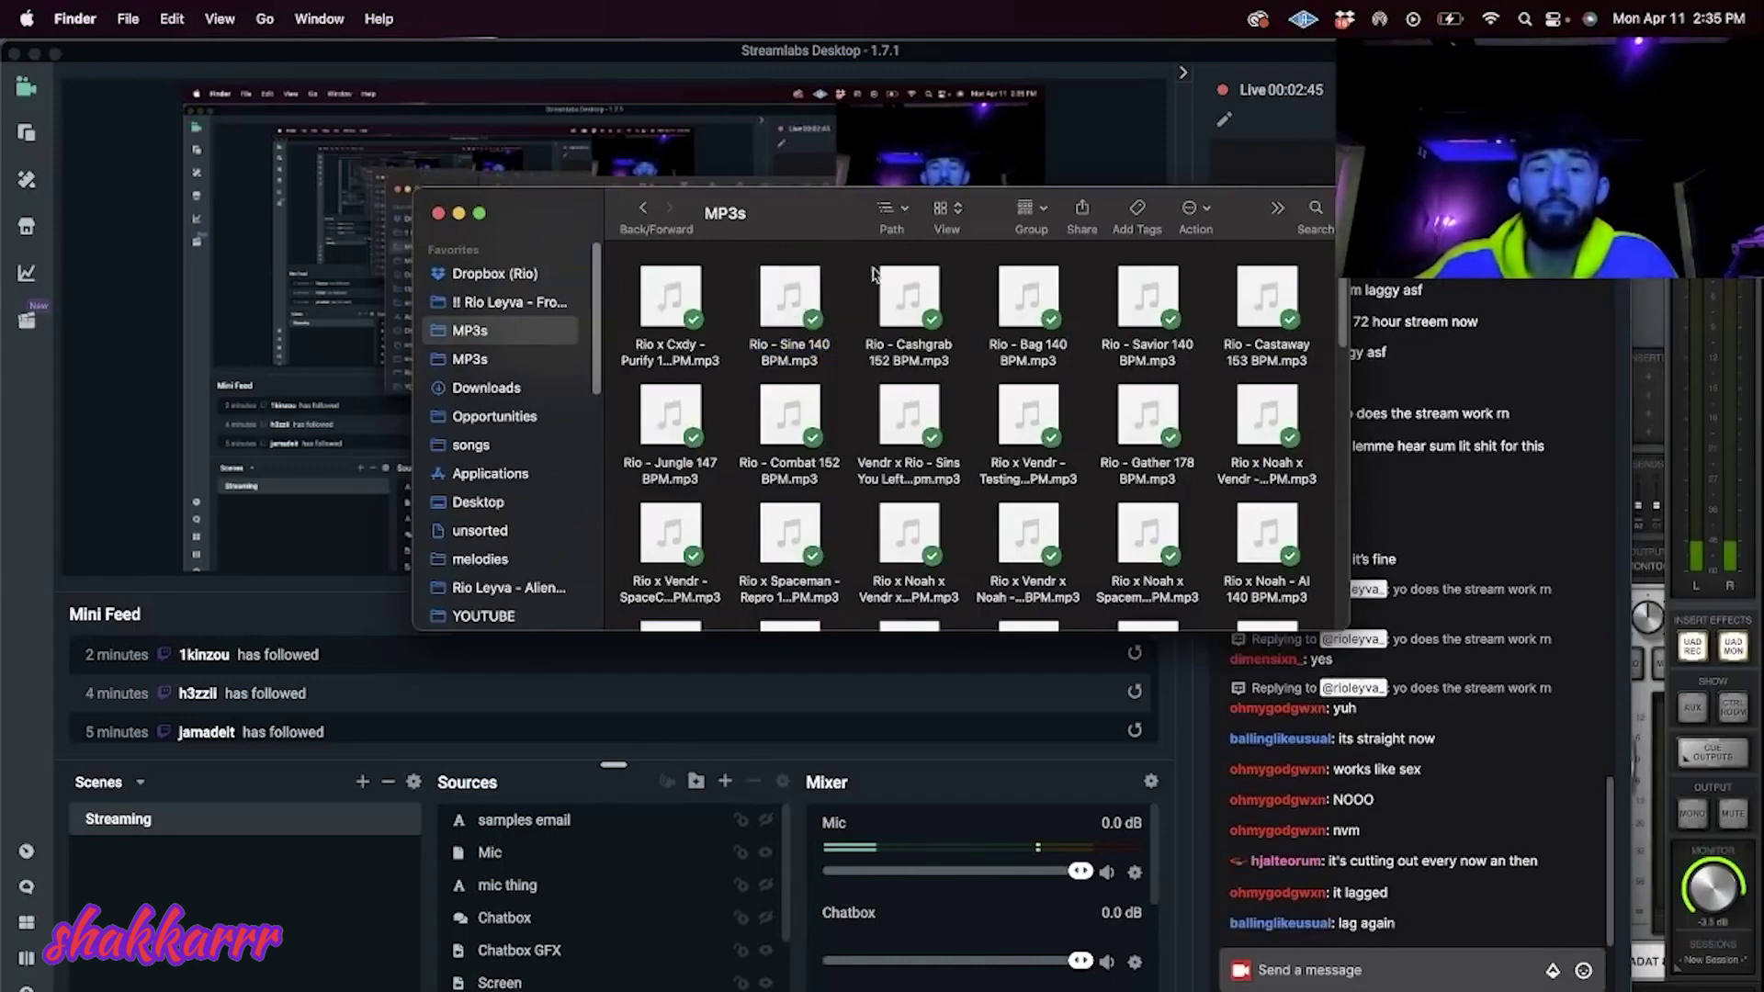
{"action": "left_click", "coordinate": [1108, 57]}
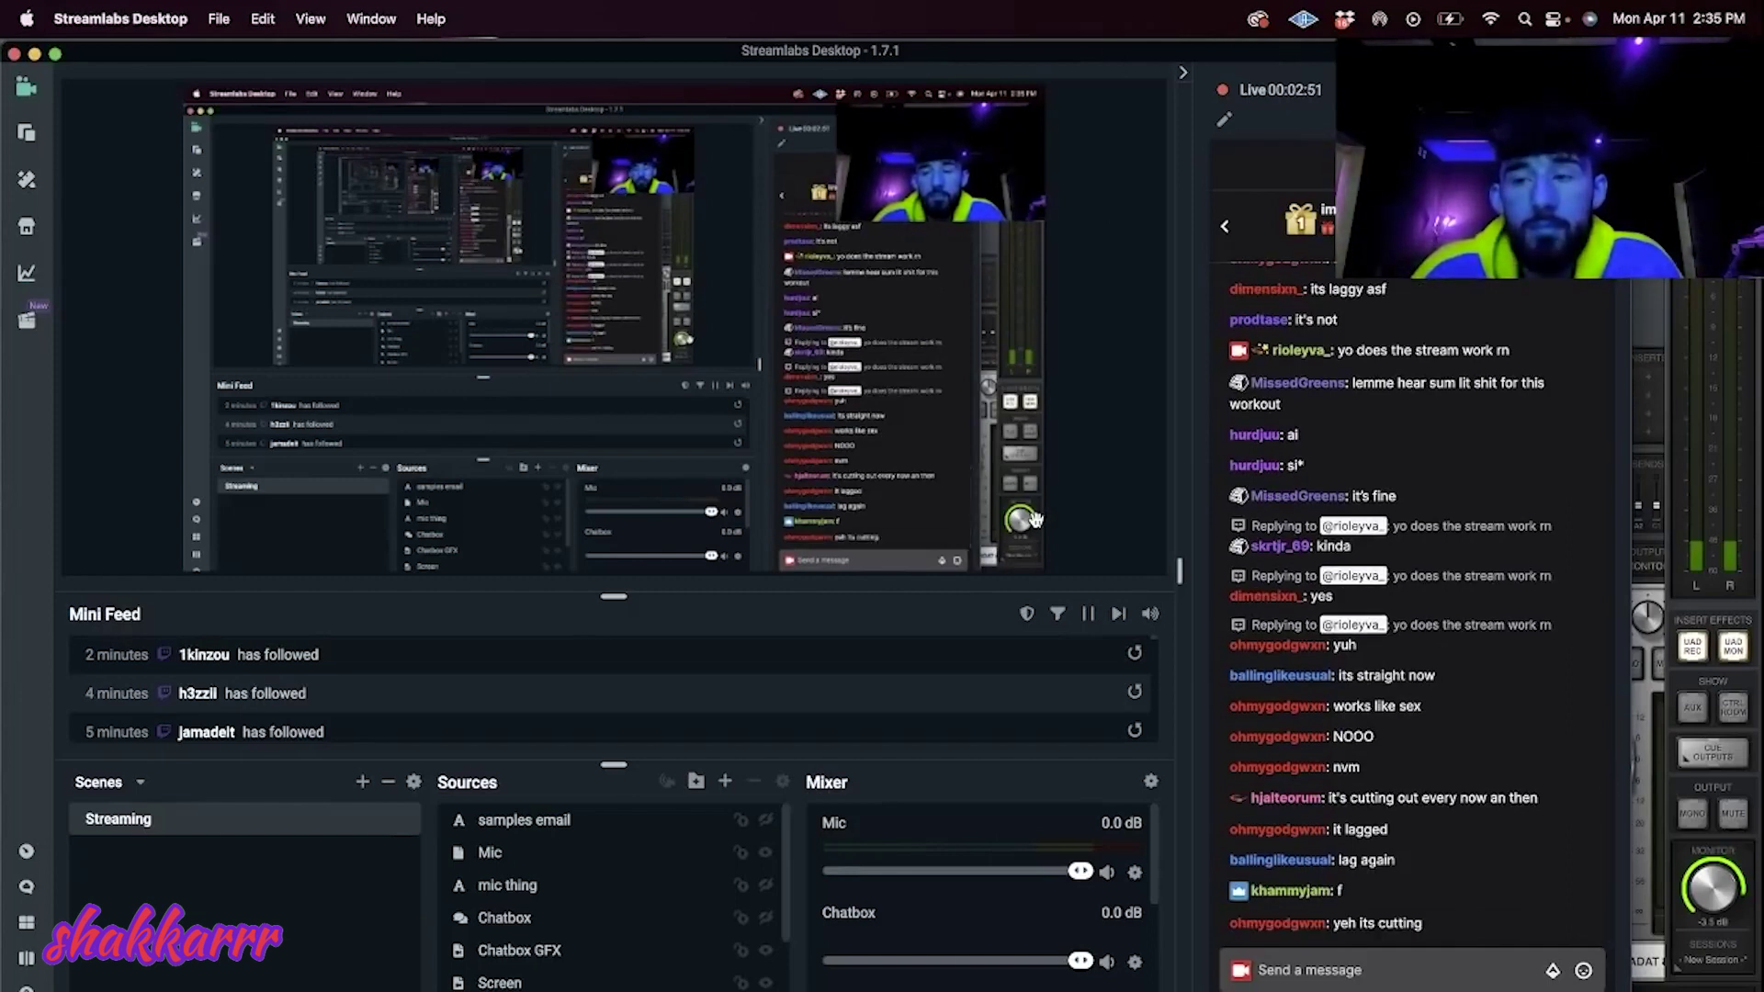
Step: Close the Console window and quit other running applications, including Photoshop
{"action": "left_click", "coordinate": [1655, 542]}
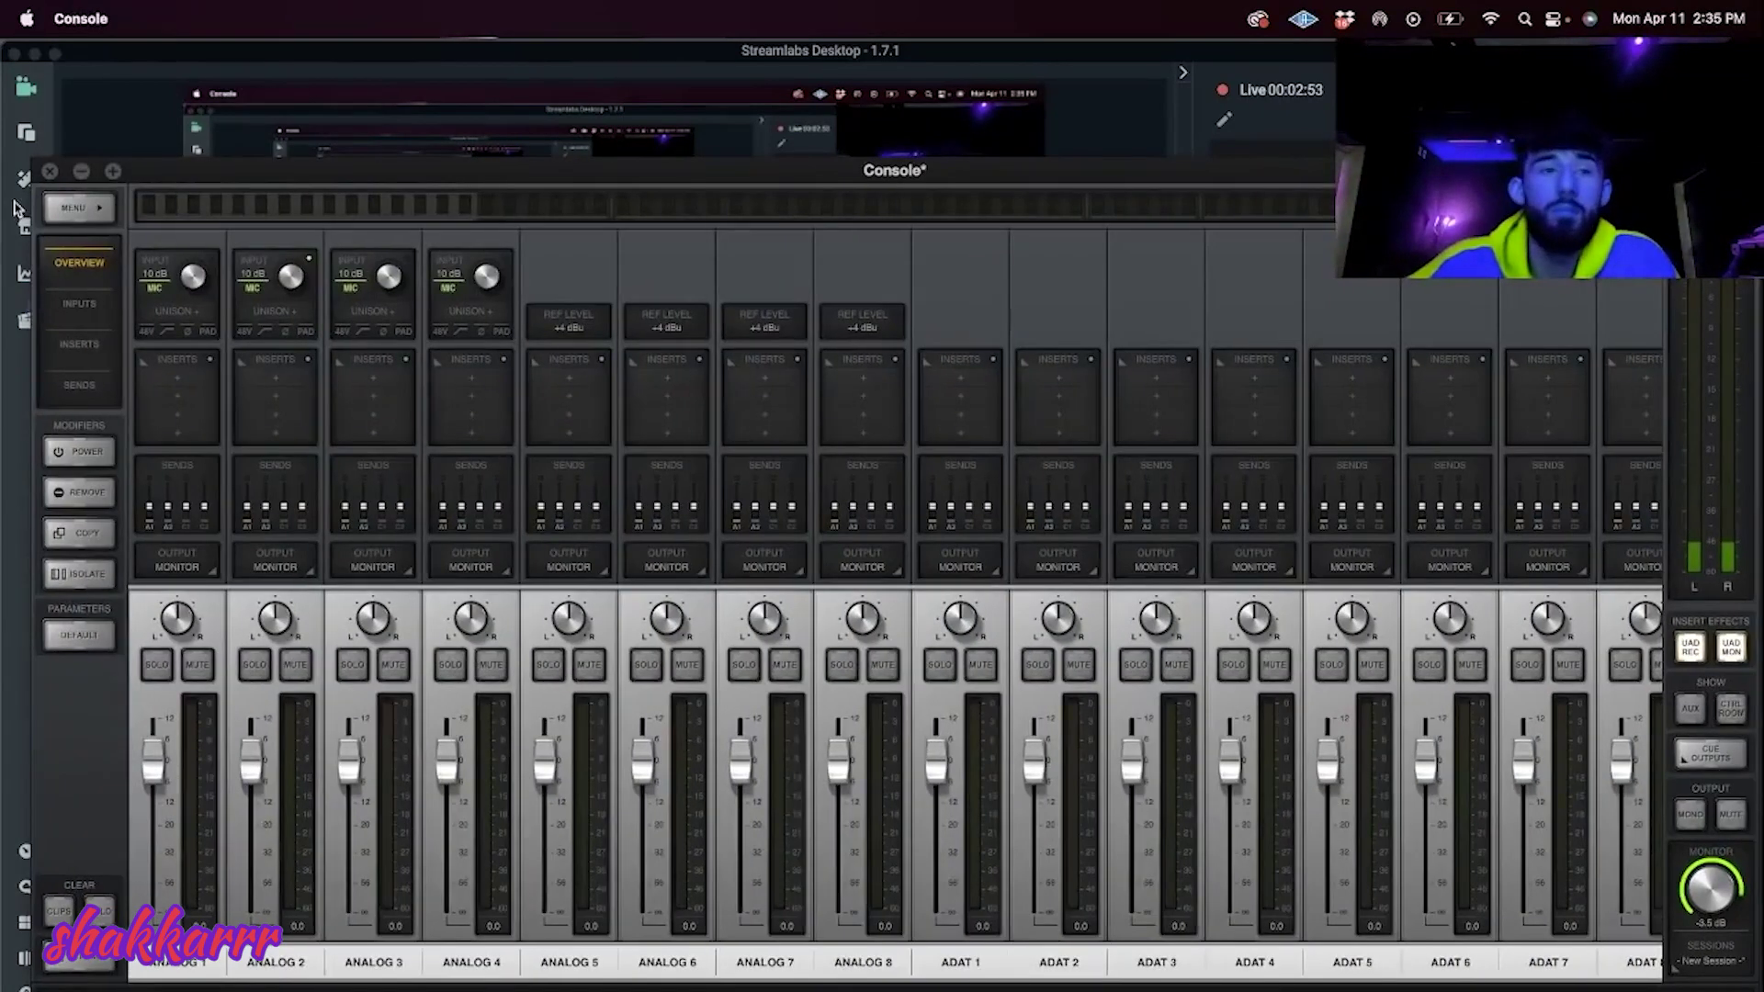
{"action": "left_click", "coordinate": [50, 172]}
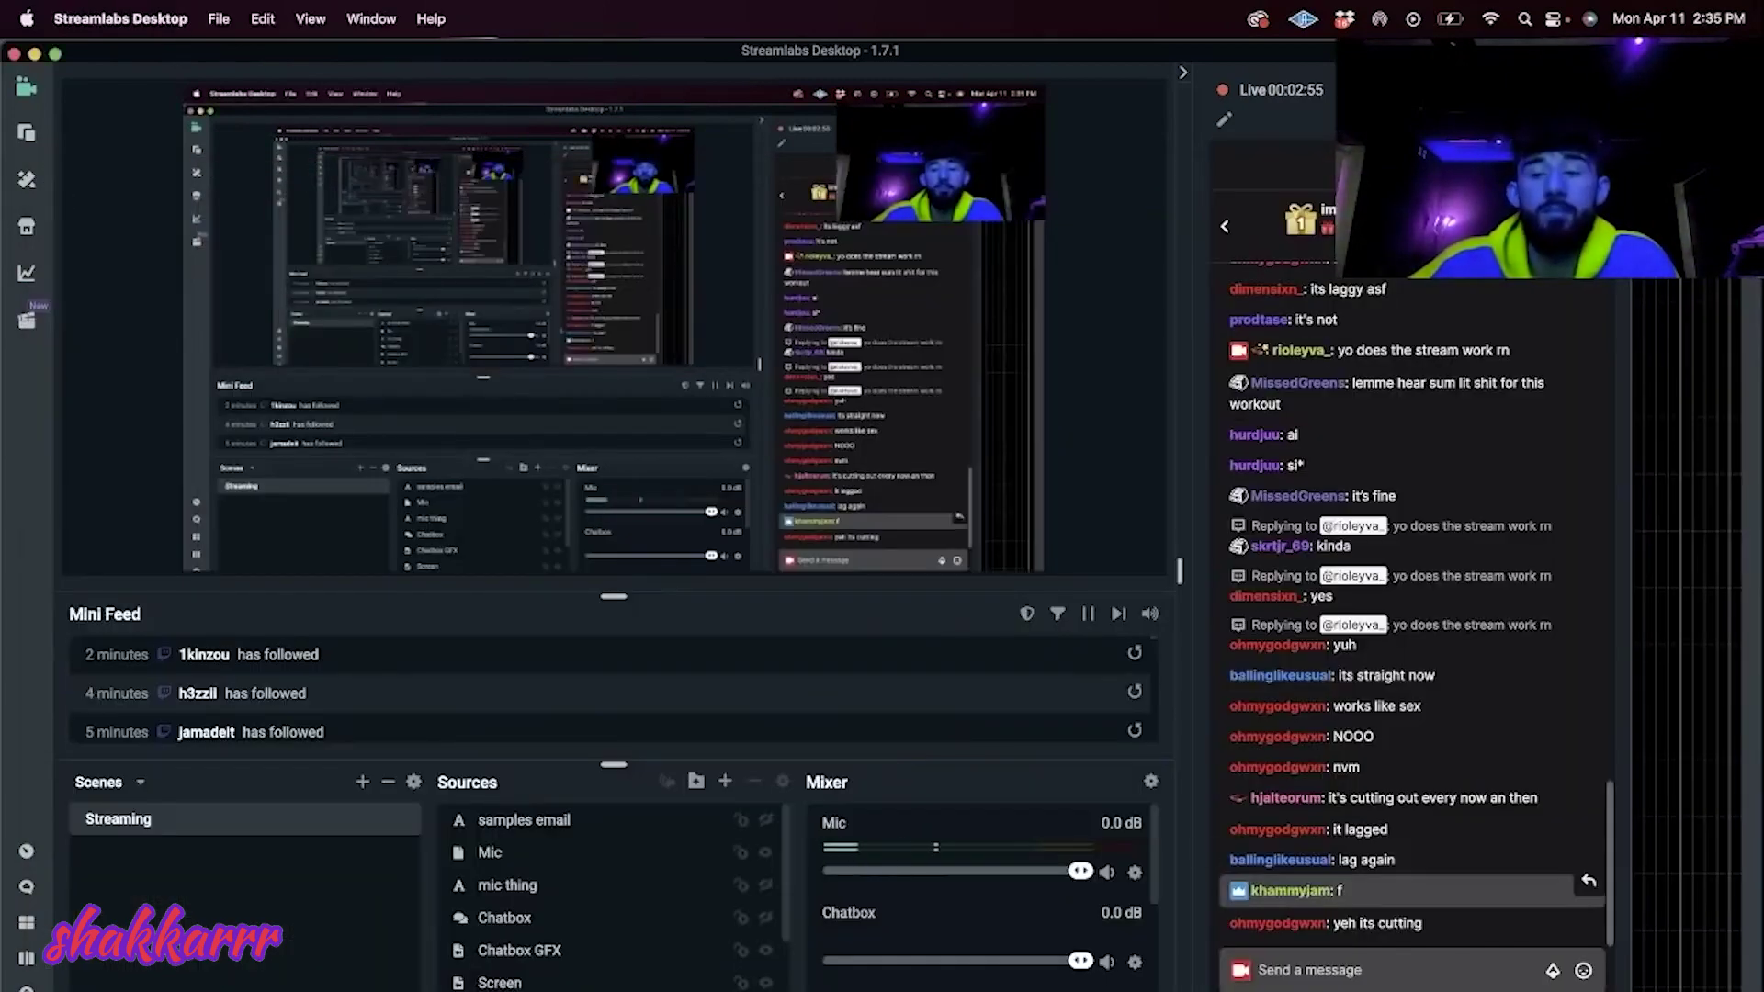
{"action": "right_click", "coordinate": [1231, 989]}
{"action": "left_click", "coordinate": [1231, 989]}
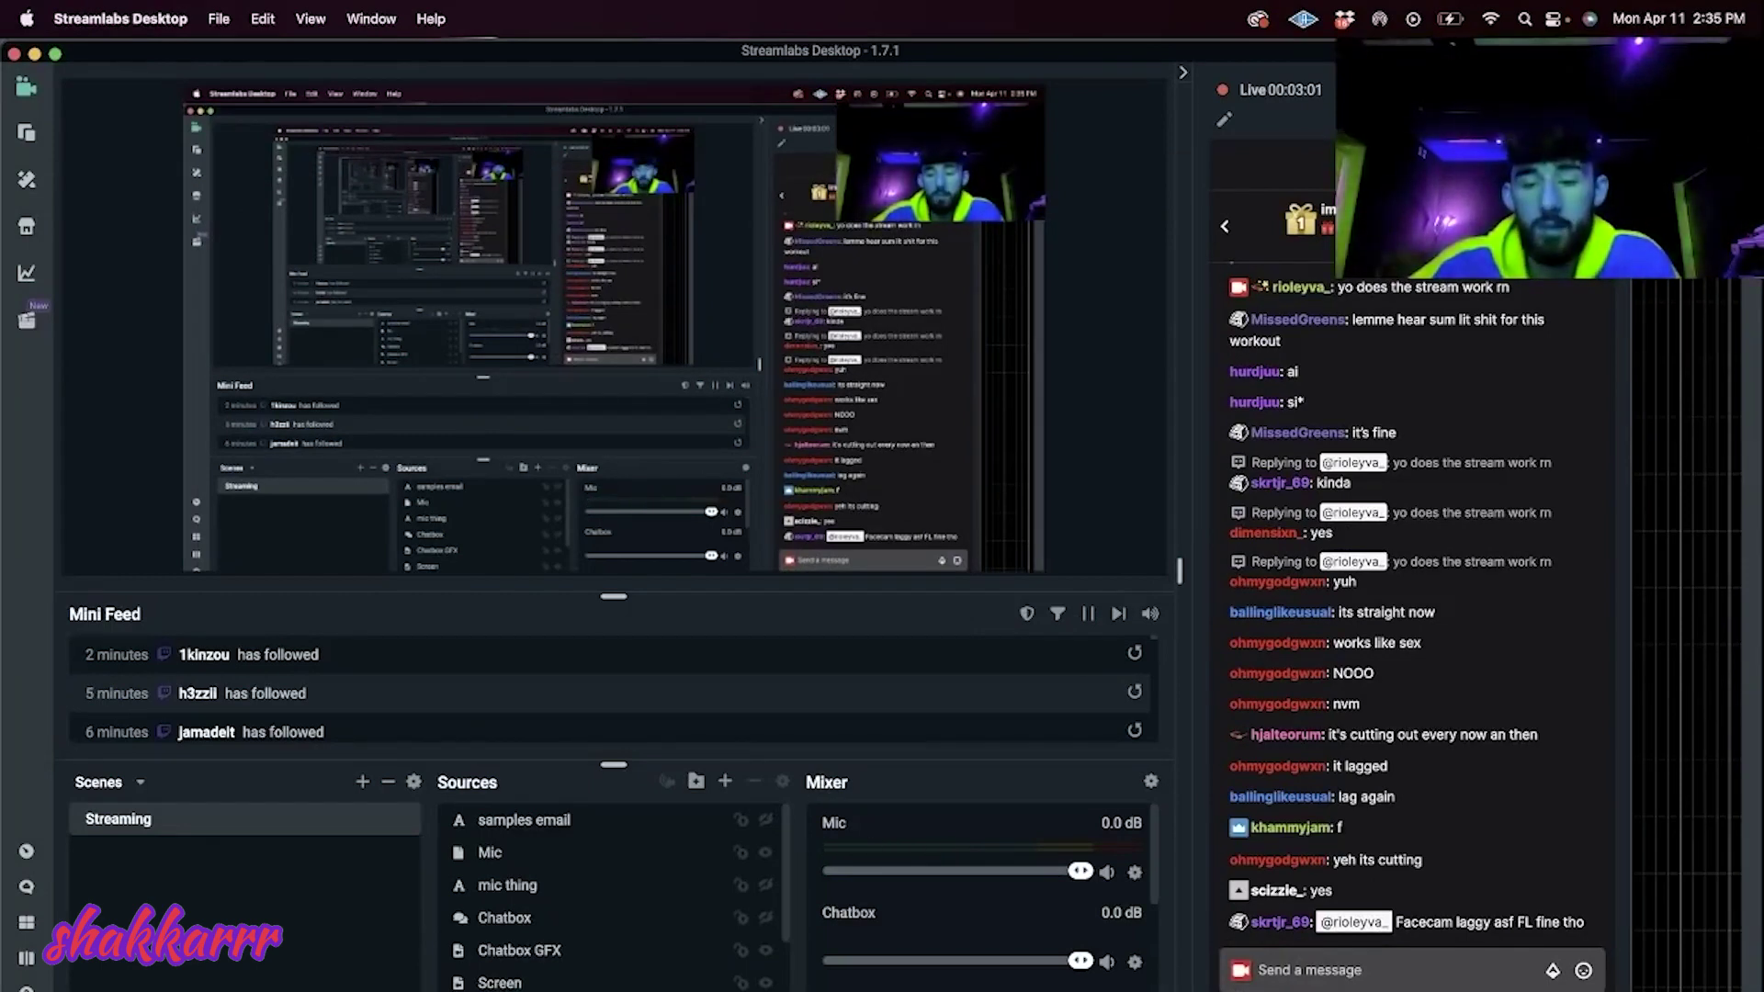
{"action": "right_click", "coordinate": [1061, 988]}
{"action": "left_click", "coordinate": [1061, 989]}
{"action": "right_click", "coordinate": [1133, 989]}
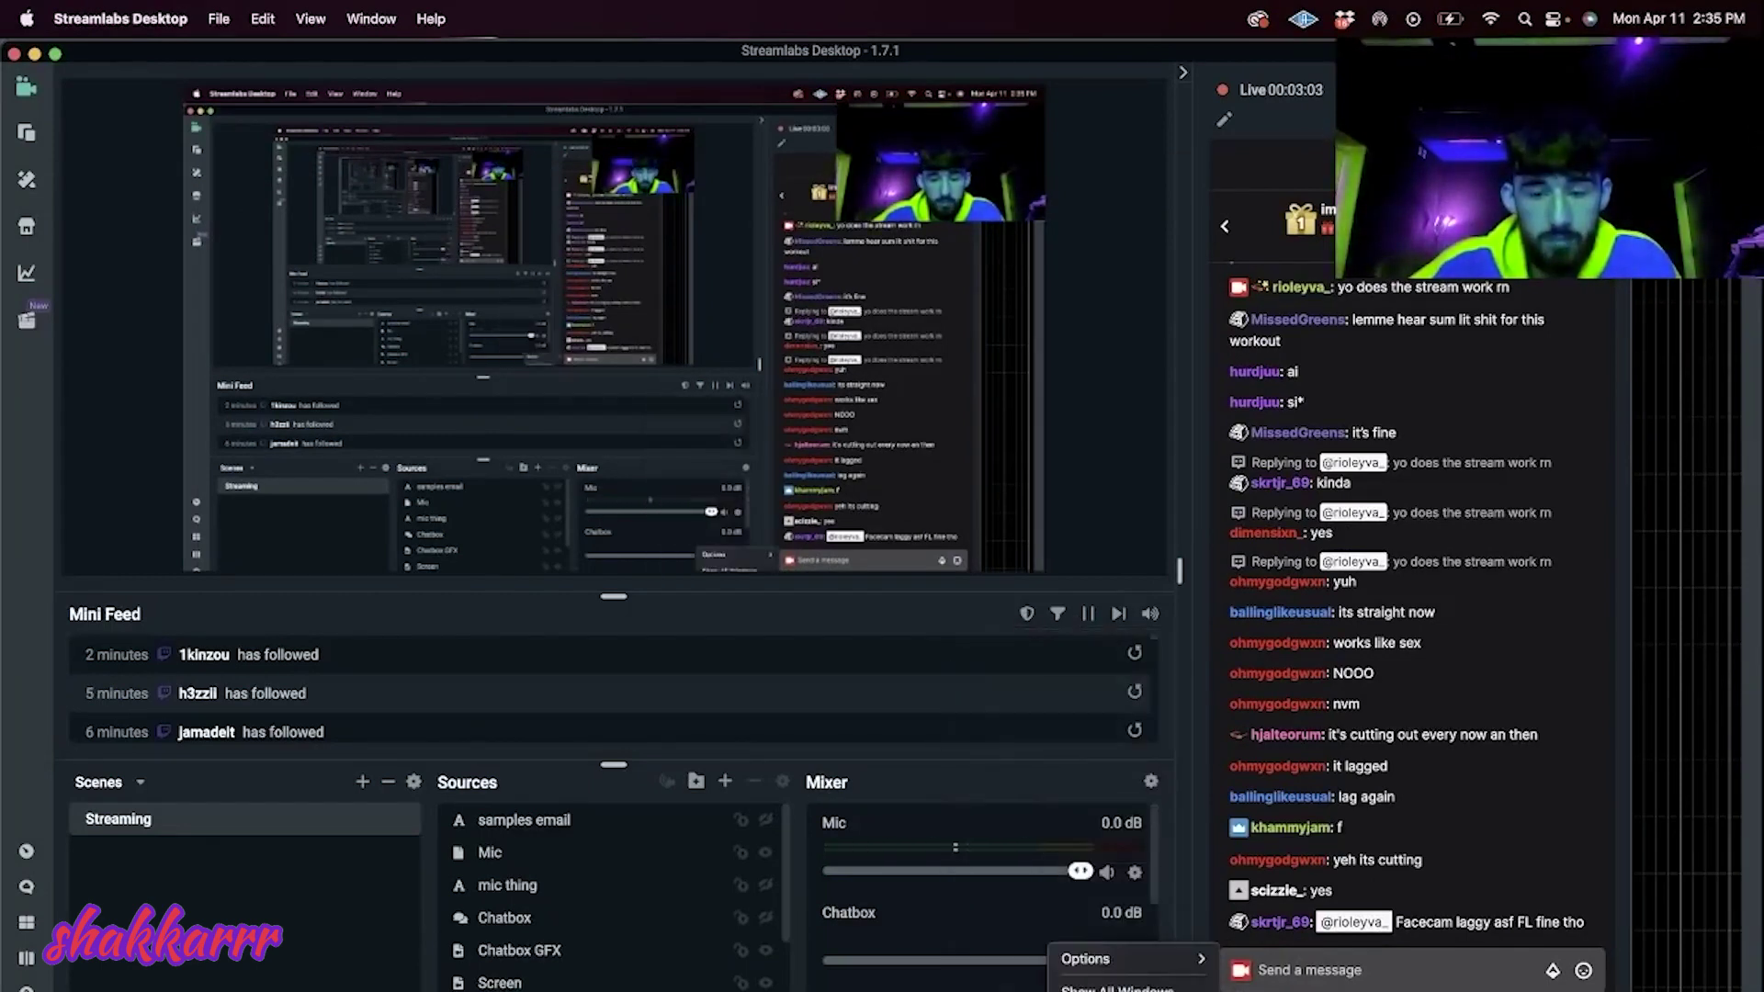
{"action": "left_click", "coordinate": [1121, 990]}
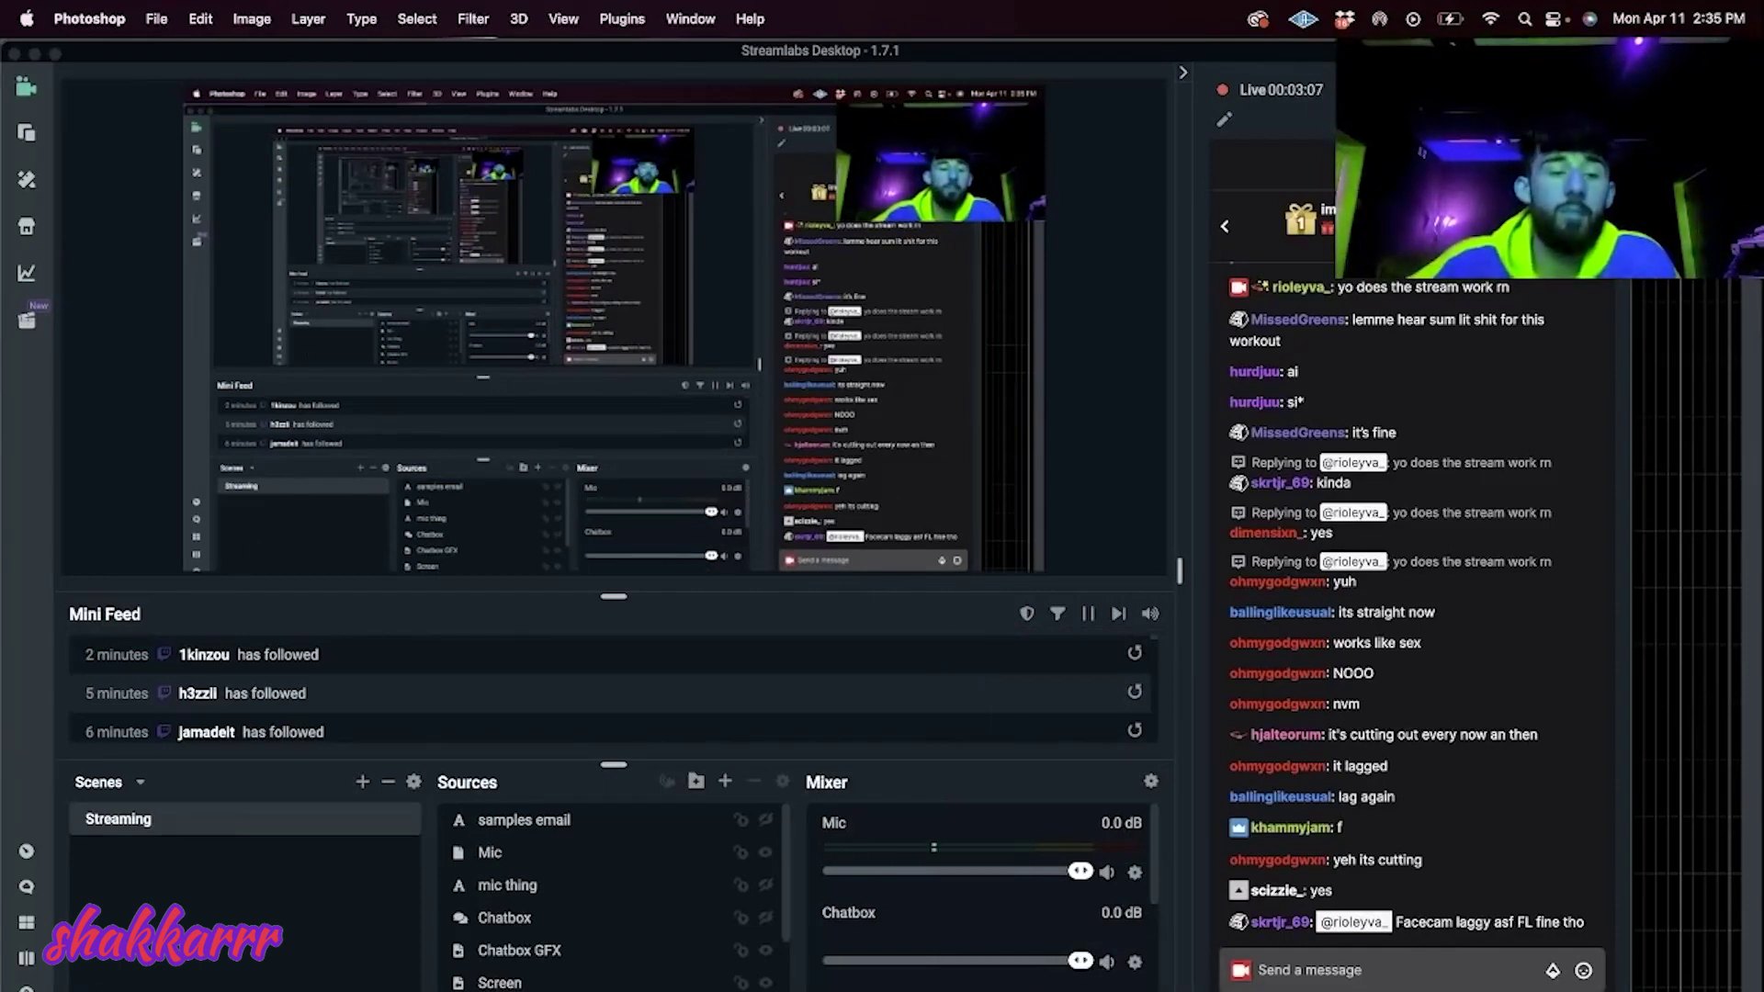
Step: Switch to Finder, preview the Combat 152 BPM and Bag 140 BPM tracks, and check the stream chat in Streamlabs Desktop
{"action": "key", "text": "super+Tab"}
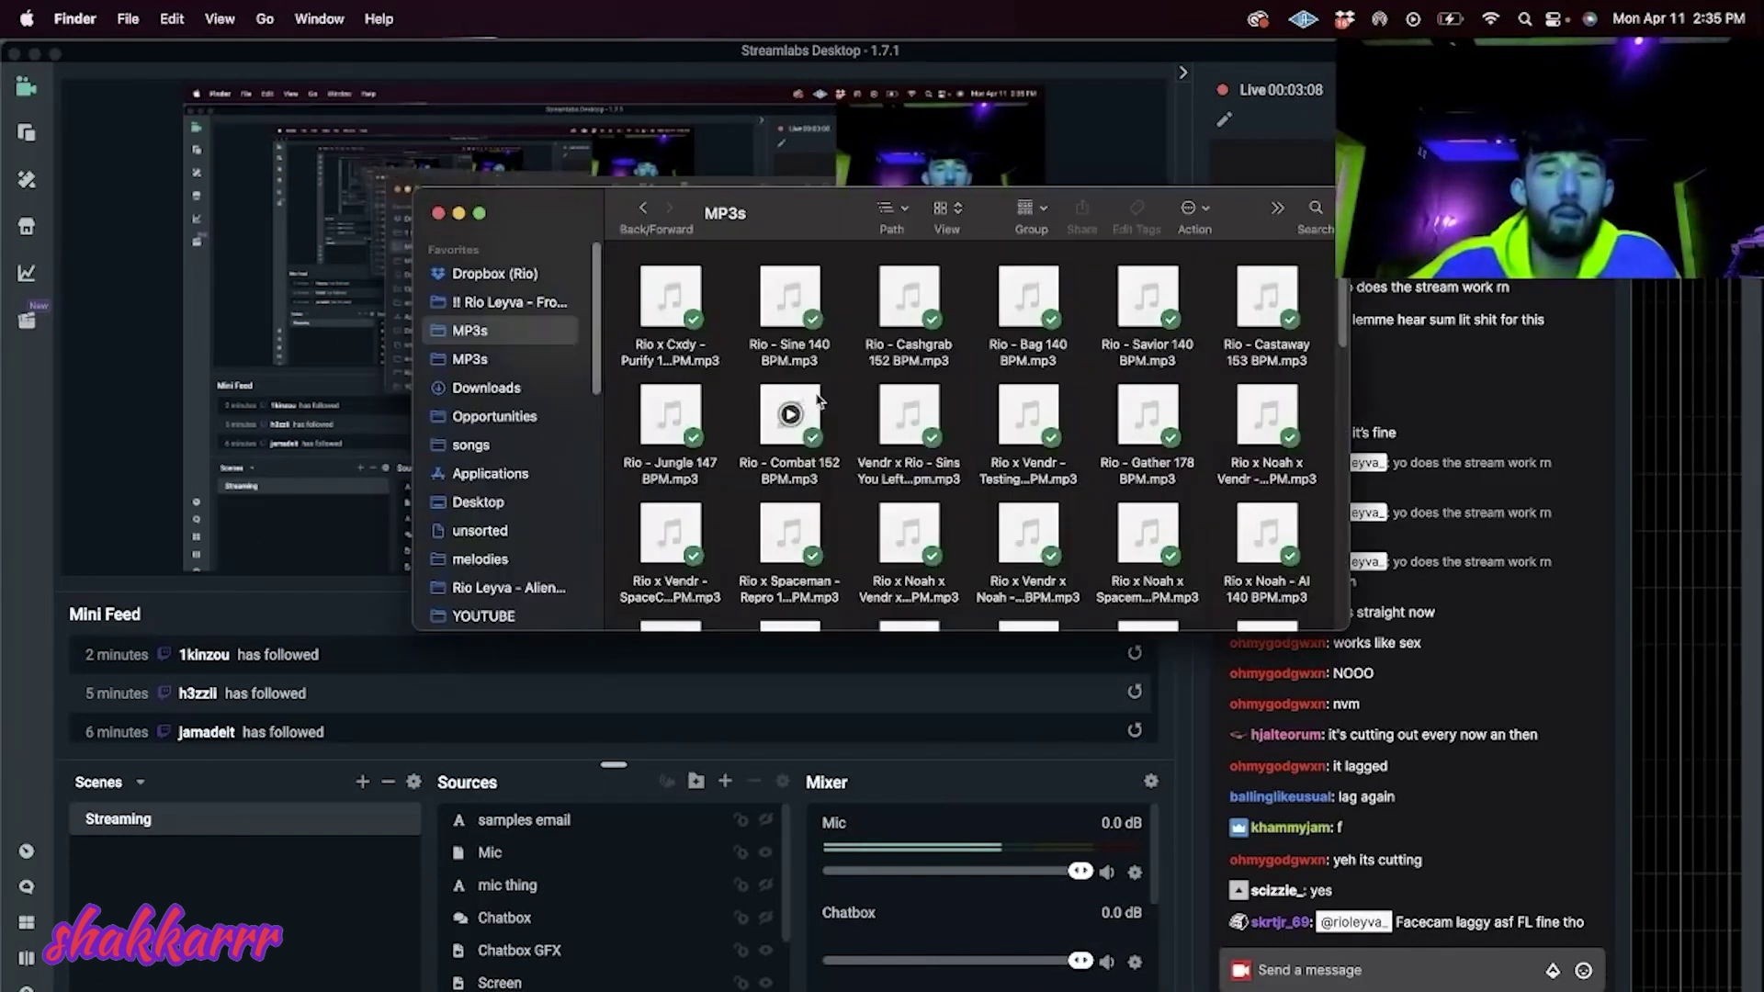
{"action": "left_click", "coordinate": [910, 415]}
{"action": "left_click", "coordinate": [840, 428]}
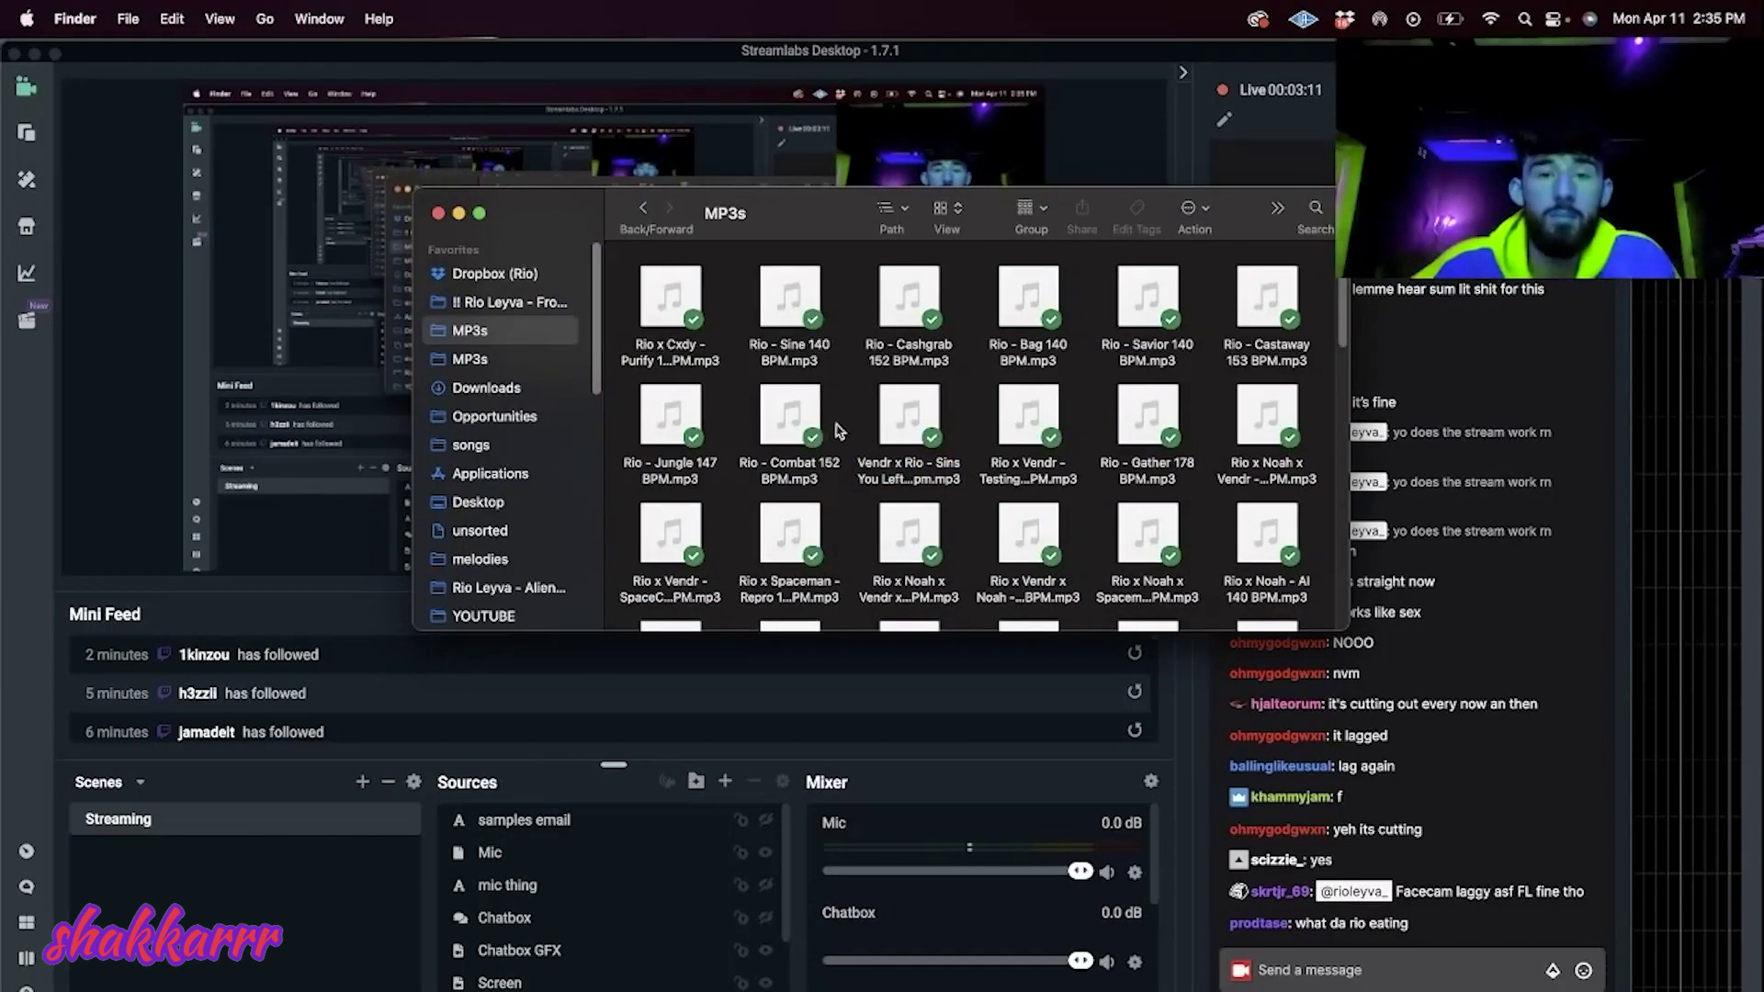
{"action": "left_click", "coordinate": [790, 415]}
{"action": "left_click", "coordinate": [1028, 296]}
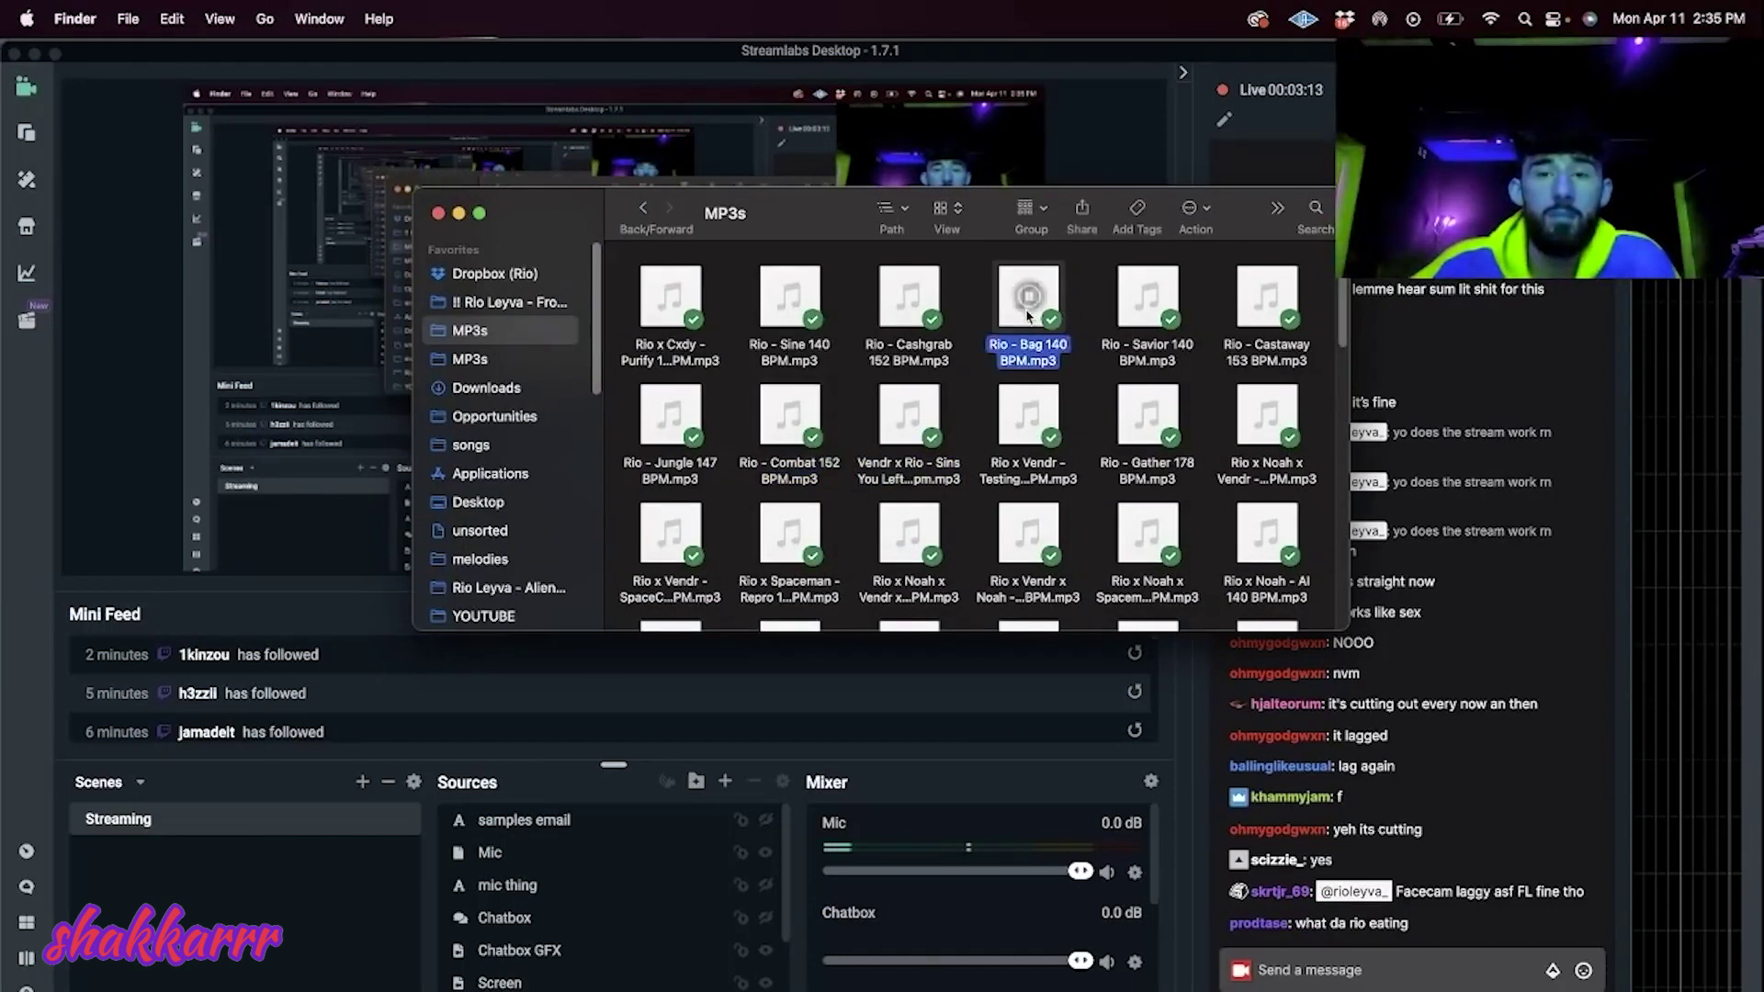
{"action": "left_click", "coordinate": [1177, 66]}
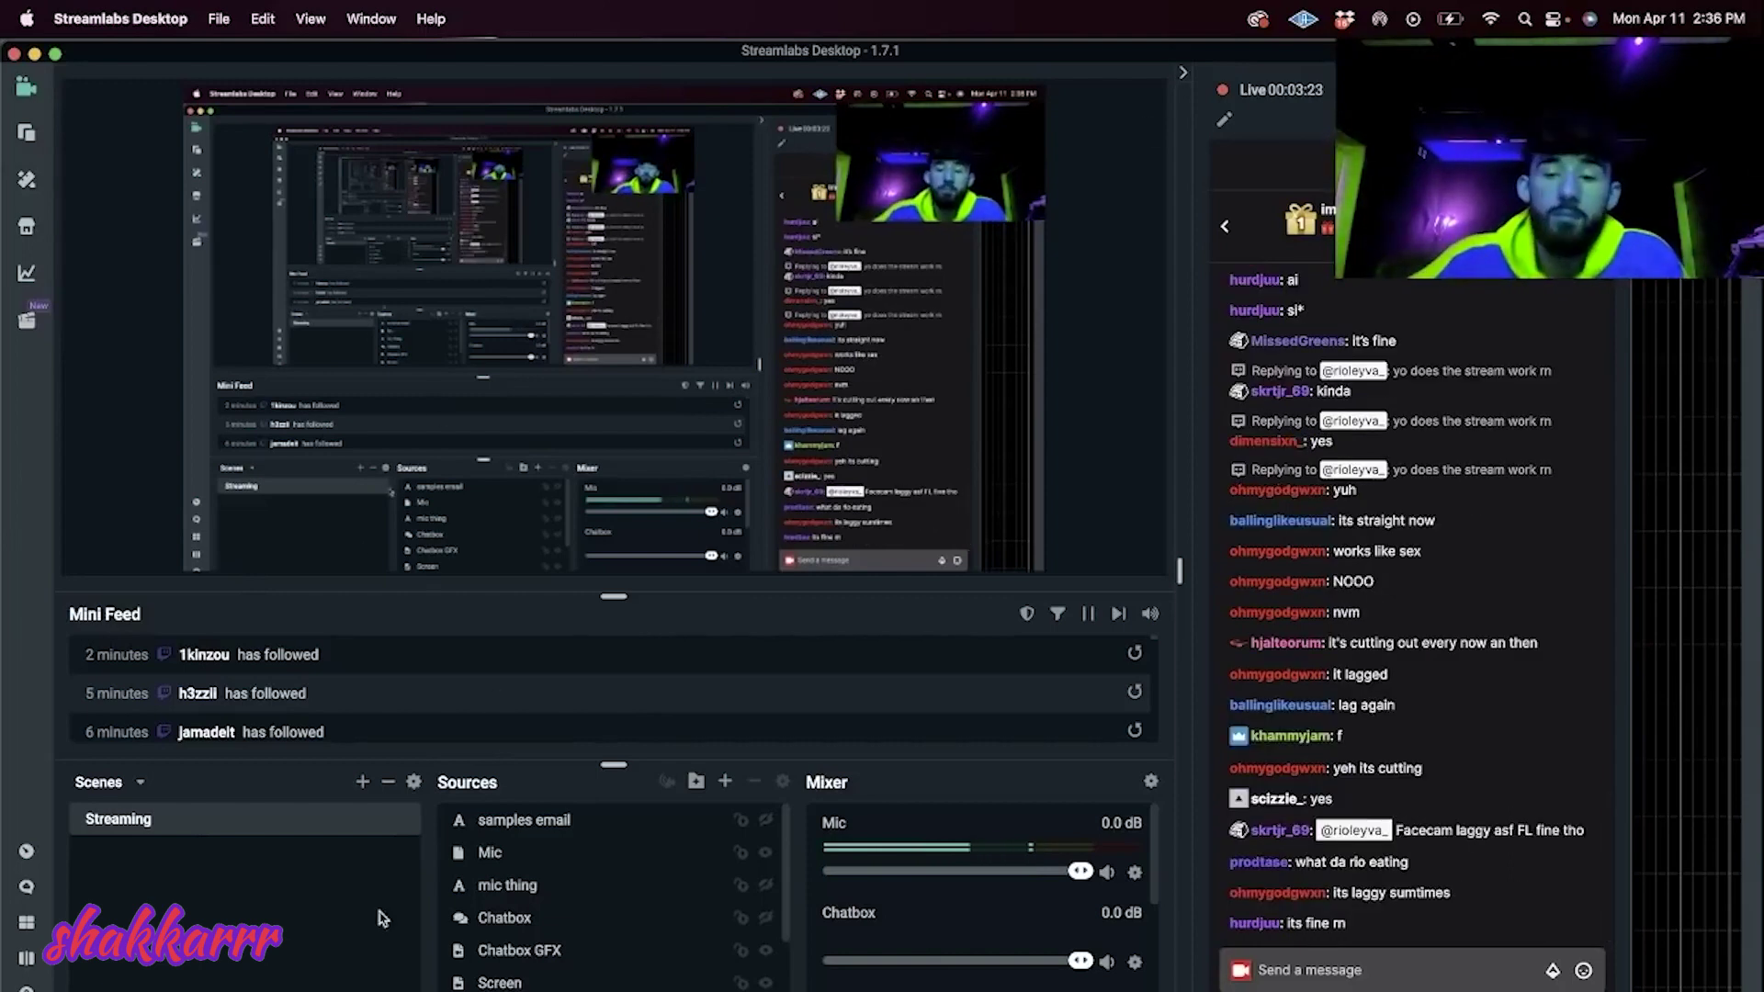
Step: Preview the Cashgrab, Sine and Purify tracks in Finder, and read the stream chat in Streamlabs Desktop again
{"action": "key", "text": "super+Tab"}
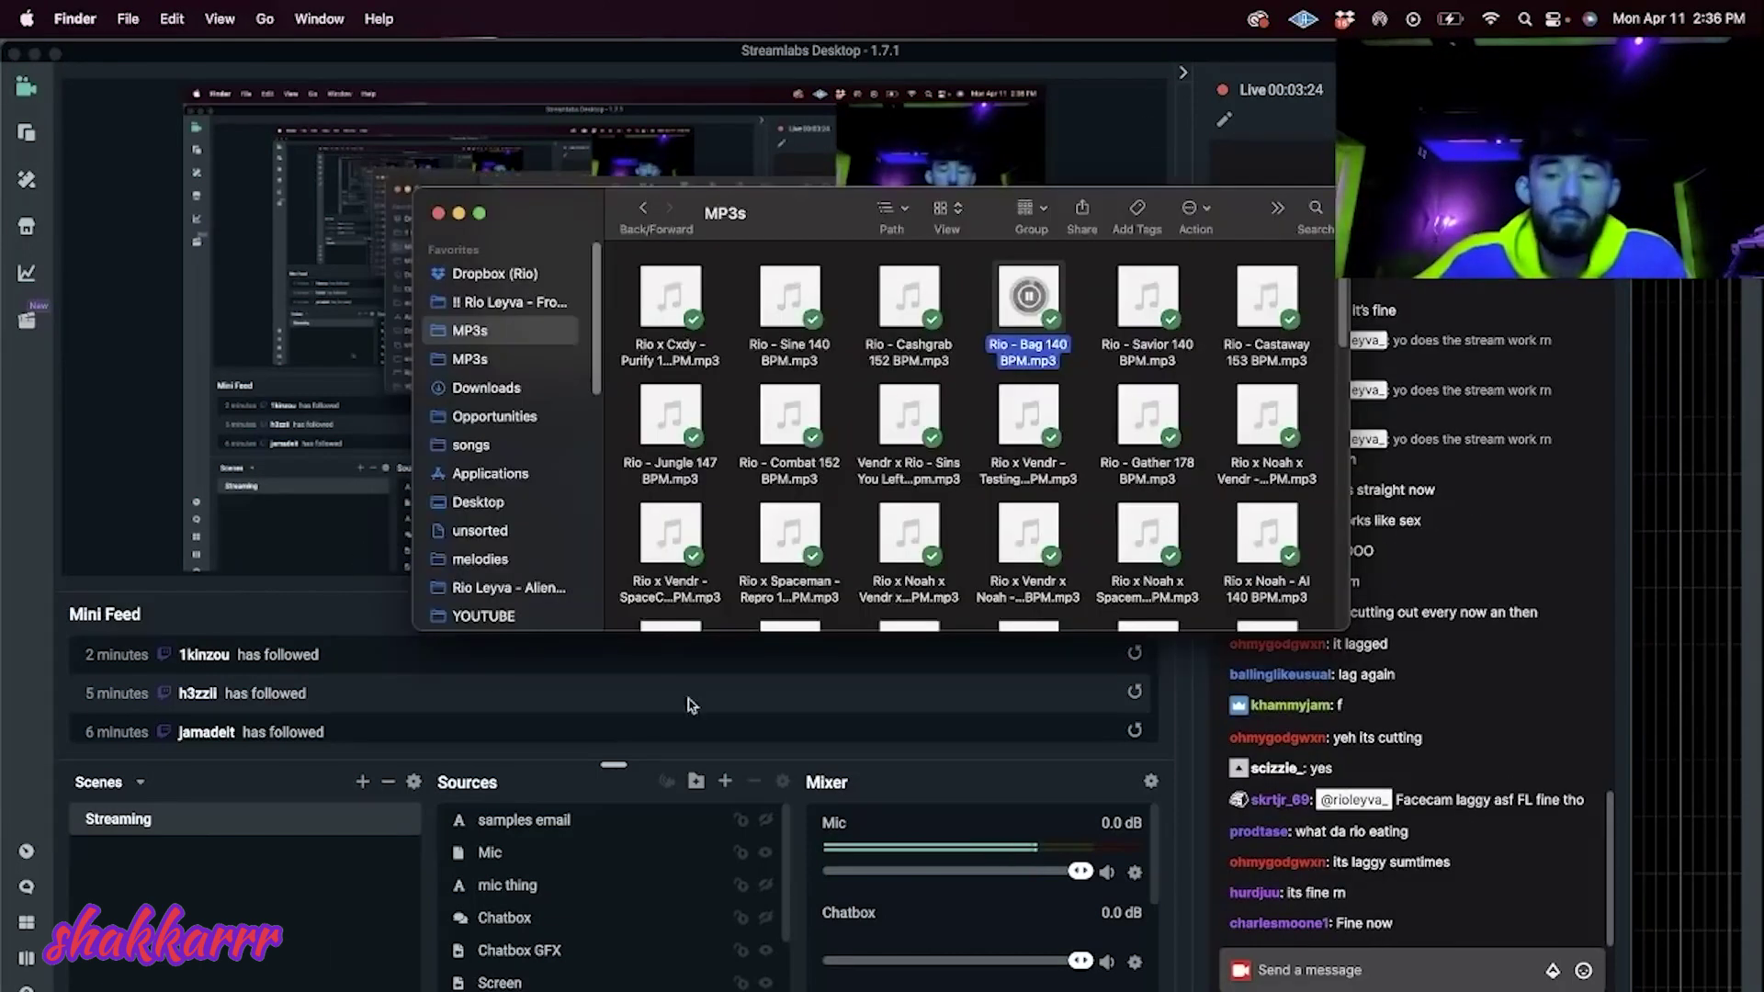
{"action": "left_click", "coordinate": [909, 295]}
{"action": "left_click", "coordinate": [789, 296]}
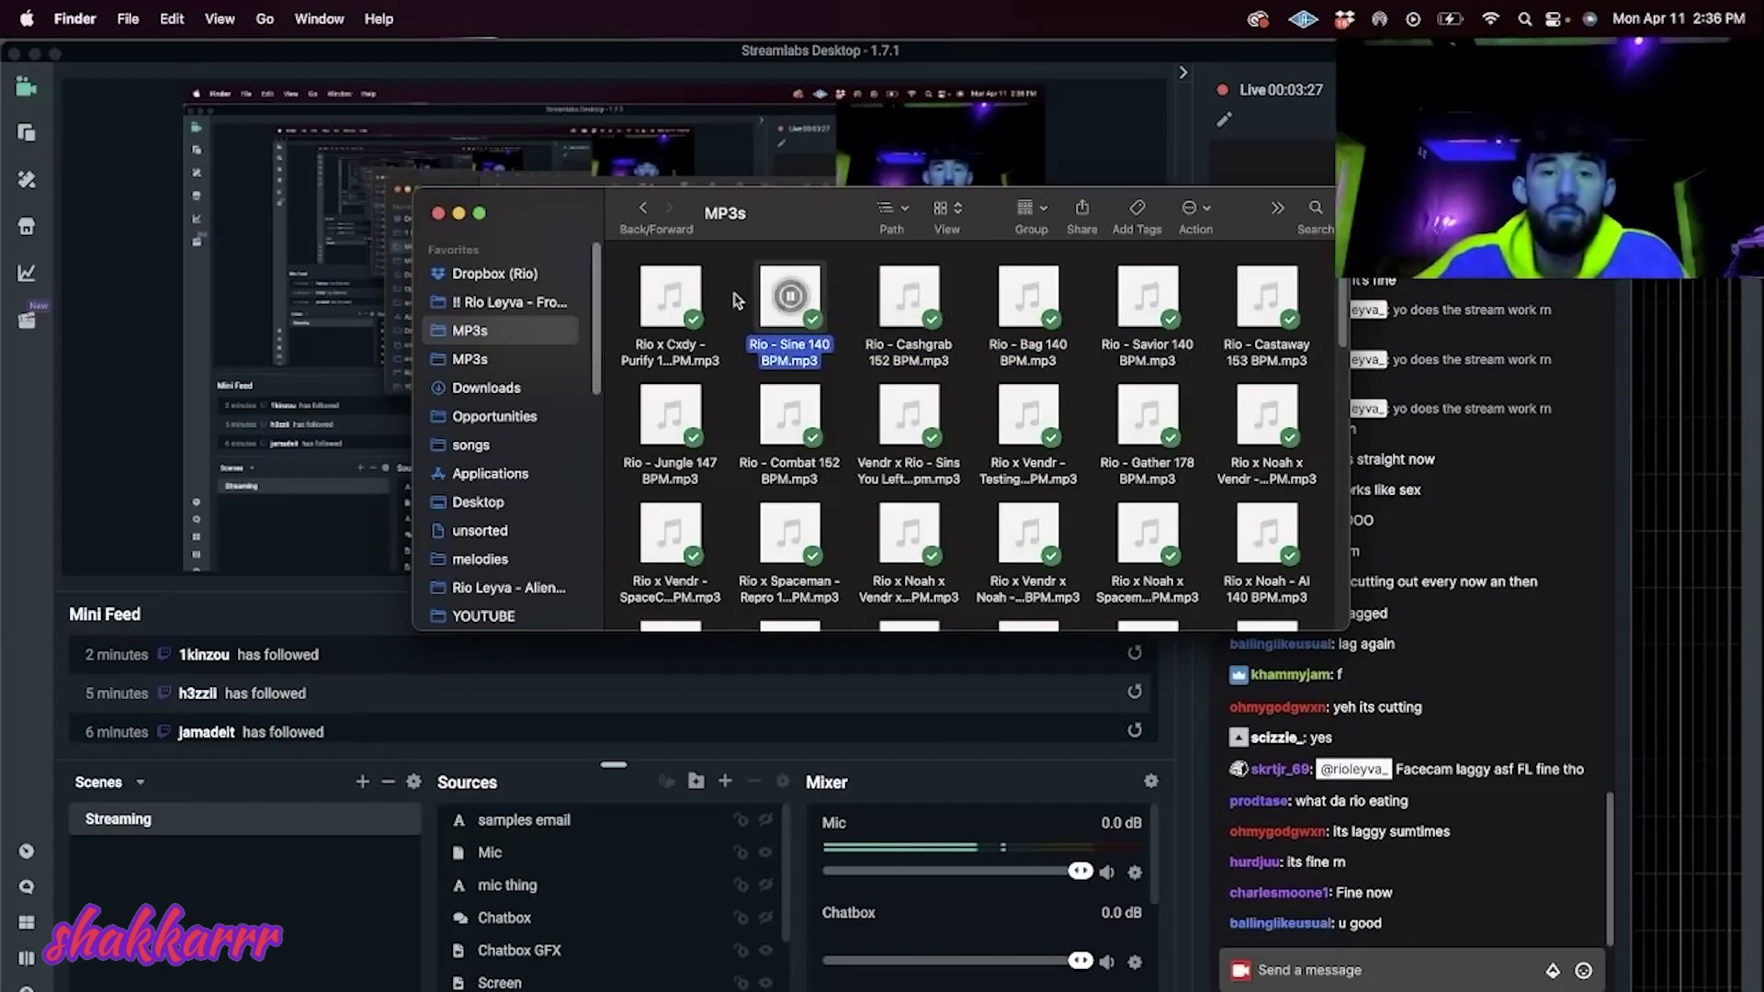
{"action": "key", "text": "Left"}
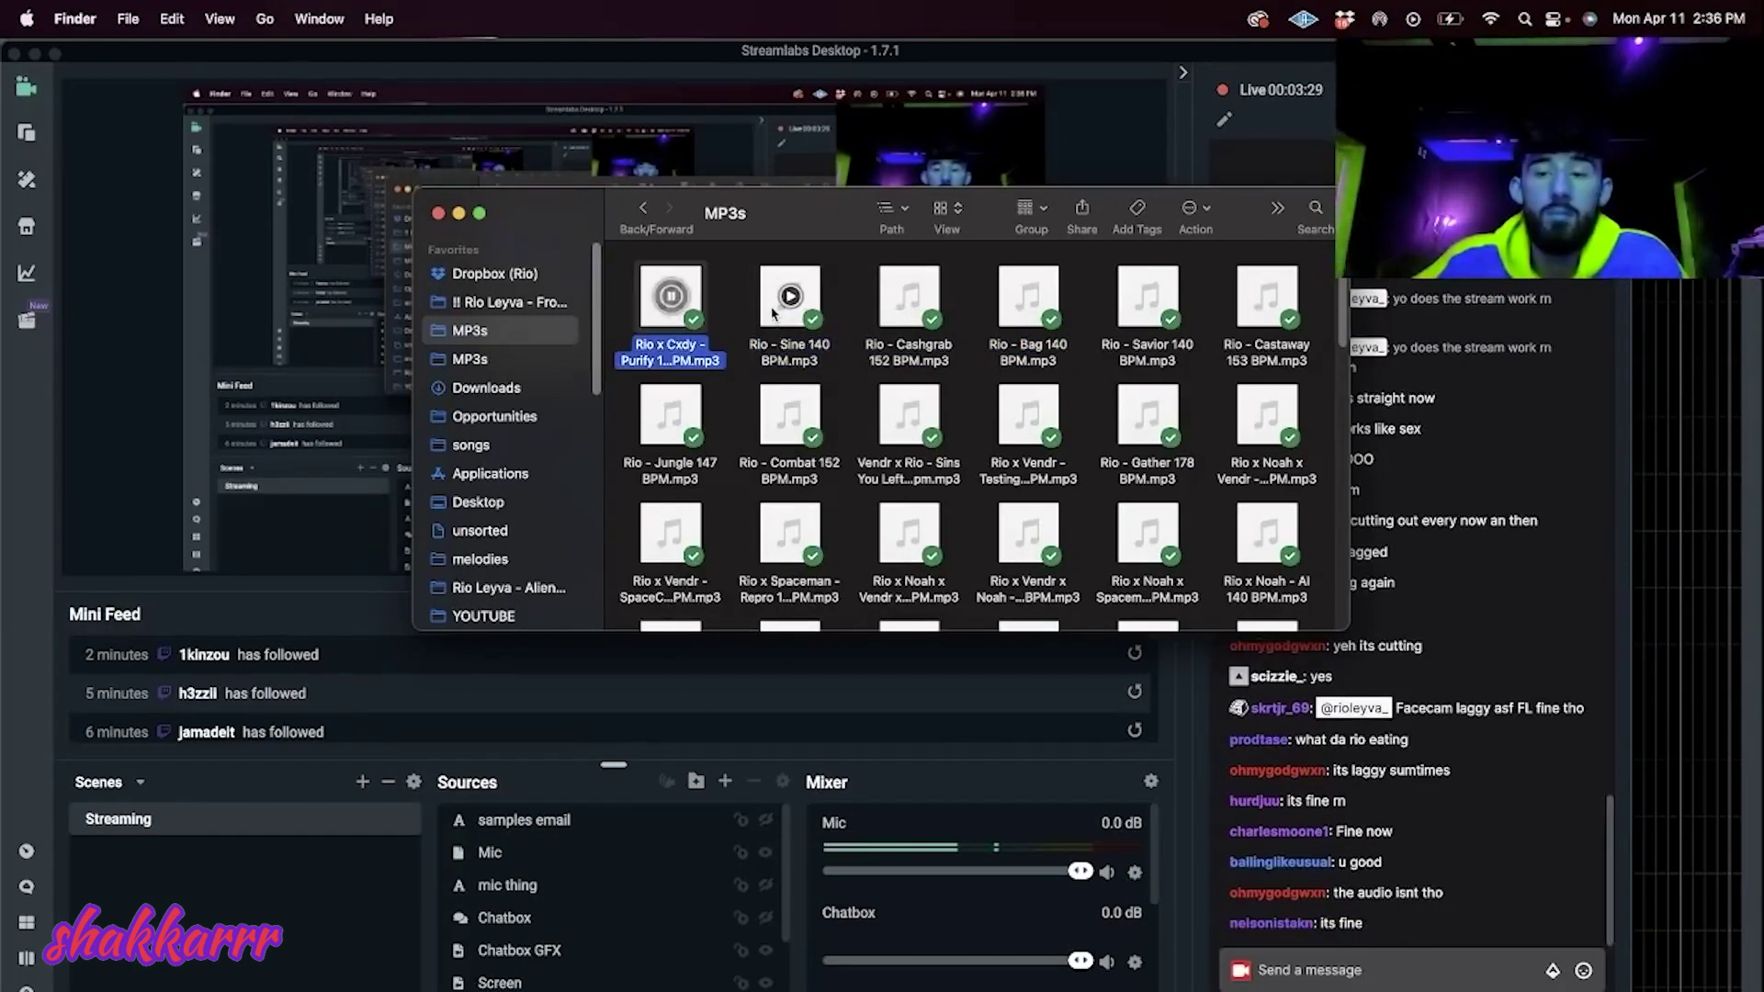
{"action": "left_click", "coordinate": [772, 312]}
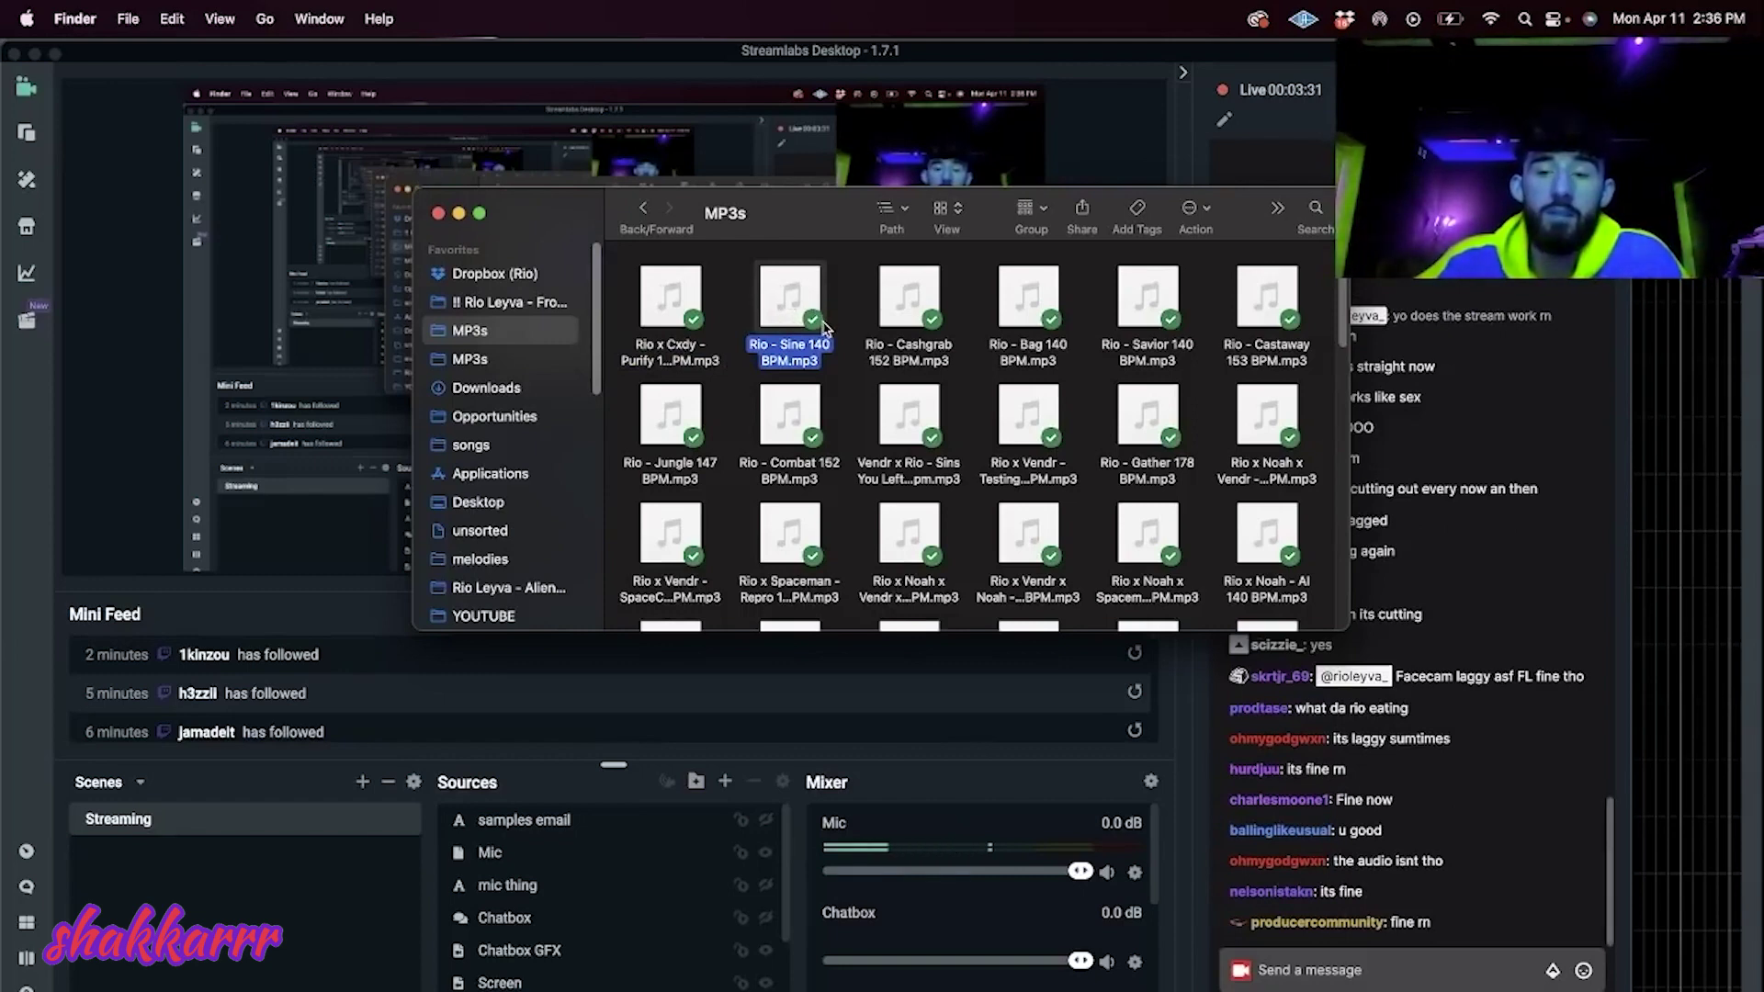
{"action": "left_click", "coordinate": [1203, 69]}
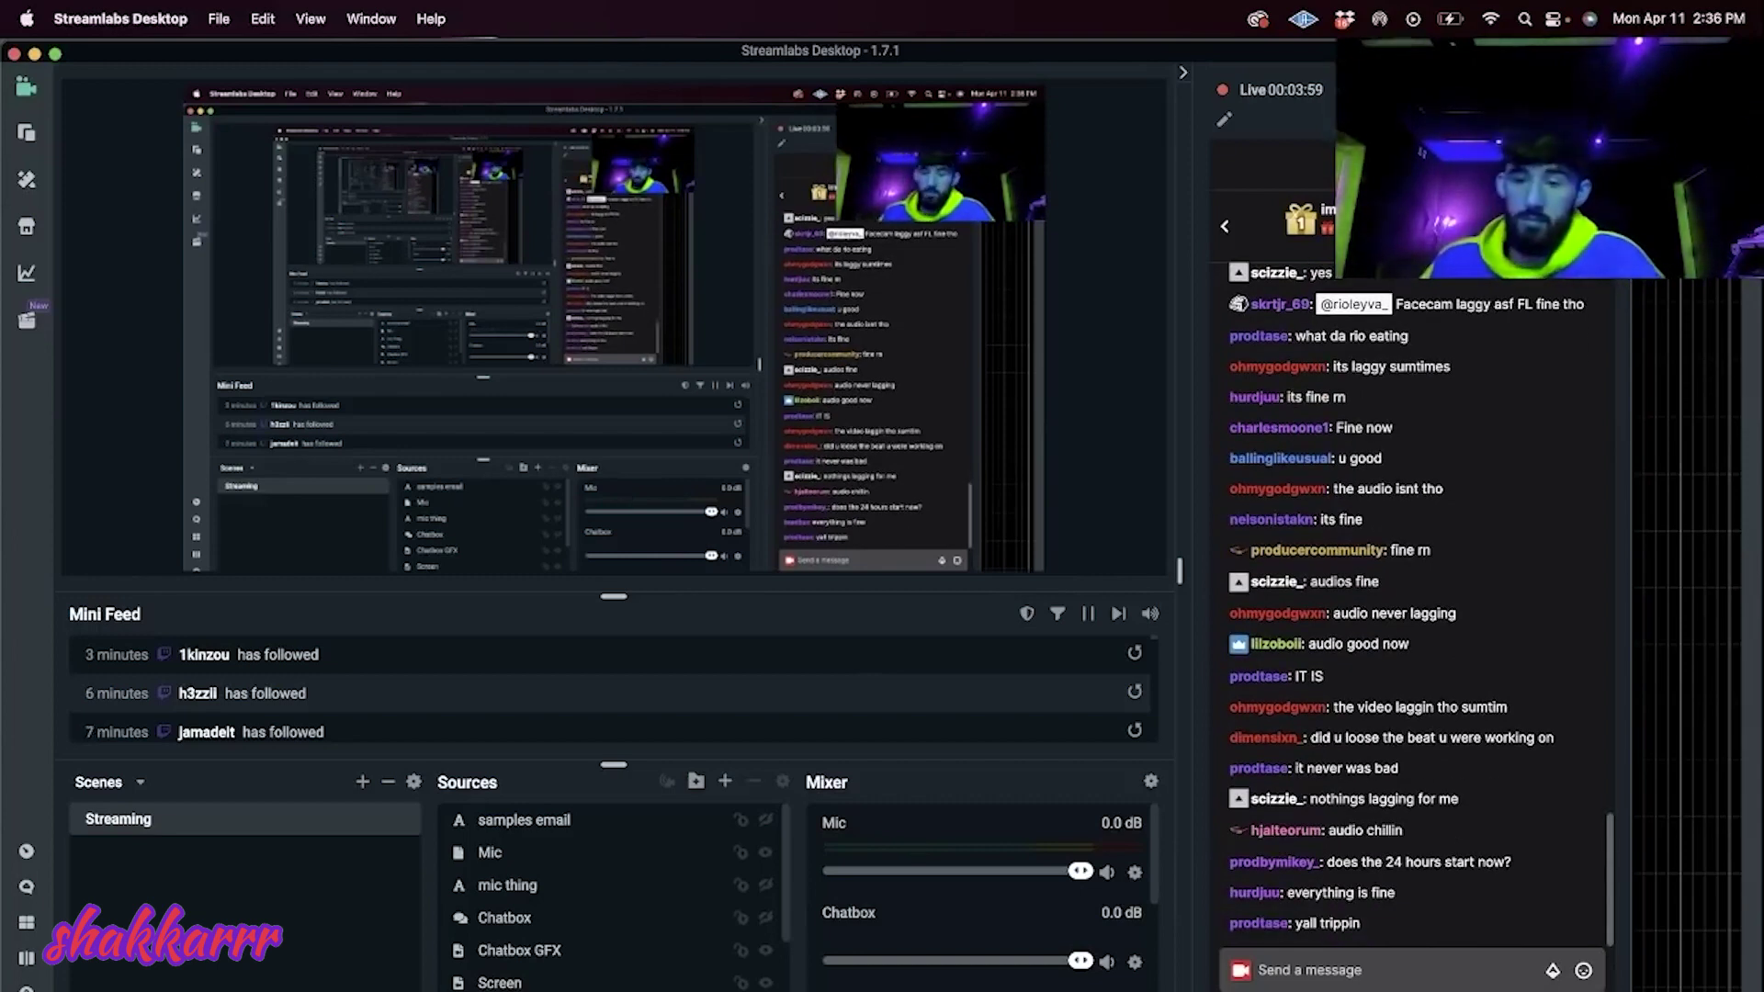
Step: Switch to FL Studio, play the recovered arrangement with the volume raised, and open the Channel rack
{"action": "key", "text": "super+Tab"}
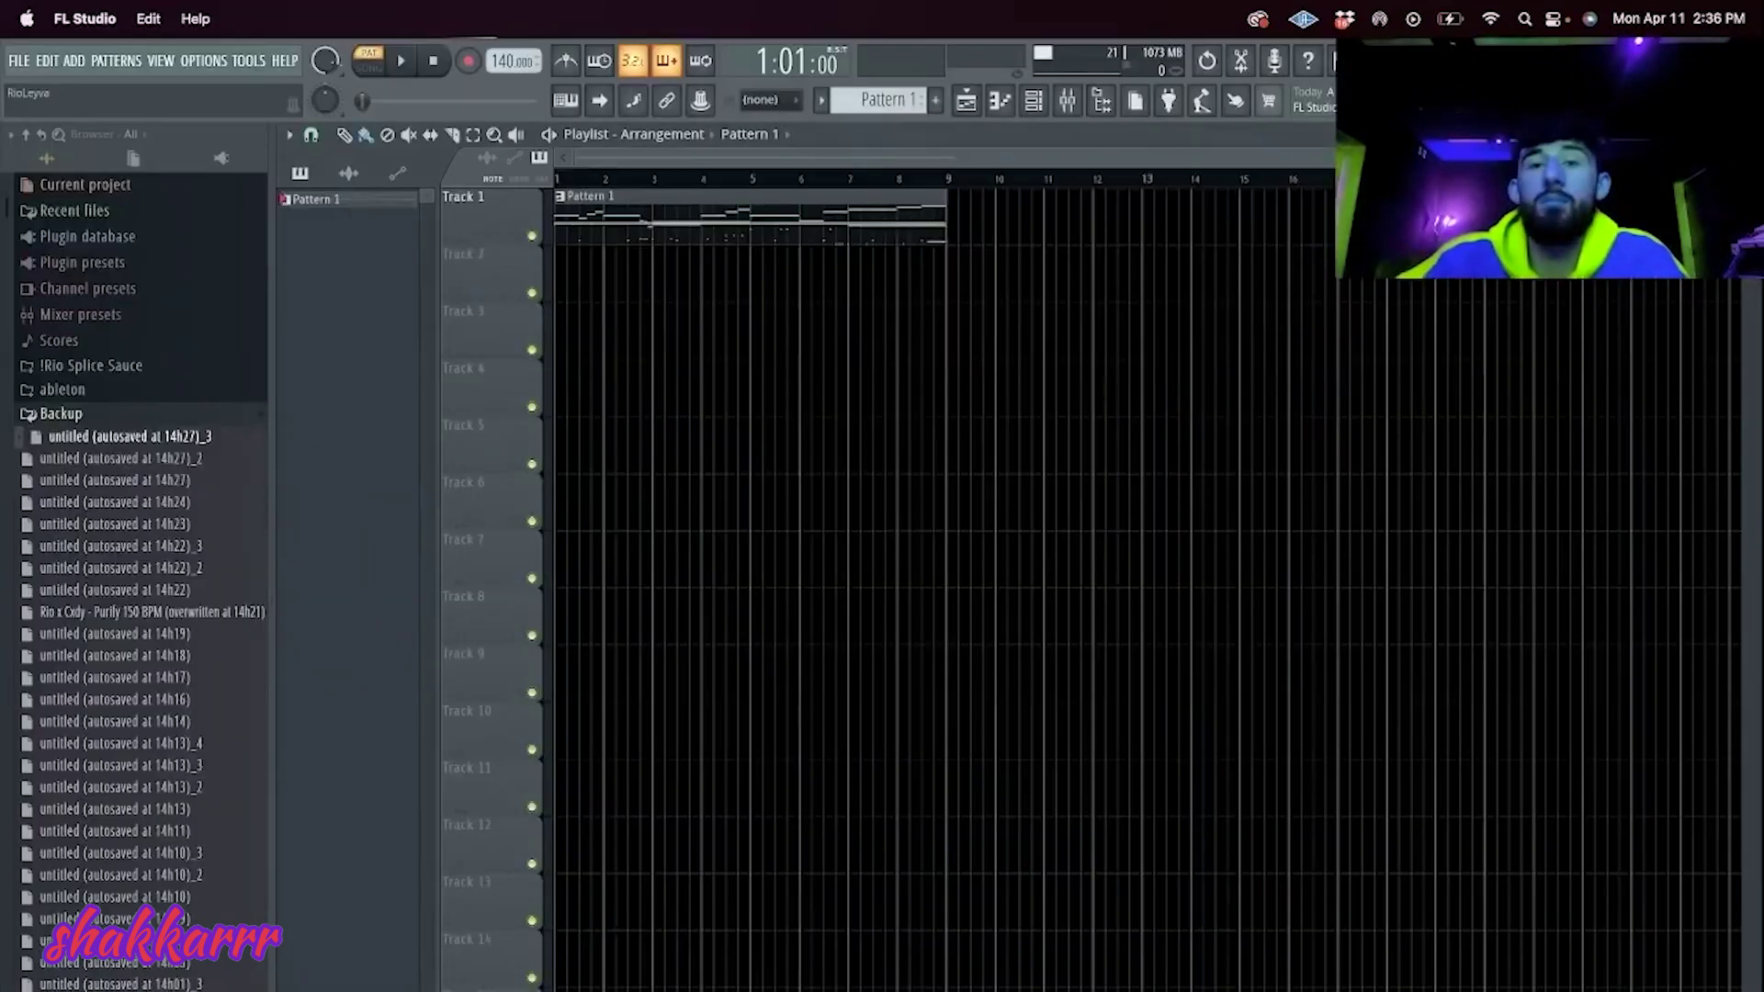
{"action": "left_click", "coordinate": [122, 417]}
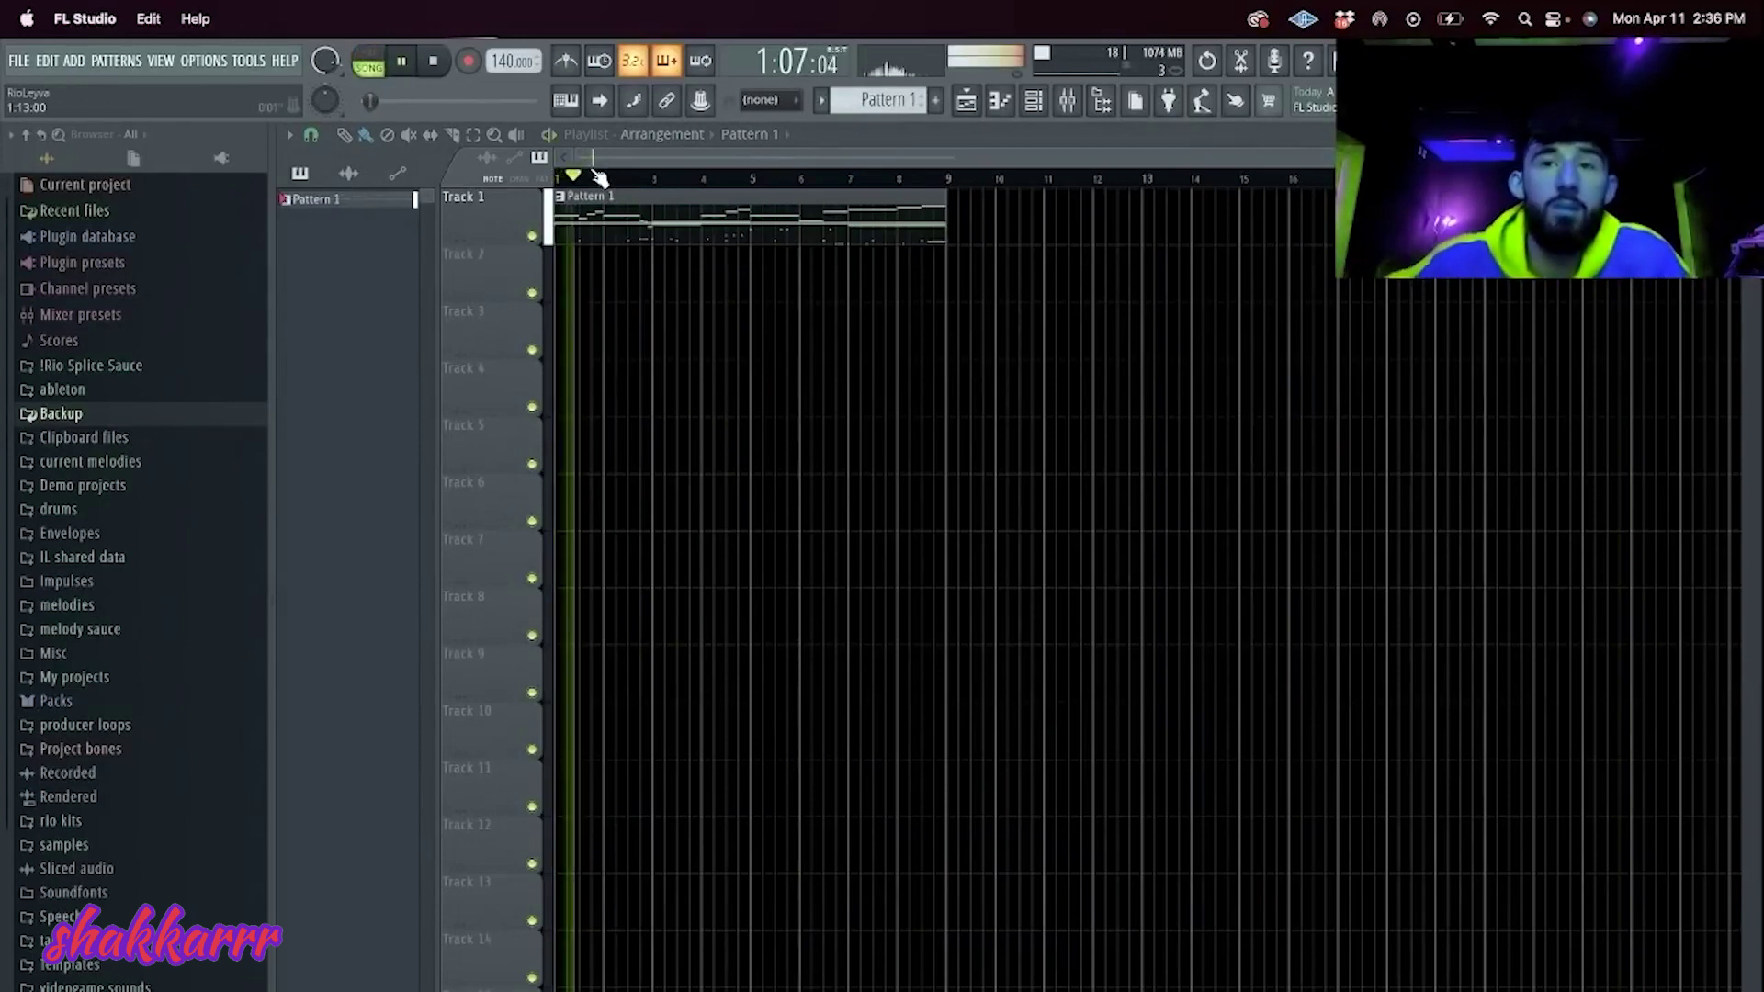
{"action": "key", "text": "XF86AudioRaiseVolume"}
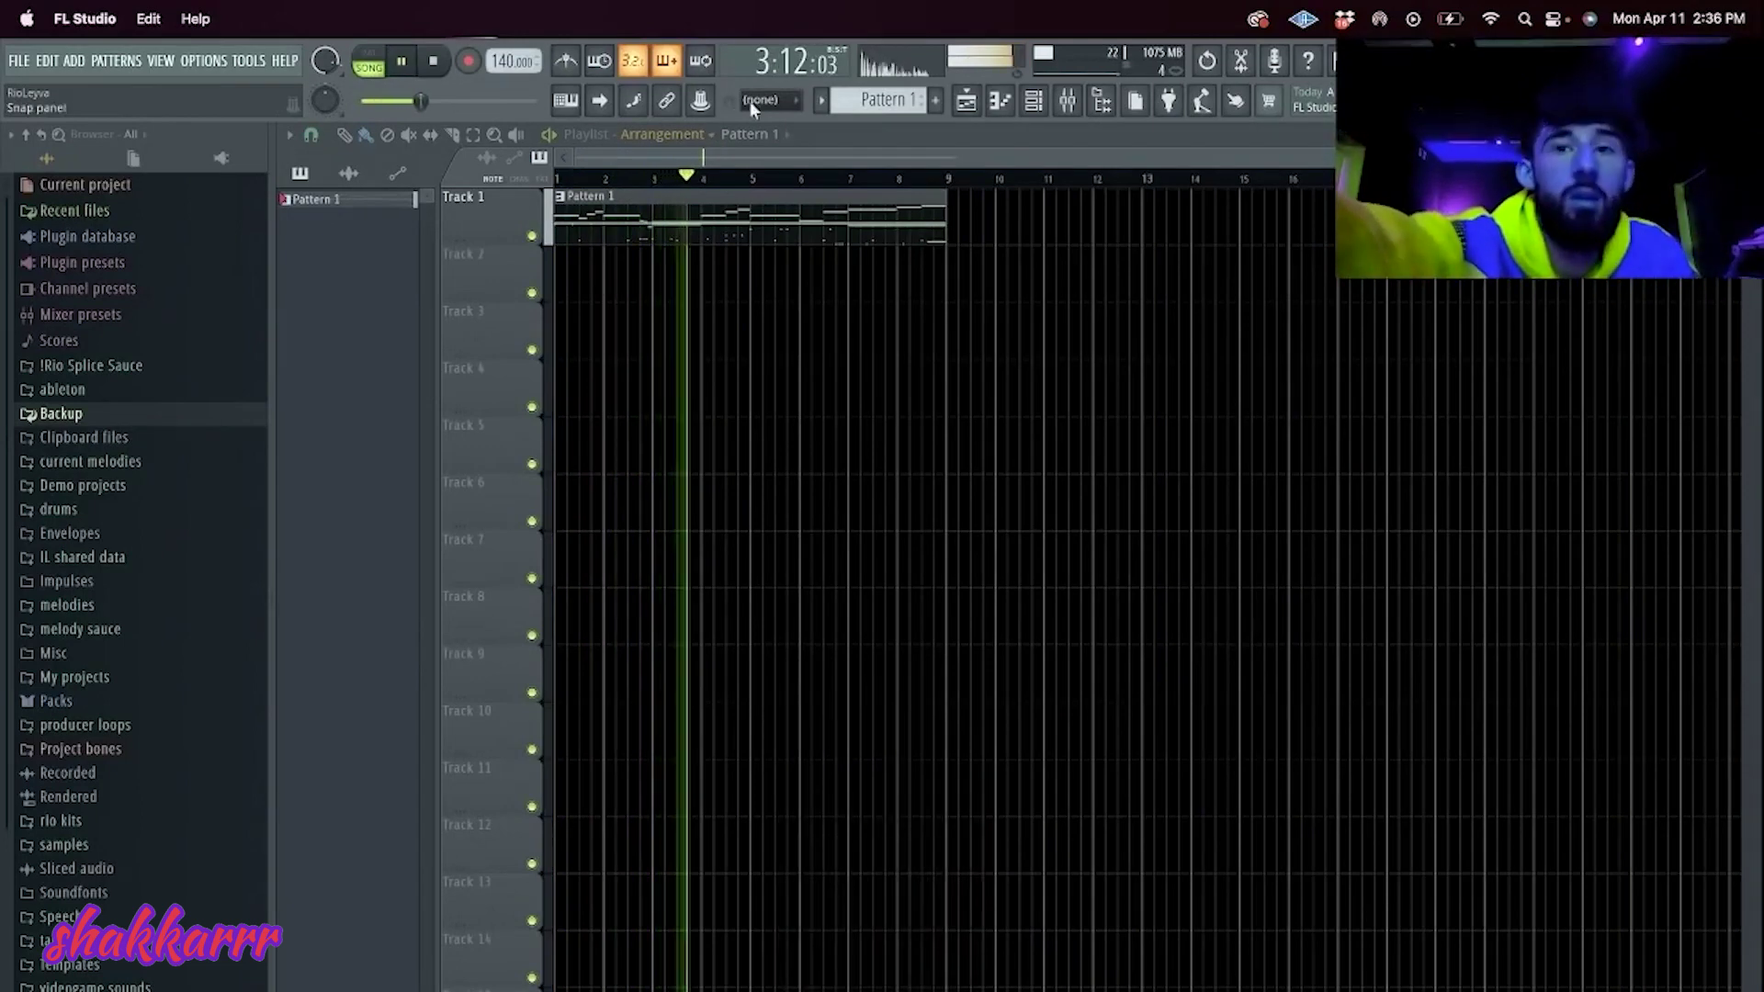
{"action": "left_click", "coordinate": [1033, 101]}
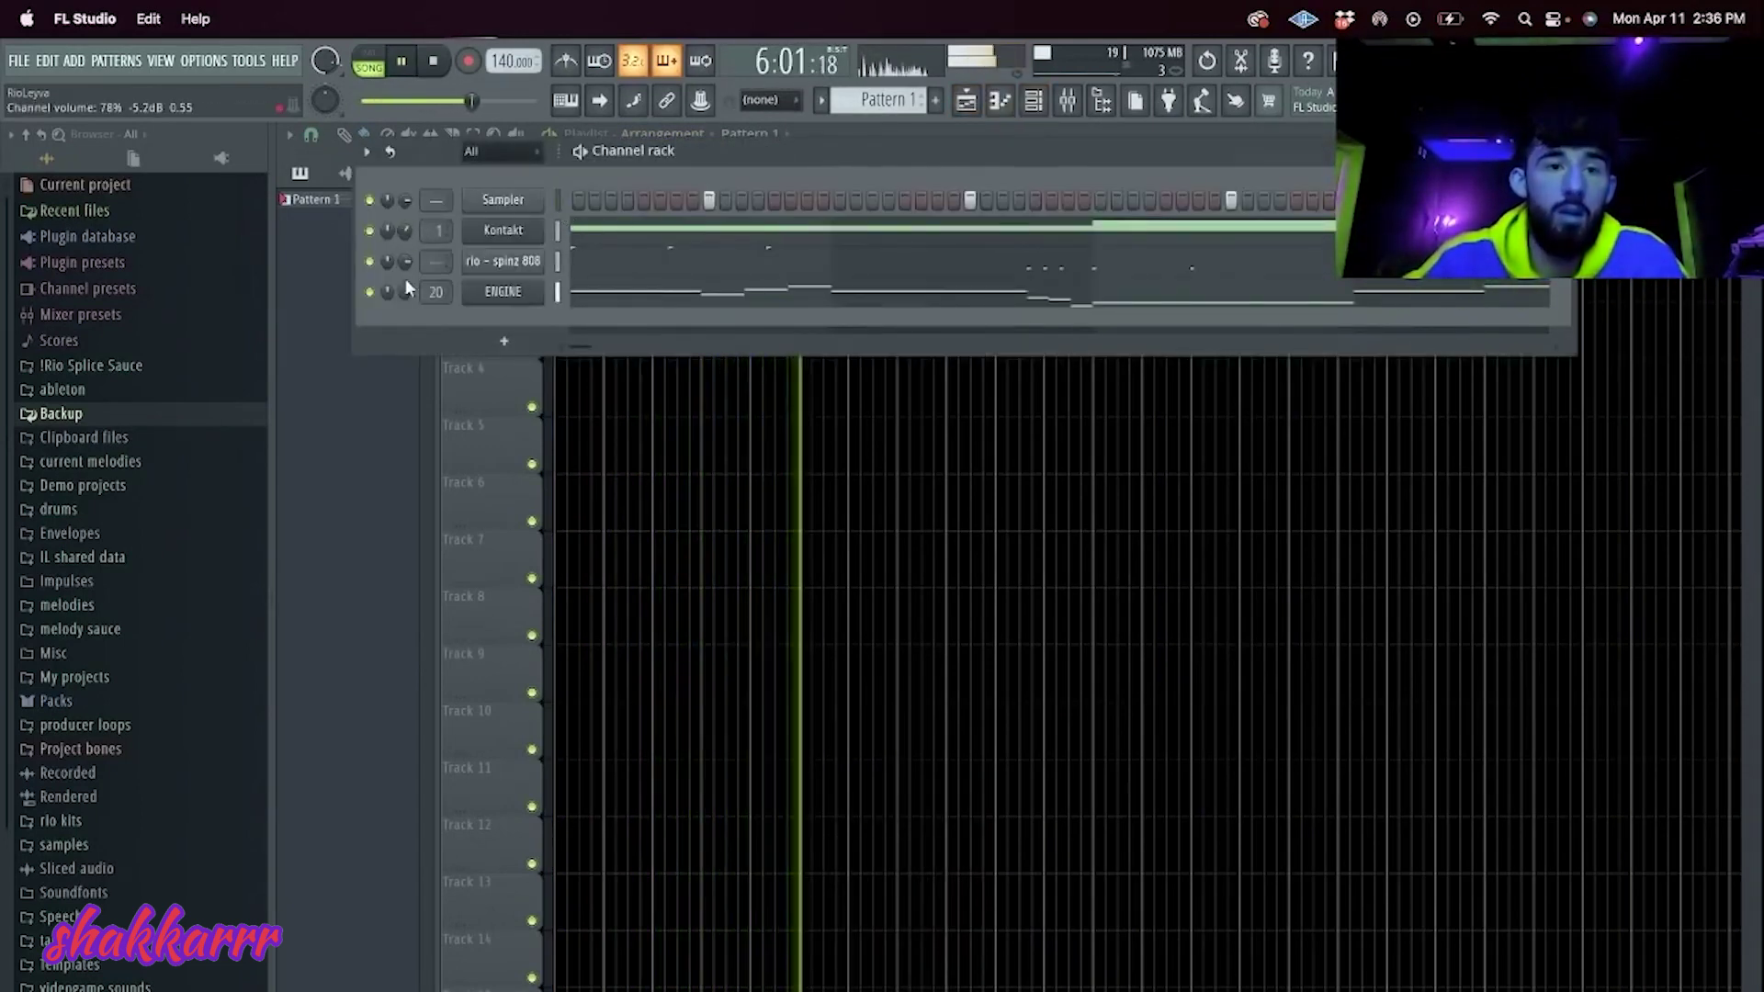
Step: Add the Hit 1 Distorted sample from the ##Mingo - Isolation Drumkit Hi-Hats folder as a new channel below ENGINE
{"action": "left_click", "coordinate": [60, 511]}
{"action": "scroll", "coordinate": [114, 603], "scroll_direction": "down", "scroll_amount": 10}
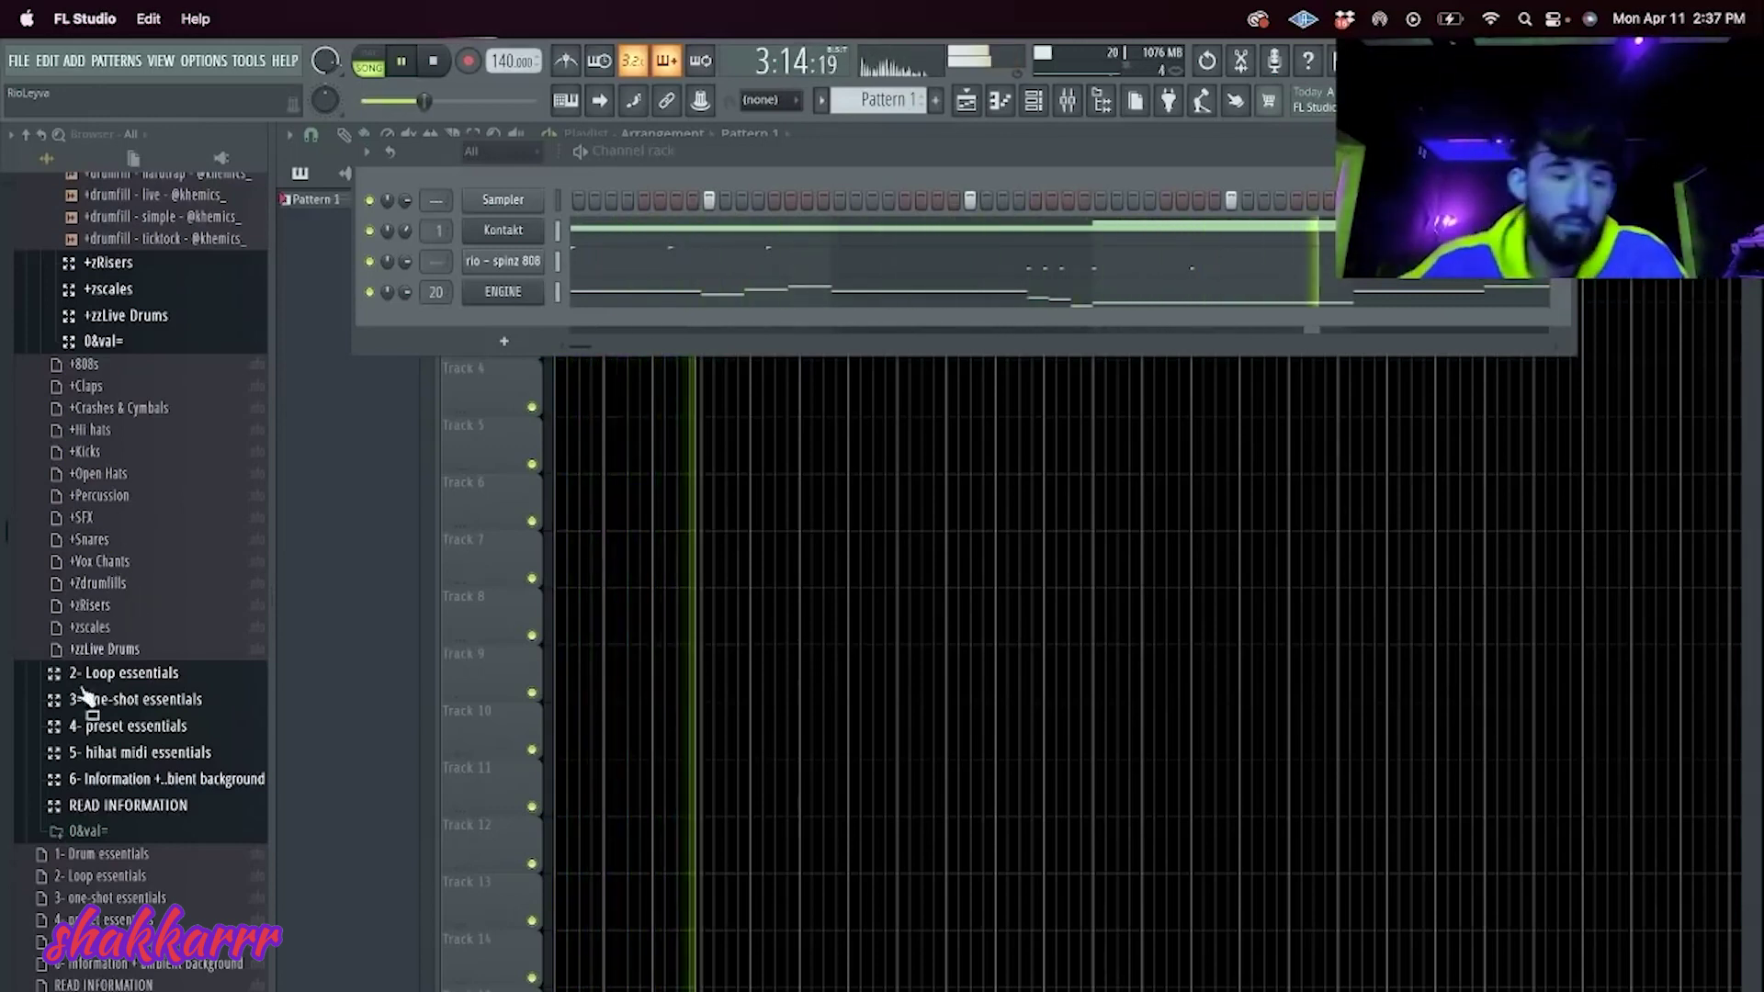
{"action": "scroll", "coordinate": [110, 597], "scroll_direction": "up", "scroll_amount": 10}
{"action": "left_click", "coordinate": [110, 533]}
{"action": "left_click", "coordinate": [126, 556]}
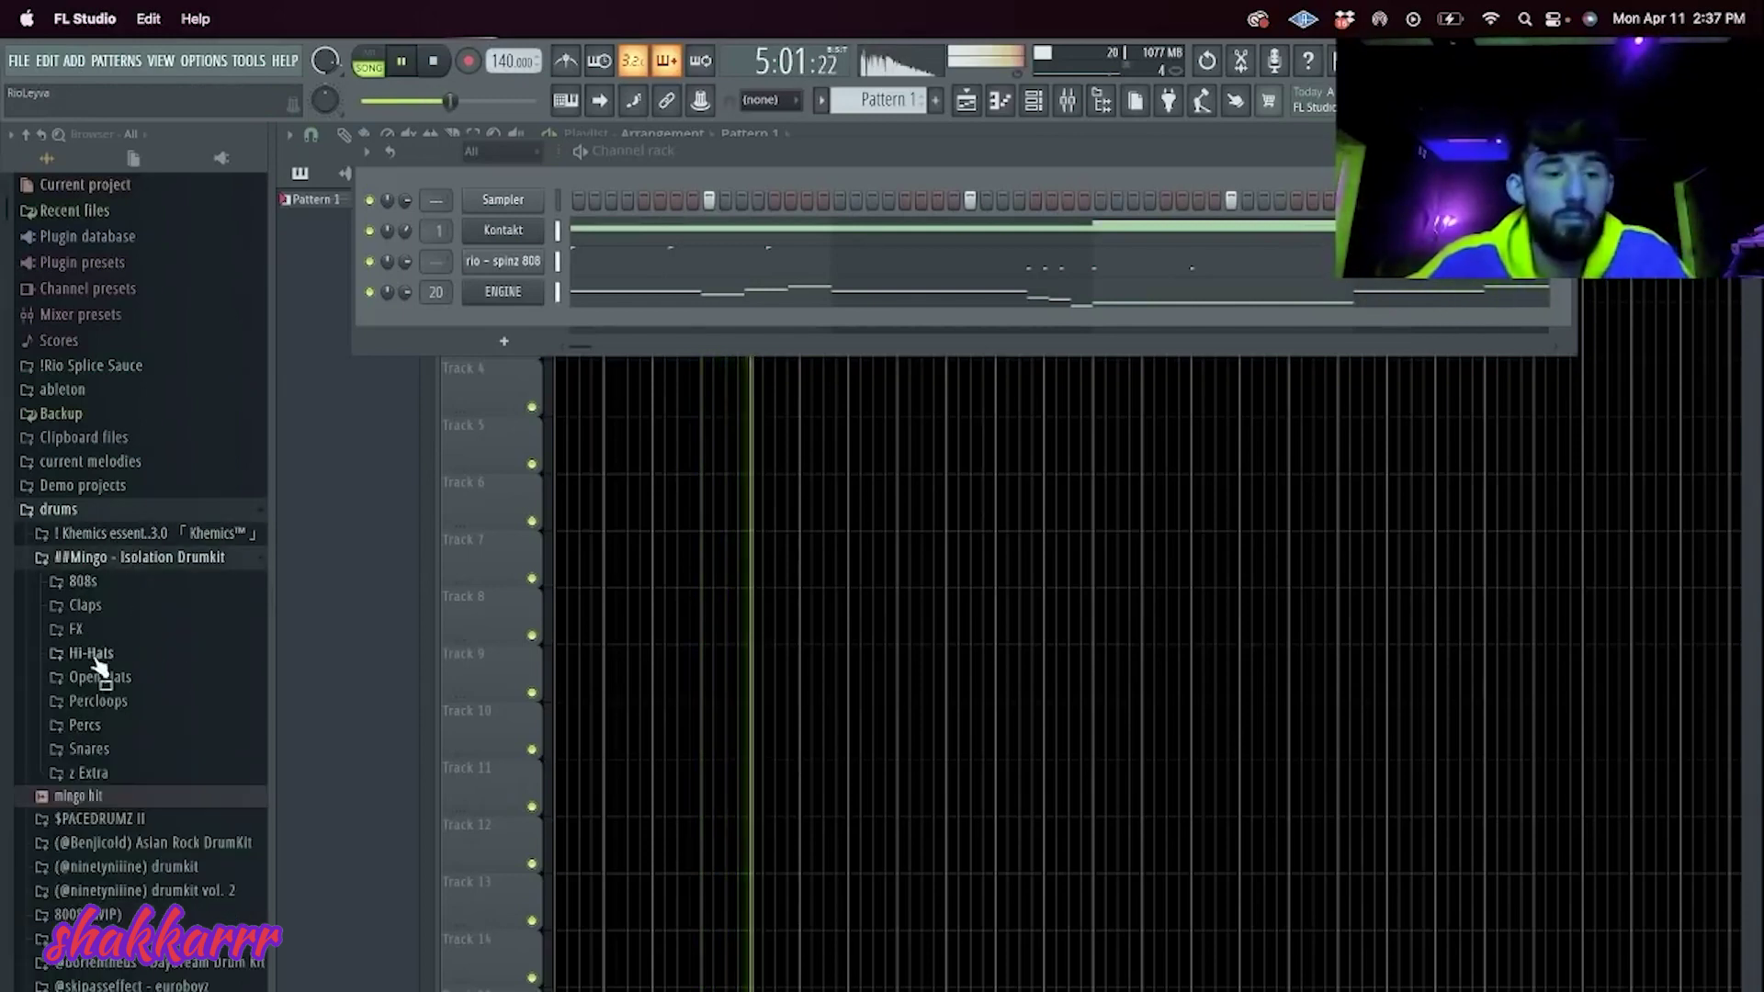
{"action": "left_click", "coordinate": [92, 653]}
{"action": "left_click_drag", "start_coordinate": [98, 785], "coordinate": [438, 432]}
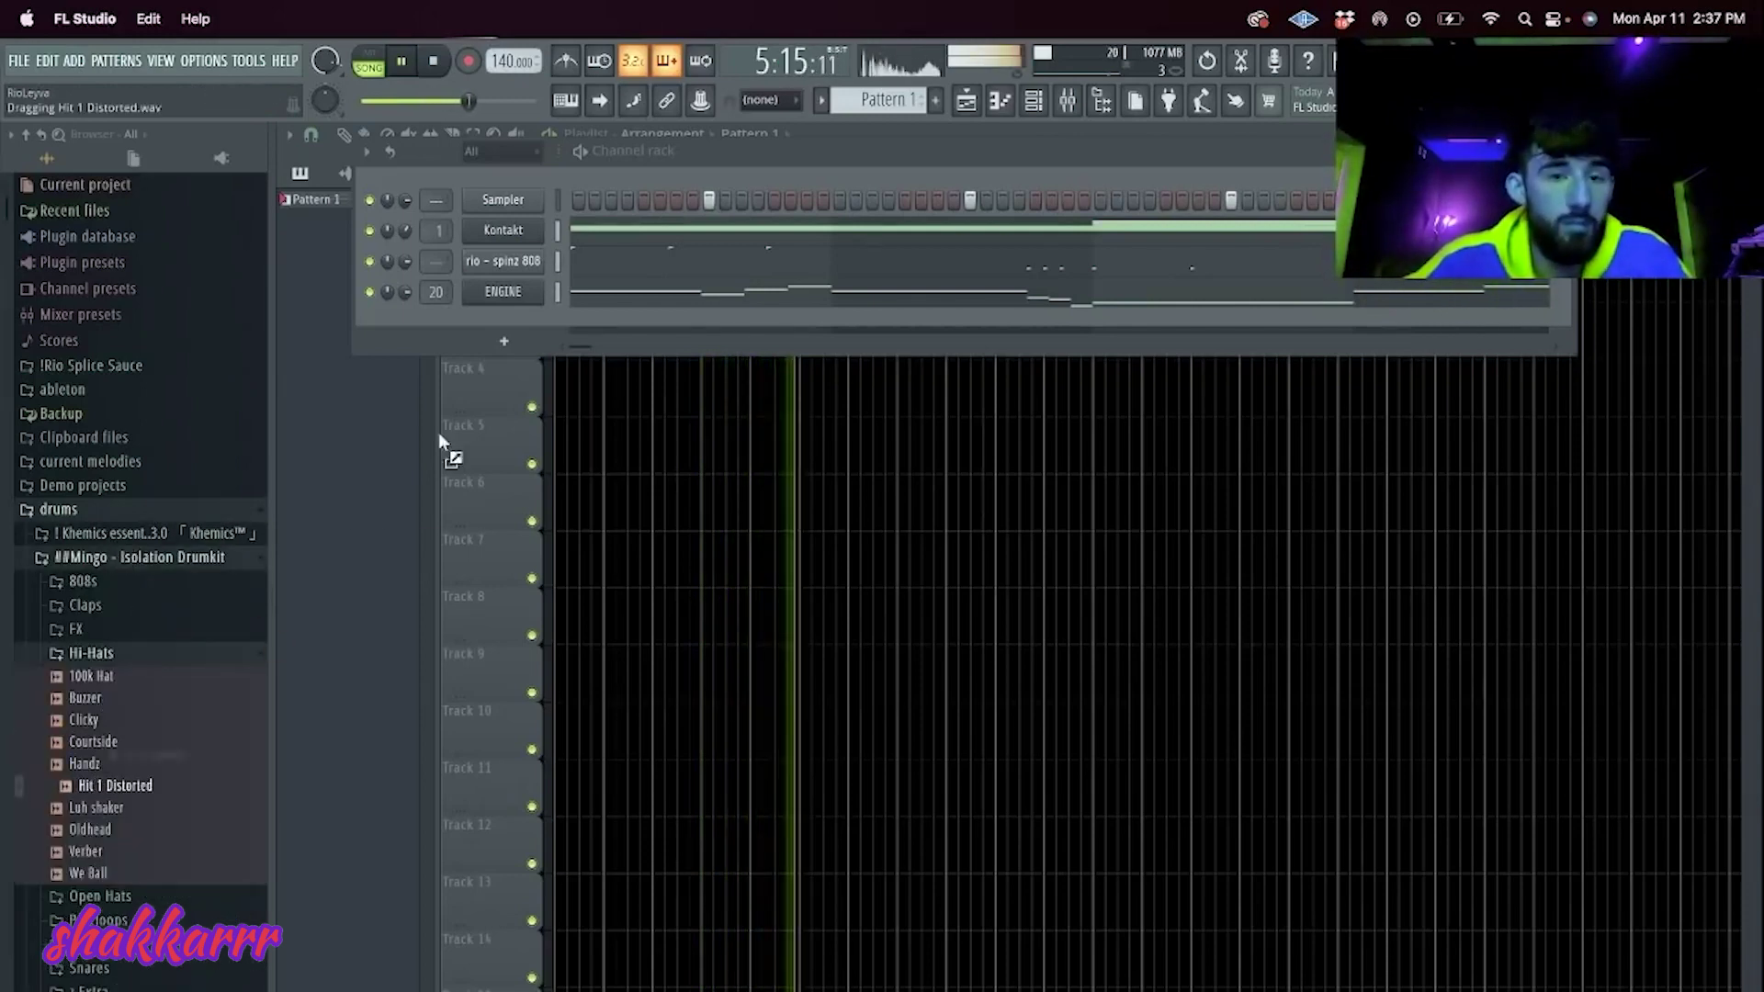
{"action": "left_click_drag", "start_coordinate": [527, 317], "coordinate": [577, 329]}
Step: Open the piano roll of Hit 1 Distorted and place three single C5 hits in the first half of bar 1
{"action": "right_click", "coordinate": [538, 317]}
{"action": "left_click", "coordinate": [616, 324]}
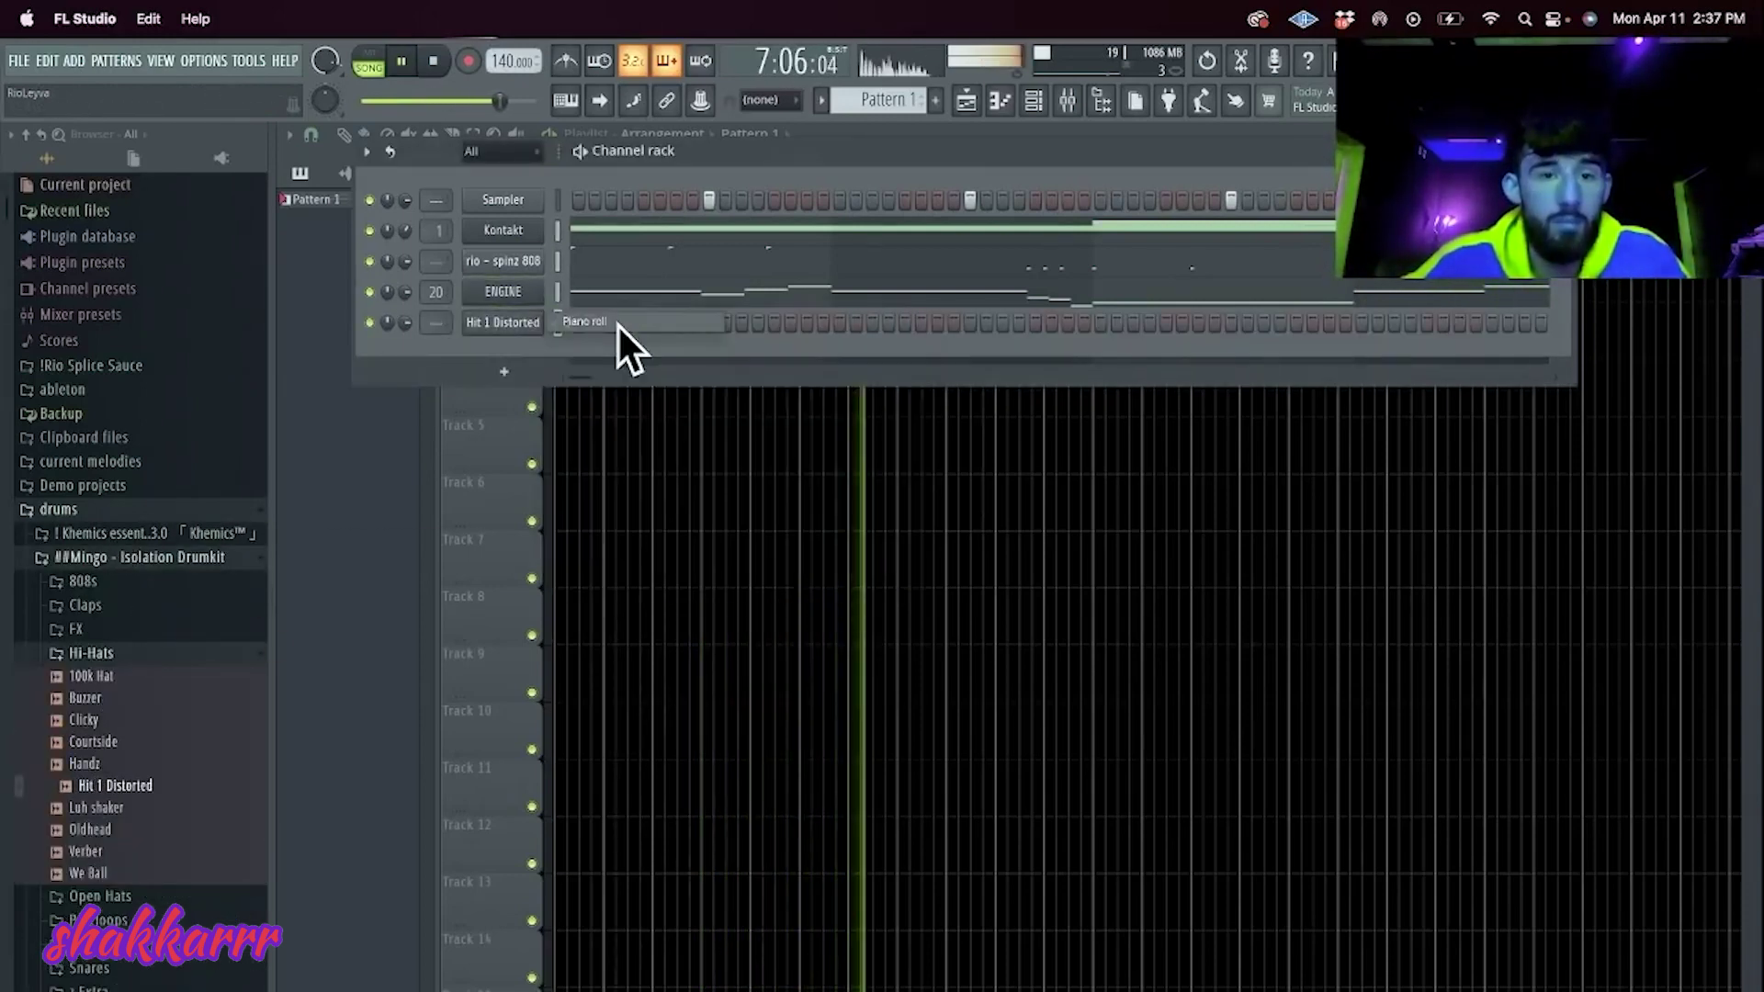
{"action": "scroll", "coordinate": [503, 353], "scroll_direction": "up", "scroll_amount": 5}
{"action": "scroll", "coordinate": [506, 354], "scroll_direction": "up", "scroll_amount": 3}
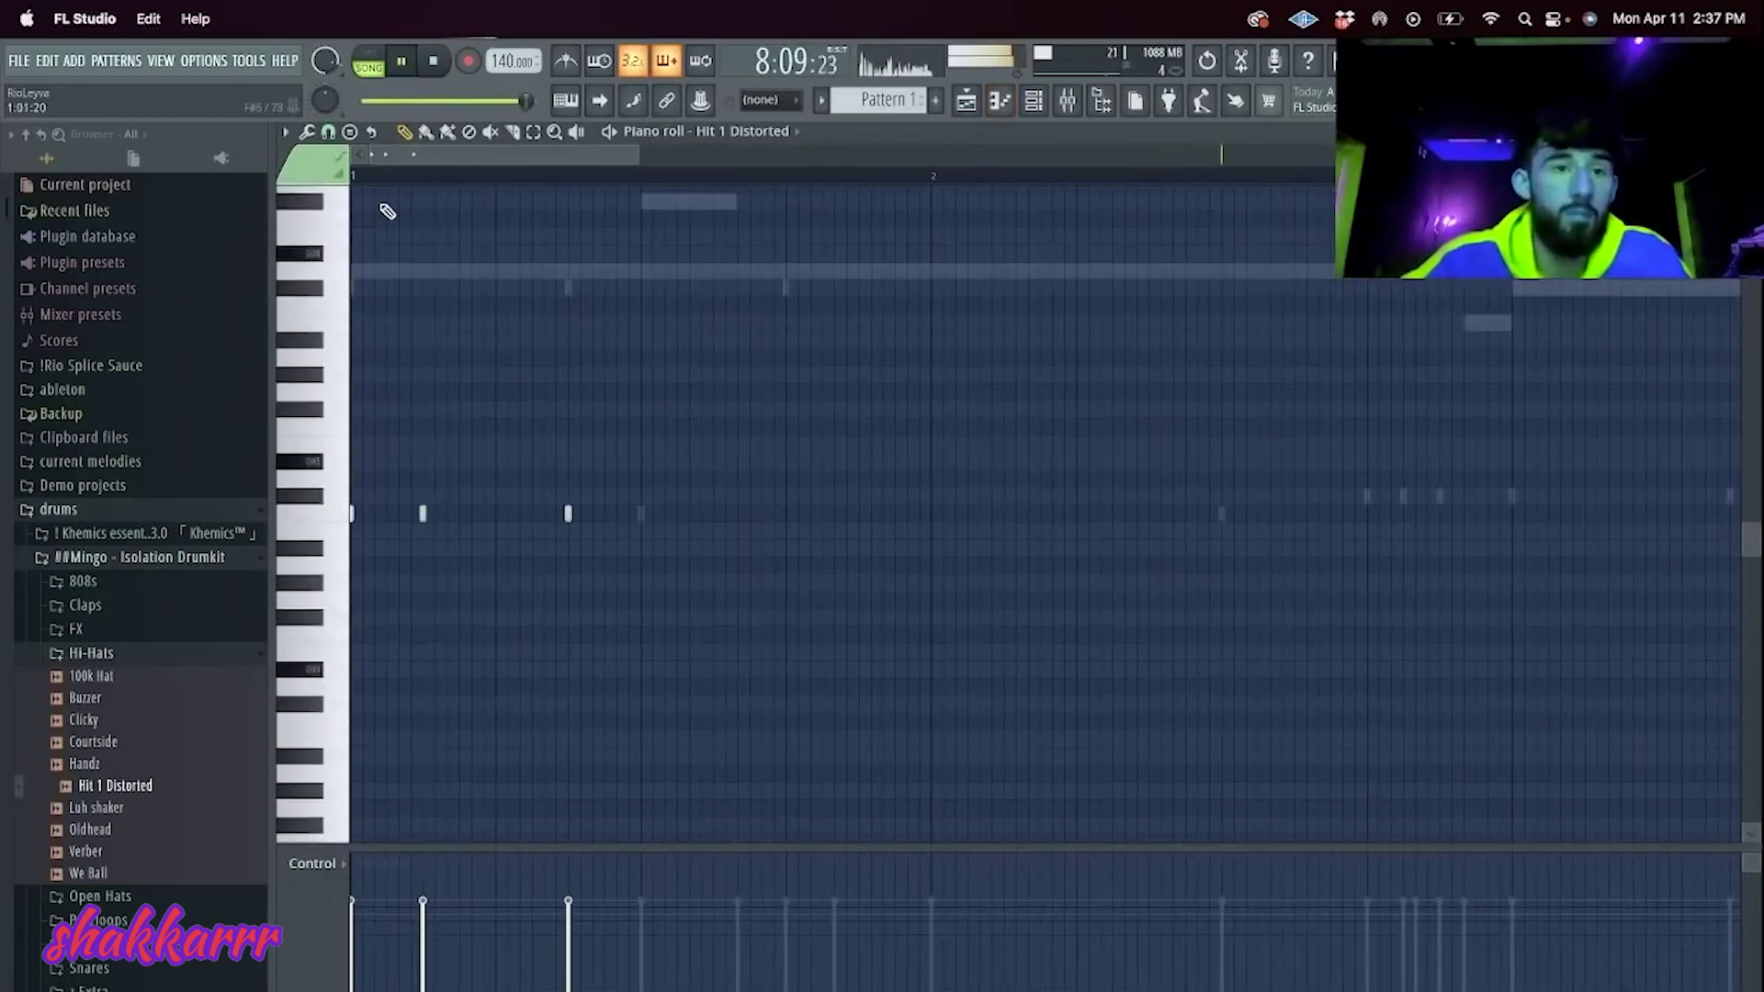
Step: Choose a finer snap and paint two fast C5 hi-hat rolls late in bar 1, plus a single hit early in bar 2
{"action": "left_click", "coordinate": [329, 134]}
{"action": "left_click", "coordinate": [352, 250]}
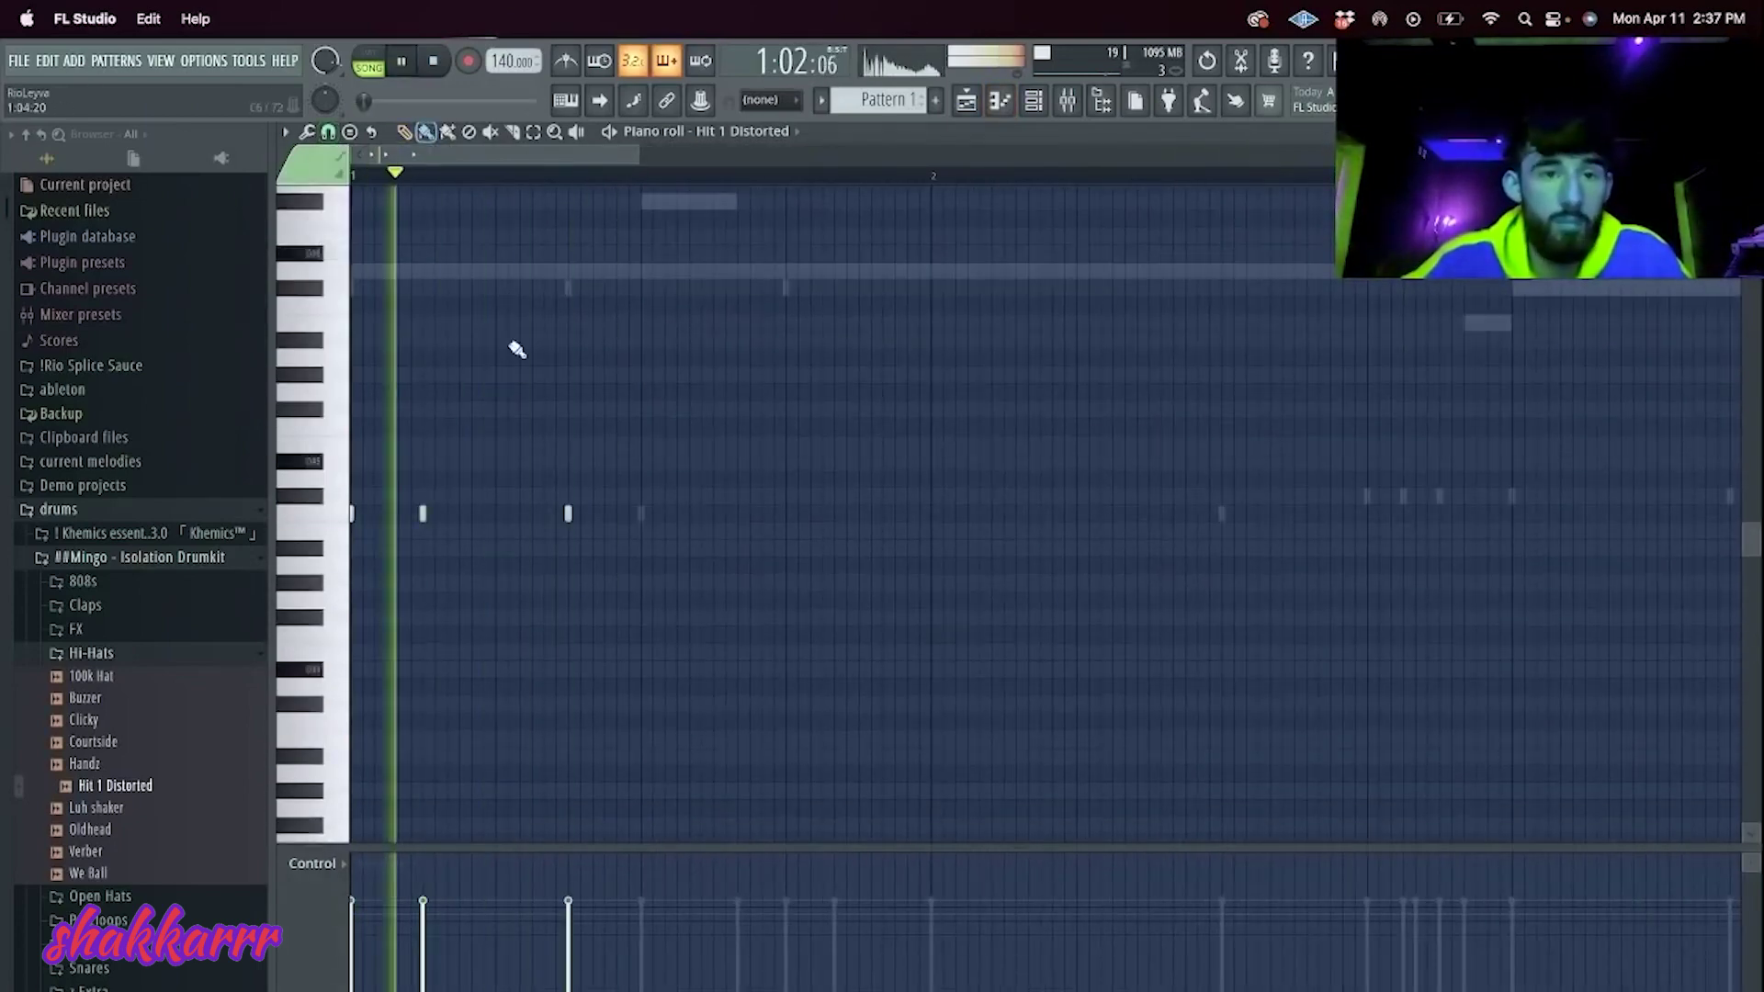
{"action": "left_click", "coordinate": [787, 513]}
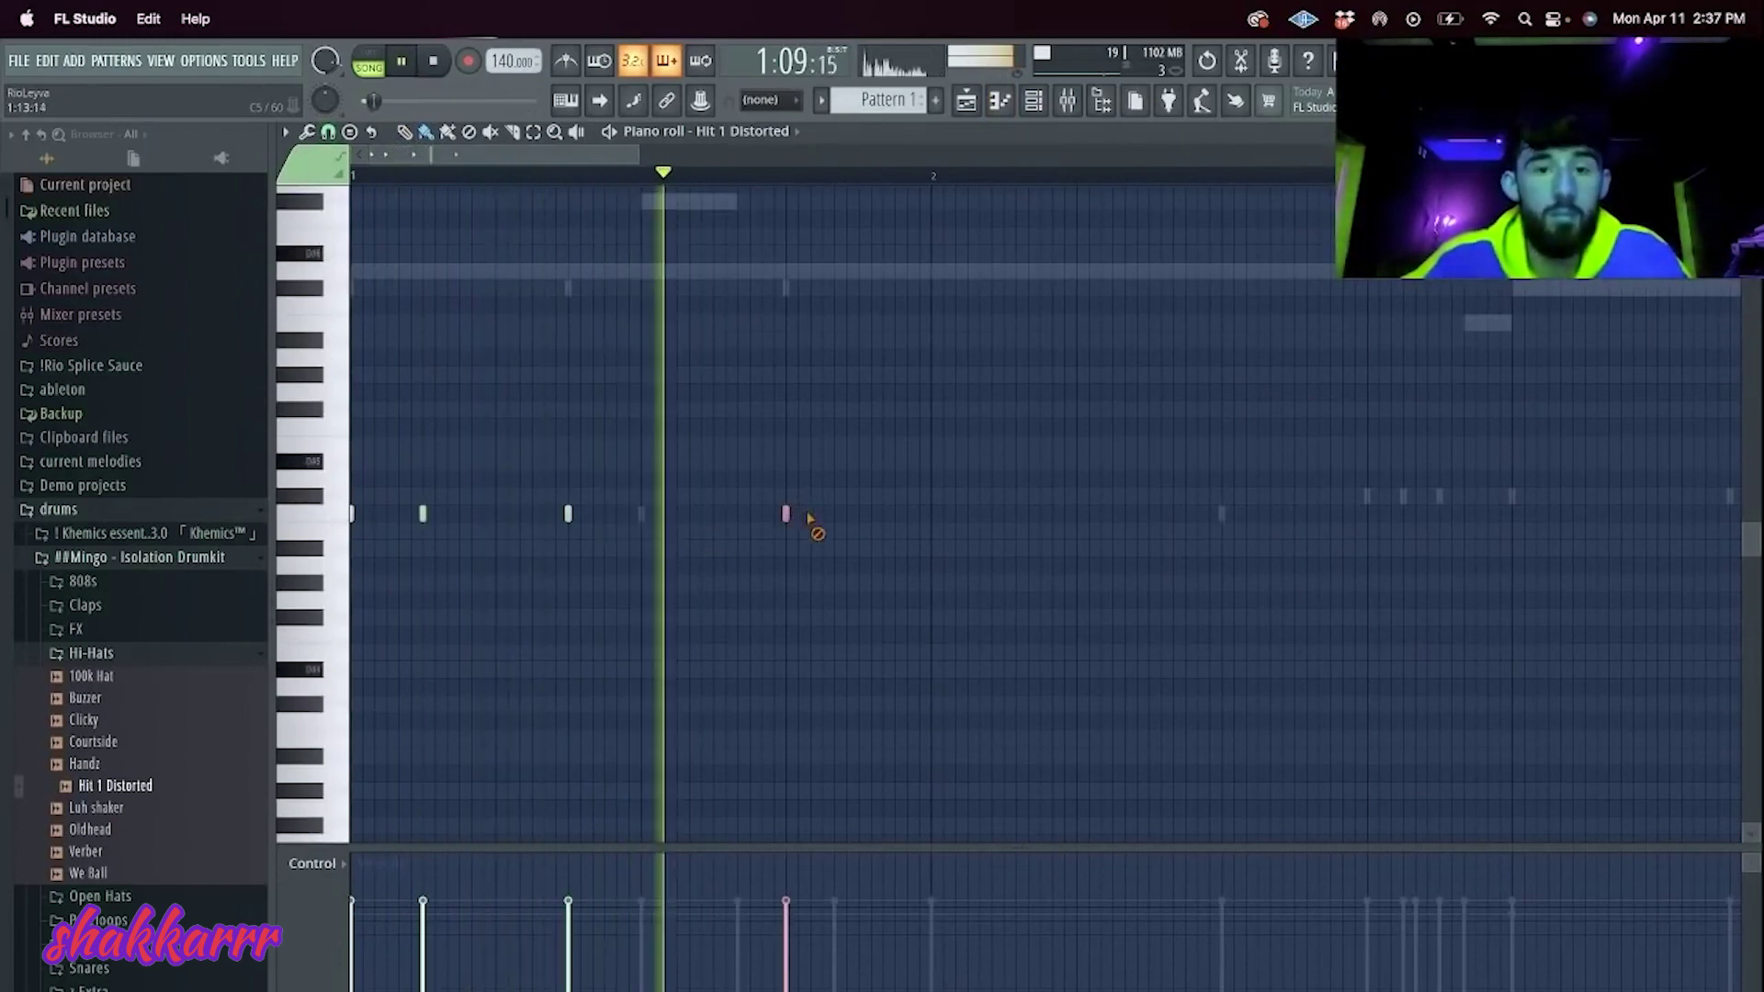
{"action": "left_click_drag", "start_coordinate": [794, 514], "coordinate": [916, 513]}
{"action": "left_click", "coordinate": [1011, 514]}
{"action": "right_click", "coordinate": [1008, 522]}
{"action": "left_click", "coordinate": [1005, 513]}
Step: Paint a steep run of hits falling in pitch in bar 2 and slope its velocities downward
{"action": "left_click_drag", "start_coordinate": [1082, 551], "coordinate": [1142, 889]}
{"action": "scroll", "coordinate": [1176, 606], "scroll_direction": "down", "scroll_amount": 3}
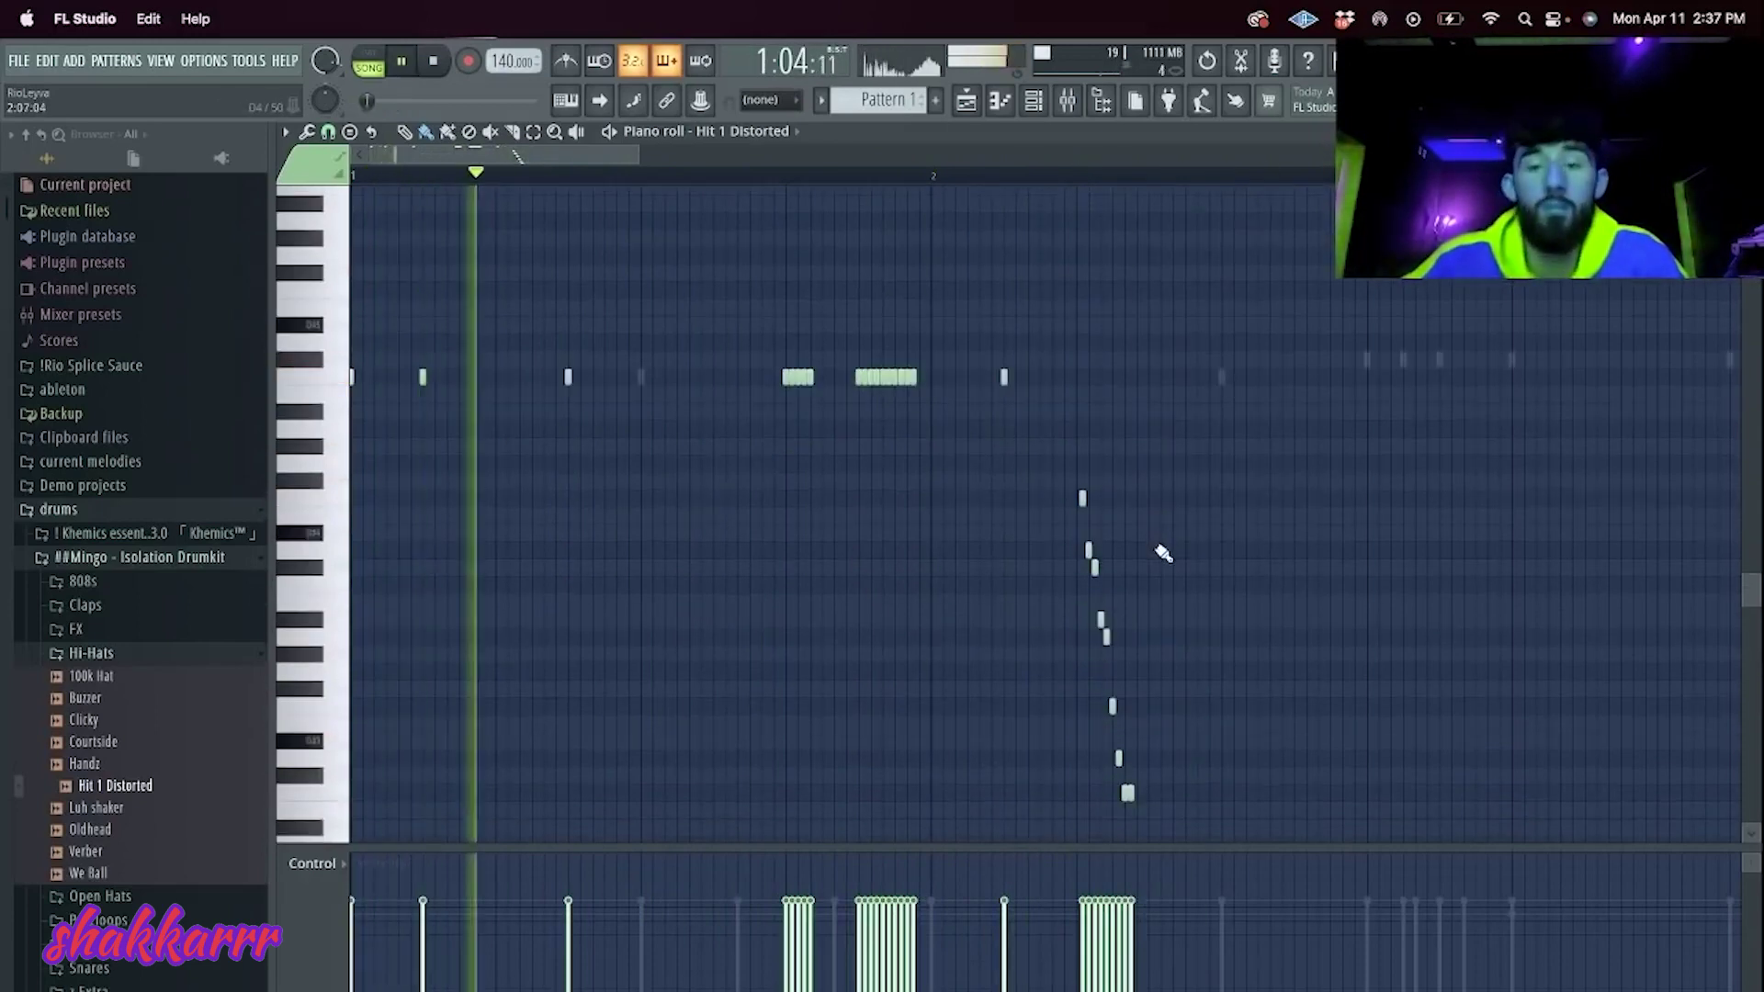
{"action": "left_click_drag", "start_coordinate": [1136, 989], "coordinate": [1082, 903]}
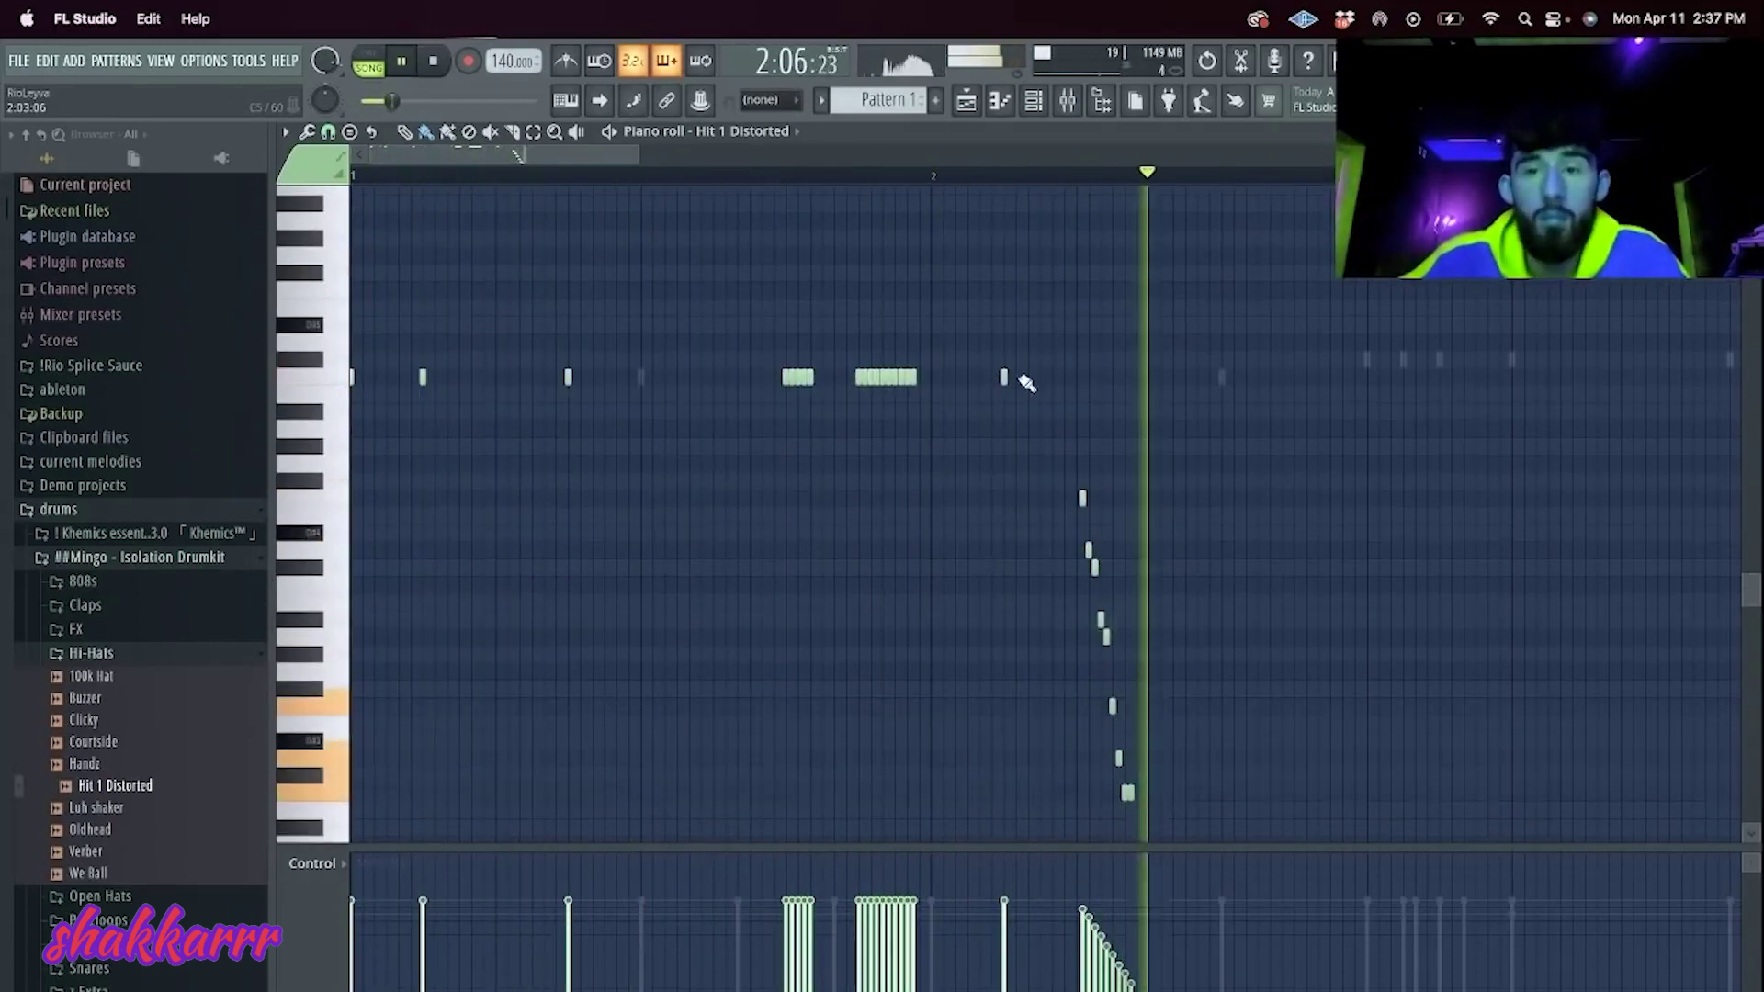
Step: Fill the second half of bar 2 with short C5 rolls and single hits, ending in a short descending run
{"action": "left_click", "coordinate": [1222, 376]}
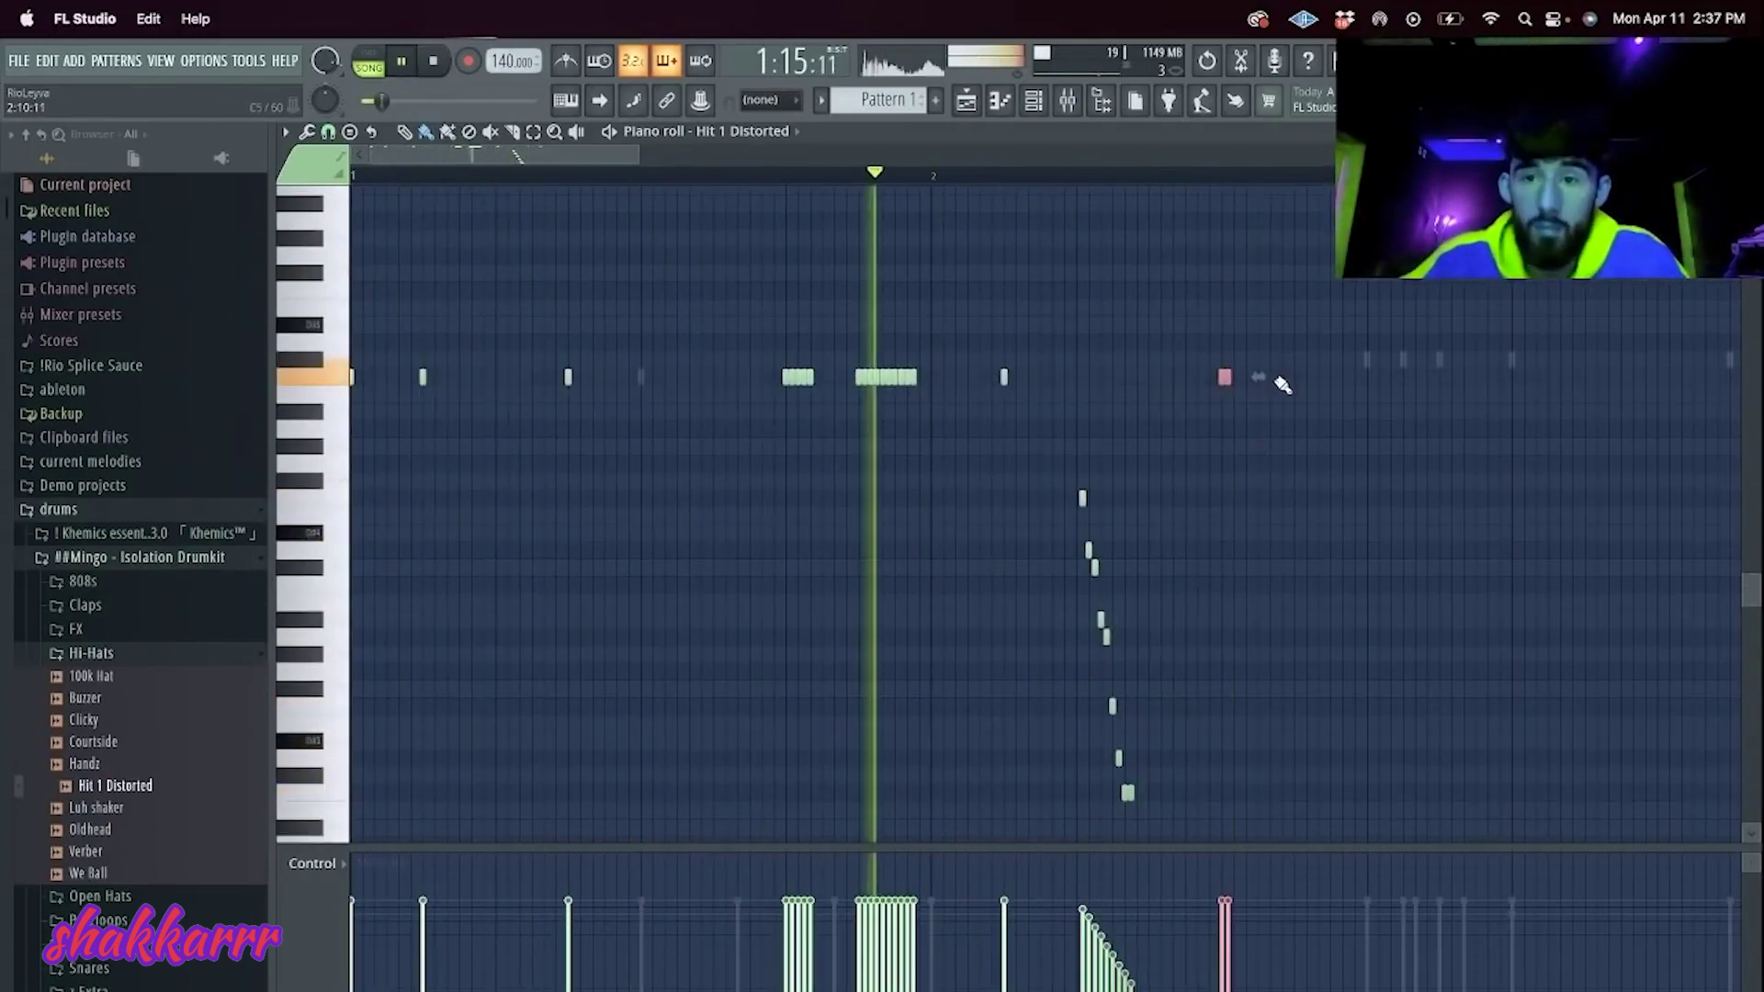
{"action": "left_click", "coordinate": [1229, 376]}
{"action": "left_click", "coordinate": [1293, 376]}
{"action": "left_click_drag", "start_coordinate": [1256, 378], "coordinate": [1275, 379]}
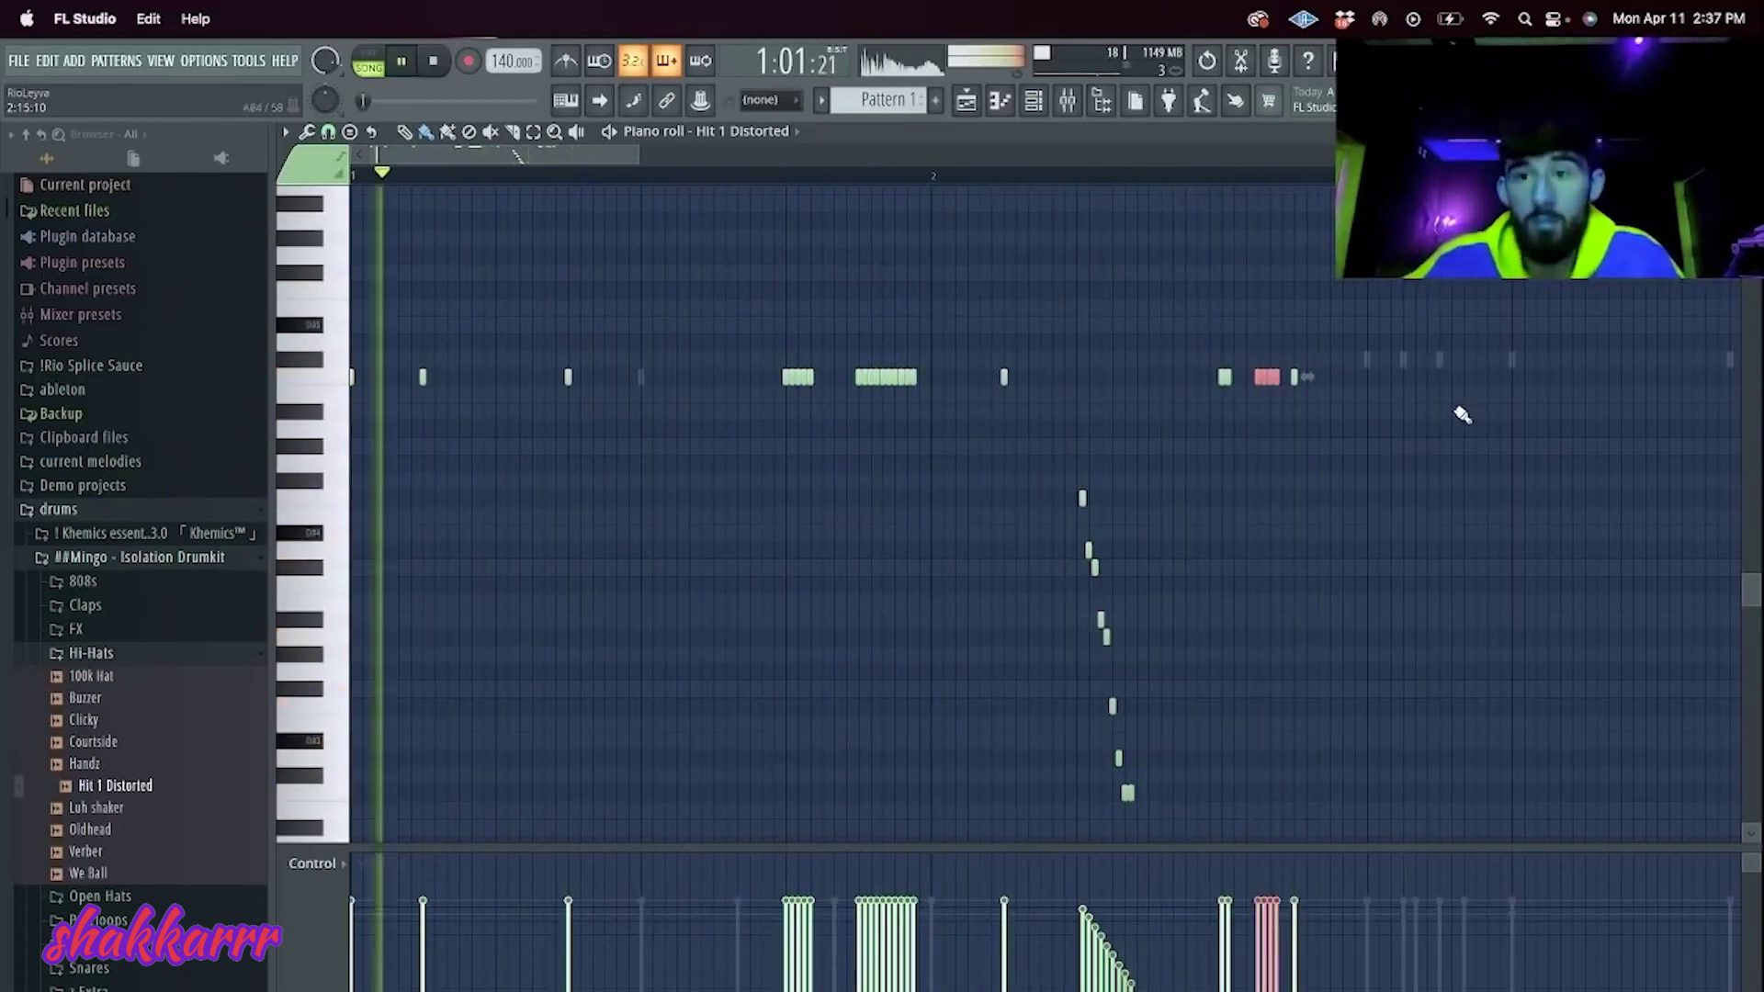
{"action": "left_click", "coordinate": [1366, 378]}
{"action": "left_click_drag", "start_coordinate": [1433, 429], "coordinate": [1475, 568]}
{"action": "right_click", "coordinate": [1433, 430]}
{"action": "right_click", "coordinate": [1449, 464]}
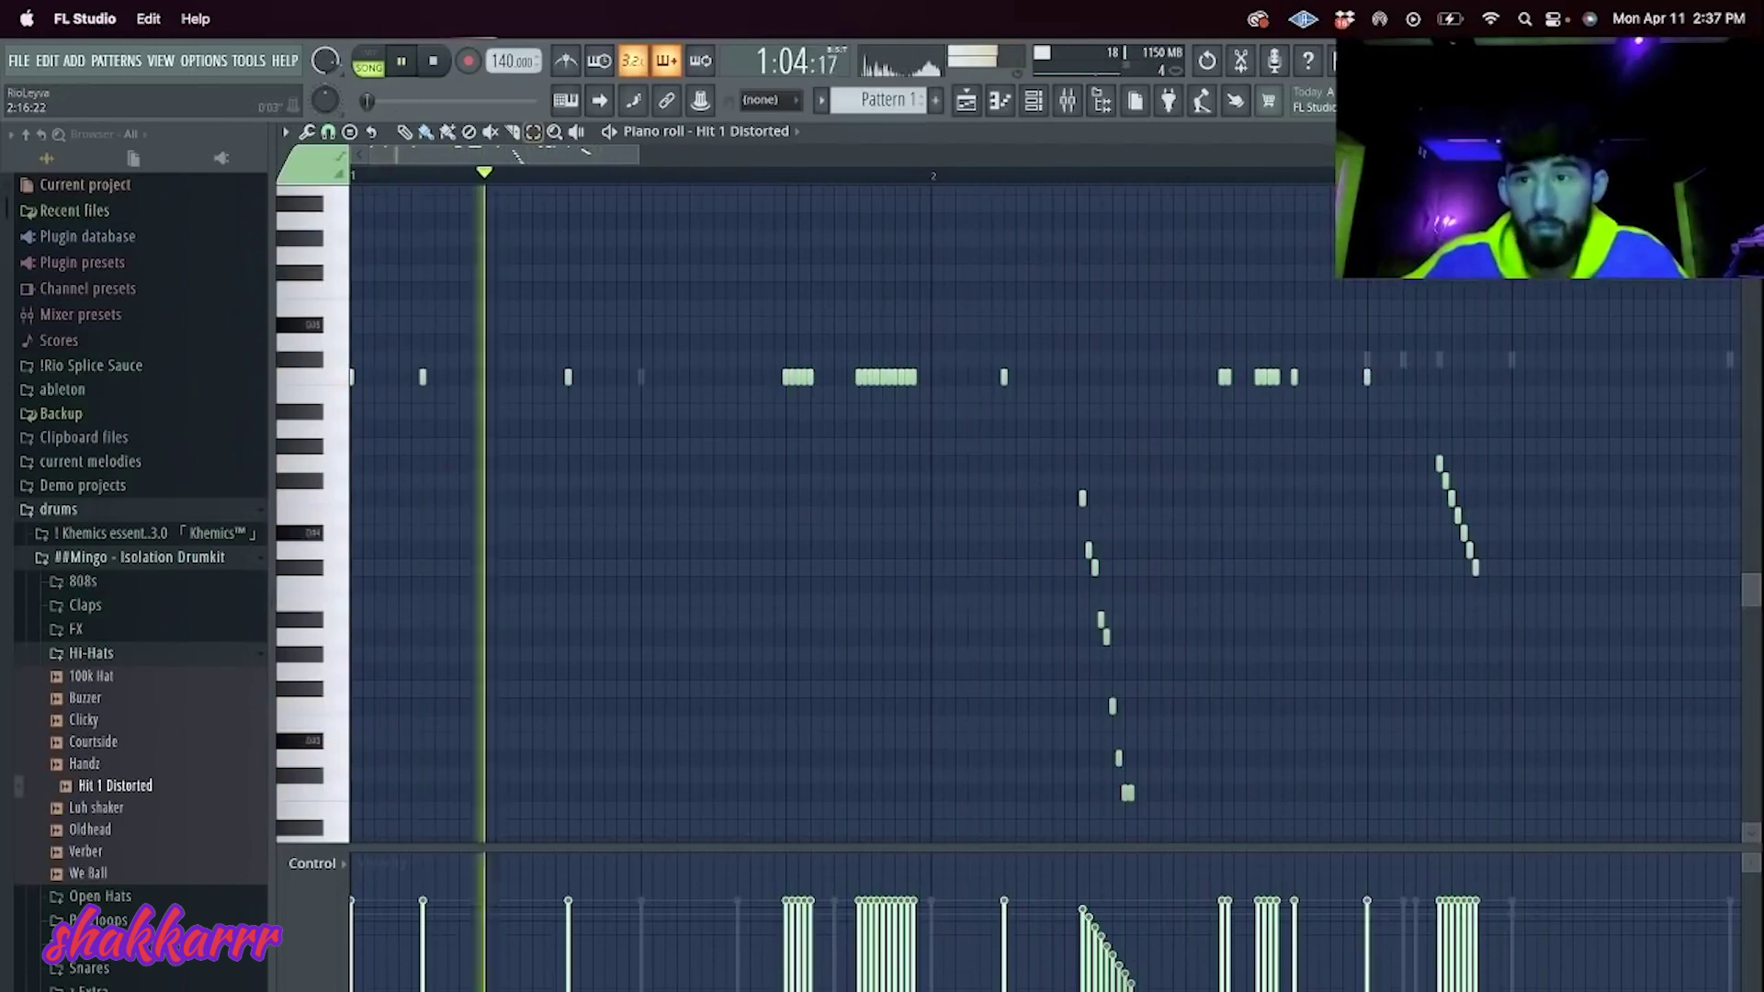
Step: Duplicate the whole two-bar hi-hat pattern into bars 3 and 4
{"action": "key", "text": "super+a"}
{"action": "key", "text": "super+b"}
{"action": "left_click", "coordinate": [1105, 195], "text": "super"}
Step: Select the long descending run in bar 4 and flip it so that it rises in pitch and velocity
{"action": "scroll", "coordinate": [1215, 468], "scroll_direction": "down", "scroll_amount": 5}
{"action": "left_click_drag", "start_coordinate": [1255, 557], "coordinate": [1145, 266]}
{"action": "key", "text": "alt+y"}
{"action": "key", "text": "Return"}
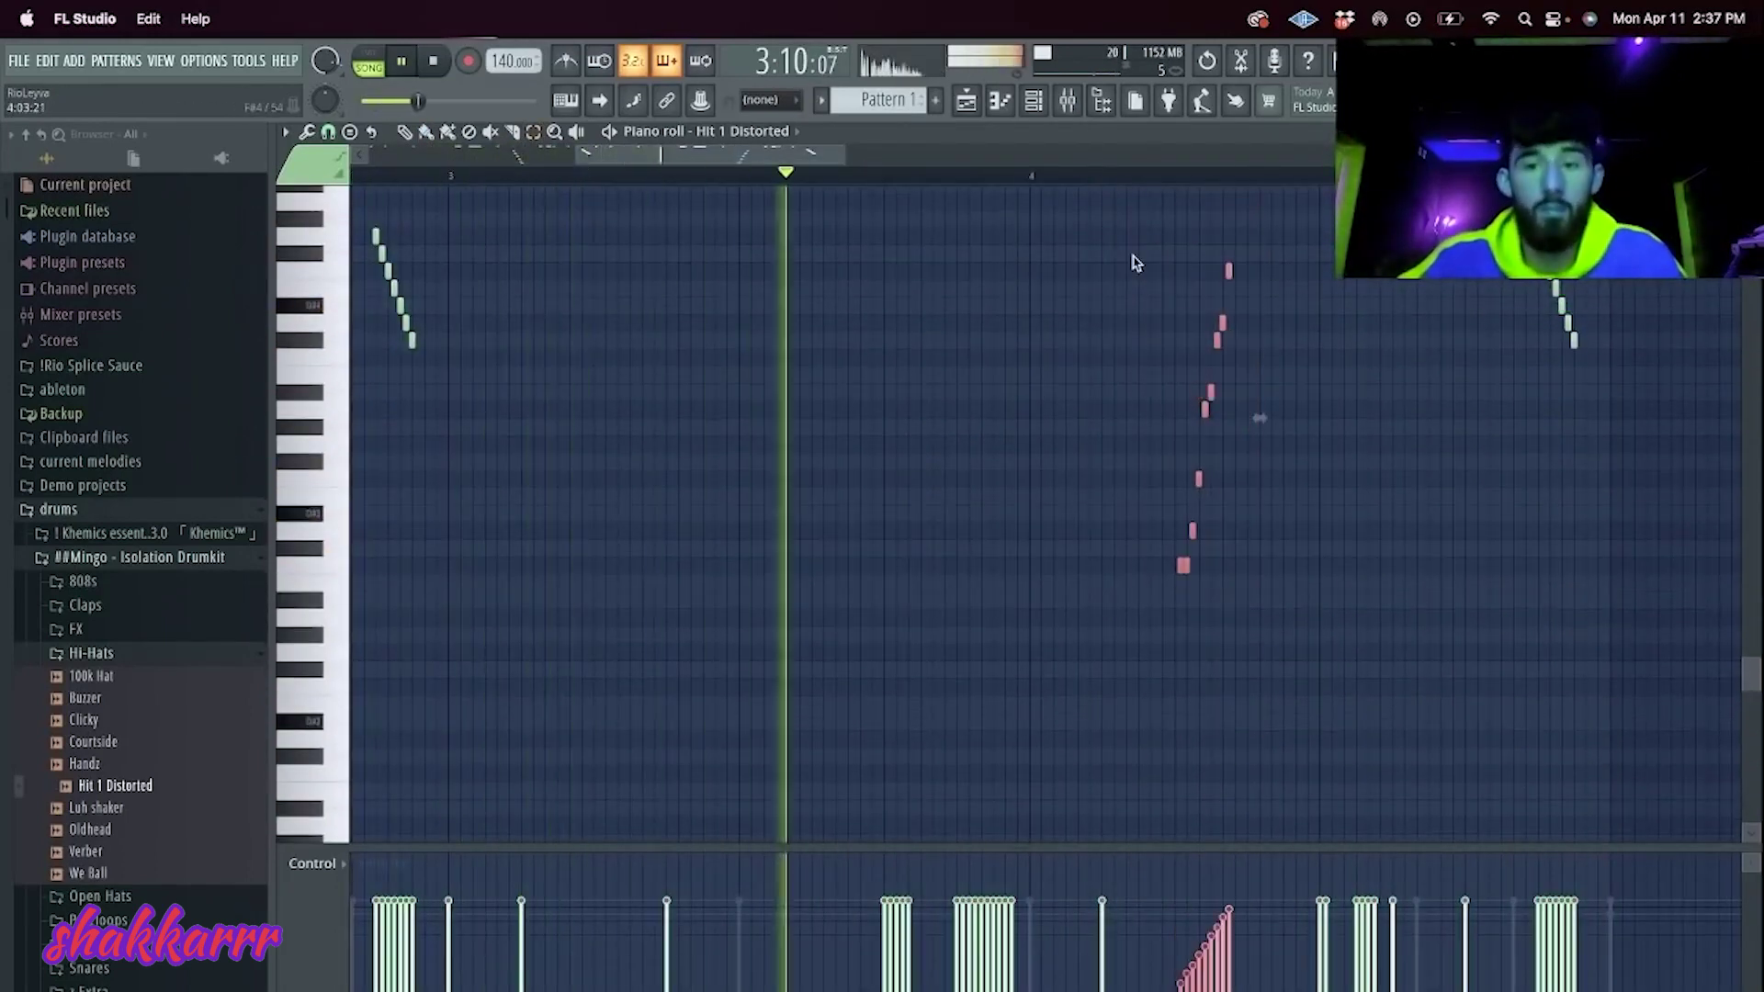
{"action": "scroll", "coordinate": [1134, 261], "scroll_direction": "up", "scroll_amount": 5}
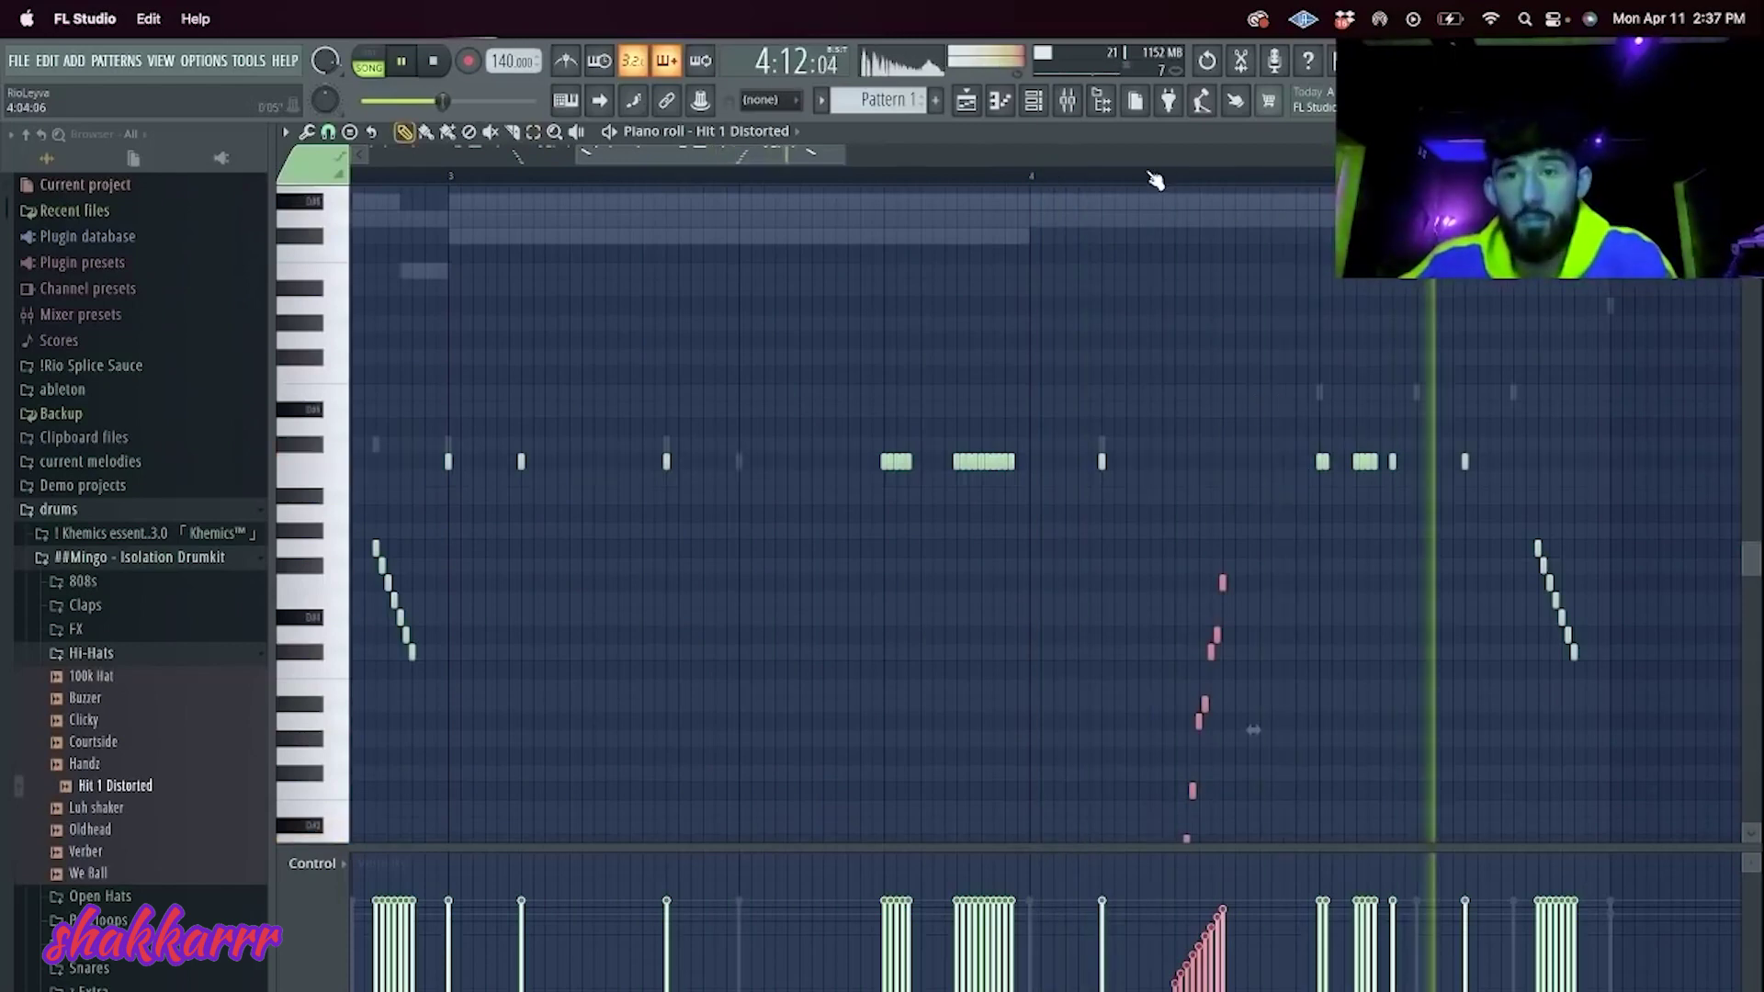
Step: Copy the rising run slightly further along bar 4, lower the runs by an octave and listen to the result
{"action": "scroll", "coordinate": [1190, 643], "scroll_direction": "down", "scroll_amount": 2}
{"action": "left_click_drag", "start_coordinate": [1196, 617], "coordinate": [1269, 618], "text": "shift"}
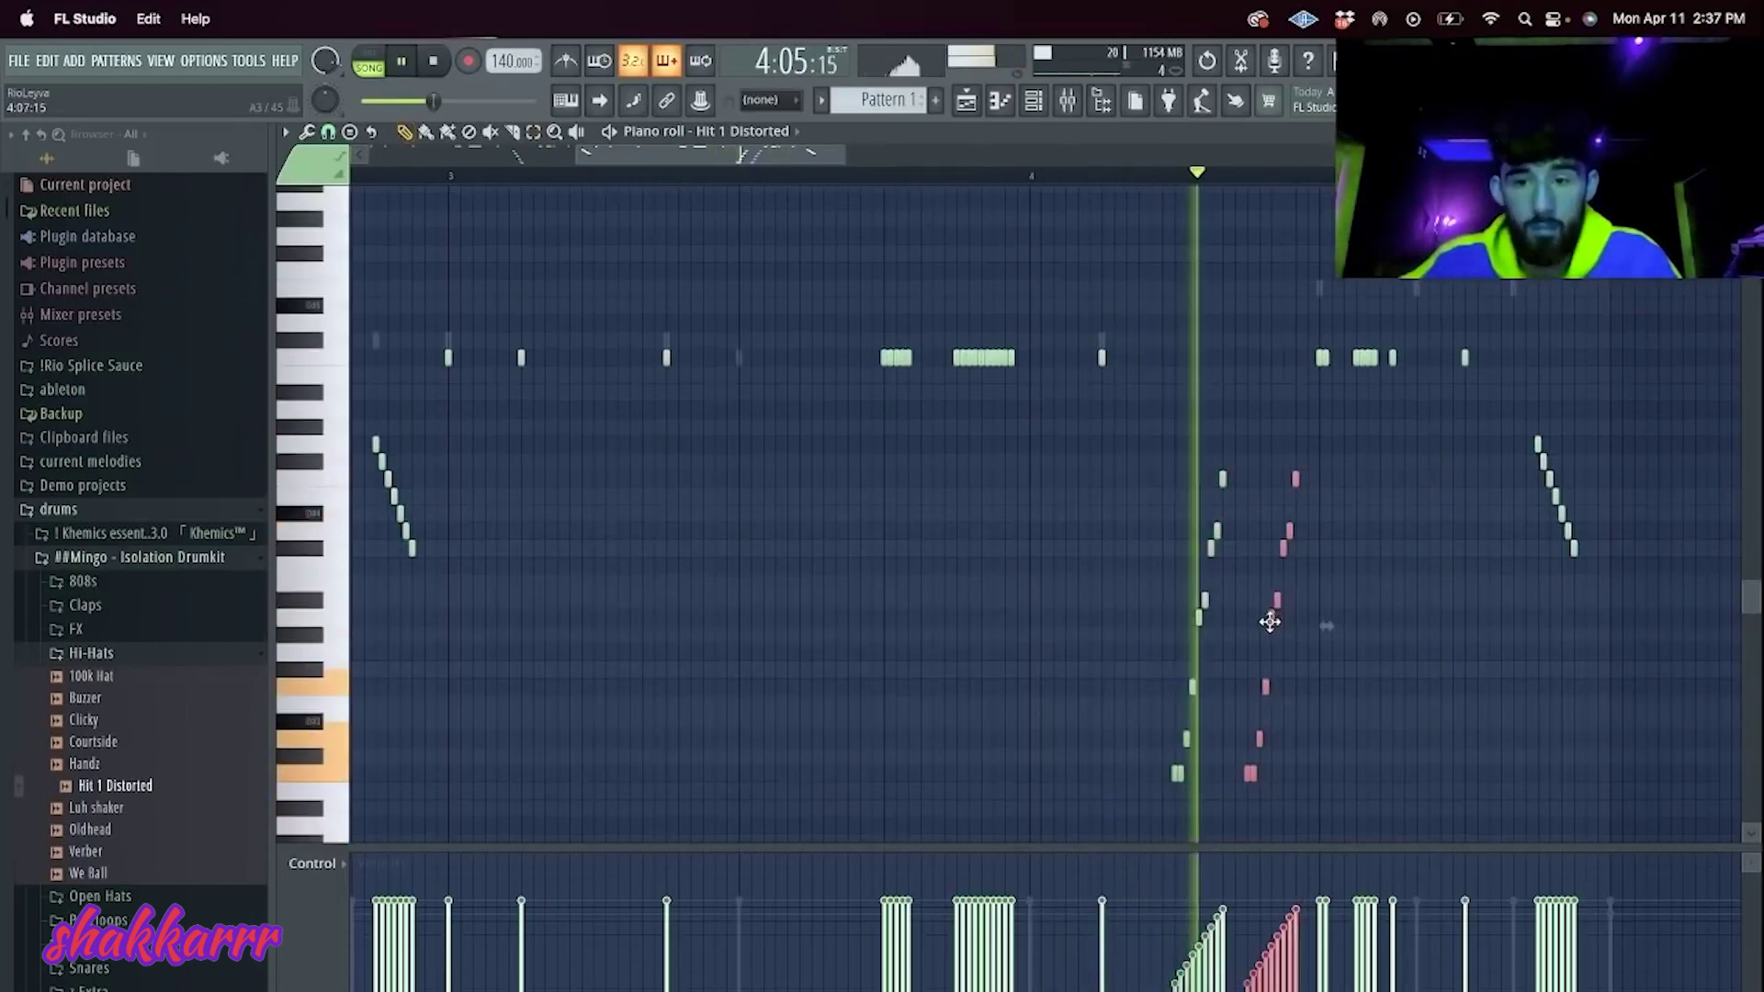
{"action": "key", "text": "ctrl+Down"}
{"action": "key", "text": "space"}
{"action": "key", "text": "space"}
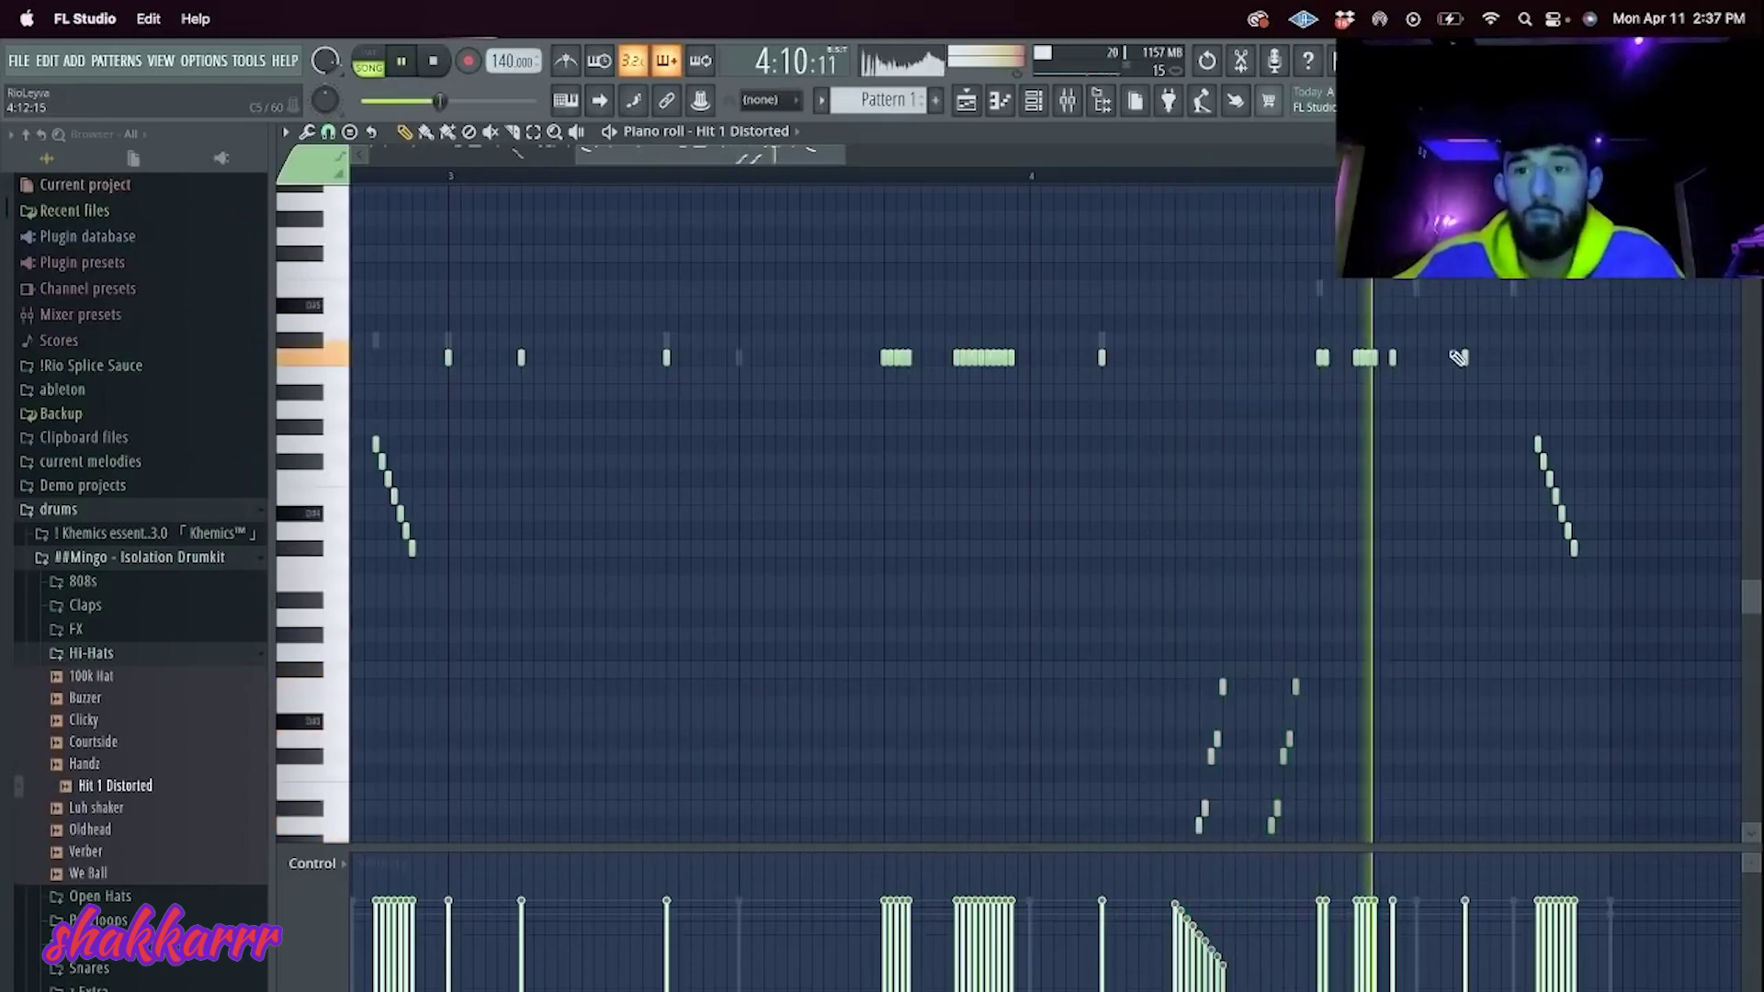
Step: Delete the rolls and descending run ending bar 4, and place three single C5 hits there using a different snap
{"action": "left_click_drag", "start_coordinate": [1657, 607], "coordinate": [1366, 303]}
{"action": "key", "text": "Delete"}
{"action": "key", "text": "space"}
{"action": "left_click", "coordinate": [328, 131]}
{"action": "left_click", "coordinate": [342, 390]}
{"action": "key", "text": "space"}
{"action": "left_click", "coordinate": [1367, 358]}
{"action": "left_click", "coordinate": [1415, 357]}
{"action": "left_click", "coordinate": [1511, 357]}
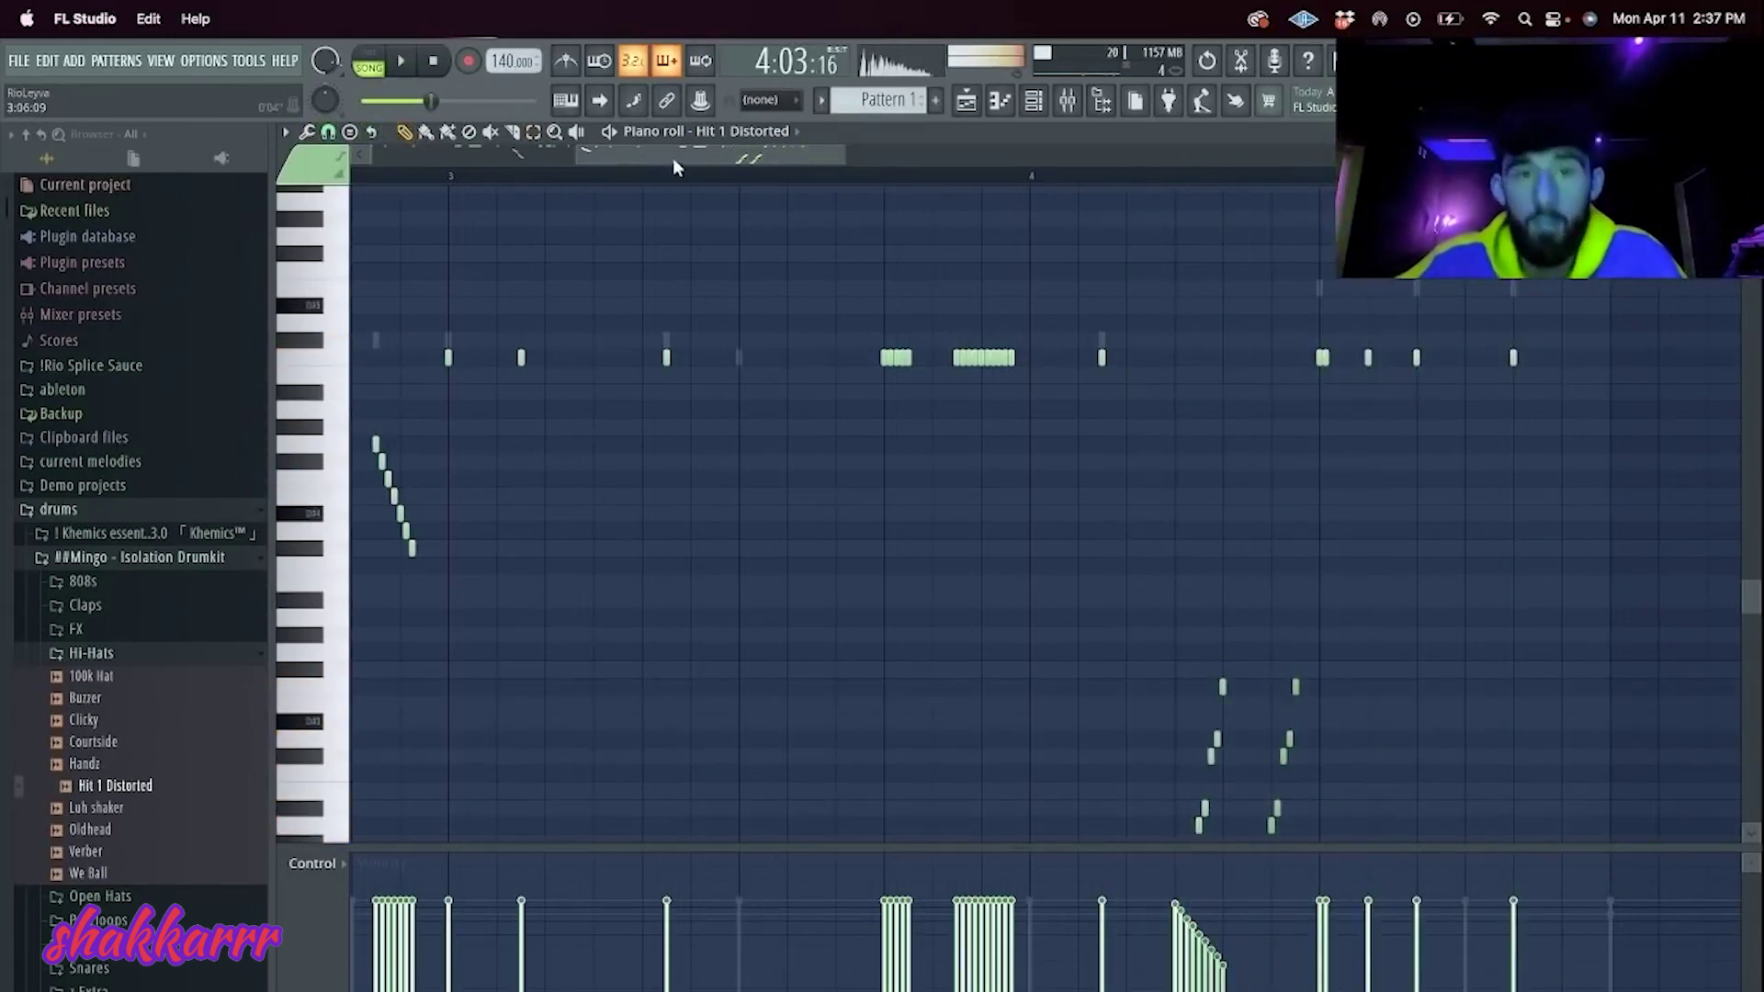
Step: Duplicate the four-bar hi-hat pattern into bars 5 to 8 and add two single C5 hits near the end of bar 8
{"action": "left_click_drag", "start_coordinate": [574, 155], "coordinate": [370, 155]}
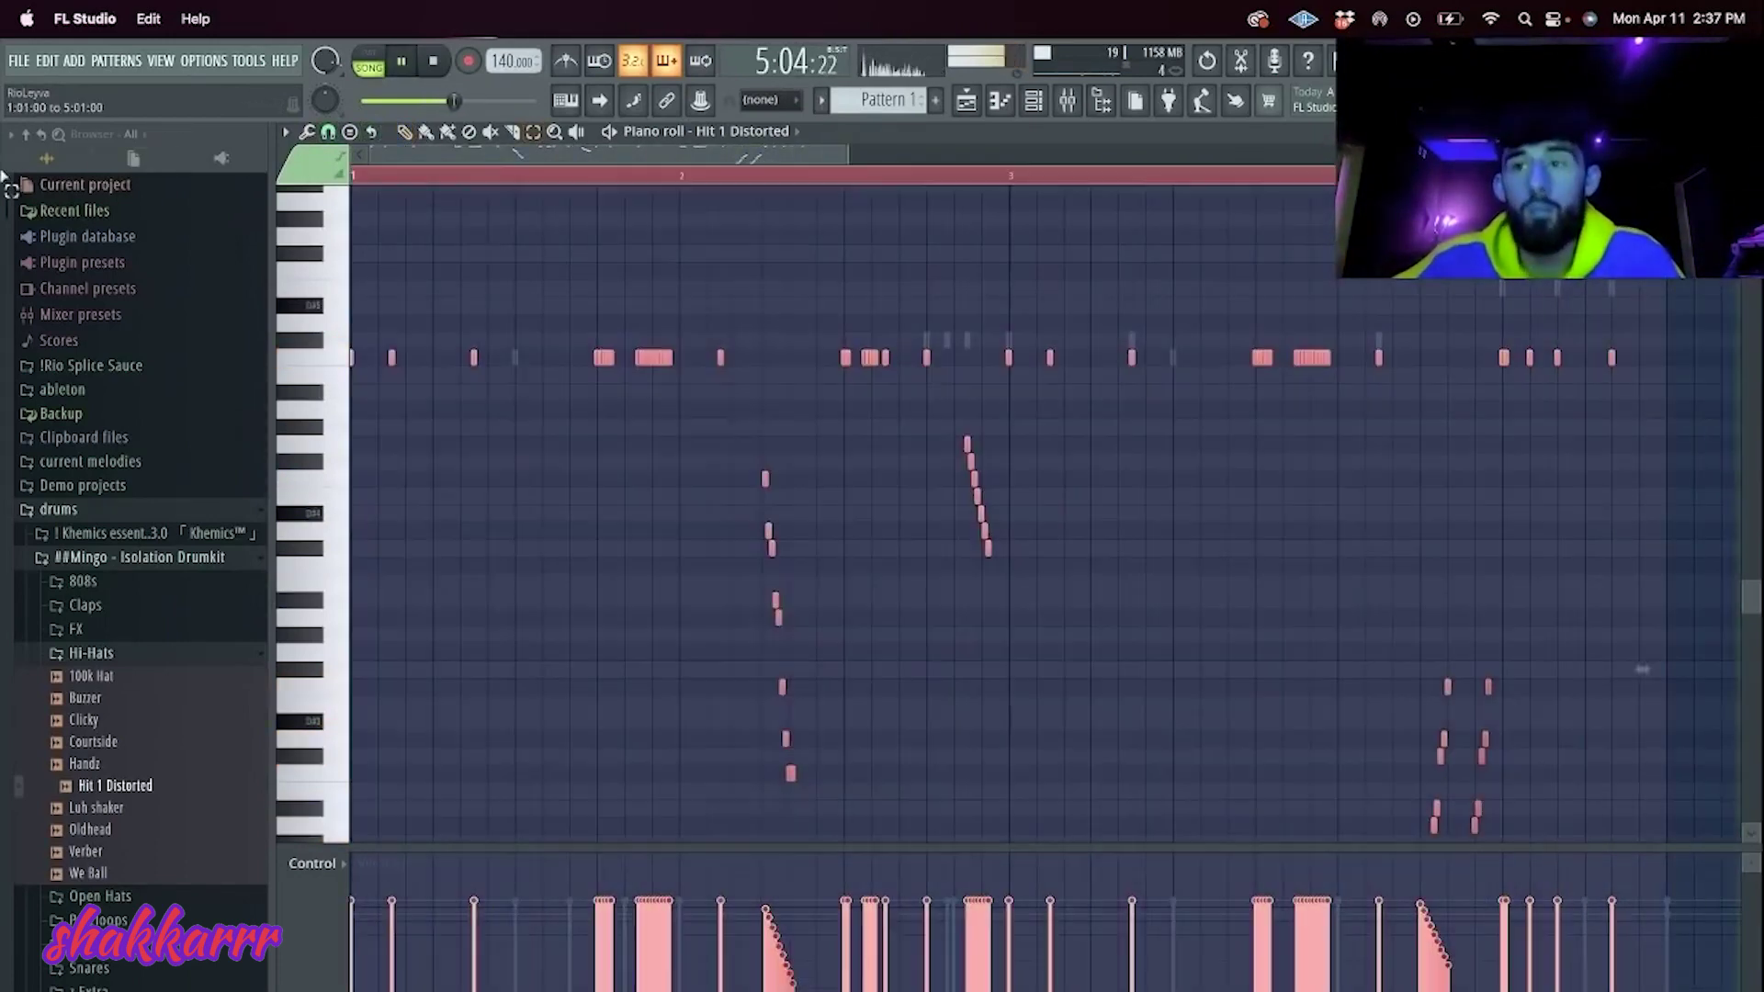
{"action": "left_click", "coordinate": [1567, 357]}
{"action": "left_click", "coordinate": [1620, 357]}
Step: Change the snap and paint a very short descending roll near the end of bar 8
{"action": "left_click", "coordinate": [328, 133]}
{"action": "left_click", "coordinate": [361, 250]}
{"action": "left_click", "coordinate": [426, 132]}
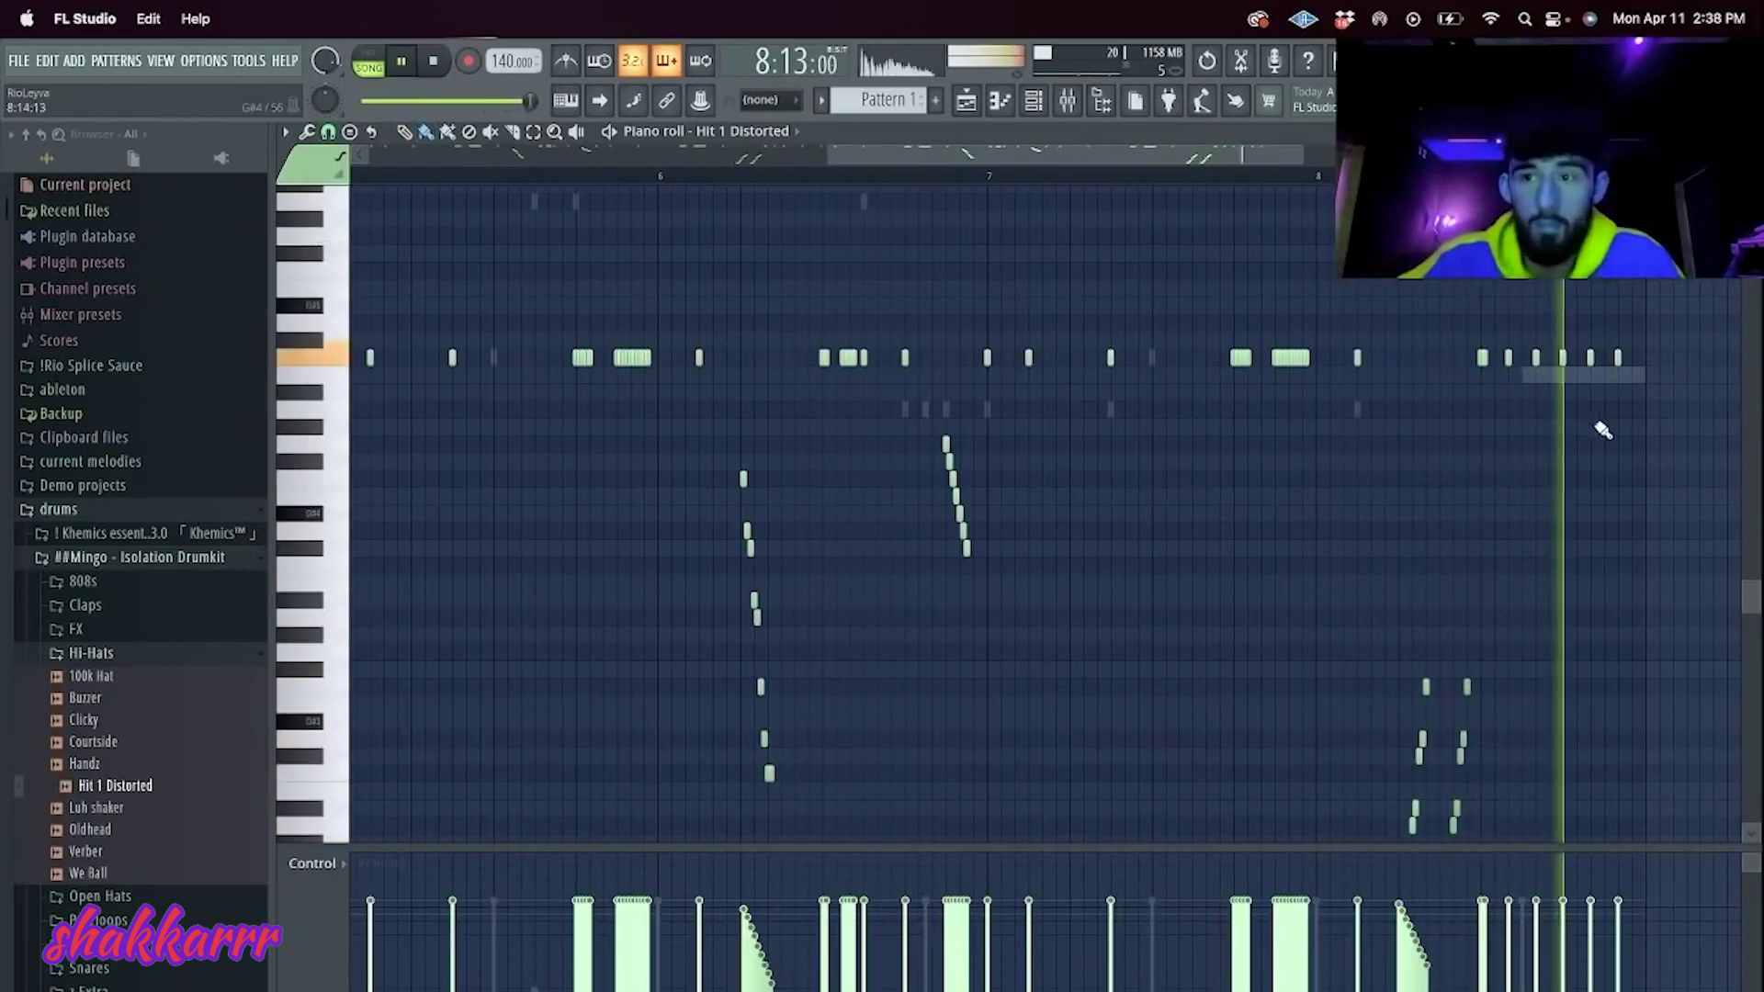
{"action": "left_click_drag", "start_coordinate": [1594, 462], "coordinate": [1598, 479]}
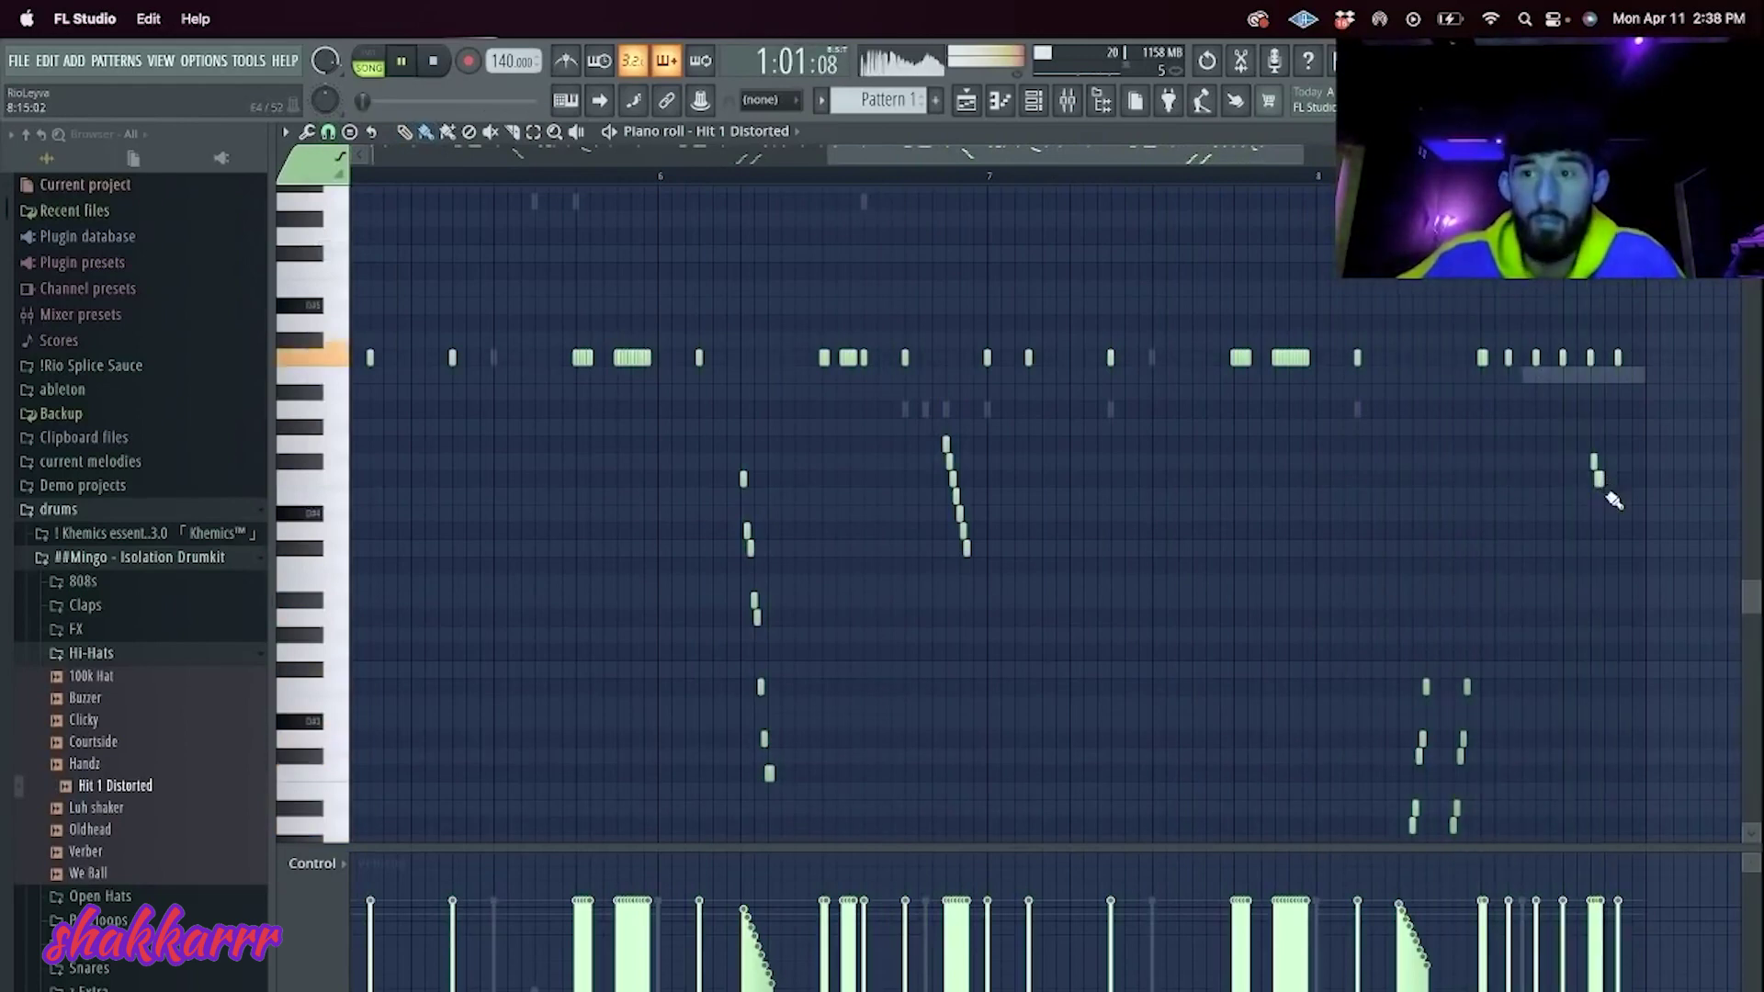
Step: Replace the Sampler channel's sound with the essential sample from the drumkit's Claps folder
{"action": "left_click", "coordinate": [1034, 101]}
{"action": "left_click", "coordinate": [86, 604]}
{"action": "left_click_drag", "start_coordinate": [607, 225], "coordinate": [489, 206]}
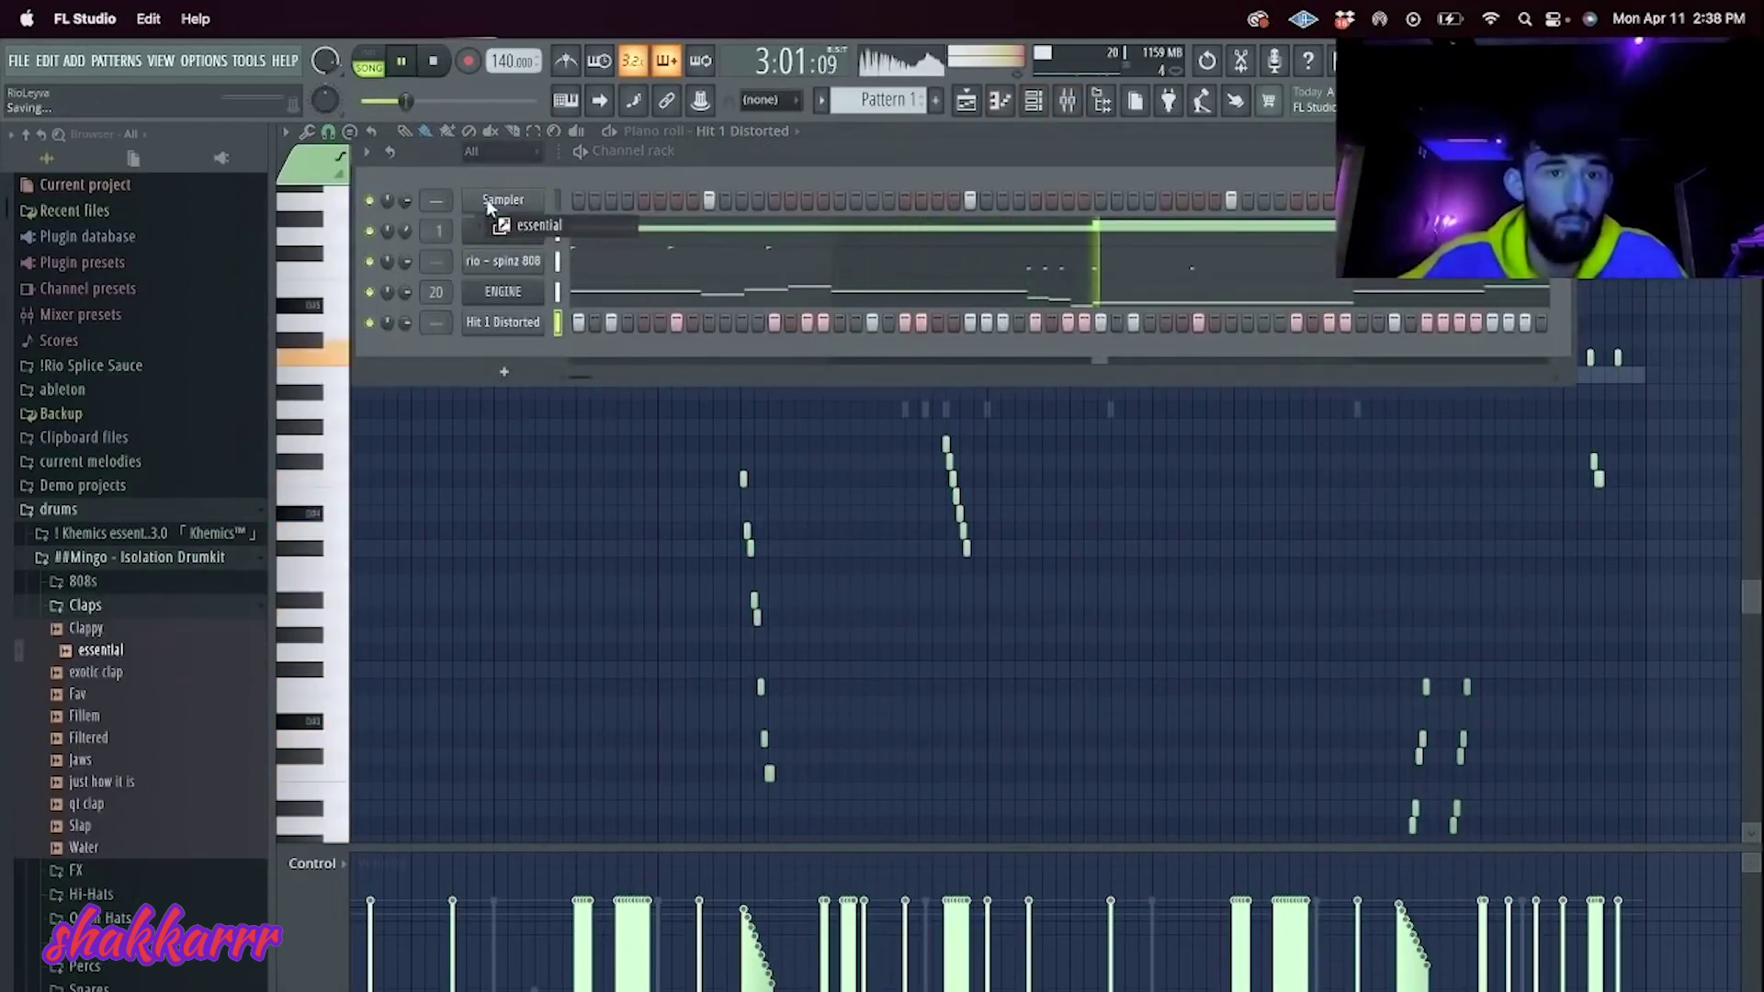
Step: Add the drumkit's Snare [gotta here] sample as a new channel with the clap's pattern, and adjust the snare and clap volumes
{"action": "left_click", "coordinate": [83, 986]}
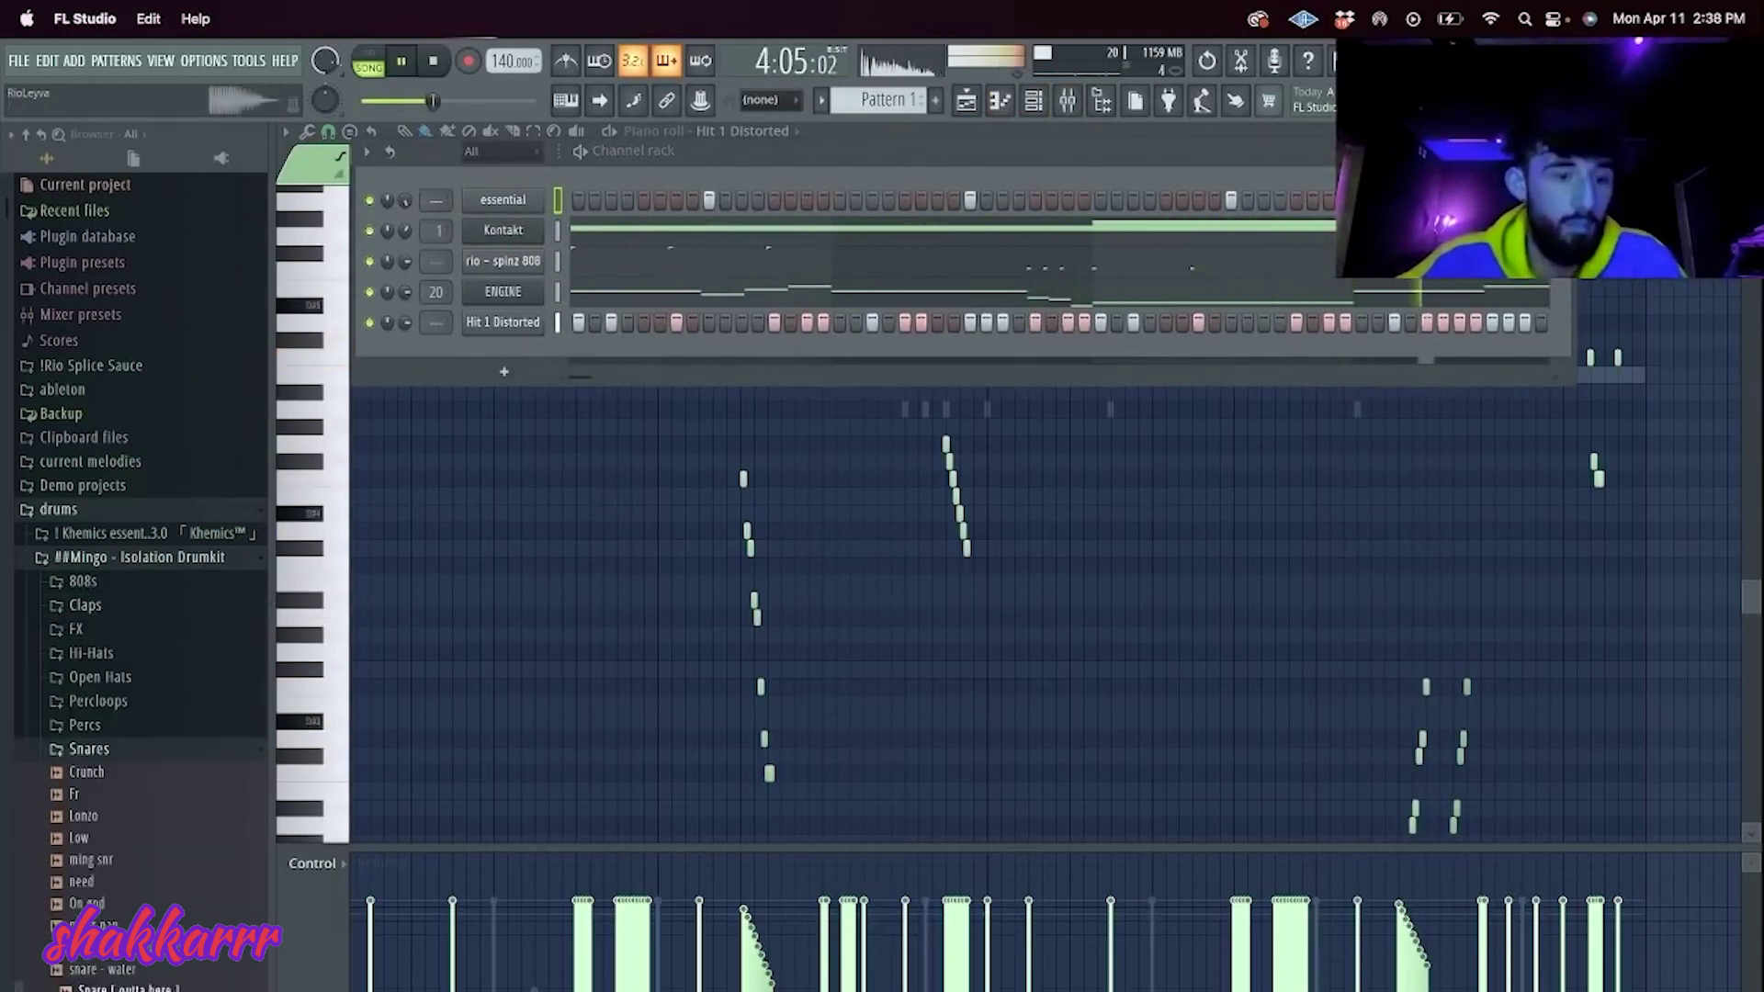
{"action": "left_click_drag", "start_coordinate": [551, 326], "coordinate": [552, 332]}
{"action": "key", "text": "super+v"}
{"action": "left_click_drag", "start_coordinate": [405, 353], "coordinate": [405, 366]}
{"action": "mouse_move", "coordinate": [405, 200]}
{"action": "left_mouse_down"}
{"action": "mouse_move", "coordinate": [405, 218]}
{"action": "mouse_move", "coordinate": [405, 190]}
{"action": "left_mouse_up"}
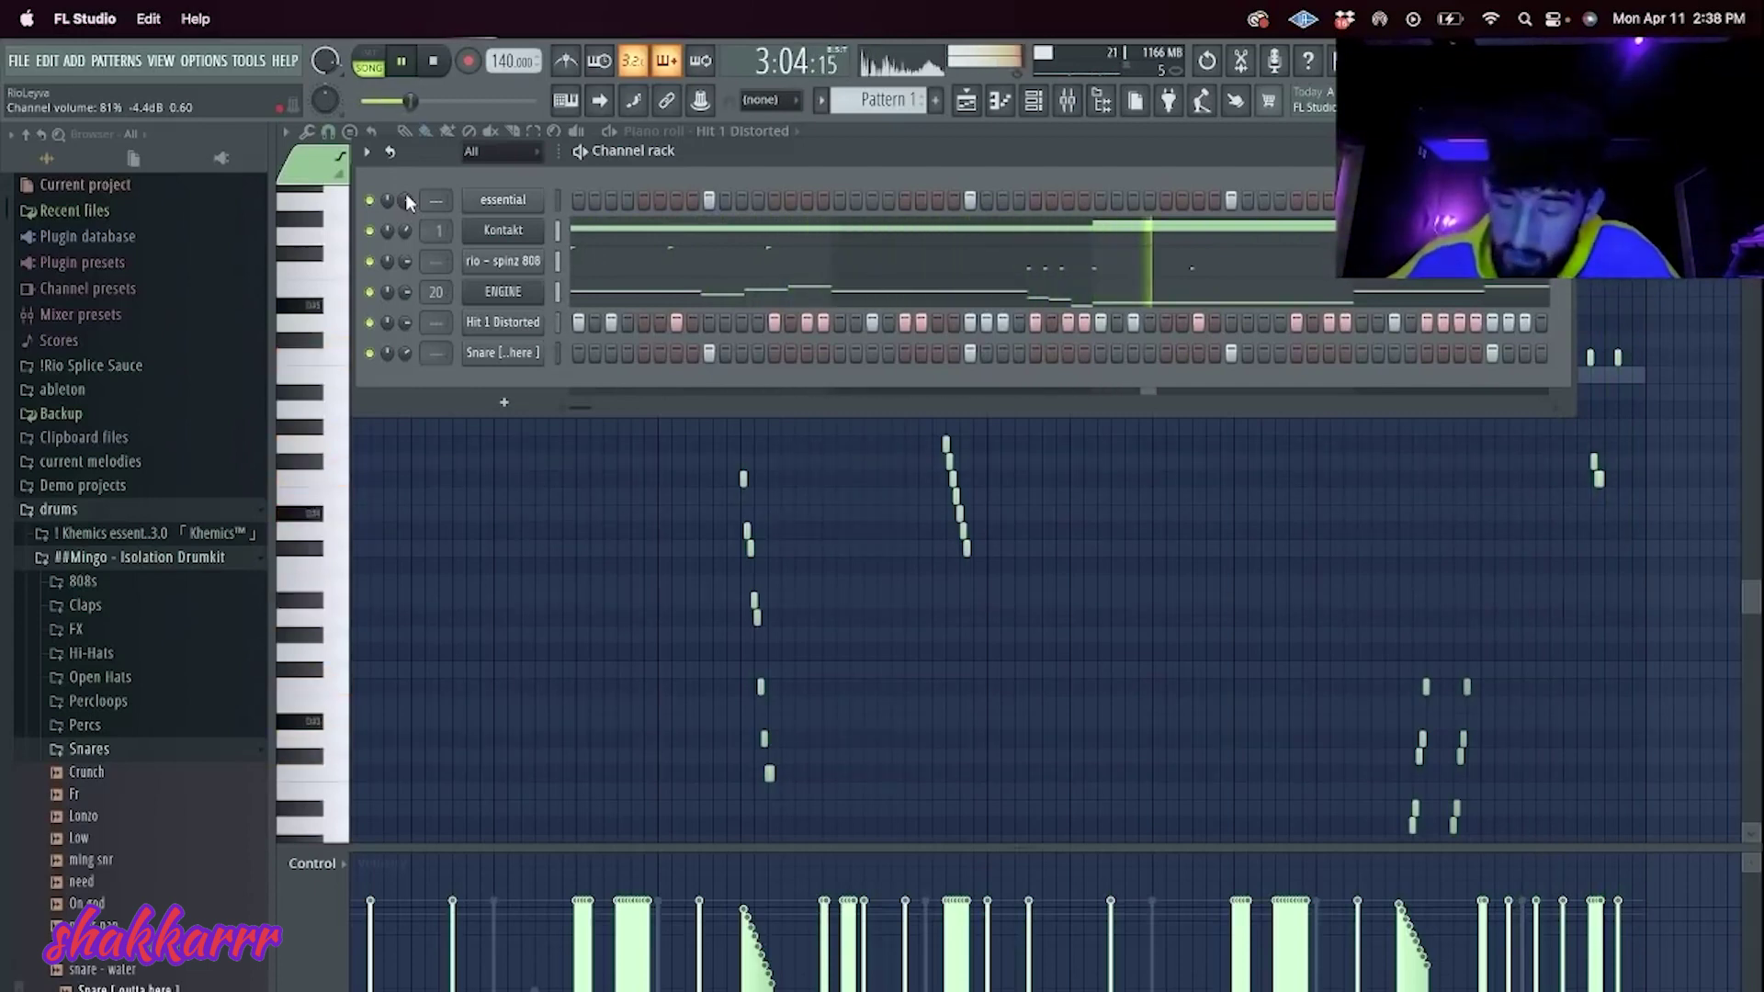
Step: Add the No Heart OH sample from the Open Hats folder as a channel with one hit on step 13
{"action": "left_click", "coordinate": [88, 677]}
{"action": "left_click_drag", "start_coordinate": [103, 730], "coordinate": [551, 390]}
{"action": "key", "text": "space"}
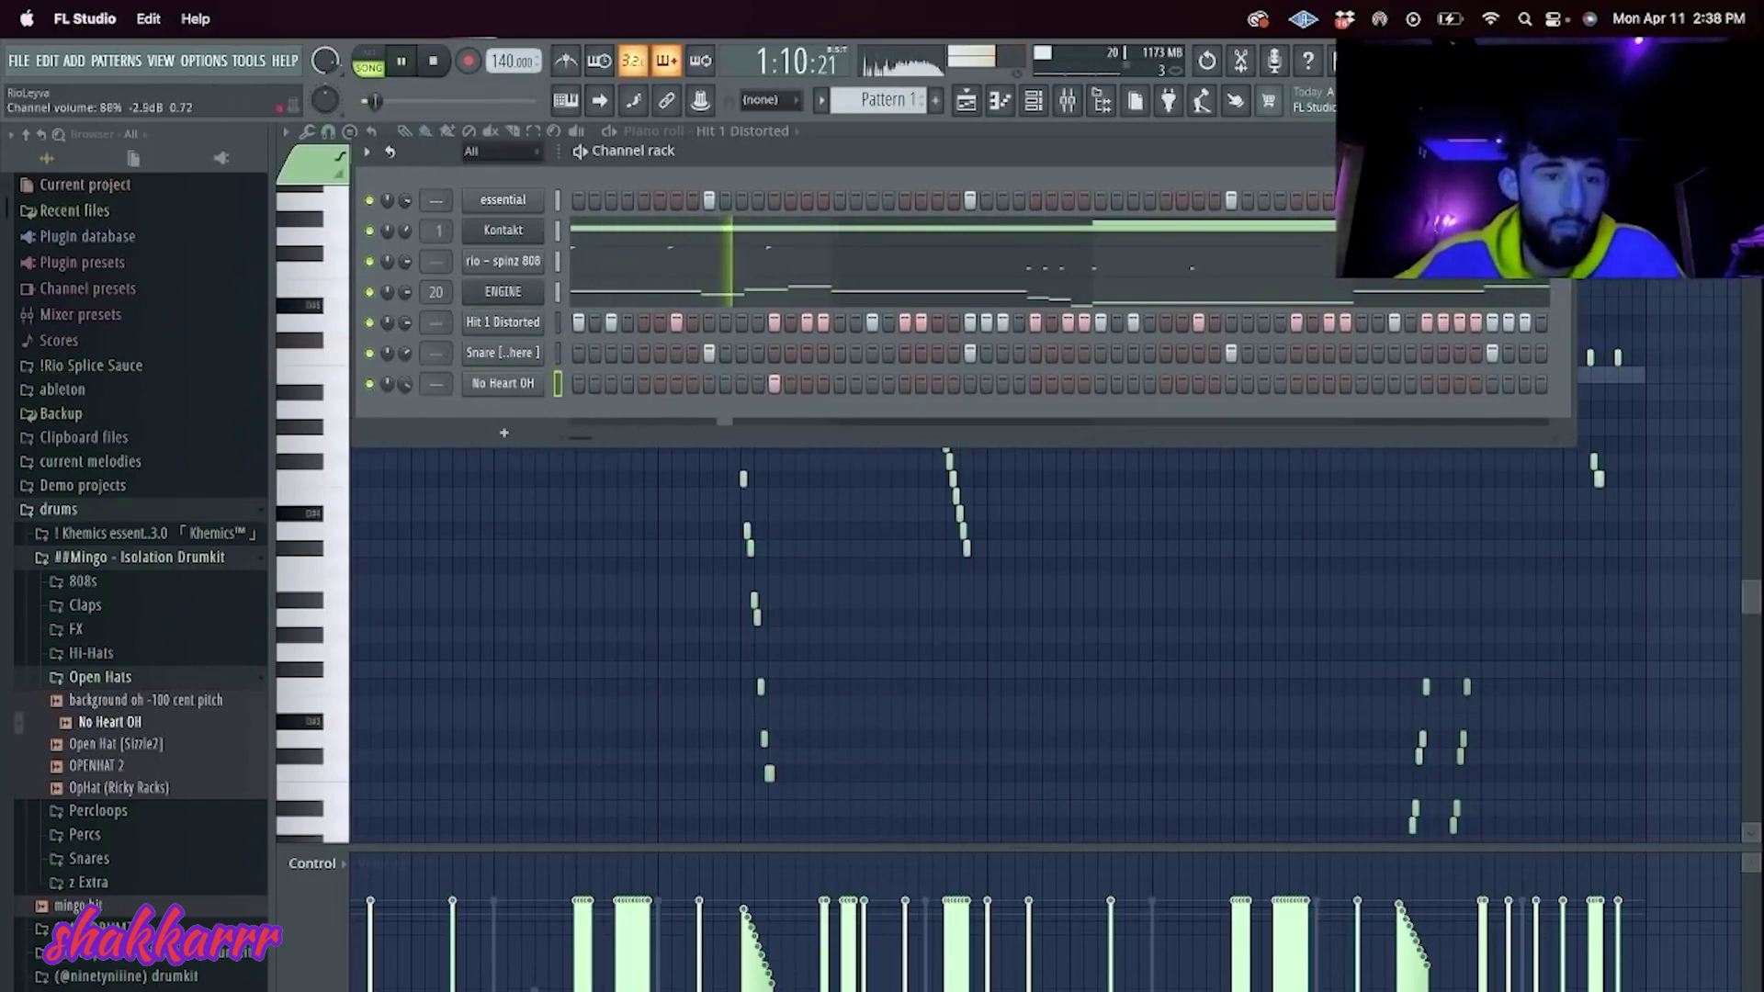
Step: Add the background oh -100 cent pitch sample as a channel with hits on steps 33 and 39
{"action": "left_click_drag", "start_coordinate": [237, 664], "coordinate": [698, 413]}
{"action": "left_click", "coordinate": [1100, 414]}
{"action": "left_click", "coordinate": [1199, 414]}
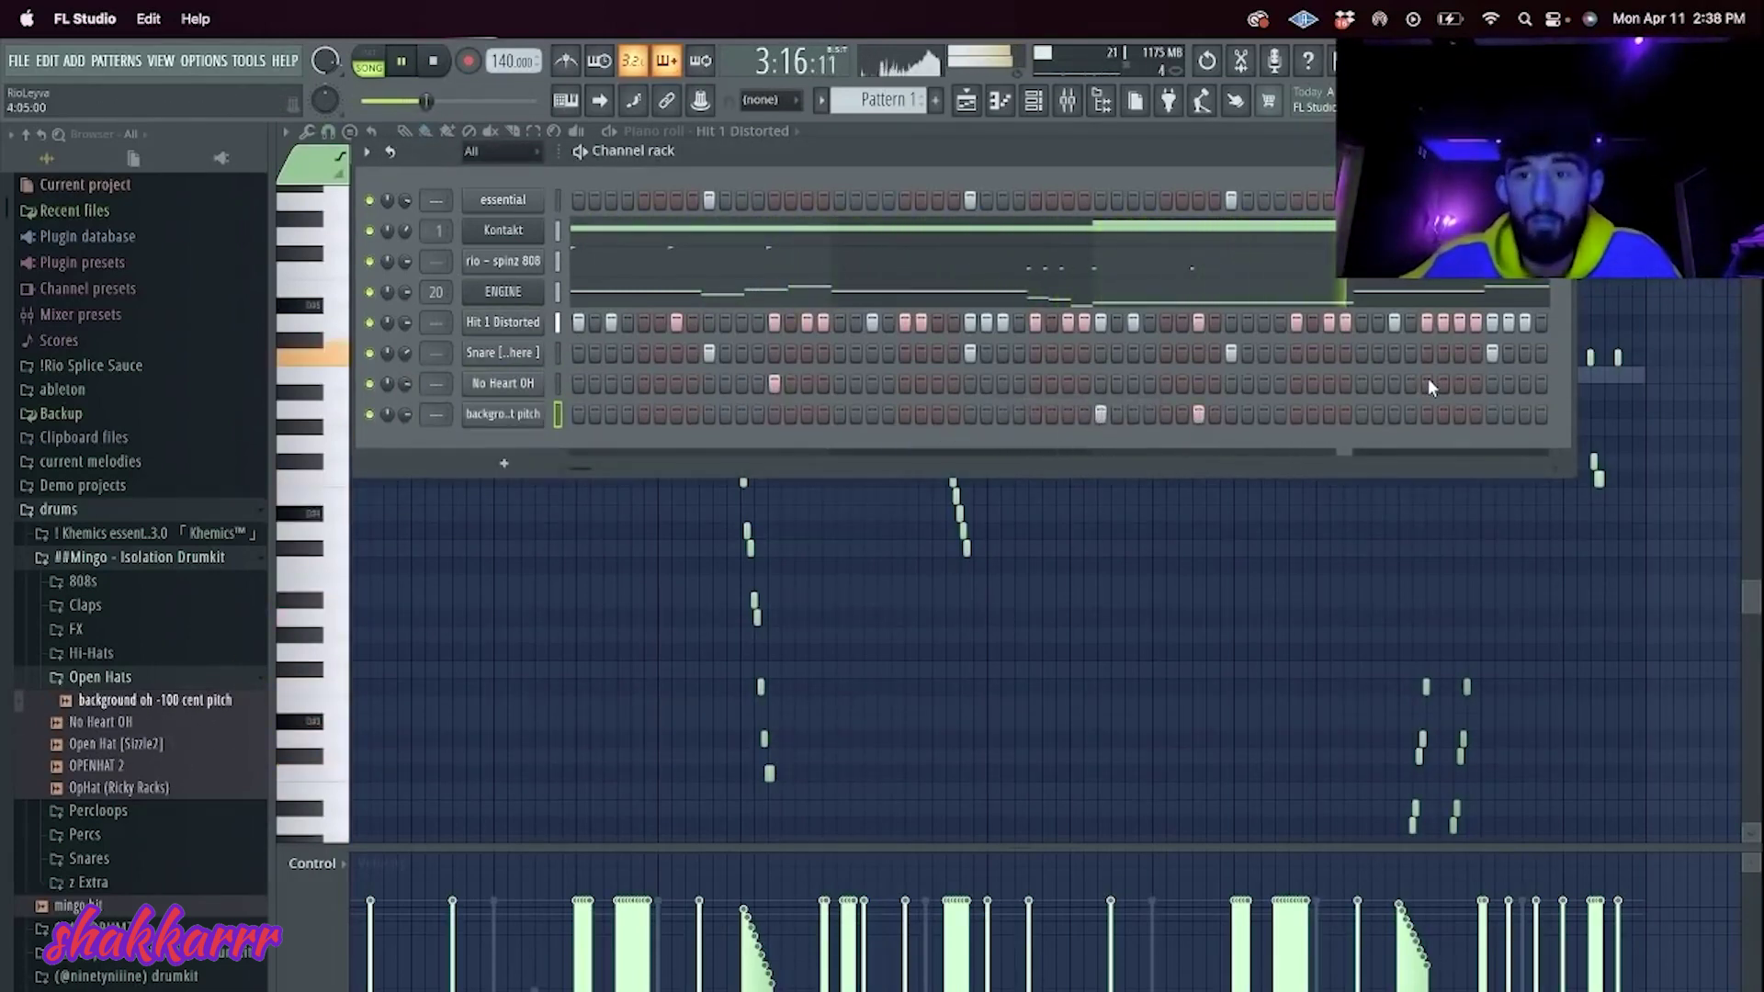
Step: Duplicate the No Heart OH channel's four-bar pattern into bars 5 to 8 in the piano roll
{"action": "right_click", "coordinate": [537, 375]}
{"action": "left_click", "coordinate": [1119, 404]}
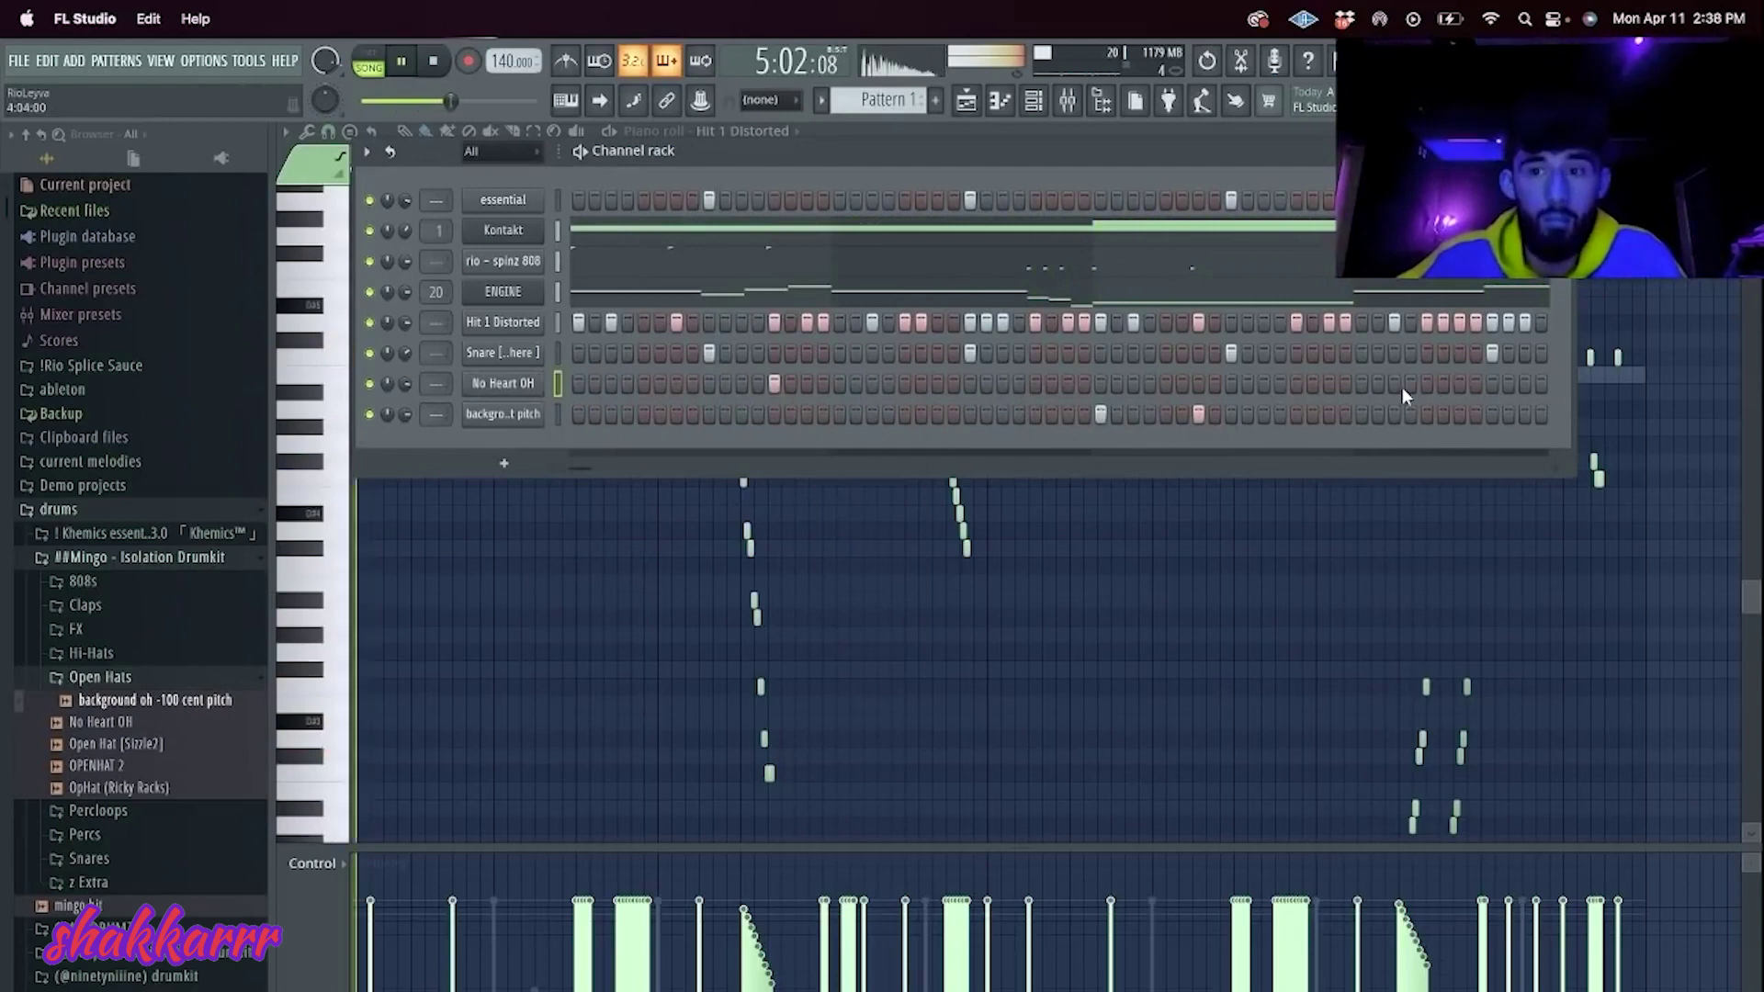
{"action": "right_click", "coordinate": [540, 376]}
{"action": "left_click", "coordinate": [592, 384]}
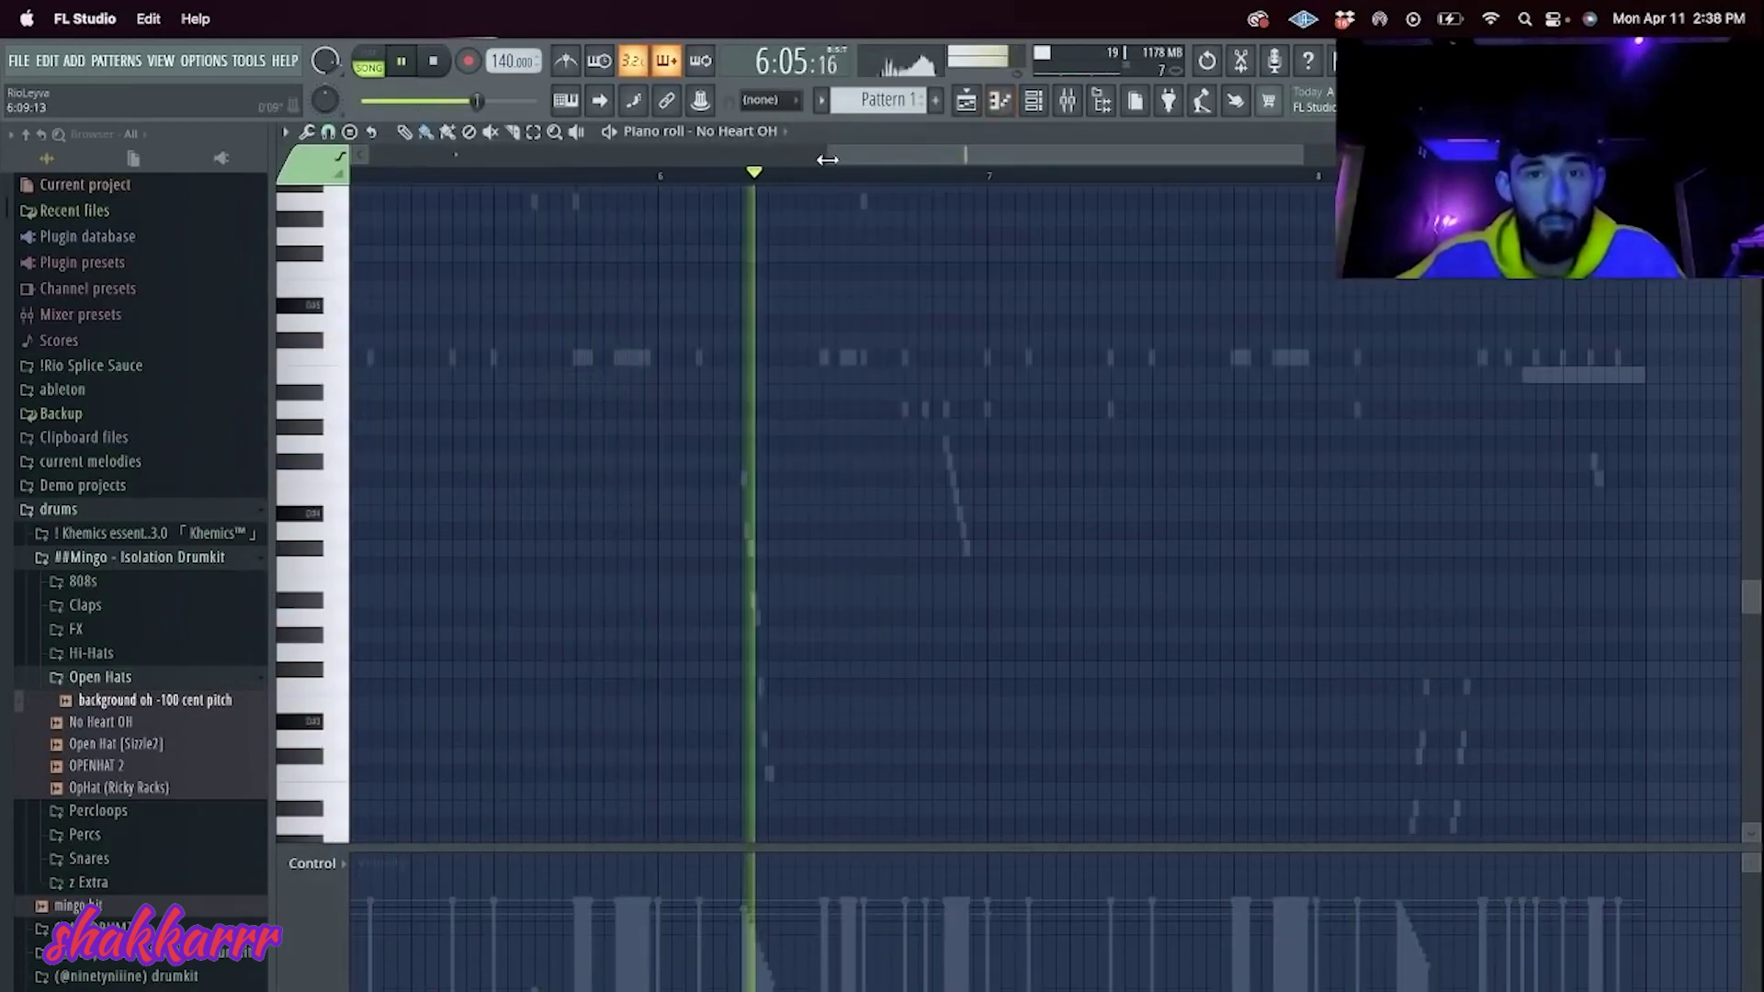
{"action": "left_click_drag", "start_coordinate": [826, 160], "coordinate": [368, 159]}
{"action": "left_click_drag", "start_coordinate": [1013, 177], "coordinate": [367, 174]}
{"action": "key", "text": "super+b"}
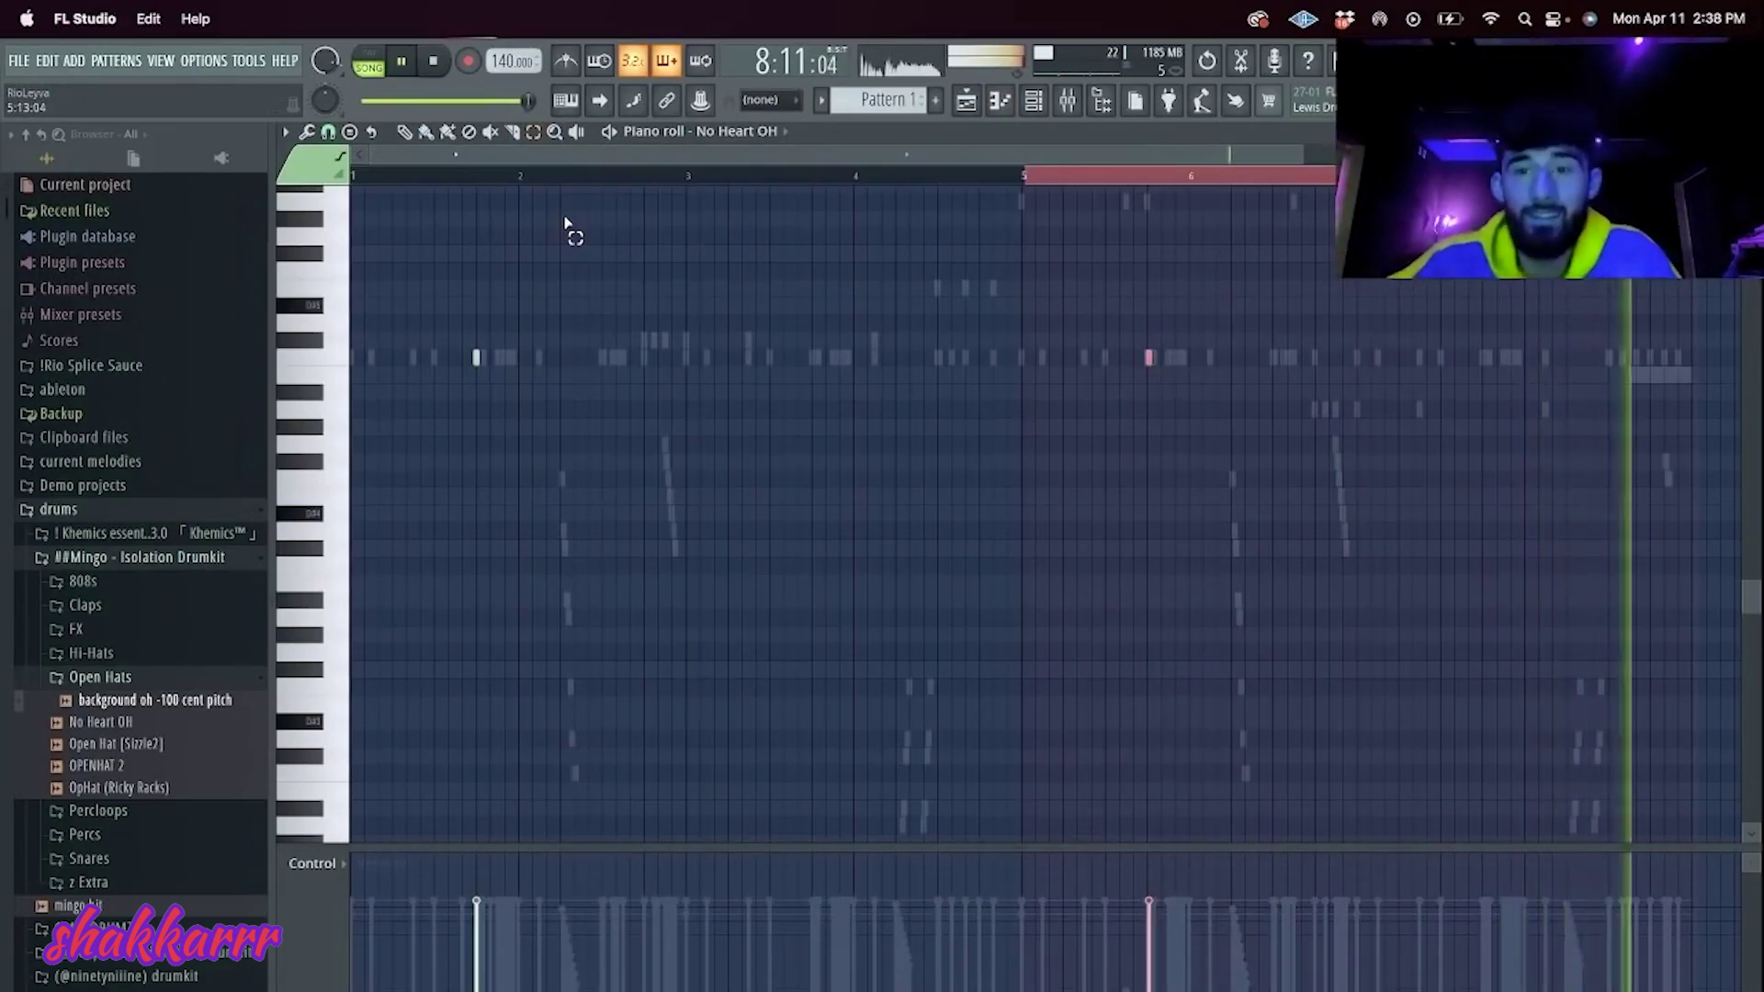
Step: Duplicate the background oh channel's four-bar pattern into bars 5 to 8, and return to the channel rack
{"action": "left_click", "coordinate": [726, 132]}
{"action": "left_click", "coordinate": [780, 307]}
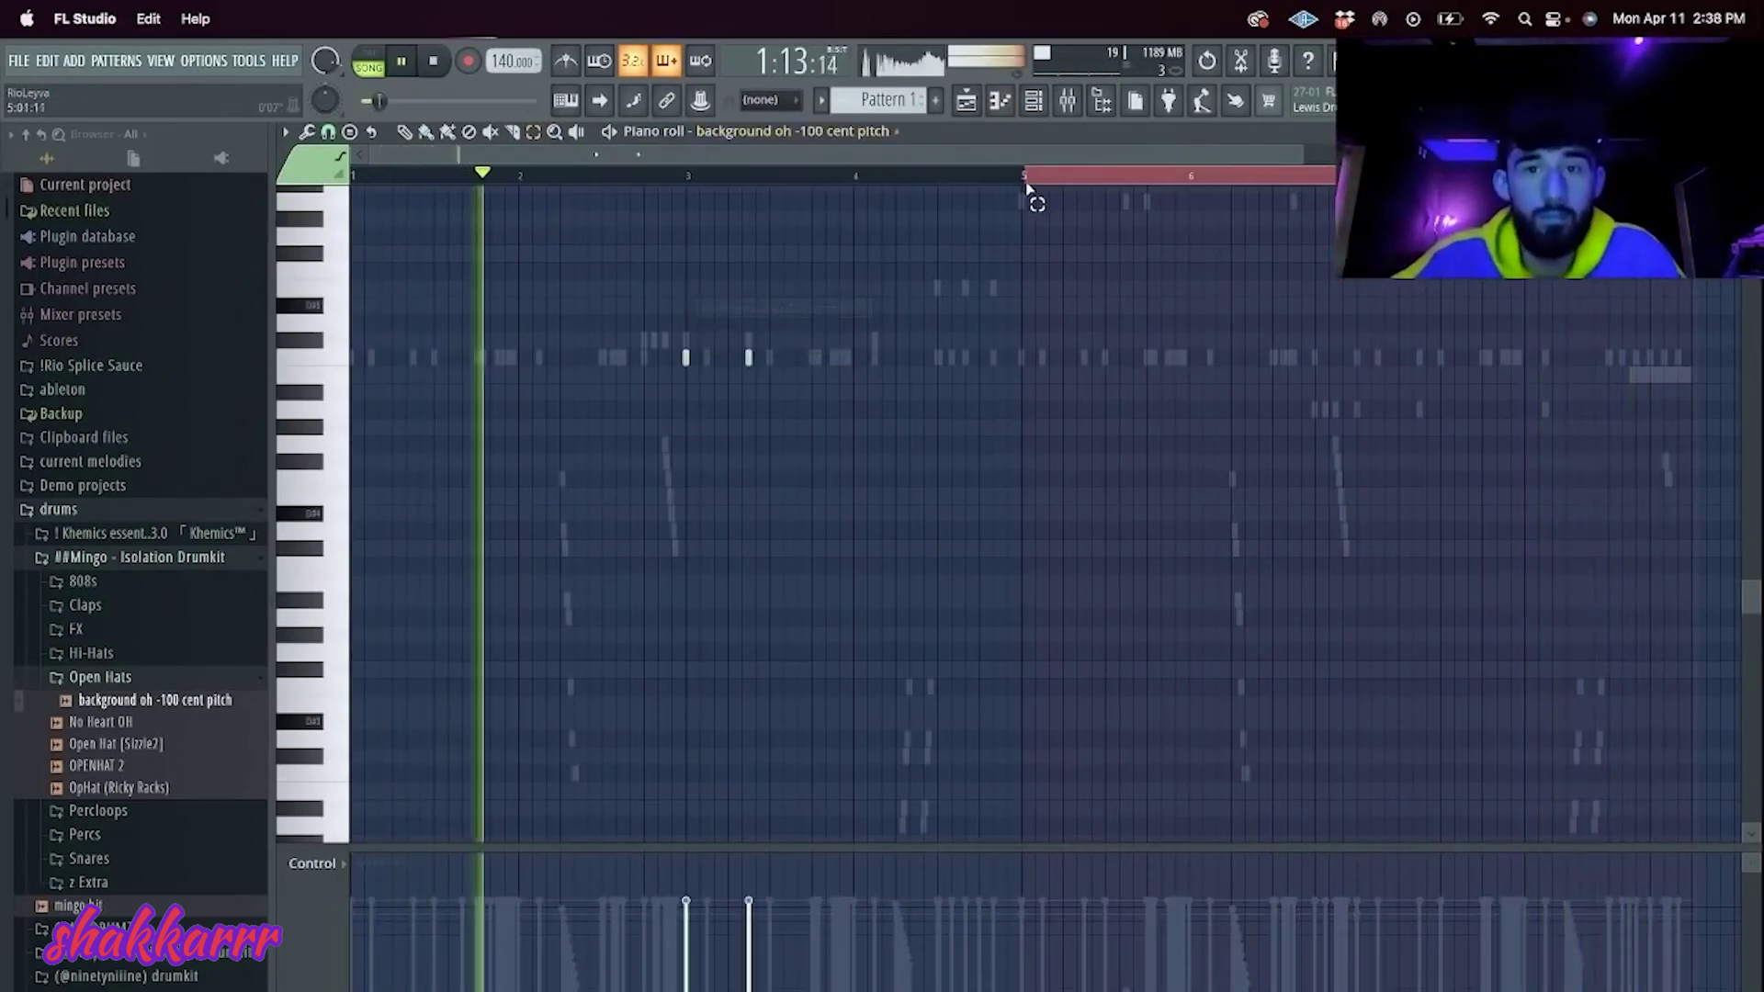
{"action": "key", "text": "super+b"}
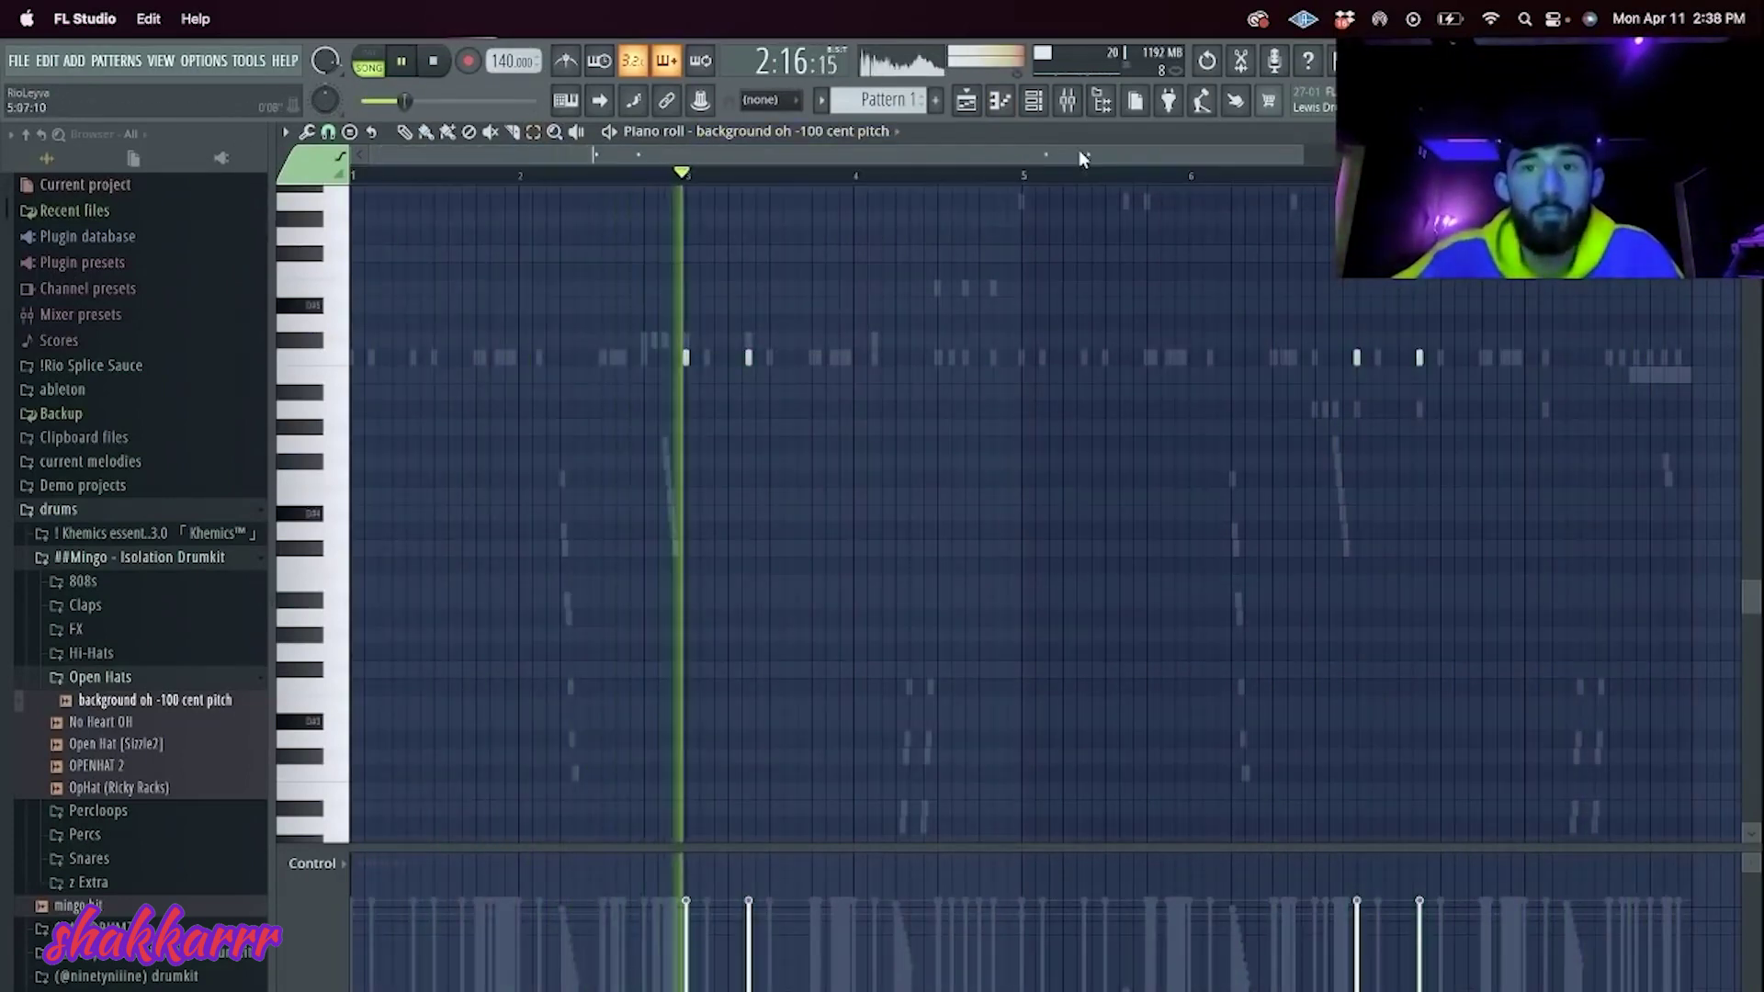
{"action": "key", "text": "F6"}
Step: Add the glass sample from the drumkit's Percs folder as a channel with hits on steps 1 and 5
{"action": "scroll", "coordinate": [129, 650], "scroll_direction": "down", "scroll_amount": 4}
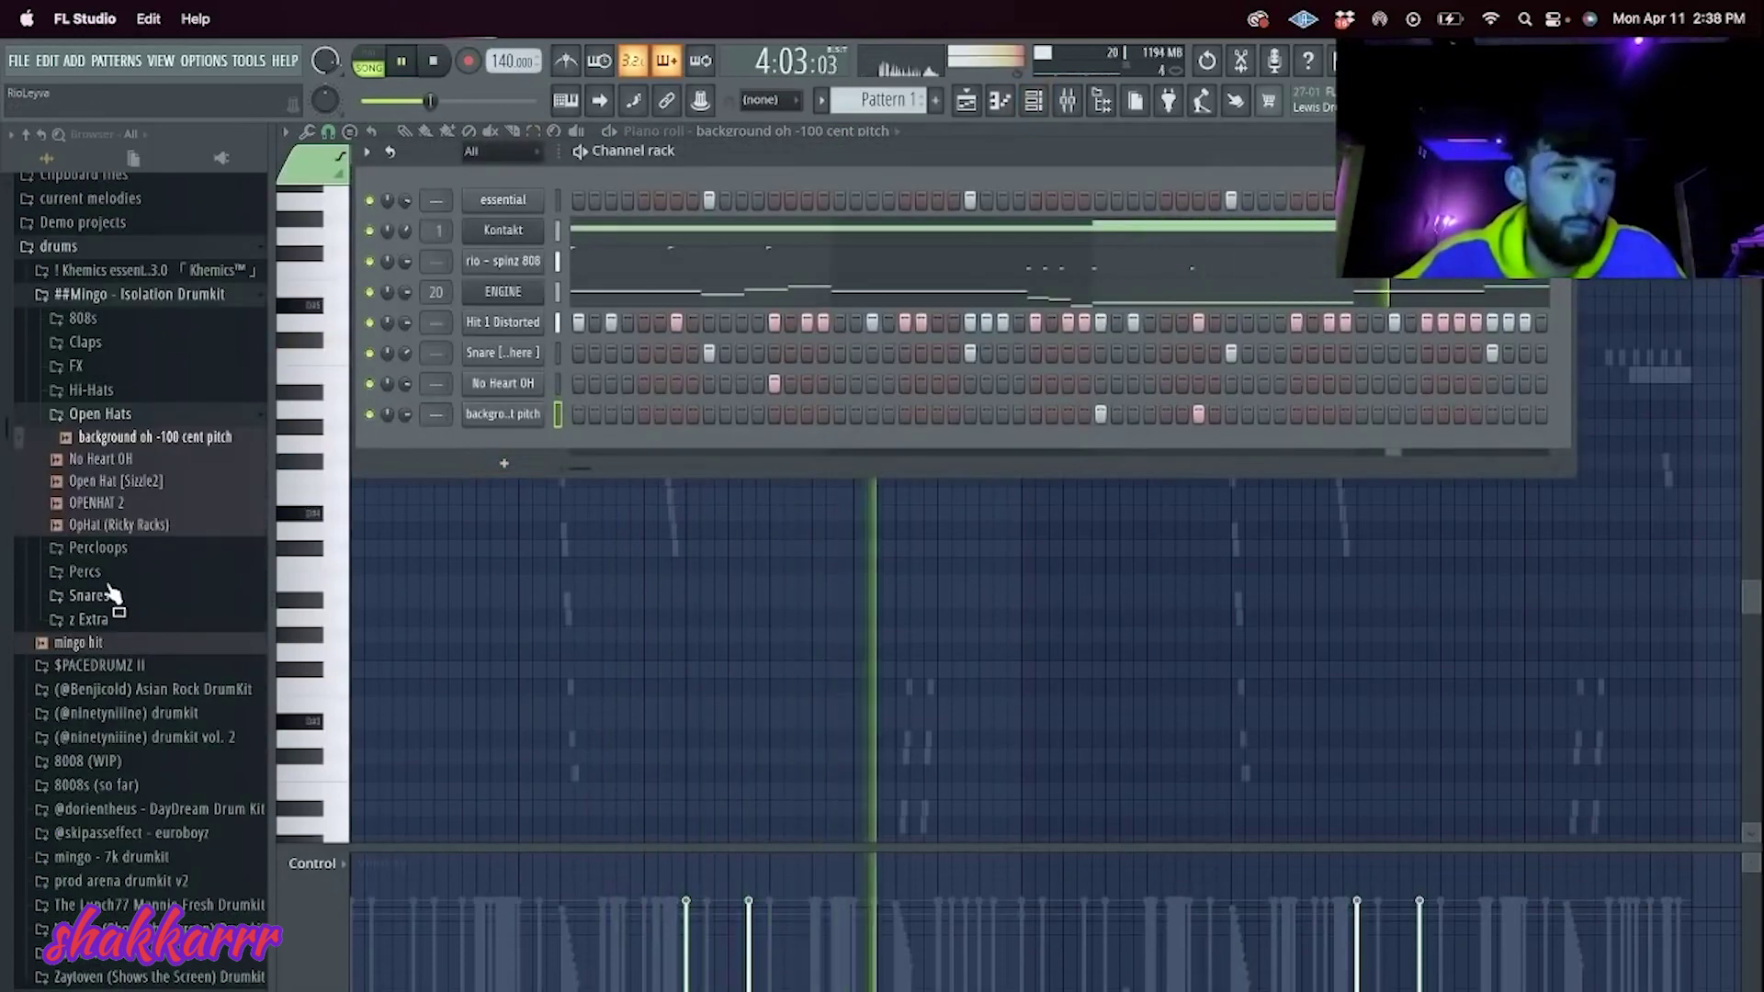
{"action": "left_click", "coordinate": [107, 575]}
{"action": "left_click_drag", "start_coordinate": [123, 752], "coordinate": [118, 685]}
{"action": "left_click", "coordinate": [117, 682]}
{"action": "left_click_drag", "start_coordinate": [88, 616], "coordinate": [514, 455]}
{"action": "left_click", "coordinate": [577, 445]}
{"action": "left_click", "coordinate": [643, 445]}
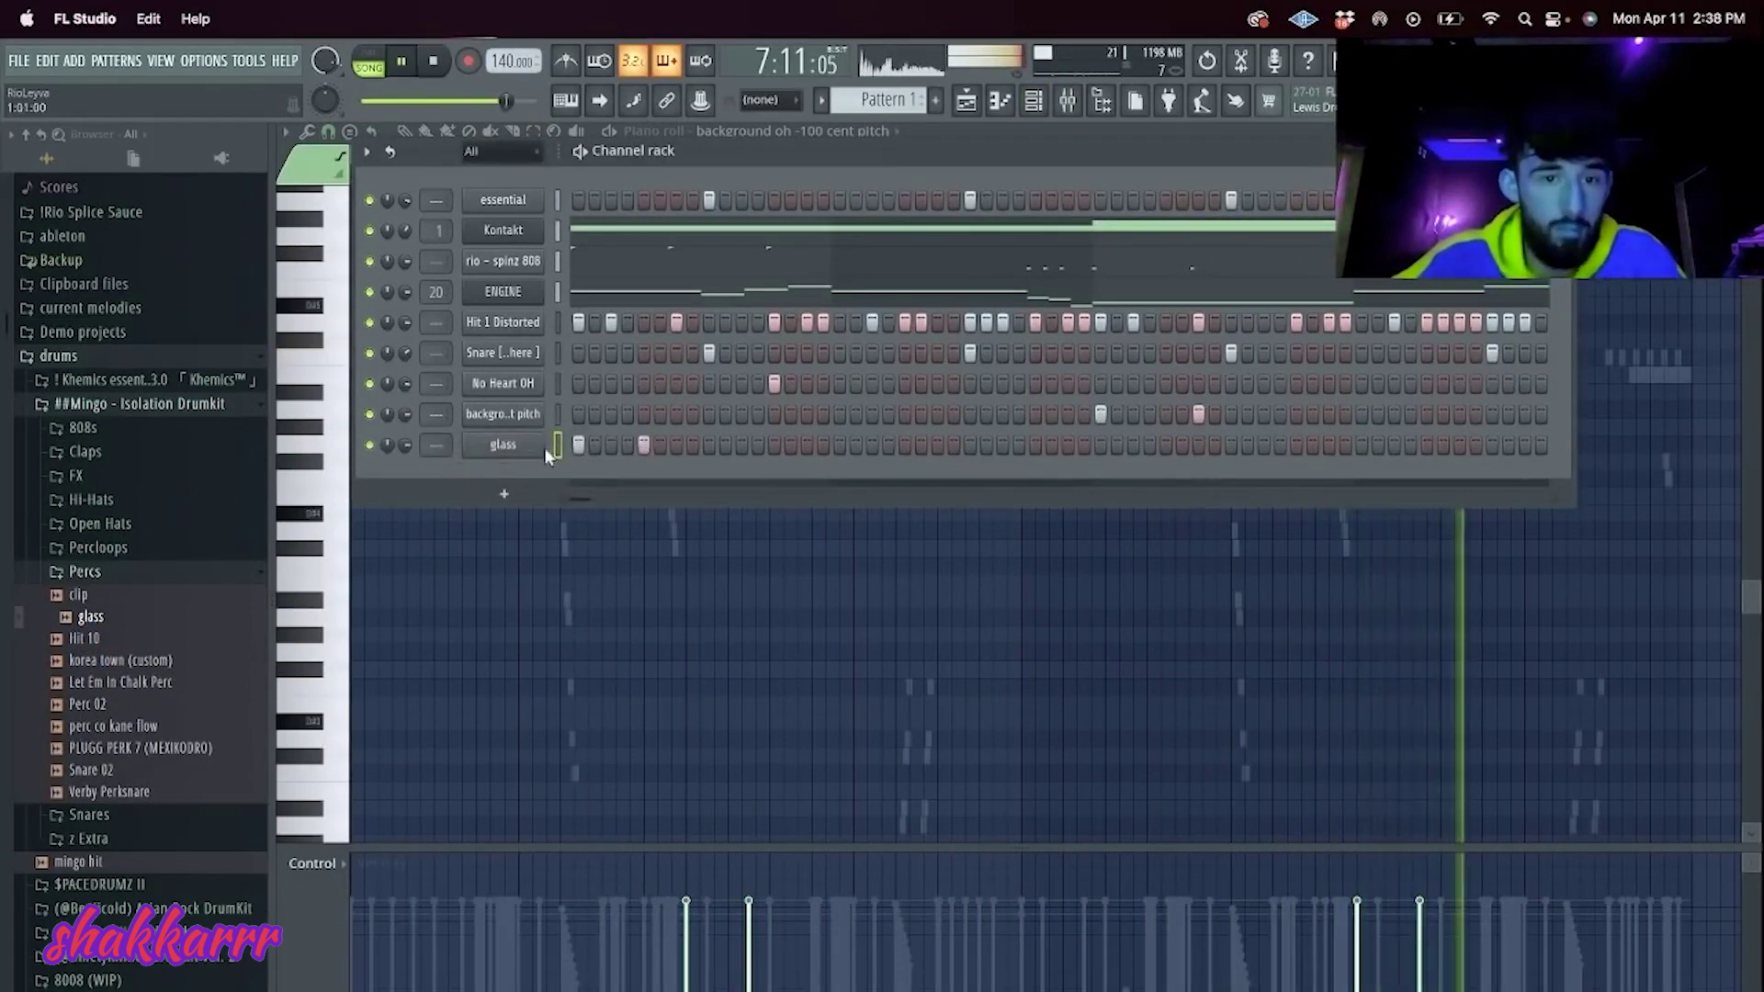
Step: Adjust the glass sample's time-stretching pitch in its Sampler settings and close them
{"action": "left_click", "coordinate": [502, 444]}
{"action": "left_click_drag", "start_coordinate": [648, 343], "coordinate": [648, 350]}
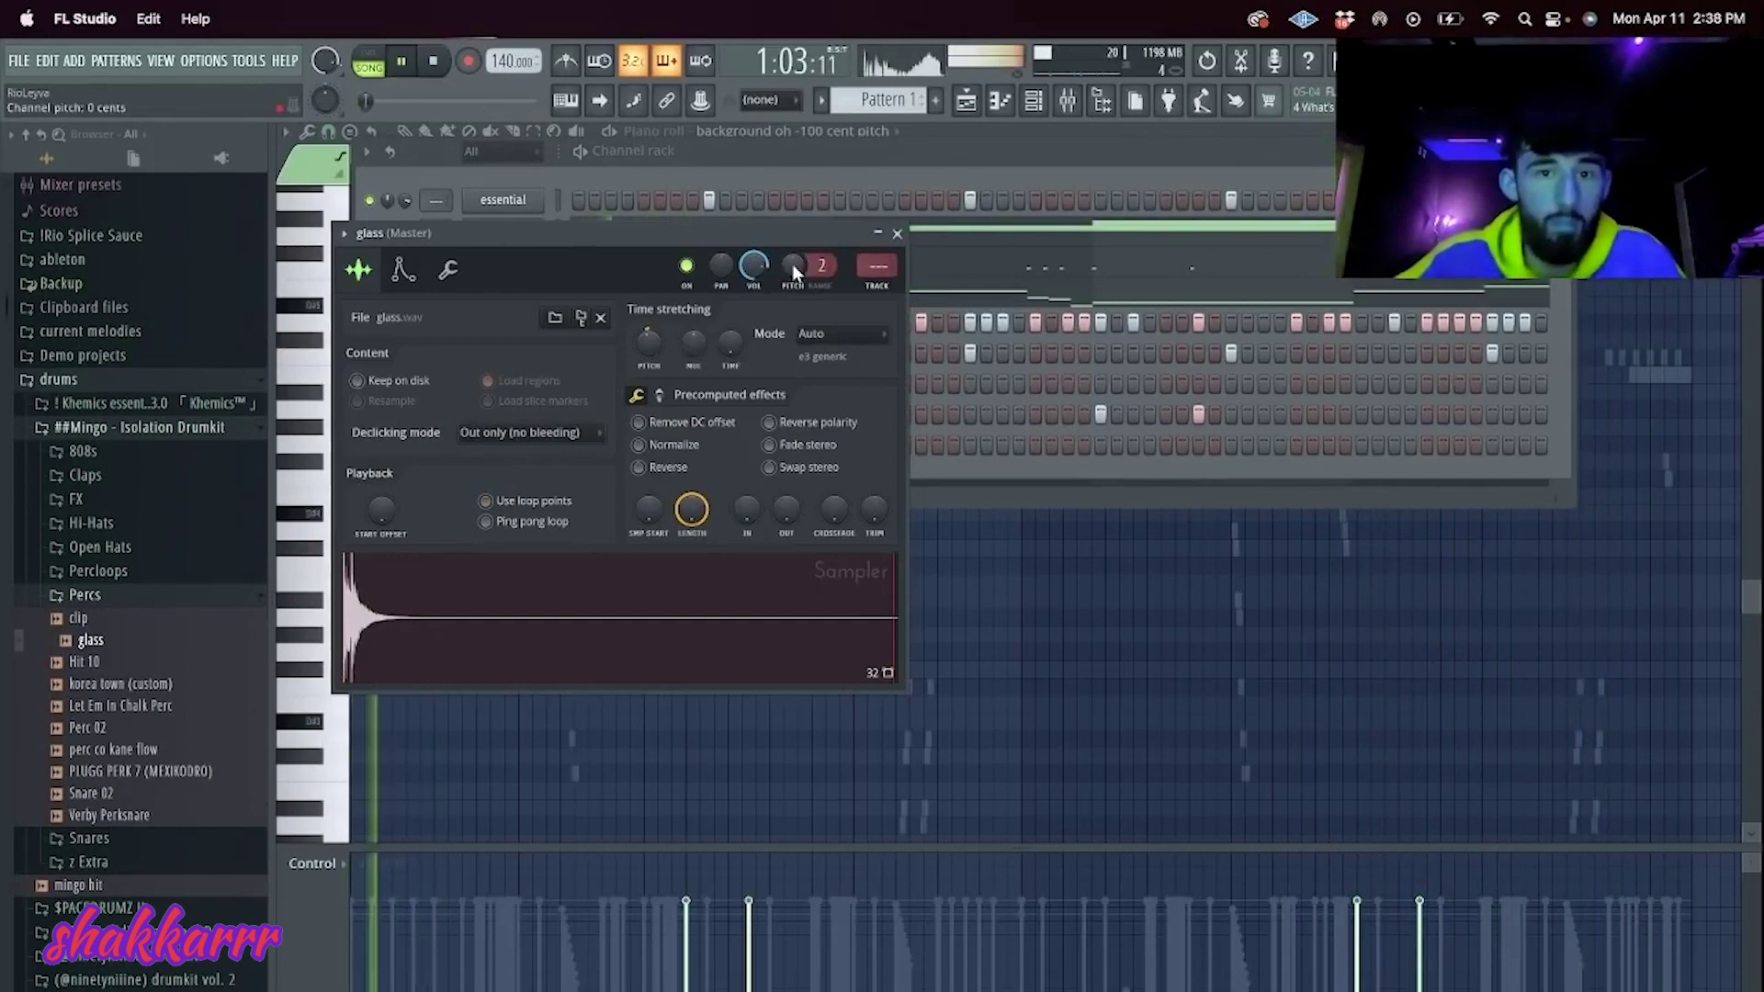
{"action": "left_click", "coordinate": [871, 235]}
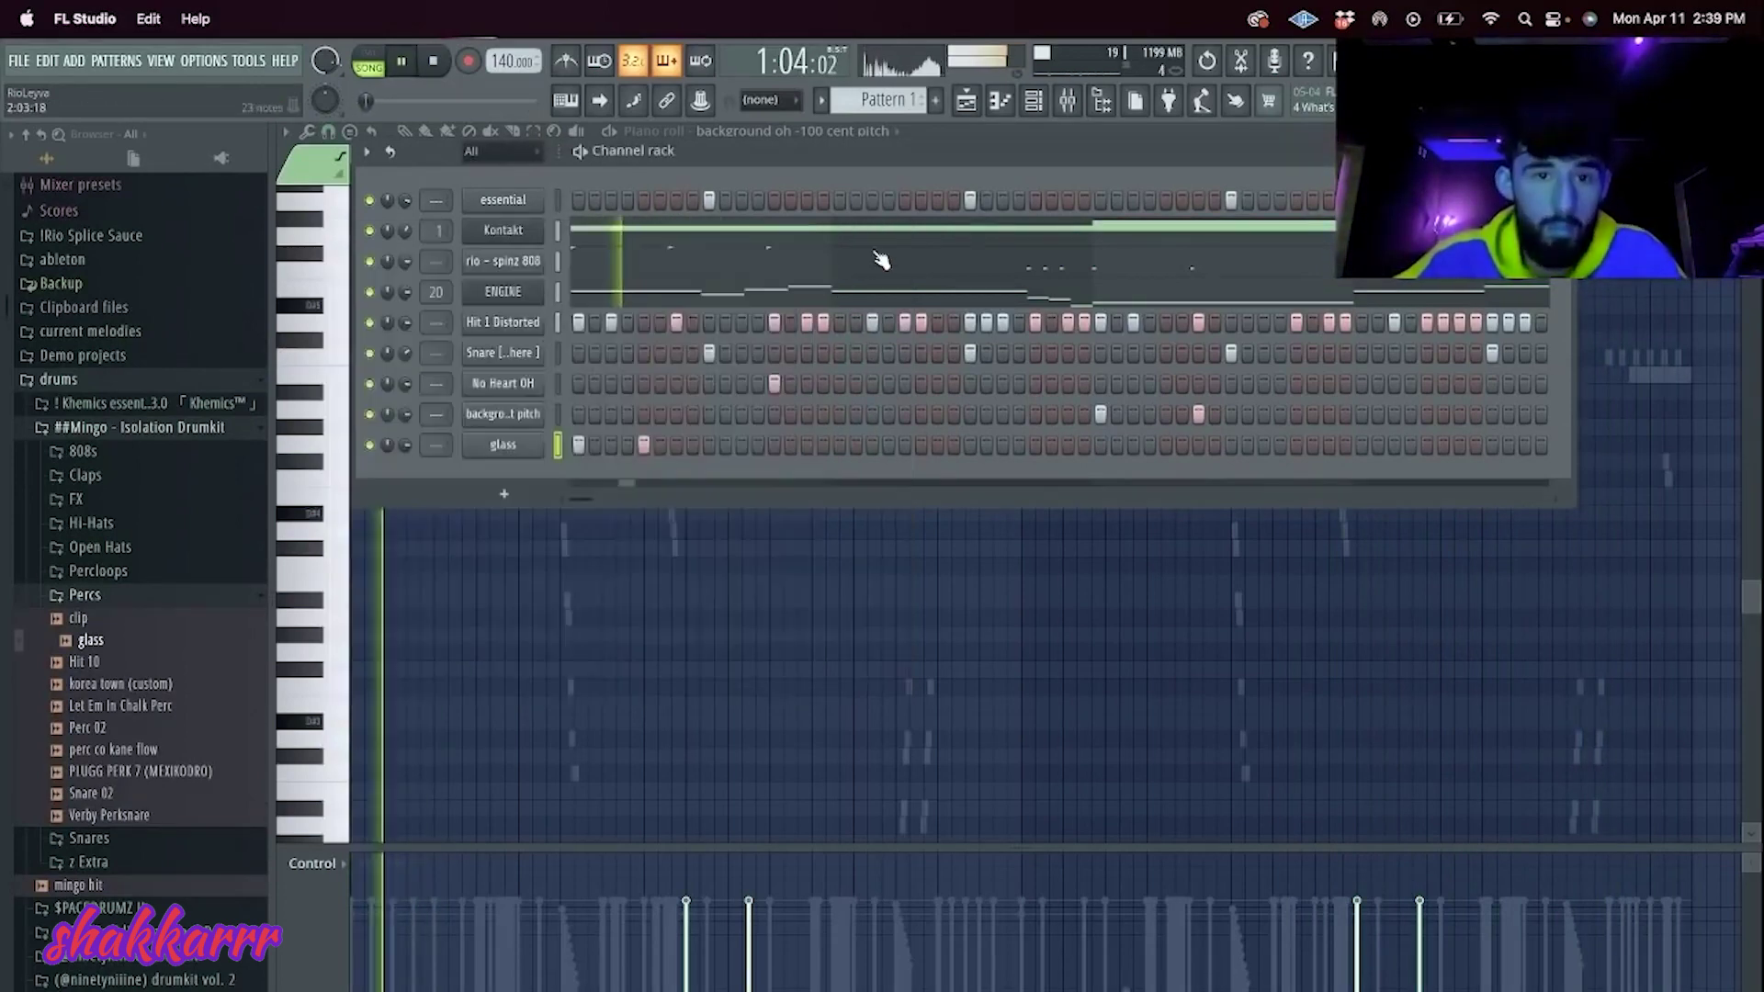
Step: Duplicate the glass channel's four-bar pattern into bars 5 to 8 and return to the channel rack
{"action": "right_click", "coordinate": [505, 444]}
{"action": "left_click", "coordinate": [570, 450]}
{"action": "left_click_drag", "start_coordinate": [1023, 173], "coordinate": [13, 217]}
{"action": "key", "text": "super+b"}
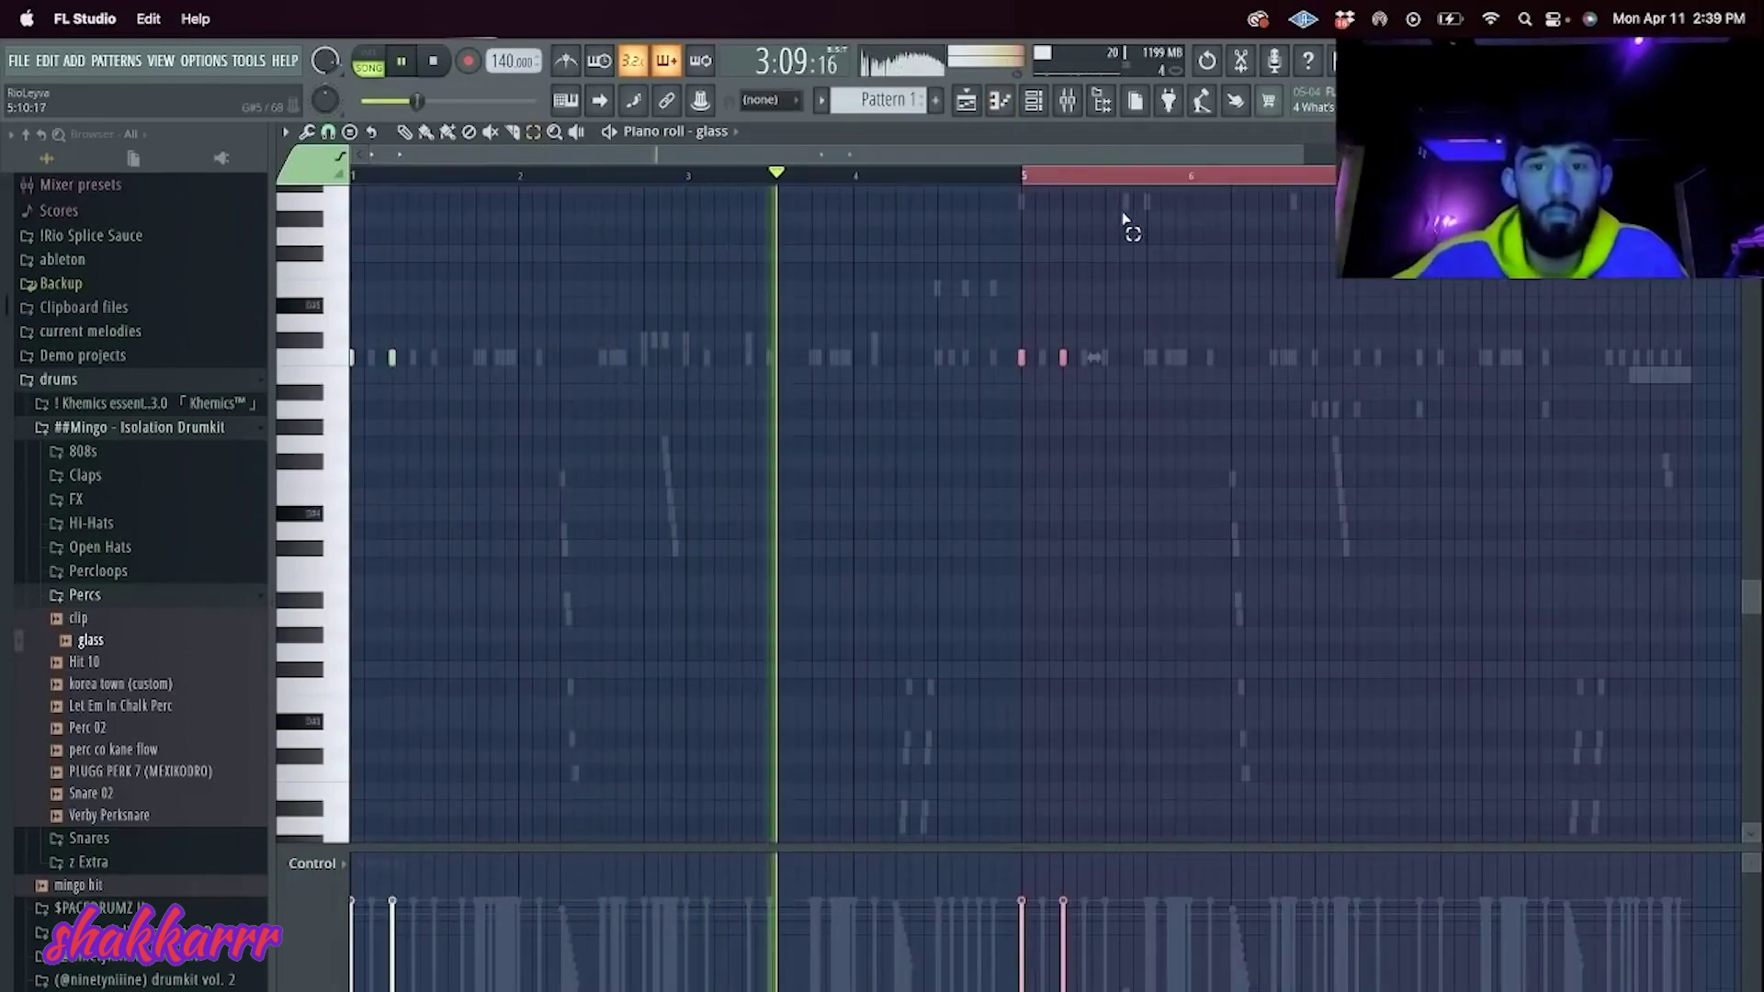
{"action": "key", "text": "F6"}
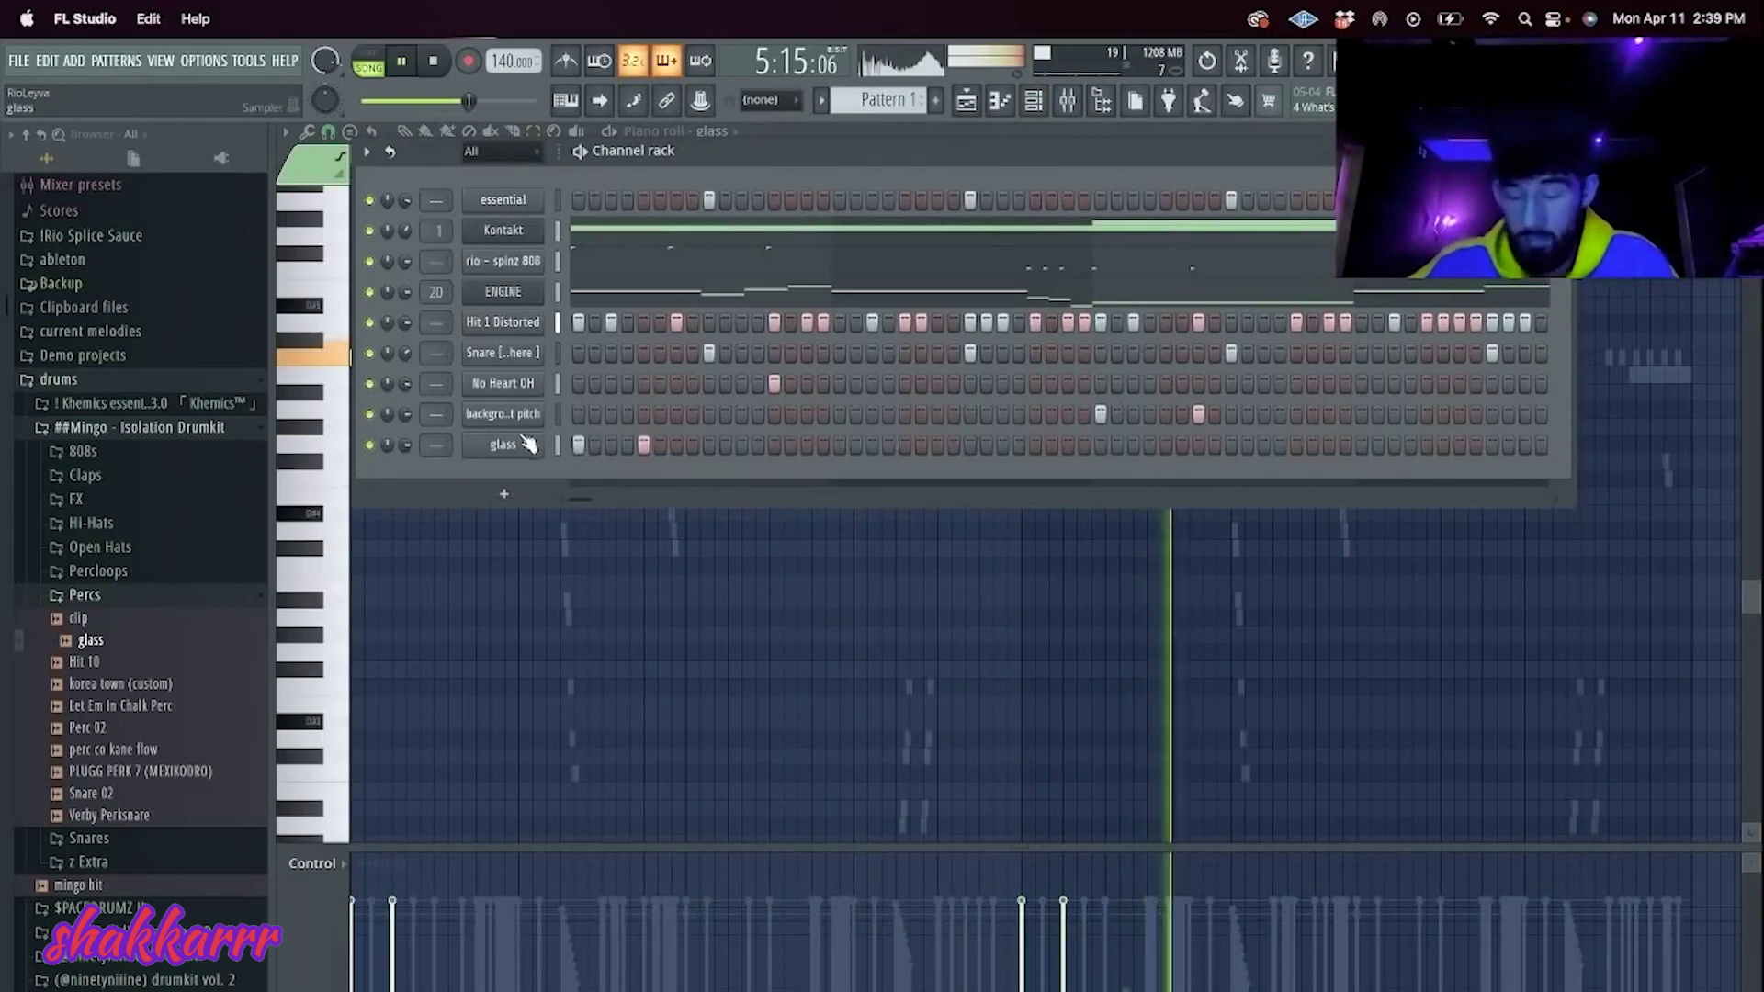
Step: Add a second Kontakt channel, load Mallet Flux Single from the Mallet Flux library and switch it to the Vibraphone
{"action": "left_click", "coordinate": [505, 497]}
{"action": "left_click", "coordinate": [533, 491]}
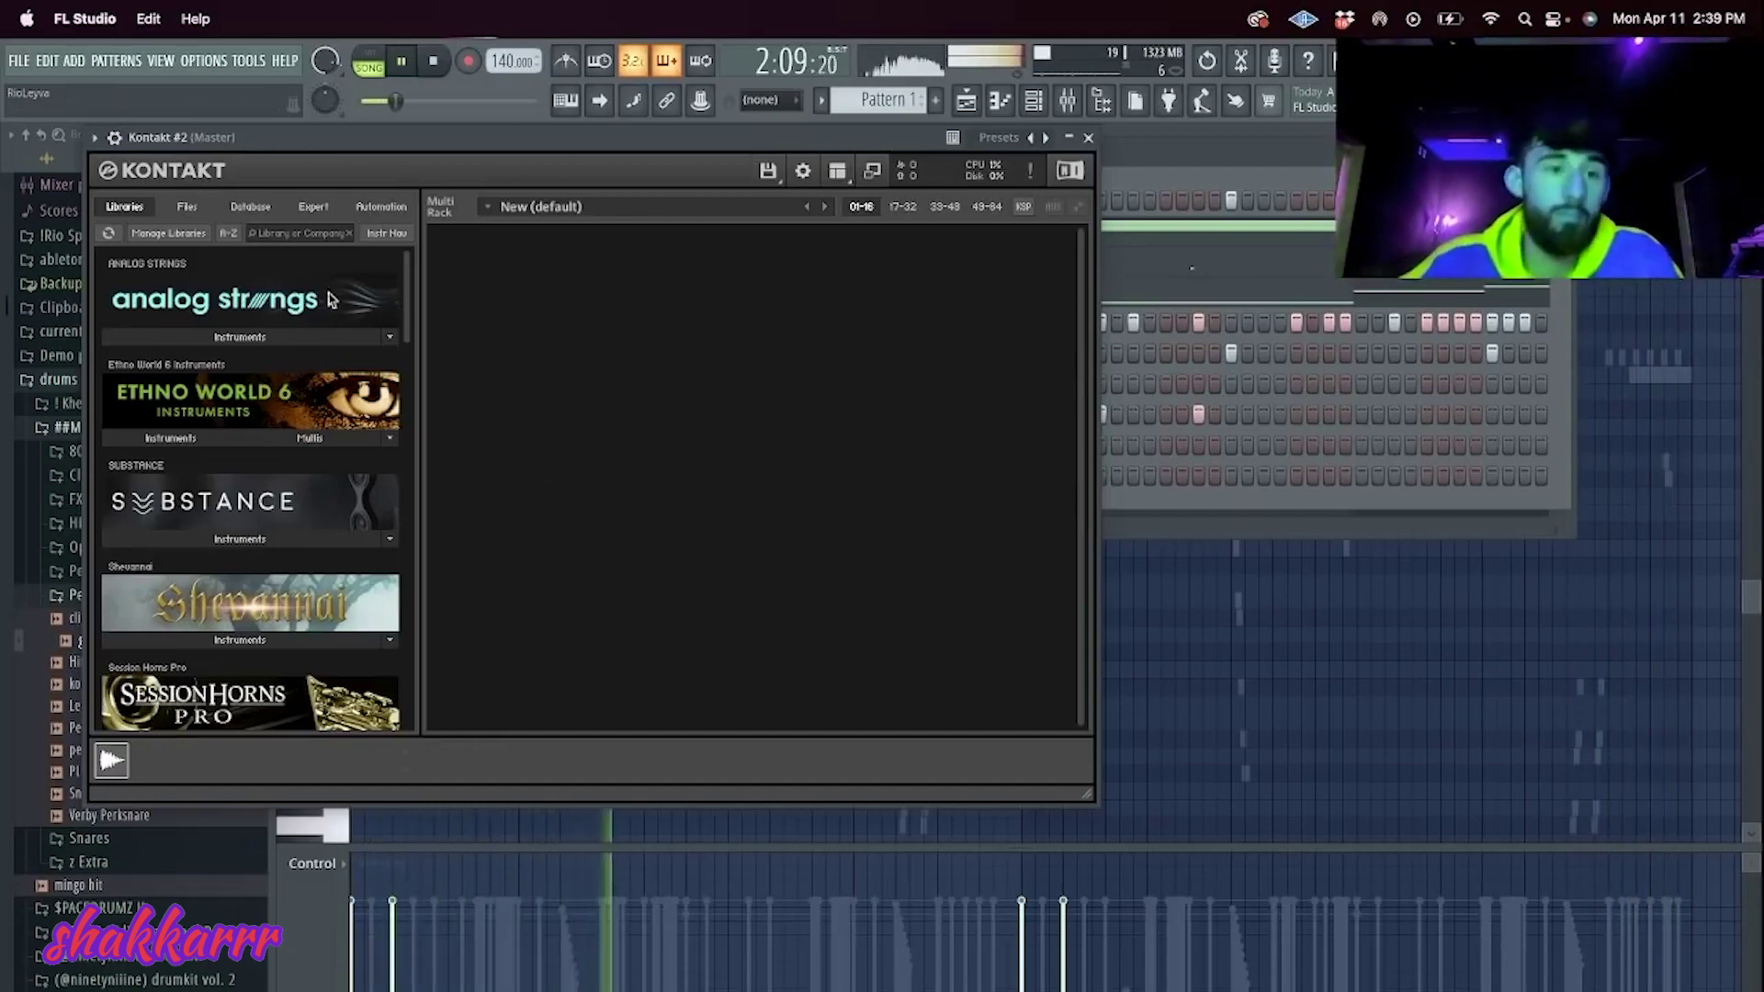
{"action": "scroll", "coordinate": [248, 368], "scroll_direction": "down", "scroll_amount": 5}
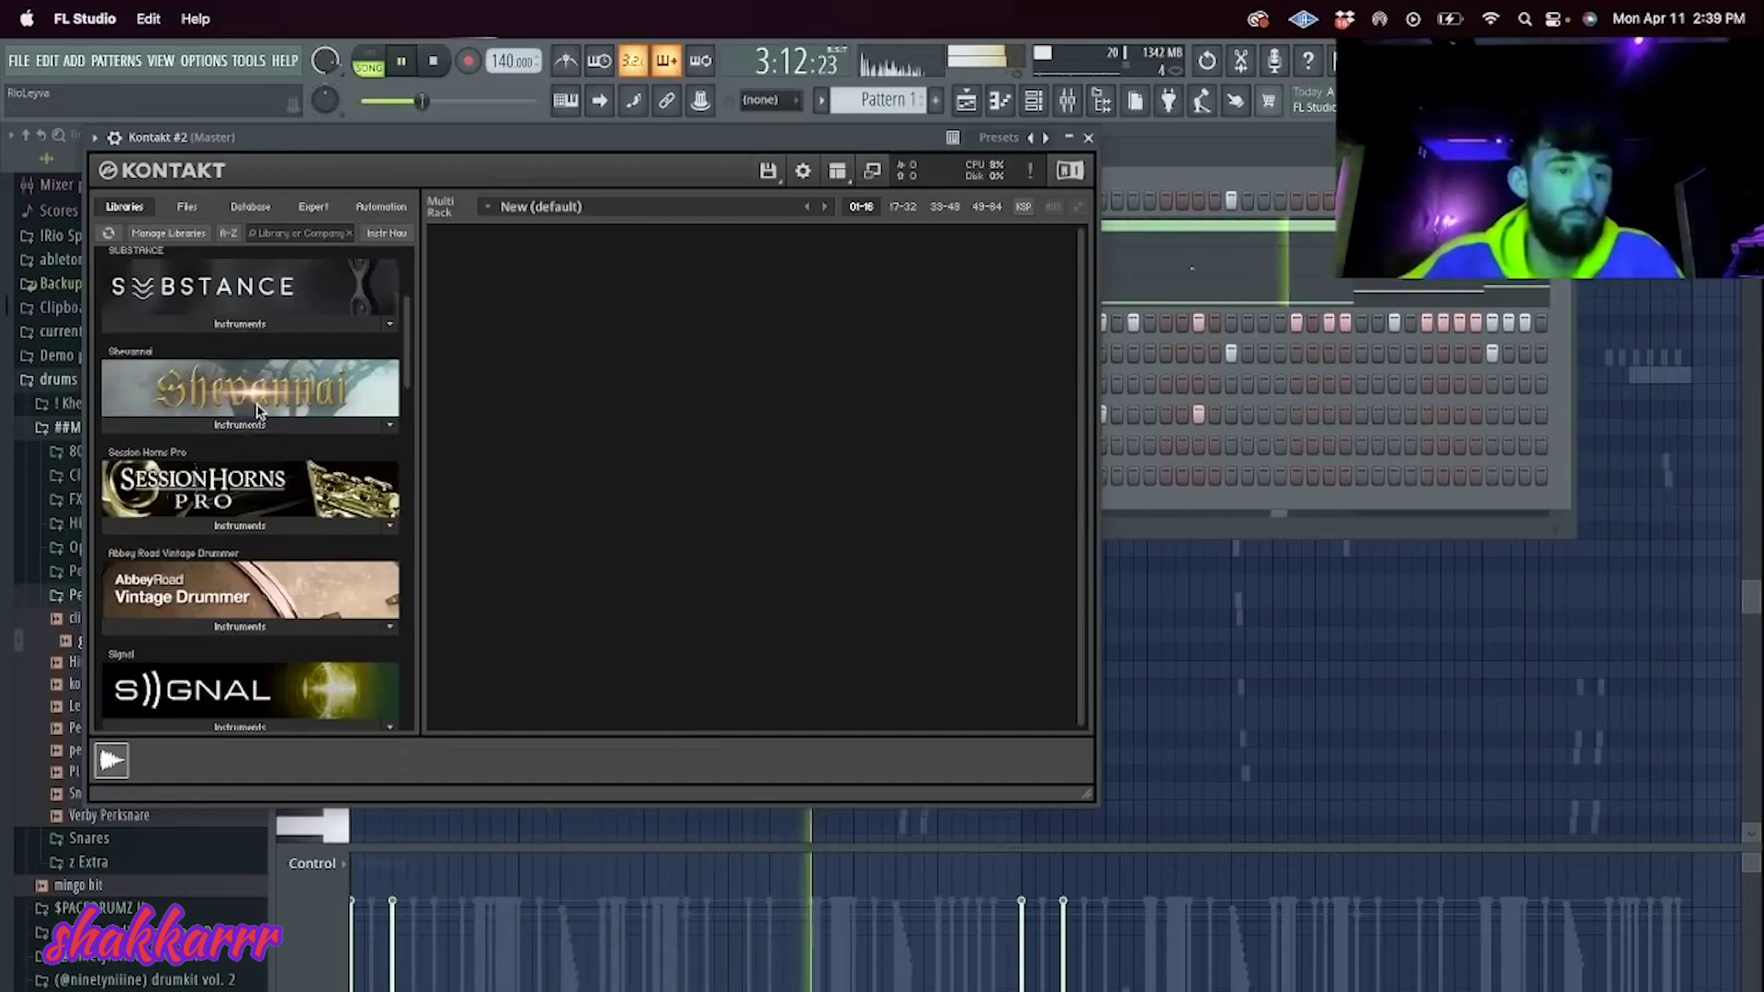
{"action": "left_click", "coordinate": [269, 425]}
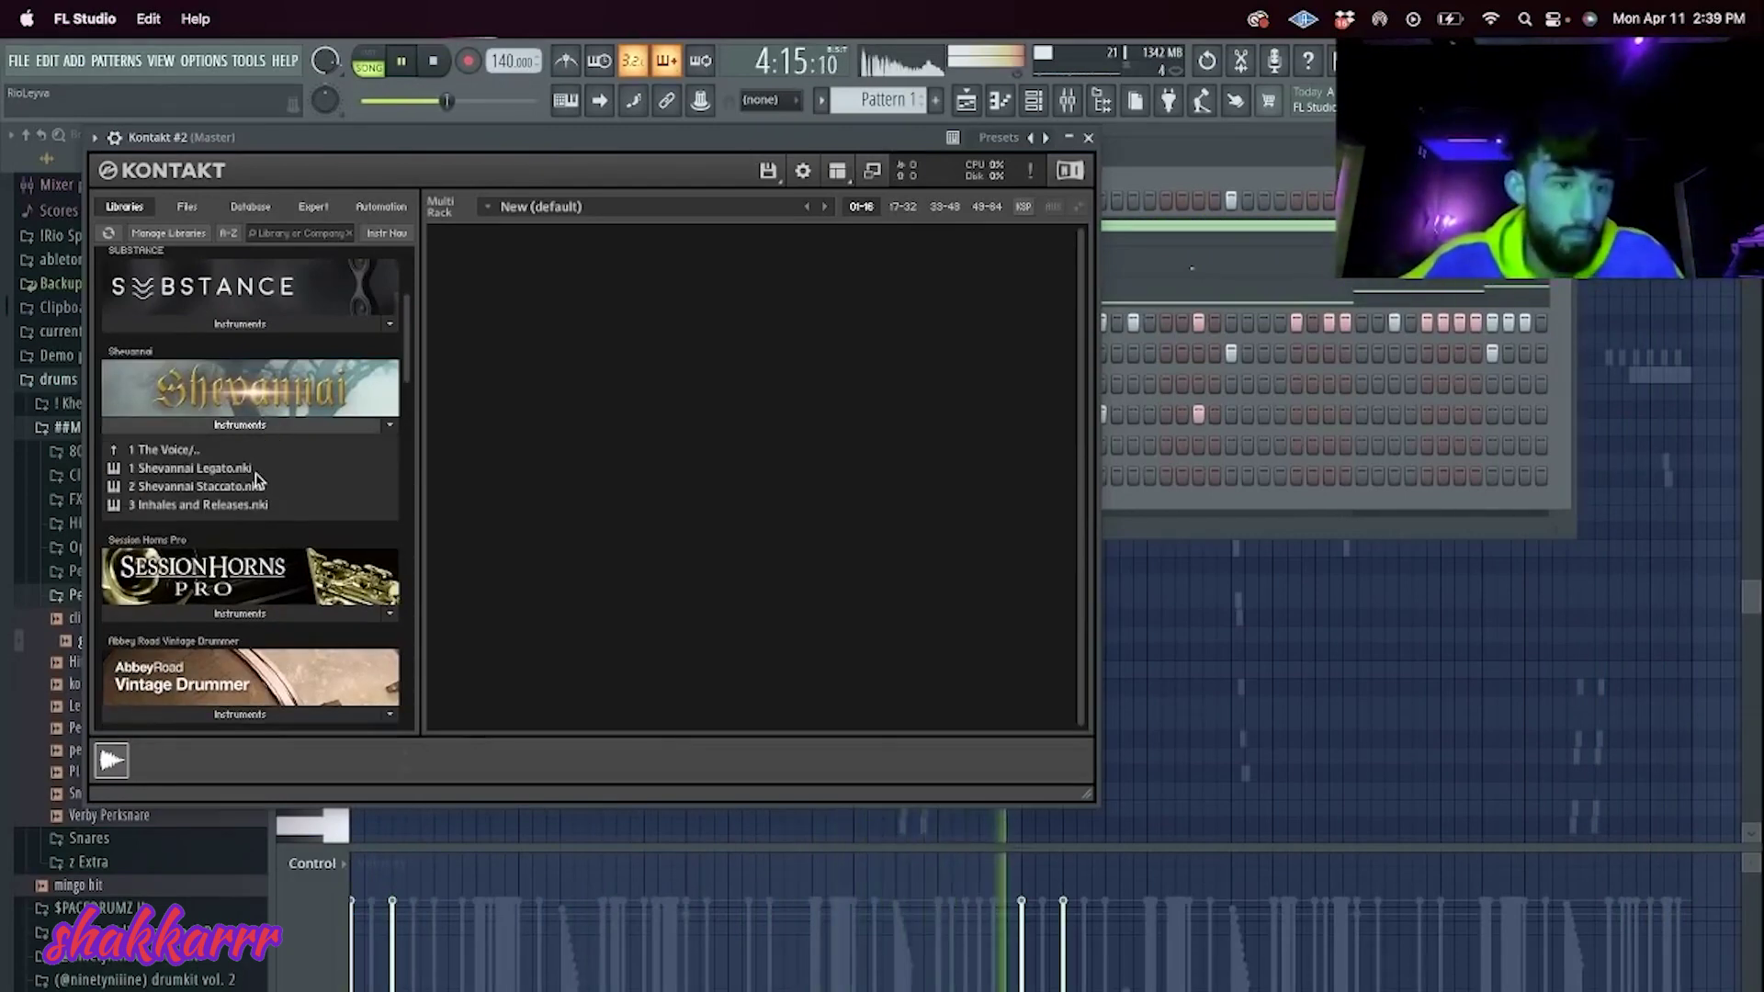
{"action": "scroll", "coordinate": [266, 604], "scroll_direction": "down", "scroll_amount": 15}
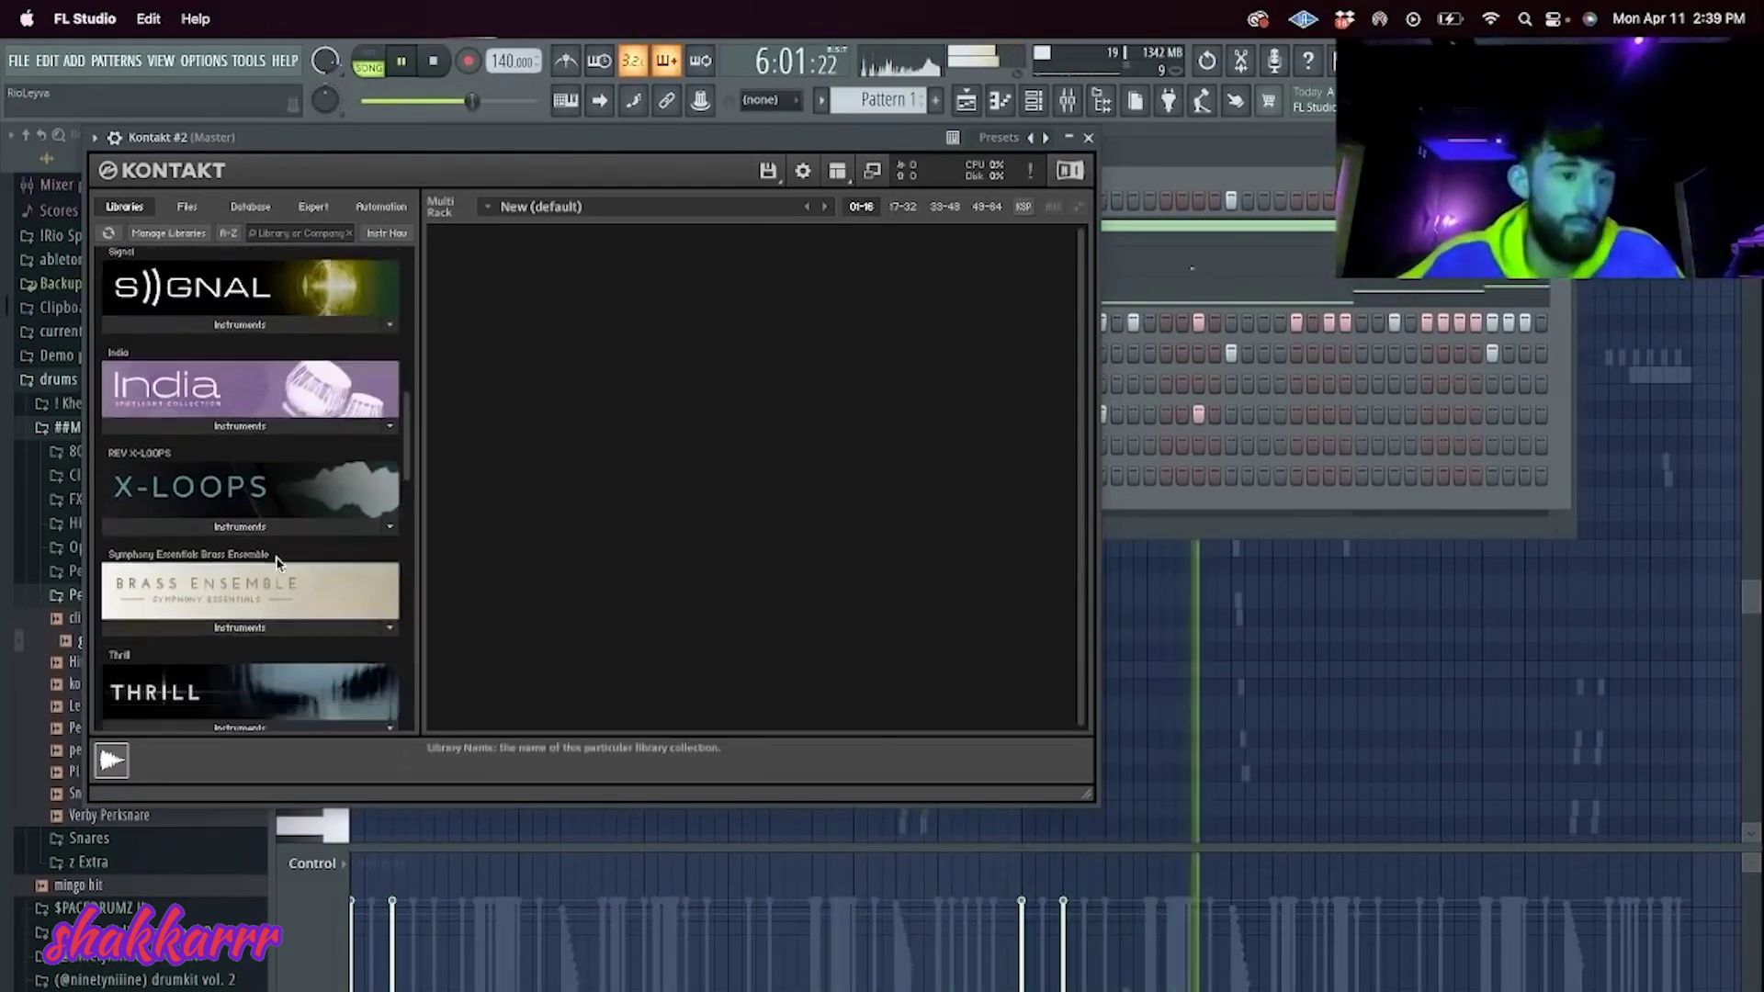
{"action": "scroll", "coordinate": [248, 505], "scroll_direction": "down", "scroll_amount": 3}
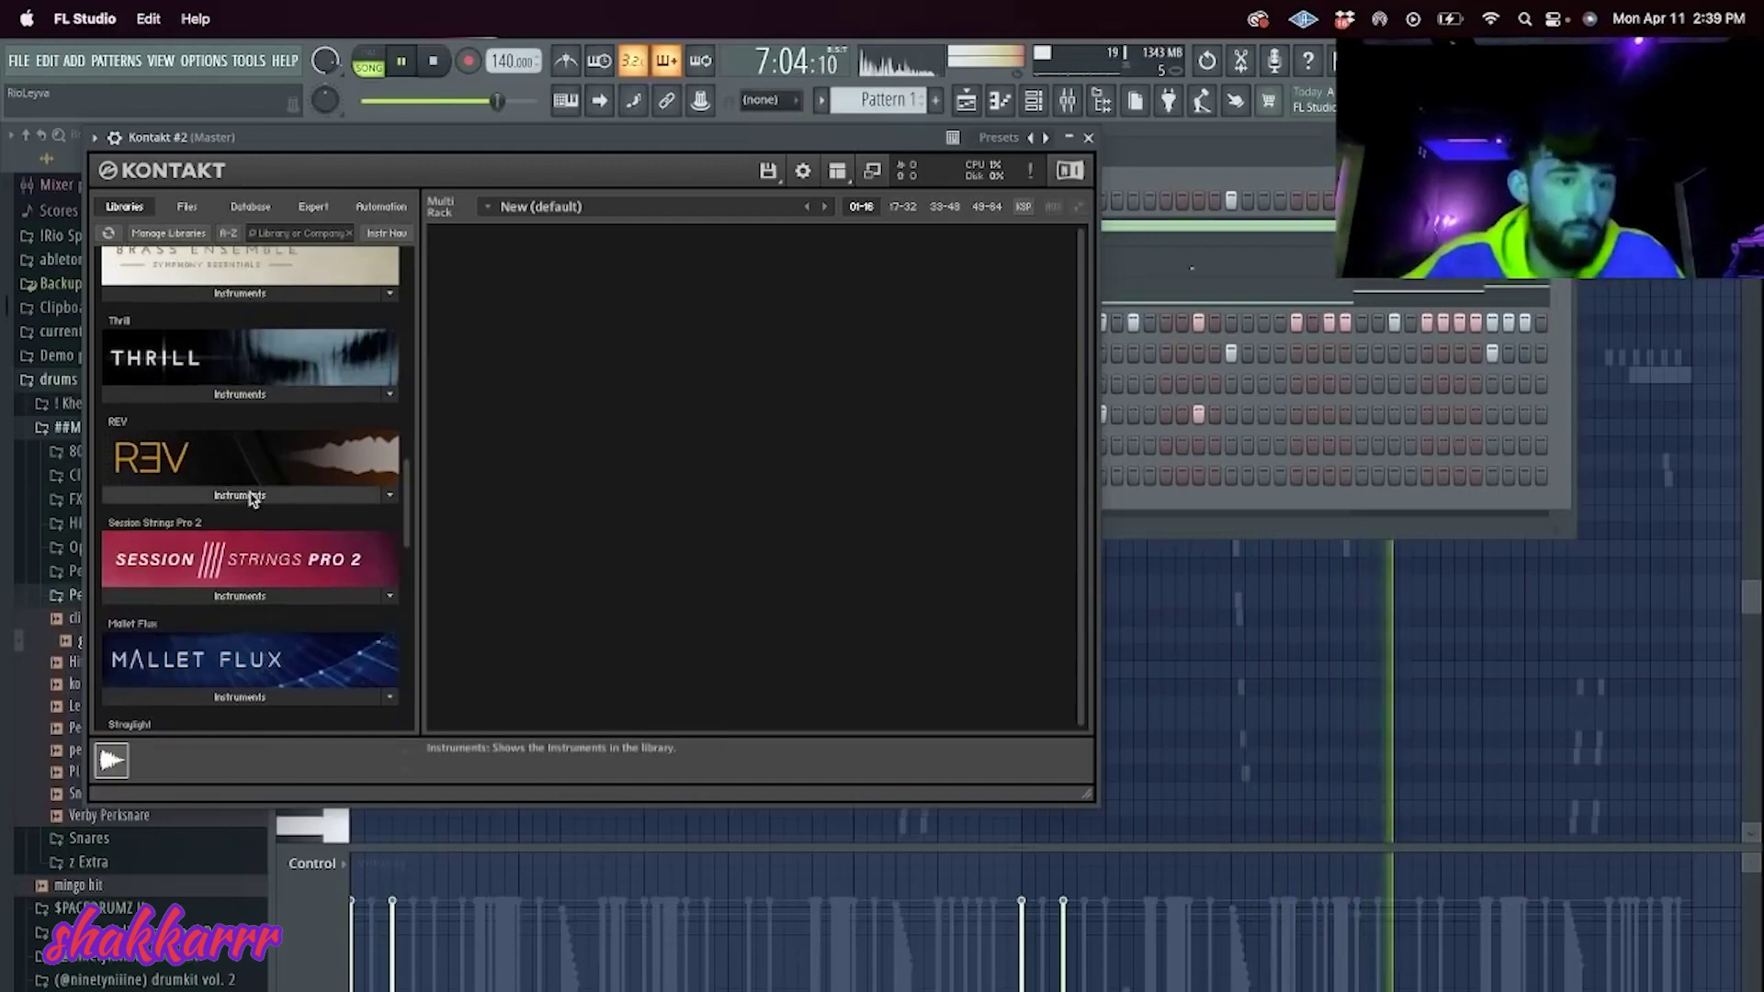
{"action": "scroll", "coordinate": [253, 500], "scroll_direction": "down", "scroll_amount": 4}
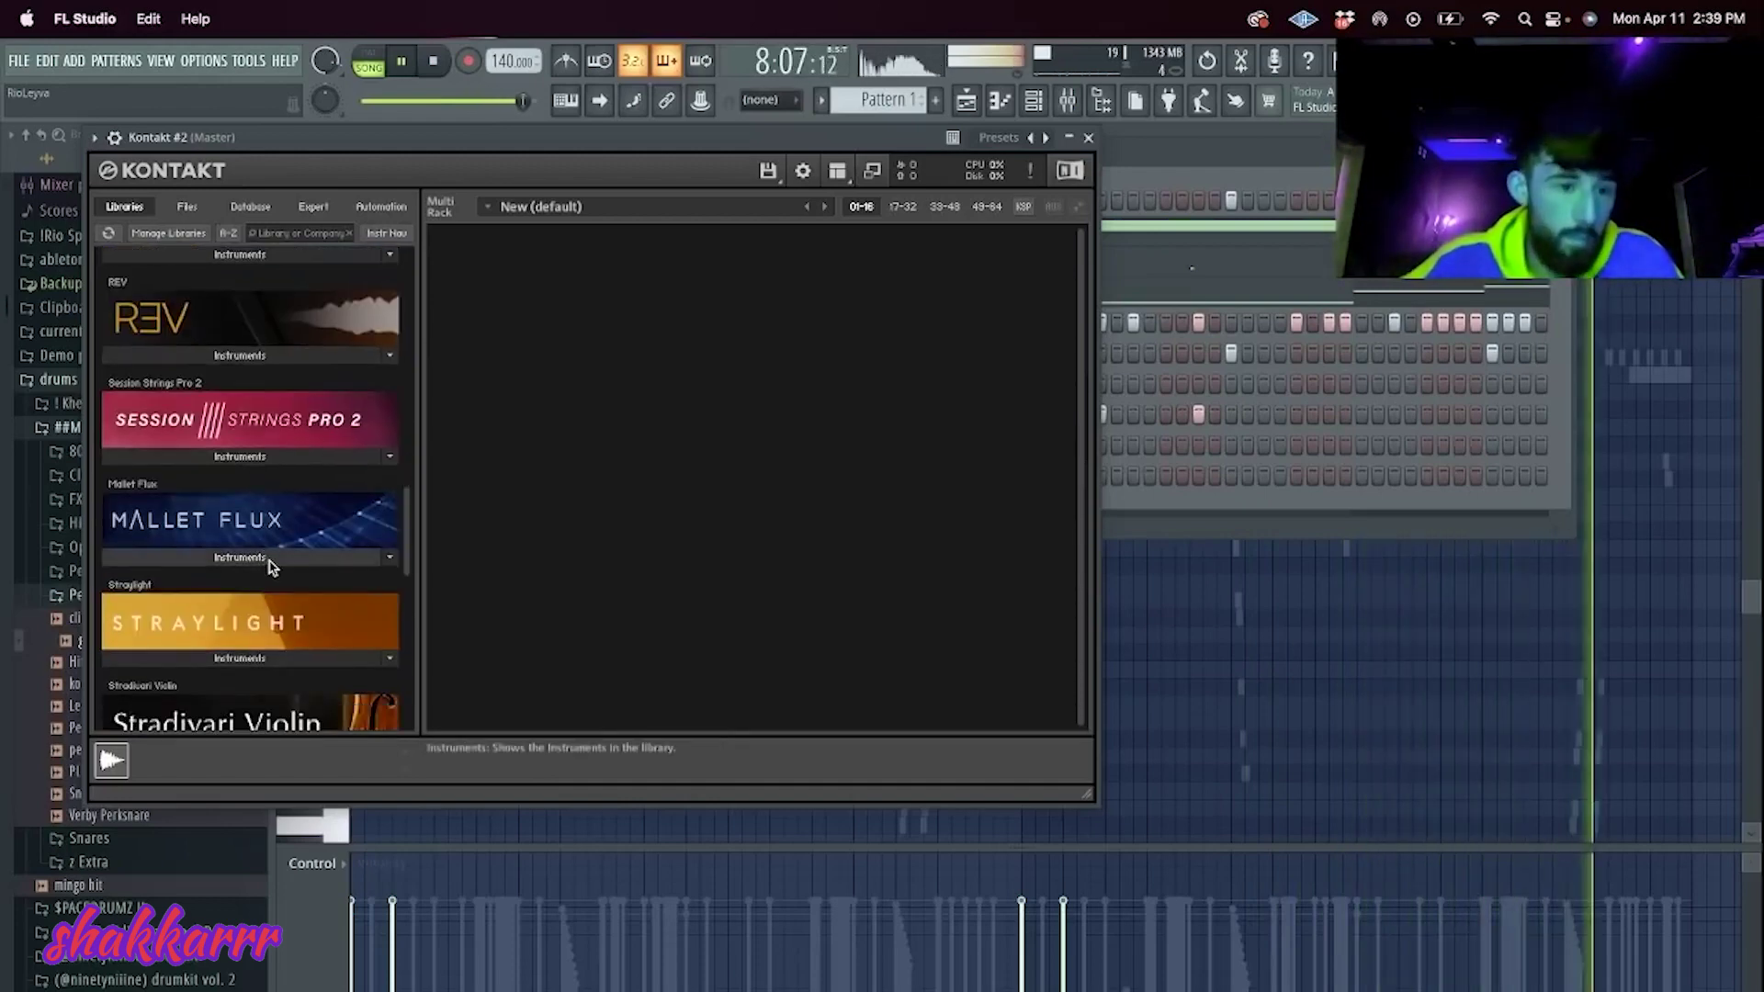
{"action": "left_click", "coordinate": [274, 558]}
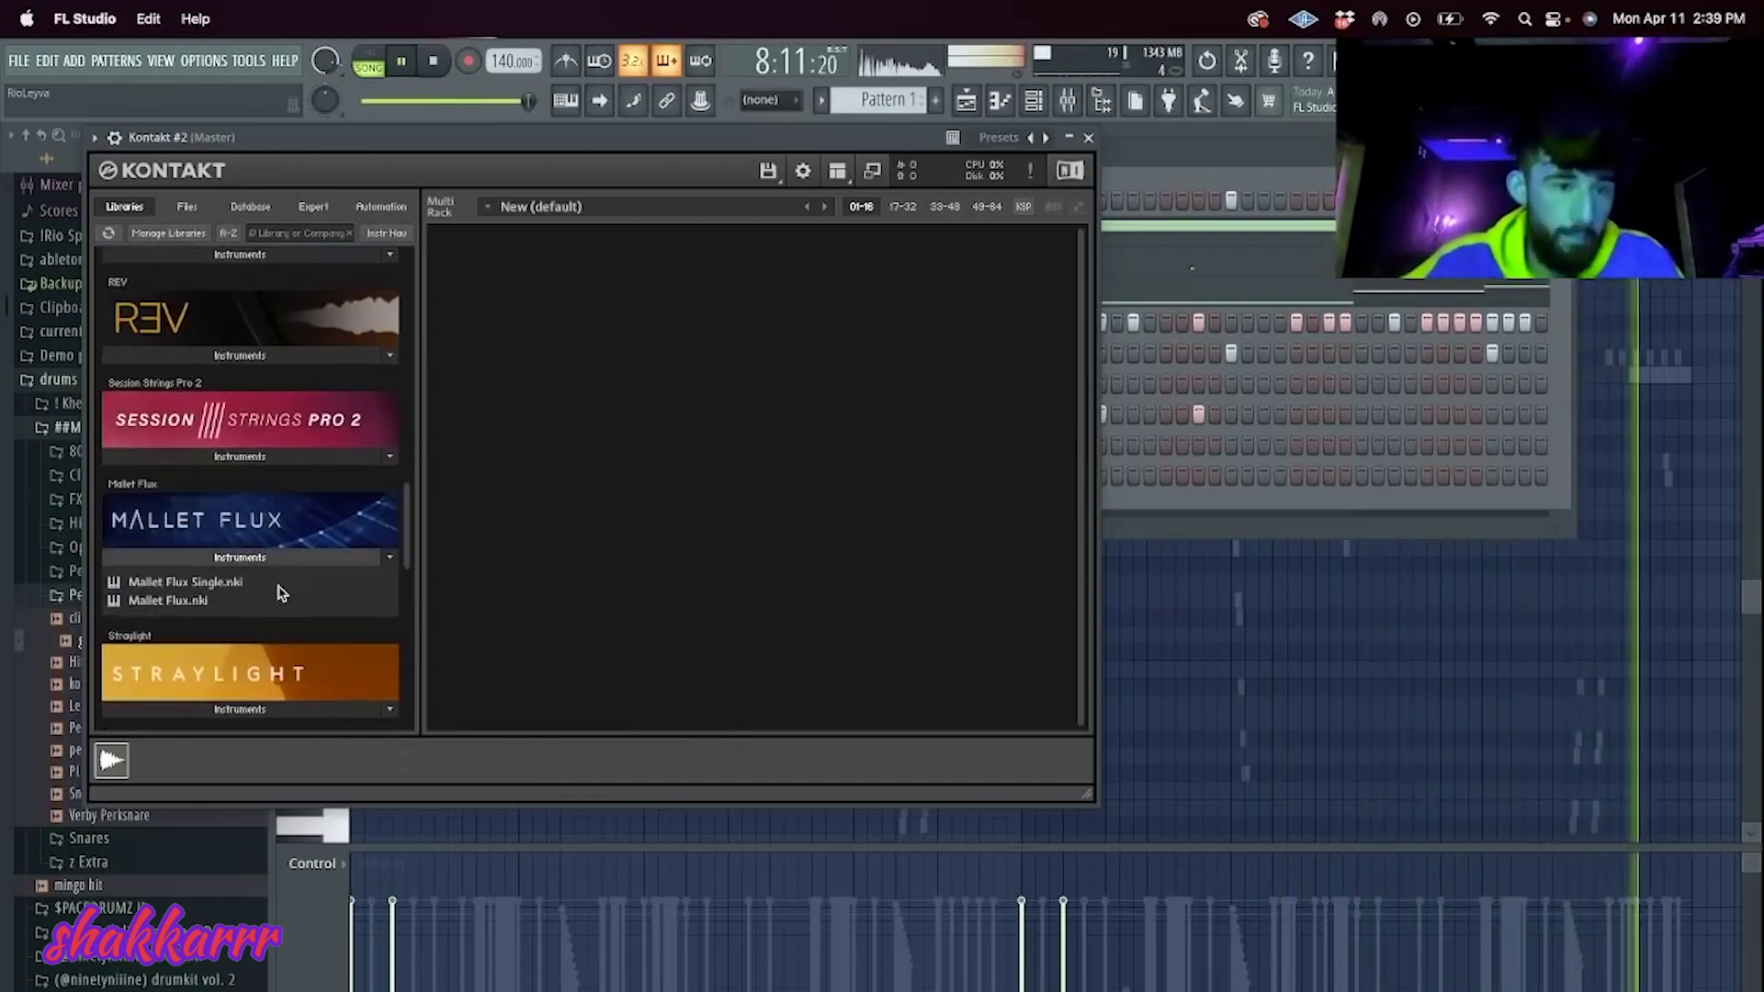
{"action": "double_click", "coordinate": [217, 585]}
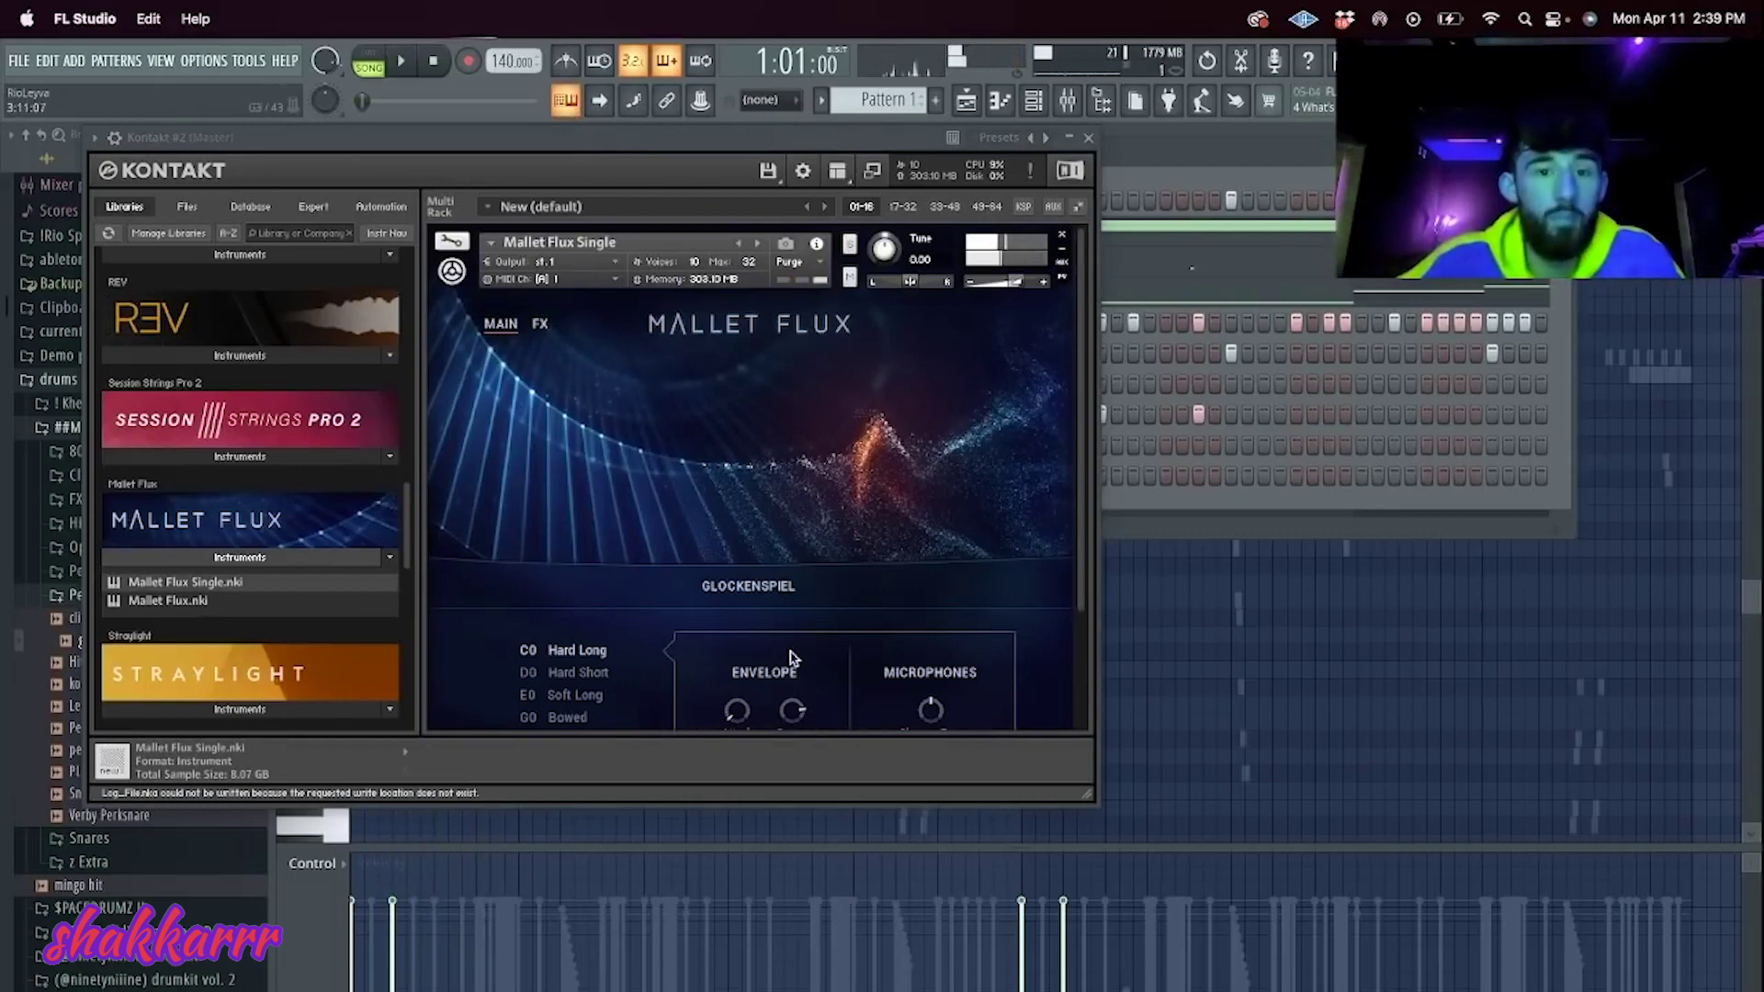
{"action": "scroll", "coordinate": [776, 643], "scroll_direction": "down", "scroll_amount": 3}
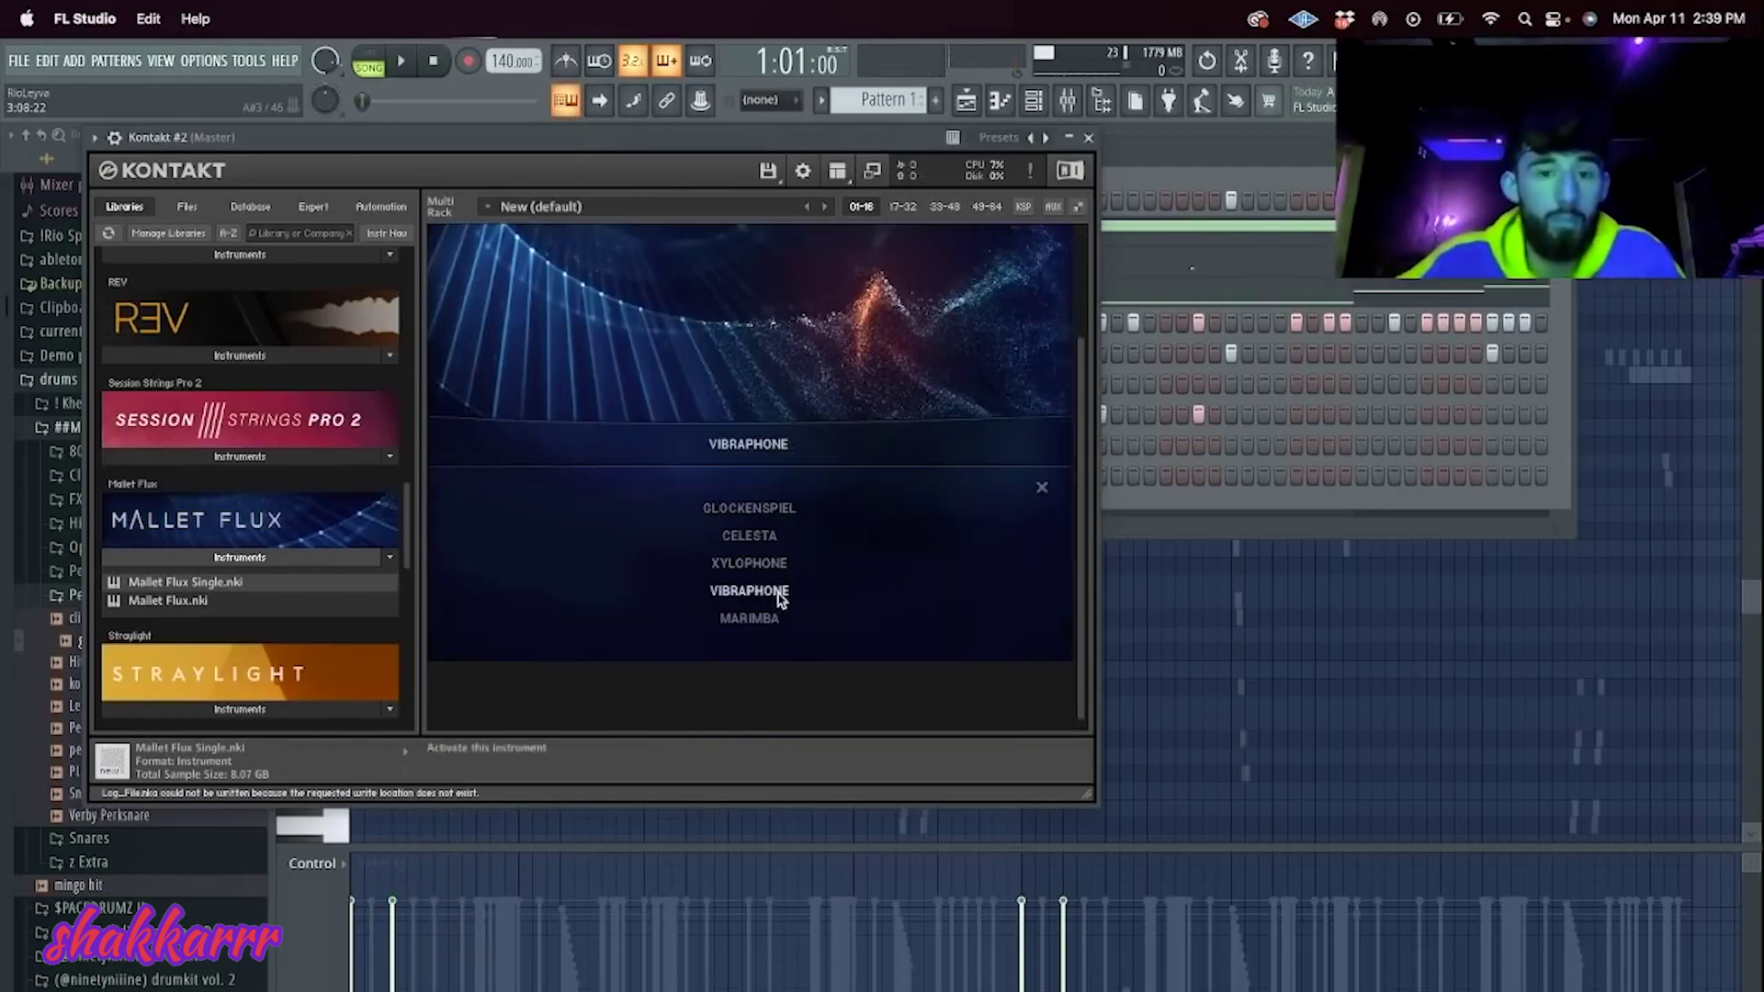
{"action": "left_click", "coordinate": [1090, 138]}
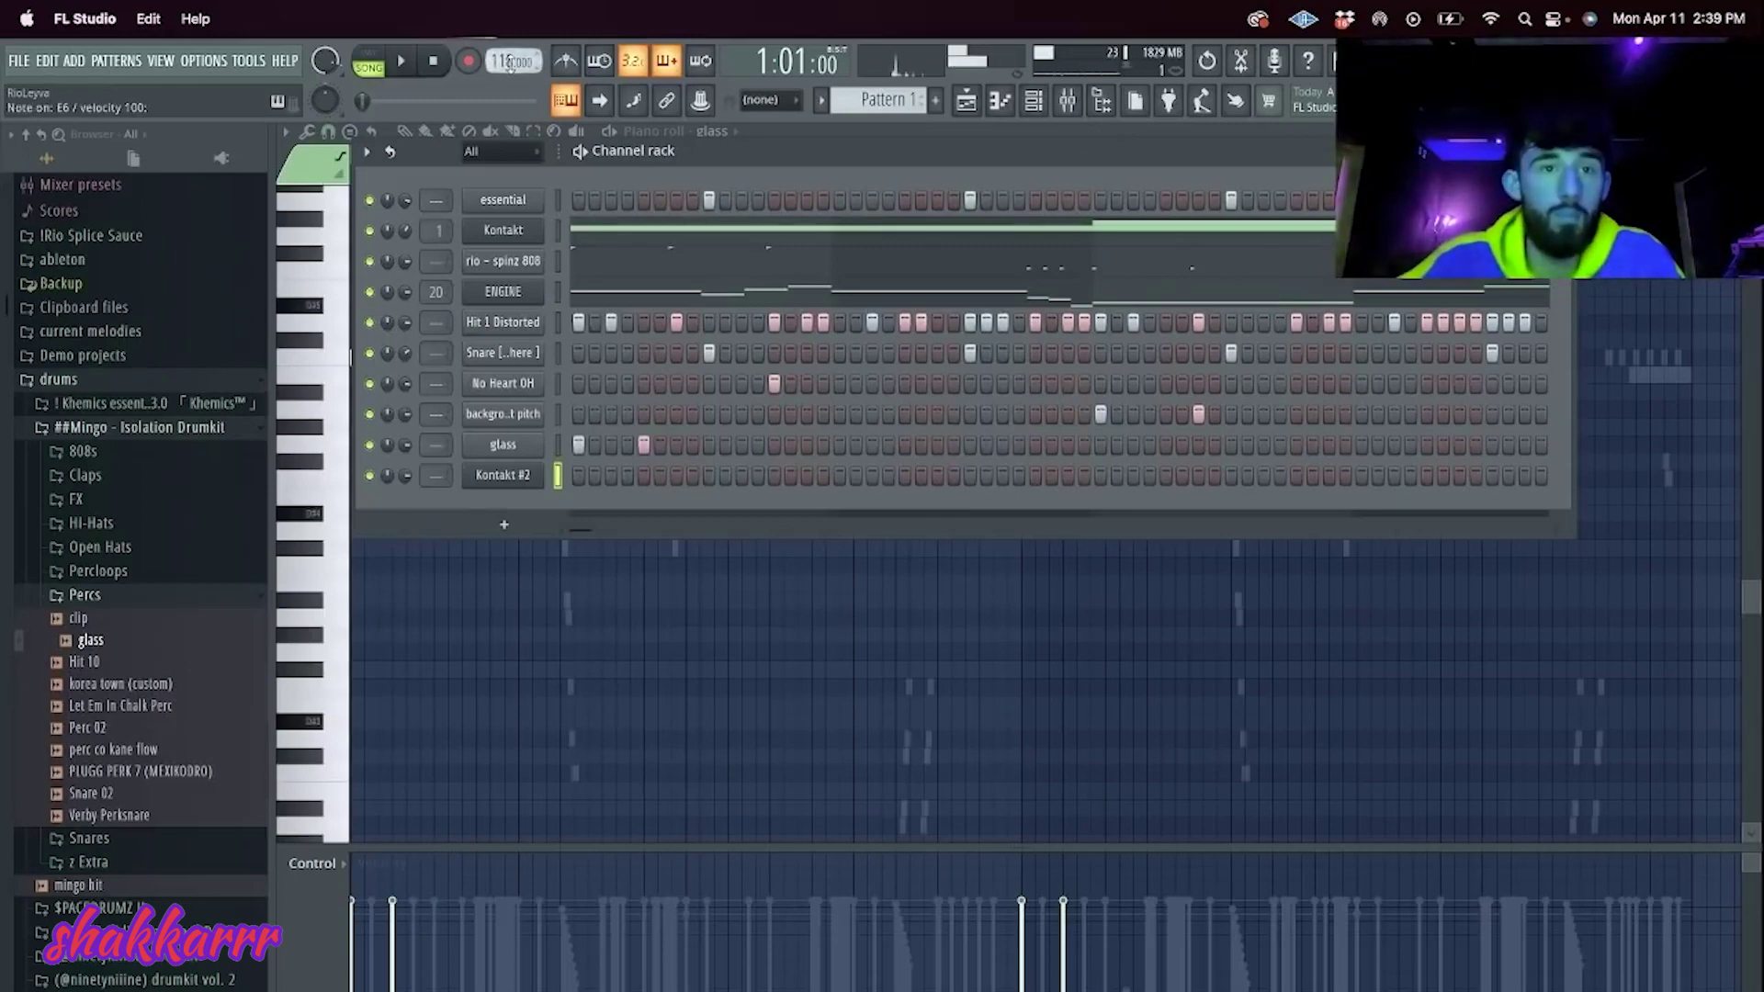
Step: Set the tempo to 123 BPM and open the second Kontakt channel's piano roll with a 1/4 beat snap
{"action": "right_click", "coordinate": [528, 476]}
{"action": "left_click", "coordinate": [588, 474]}
{"action": "key", "text": "space"}
{"action": "left_click_drag", "start_coordinate": [1316, 151], "coordinate": [916, 154]}
{"action": "left_click", "coordinate": [328, 131]}
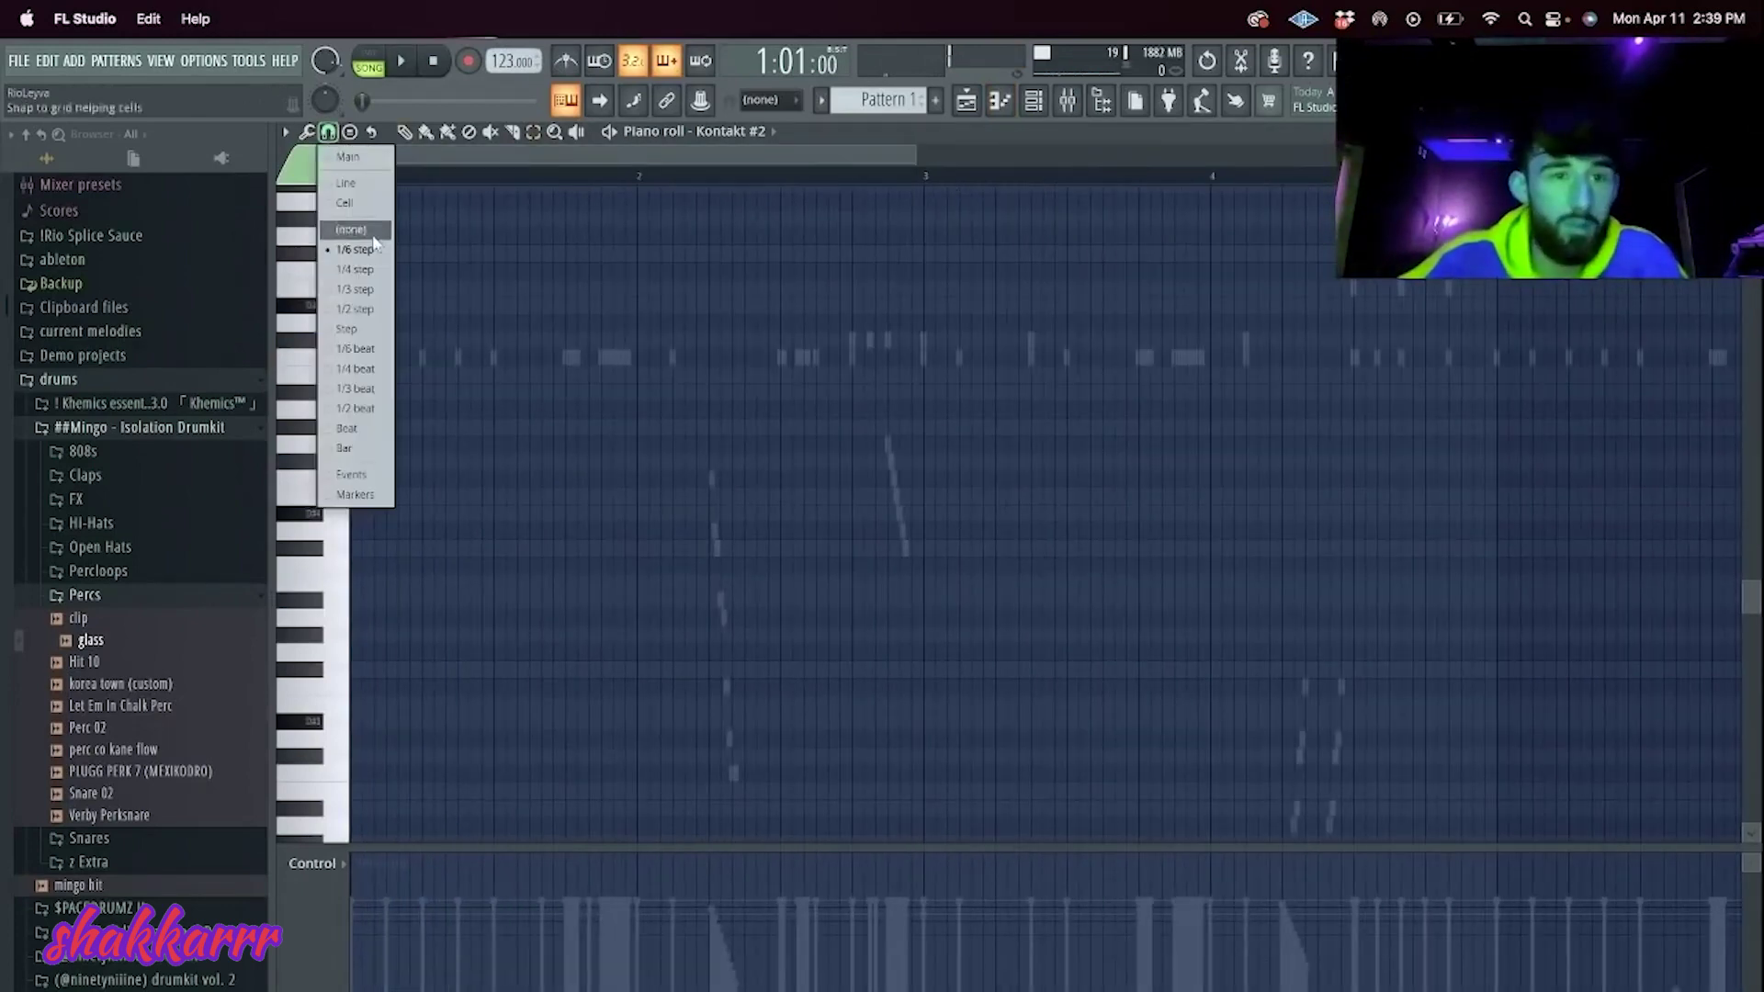
{"action": "left_click", "coordinate": [369, 368]}
Step: Switch the snap to 1/3 beat and place vibraphone notes C#6, G#5, E6, D#6 and B5 in the first half of bar 1
{"action": "scroll", "coordinate": [437, 474], "scroll_direction": "up", "scroll_amount": 4}
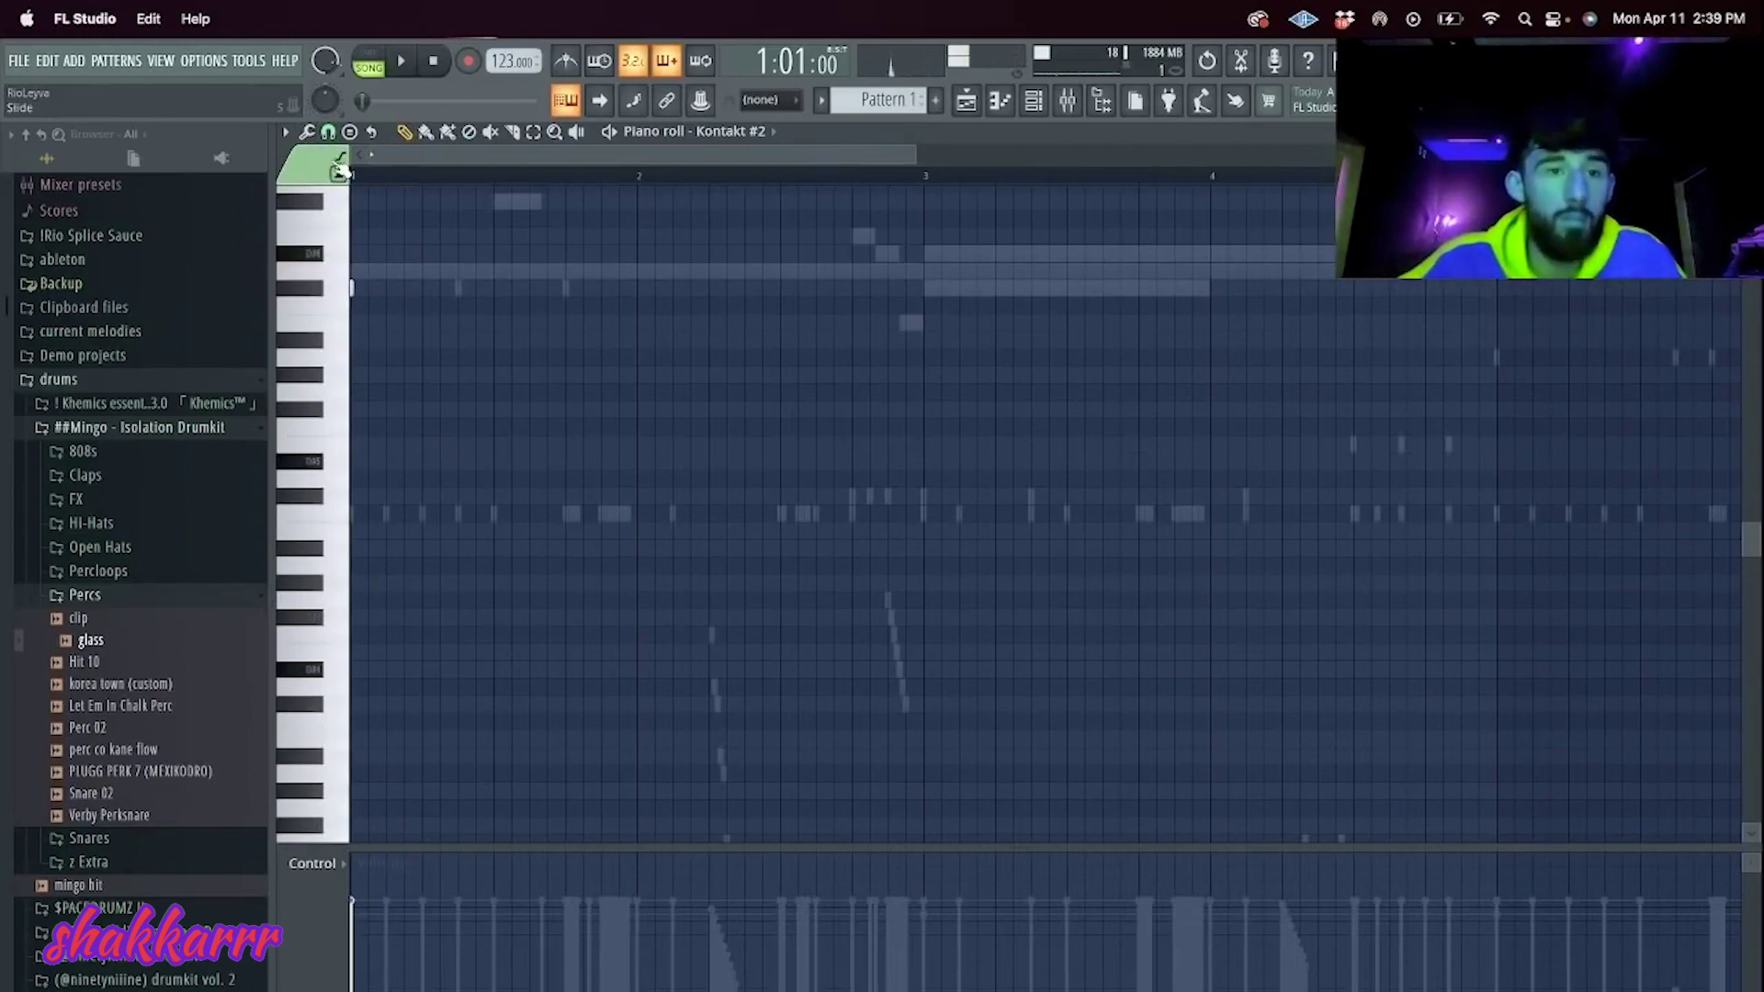
{"action": "left_click", "coordinate": [328, 131]}
{"action": "left_click", "coordinate": [357, 411]}
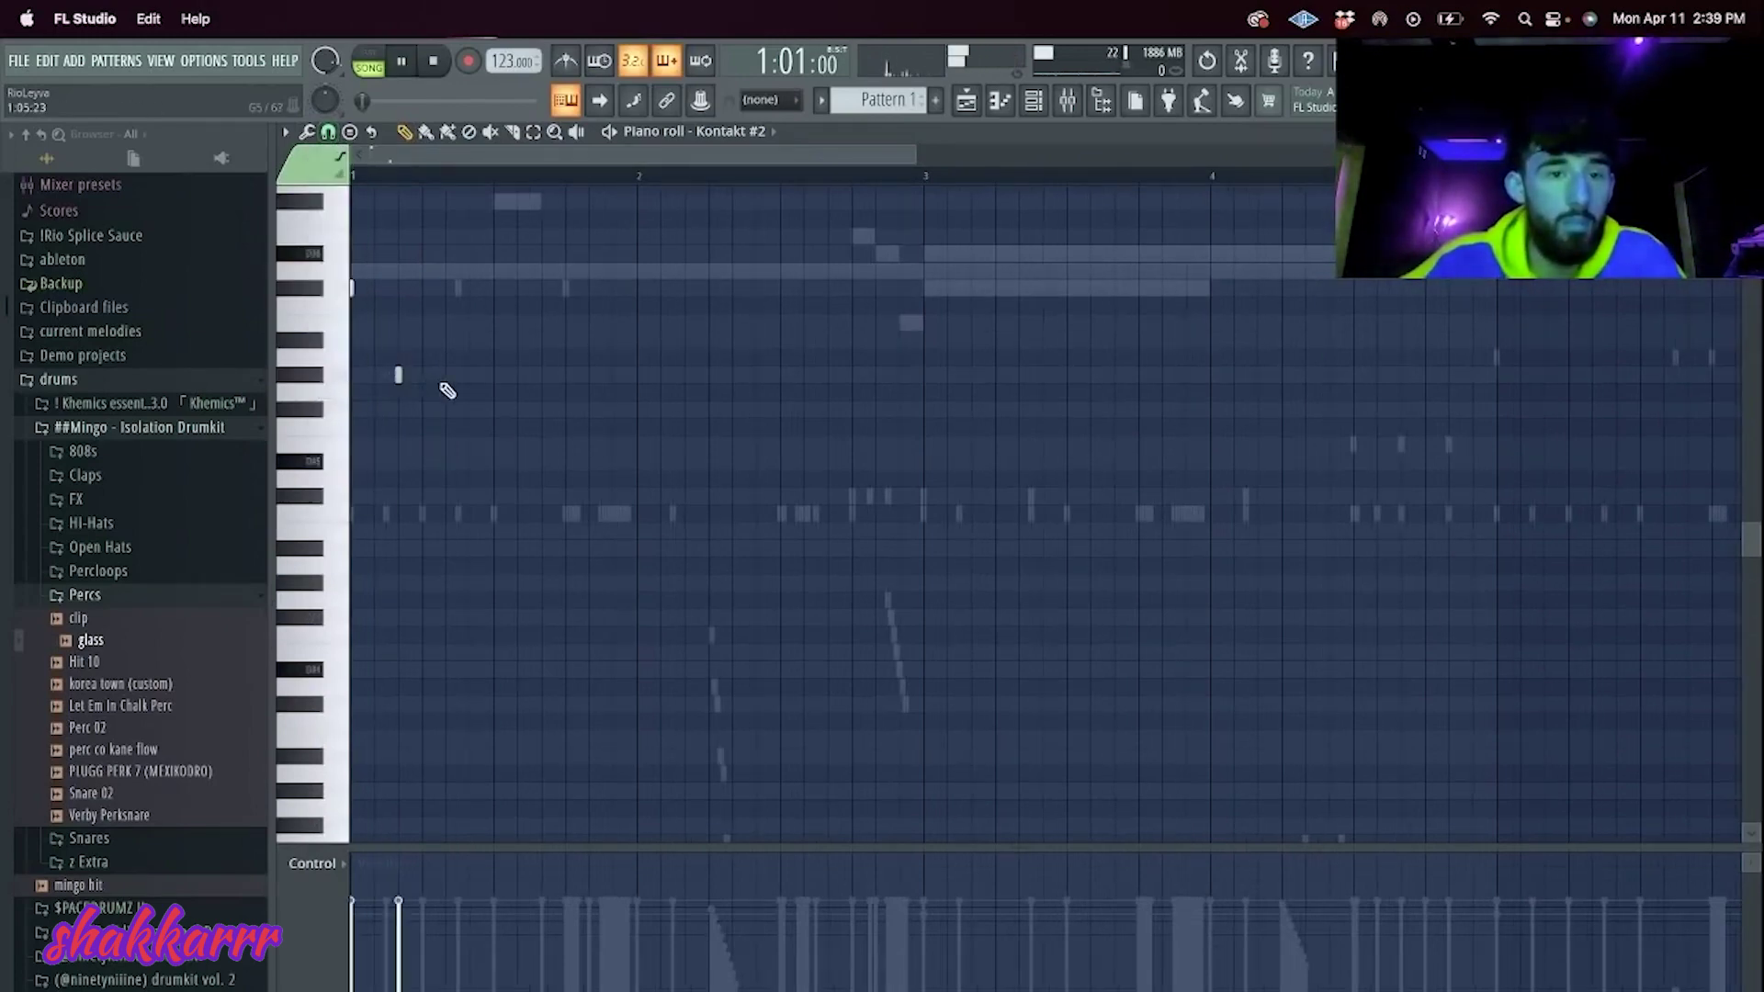
{"action": "key", "text": "space"}
{"action": "key", "text": "space"}
{"action": "left_click_drag", "start_coordinate": [450, 284], "coordinate": [456, 255]}
{"action": "left_click", "coordinate": [469, 323]}
{"action": "key", "text": "space"}
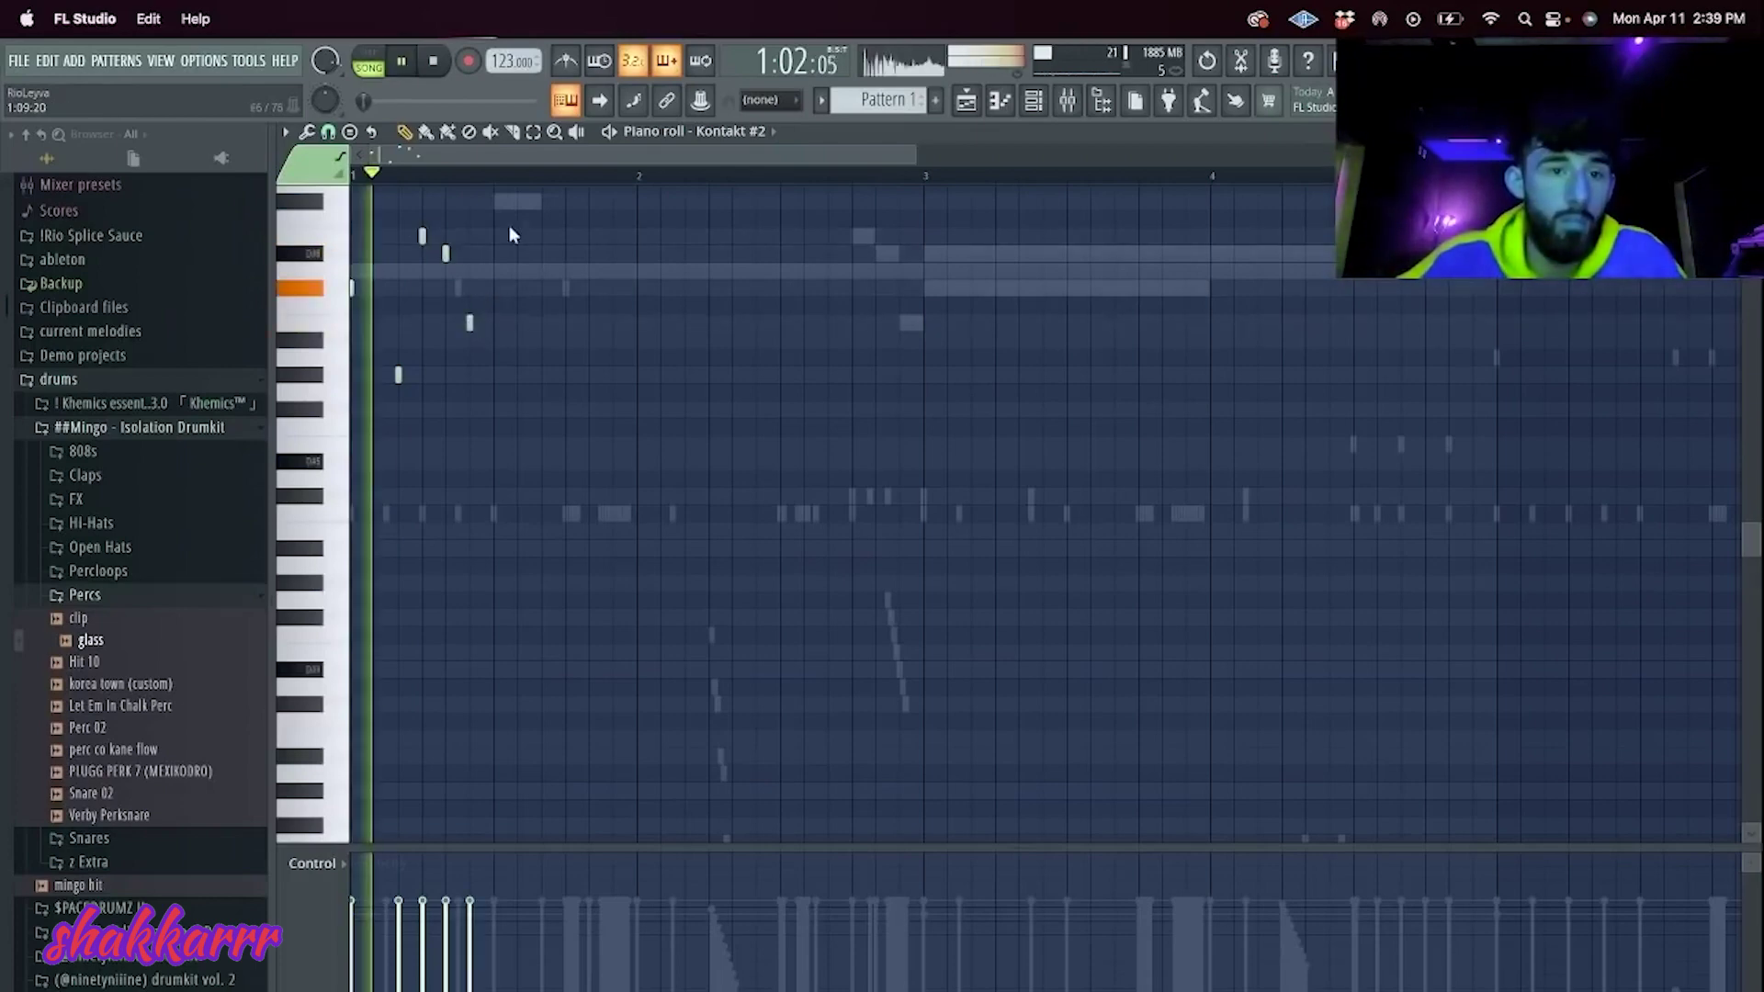
Step: Add C#6, B5 and F#5 in the second half of bar 1 and G#5 at the start of bar 2, checking by playback
{"action": "key", "text": "space"}
{"action": "key", "text": "space"}
{"action": "key", "text": "space"}
{"action": "key", "text": "space"}
{"action": "left_click", "coordinate": [493, 288]}
{"action": "key", "text": "space"}
{"action": "left_click", "coordinate": [541, 323]}
{"action": "left_click", "coordinate": [636, 375]}
{"action": "key", "text": "space"}
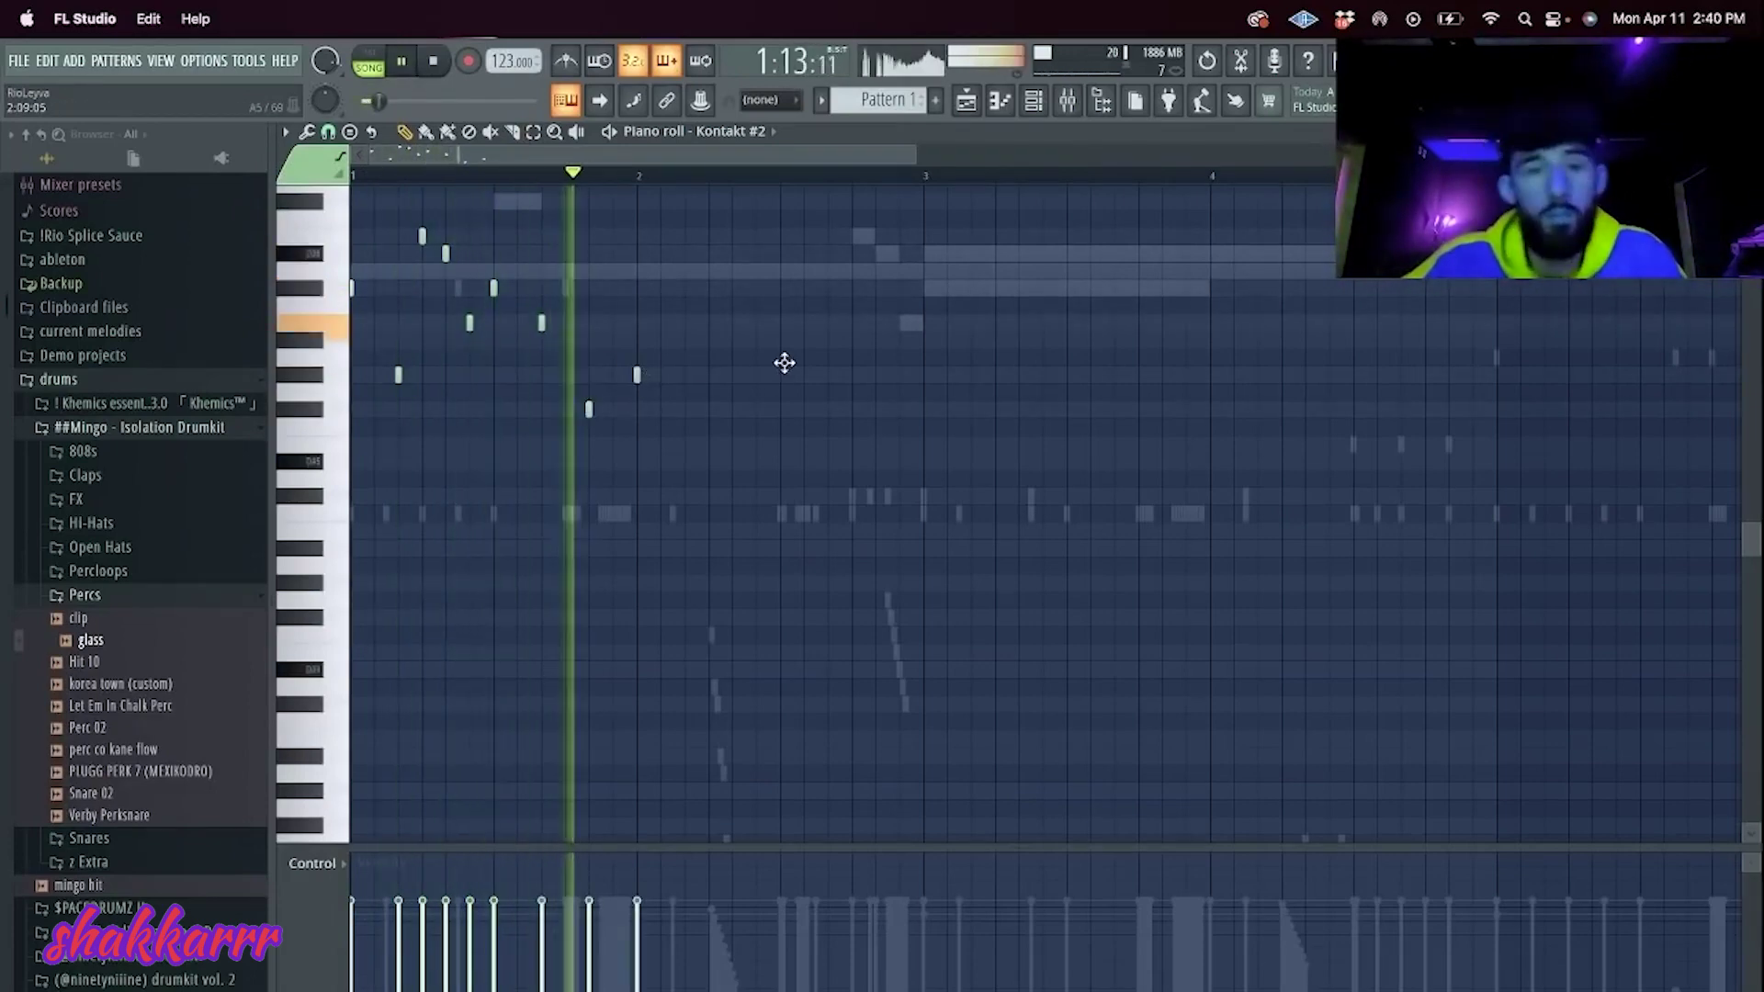
Step: Place F#6, E6 and G#6 on consecutive triplet positions in the first half of bar 2, checking by playback
{"action": "scroll", "coordinate": [707, 312], "scroll_direction": "up", "scroll_amount": 3}
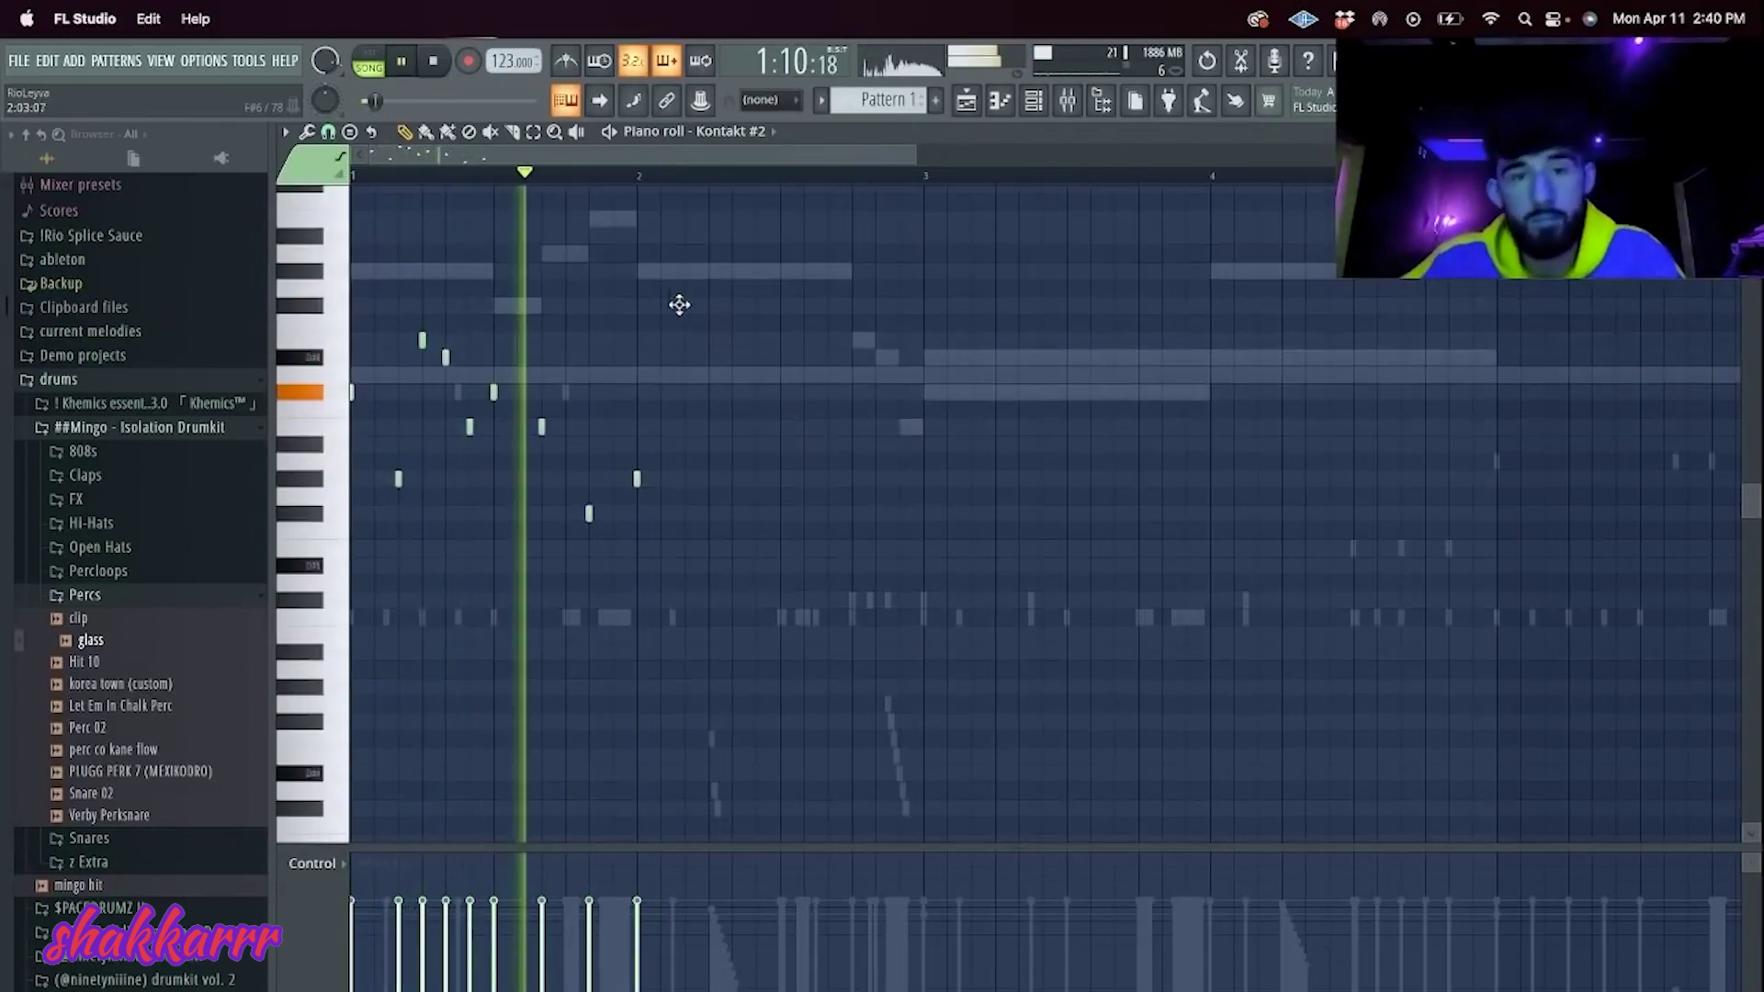
{"action": "left_click", "coordinate": [685, 305]}
{"action": "left_click", "coordinate": [708, 339]}
{"action": "key", "text": "space"}
{"action": "left_click", "coordinate": [646, 176]}
{"action": "key", "text": "space"}
{"action": "key", "text": "space"}
{"action": "left_click", "coordinate": [732, 271]}
{"action": "key", "text": "space"}
Step: Continue bar 2 with A6, B6, A6 and F#6, and place a G#6 at the start of bar 3
{"action": "left_click", "coordinate": [756, 238]}
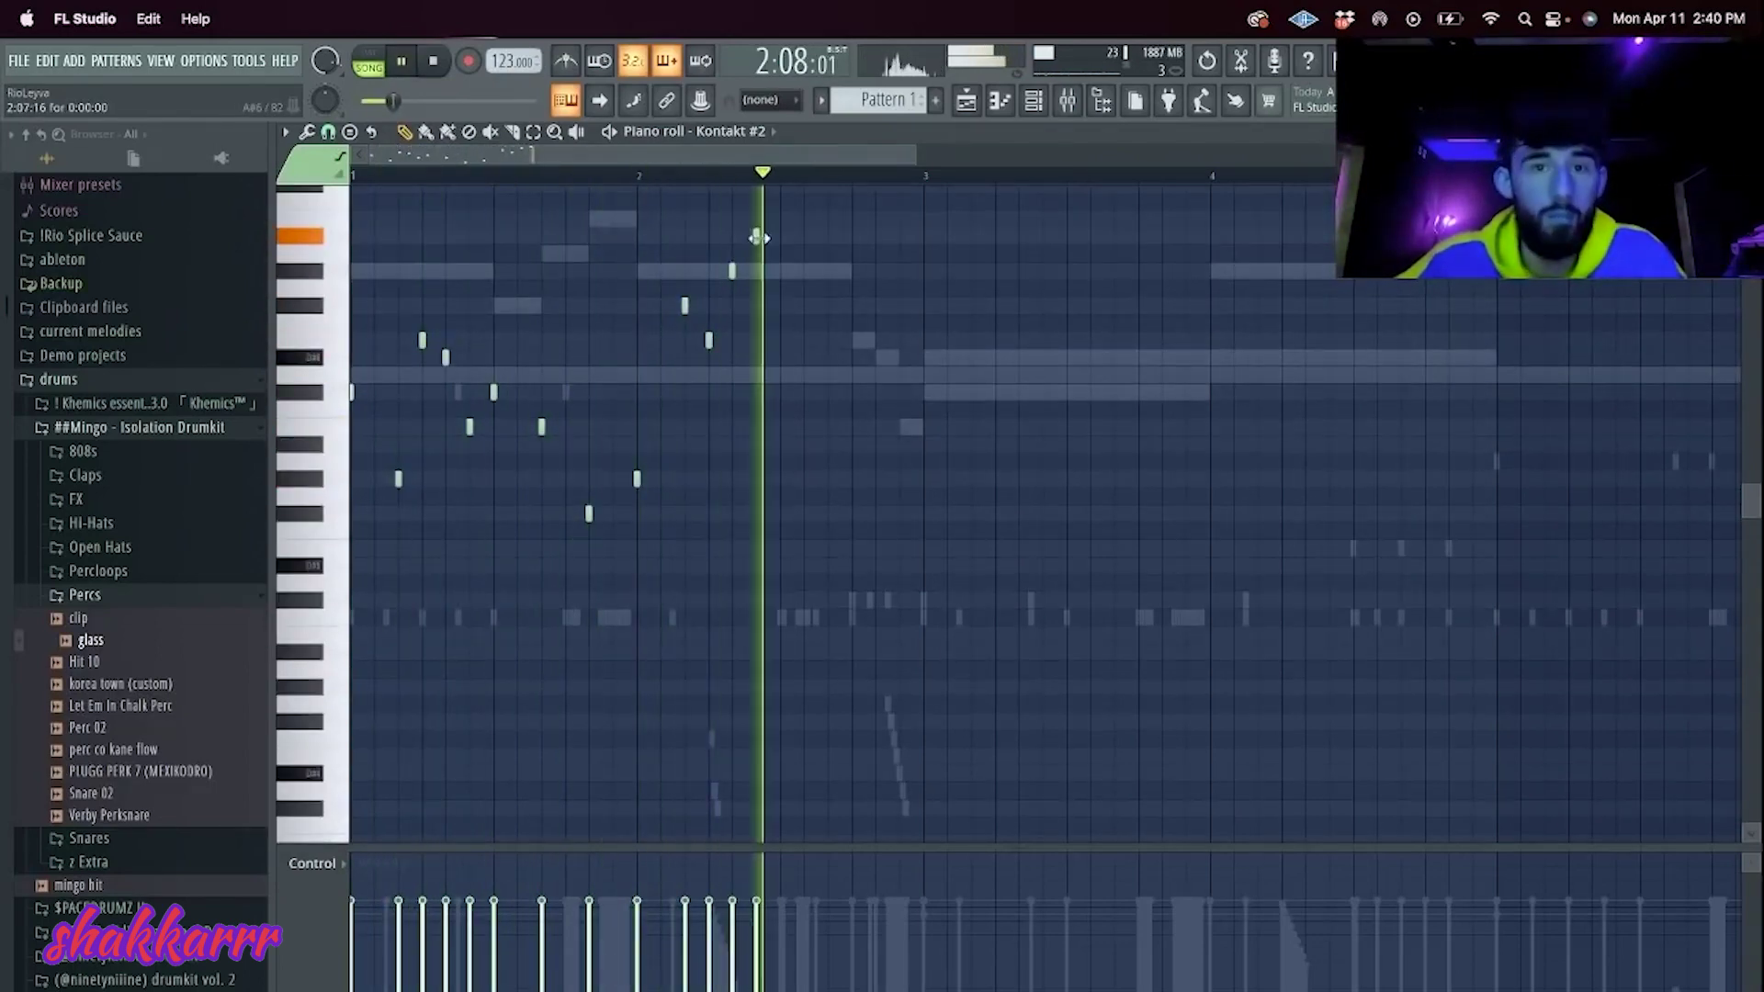
{"action": "right_click", "coordinate": [756, 238]}
{"action": "left_click", "coordinate": [759, 253]}
{"action": "left_click", "coordinate": [781, 218]}
{"action": "left_click", "coordinate": [827, 253]}
{"action": "left_click", "coordinate": [875, 270]}
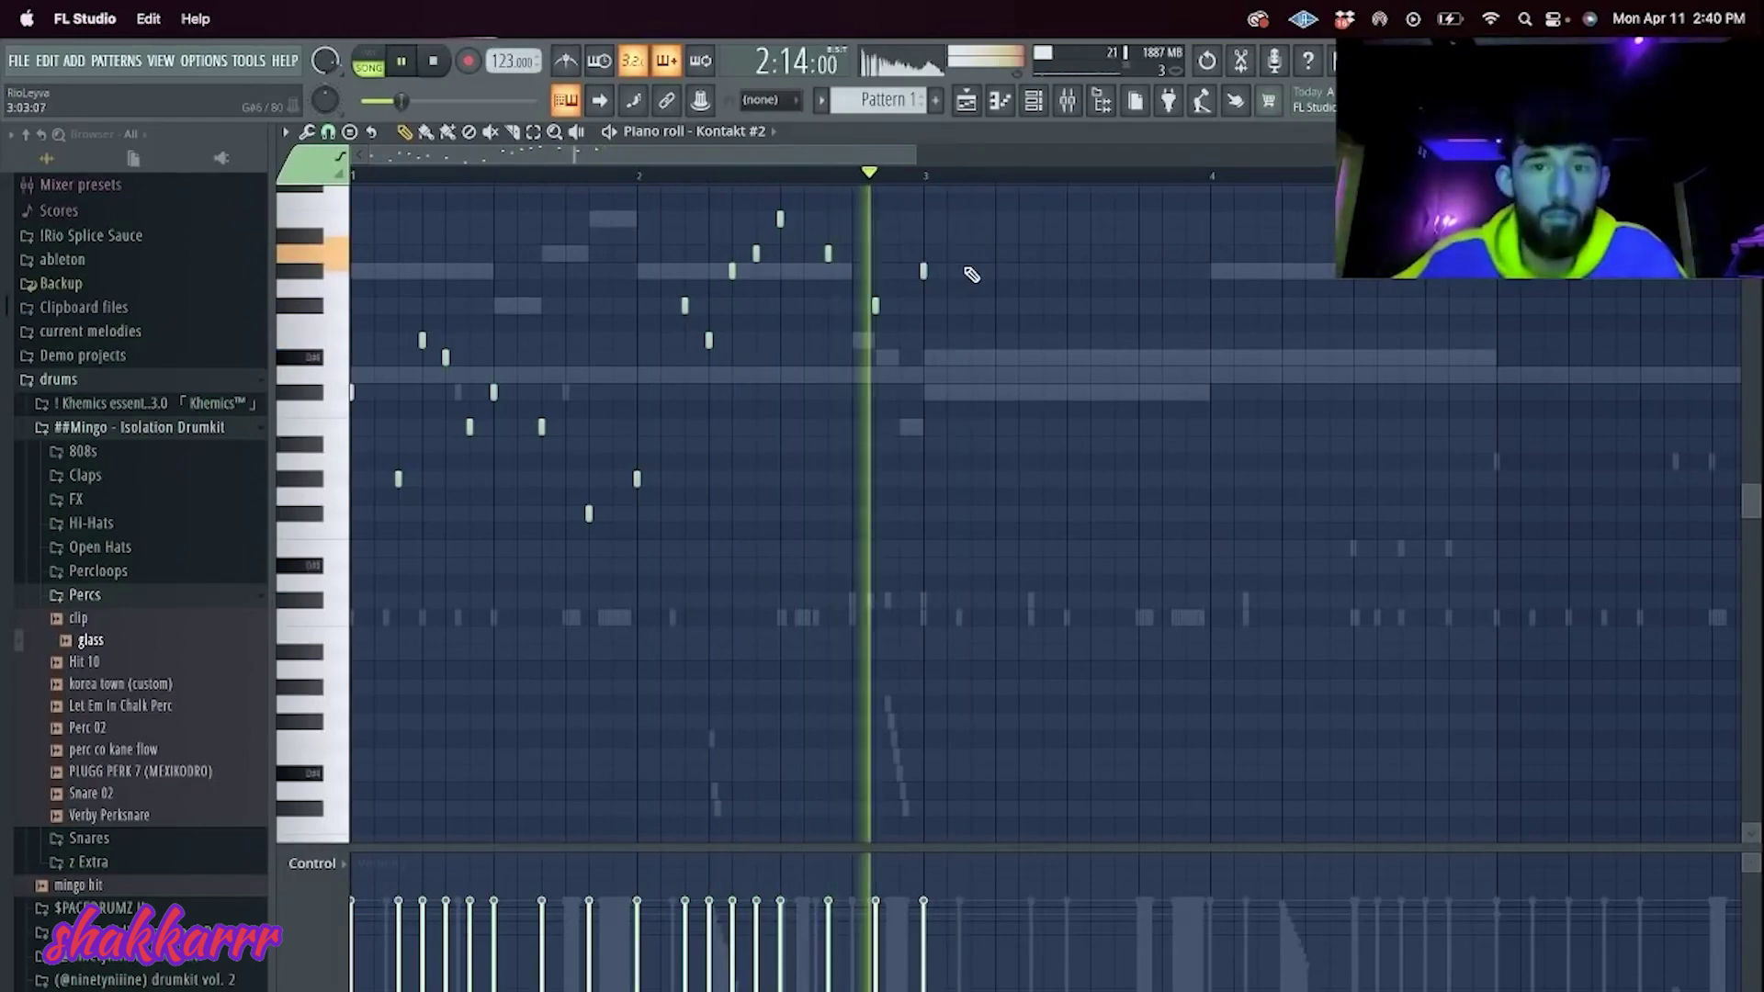
Step: Add two more G#6 notes early in bar 3 followed by an E6, checking by playback
{"action": "left_click", "coordinate": [947, 271]}
{"action": "left_click", "coordinate": [971, 271]}
{"action": "left_click", "coordinate": [997, 323]}
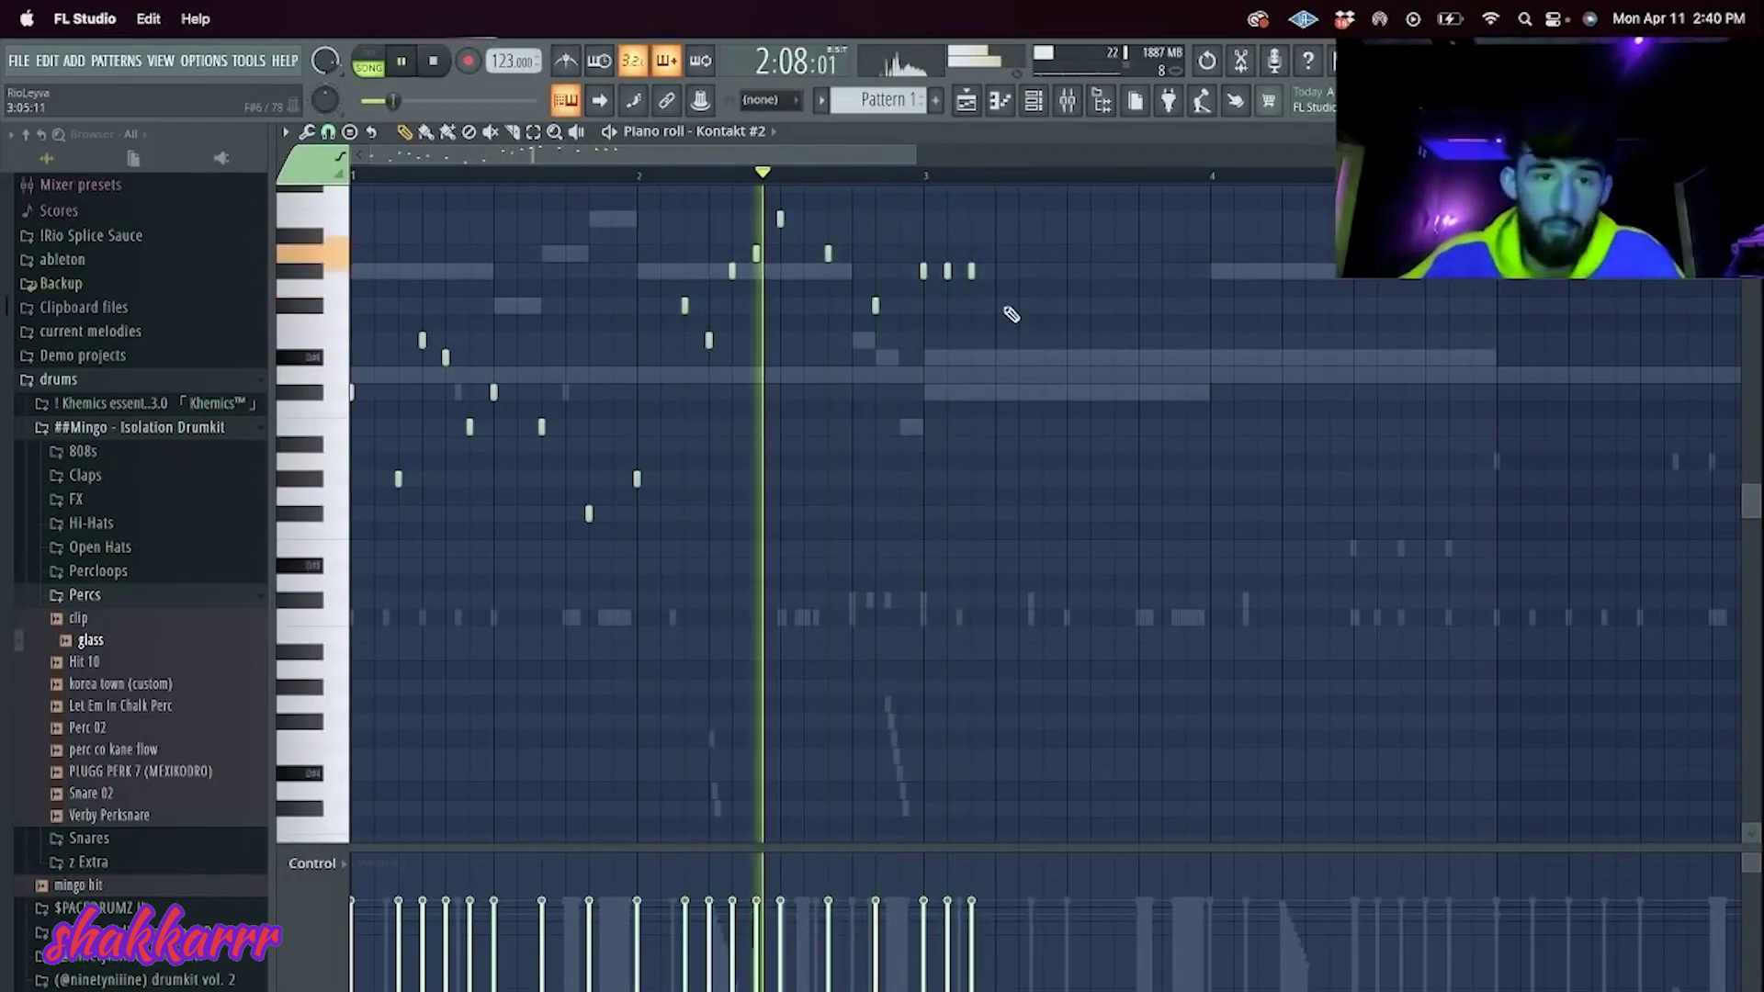
{"action": "key", "text": "space"}
{"action": "key", "text": "space"}
{"action": "left_click_drag", "start_coordinate": [997, 322], "coordinate": [997, 340]}
Step: Place C#6 and B5 from the middle of bar 3, removing the D#6 tried after the E6
{"action": "left_click", "coordinate": [1018, 357]}
{"action": "left_click", "coordinate": [1070, 394]}
{"action": "left_click", "coordinate": [1095, 428]}
{"action": "key", "text": "space"}
{"action": "key", "text": "space"}
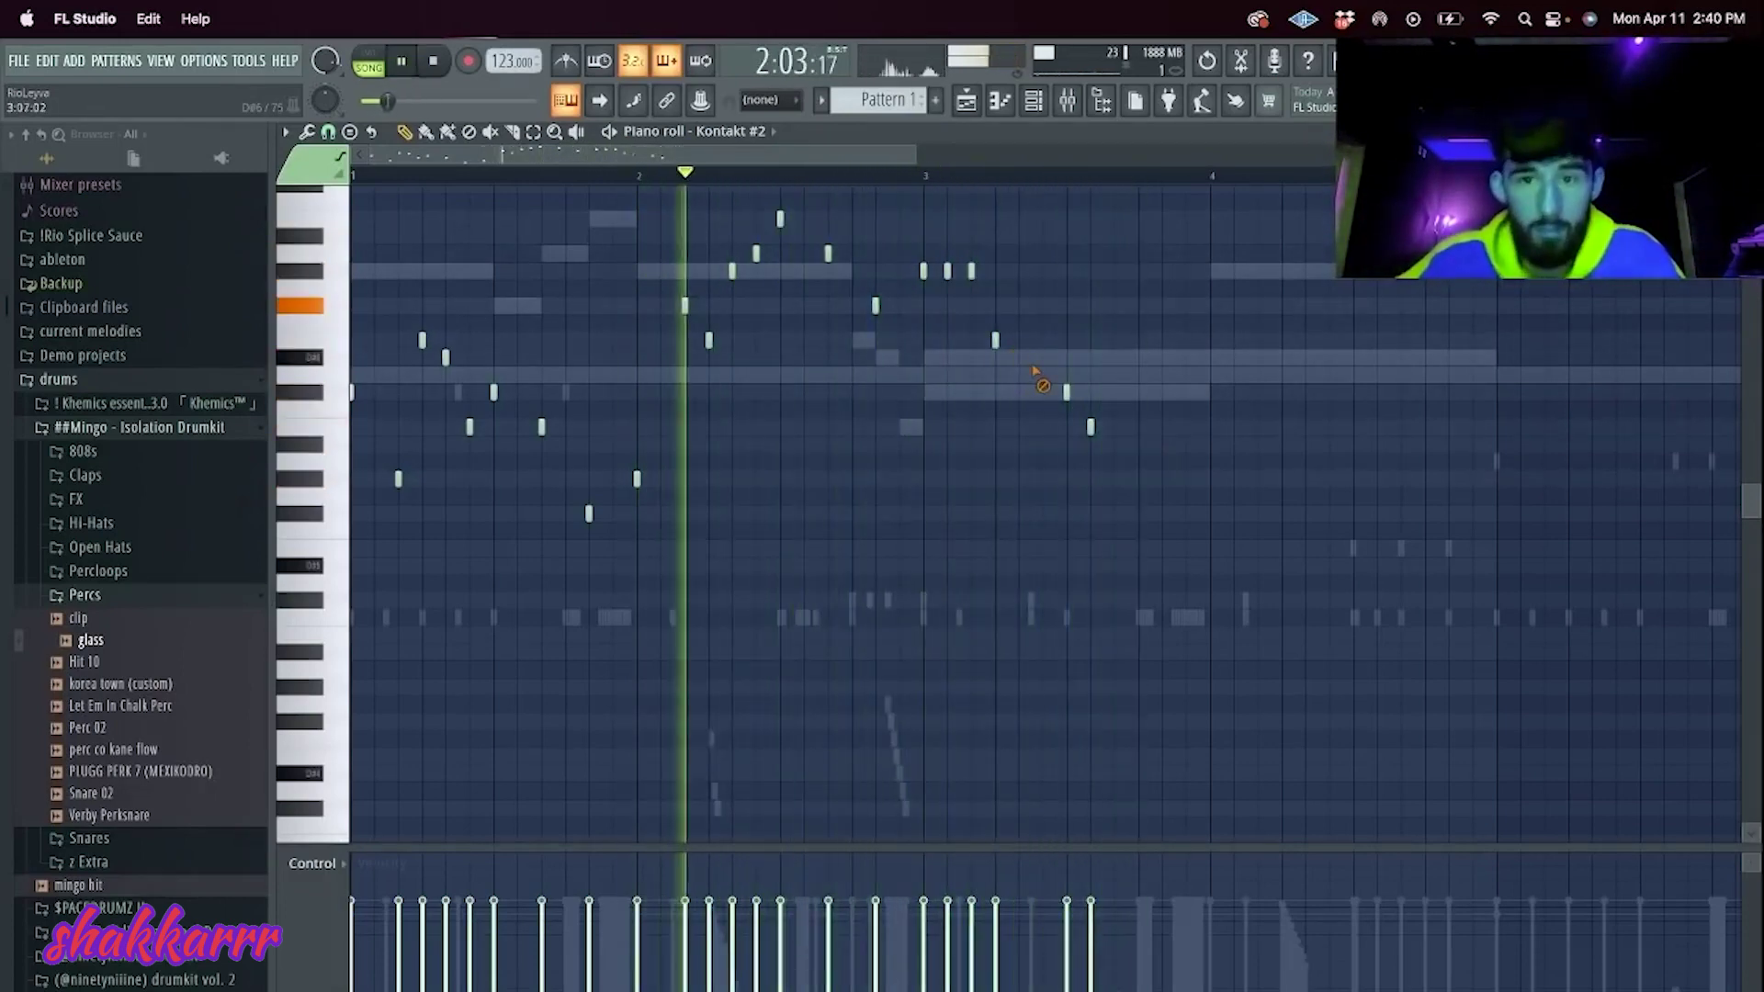
Step: Add a D#6 just before the C#6 in bar 3 and shift the following B5 one triplet position later
{"action": "left_click_drag", "start_coordinate": [1019, 357], "coordinate": [1043, 357]}
{"action": "left_click_drag", "start_coordinate": [1093, 427], "coordinate": [1116, 427]}
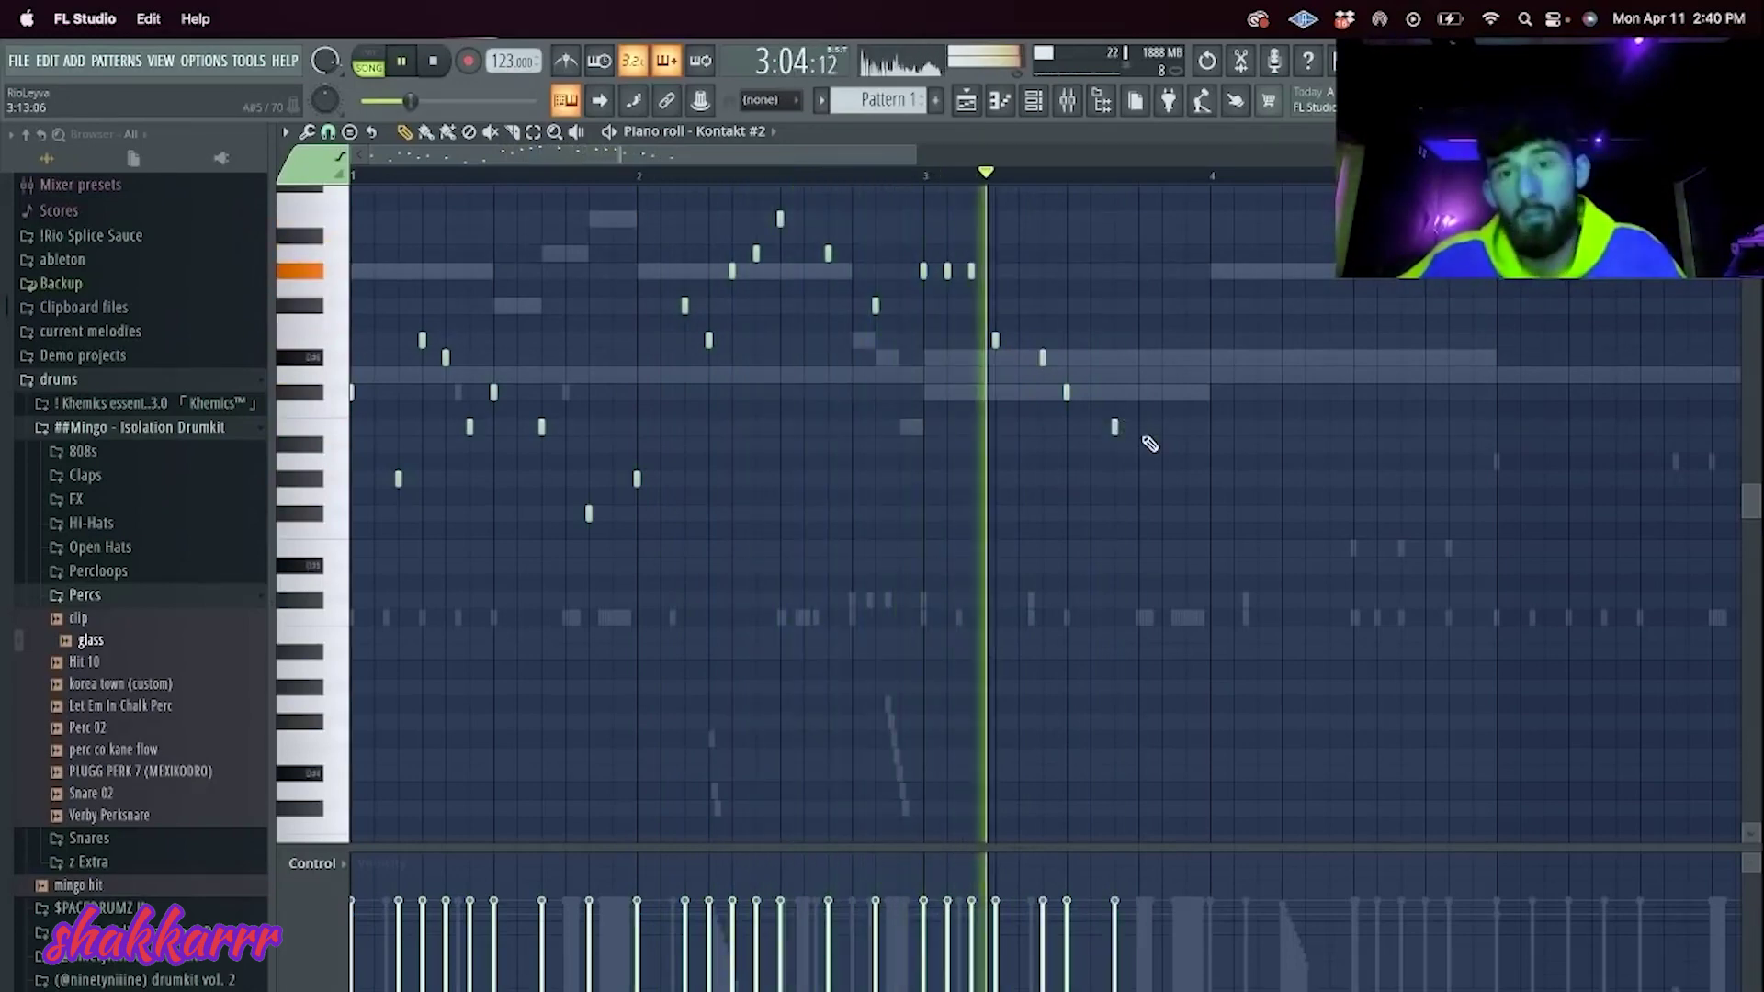
{"action": "key", "text": "space"}
Step: Place G#5, F#5 and E5 on consecutive triplet positions at the end of bar 3, and G#5 at bar 4's start
{"action": "left_click", "coordinate": [1140, 477]}
{"action": "left_click", "coordinate": [1165, 513]}
{"action": "left_click", "coordinate": [1188, 548]}
{"action": "left_click", "coordinate": [1212, 478]}
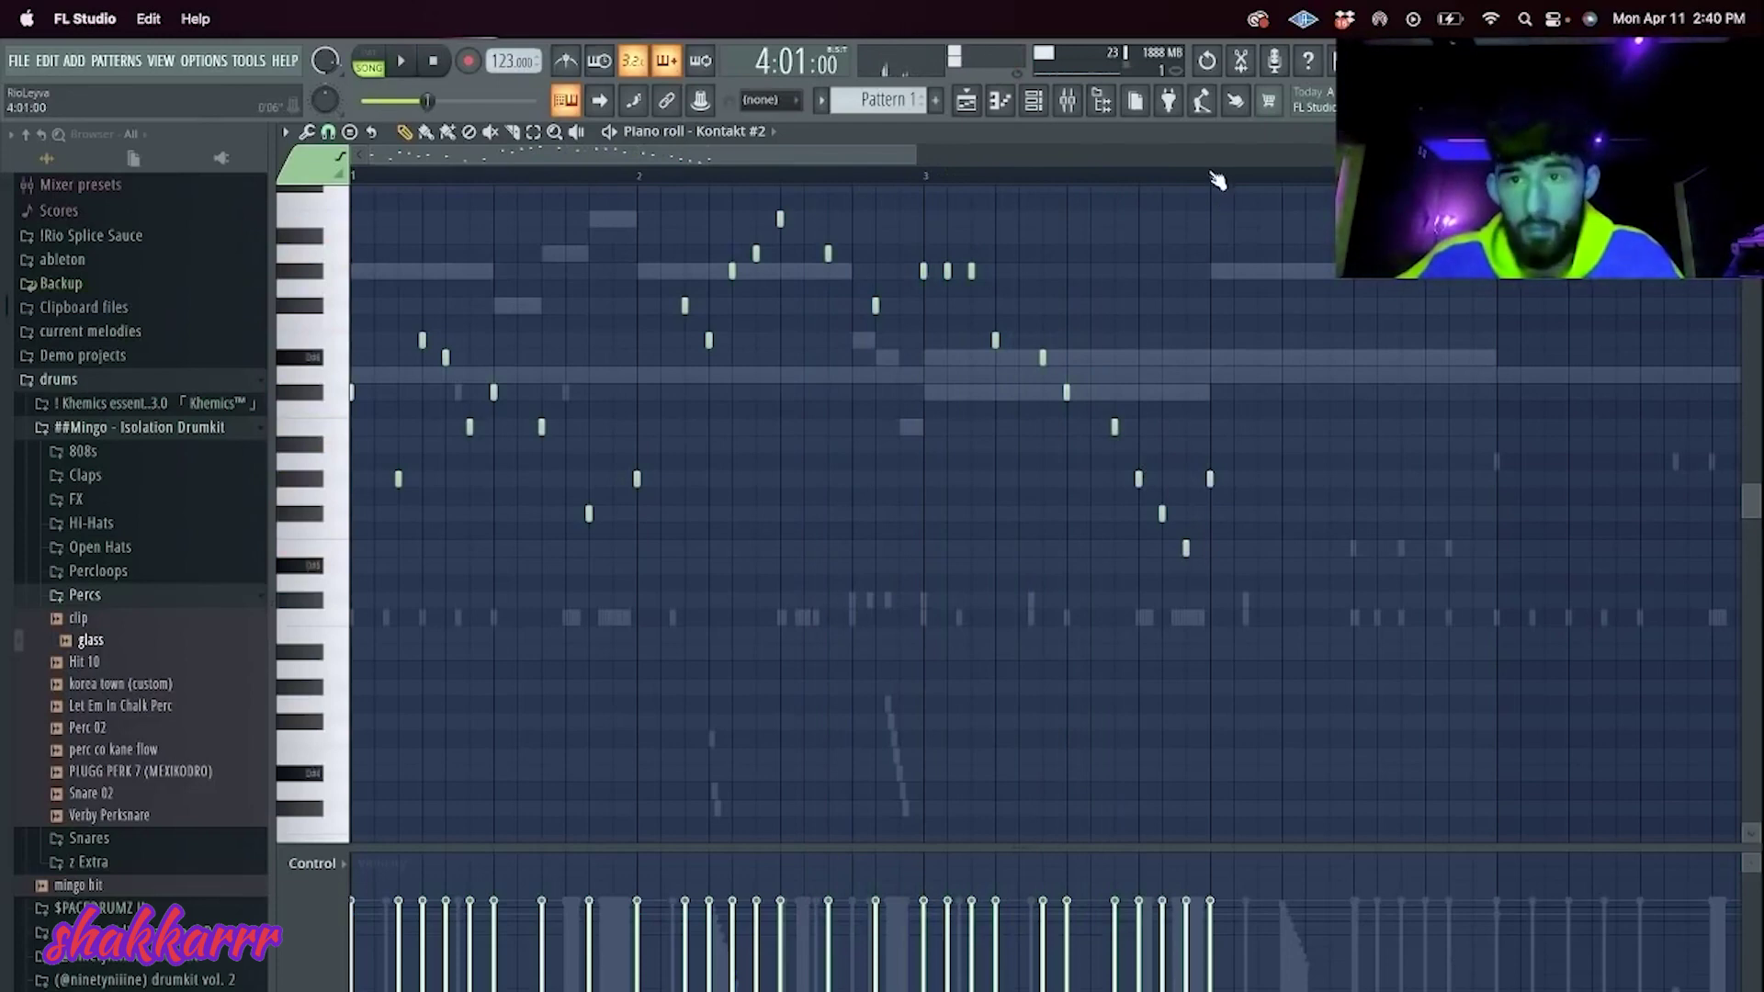
Step: Continue bar 4 with A5, B5, A5, G#5 and F#5 on every second triplet position, checking by playback
{"action": "left_click", "coordinate": [1260, 445]}
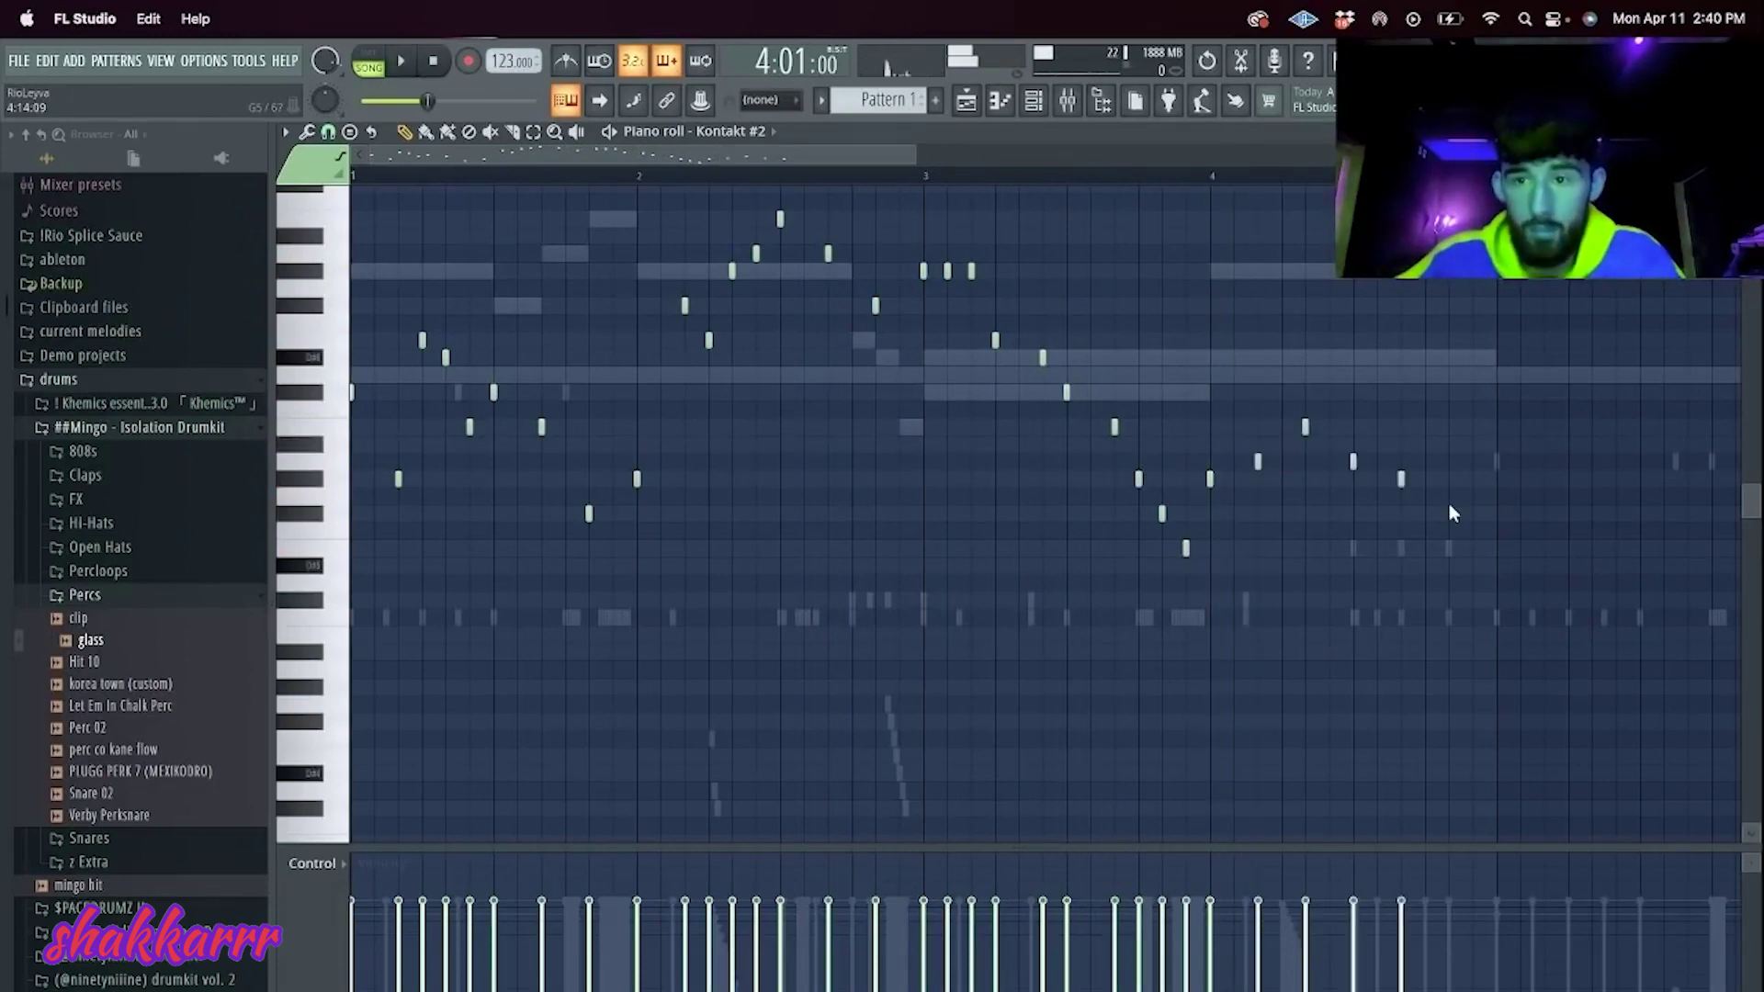
{"action": "left_click", "coordinate": [1449, 507]}
{"action": "key", "text": "space"}
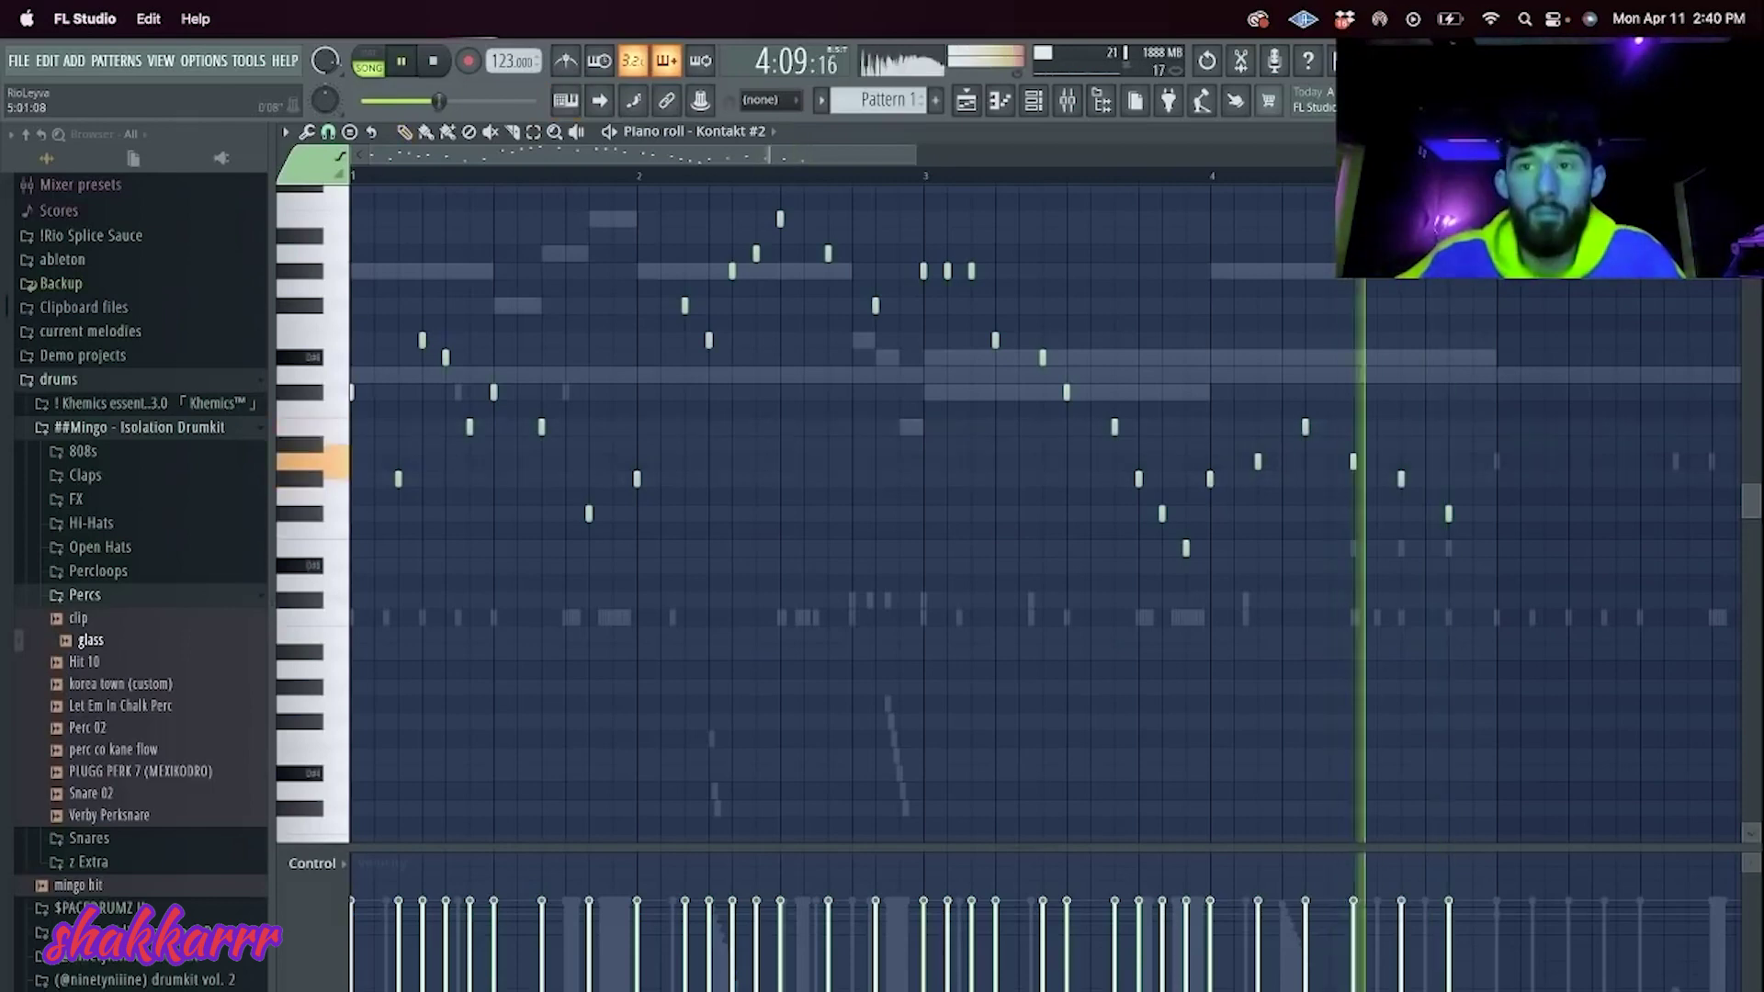
Step: Duplicate the four-bar vibraphone melody into bars 5 to 8 and layer a copy of that repeat one octave higher
{"action": "key", "text": "super+a"}
{"action": "key", "text": "super+b"}
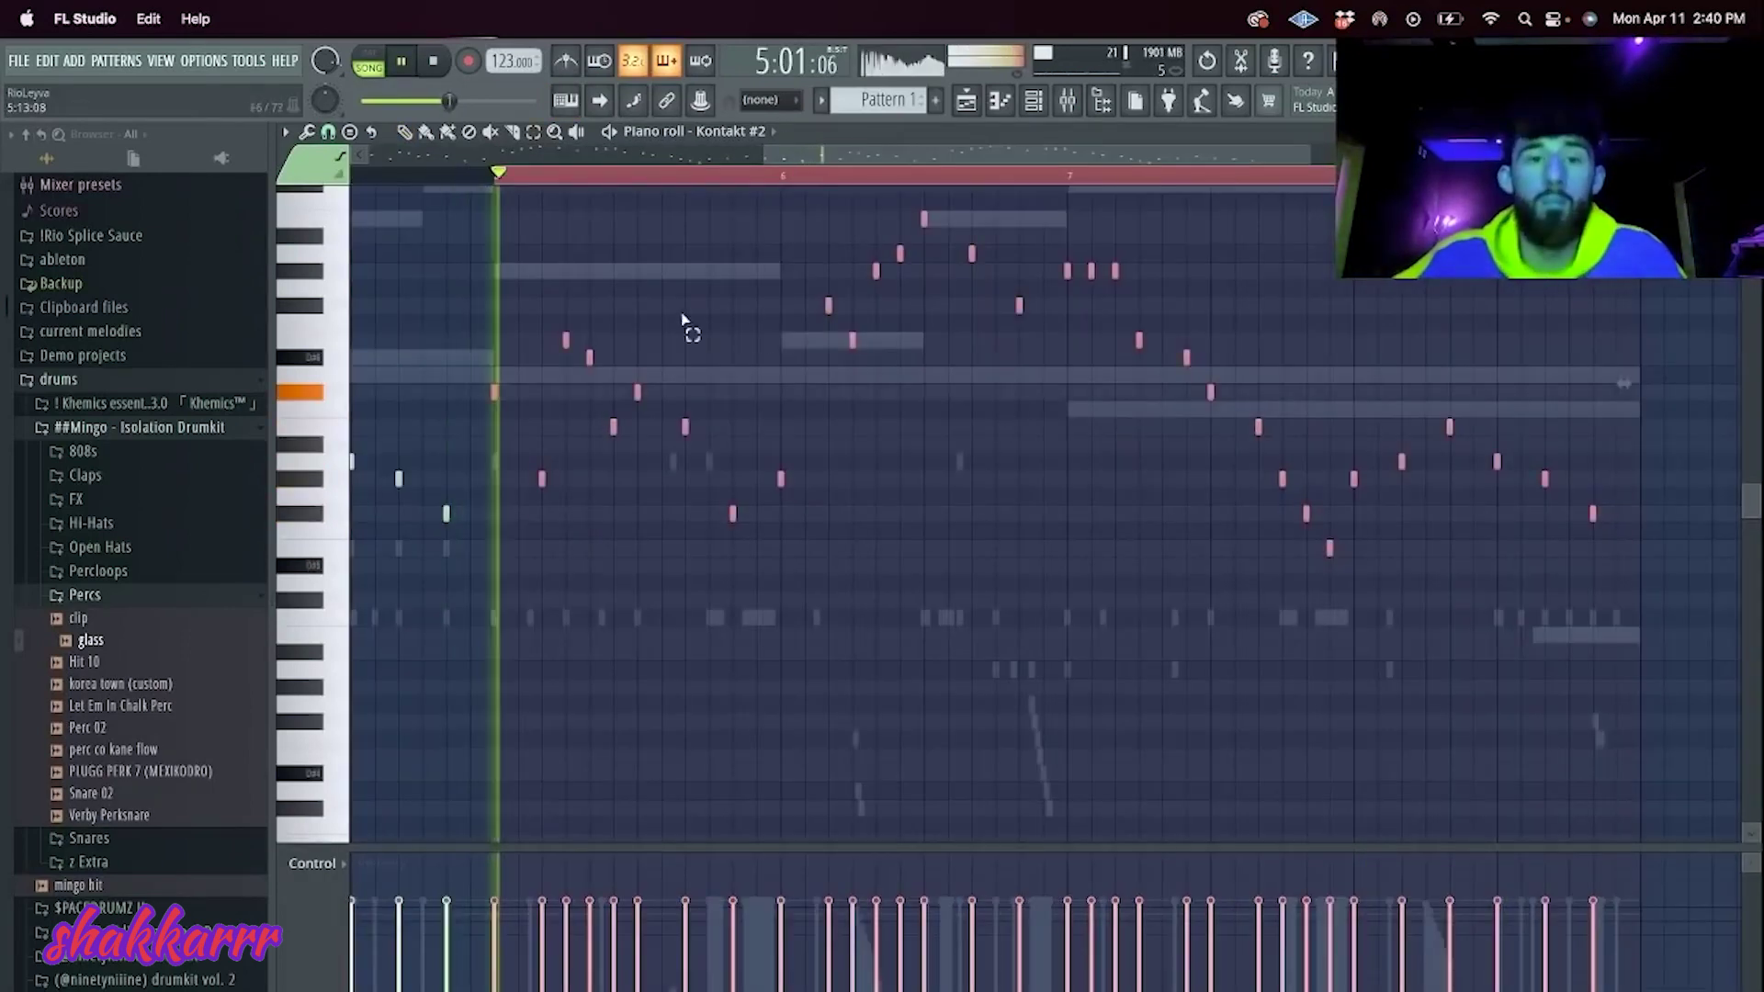
{"action": "left_click", "coordinate": [493, 393], "text": "shift"}
{"action": "key", "text": "super+Up"}
Step: Raise the project tempo to 133 BPM
{"action": "left_click", "coordinate": [1046, 95]}
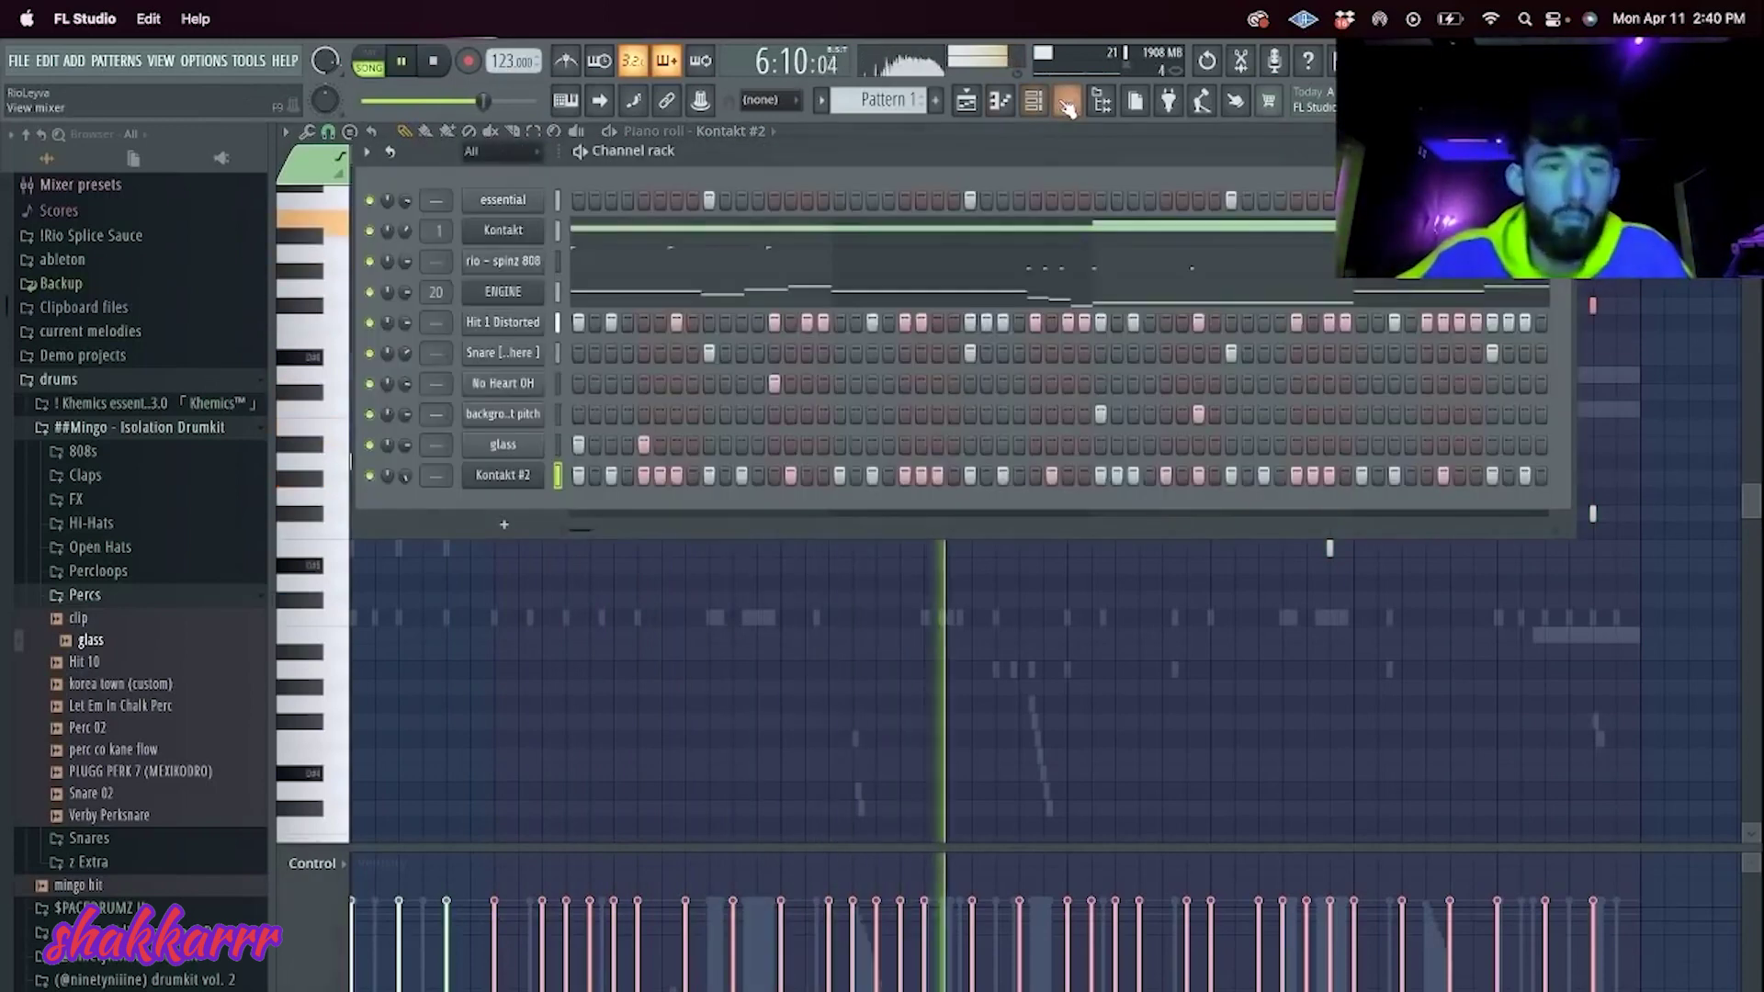
{"action": "left_click", "coordinate": [1066, 98]}
{"action": "left_click_drag", "start_coordinate": [497, 57], "coordinate": [497, 48]}
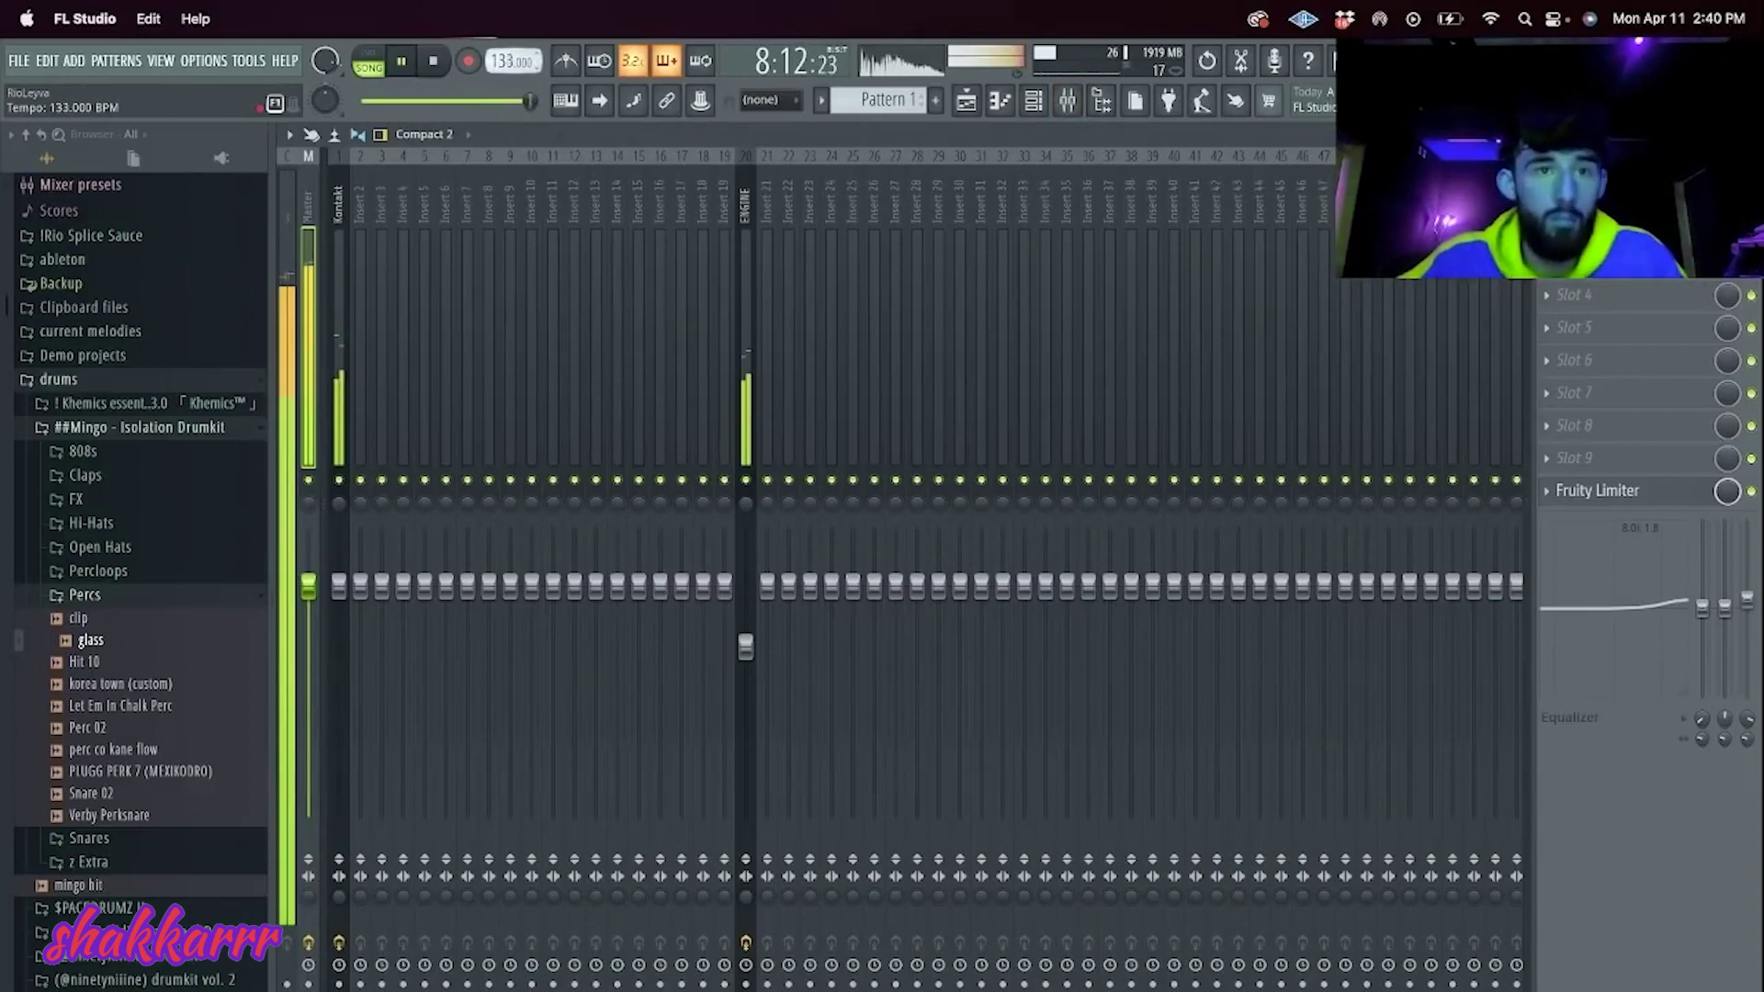
Step: Route the Kontakt #2 vibraphone channel to mixer insert 23
{"action": "left_click", "coordinate": [1033, 102]}
{"action": "left_click", "coordinate": [1069, 102]}
{"action": "left_click", "coordinate": [806, 407]}
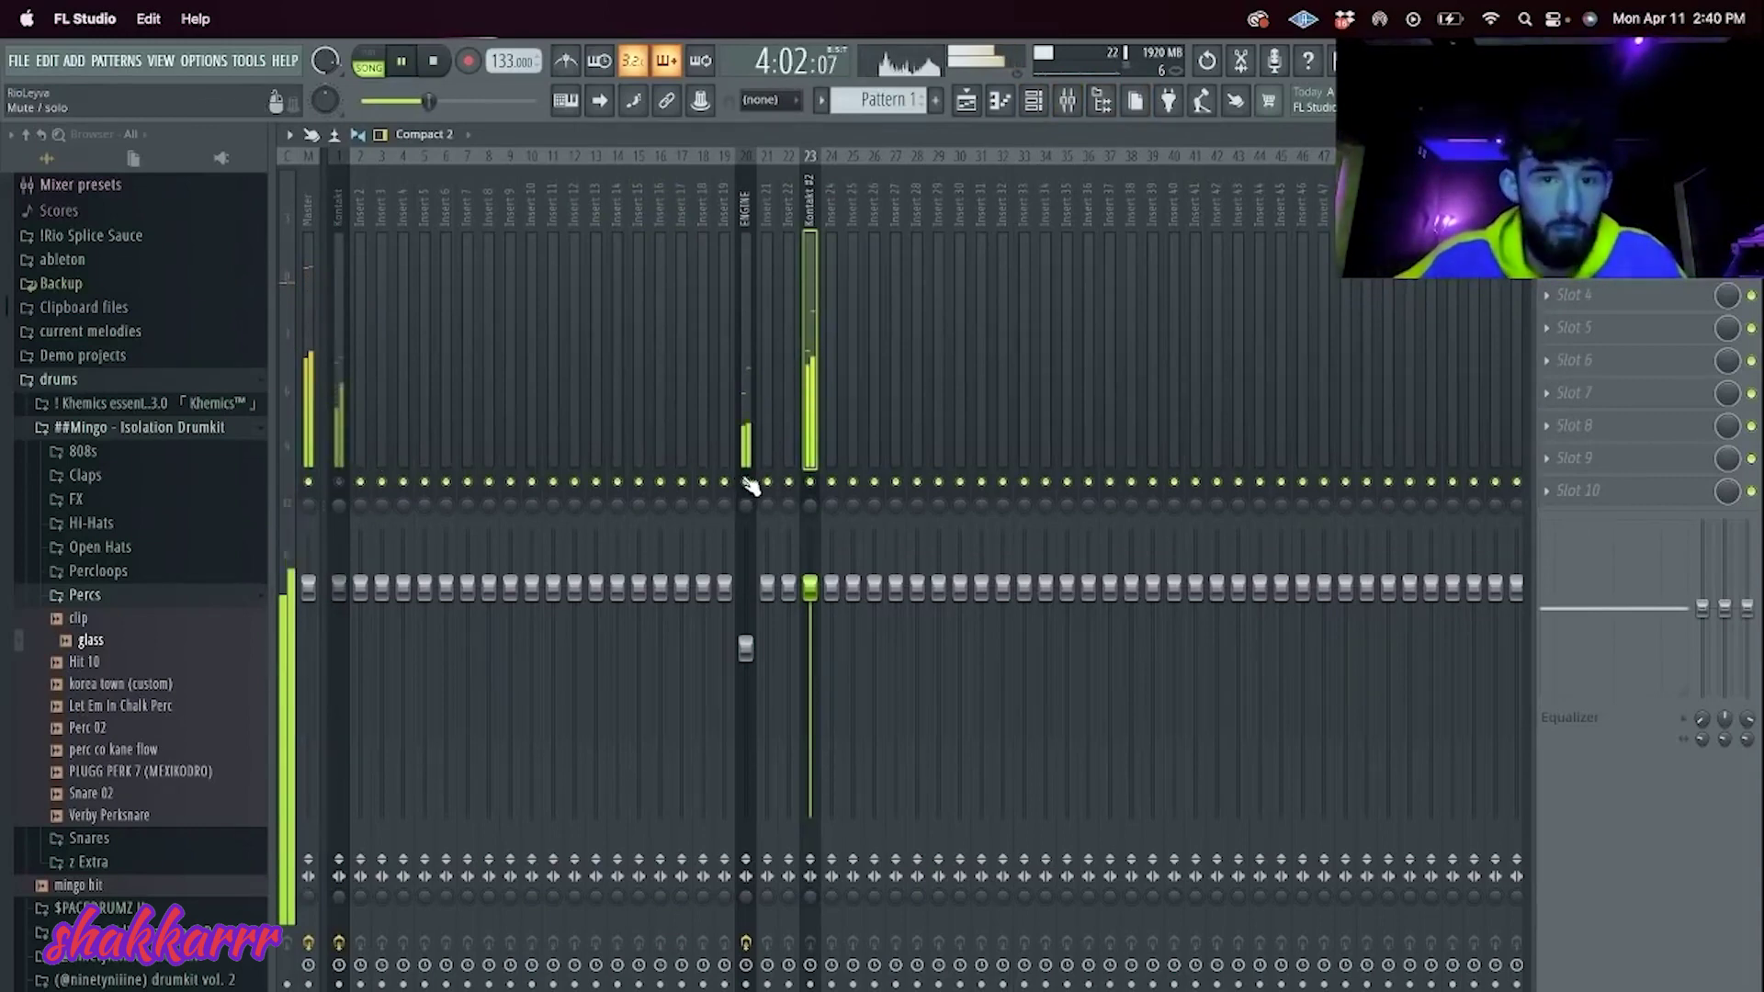
Step: Load the Portal effect into slot 4 of the Kontakt #2 mixer insert
{"action": "left_click", "coordinate": [1561, 310]}
{"action": "mouse_move", "coordinate": [1570, 321]}
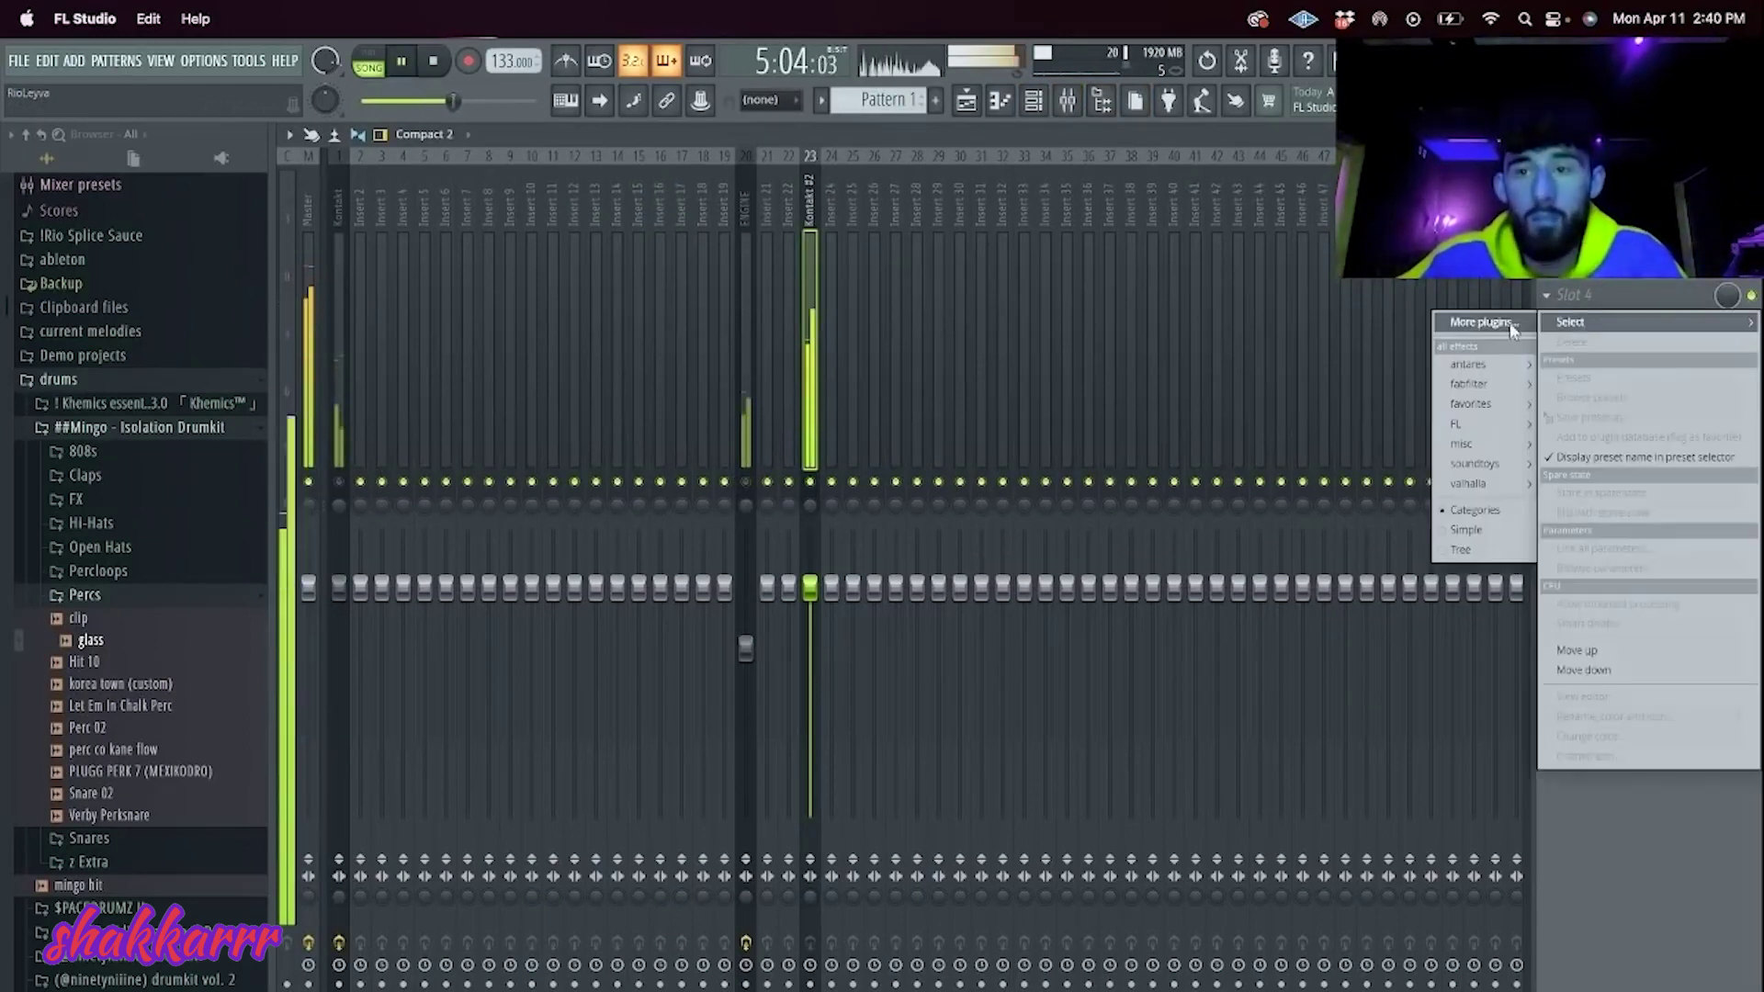
{"action": "mouse_move", "coordinate": [1470, 404]}
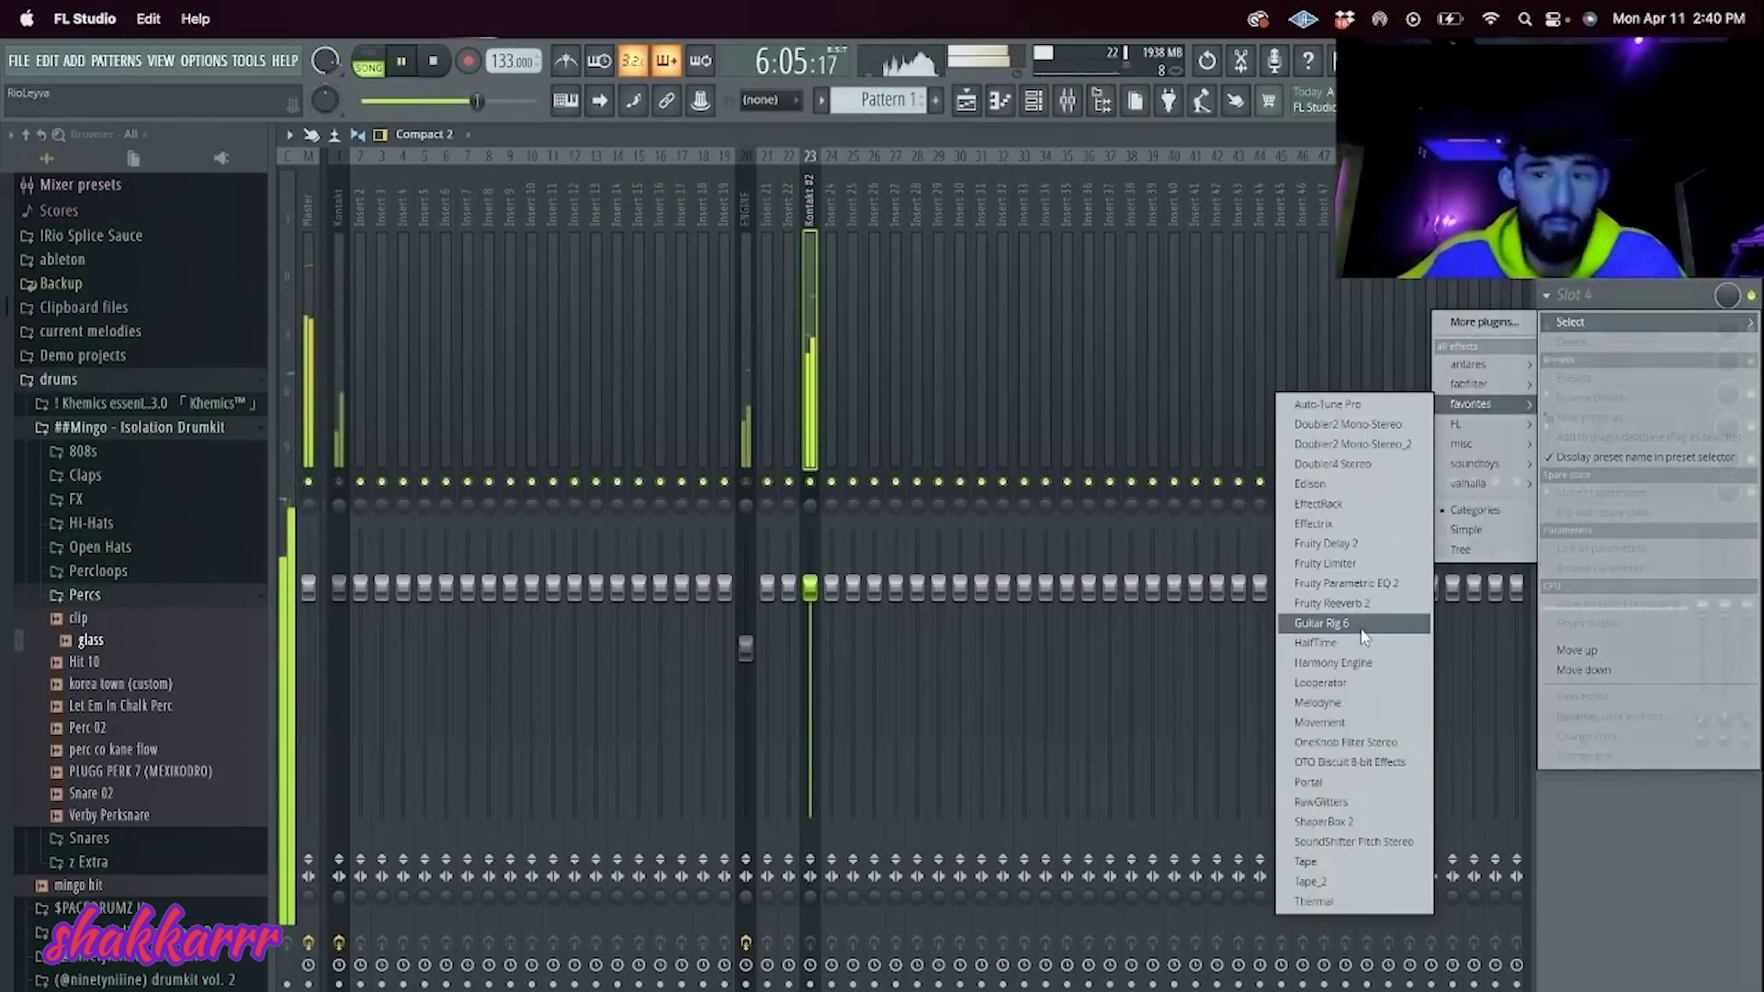
{"action": "left_click", "coordinate": [1359, 783]}
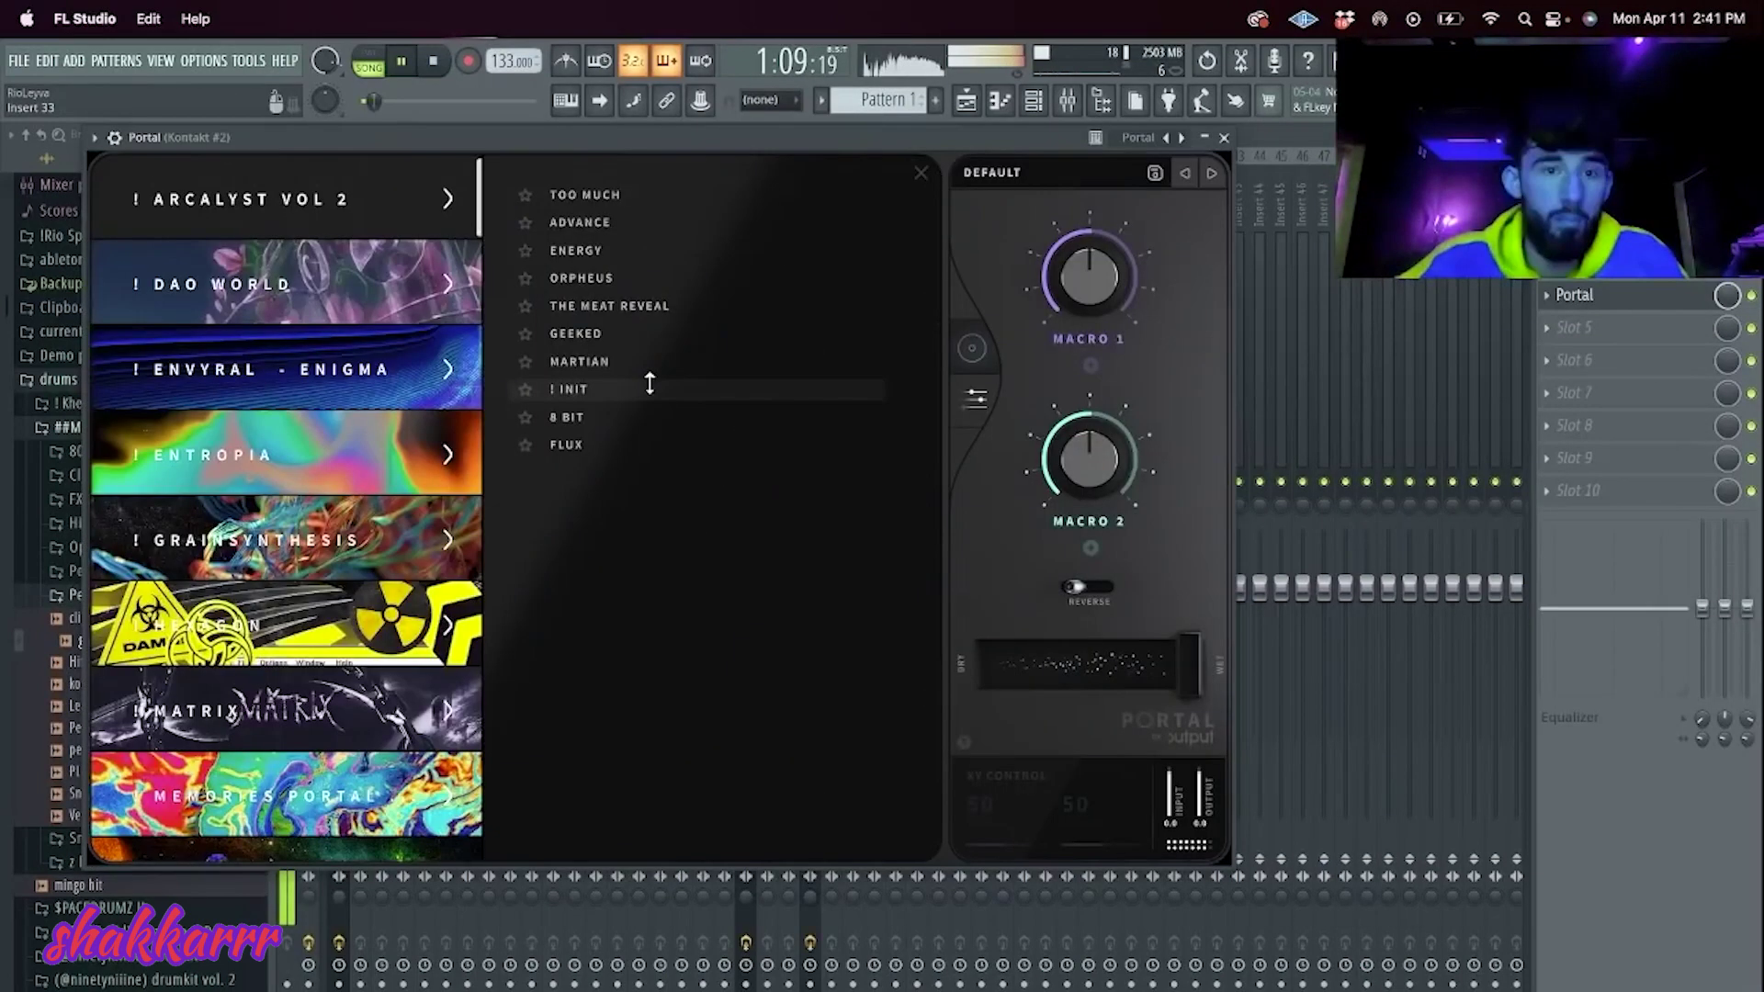
Step: Audition Portal presets on the vibraphone, stepping through those next to Olivia 2, and close the effect window
{"action": "scroll", "coordinate": [650, 418], "scroll_direction": "up", "scroll_amount": 3}
{"action": "left_click", "coordinate": [658, 447]}
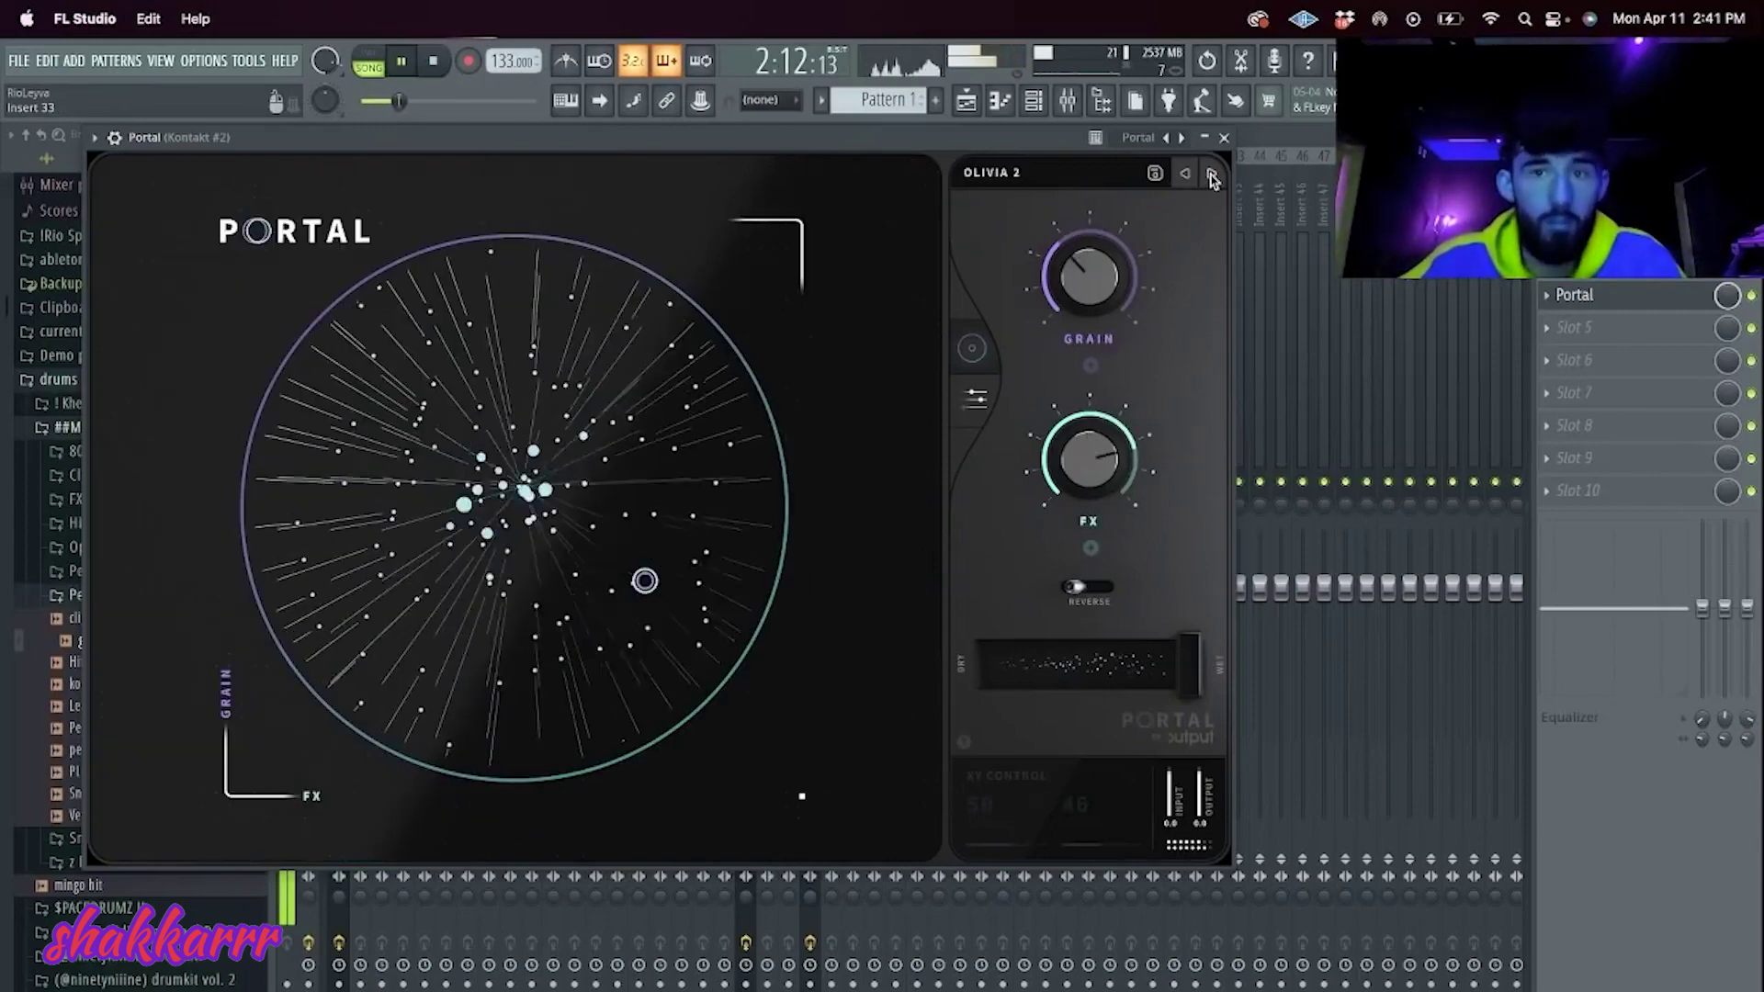
{"action": "left_click", "coordinate": [1212, 174]}
{"action": "left_click", "coordinate": [1211, 174]}
{"action": "left_click", "coordinate": [1185, 174]}
{"action": "left_click", "coordinate": [1224, 138]}
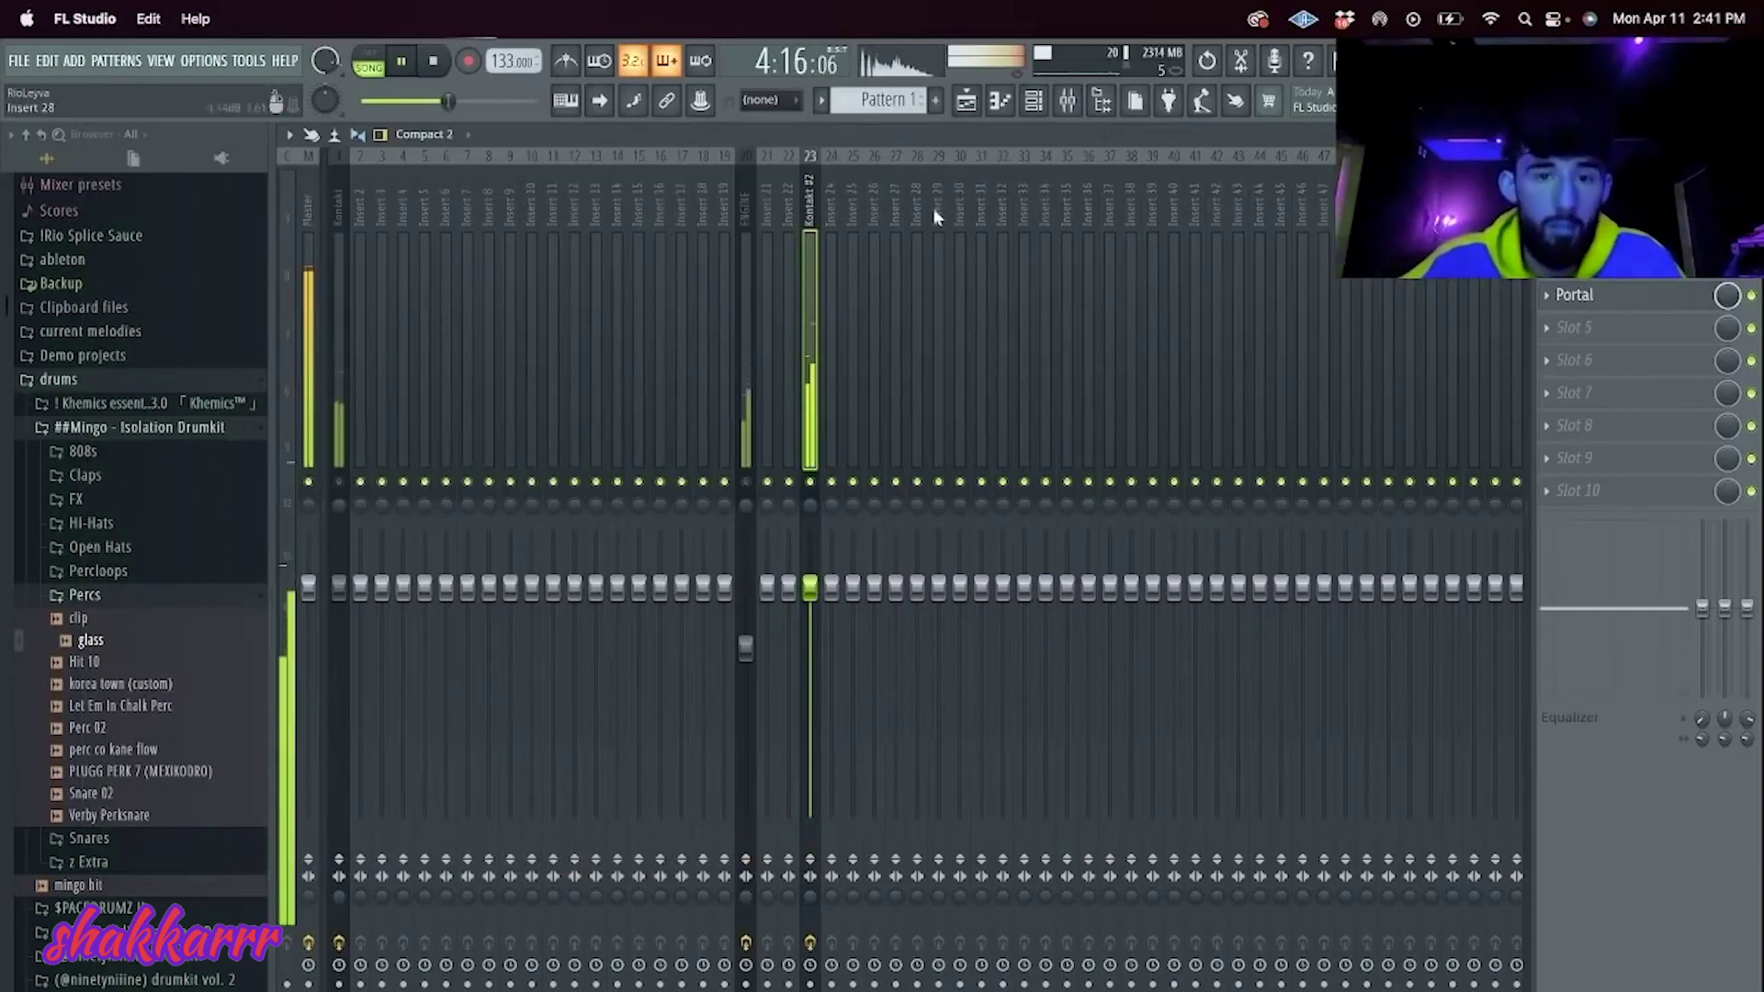
Step: Load HalfTime into slot 5 of the Kontakt #2 mixer insert
{"action": "left_click", "coordinate": [1033, 99]}
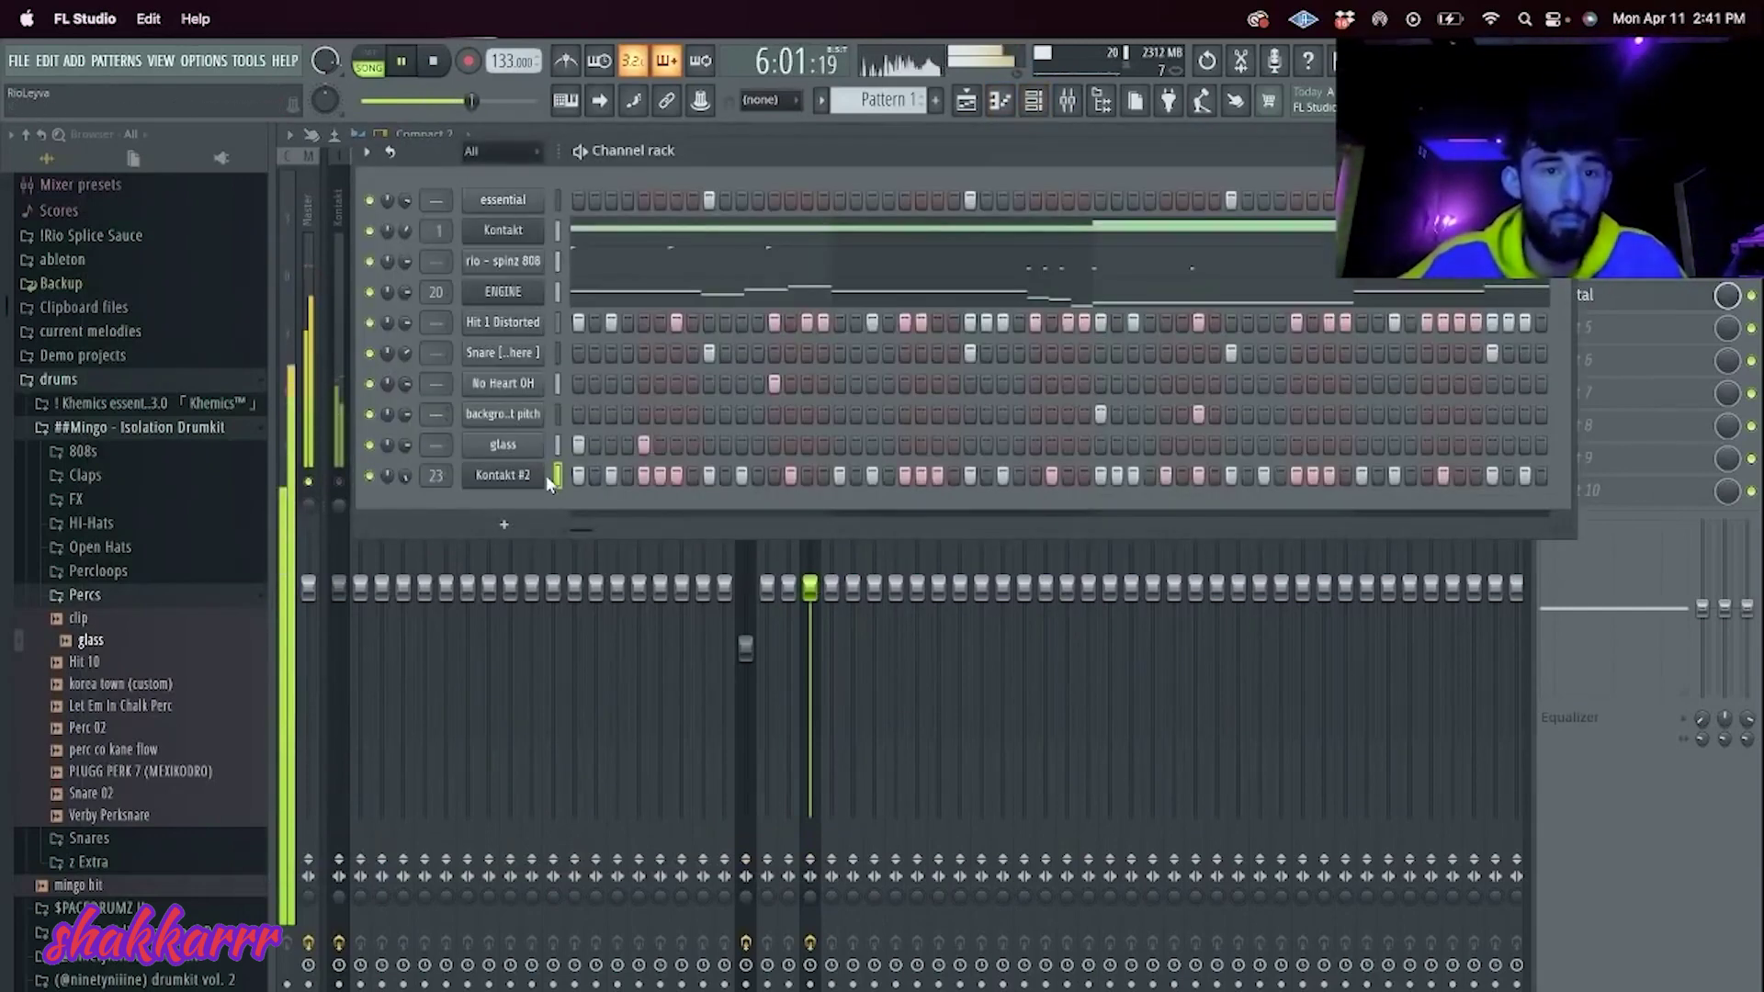
{"action": "left_click", "coordinate": [619, 654]}
{"action": "left_click", "coordinate": [1573, 327]}
{"action": "mouse_move", "coordinate": [1571, 353]}
{"action": "mouse_move", "coordinate": [1469, 436]}
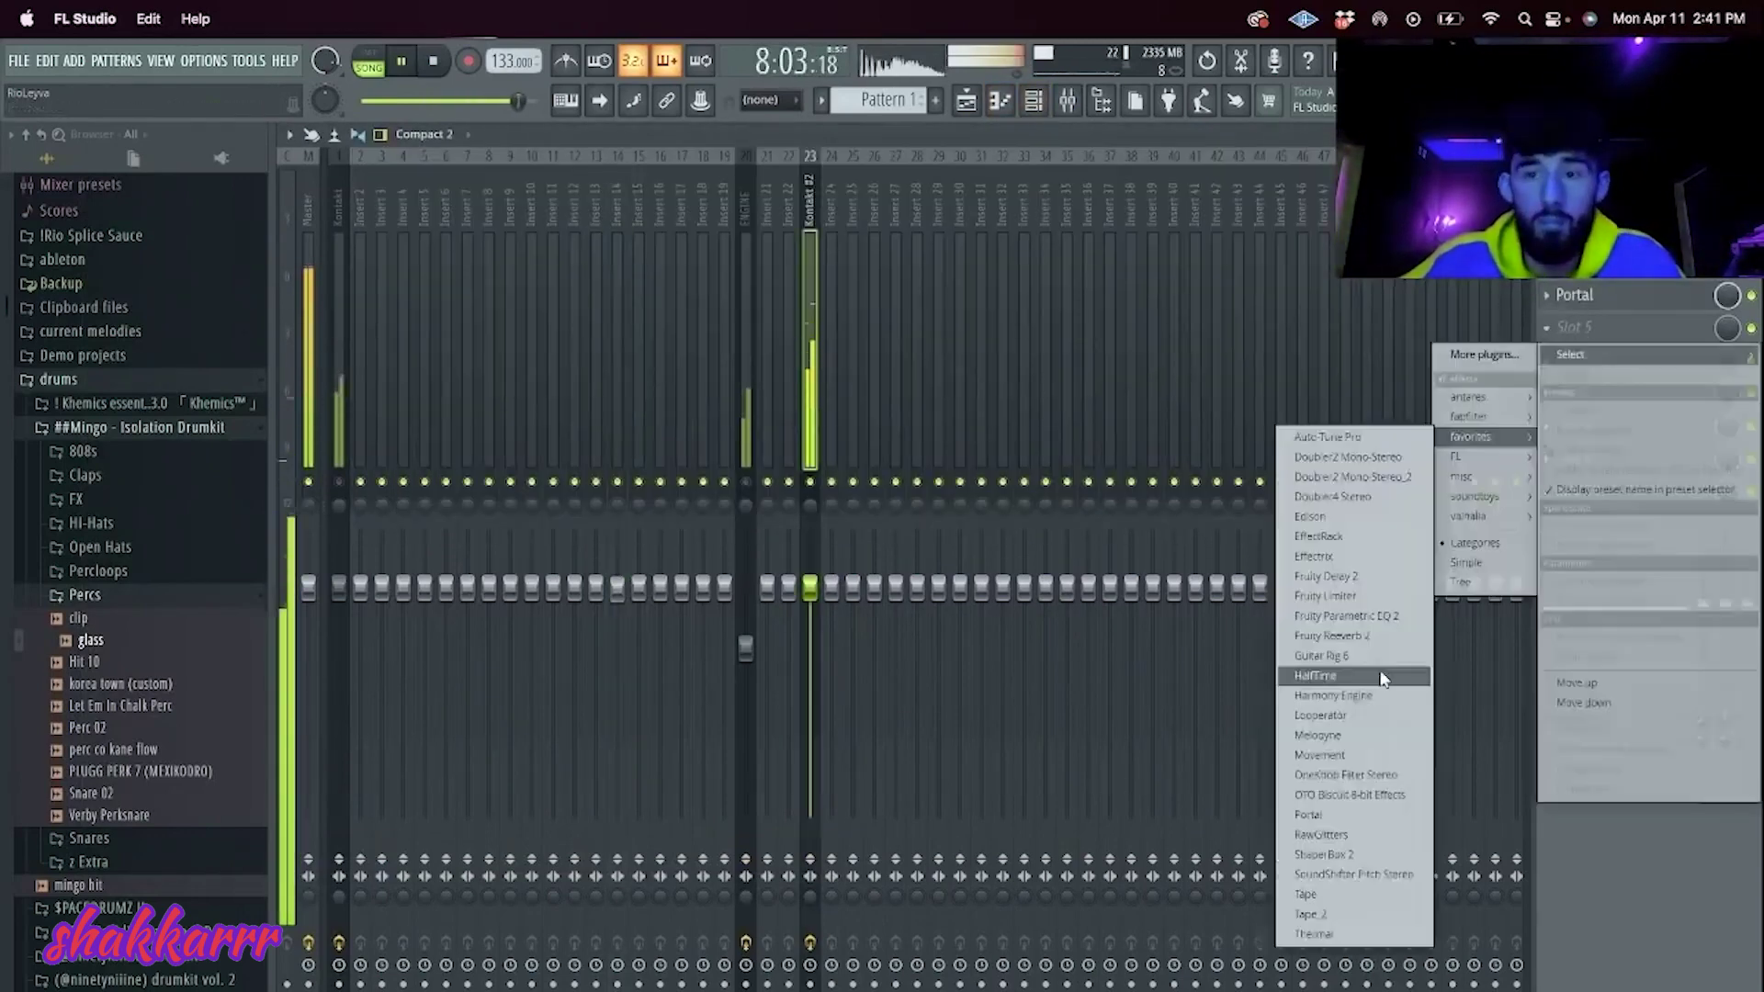
{"action": "left_click", "coordinate": [1380, 676]}
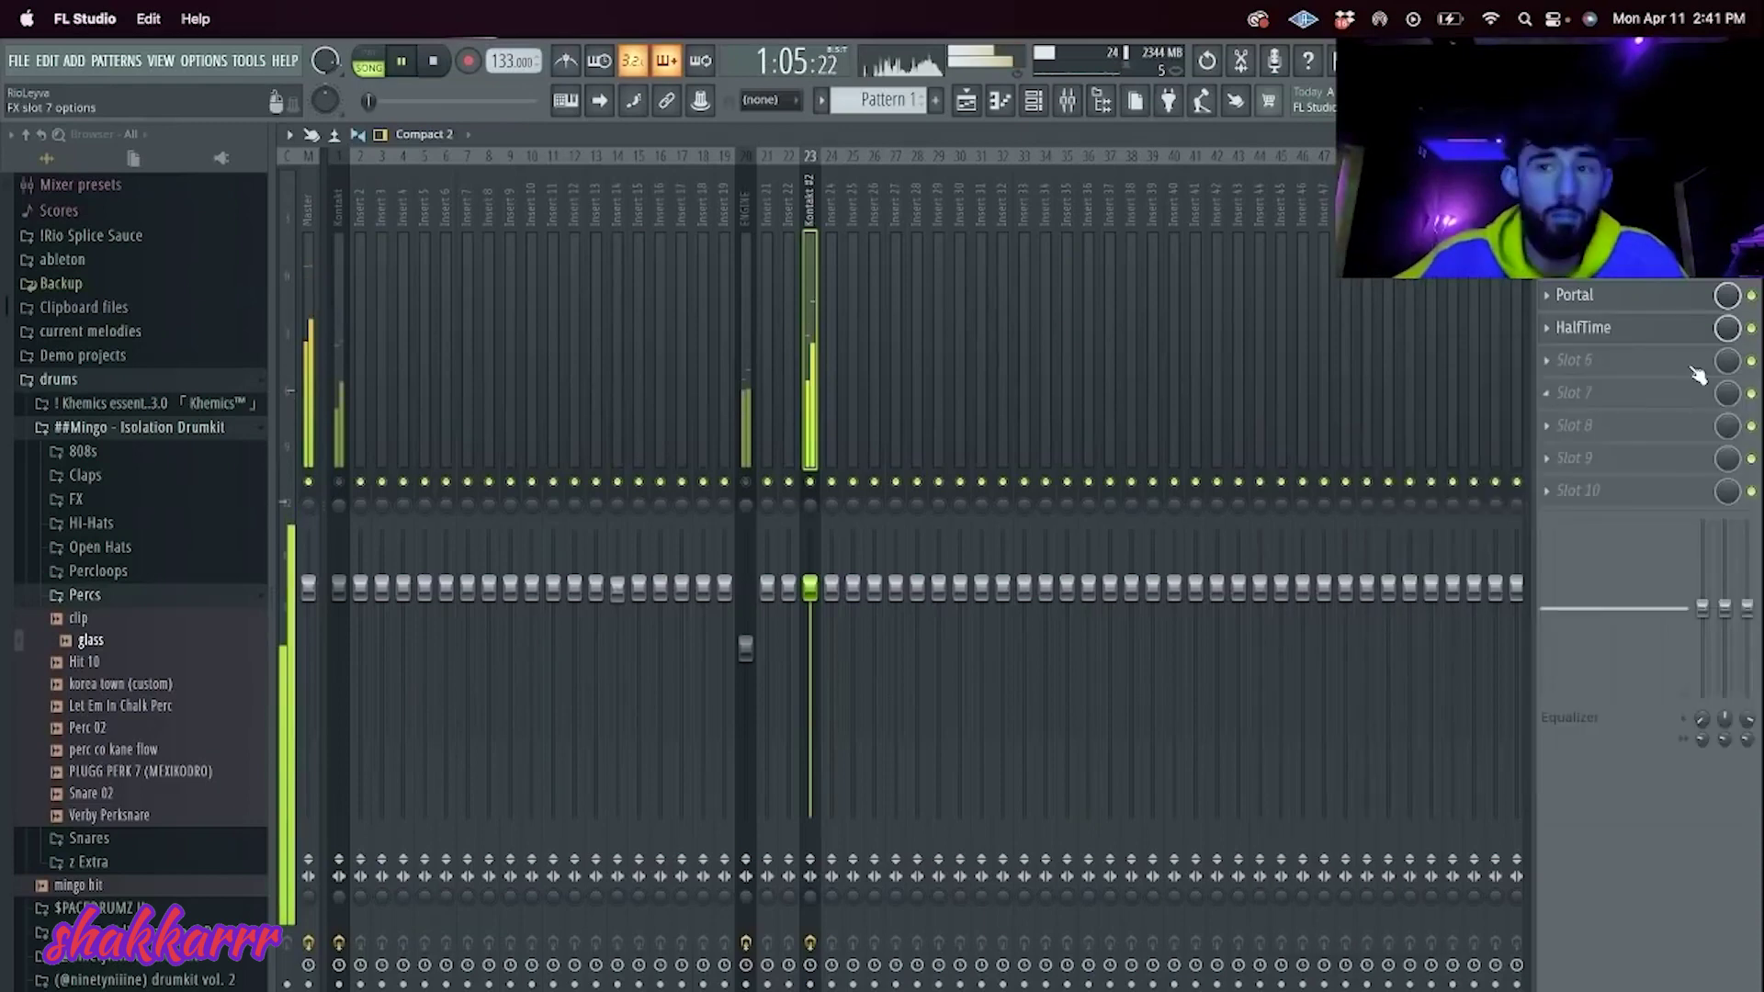
Step: Load Fruity Parametric EQ 2 into slot 6 of the Kontakt #2 mixer insert
{"action": "left_click", "coordinate": [1697, 375]}
{"action": "mouse_move", "coordinate": [1571, 387]}
{"action": "mouse_move", "coordinate": [1470, 469]}
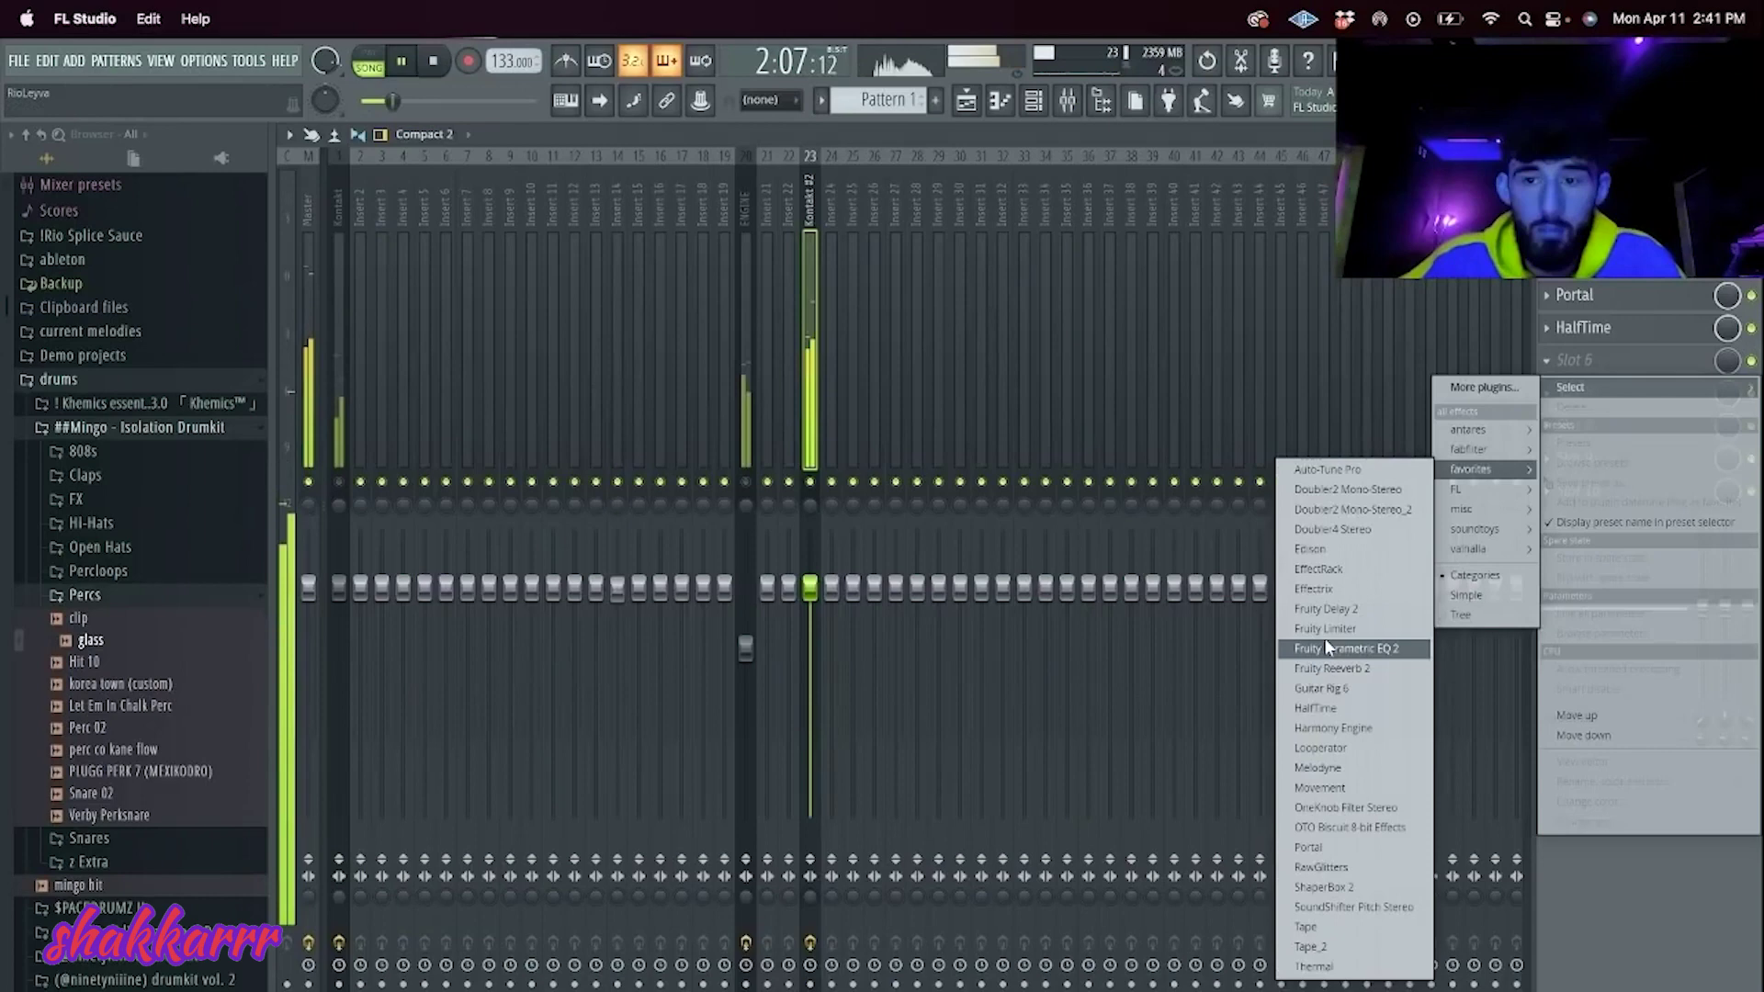
{"action": "left_click", "coordinate": [1327, 648]}
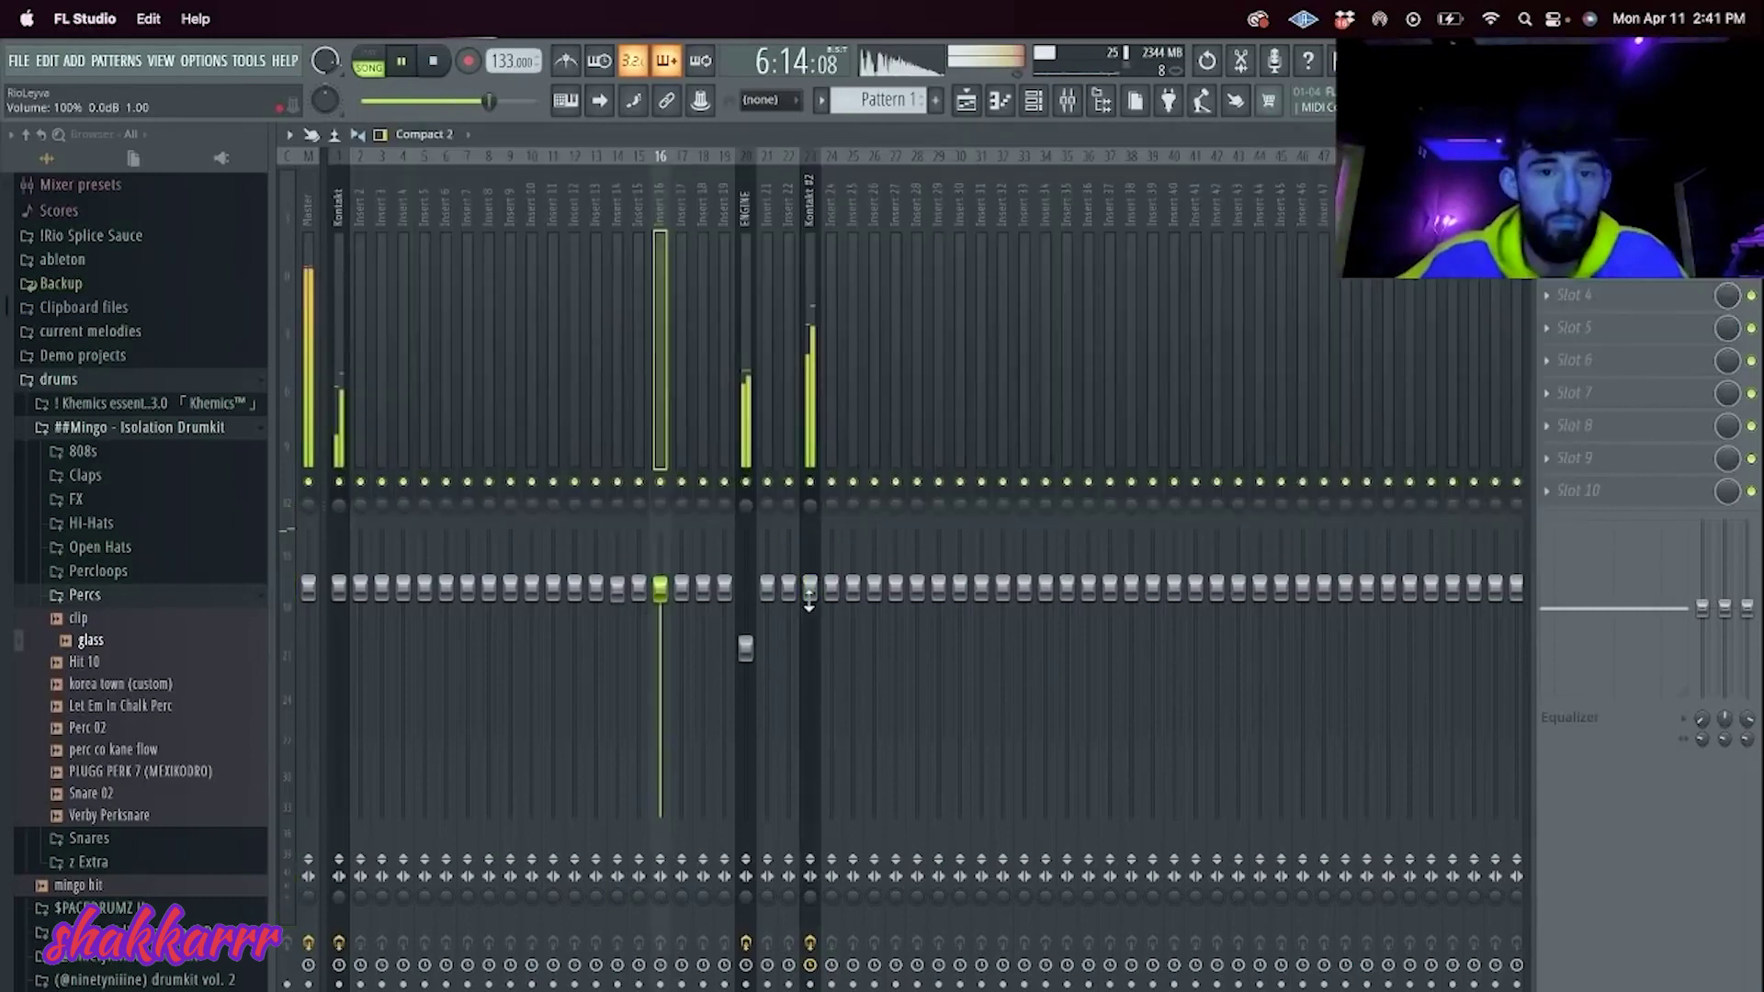
Step: Lower the Kontakt #2 insert's volume and slightly raise the volume of the first Kontakt insert
{"action": "left_click_drag", "start_coordinate": [809, 599], "coordinate": [810, 644]}
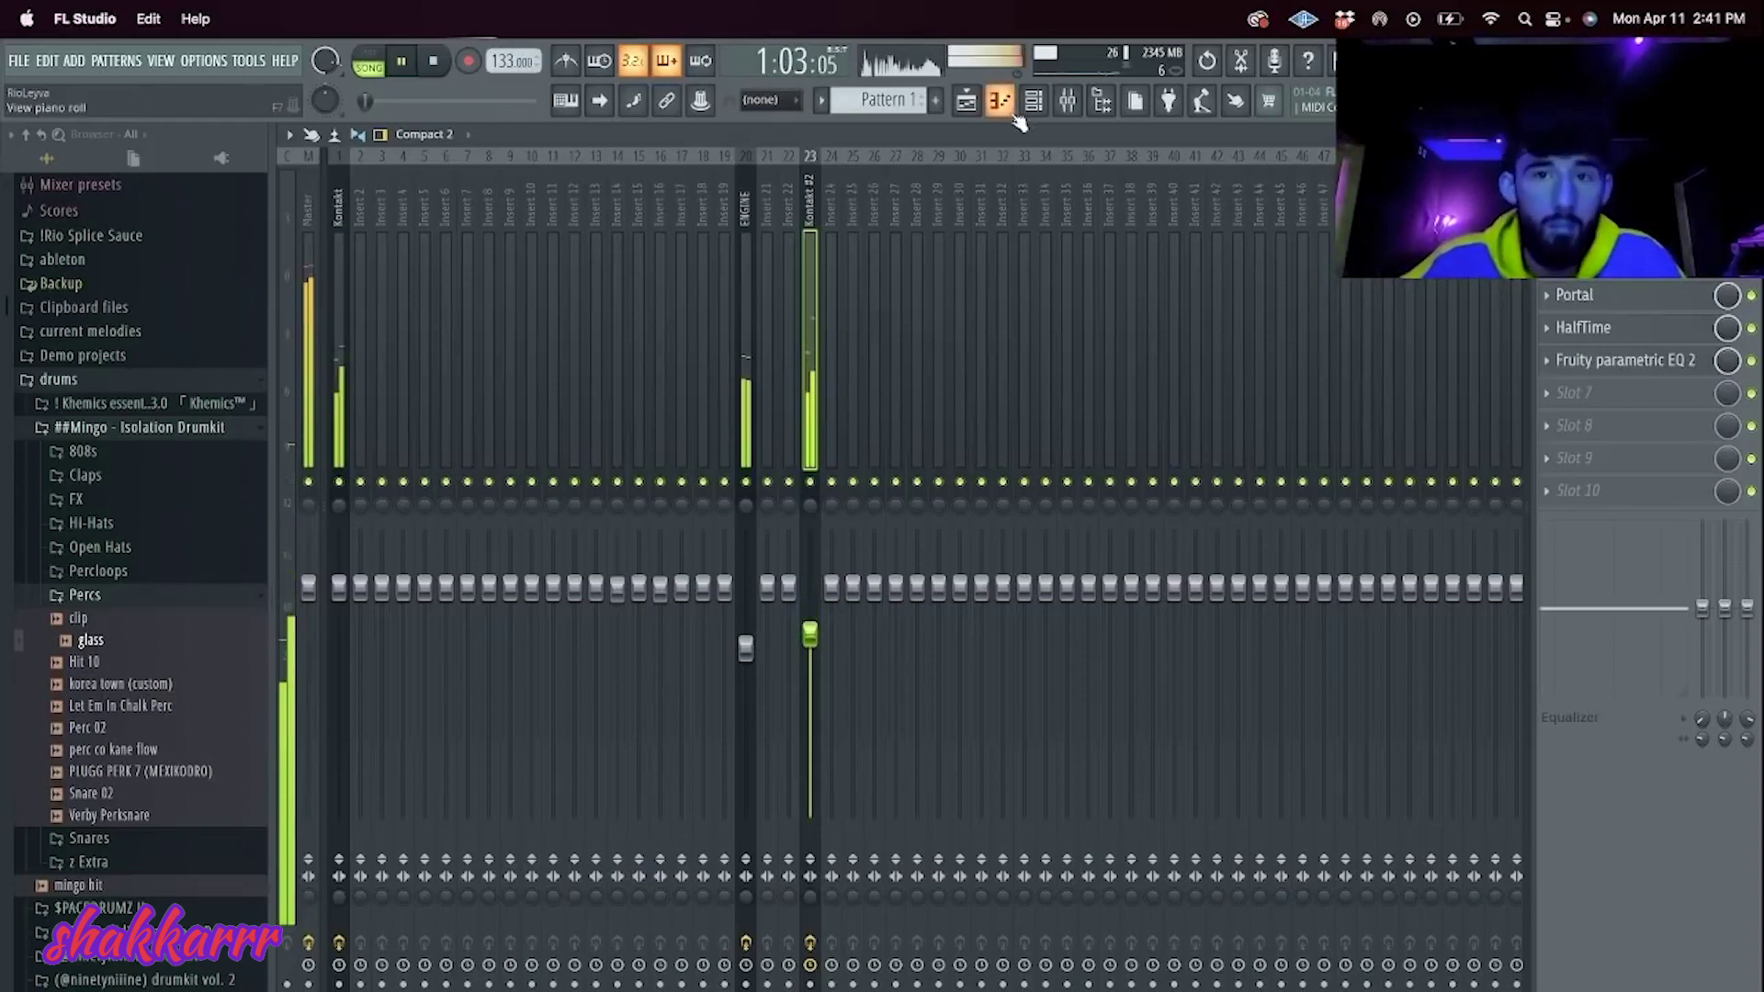
{"action": "left_click_drag", "start_coordinate": [339, 588], "coordinate": [339, 563]}
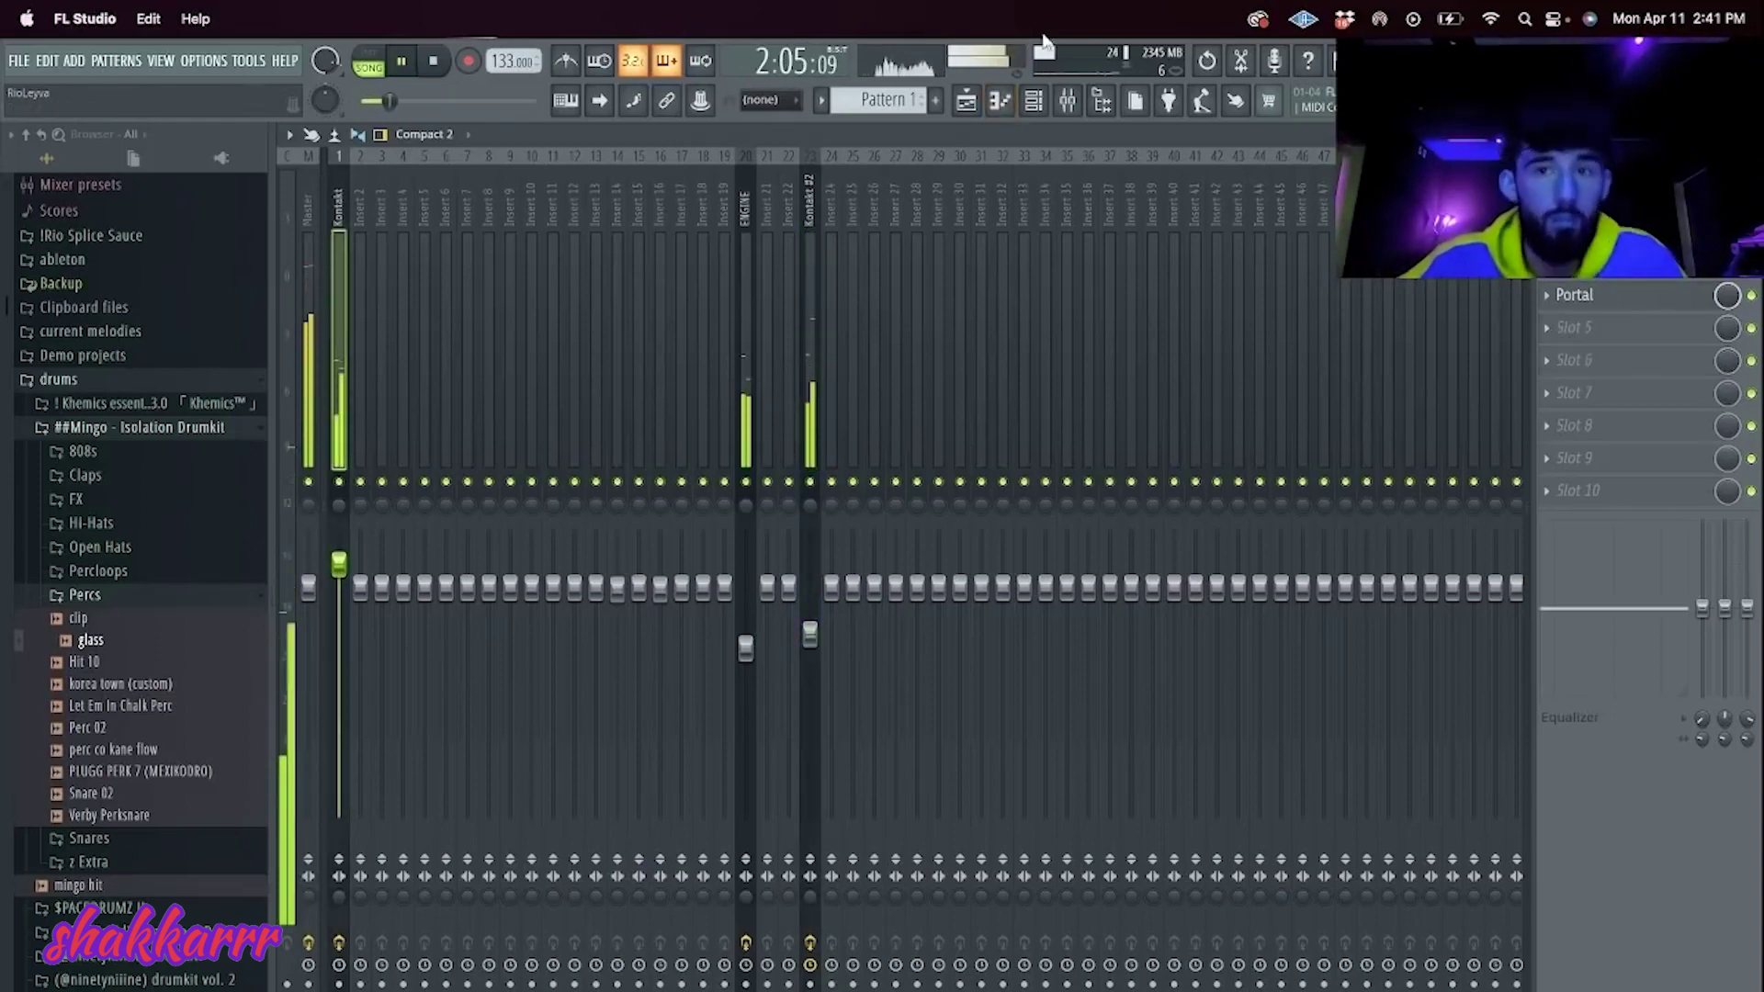
Step: Add a second ENGINE instrument channel to the pattern
{"action": "left_click", "coordinate": [1034, 99]}
{"action": "left_click", "coordinate": [471, 524]}
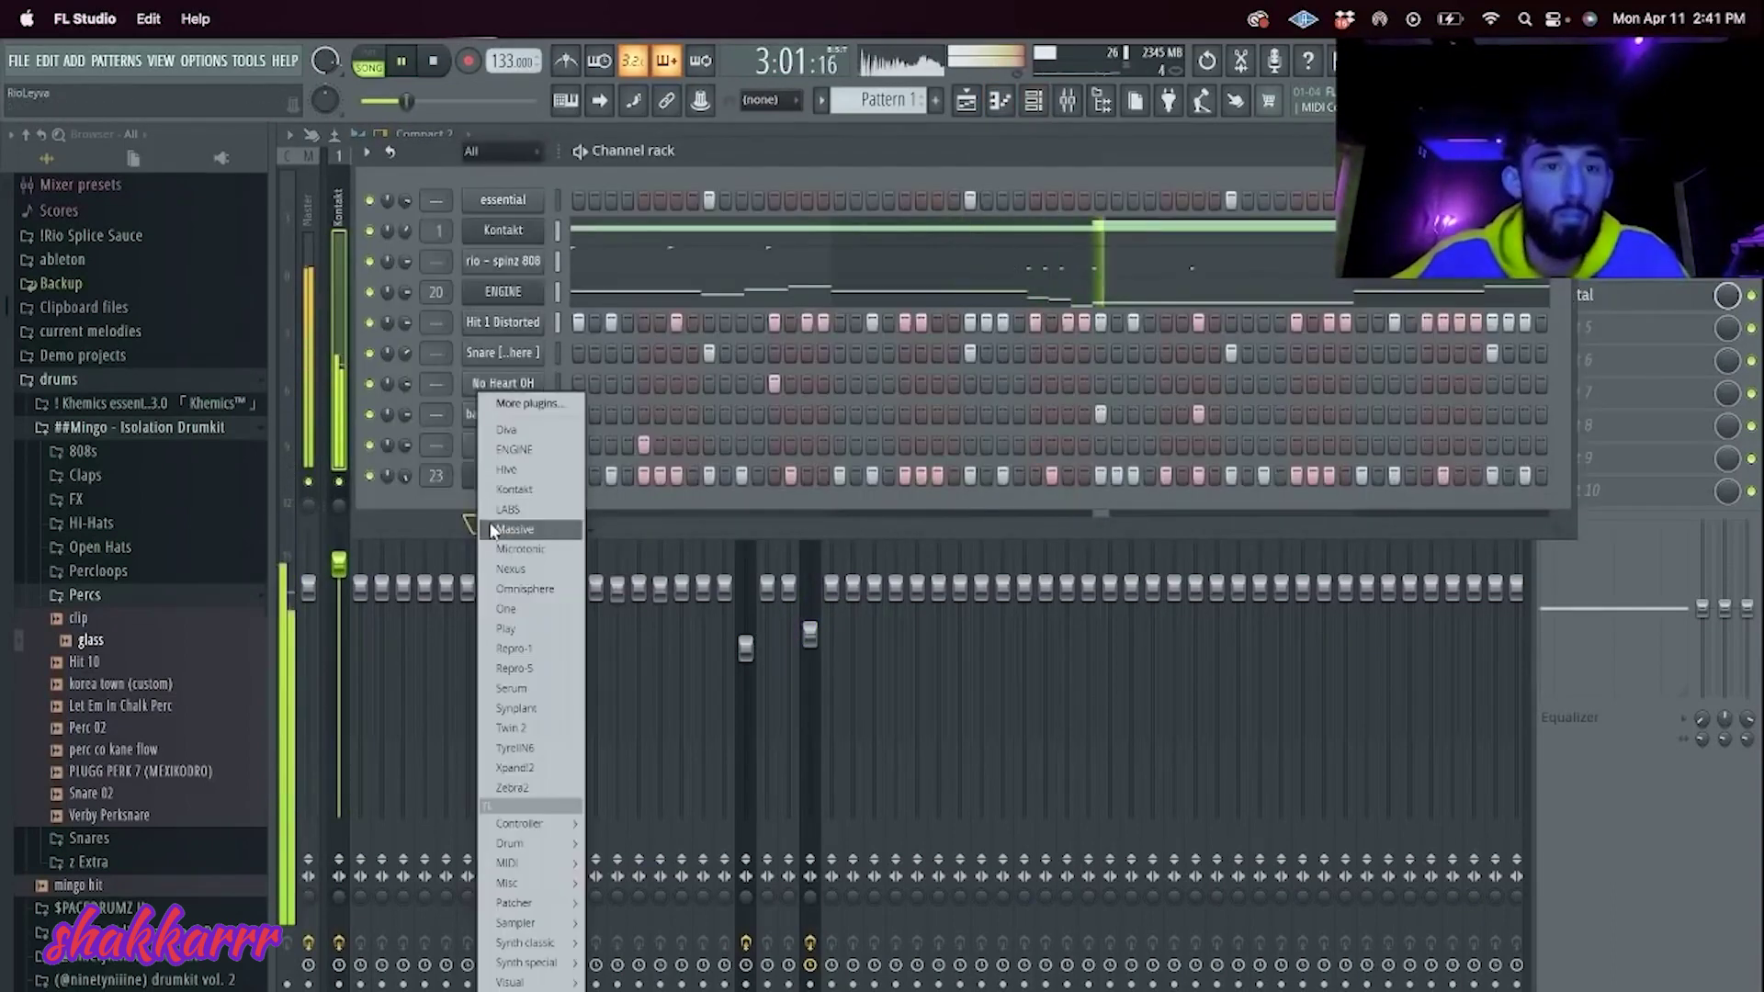
{"action": "left_click", "coordinate": [543, 459]}
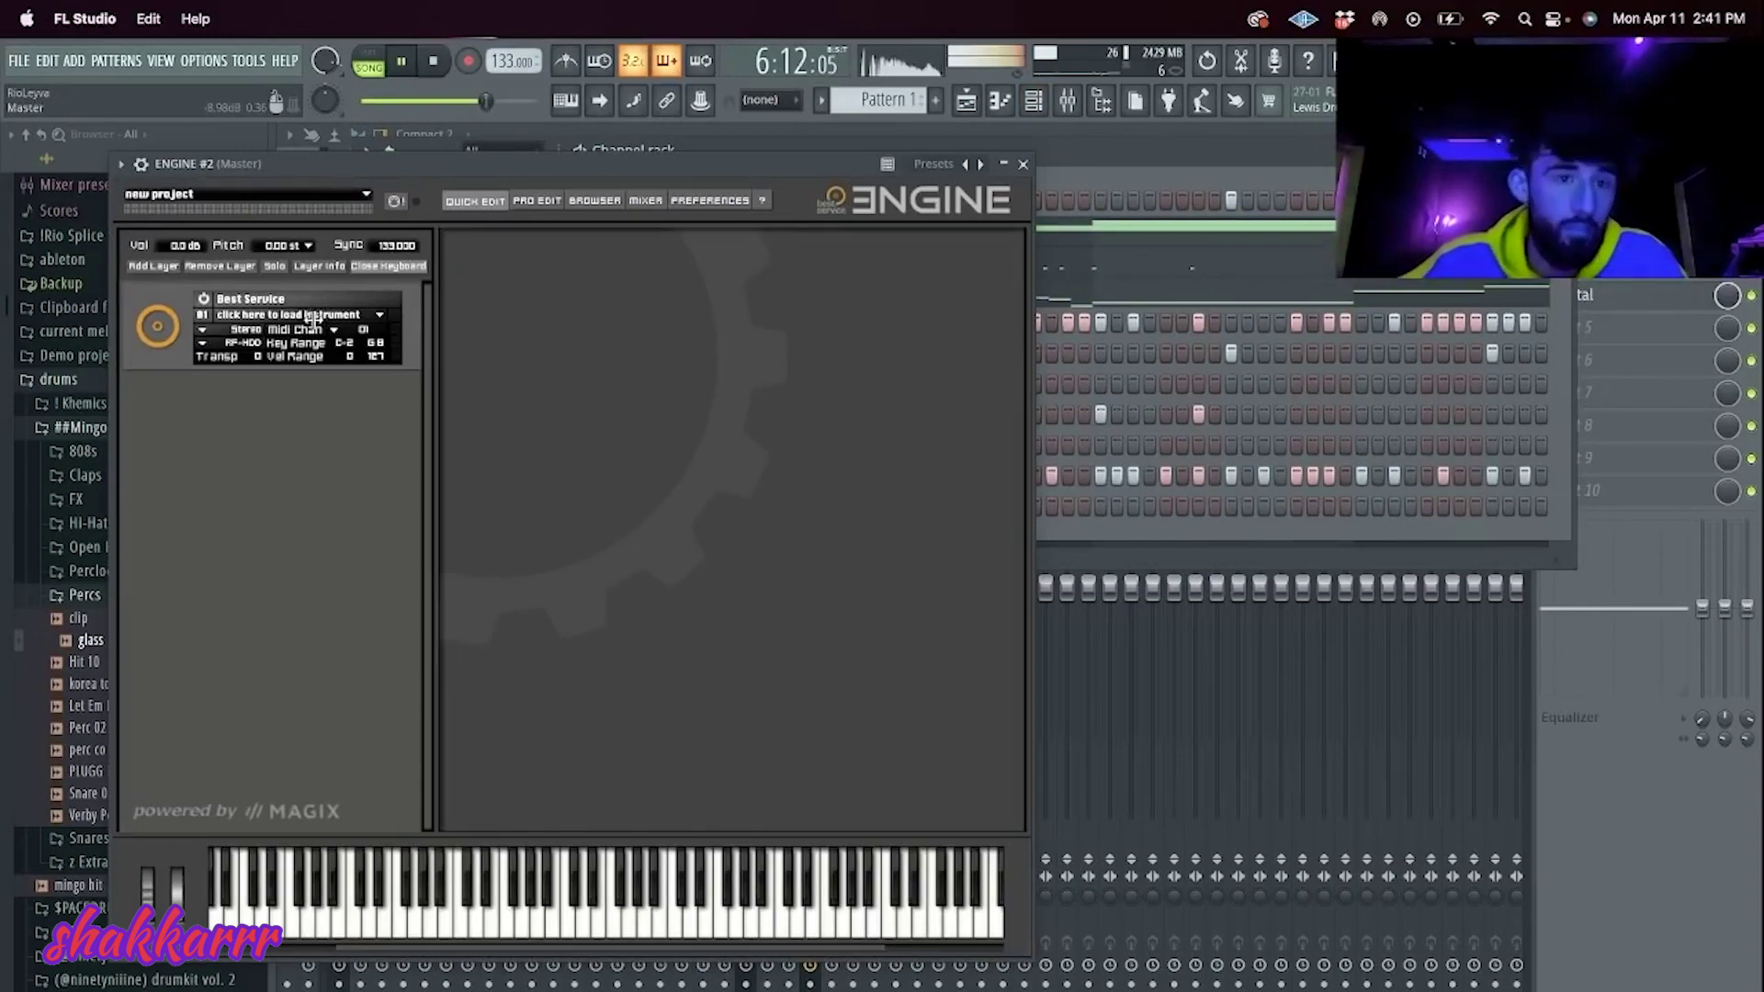
{"action": "left_click", "coordinate": [314, 317]}
{"action": "left_click", "coordinate": [707, 338]}
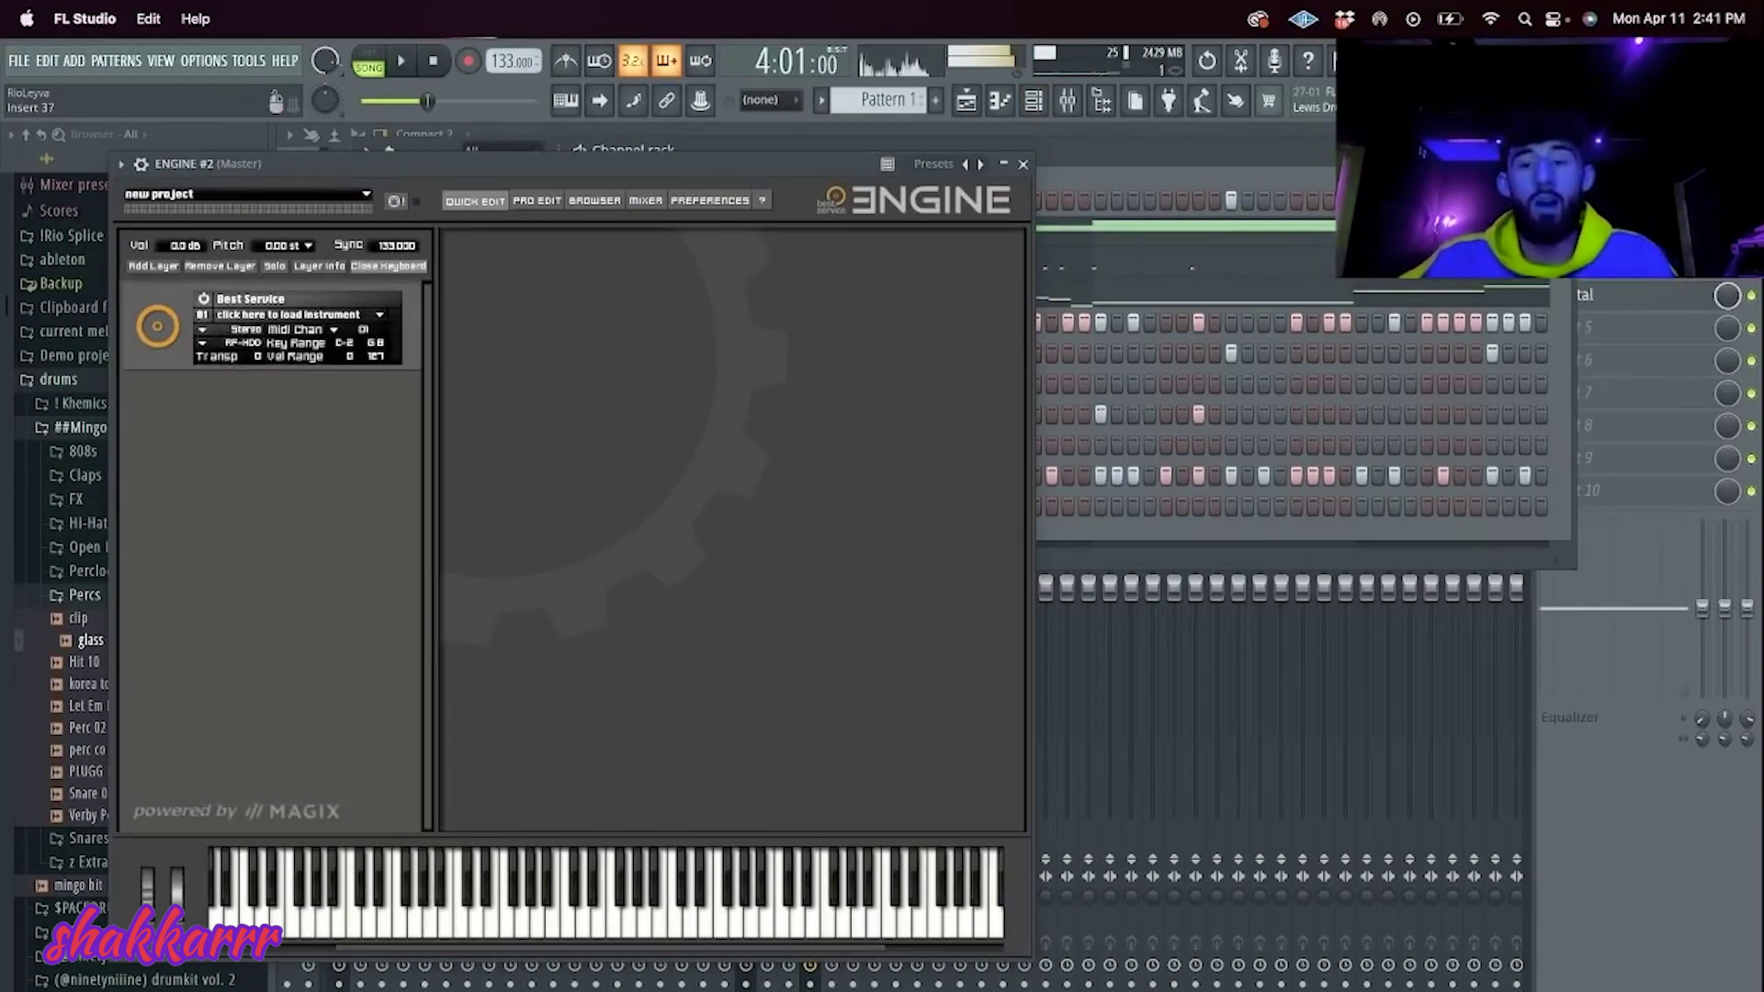
Step: Switch to Streamlabs Desktop, dismiss the emoji picker and read the stream chat
{"action": "key", "text": "super+Tab"}
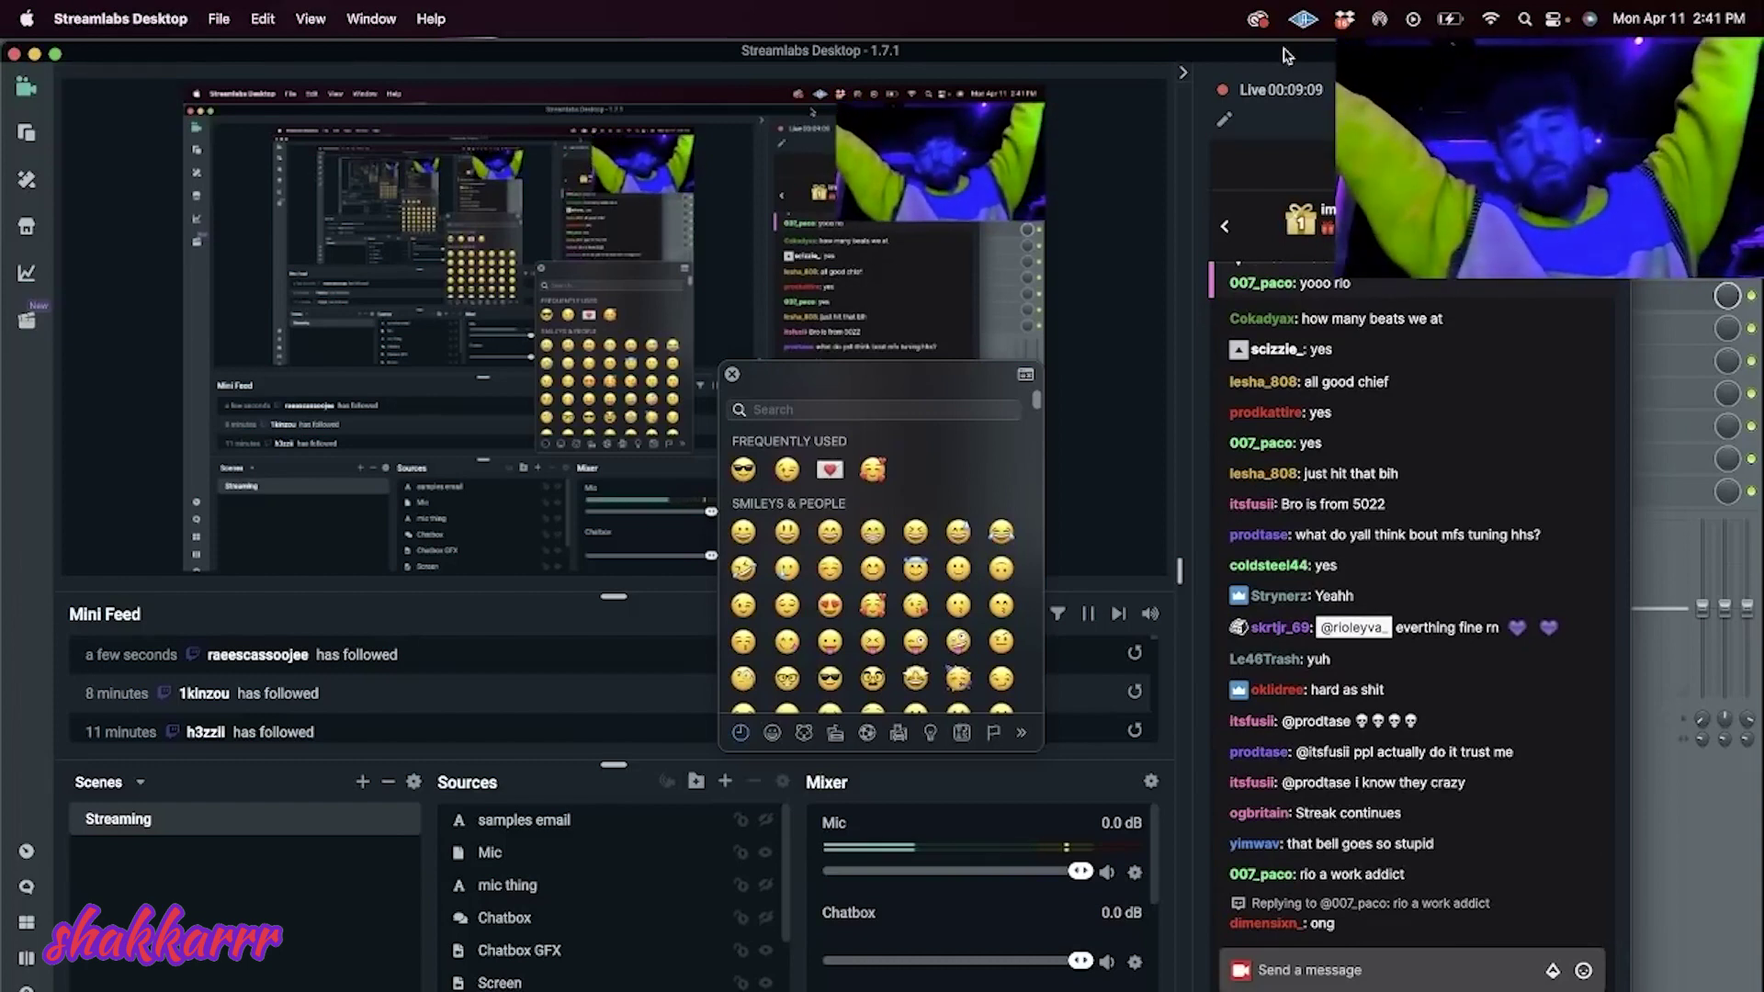
{"action": "left_click", "coordinate": [731, 374]}
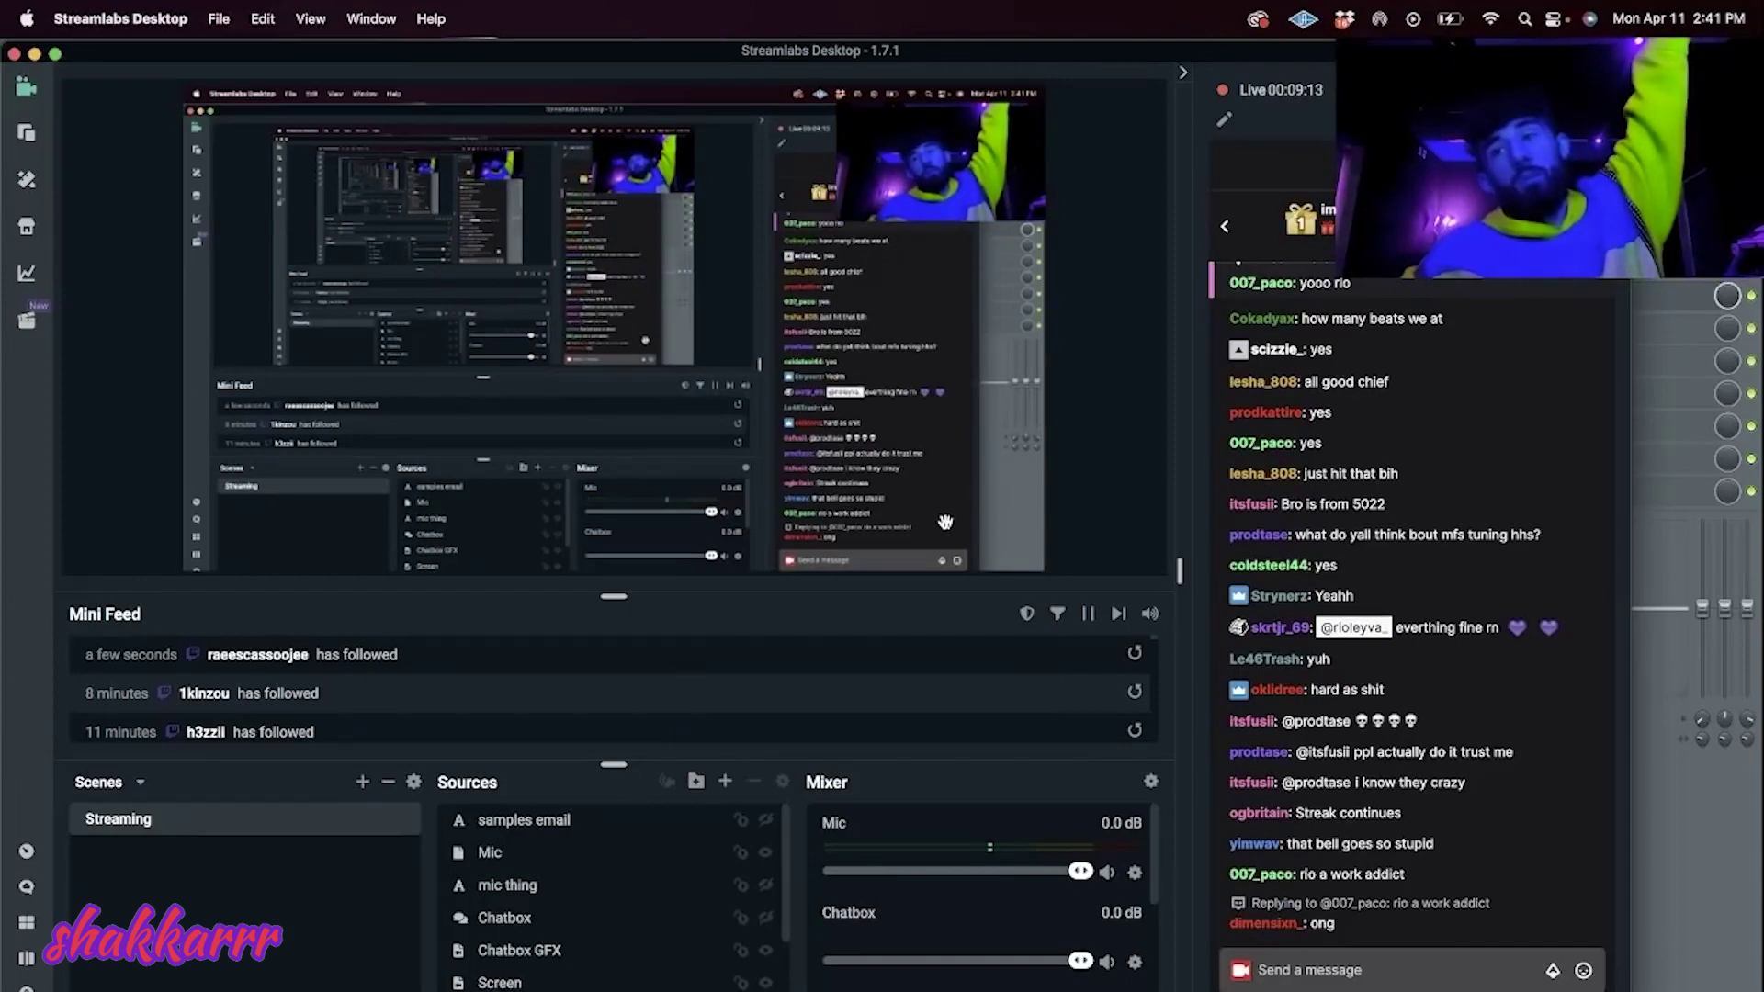
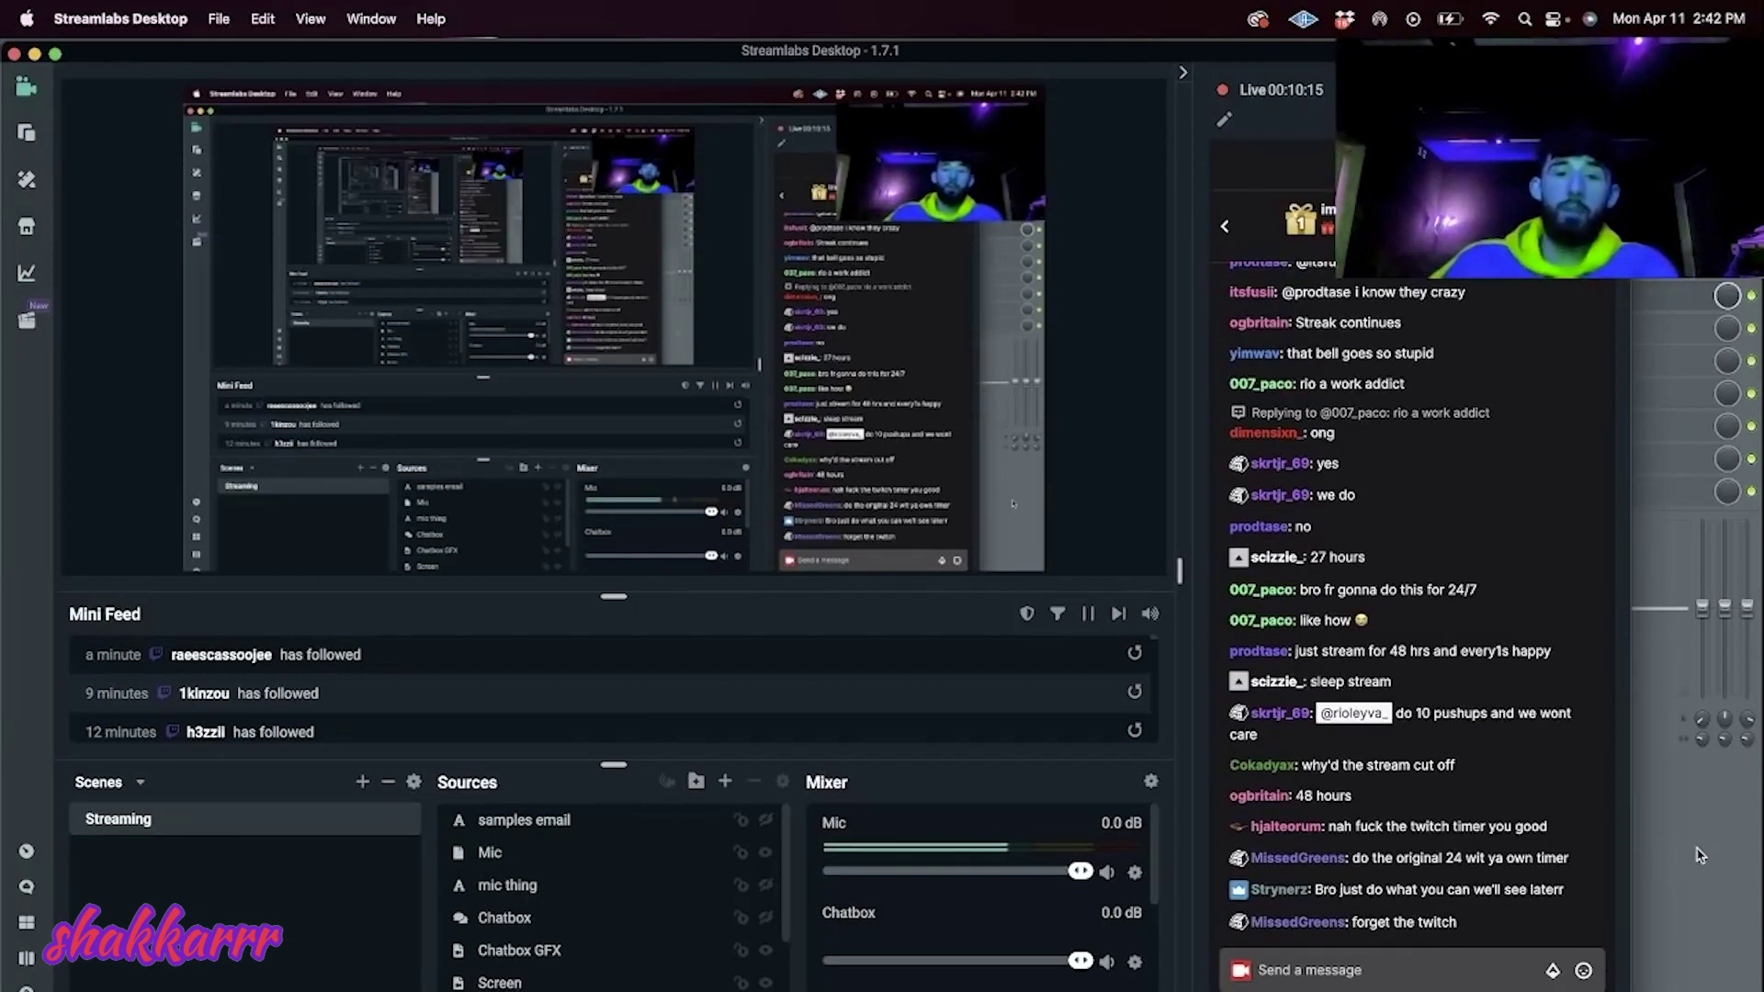
{"action": "left_click", "coordinate": [1743, 13]}
{"action": "left_click", "coordinate": [1724, 12]}
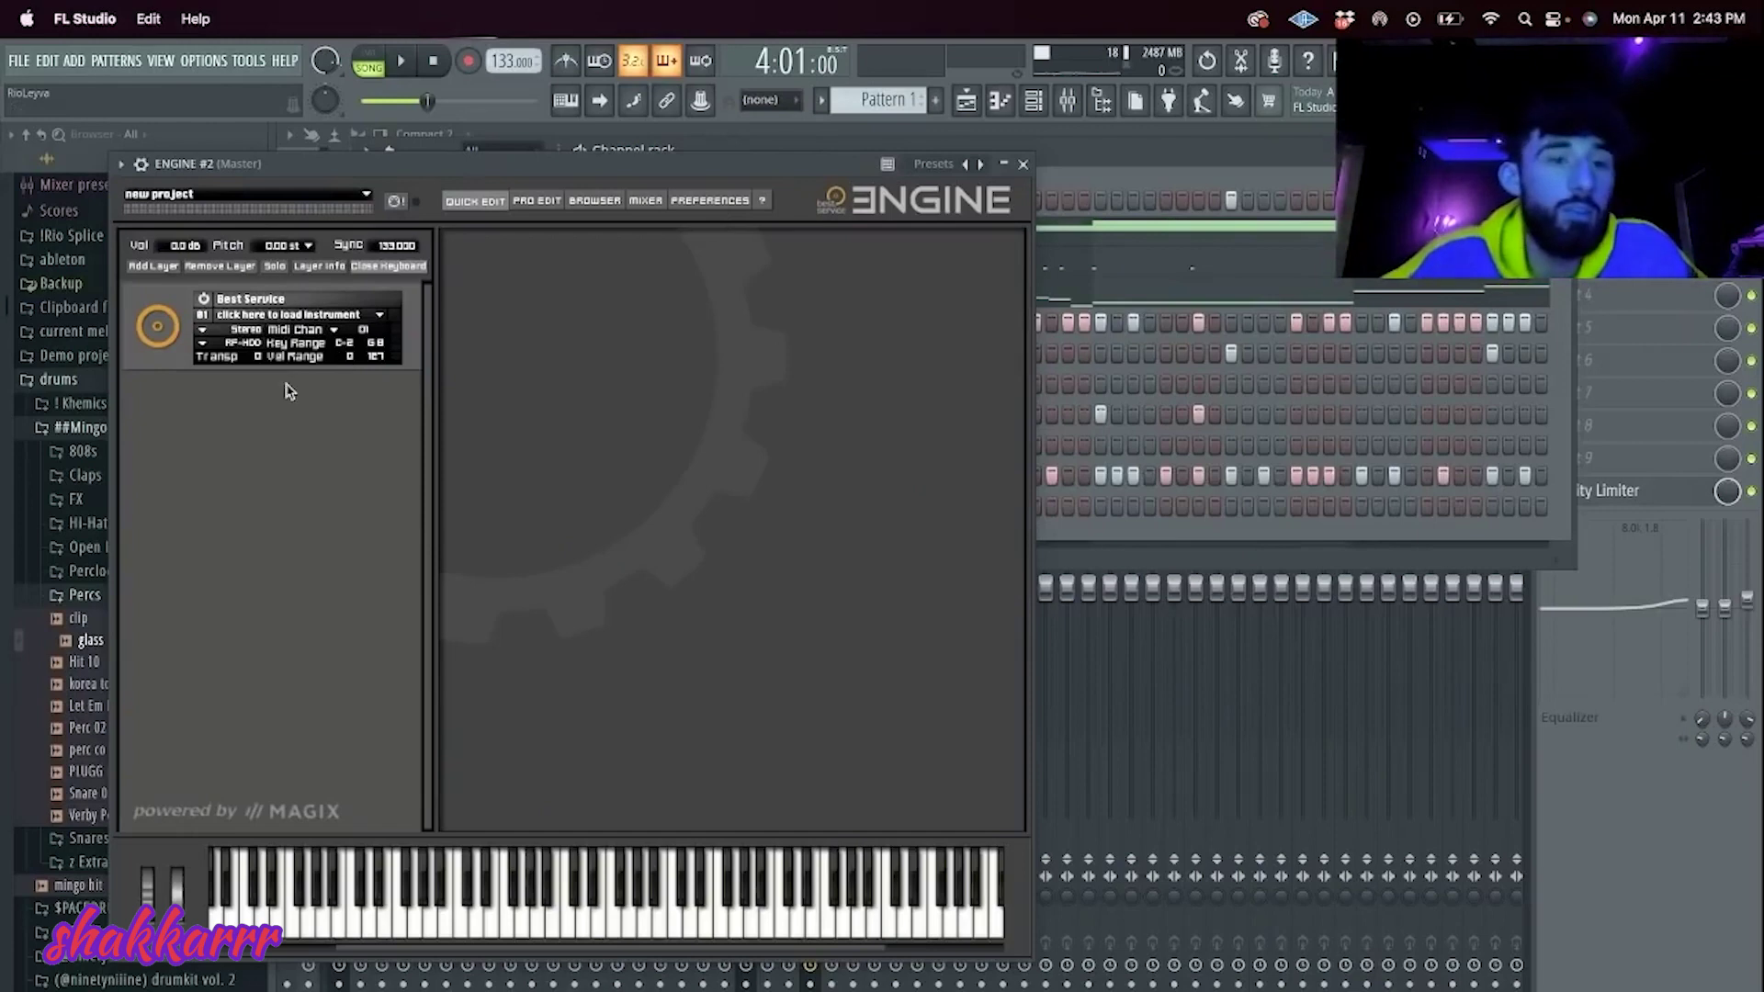
Step: In FL Studio, load Forest Kingdom 3's Raj Nplaim Flute into the new ENGINE, replace it with the Tarka, and close the instrument window
{"action": "left_click", "coordinate": [311, 318]}
{"action": "mouse_move", "coordinate": [384, 586]}
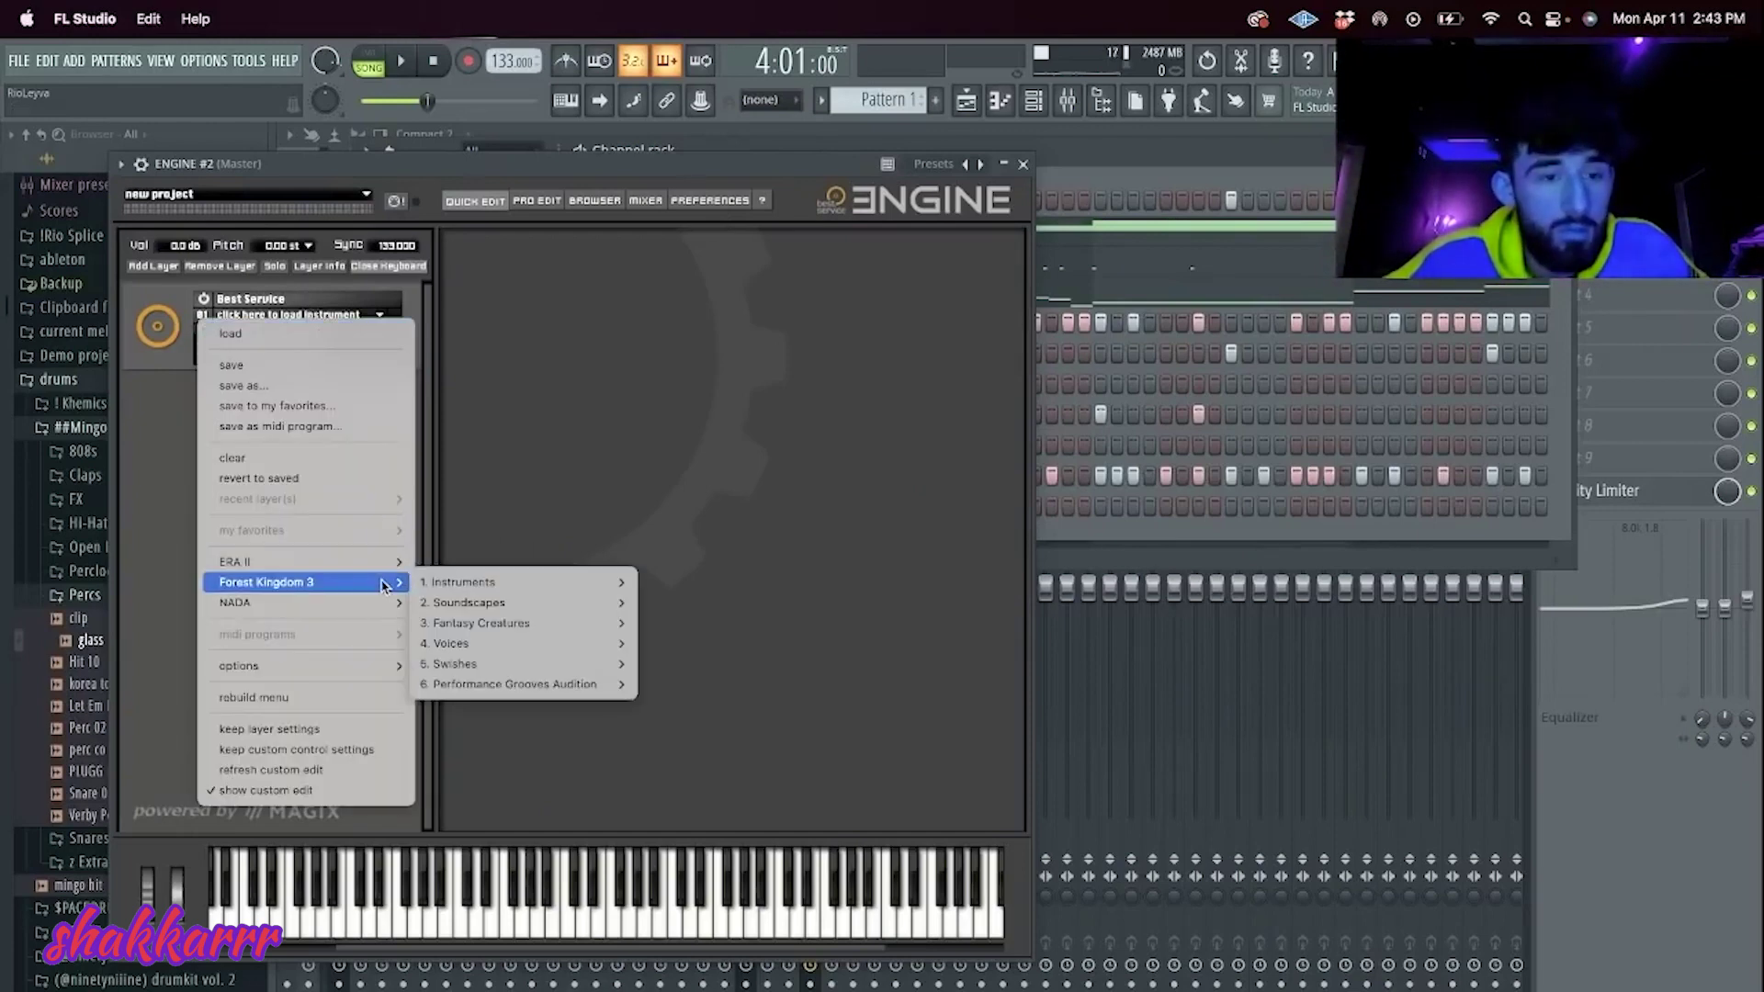
{"action": "mouse_move", "coordinate": [593, 629]}
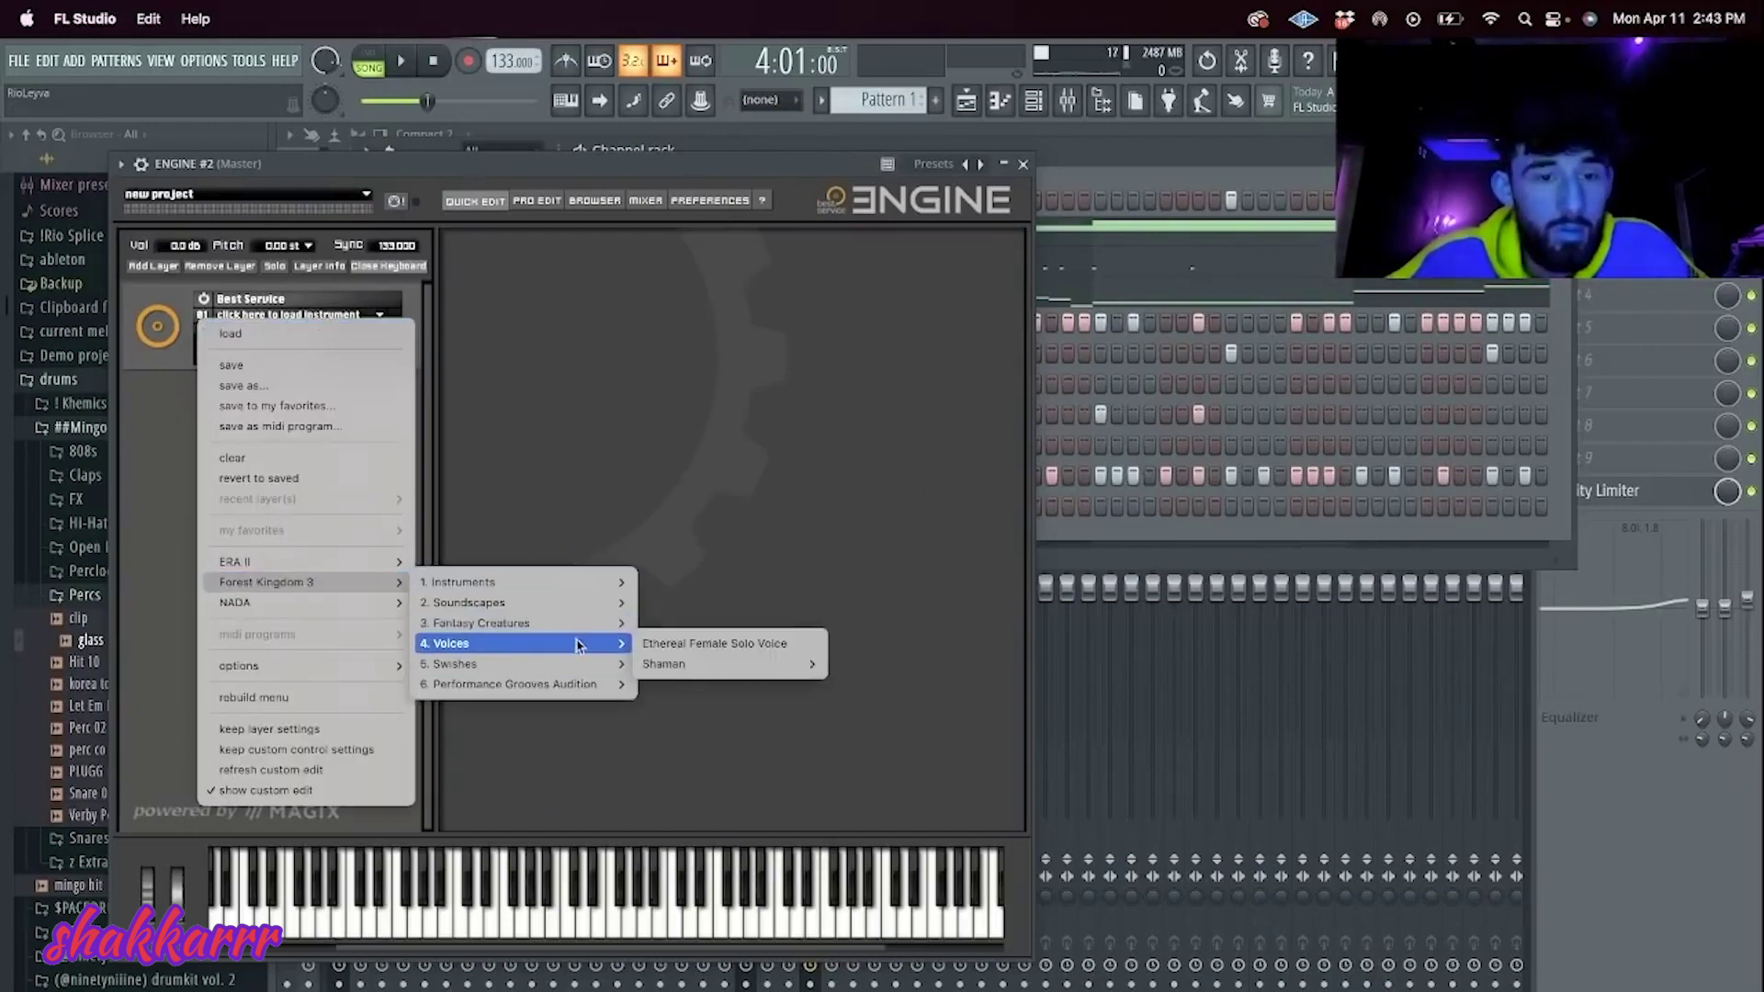
{"action": "mouse_move", "coordinate": [607, 583]}
{"action": "mouse_move", "coordinate": [725, 631]}
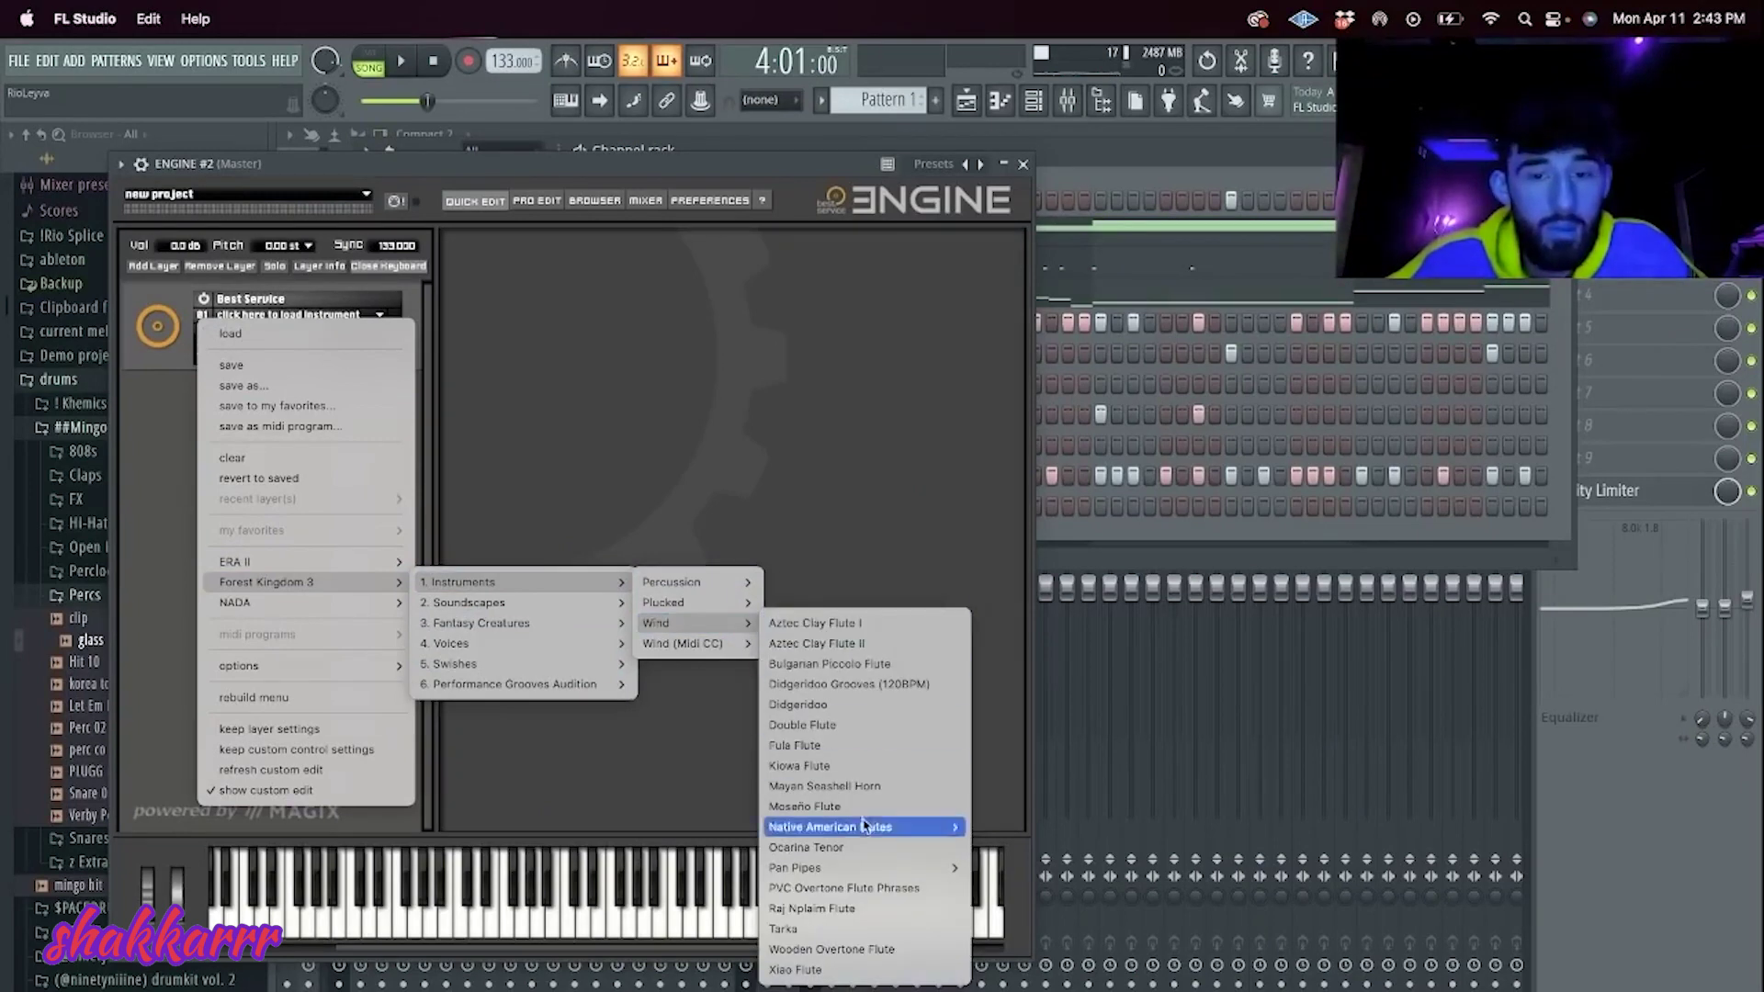
{"action": "left_click", "coordinate": [876, 909]}
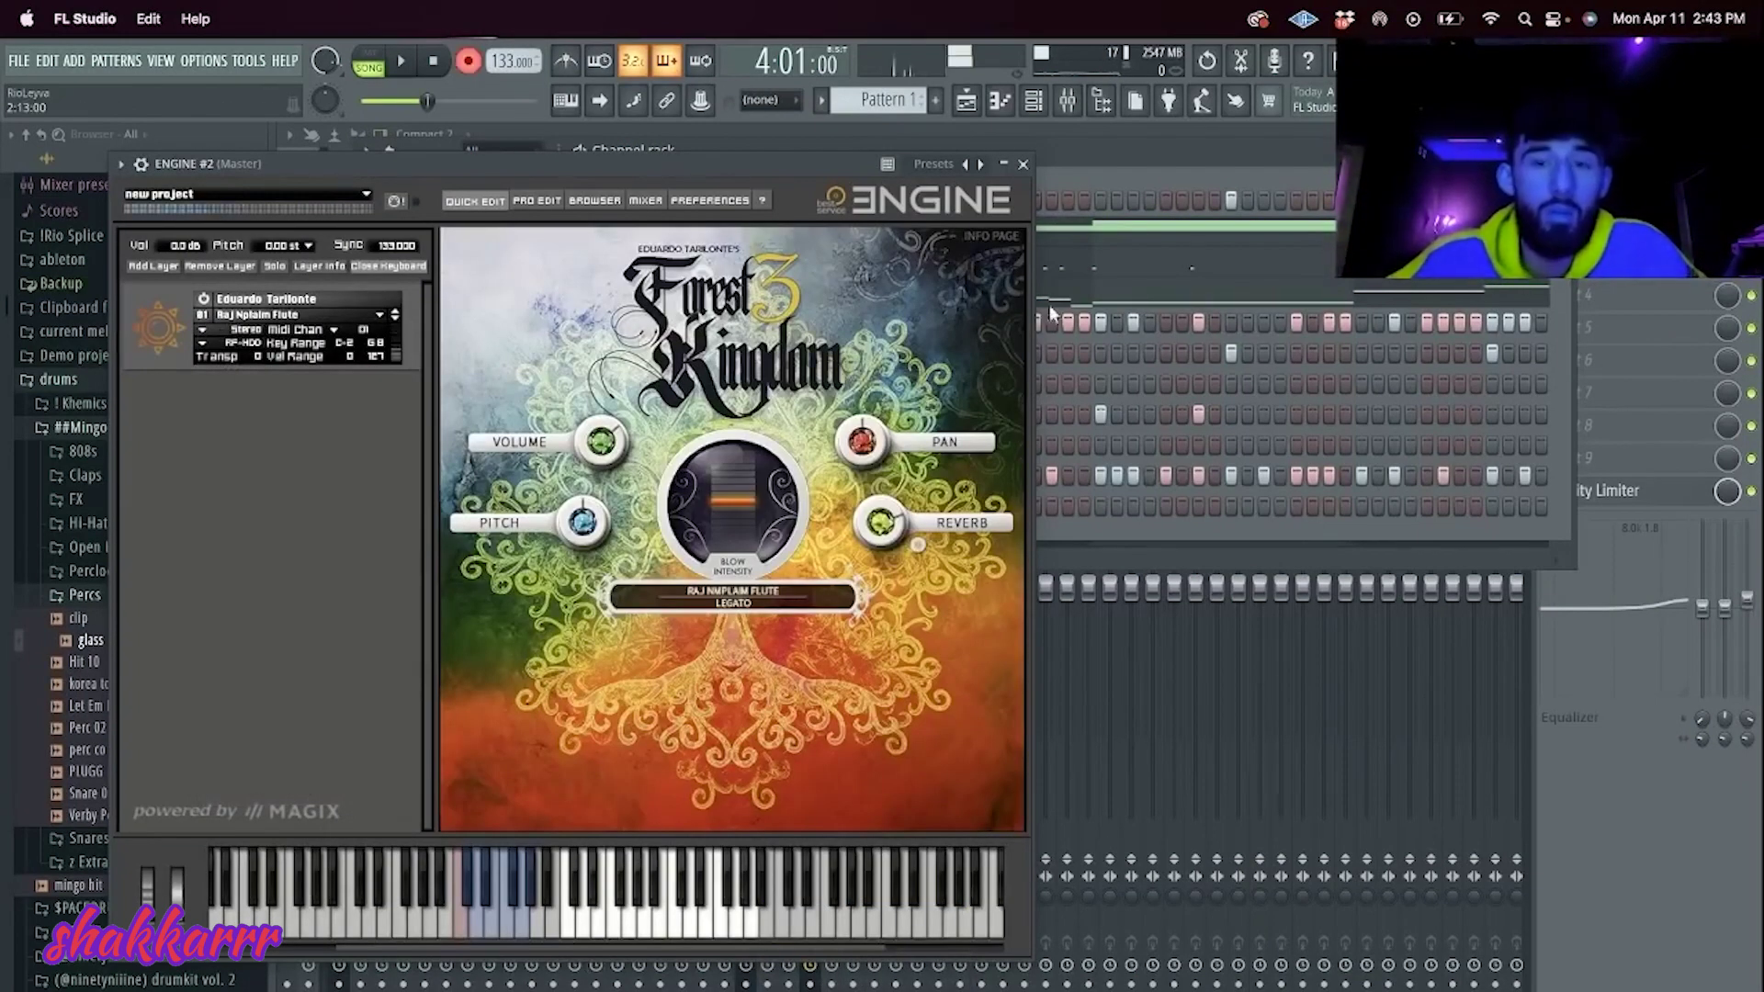
{"action": "left_click", "coordinate": [394, 318]}
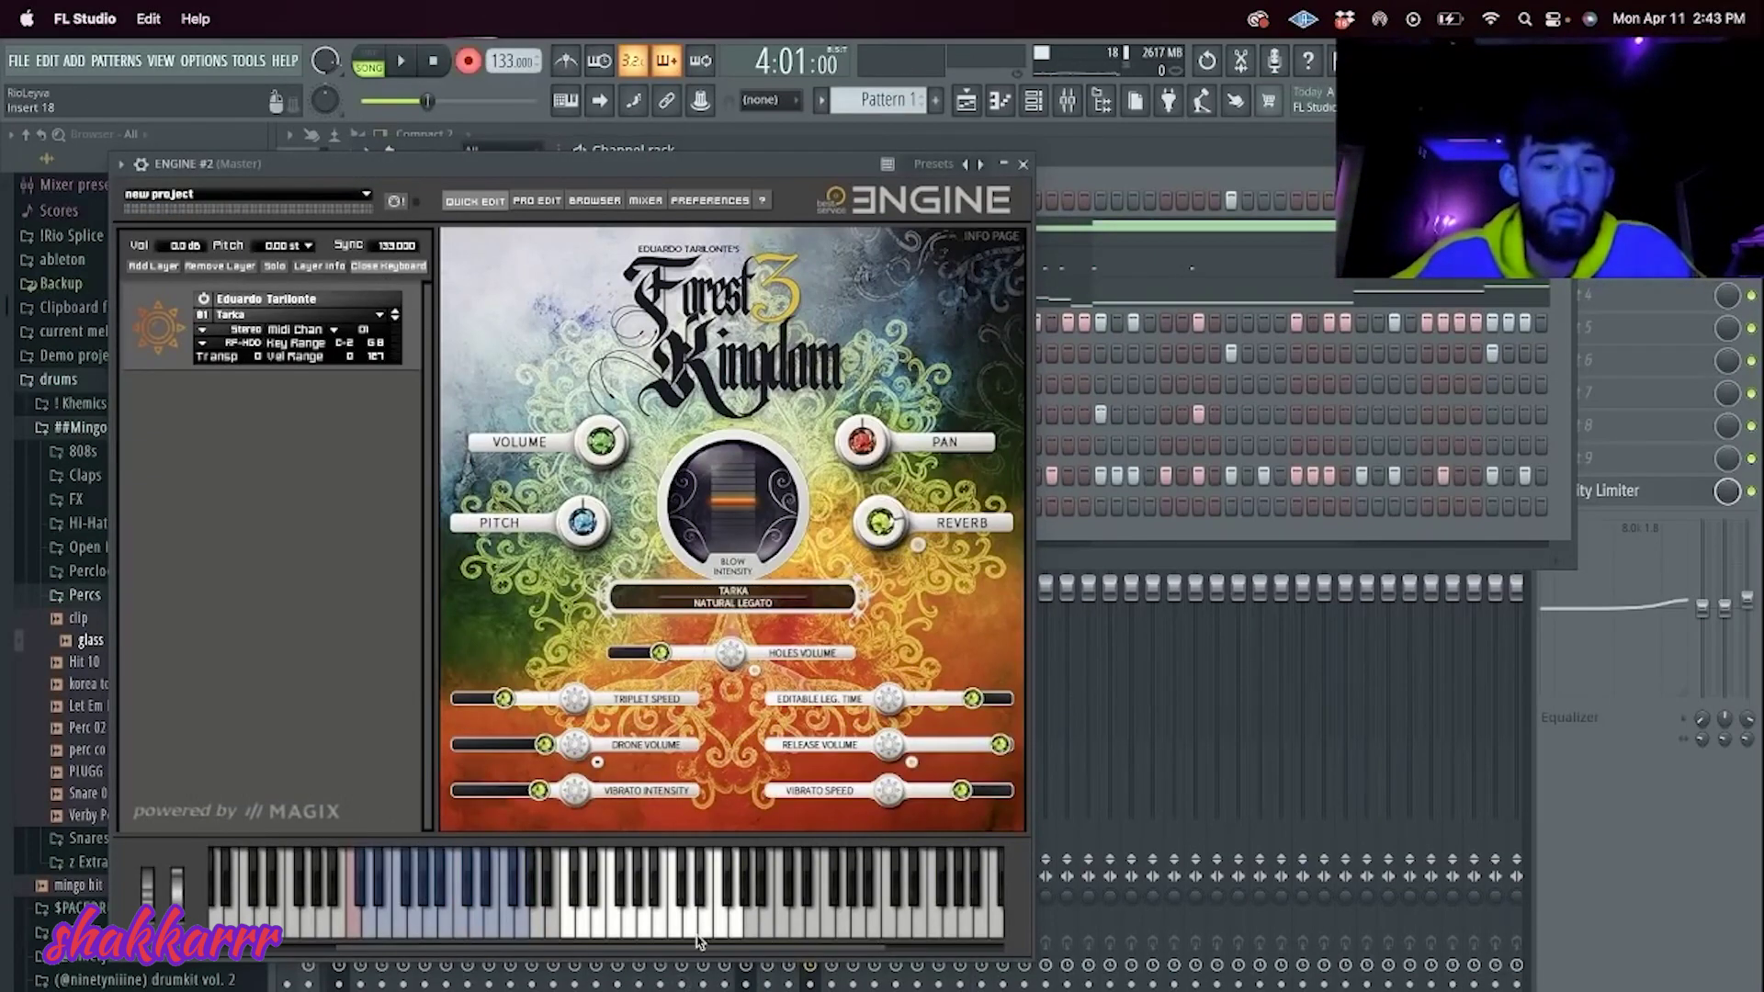
{"action": "left_click", "coordinate": [1024, 164]}
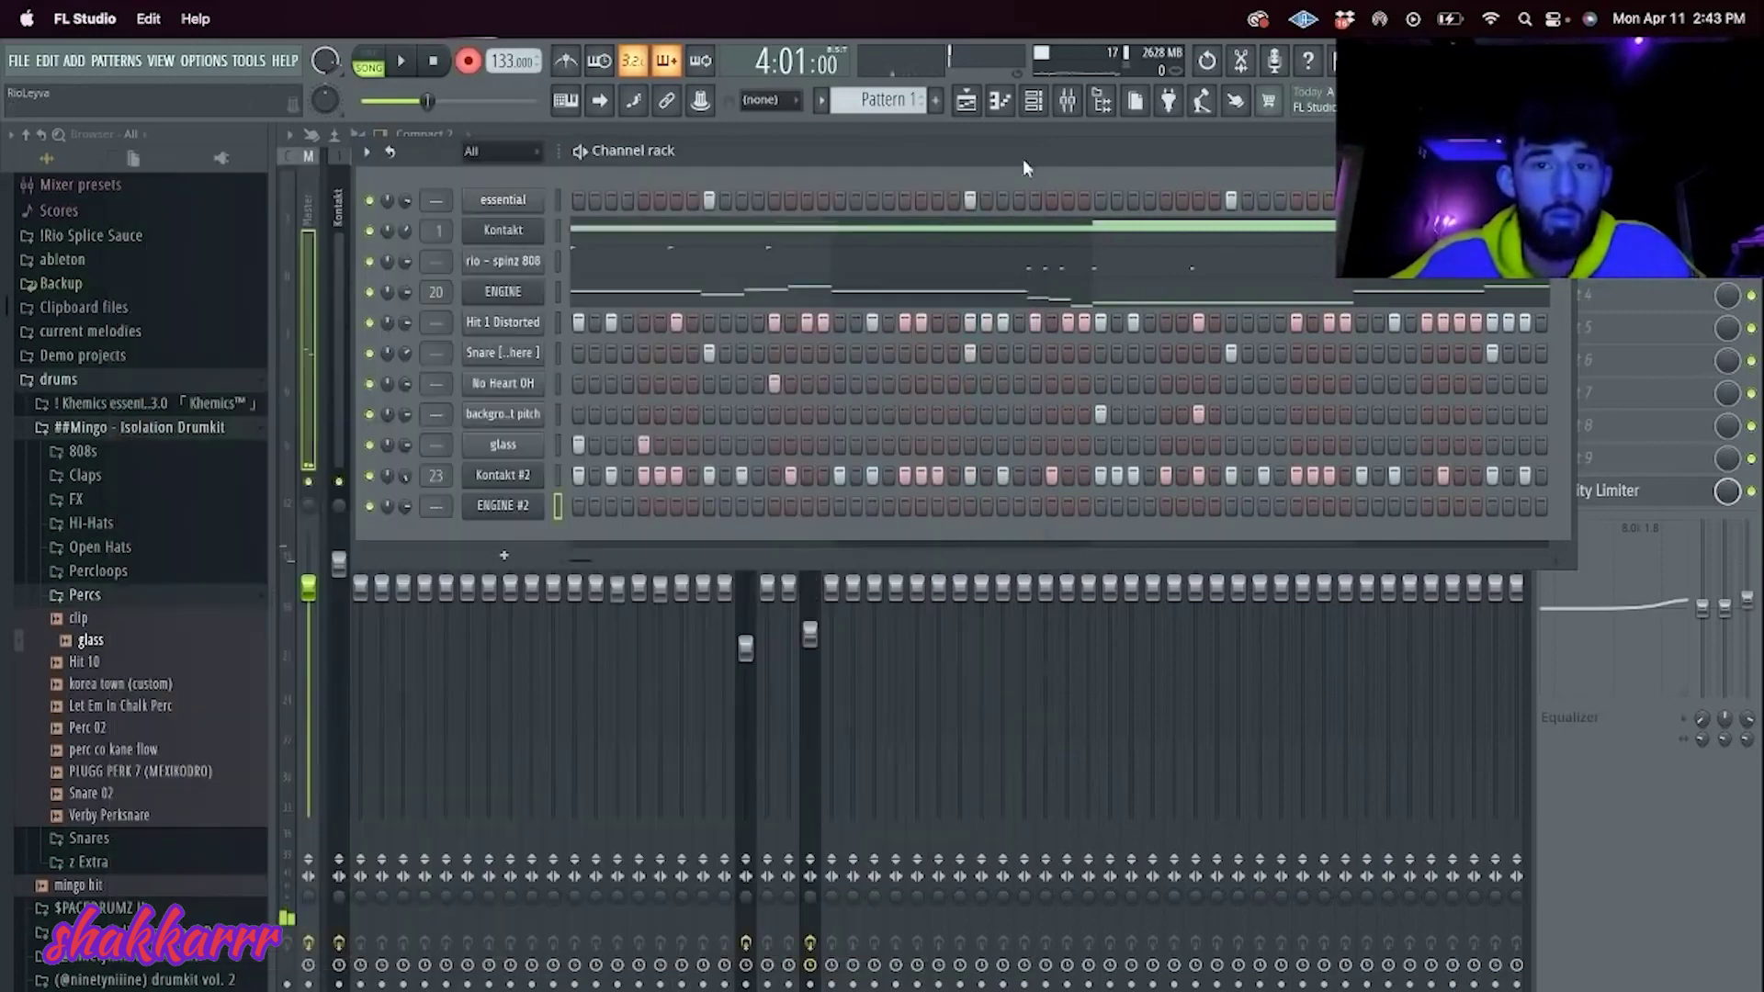
Step: Open the piano roll of the ENGINE #2 channel and stop playback
{"action": "right_click", "coordinate": [551, 500]}
{"action": "left_click", "coordinate": [597, 506]}
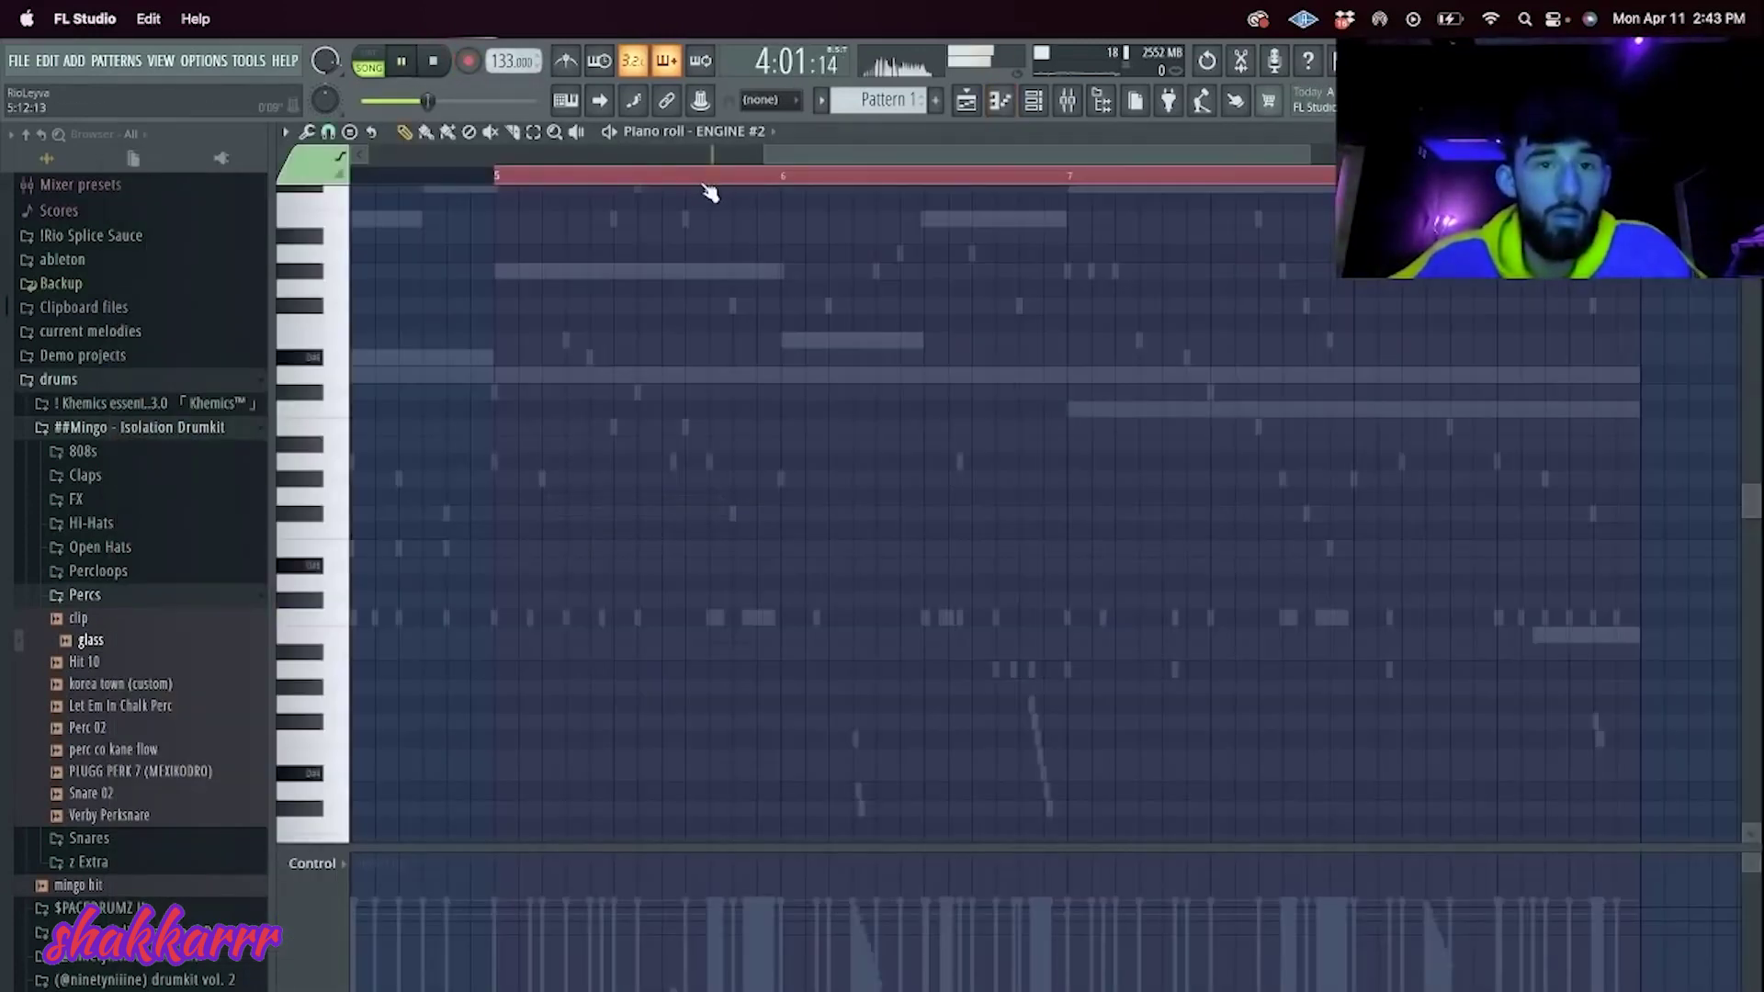
{"action": "left_click", "coordinate": [433, 64]}
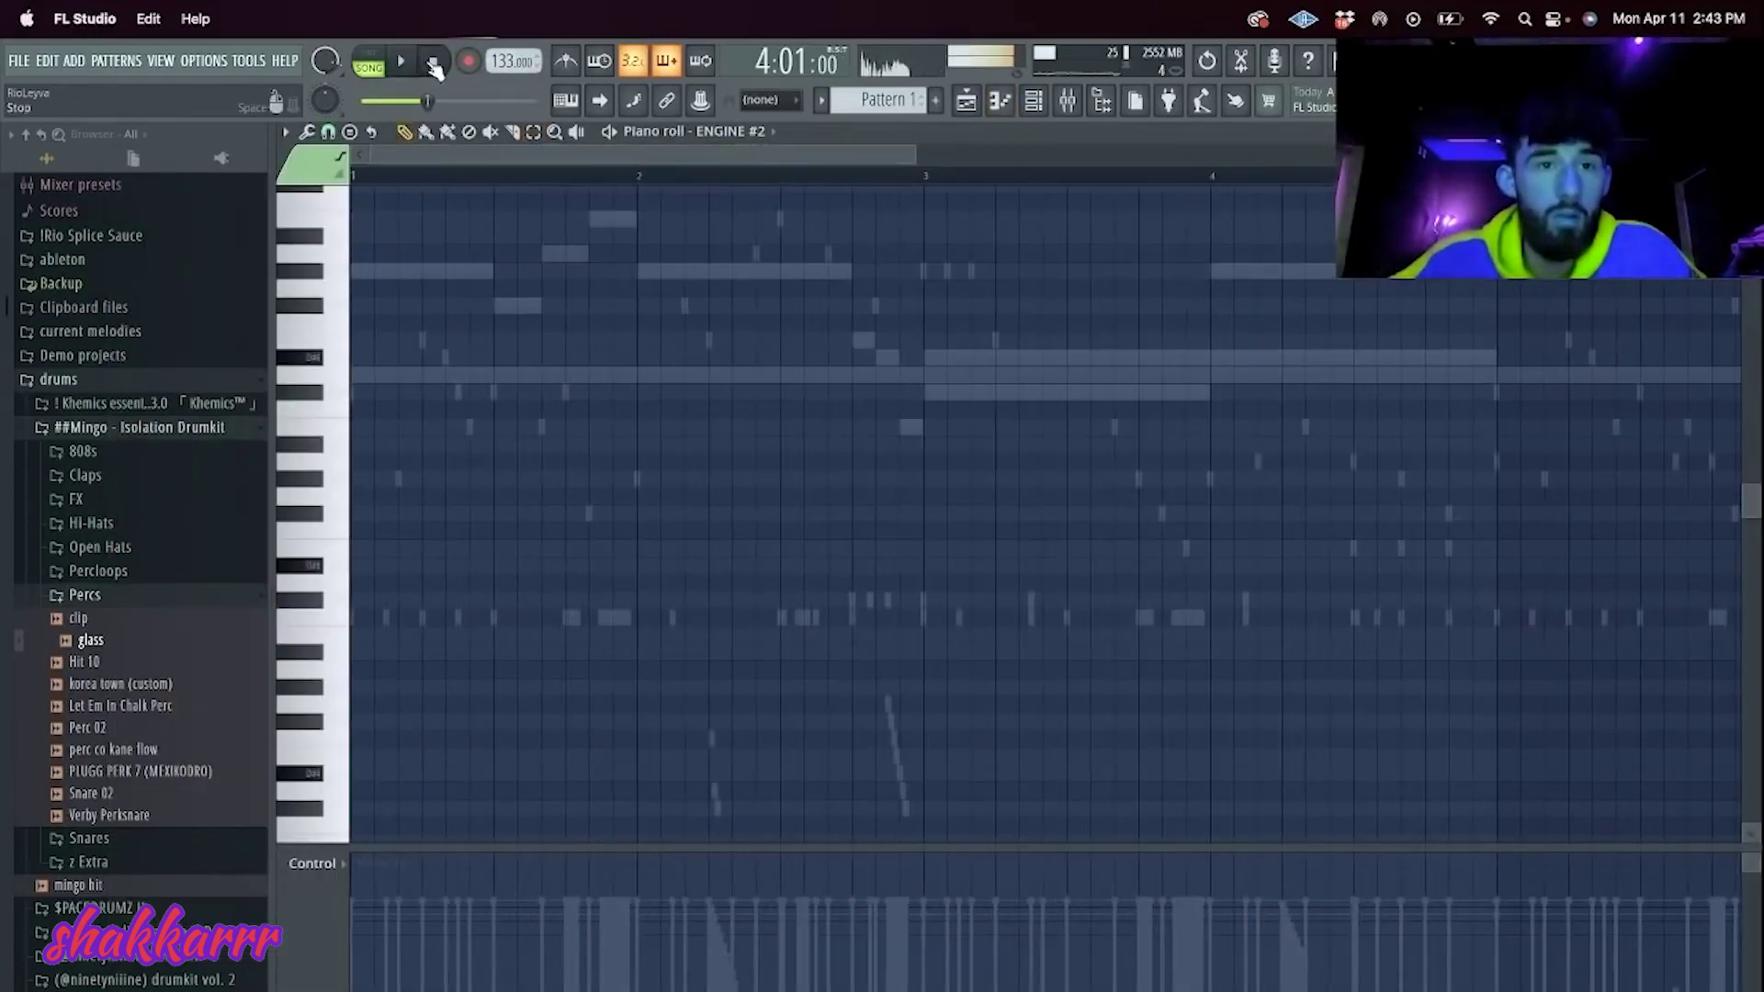
Step: Draw a half-bar C#6 followed by short D#6, E6 and F#6 notes in bar 1, and duplicate the phrase into bar 2
{"action": "scroll", "coordinate": [371, 322], "scroll_direction": "up", "scroll_amount": 3}
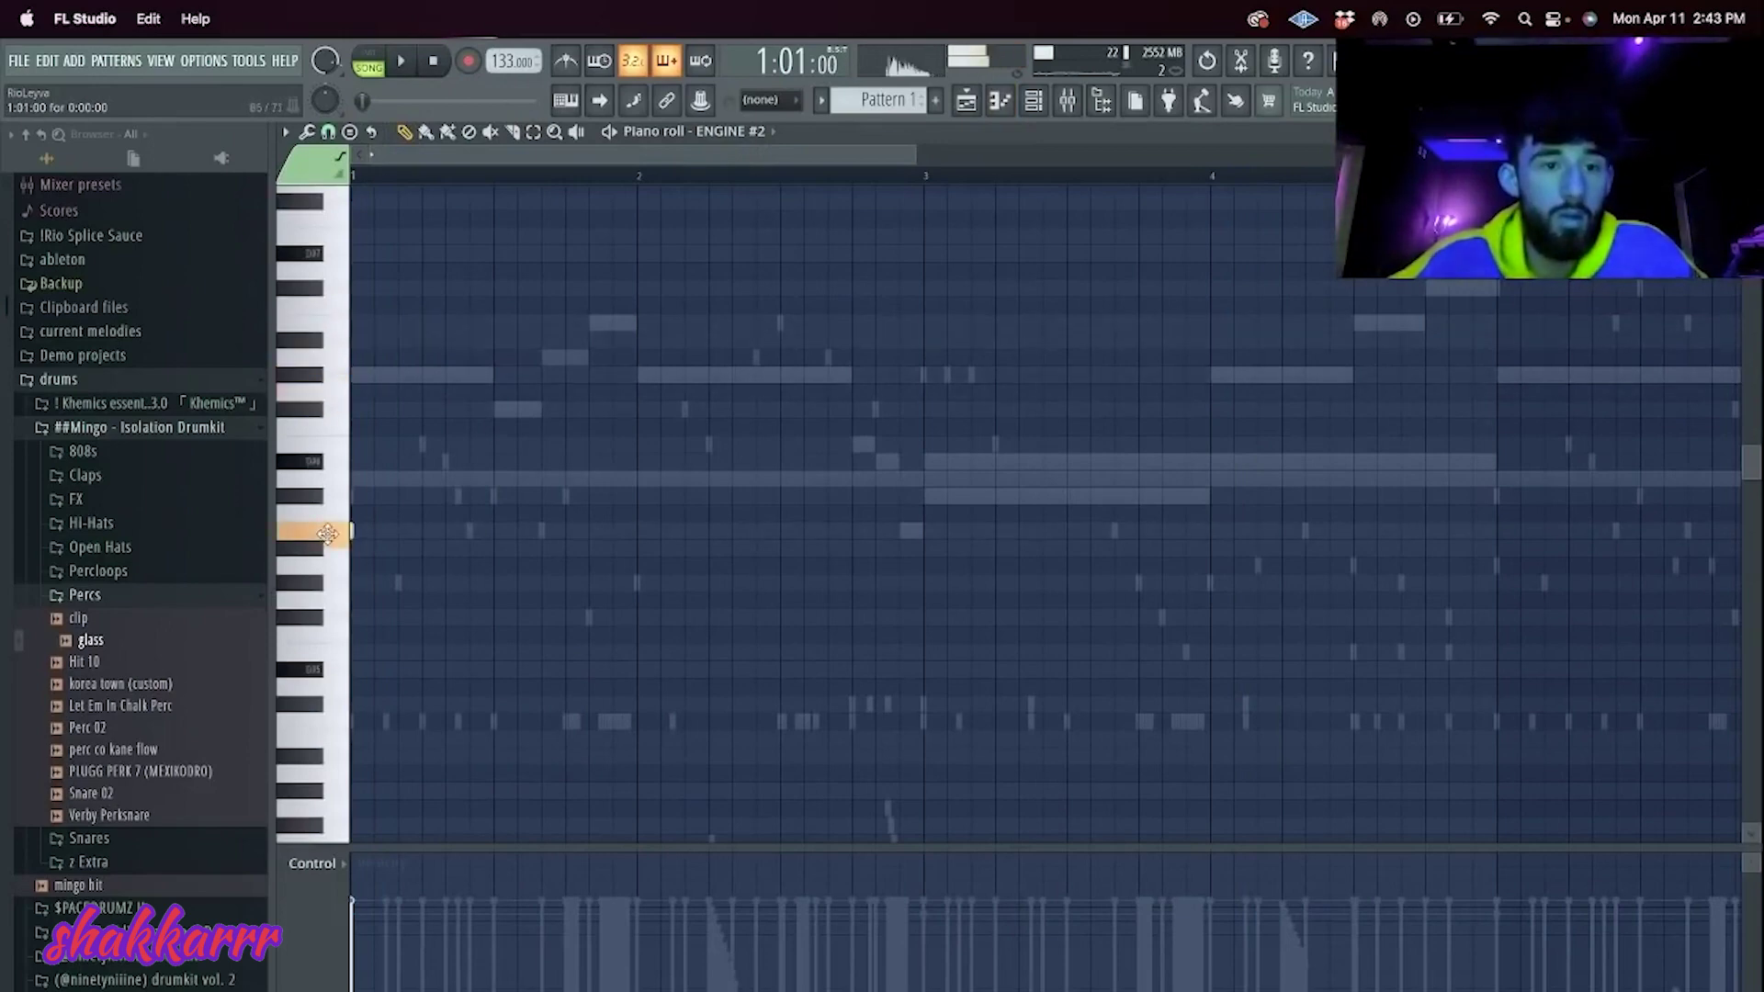
{"action": "mouse_move", "coordinate": [353, 496]}
{"action": "left_mouse_down"}
{"action": "mouse_move", "coordinate": [523, 494]}
{"action": "mouse_move", "coordinate": [494, 495]}
{"action": "left_mouse_up"}
{"action": "key", "text": "space"}
{"action": "left_click", "coordinate": [496, 460]}
{"action": "left_click_drag", "start_coordinate": [634, 458], "coordinate": [544, 460]}
{"action": "left_click", "coordinate": [544, 444]}
{"action": "left_click", "coordinate": [592, 409]}
{"action": "key", "text": "ctrl+b"}
{"action": "left_click", "coordinate": [826, 422]}
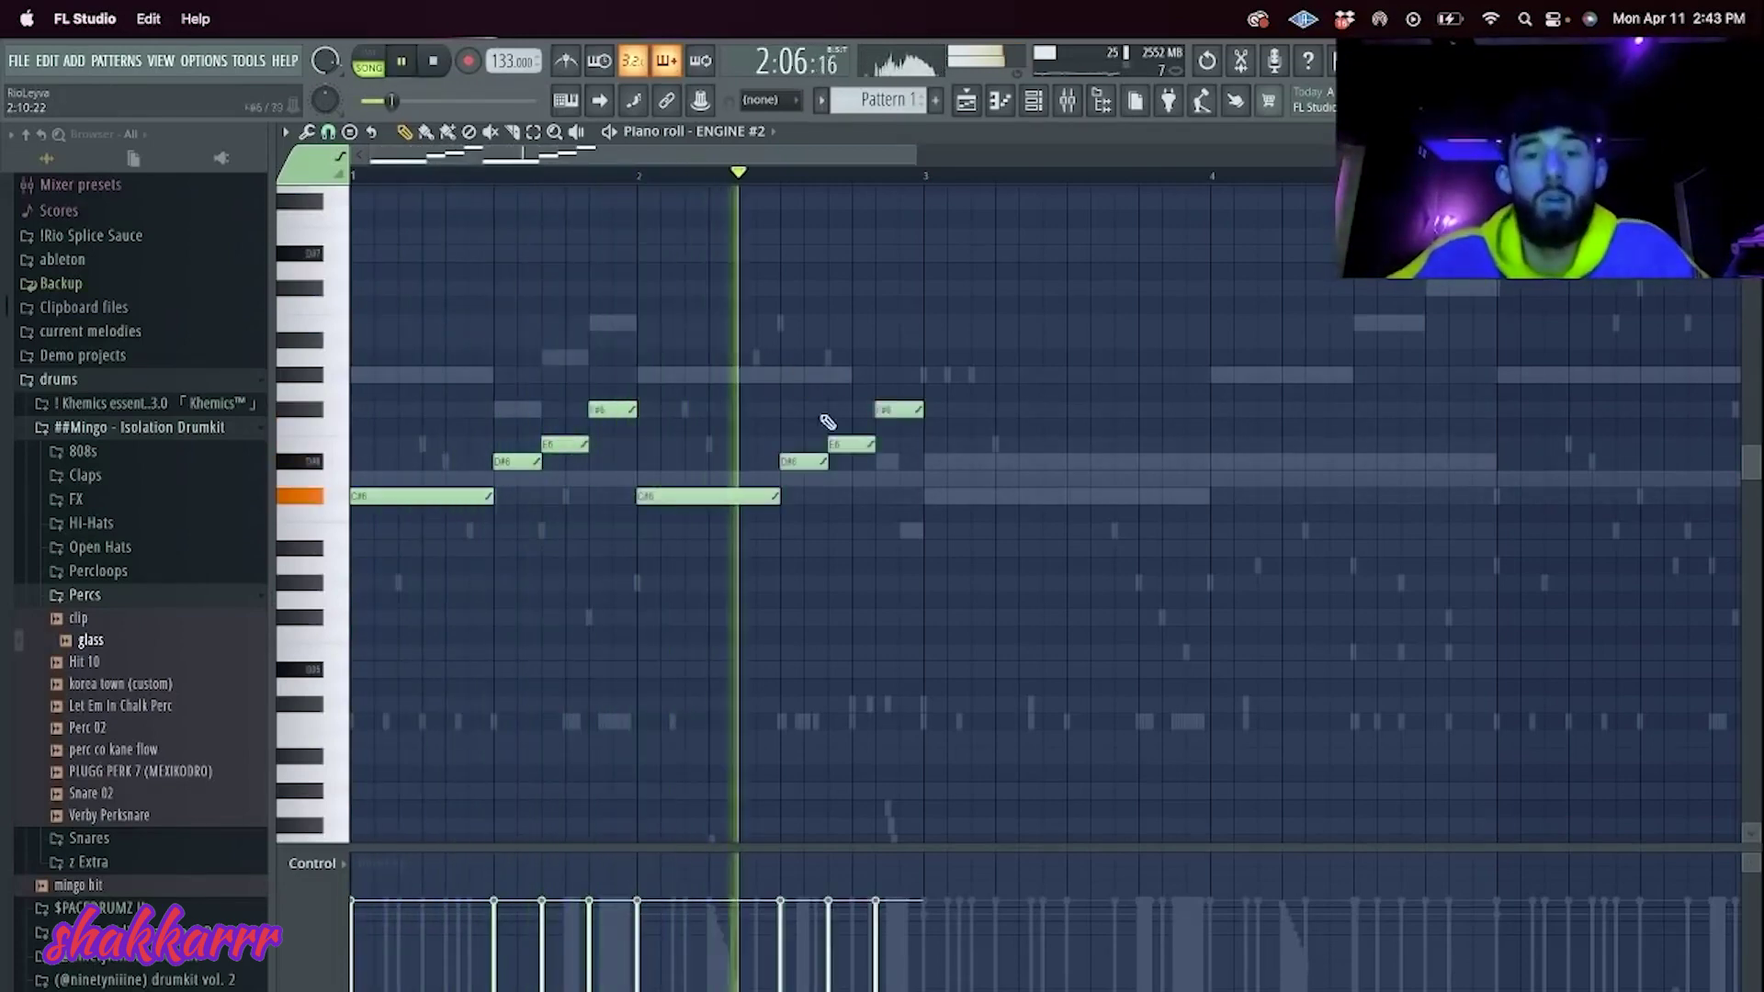
Step: Rework the end of the bar 2 phrase into short D#6, E6 and D#6 notes ending on B5, and audition it
{"action": "right_click", "coordinate": [843, 444]}
{"action": "left_click", "coordinate": [810, 445]}
{"action": "mouse_move", "coordinate": [824, 461]}
{"action": "left_mouse_down"}
{"action": "mouse_move", "coordinate": [802, 461]}
{"action": "mouse_move", "coordinate": [921, 496]}
{"action": "left_mouse_up"}
{"action": "left_click", "coordinate": [834, 462]}
{"action": "right_click", "coordinate": [898, 410]}
{"action": "left_click", "coordinate": [854, 494]}
{"action": "key", "text": "space"}
{"action": "mouse_move", "coordinate": [888, 496]}
{"action": "left_mouse_down"}
{"action": "mouse_move", "coordinate": [920, 497]}
{"action": "mouse_move", "coordinate": [872, 463]}
{"action": "left_mouse_up"}
{"action": "key", "text": "space"}
{"action": "key", "text": "space"}
{"action": "key", "text": "space"}
Step: Add a one-bar note at the start of bar 3, raise it to F#6 and play it back
{"action": "left_click_drag", "start_coordinate": [967, 582], "coordinate": [1199, 591]}
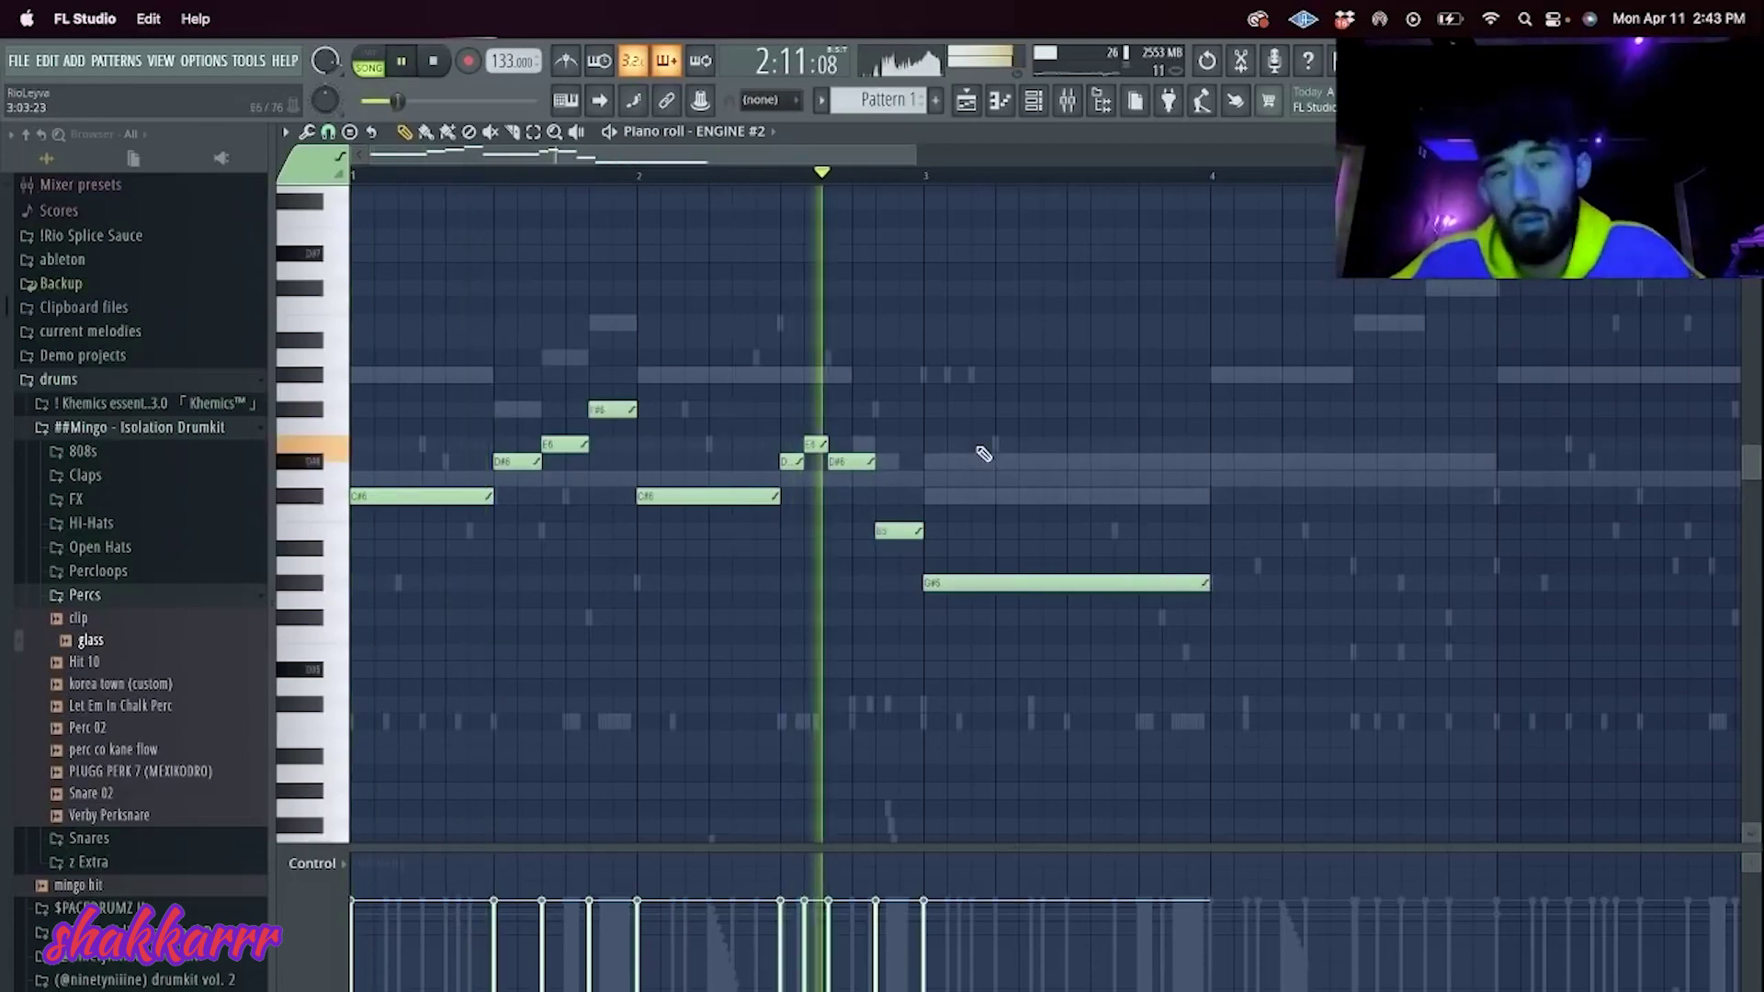
{"action": "scroll", "coordinate": [1071, 510], "scroll_direction": "down", "scroll_amount": 1}
{"action": "key", "text": "space"}
{"action": "left_click_drag", "start_coordinate": [1091, 530], "coordinate": [1091, 357]}
{"action": "key", "text": "space"}
Step: Replace the Tarka in ENGINE #2 with Aztec Clay Flute 1 (MIDI CC), close the instrument and reopen the channel's piano roll
{"action": "key", "text": "F6"}
{"action": "left_click", "coordinate": [515, 505]}
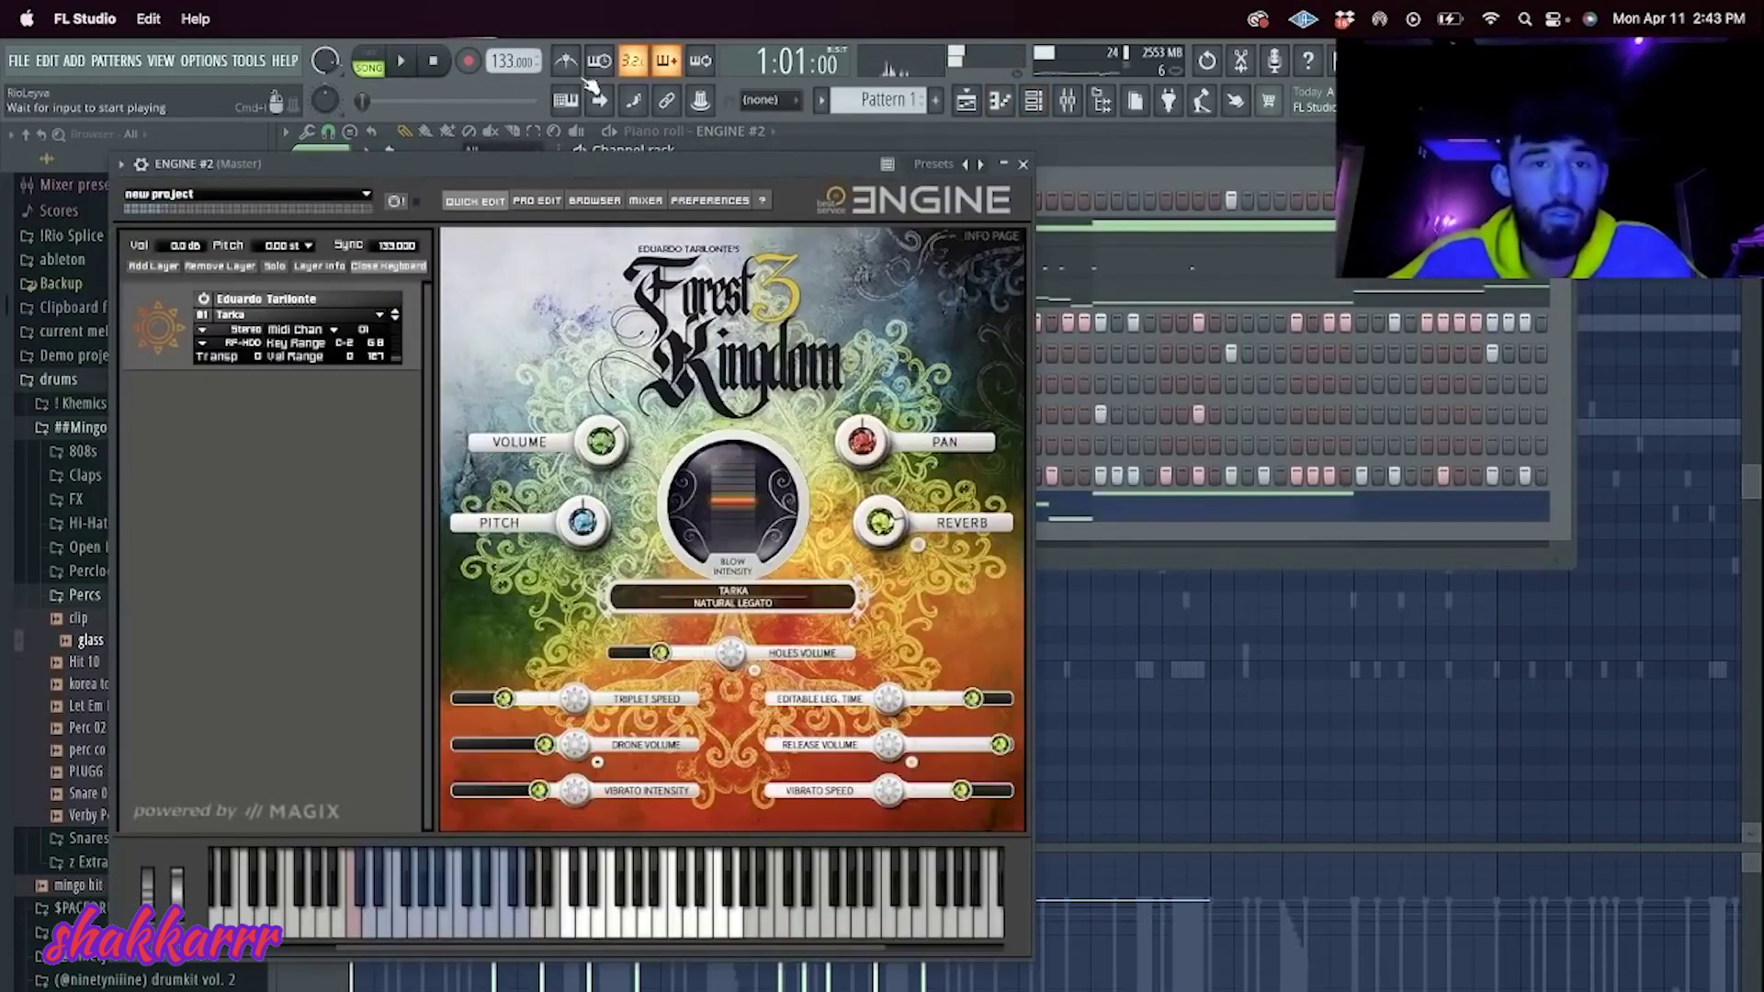
{"action": "left_click", "coordinate": [395, 318]}
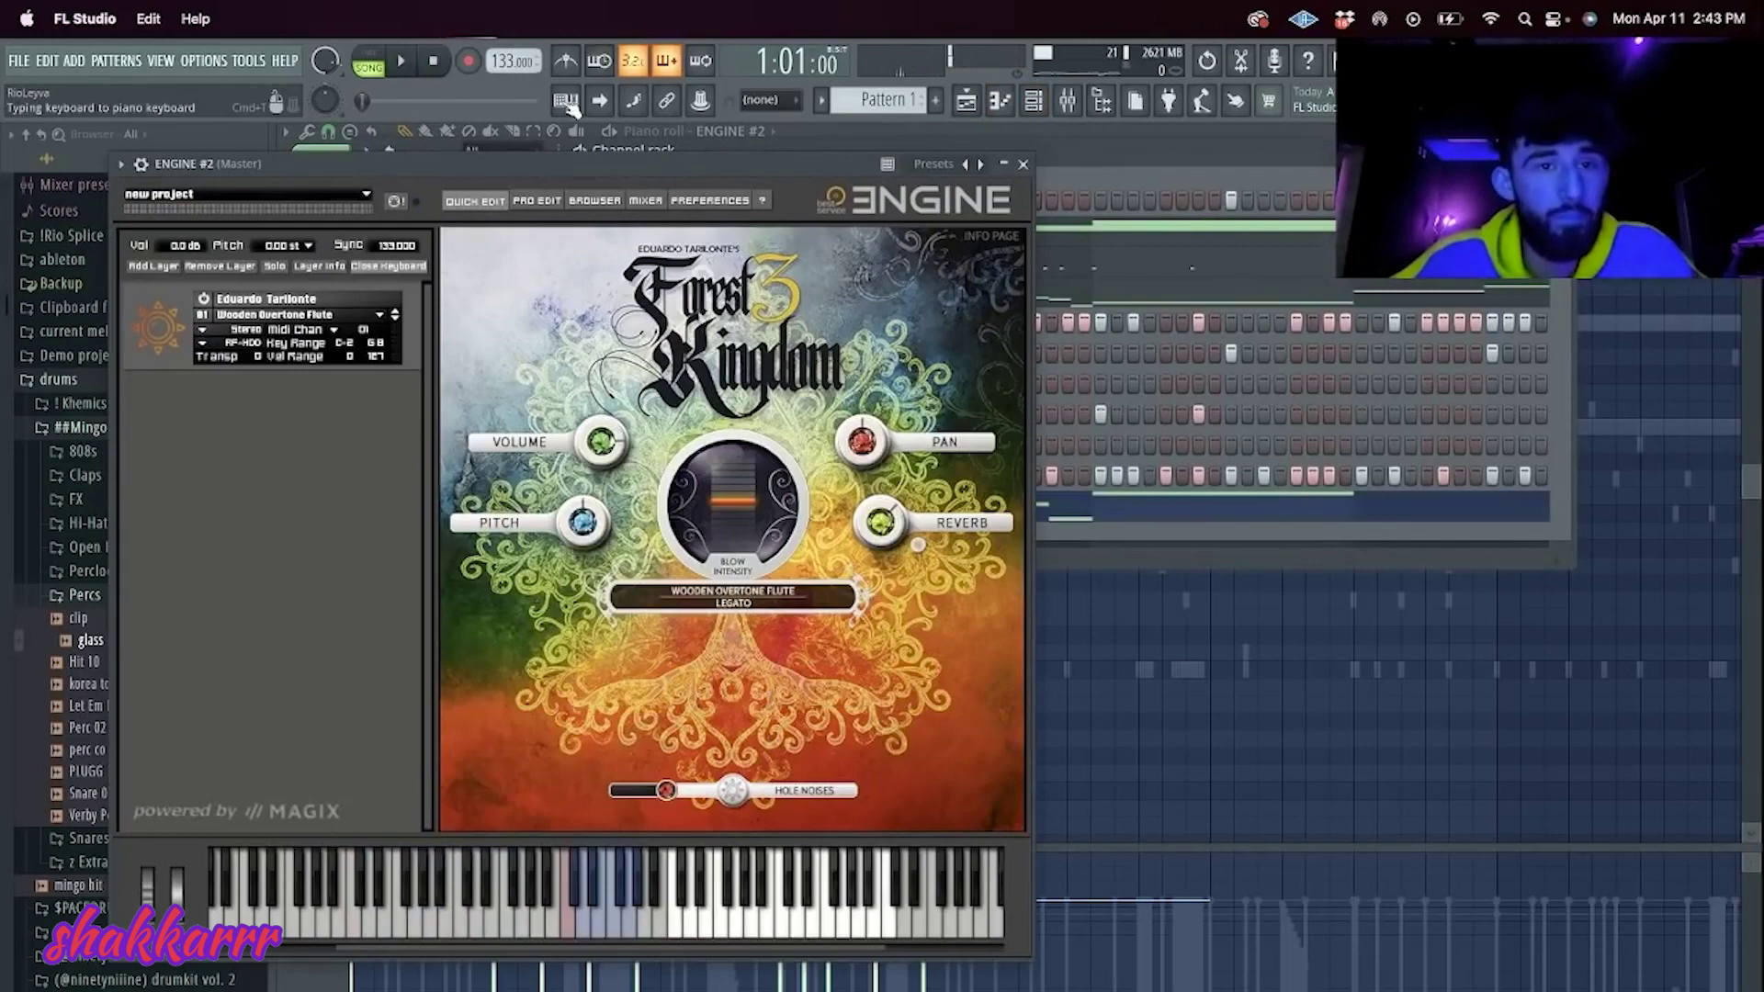
{"action": "left_click", "coordinate": [395, 319]}
{"action": "left_click", "coordinate": [395, 319]}
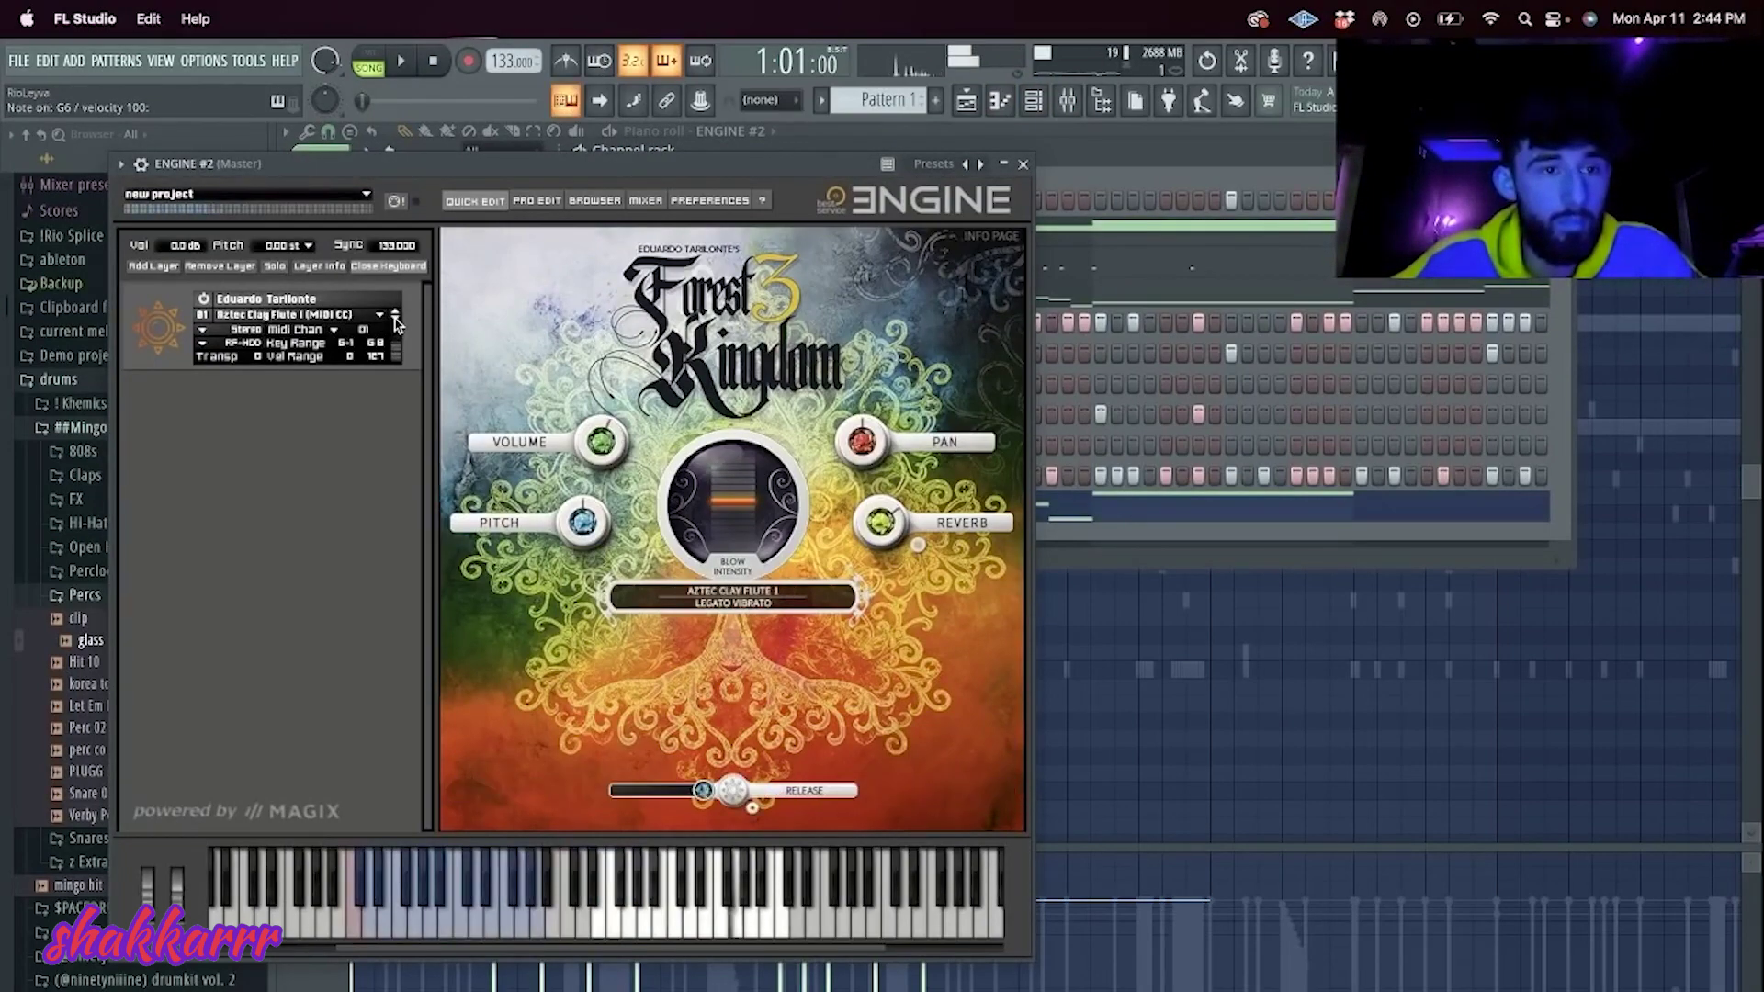
{"action": "left_click", "coordinate": [1026, 164]}
{"action": "left_click", "coordinate": [618, 503]}
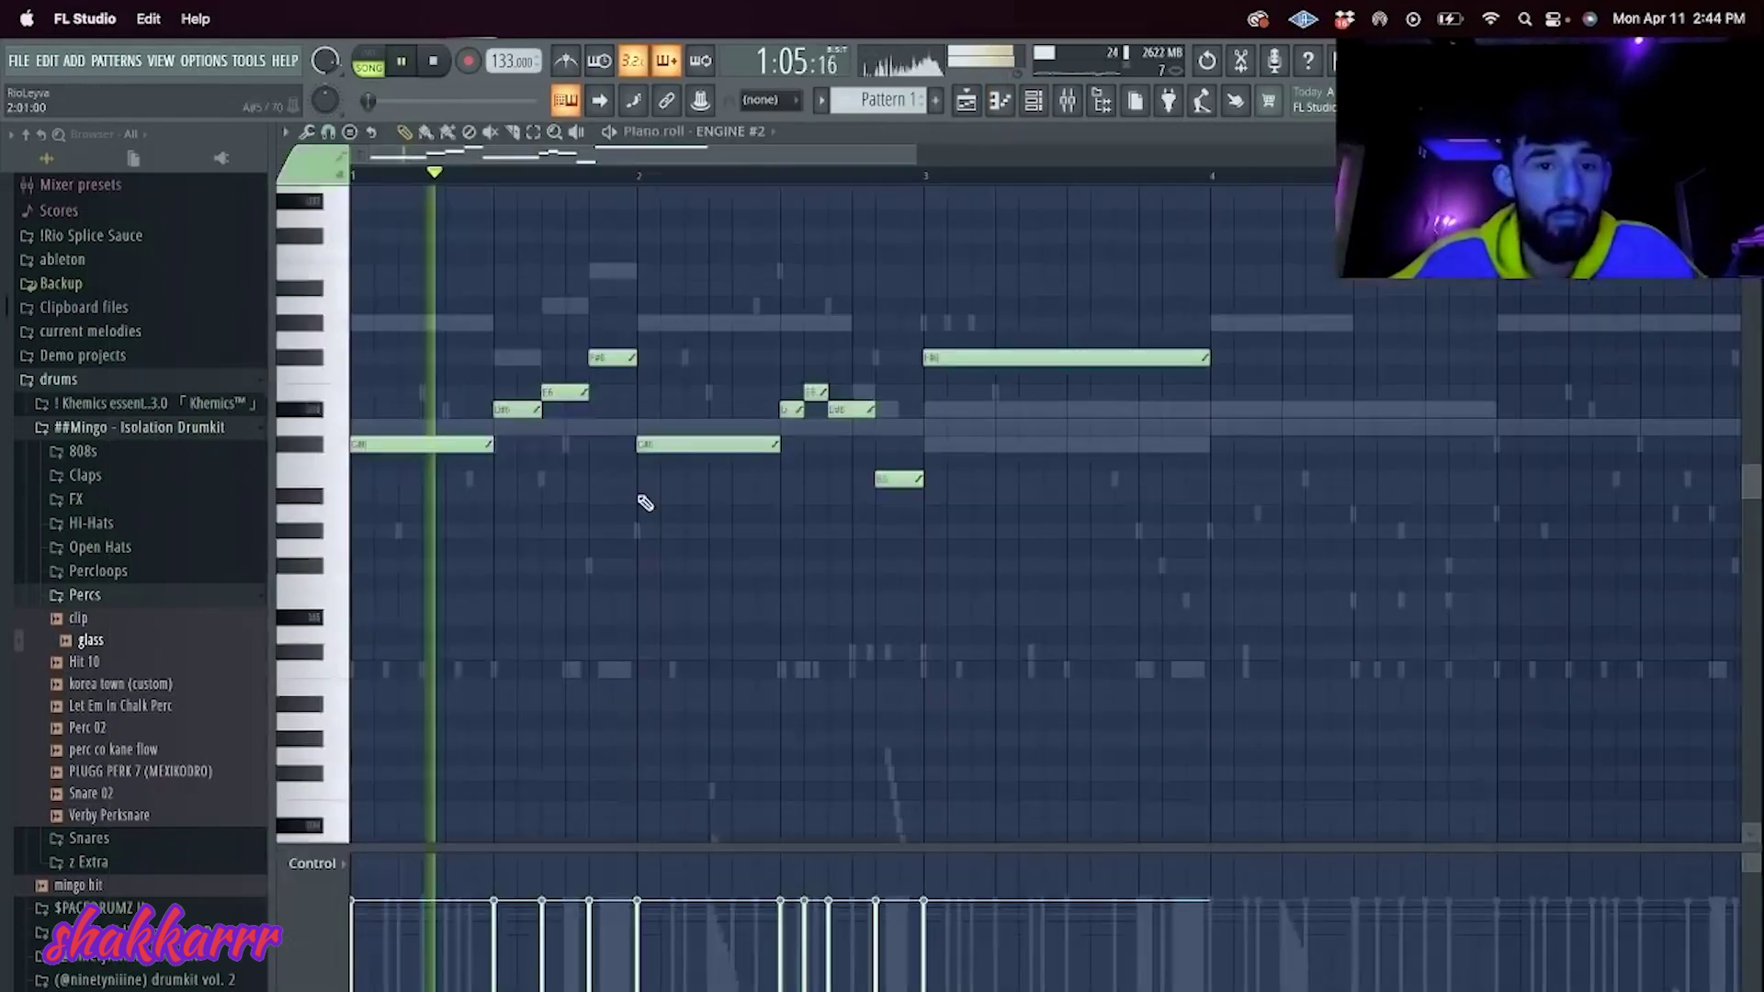
Step: Delete every ENGINE #2 note after the opening C#6
{"action": "right_click", "coordinate": [712, 445]}
{"action": "right_click", "coordinate": [836, 410]}
{"action": "right_click", "coordinate": [815, 392]}
{"action": "right_click", "coordinate": [792, 409]}
{"action": "right_click", "coordinate": [900, 479]}
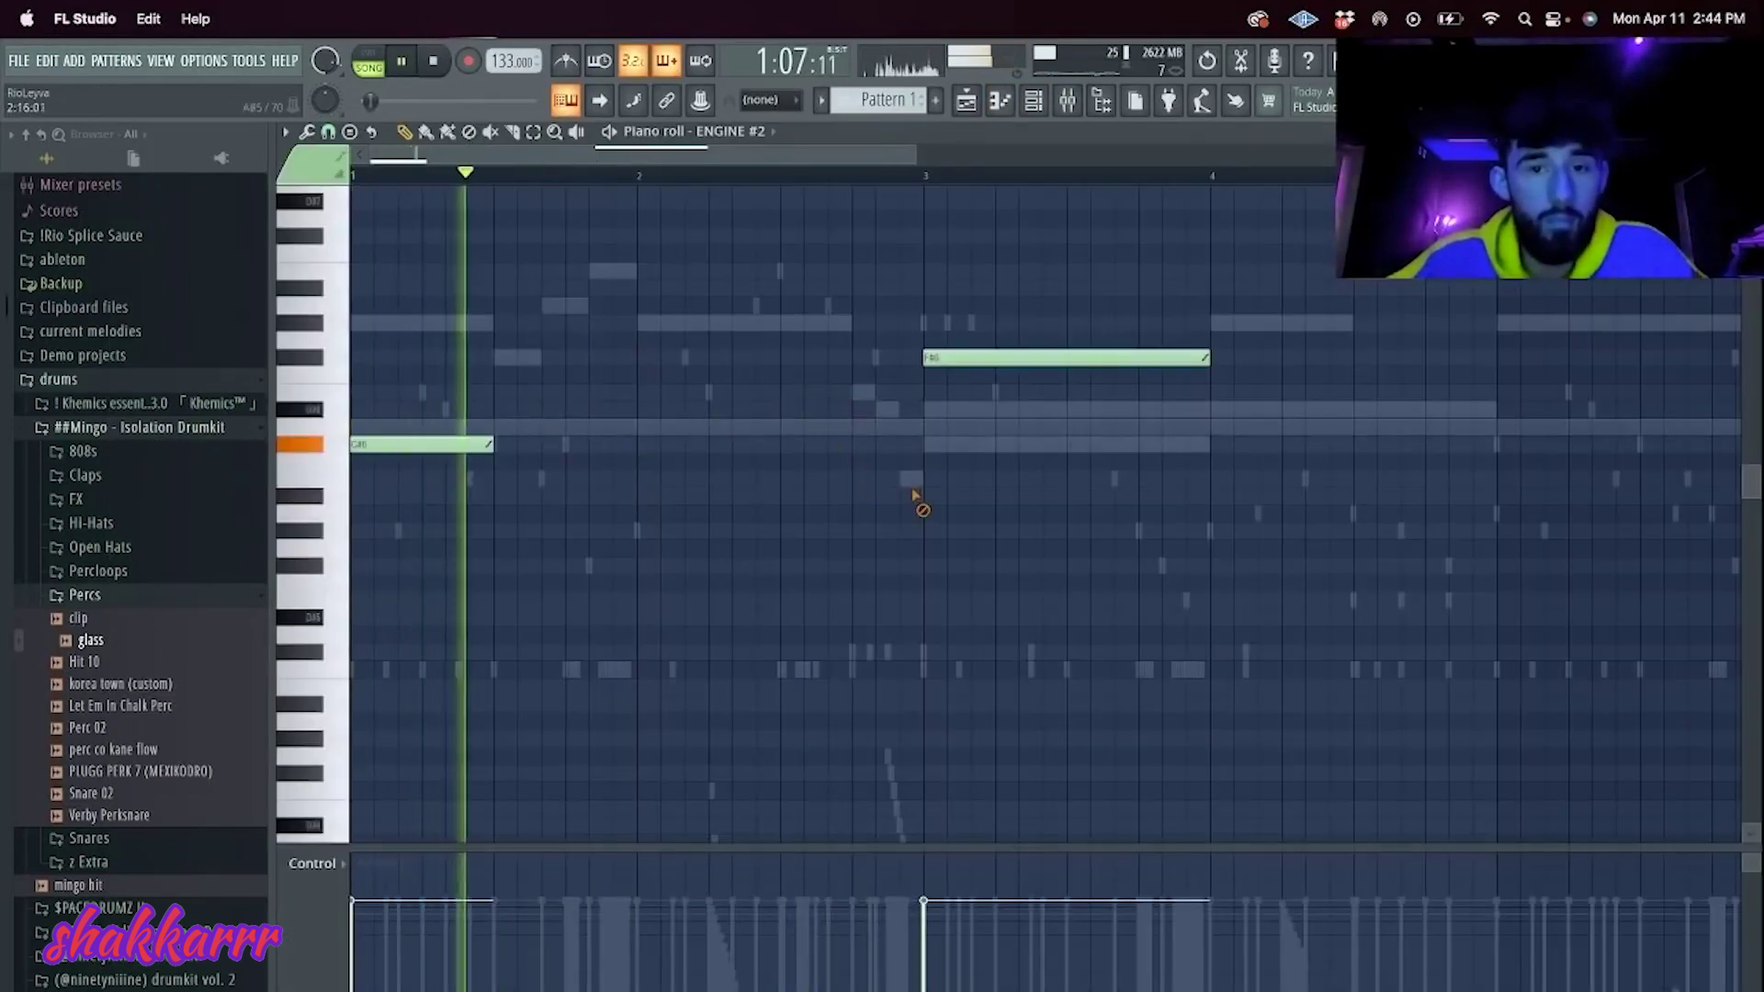
{"action": "right_click", "coordinate": [946, 358]}
Step: Try short rising F#6, G#6 and A6 notes in the second half of bar 1 and remove them
{"action": "left_click", "coordinate": [501, 357]}
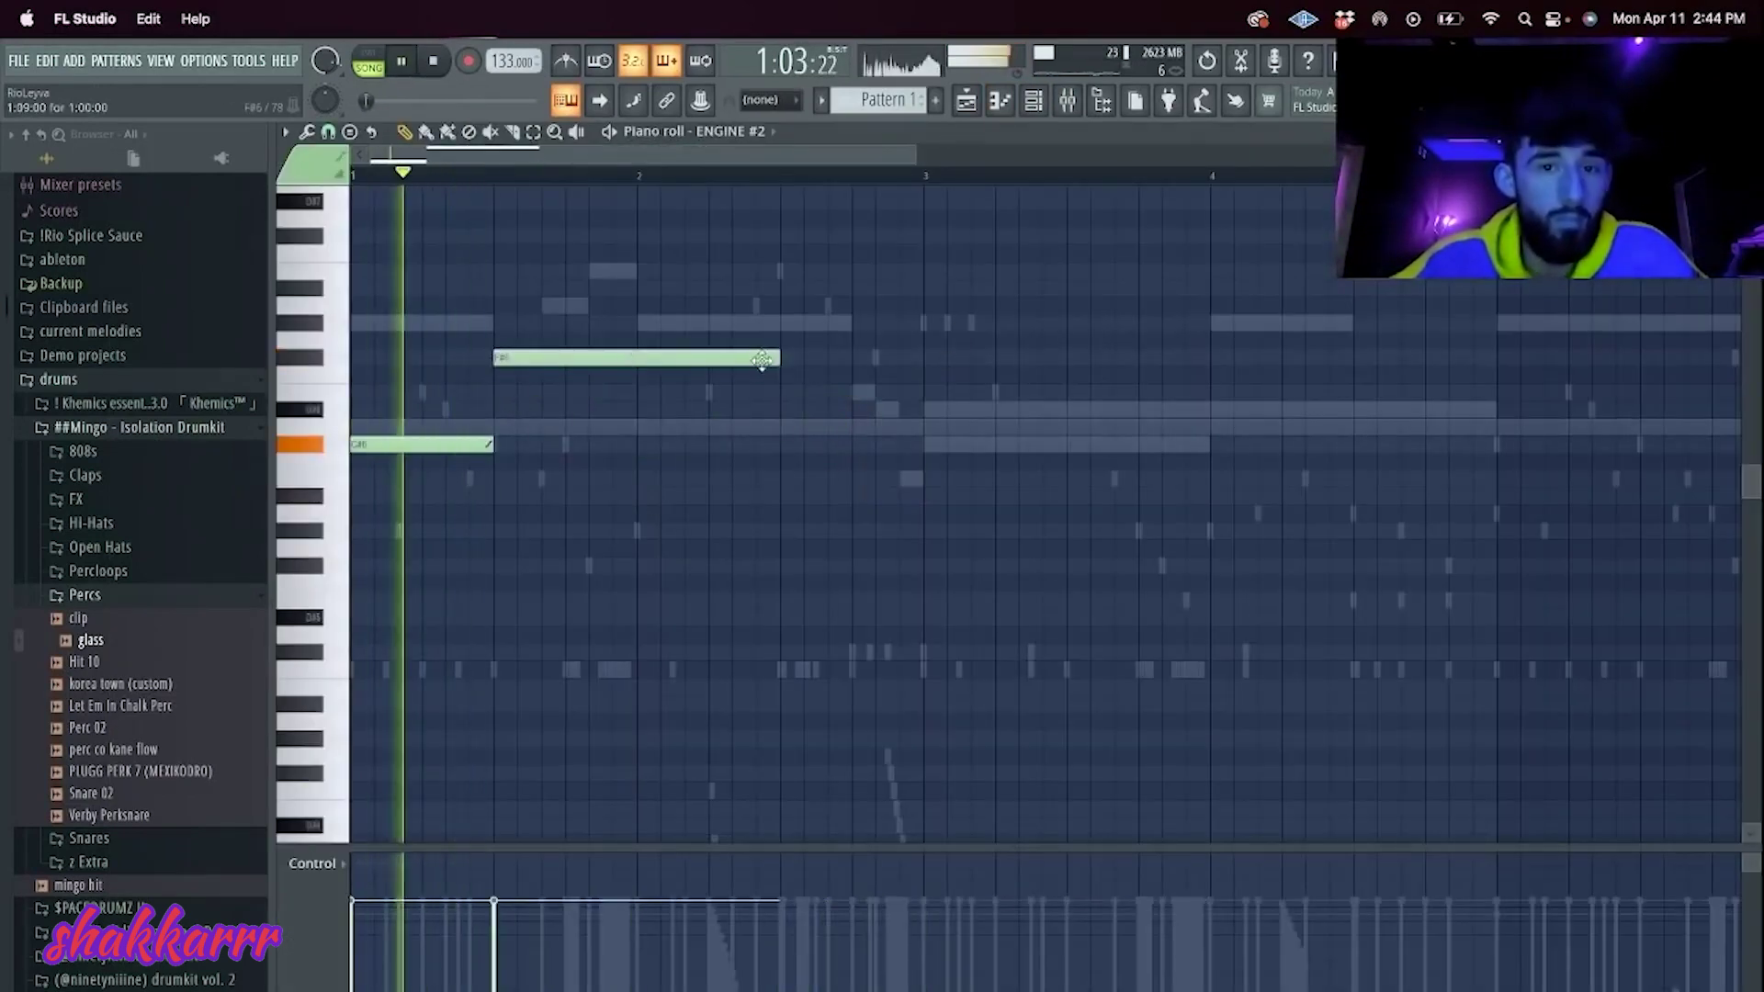
{"action": "left_click_drag", "start_coordinate": [771, 356], "coordinate": [519, 358]}
{"action": "left_click", "coordinate": [550, 322]}
{"action": "key", "text": "space"}
{"action": "left_click", "coordinate": [592, 304]}
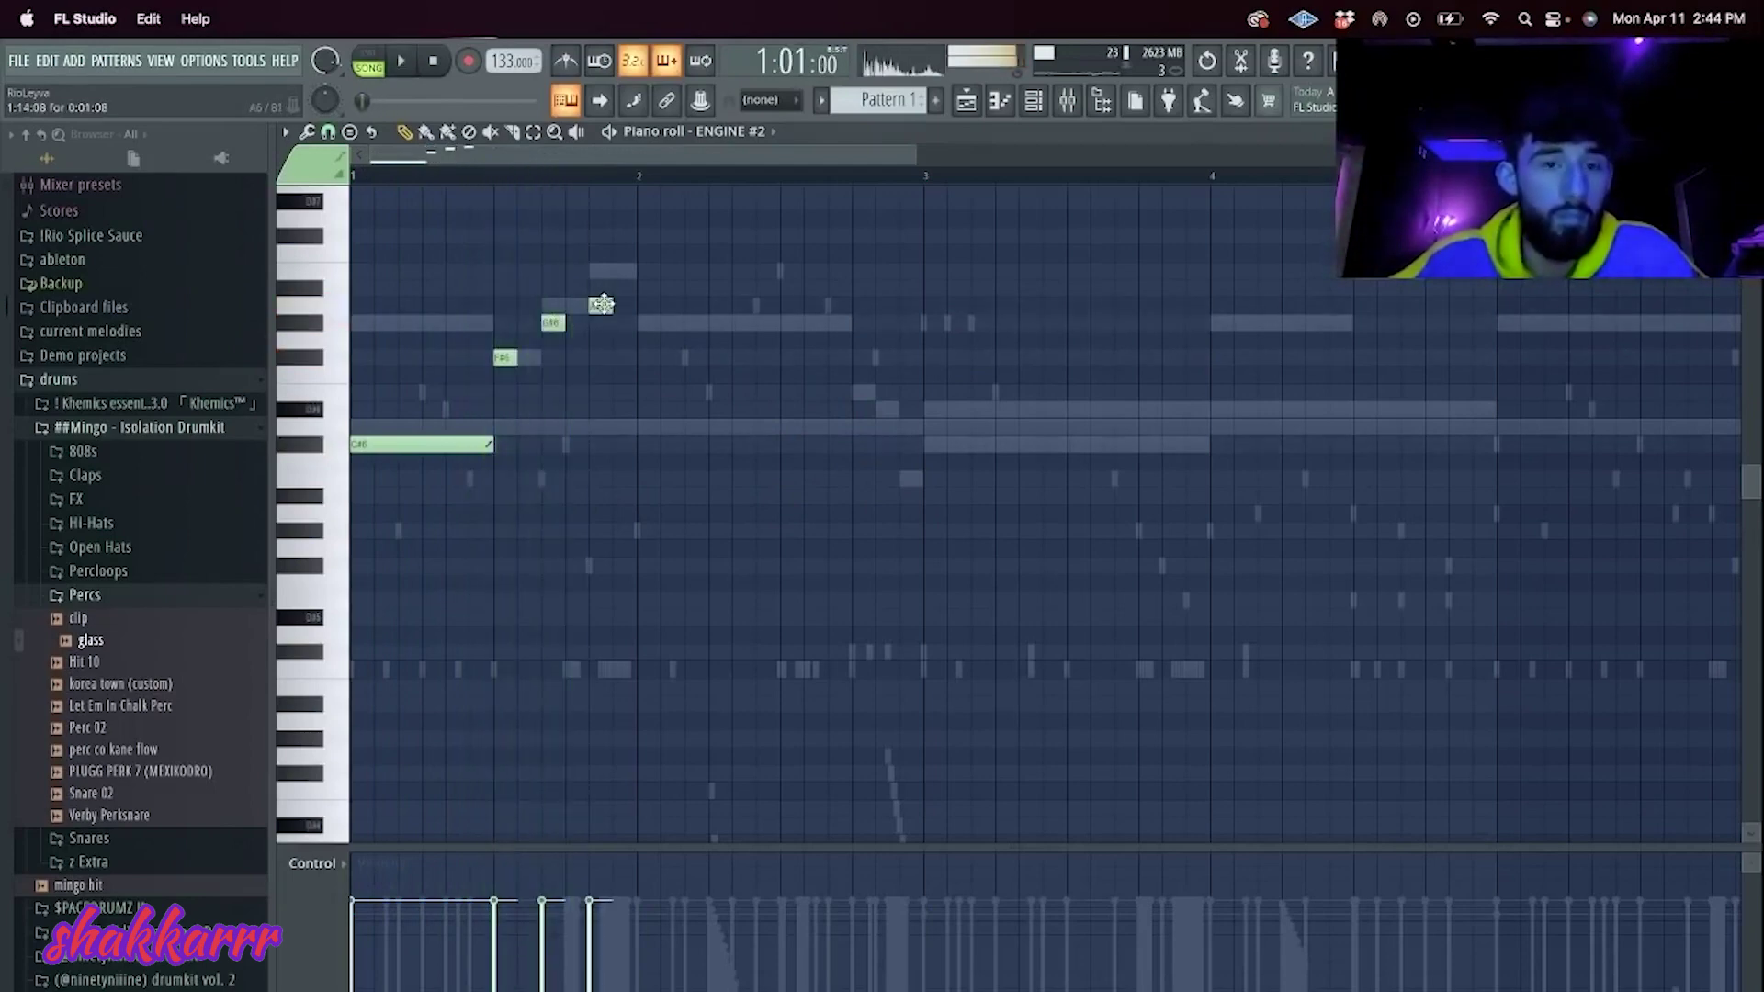
{"action": "key", "text": "space"}
{"action": "right_click", "coordinate": [601, 305]}
{"action": "right_click", "coordinate": [553, 323]}
{"action": "right_click", "coordinate": [505, 357]}
Step: Add short descending B6, A6, G#6 and F#6 notes in the second half of bar 1 and a one-bar G#6 at bar 2
{"action": "key", "text": "space"}
{"action": "left_click_drag", "start_coordinate": [528, 273], "coordinate": [494, 274]}
{"action": "key", "text": "space"}
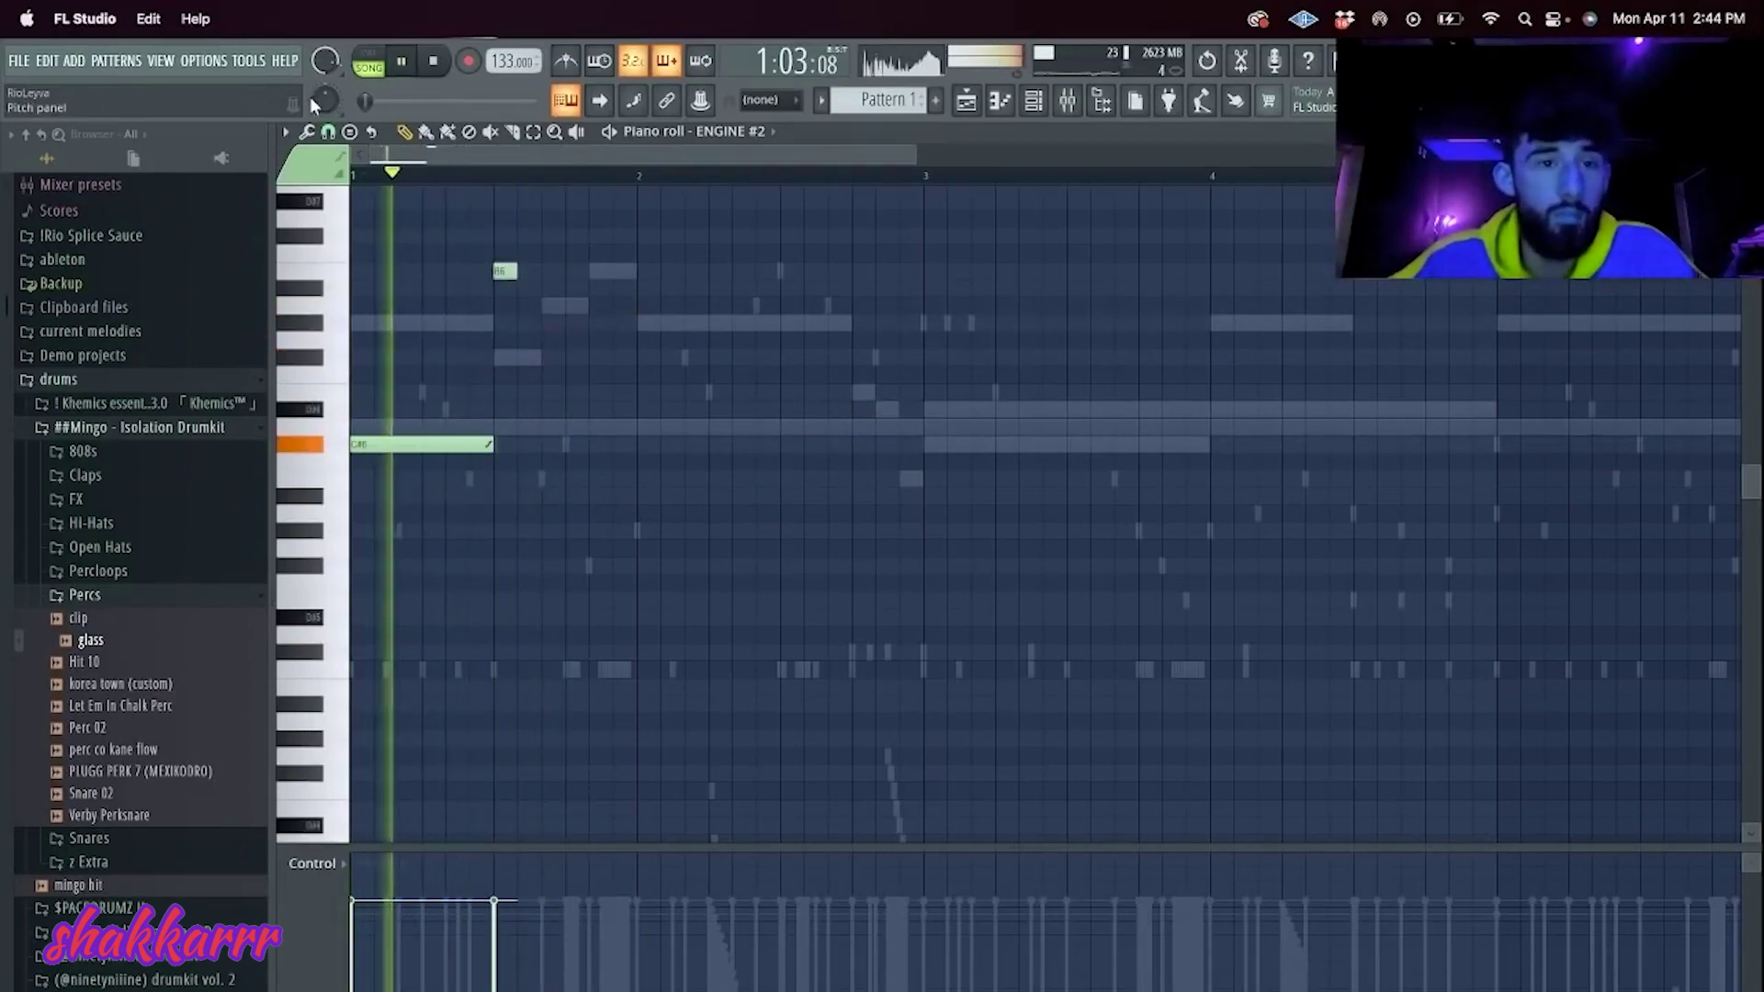
{"action": "left_click", "coordinate": [529, 305]}
{"action": "left_click", "coordinate": [553, 323]}
{"action": "left_click", "coordinate": [600, 358]}
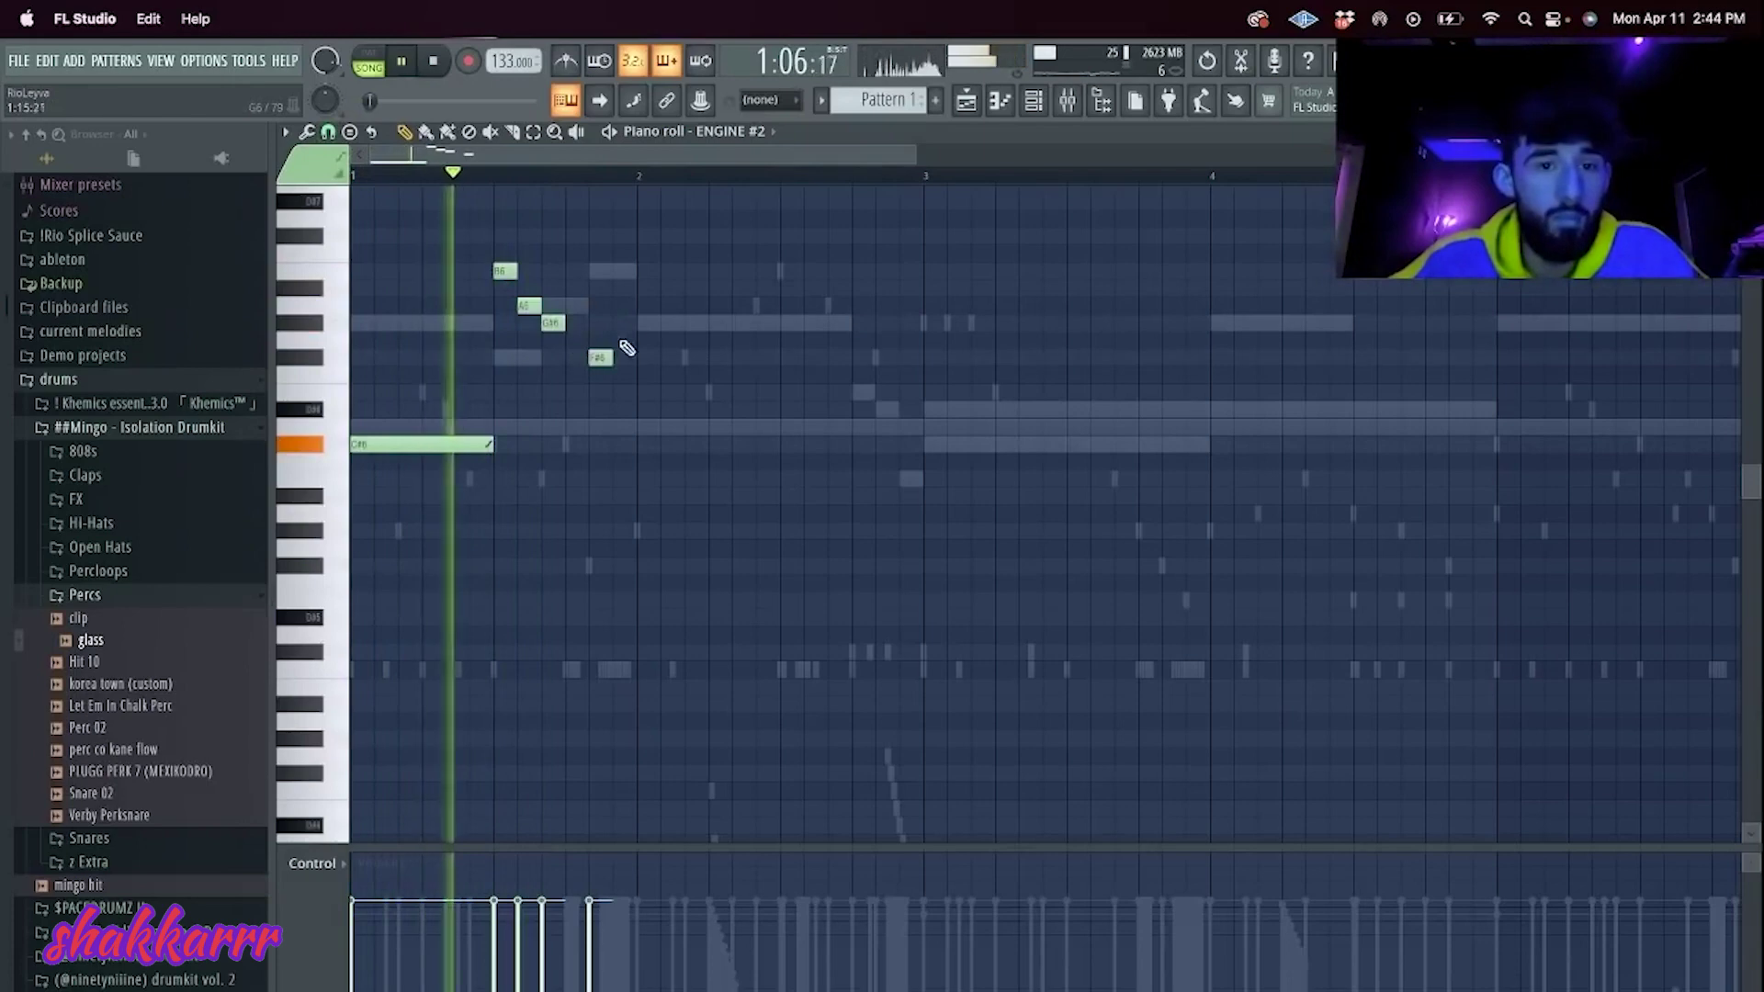
{"action": "left_click", "coordinate": [648, 322]}
{"action": "left_click_drag", "start_coordinate": [660, 323], "coordinate": [921, 330]}
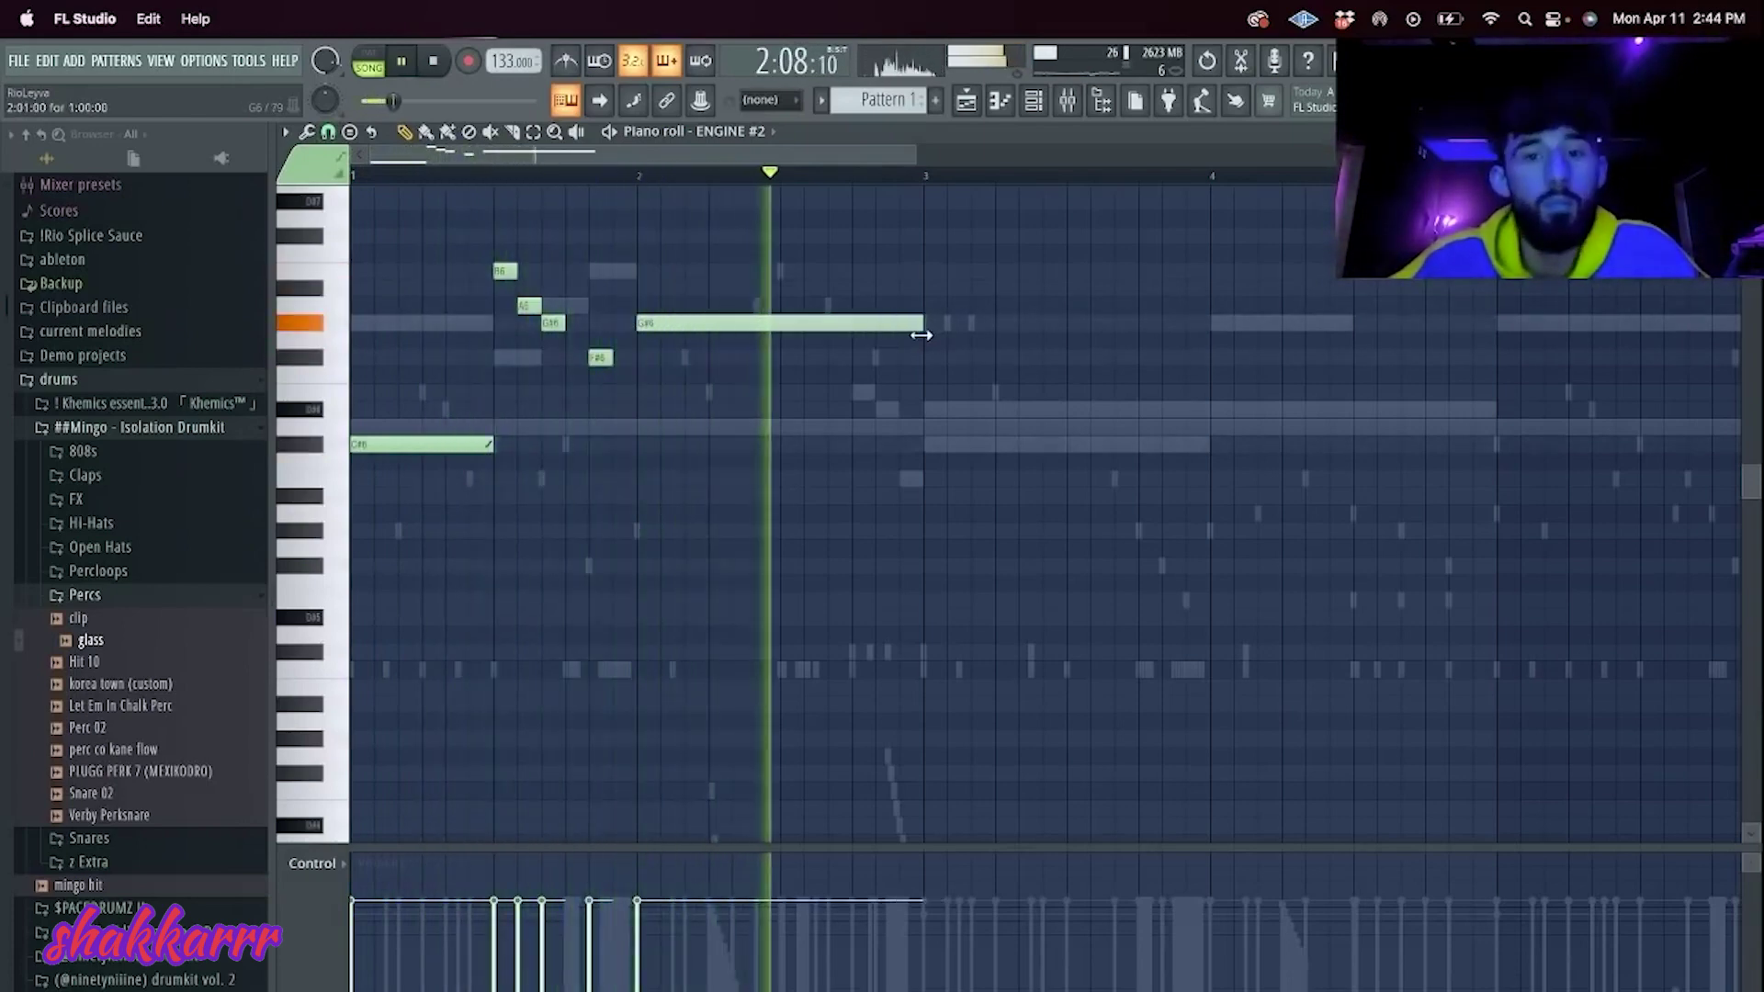
Step: Add one-bar melody notes: E6 near the end of bar 2, C#6 at the start of bar 3 and D#6 just after it
{"action": "left_click", "coordinate": [854, 357]}
{"action": "key", "text": "space"}
{"action": "left_click_drag", "start_coordinate": [926, 353], "coordinate": [925, 380]}
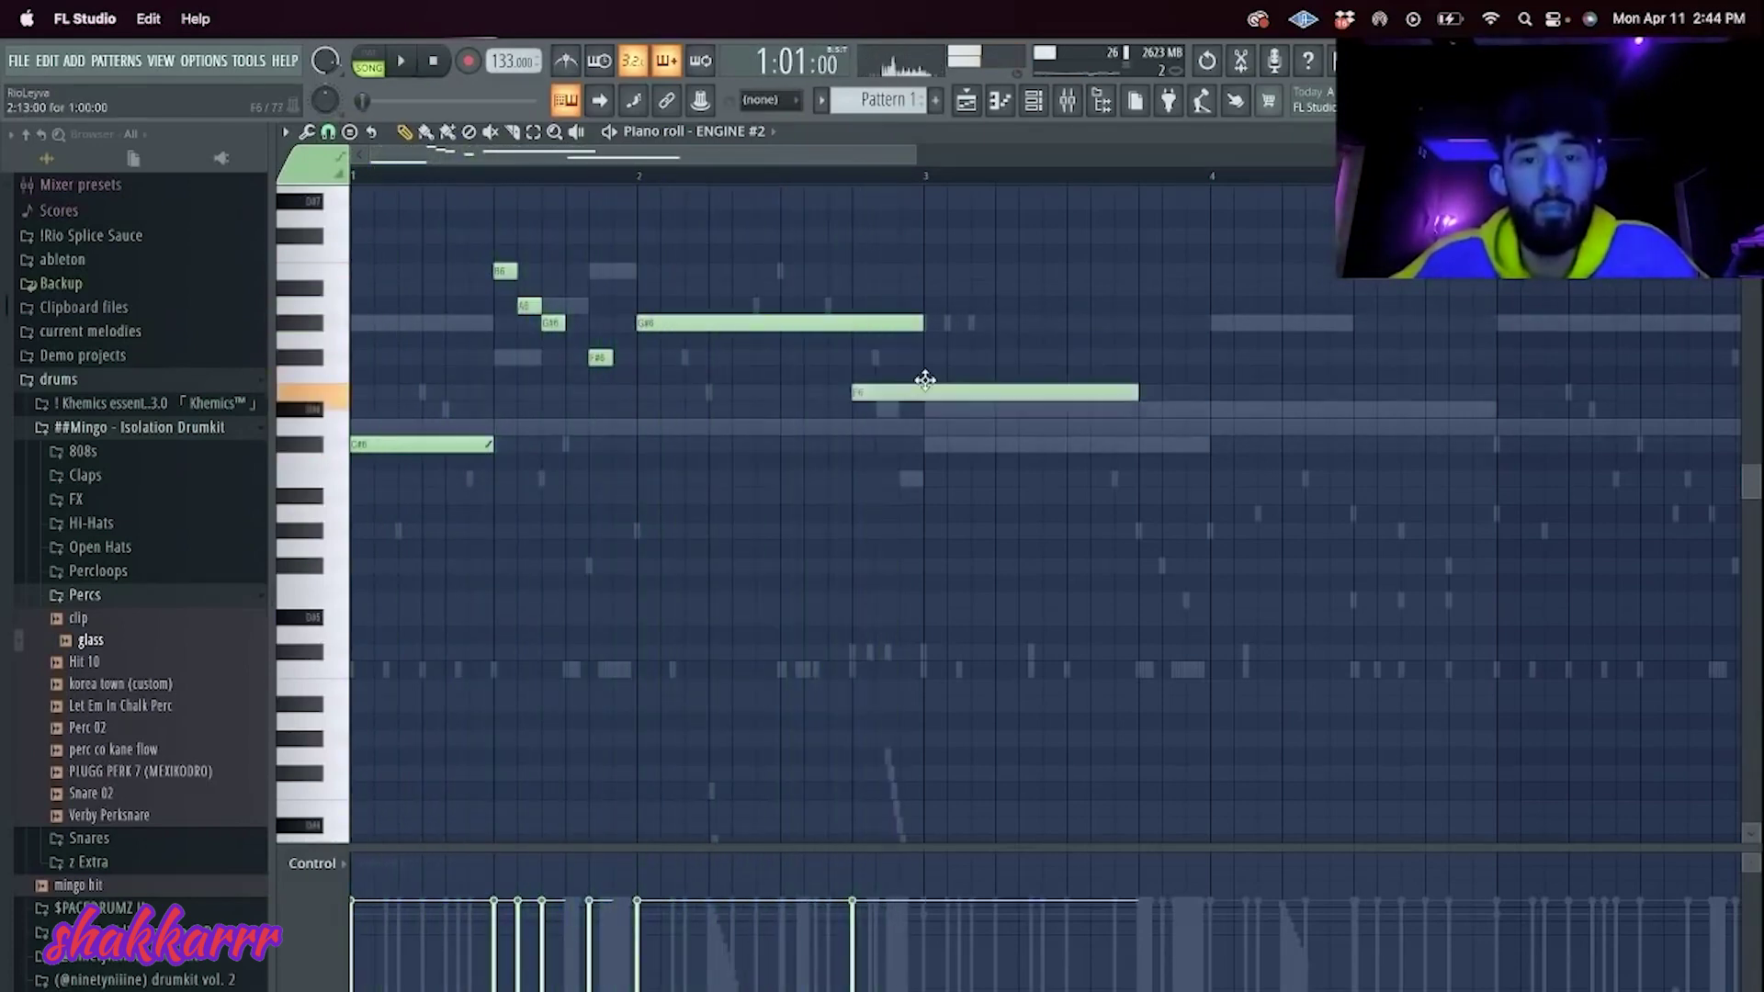
{"action": "key", "text": "space"}
{"action": "left_click", "coordinate": [951, 409]}
{"action": "left_click", "coordinate": [927, 443]}
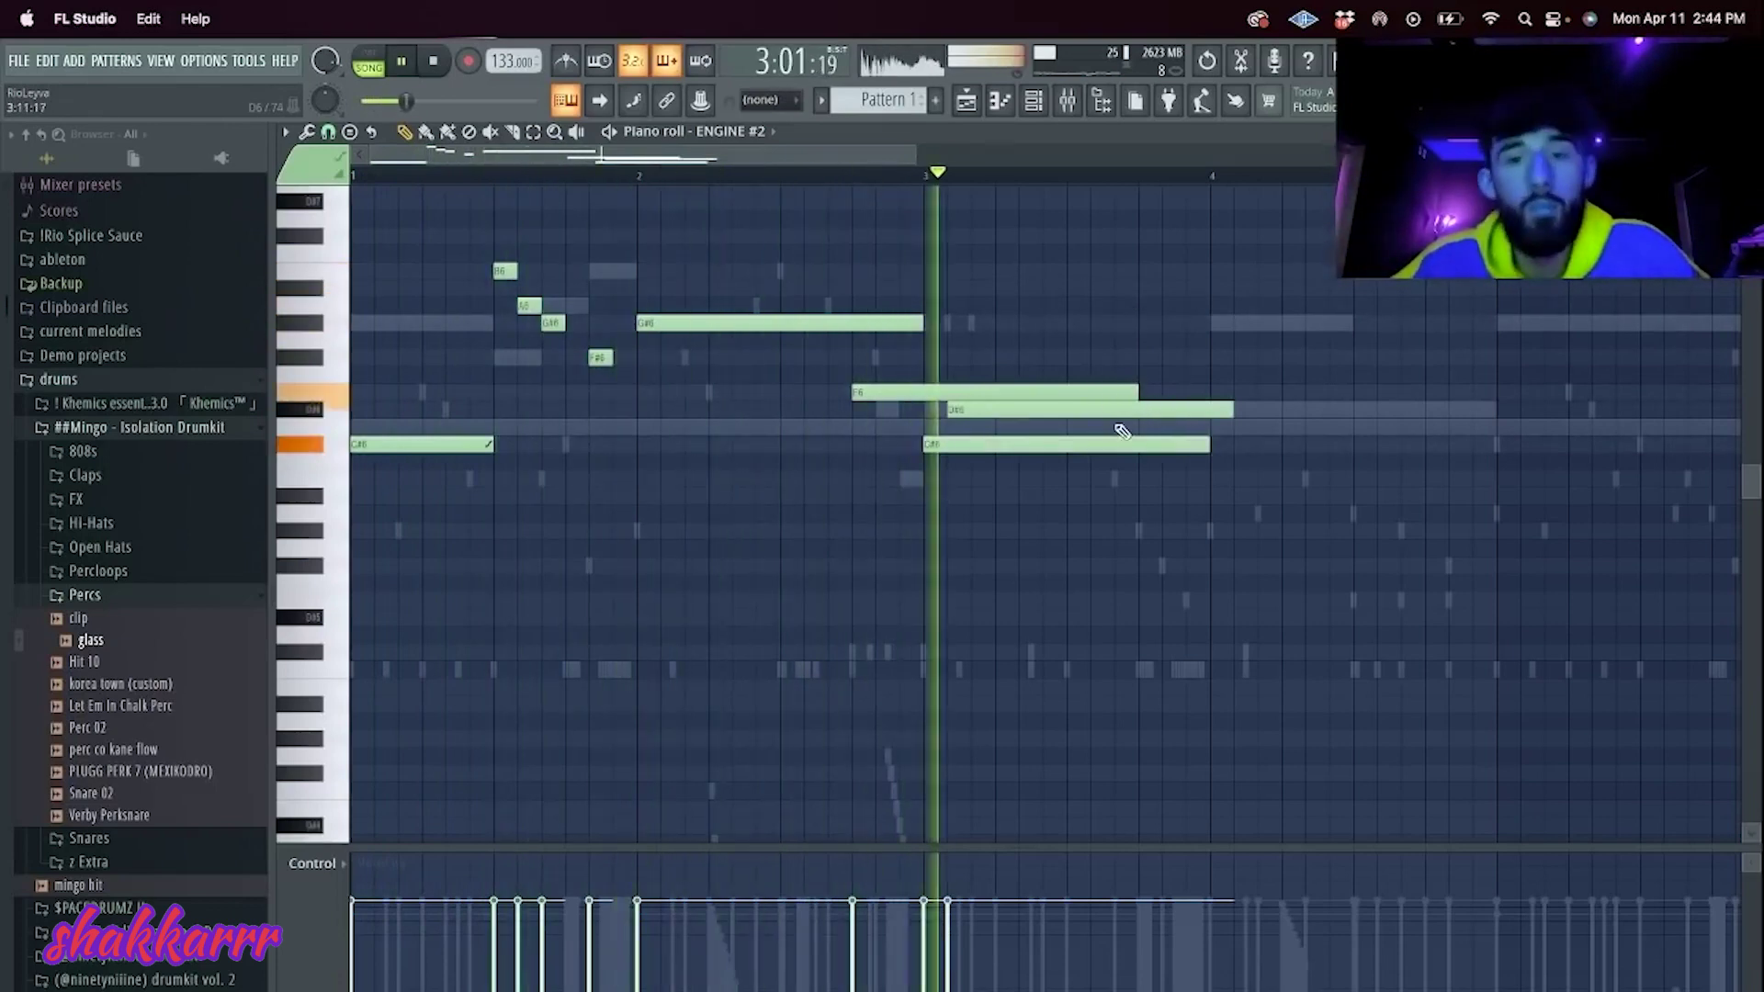
Step: Add one-bar notes B5 late in bar 3, C#6, D#6, E6 and F#6 through bar 4, and G#6 at bar 5
{"action": "left_click", "coordinate": [1143, 443]}
{"action": "key", "text": "space"}
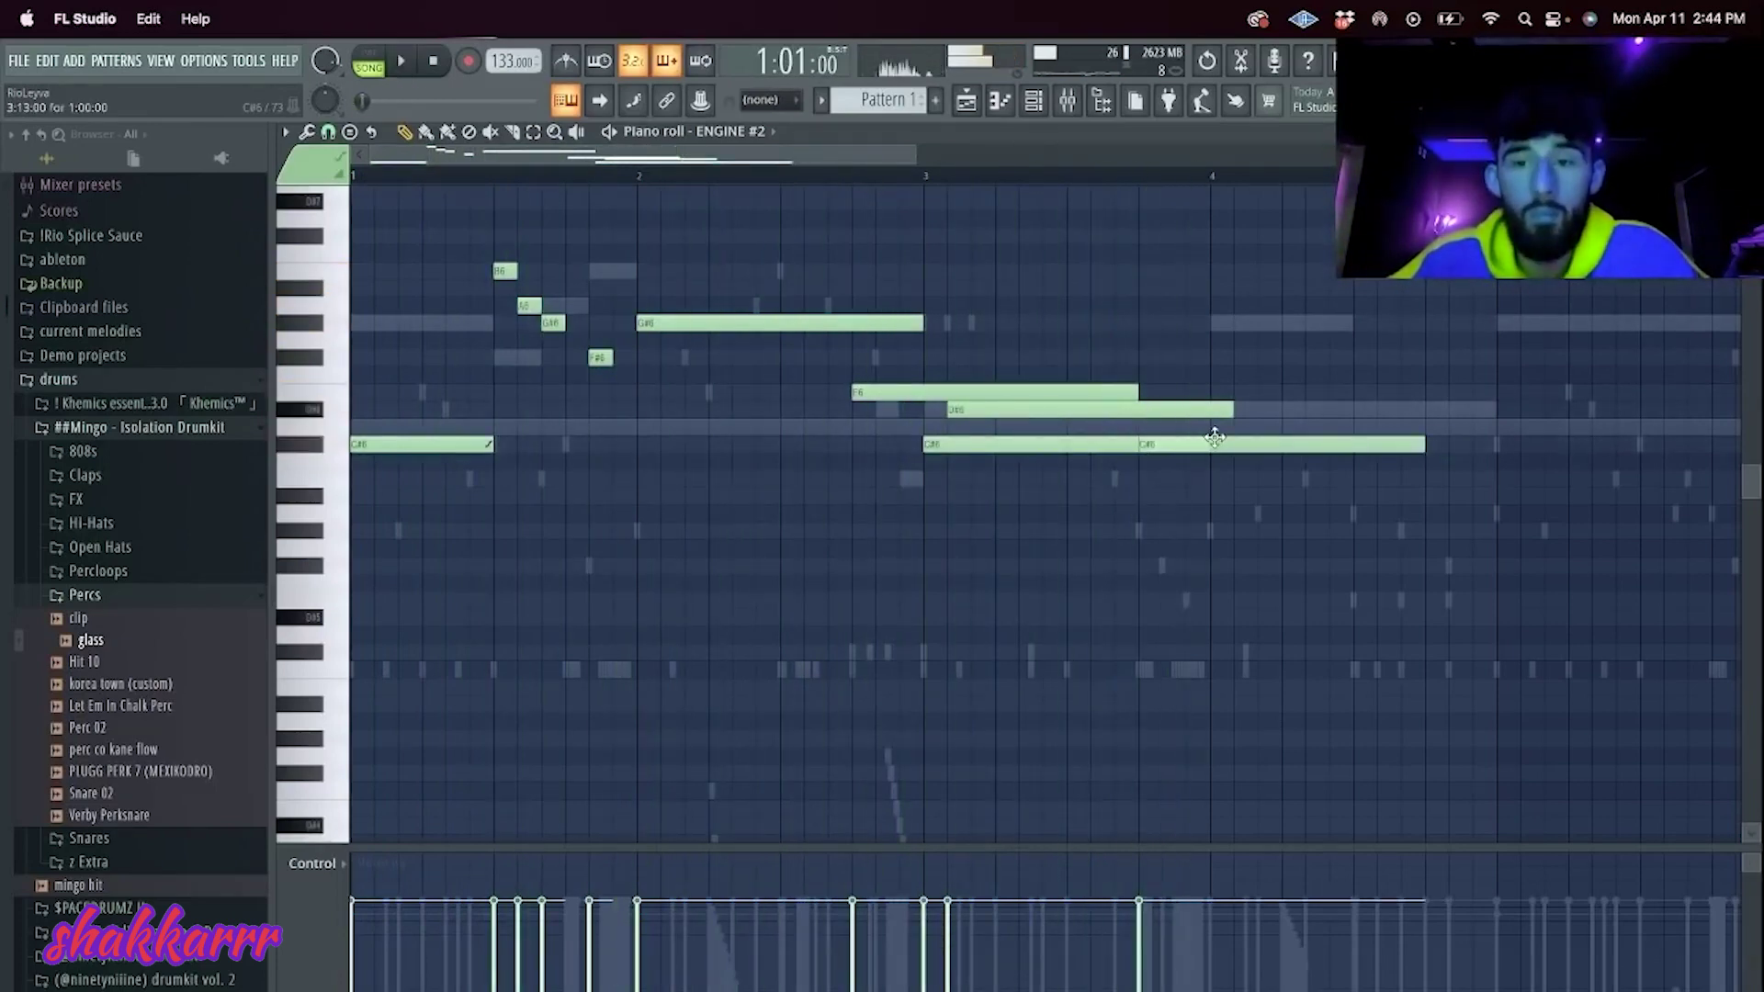
{"action": "left_click_drag", "start_coordinate": [1214, 435], "coordinate": [1211, 485]}
{"action": "left_click", "coordinate": [1205, 174]}
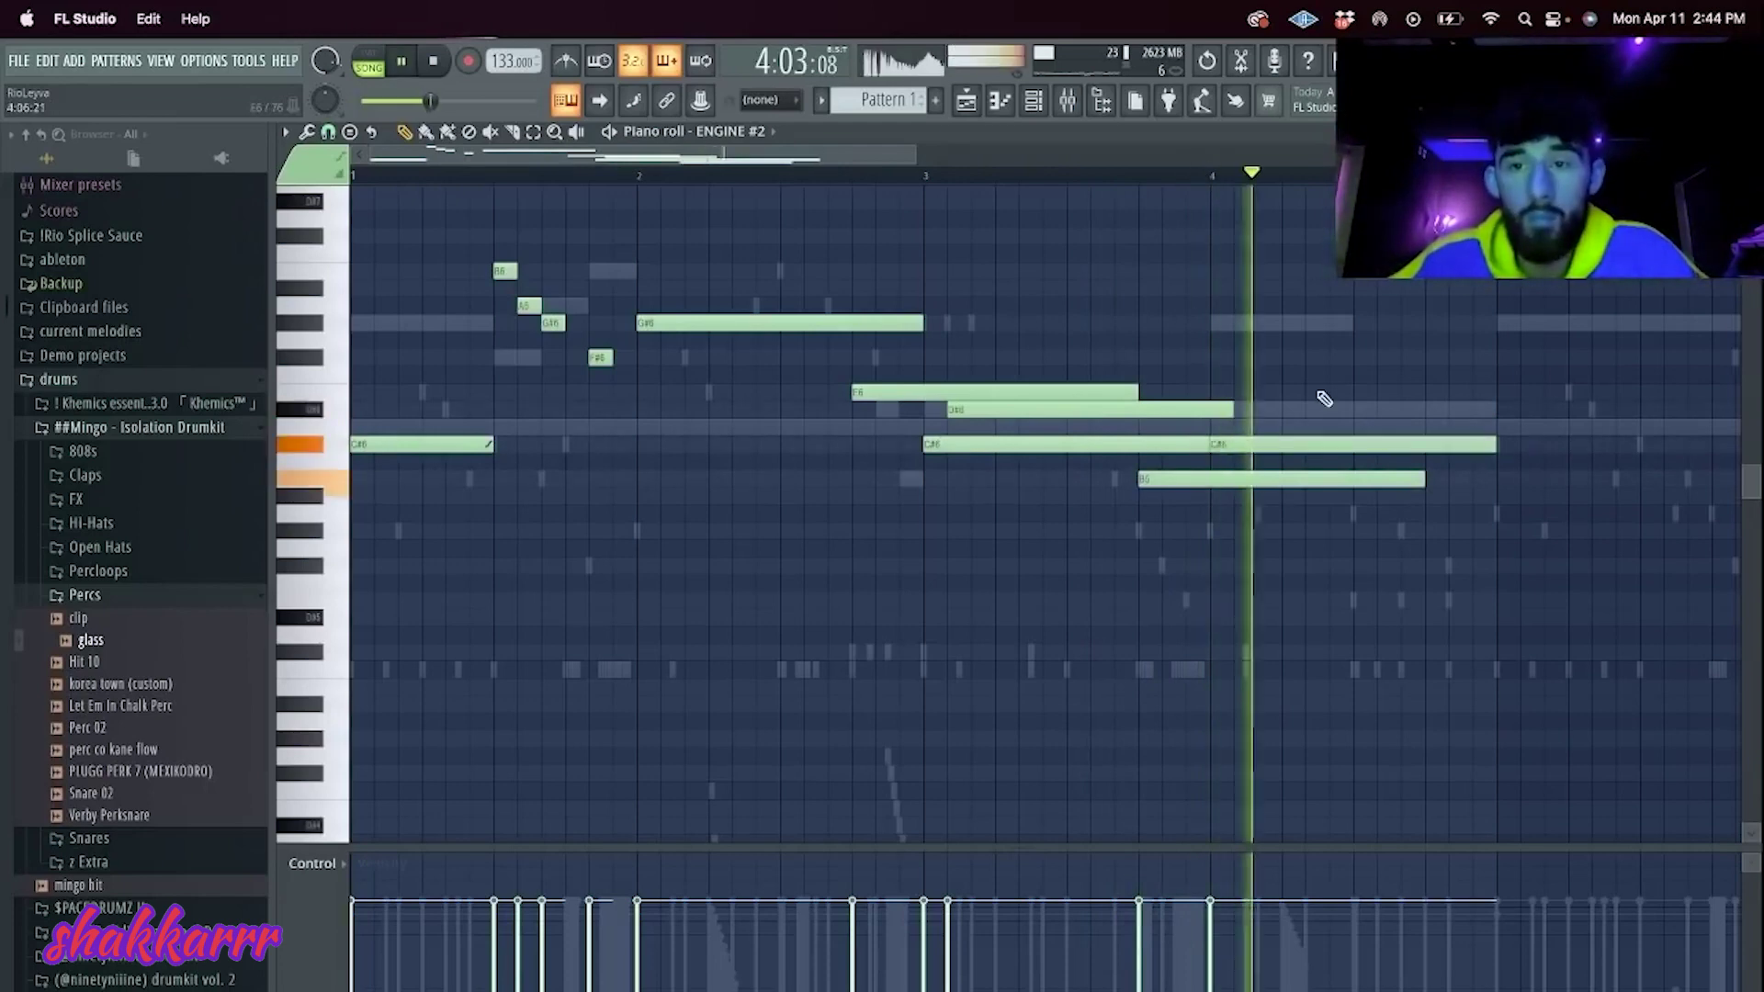
{"action": "left_click", "coordinate": [1286, 409]}
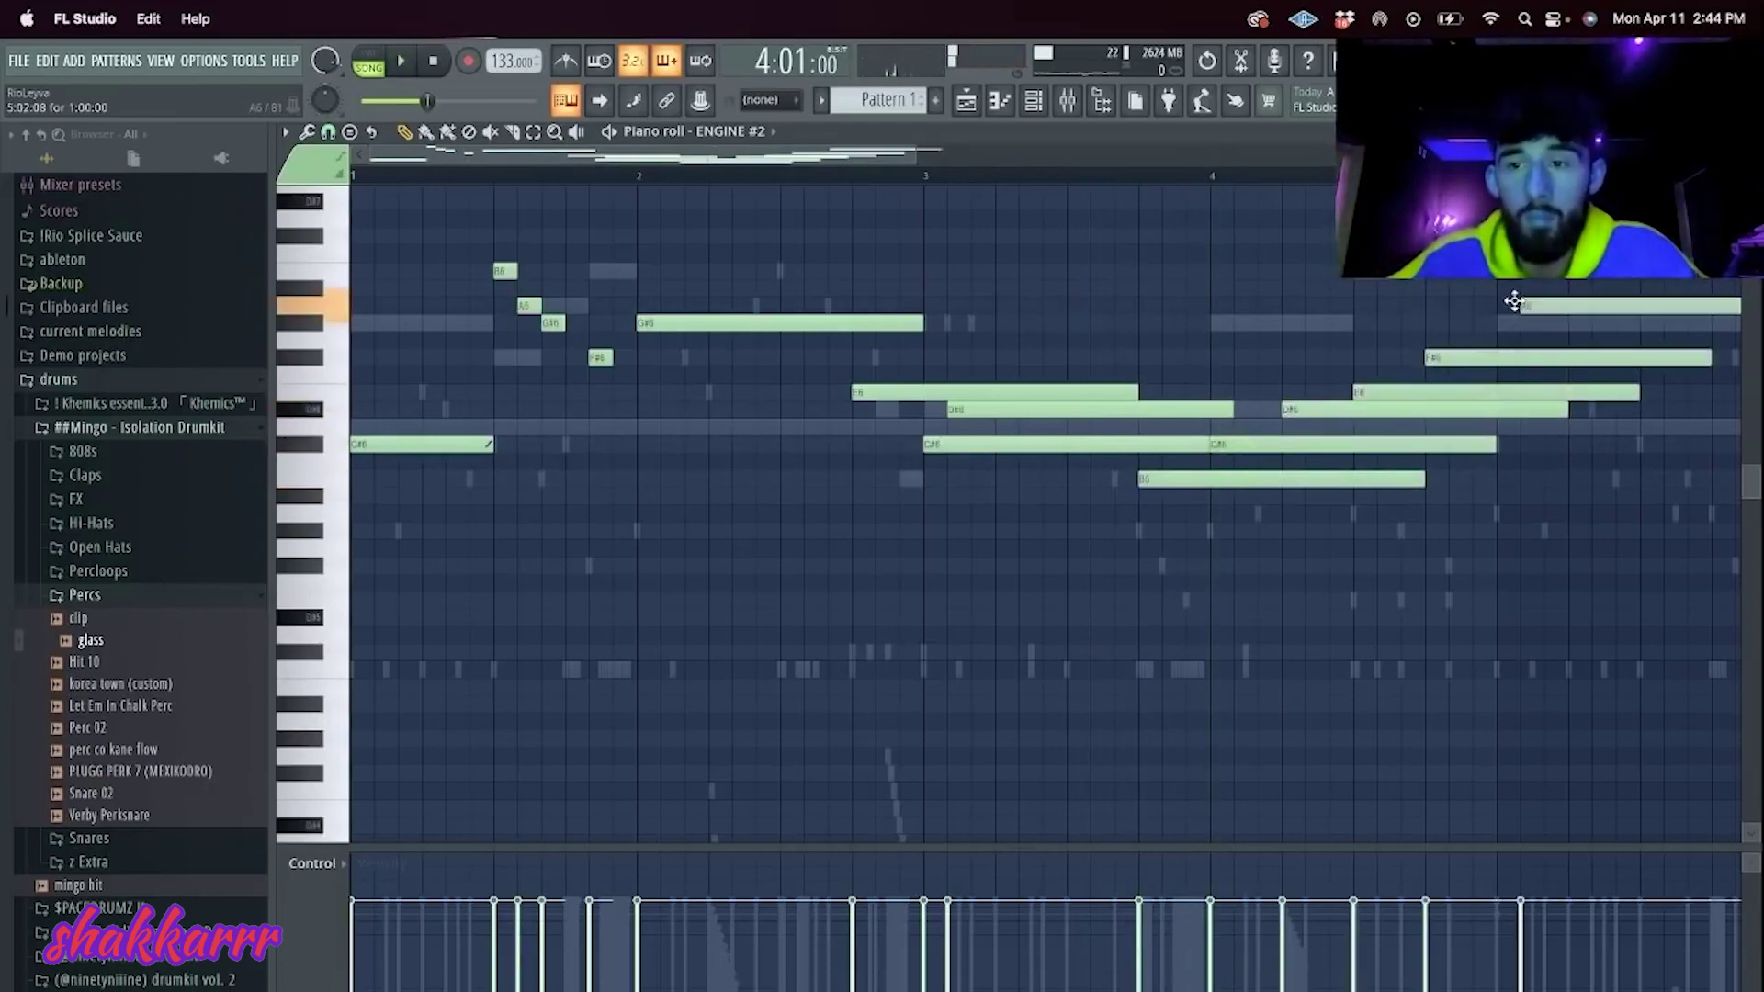
{"action": "key", "text": "space"}
{"action": "scroll", "coordinate": [1053, 245], "scroll_direction": "down", "scroll_amount": 2}
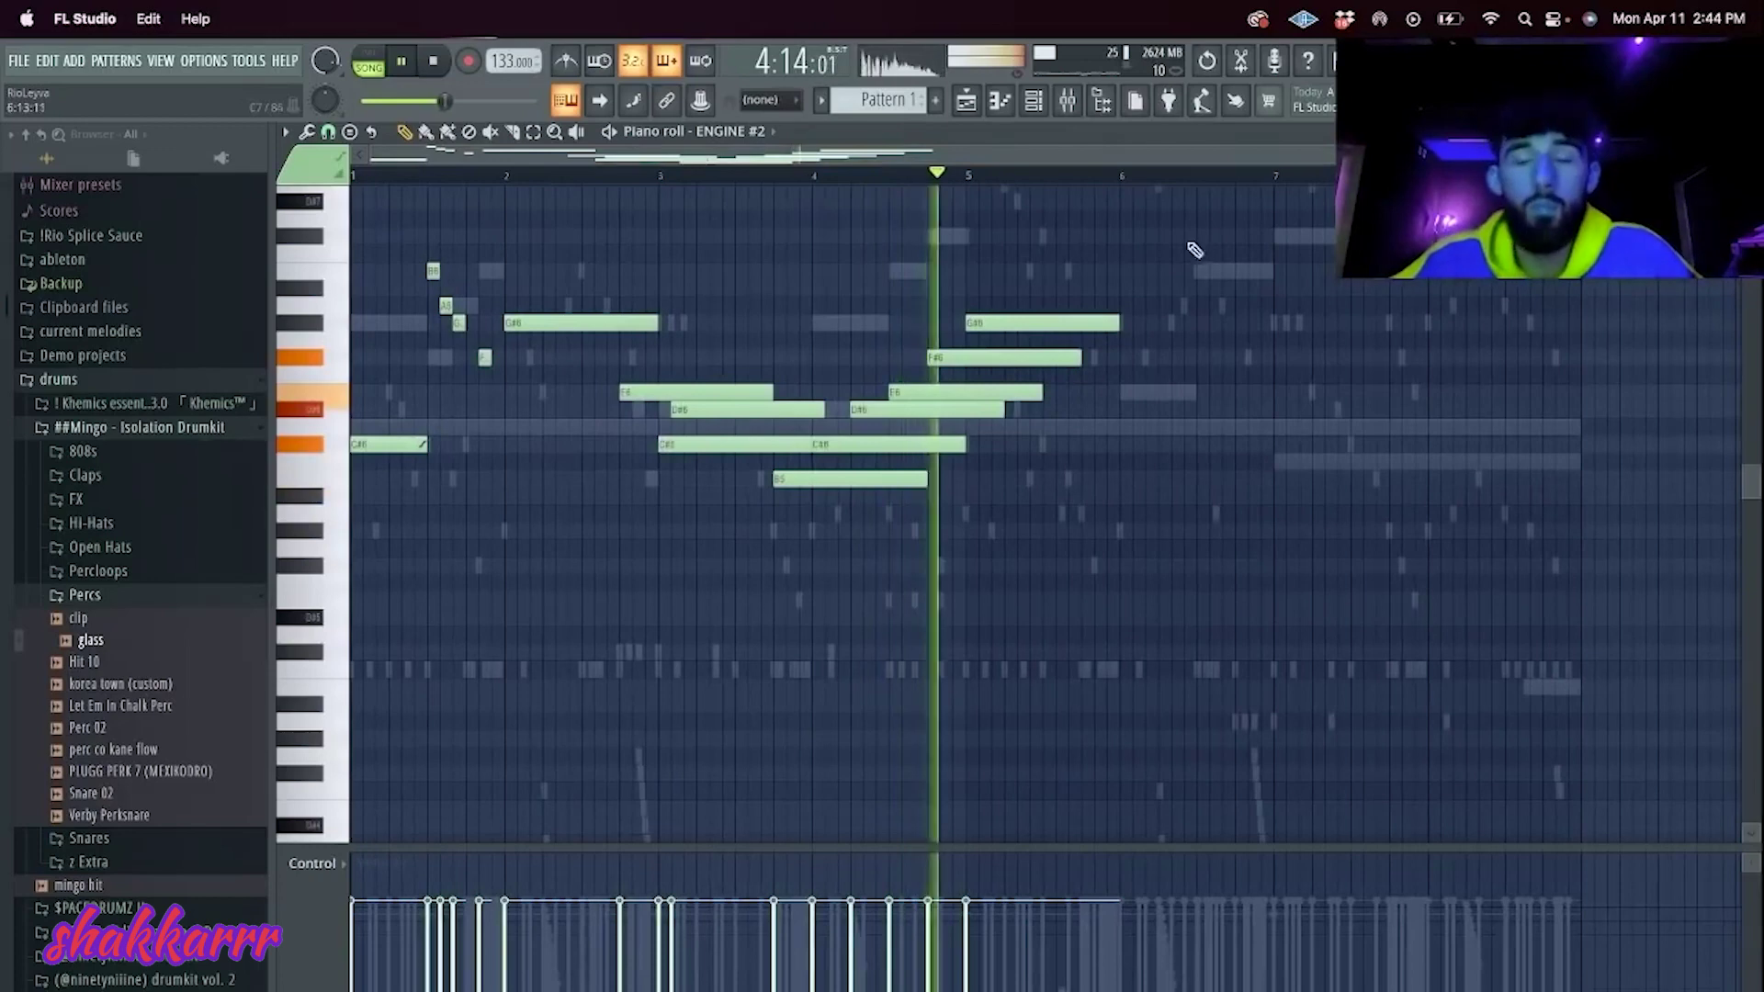
{"action": "key", "text": "space"}
Step: Add overlapping one-bar B6, A6 and F#6 notes at the end of bar 5 and G#6 at bar 6, and audition them
{"action": "left_click", "coordinate": [1081, 237]}
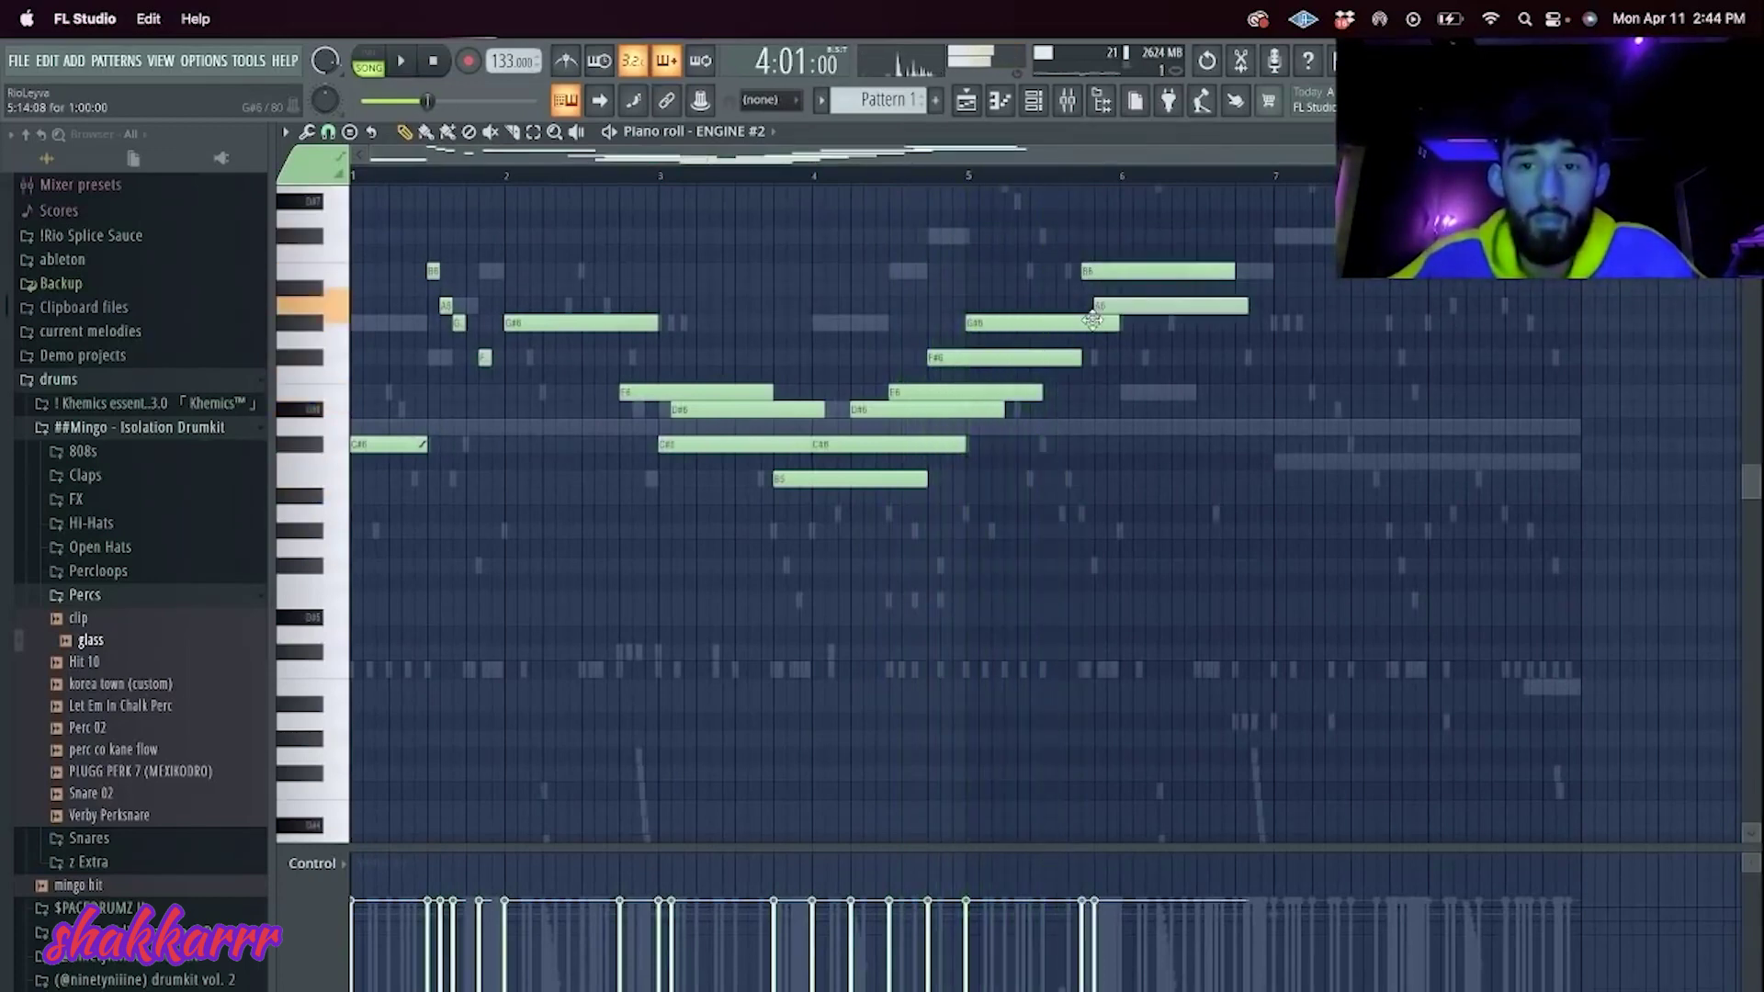
{"action": "left_click", "coordinate": [1066, 174]}
{"action": "key", "text": "space"}
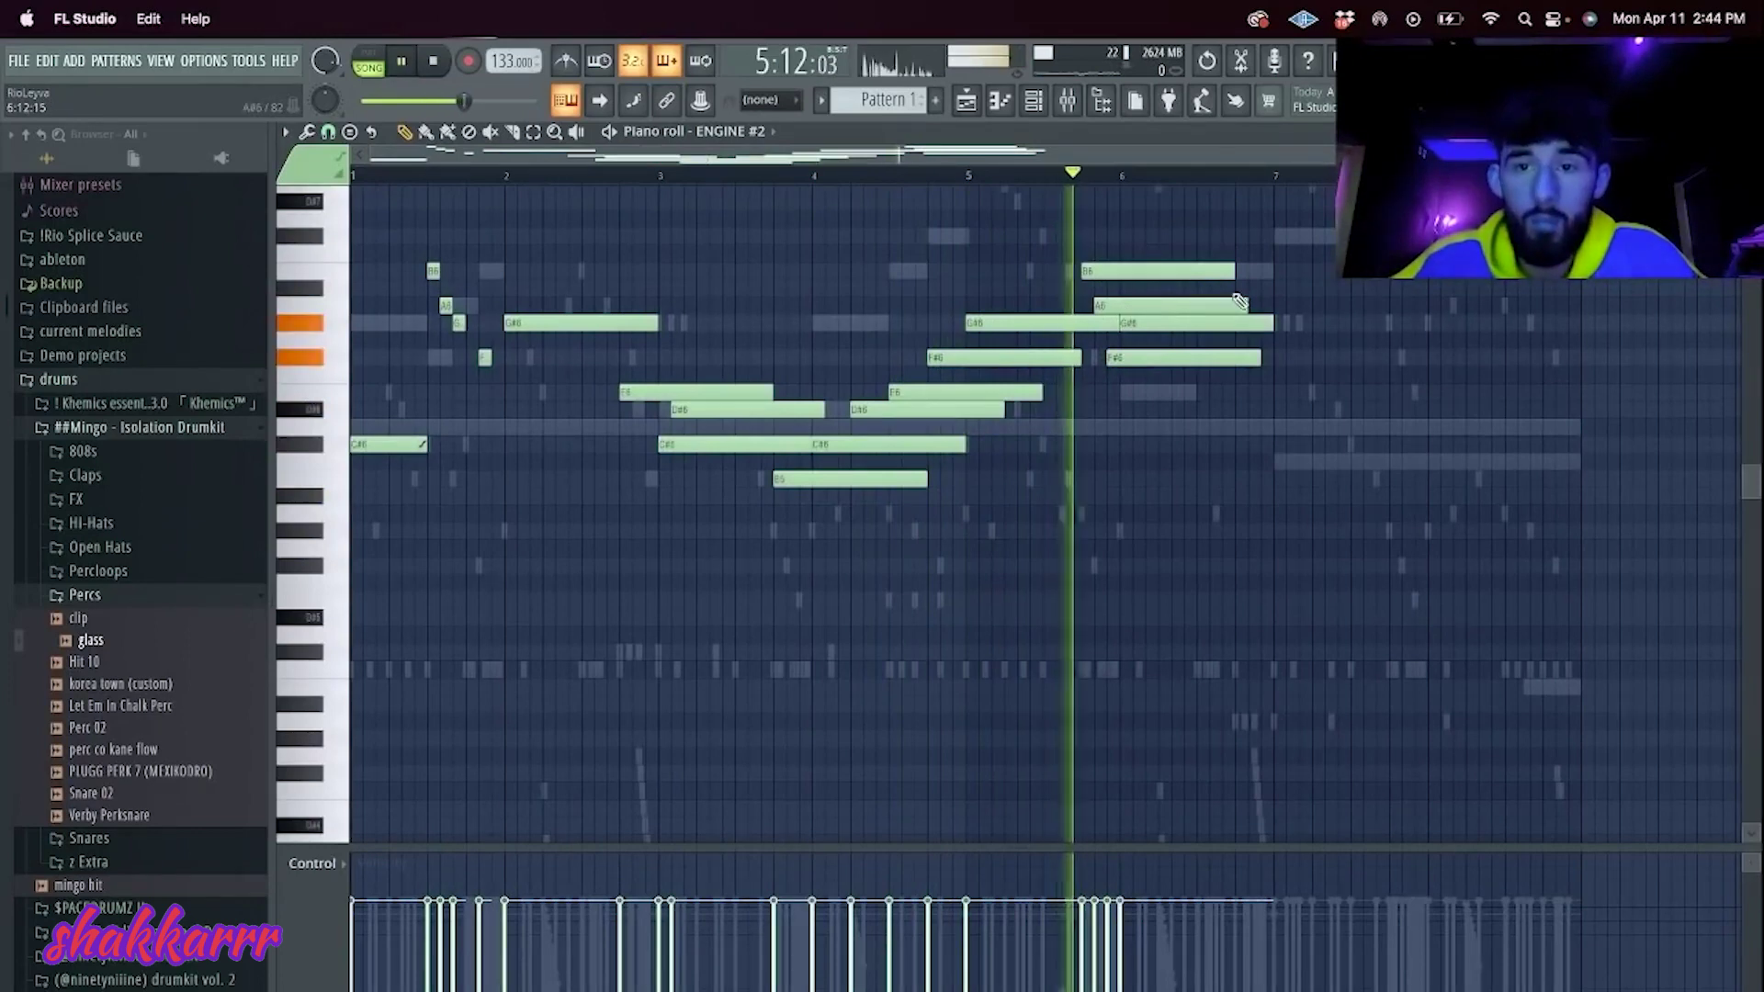
Step: Add one-bar notes E6 in the middle of bar 6, C#6 at the start of bar 7 and D#6 just after it
{"action": "left_click", "coordinate": [1200, 392]}
{"action": "key", "text": "space"}
{"action": "mouse_move", "coordinate": [1288, 424]}
{"action": "left_mouse_down"}
{"action": "mouse_move", "coordinate": [1274, 393]}
{"action": "mouse_move", "coordinate": [1289, 411]}
{"action": "left_mouse_up"}
{"action": "key", "text": "space"}
{"action": "key", "text": "space"}
{"action": "key", "text": "space"}
{"action": "left_click", "coordinate": [1286, 446]}
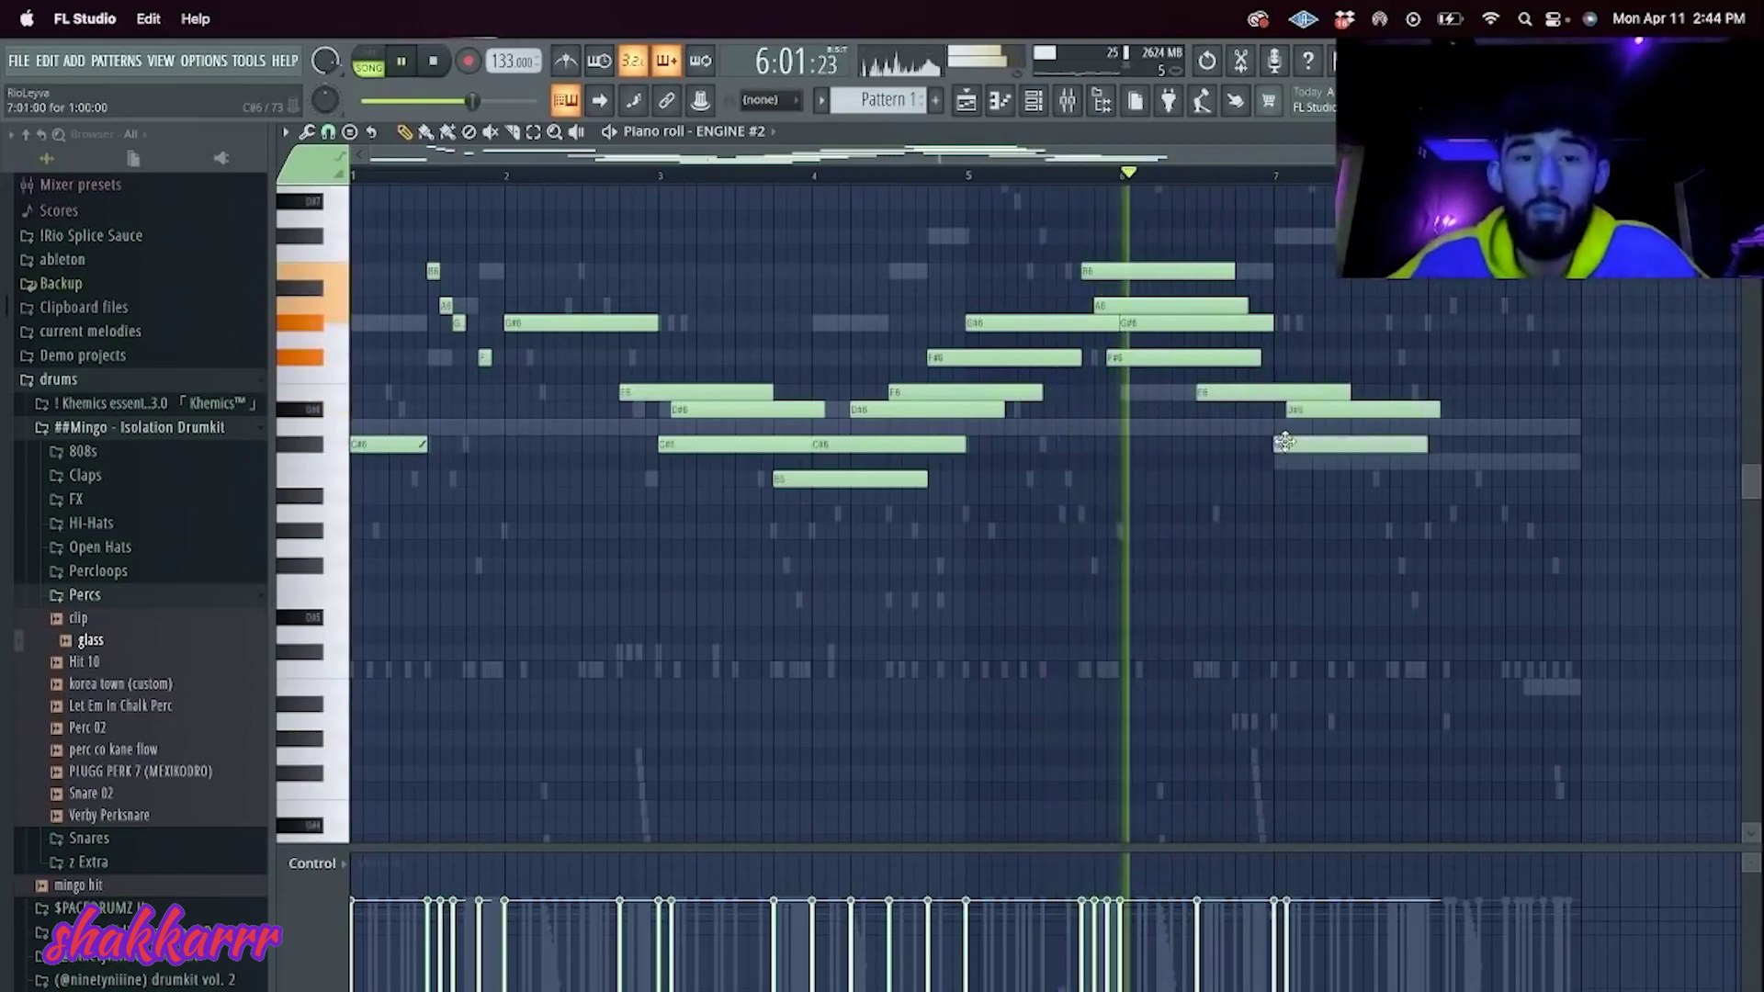
Step: End the melody with a one-bar G#5 at bar 8 and a half-bar B5 in the second half of bar 8
{"action": "left_click", "coordinate": [1449, 448]}
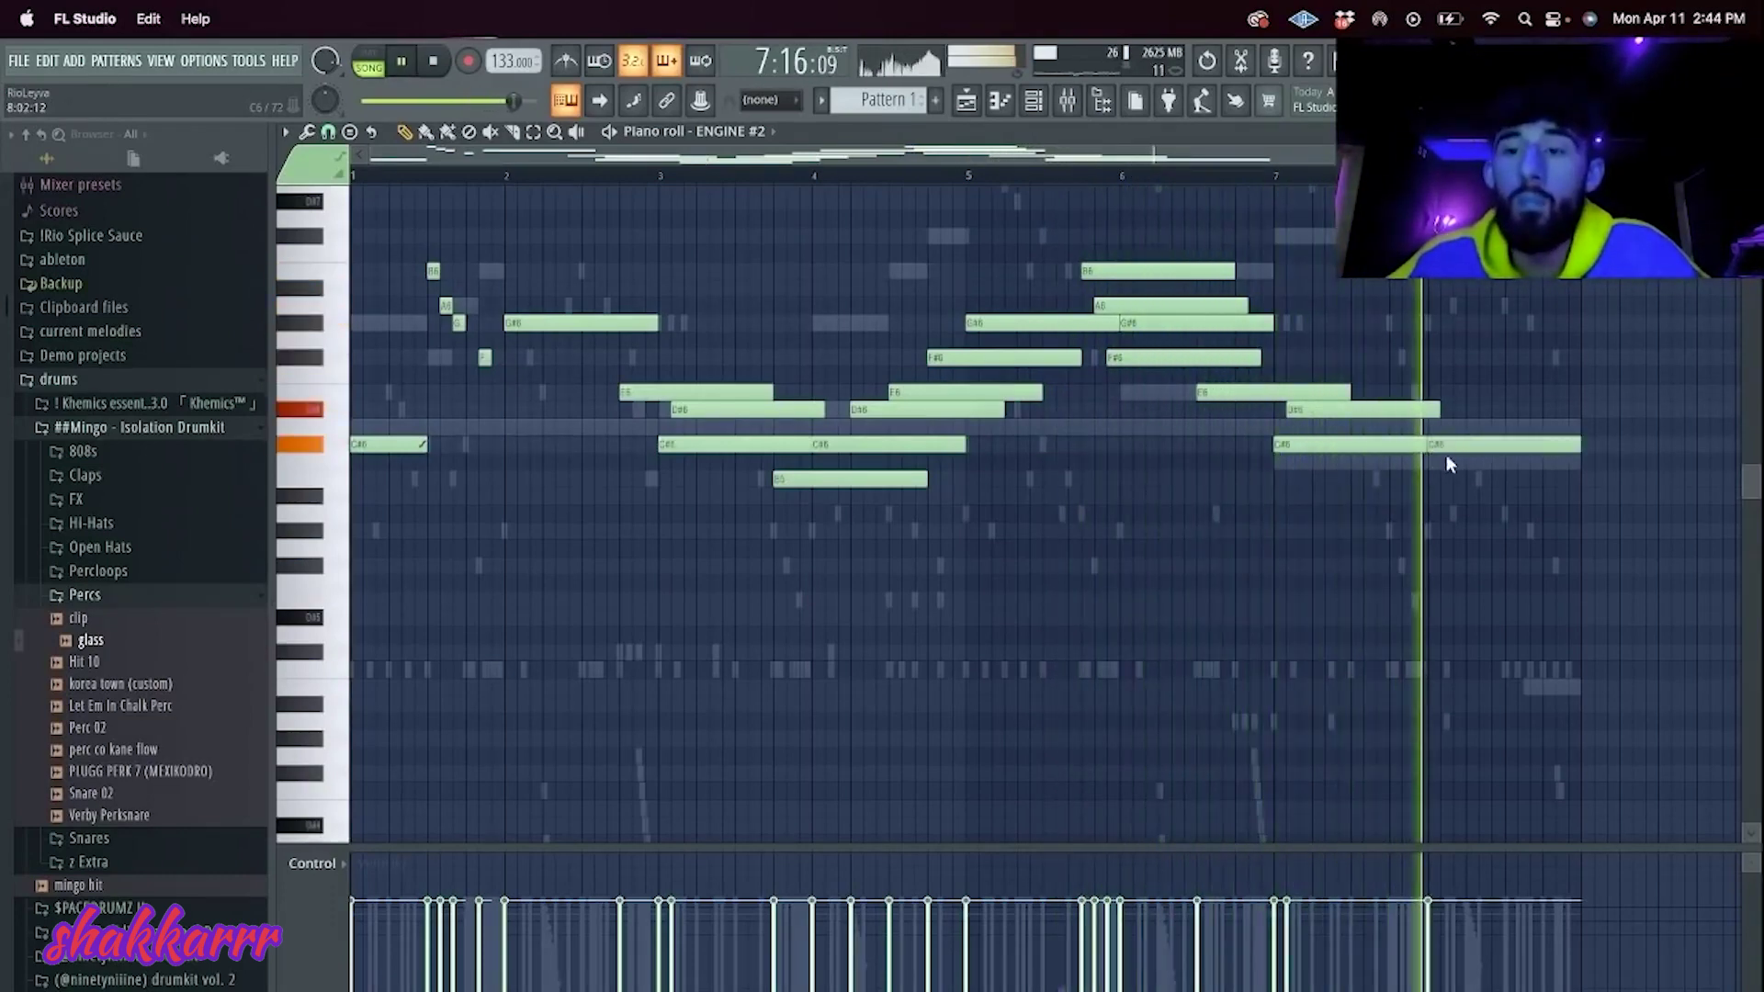
{"action": "left_click", "coordinate": [1506, 478]}
{"action": "key", "text": "space"}
{"action": "left_click_drag", "start_coordinate": [1658, 479], "coordinate": [1516, 534]}
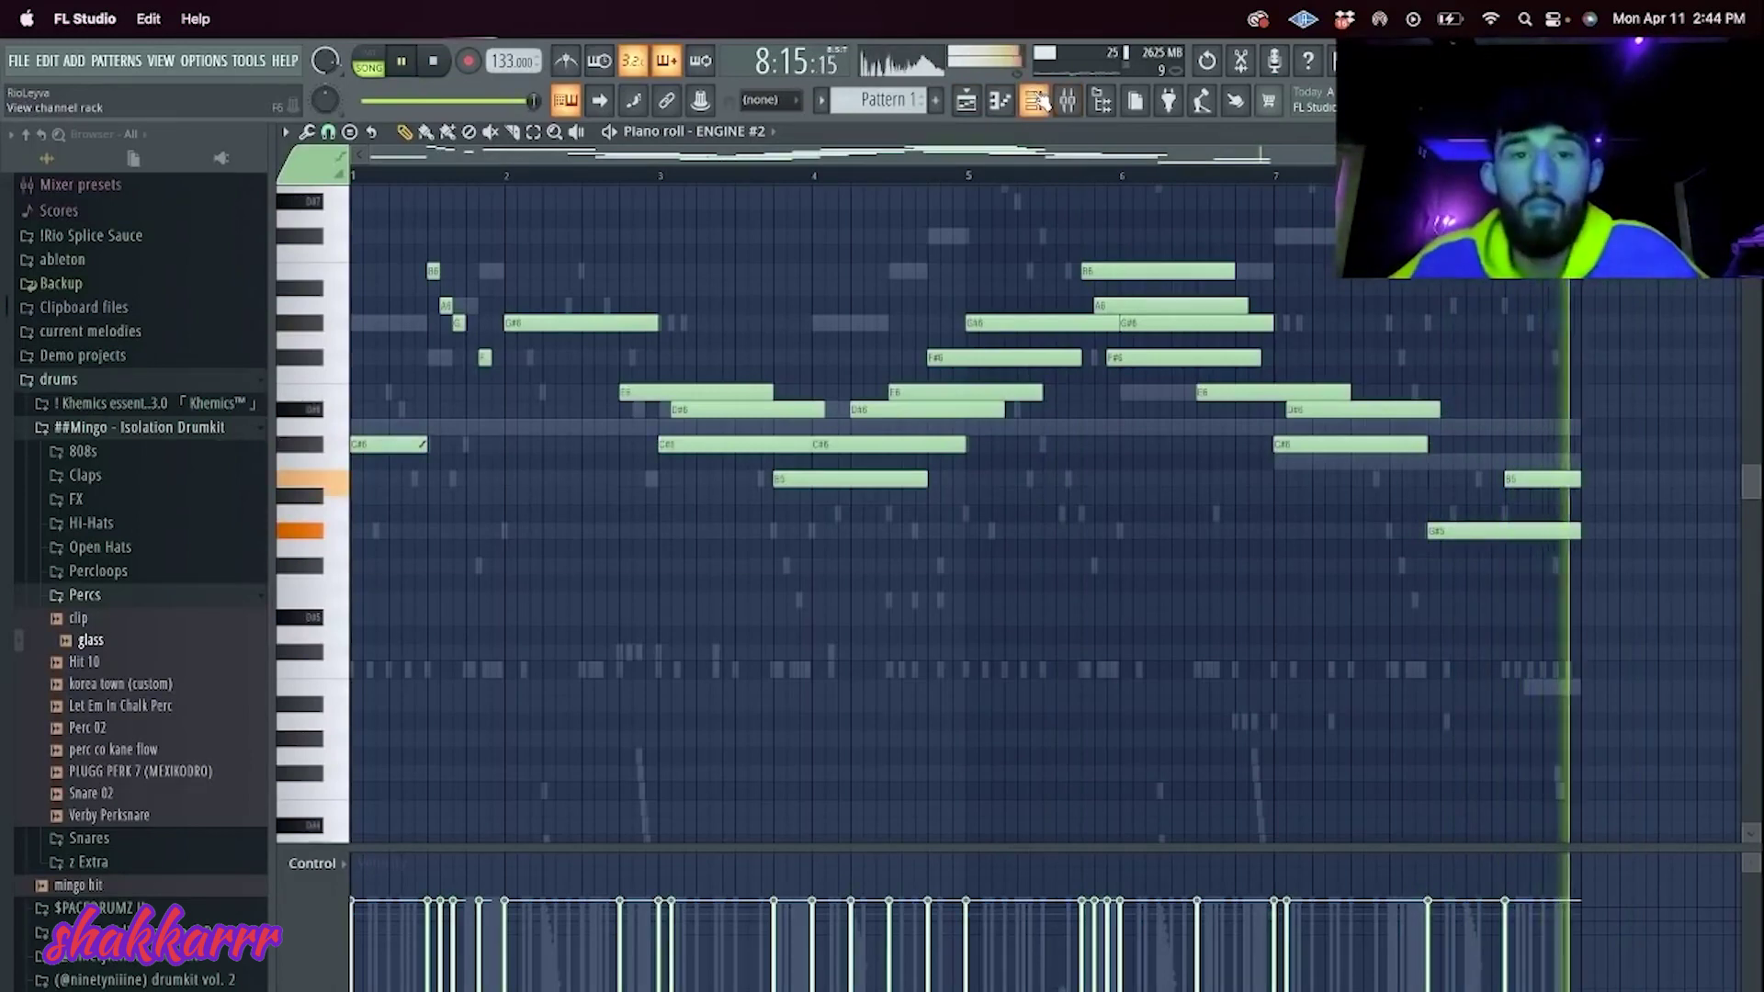
Step: Clone the rio - spinz 808 channel and copy the original's notes into the clone
{"action": "key", "text": "F6"}
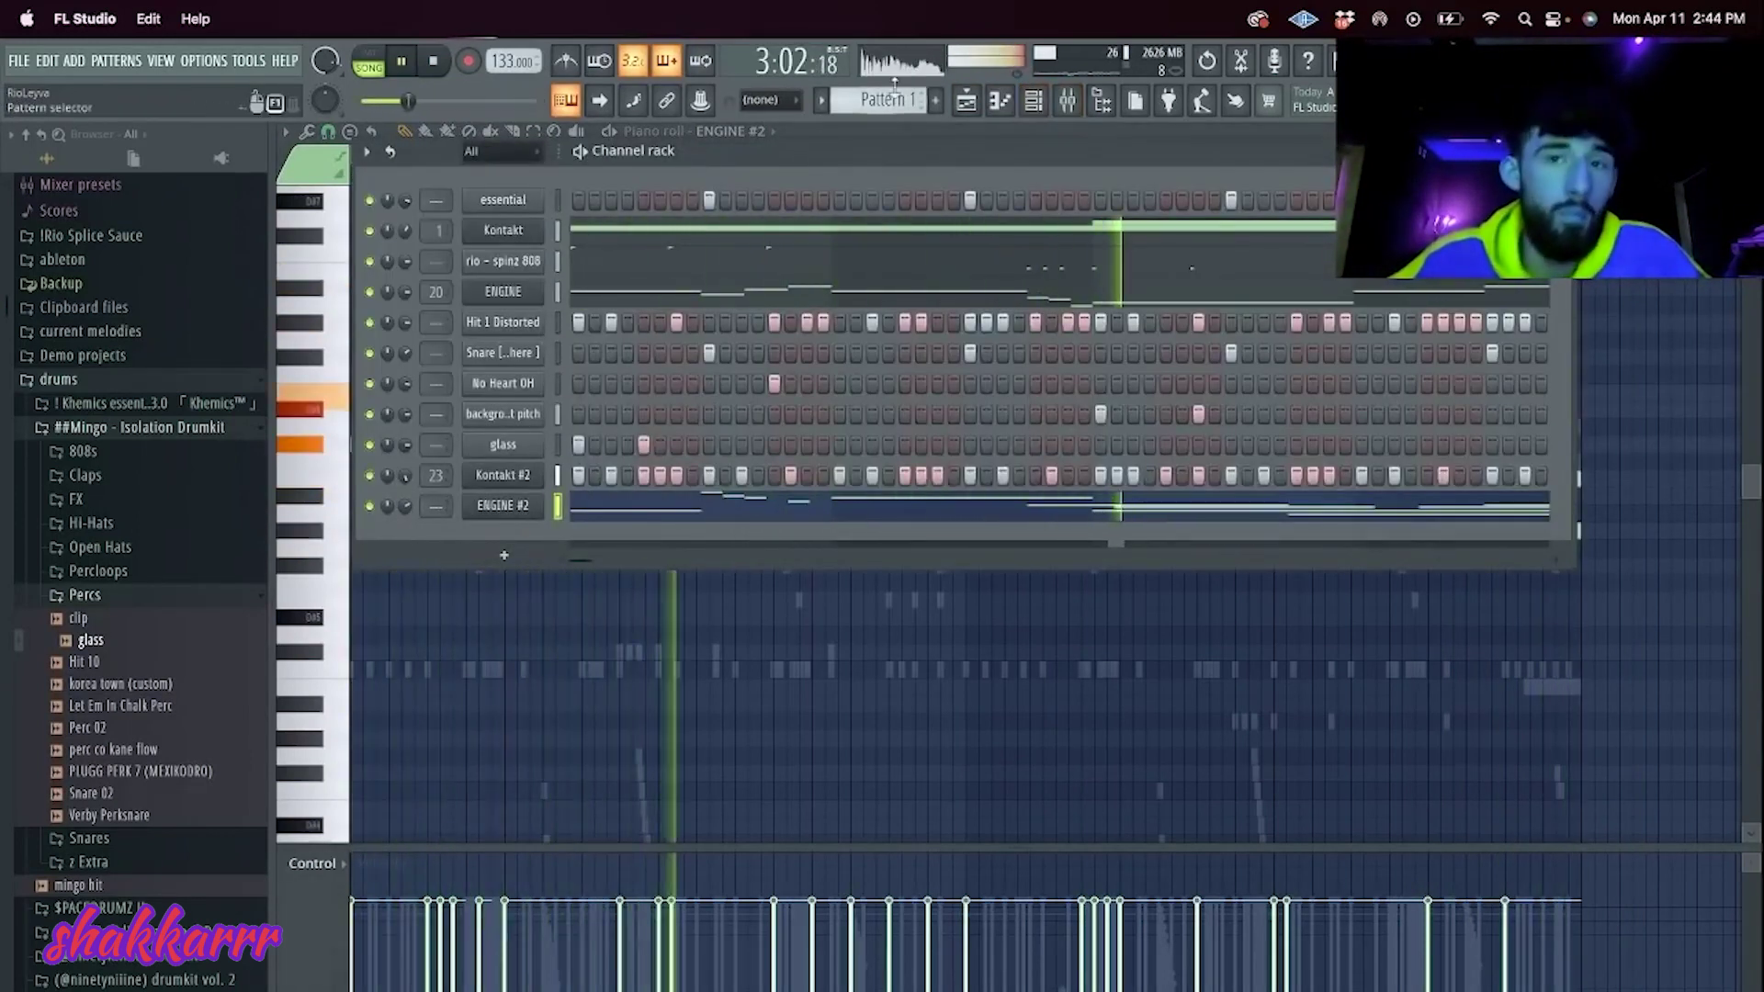
{"action": "right_click", "coordinate": [530, 262]}
{"action": "left_click", "coordinate": [594, 458]}
{"action": "left_click", "coordinate": [555, 261]}
{"action": "key", "text": "super+c"}
{"action": "left_click", "coordinate": [558, 292]}
{"action": "key", "text": "super+v"}
Step: Mute the original rio - spinz 808 channel and load Clipped Zay 808 from the Isolation drumkit's 808s folder into the clone
{"action": "left_click", "coordinate": [370, 262]}
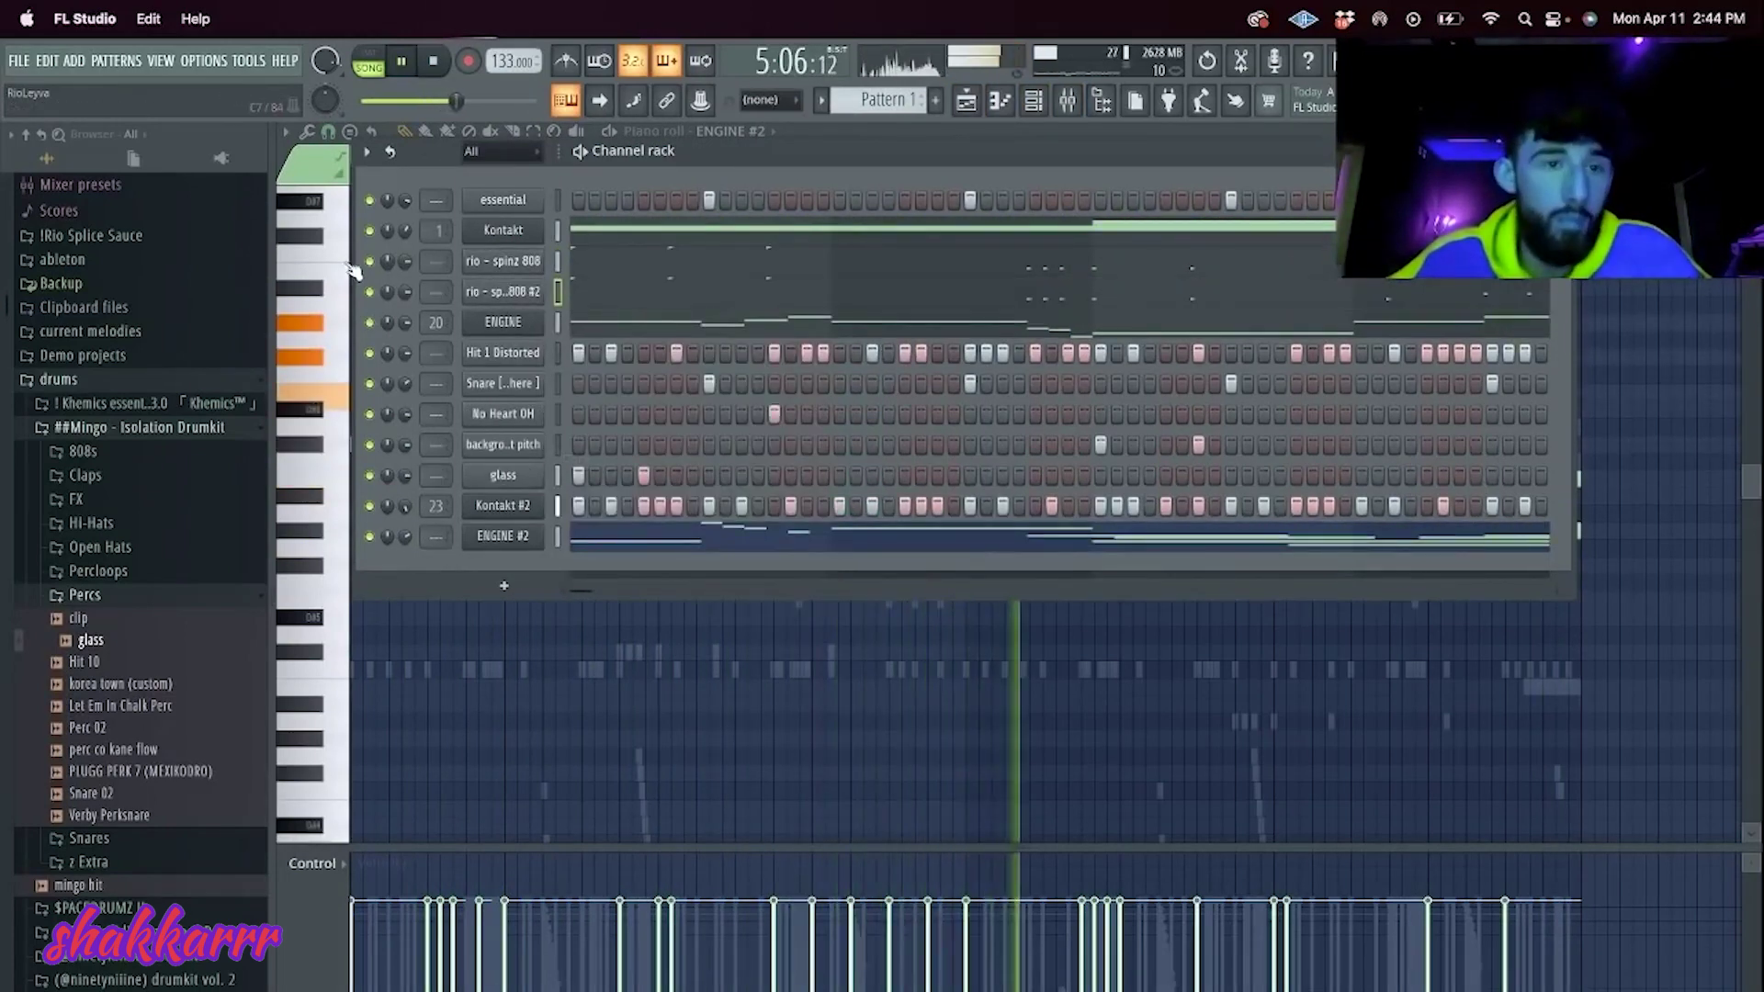
{"action": "left_click", "coordinate": [186, 455]}
{"action": "left_click_drag", "start_coordinate": [118, 517], "coordinate": [413, 296]}
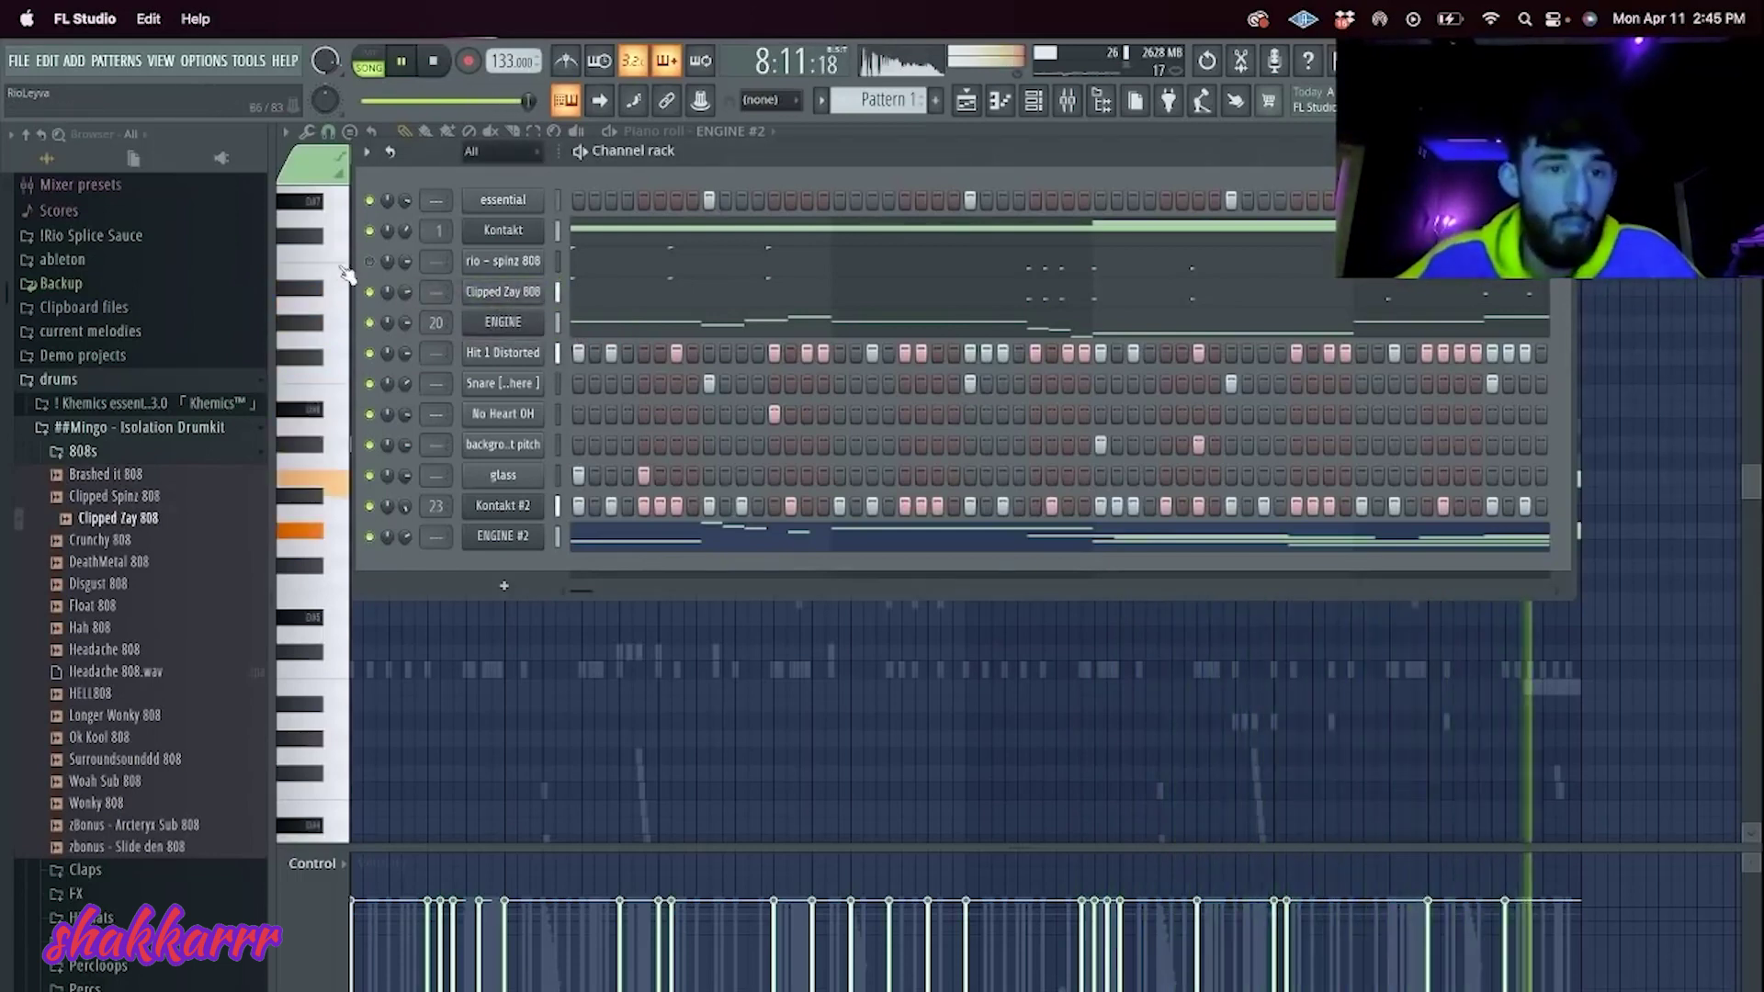
Step: Stop playback, split Pattern 1 by channel and place all twelve resulting patterns on playlist tracks 1 to 12 from bar 1
{"action": "key", "text": "space"}
{"action": "left_click", "coordinate": [966, 99]}
{"action": "left_click", "coordinate": [820, 99]}
{"action": "left_click", "coordinate": [976, 408]}
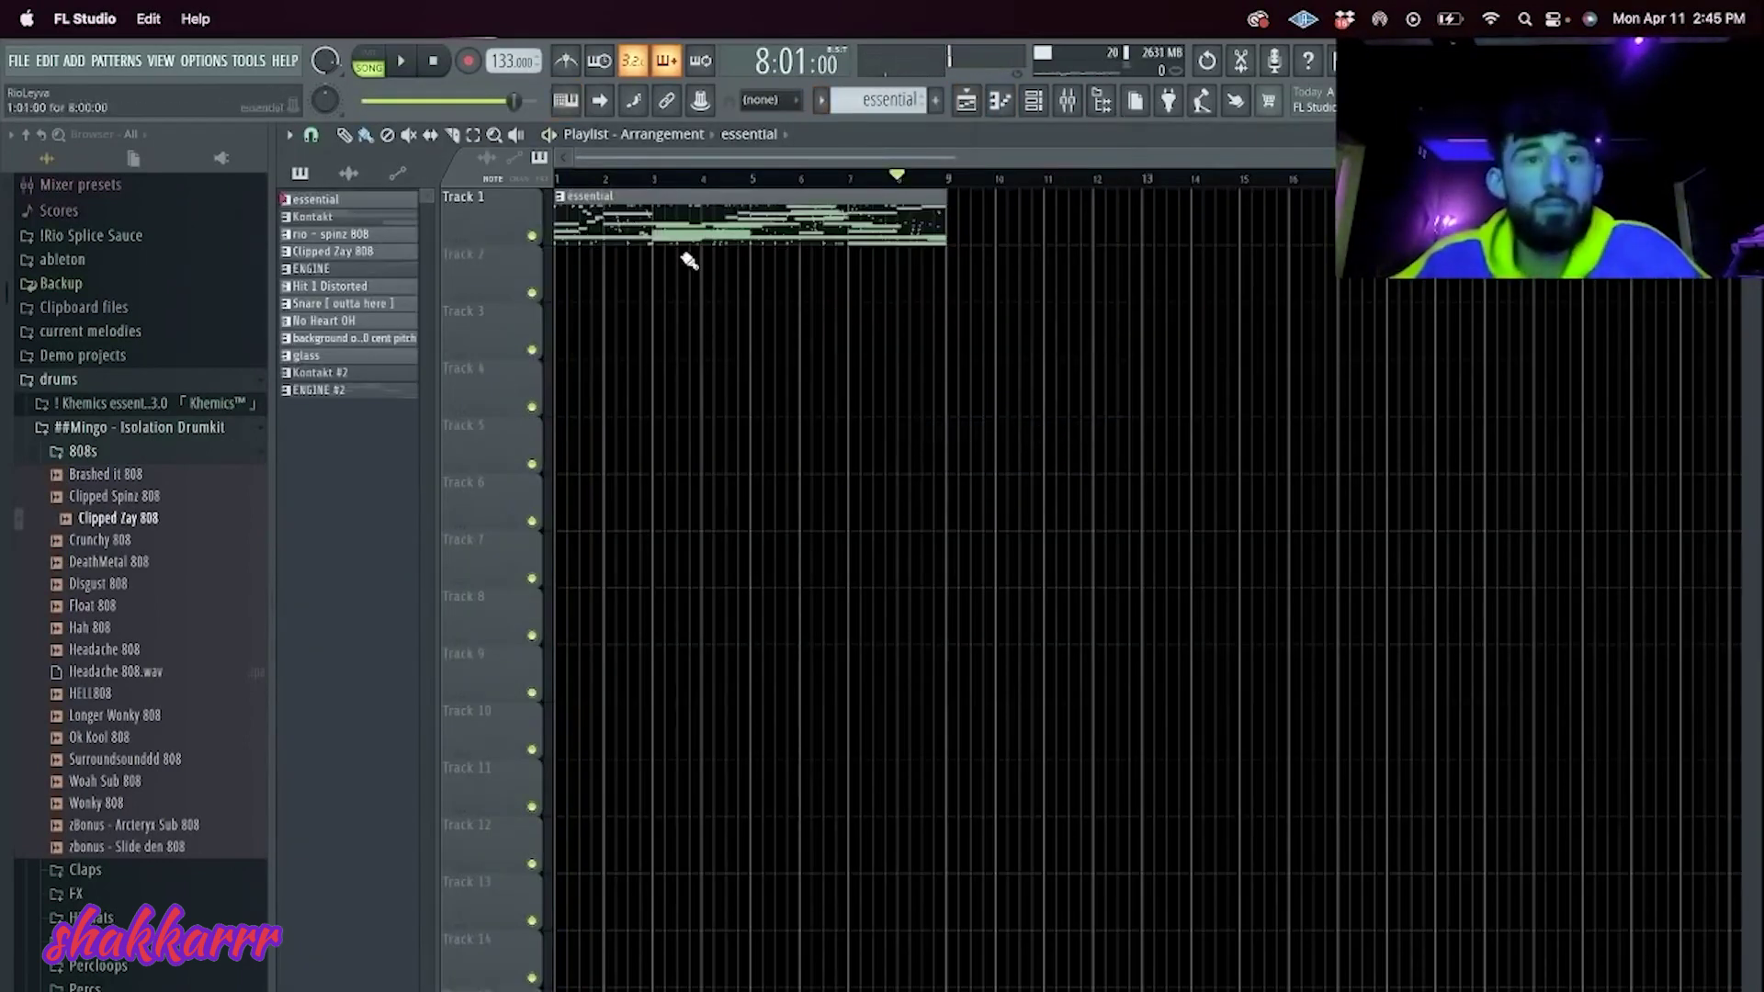
{"action": "left_click_drag", "start_coordinate": [689, 261], "coordinate": [680, 390]}
{"action": "key", "text": "super+z"}
{"action": "left_click_drag", "start_coordinate": [391, 395], "coordinate": [557, 216]}
Step: Duplicate the eight-bar block of clips six times along the playlist
{"action": "key", "text": "super+b"}
{"action": "key", "text": "super+b"}
{"action": "key", "text": "super+b"}
{"action": "key", "text": "super+b"}
{"action": "key", "text": "super+b"}
{"action": "key", "text": "super+b"}
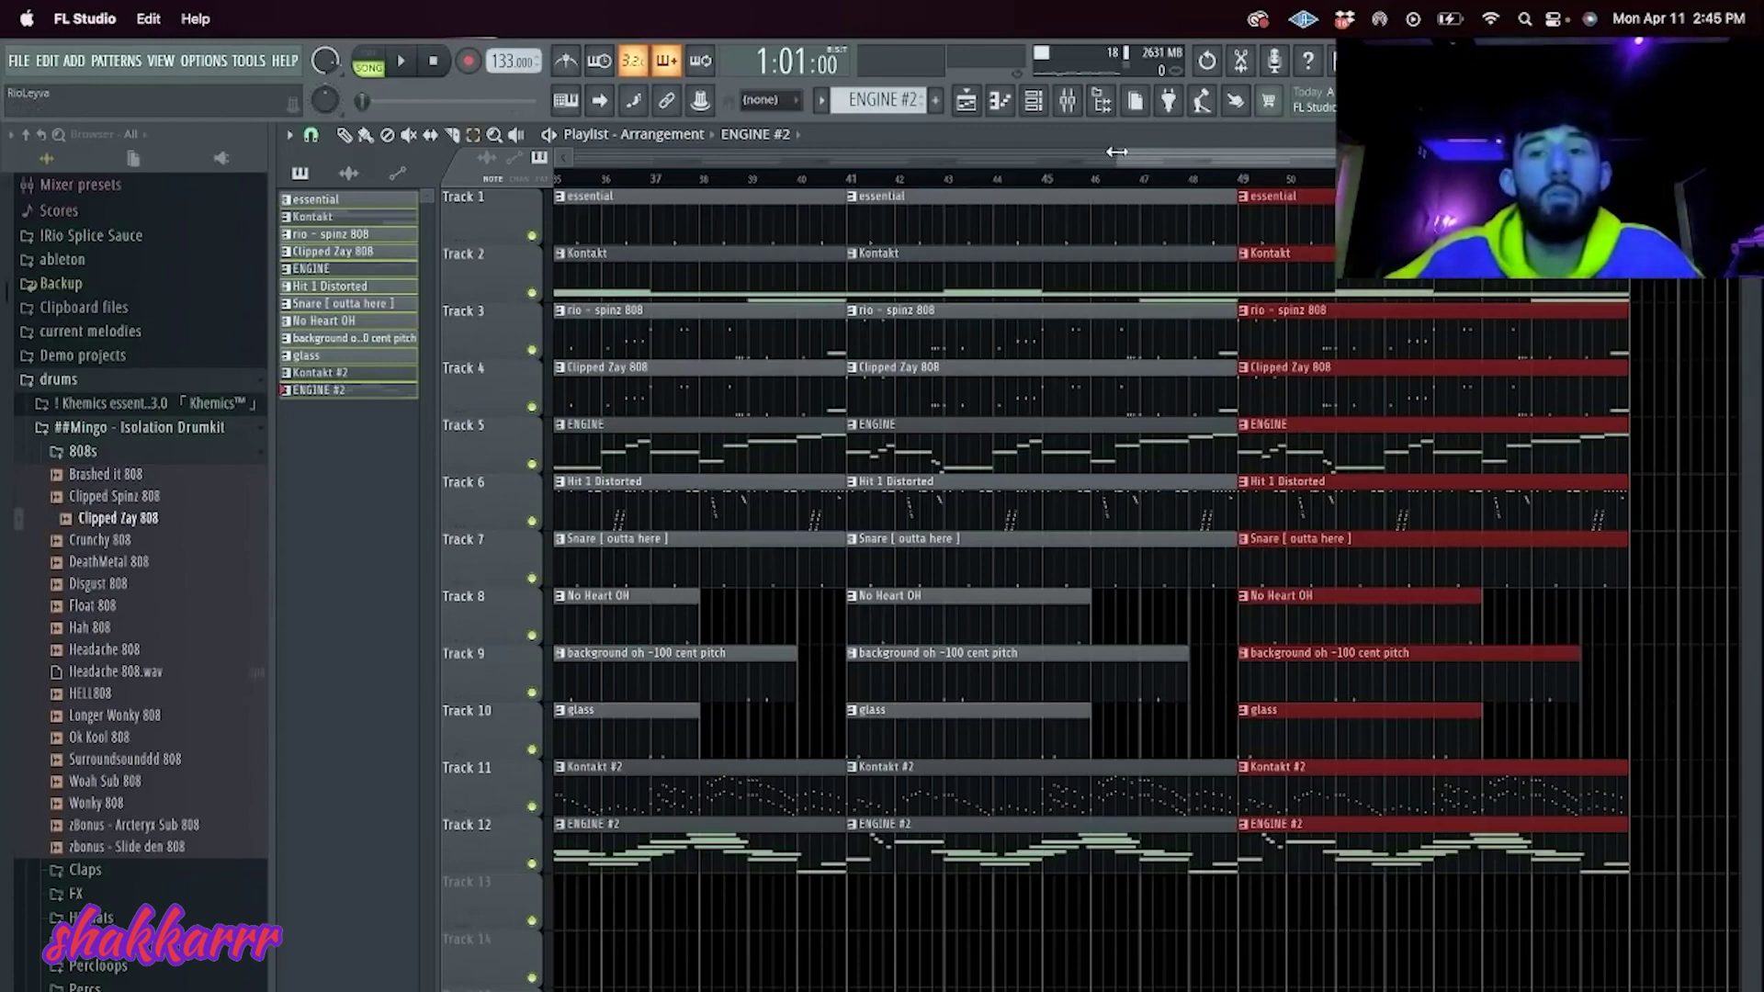
Step: Delete all clips in the first eight bars of the playlist and set its snap to Bar
{"action": "left_click_drag", "start_coordinate": [1116, 151], "coordinate": [572, 155]}
{"action": "left_click_drag", "start_coordinate": [641, 927], "coordinate": [676, 200]}
{"action": "key", "text": "Delete"}
{"action": "left_click", "coordinate": [312, 136]}
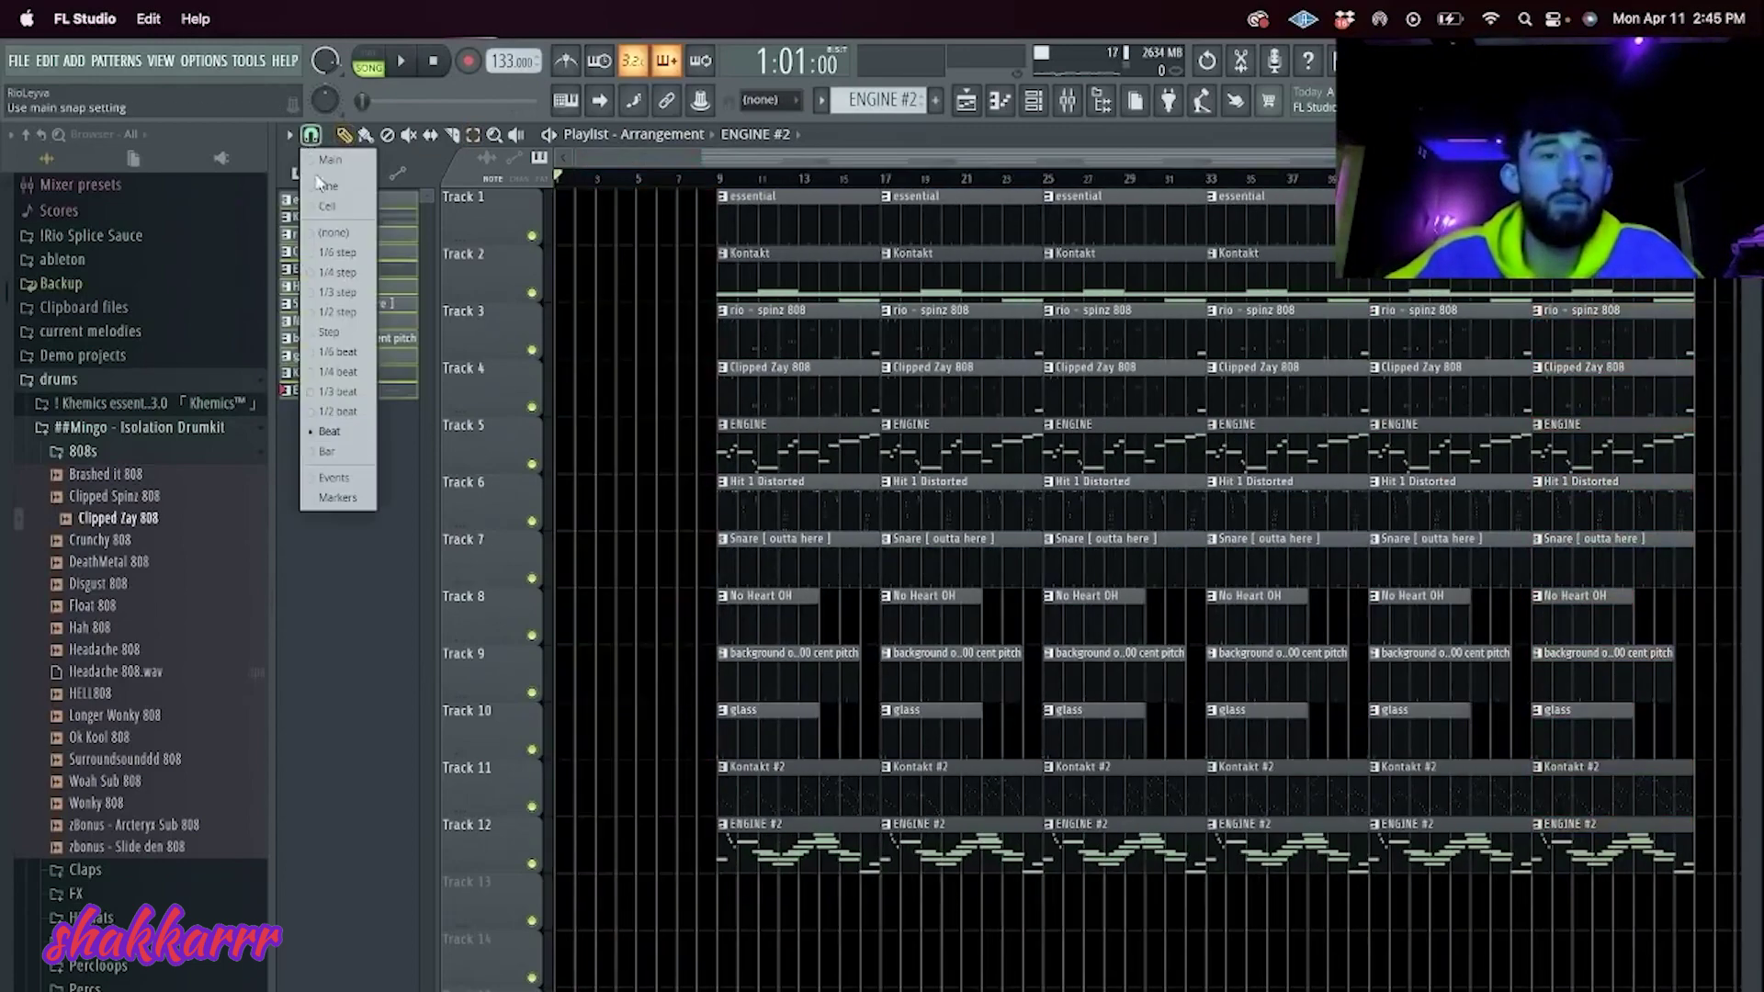
{"action": "left_click", "coordinate": [323, 453]}
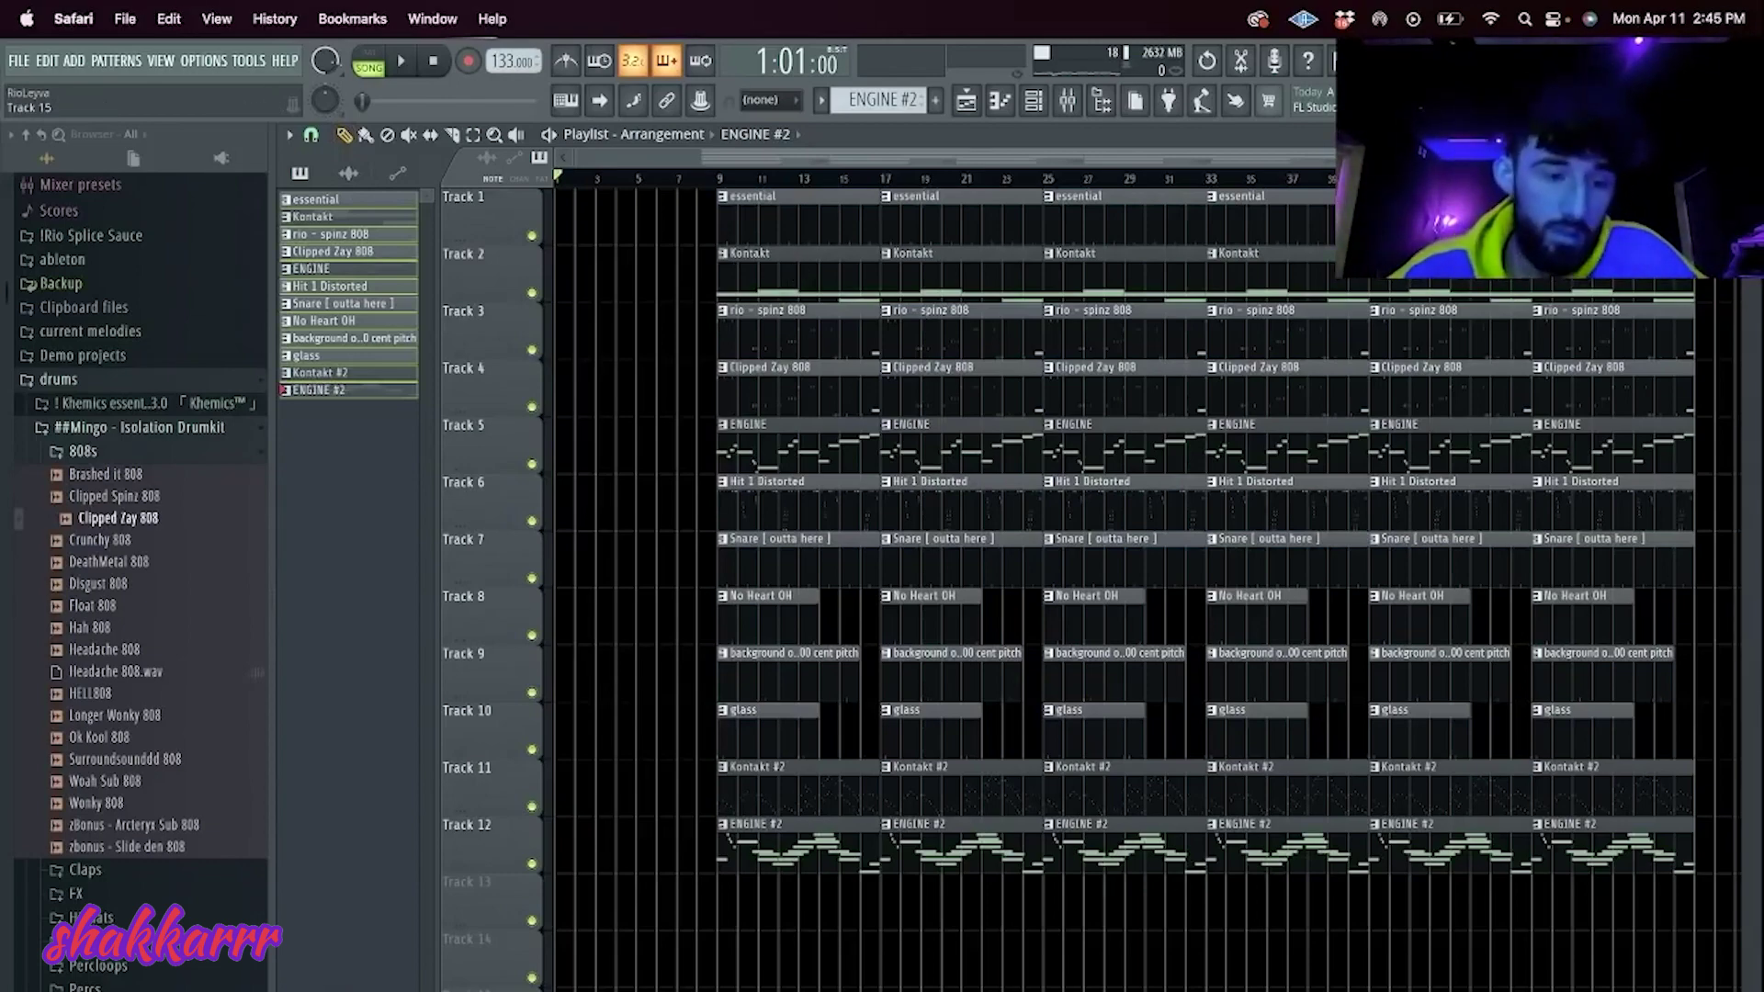
Step: Open wavsupply.net in a new Safari window and search the store for the producer's kits by name
{"action": "key", "text": "super+n"}
{"action": "type", "text": "wavsupply.net"}
{"action": "key", "text": "Return"}
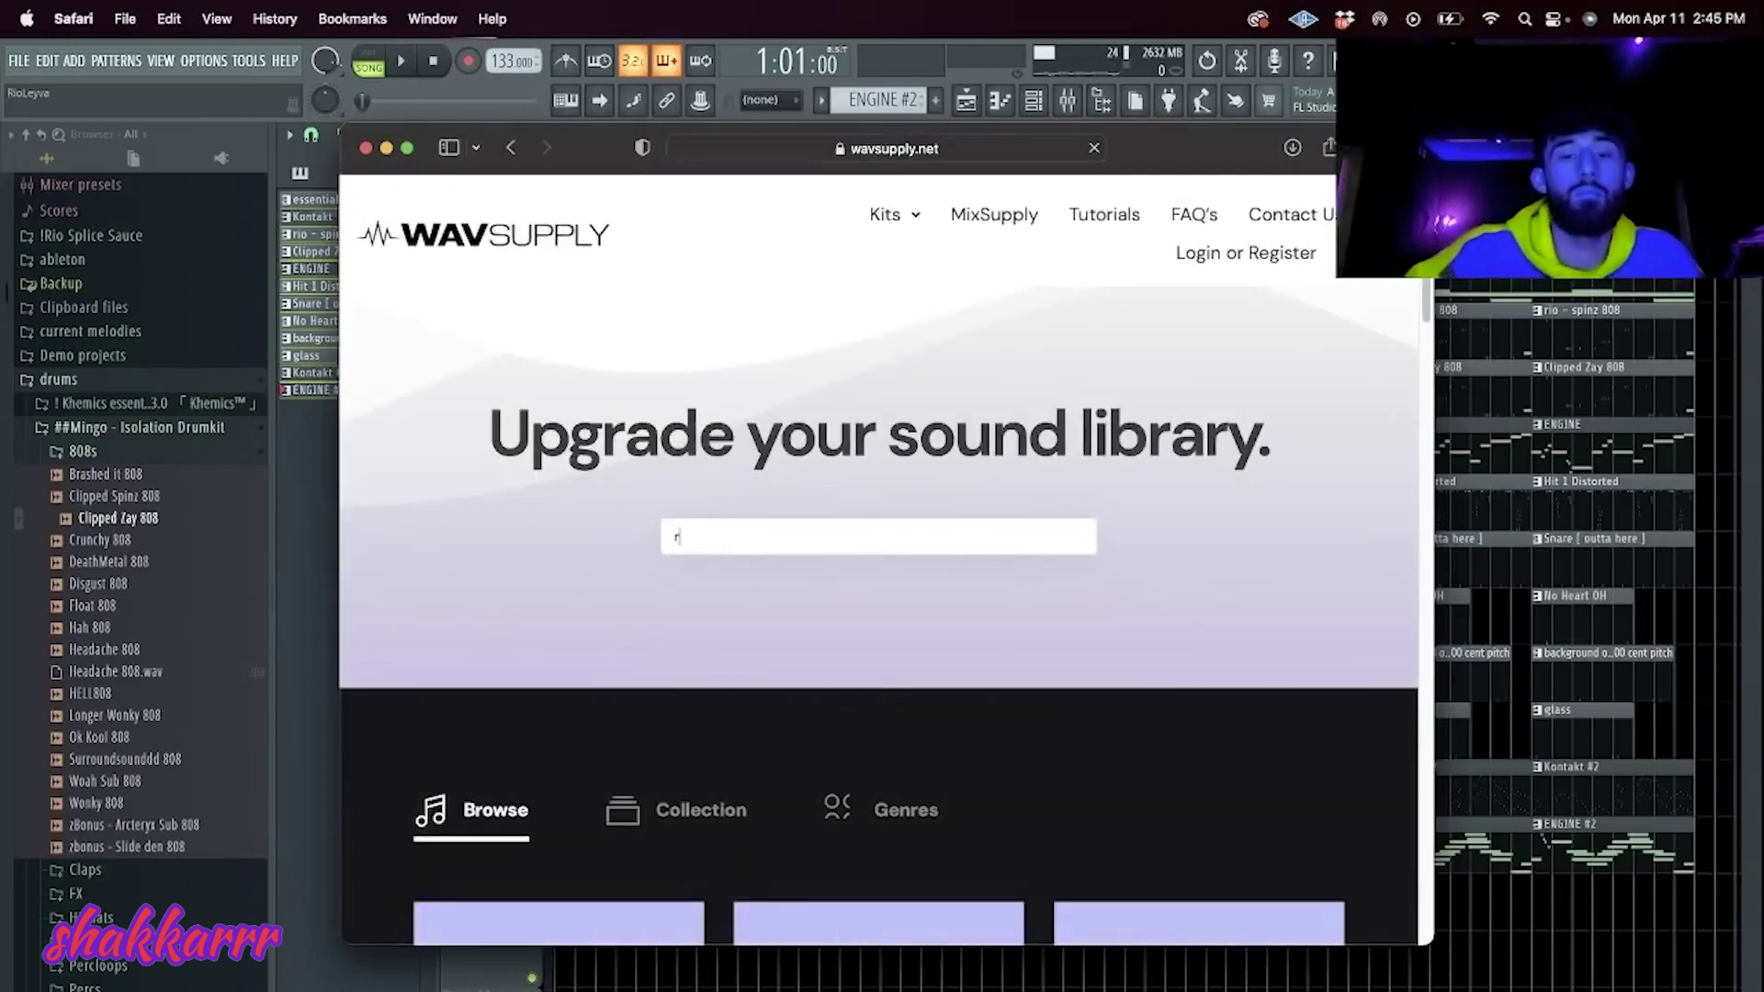
{"action": "type", "text": "rio leyva"}
{"action": "key", "text": "Return"}
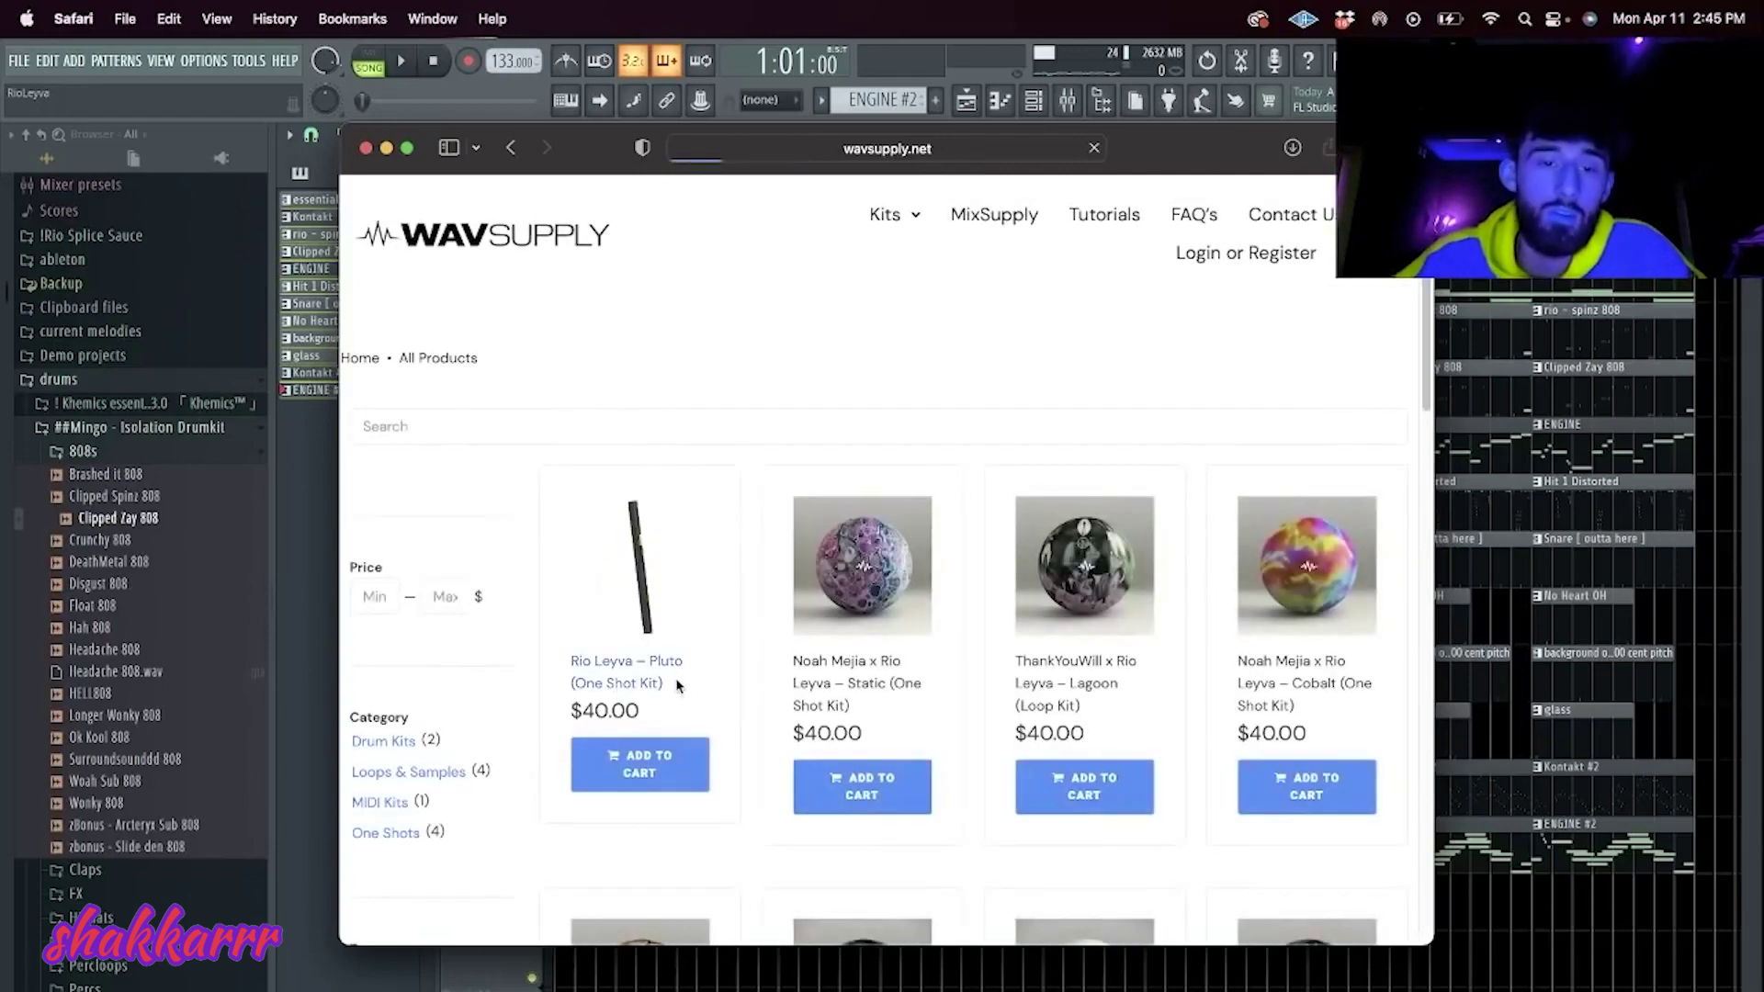
Step: Review the contents list of the Pluto one-shot kit and switch back to FL Studio
{"action": "scroll", "coordinate": [1153, 480], "scroll_direction": "down", "scroll_amount": 10}
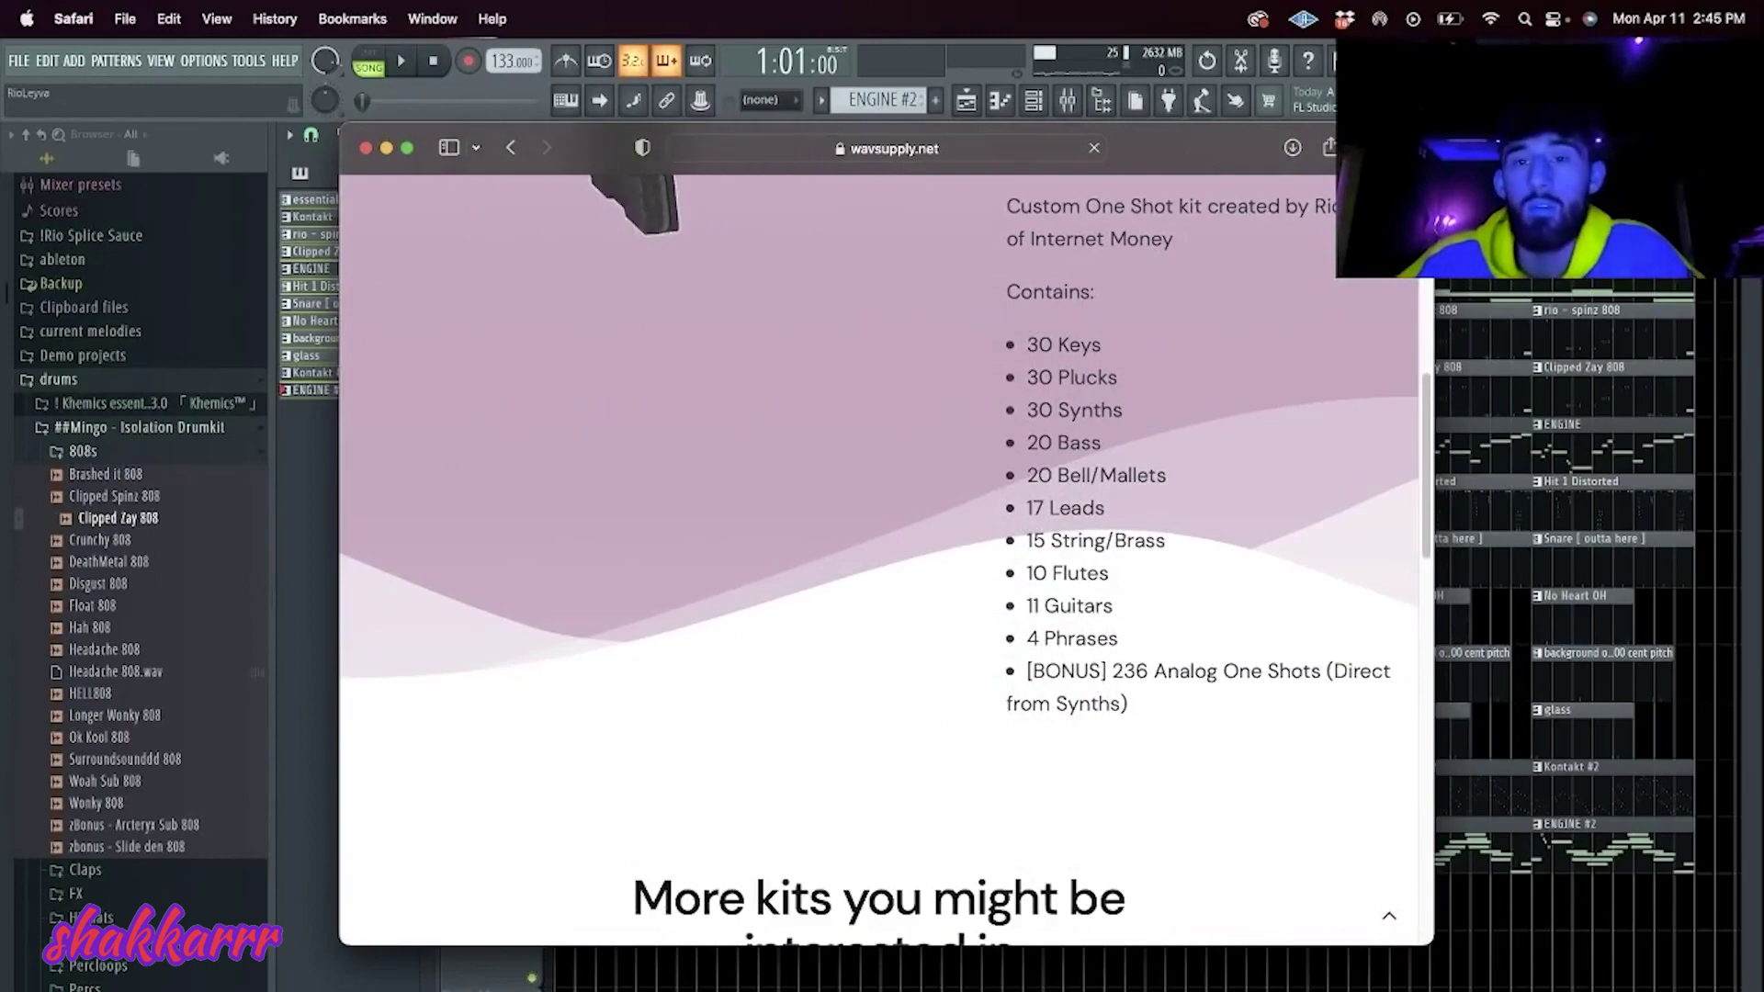
{"action": "scroll", "coordinate": [1153, 480], "scroll_direction": "up", "scroll_amount": 5}
{"action": "key", "text": "super+Tab"}
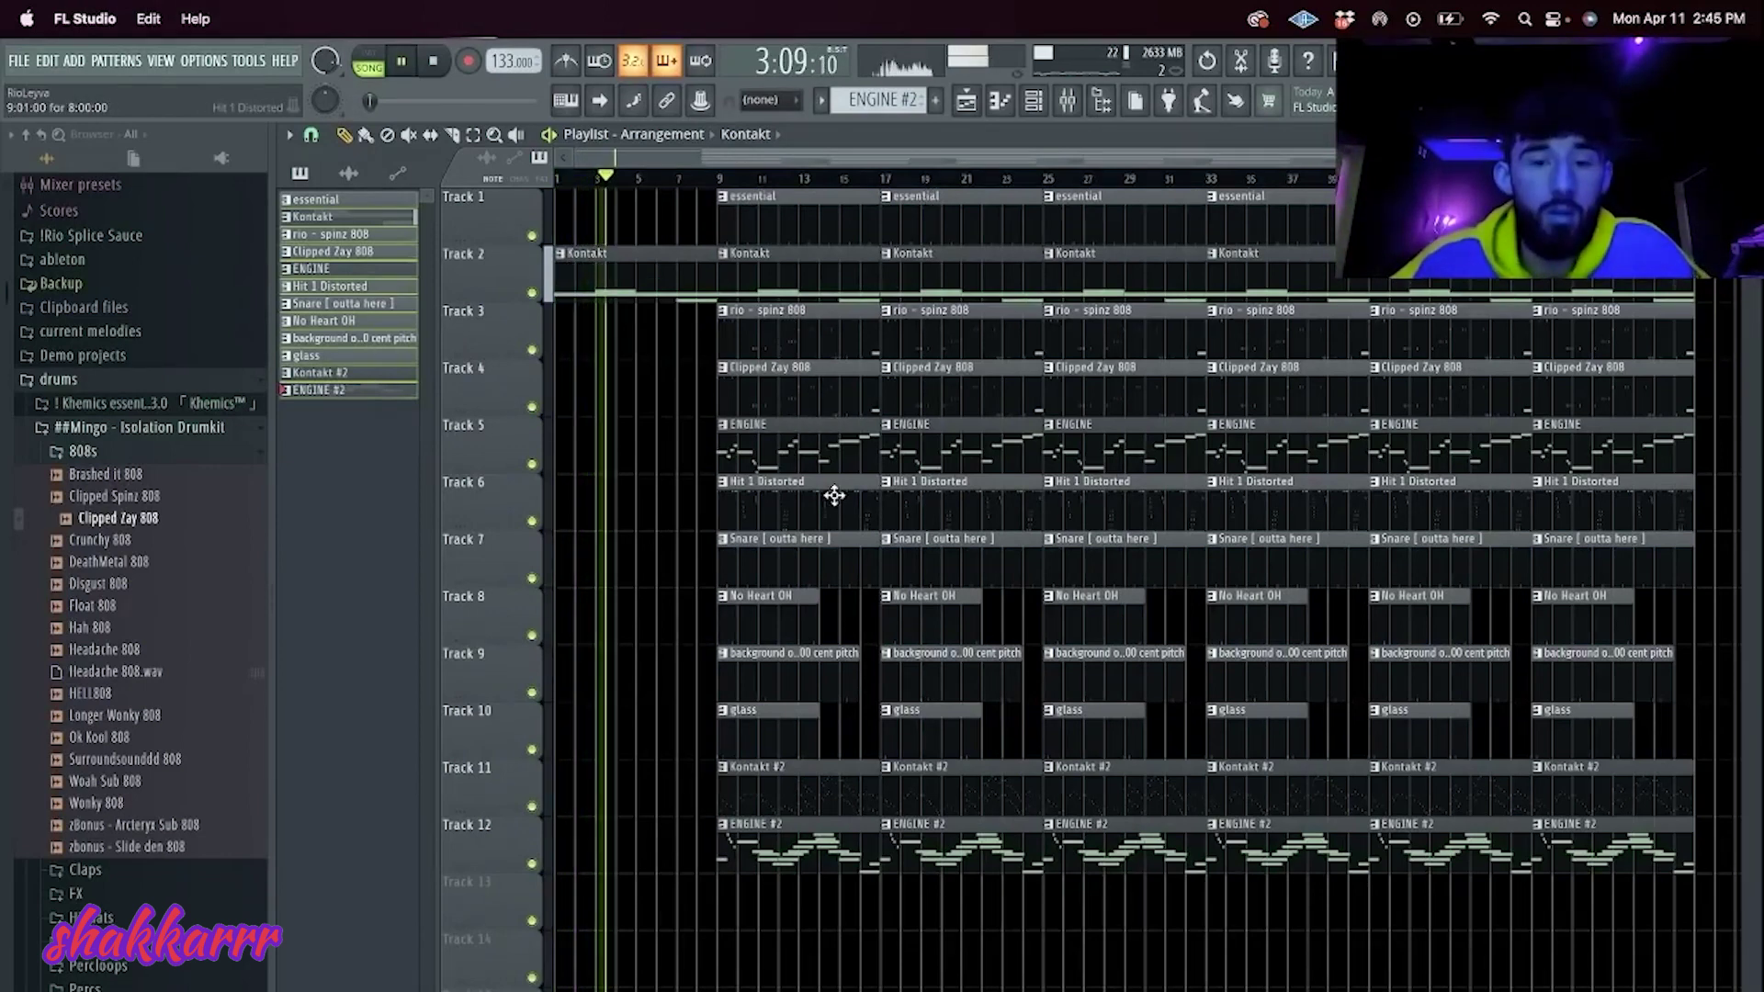
Step: Place a Kontakt #2 clip at bar 1 of Track 11, slice it at bar 5 and delete its first half
{"action": "left_click", "coordinate": [829, 783]}
{"action": "left_click", "coordinate": [565, 795]}
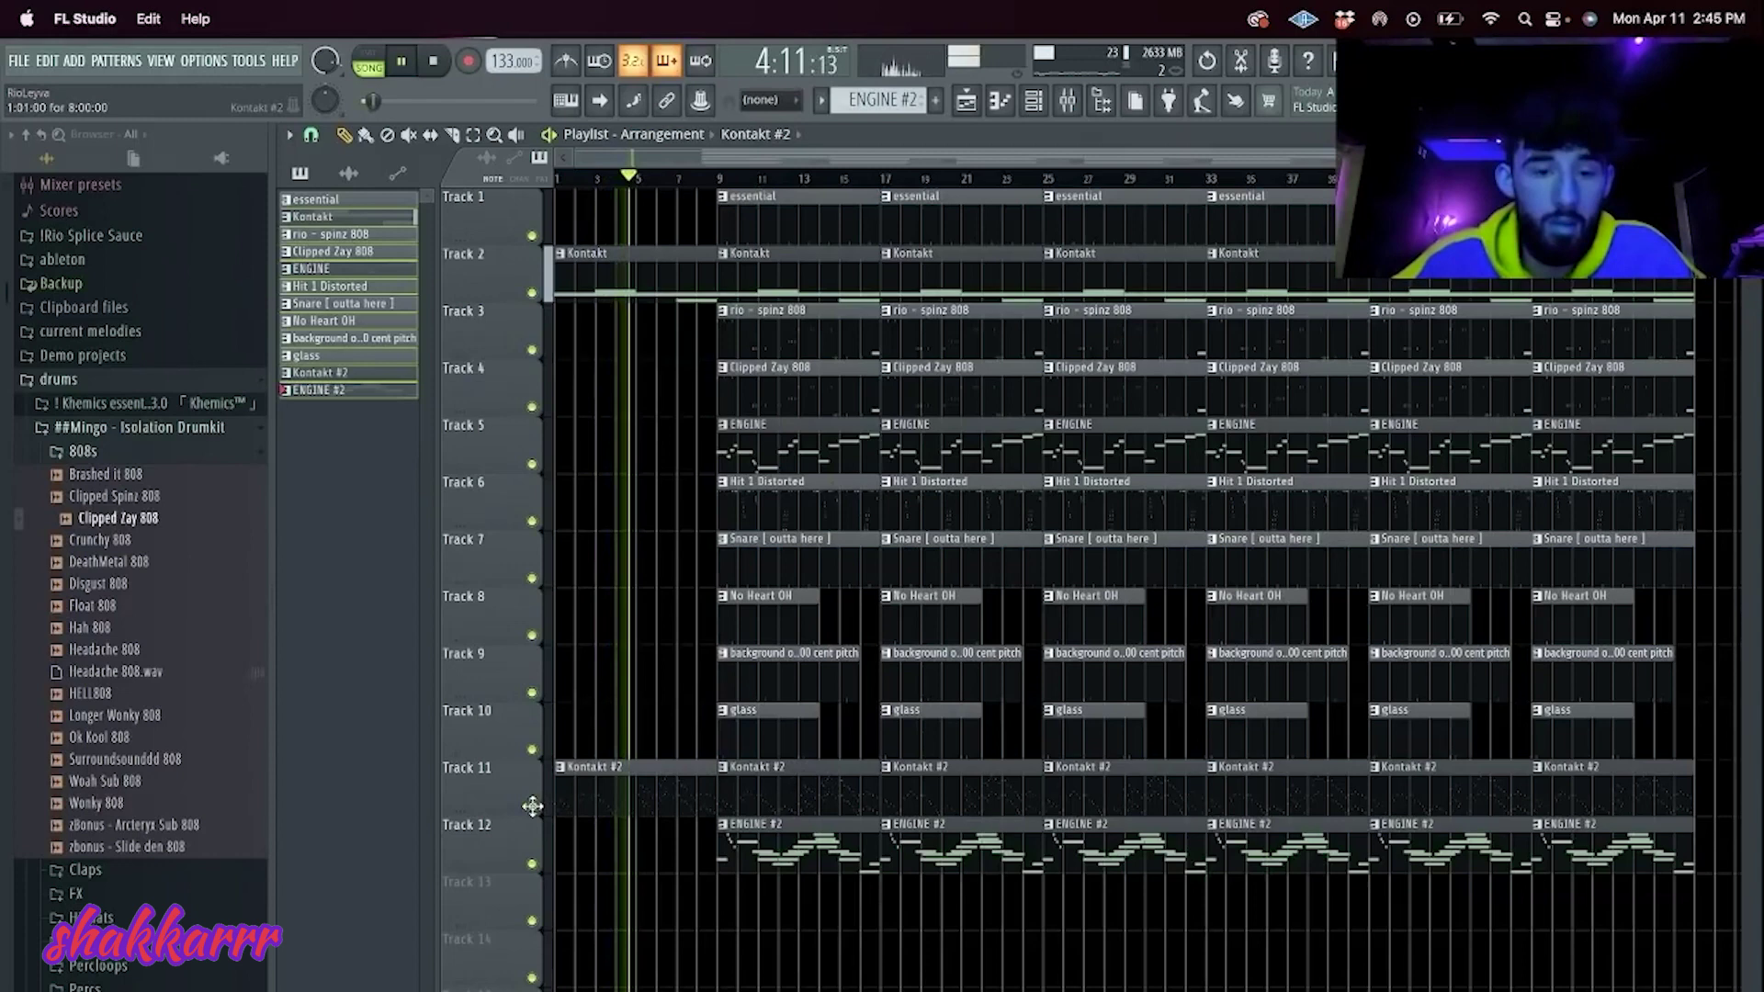
{"action": "key", "text": "c"}
{"action": "left_click", "coordinate": [643, 811]}
{"action": "key", "text": "e"}
{"action": "left_click", "coordinate": [606, 809]}
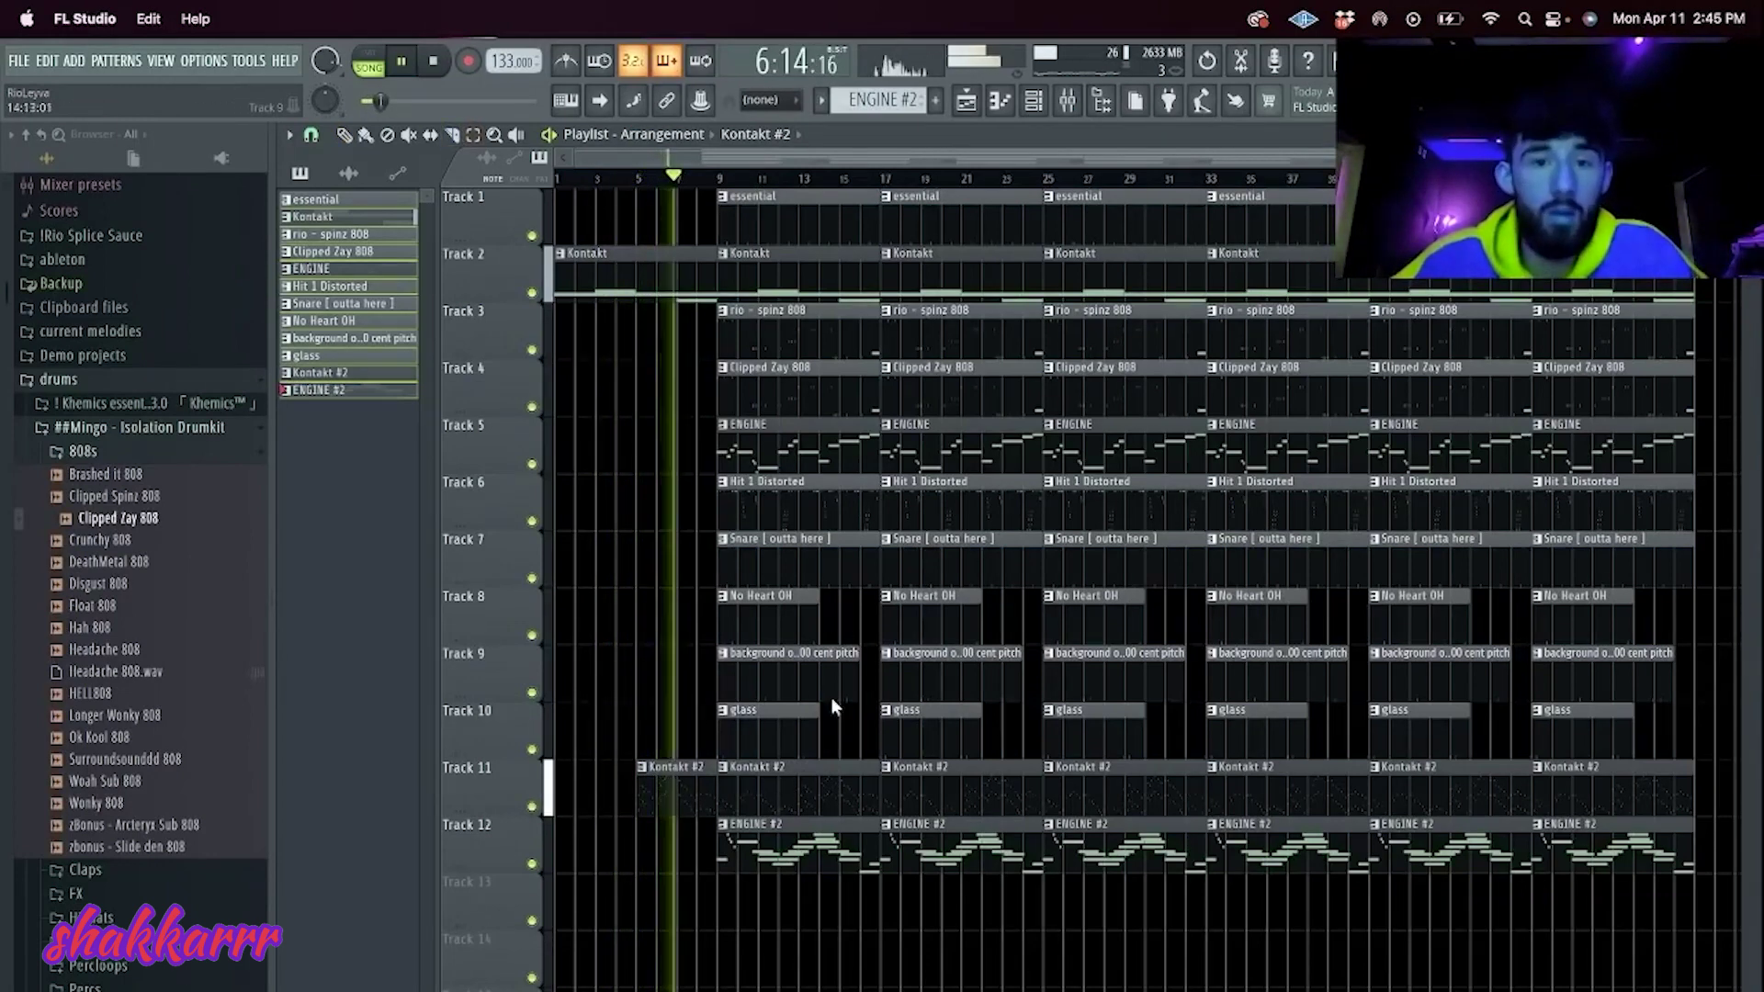
Step: Delete the Kontakt #2, Kontakt and Clipped Zay 808 clips that start at bar 9
{"action": "left_click", "coordinate": [790, 777]}
{"action": "key", "text": "Delete"}
{"action": "left_click", "coordinate": [835, 253]}
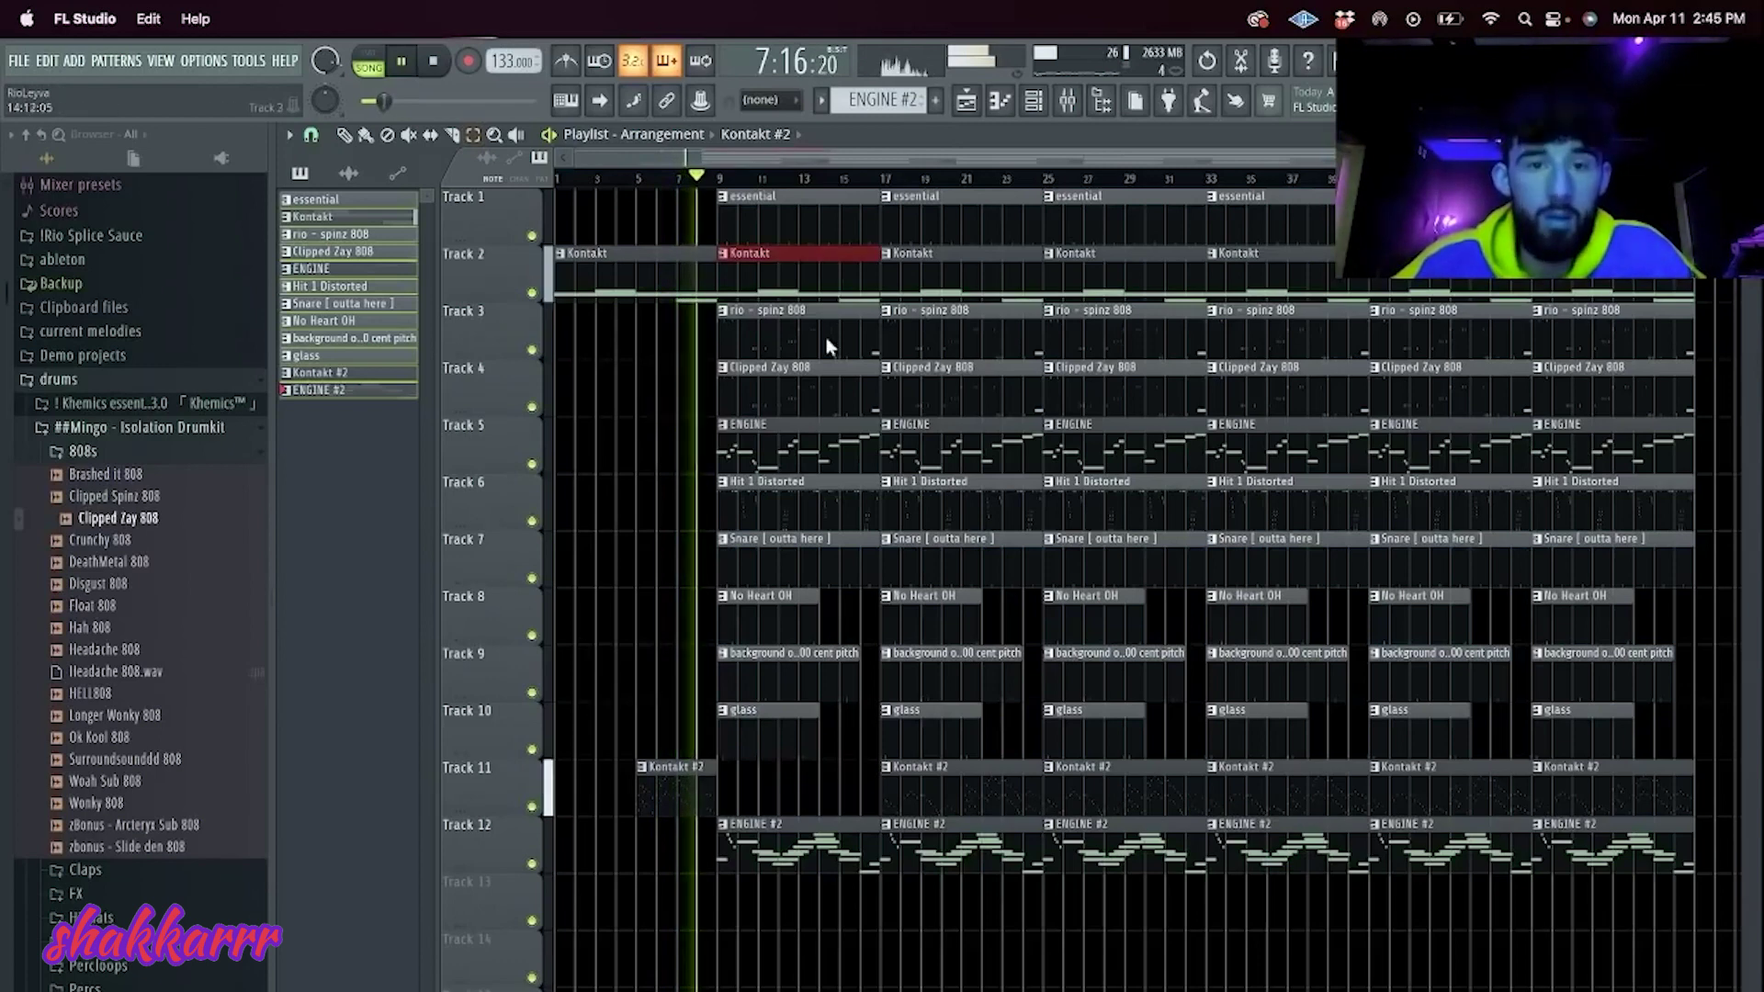
{"action": "key", "text": "Delete"}
{"action": "left_click", "coordinate": [807, 373]}
{"action": "key", "text": "Delete"}
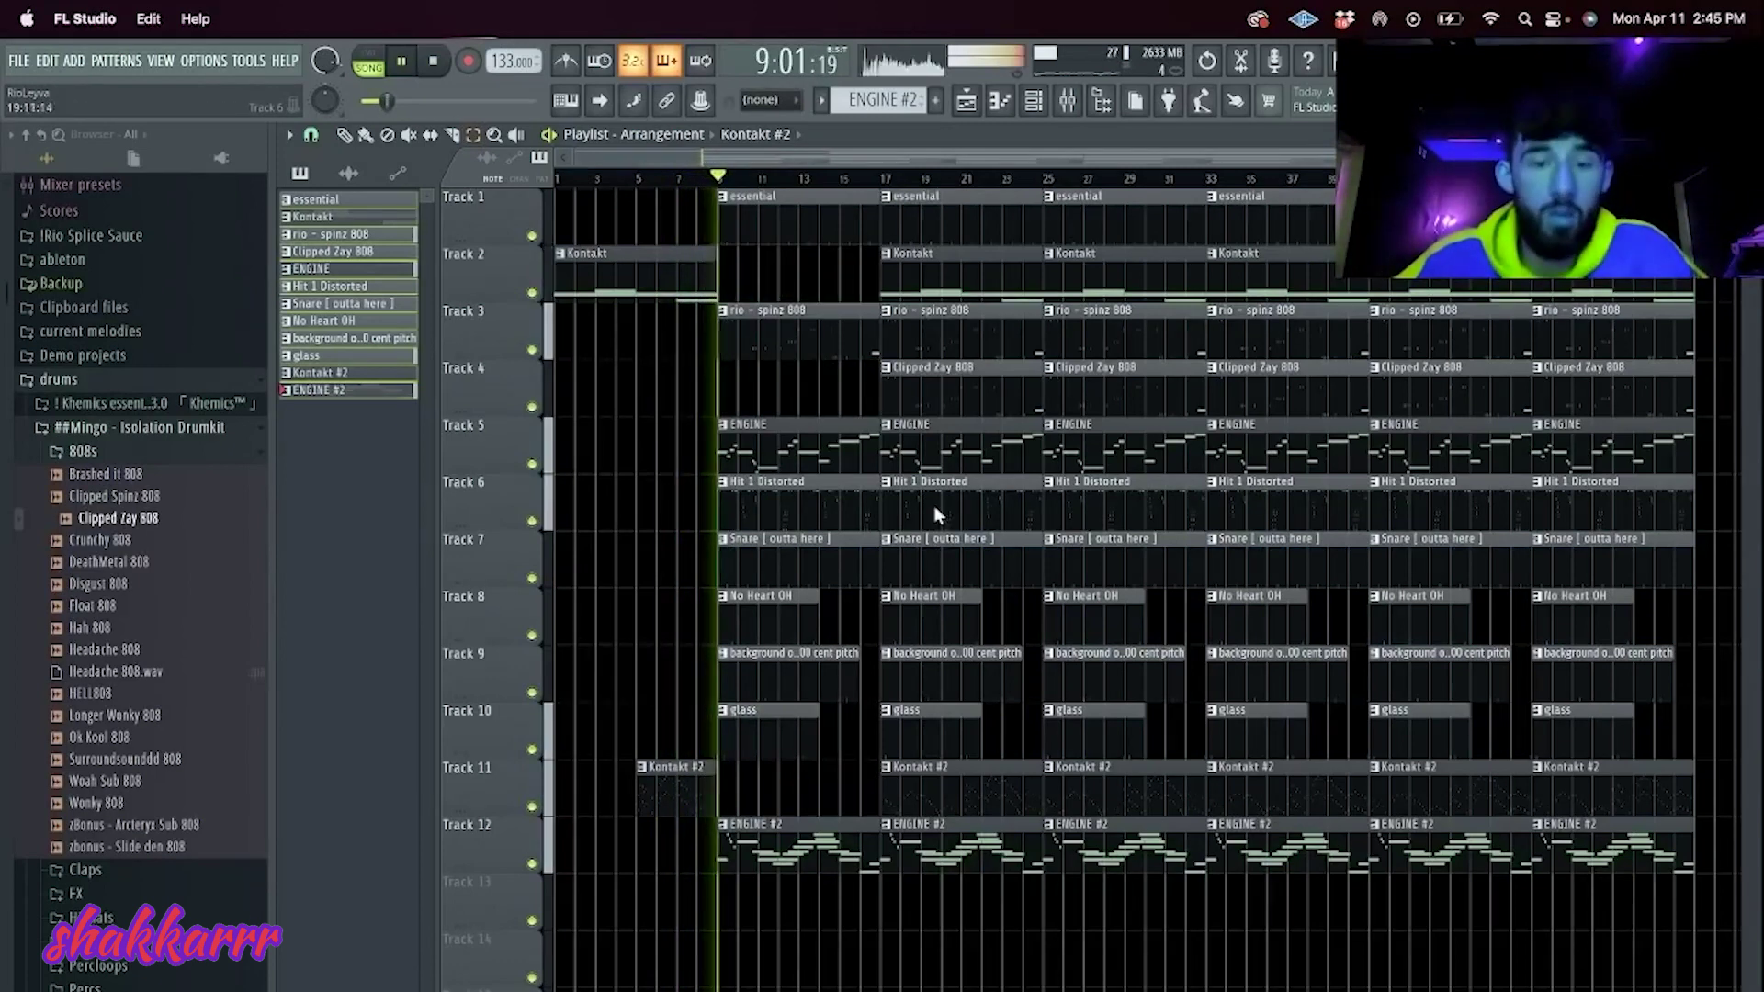
Step: Delete the ENGINE #2 clip at bar 9, place one at bar 1 instead and restart playback
{"action": "left_click", "coordinate": [808, 838]}
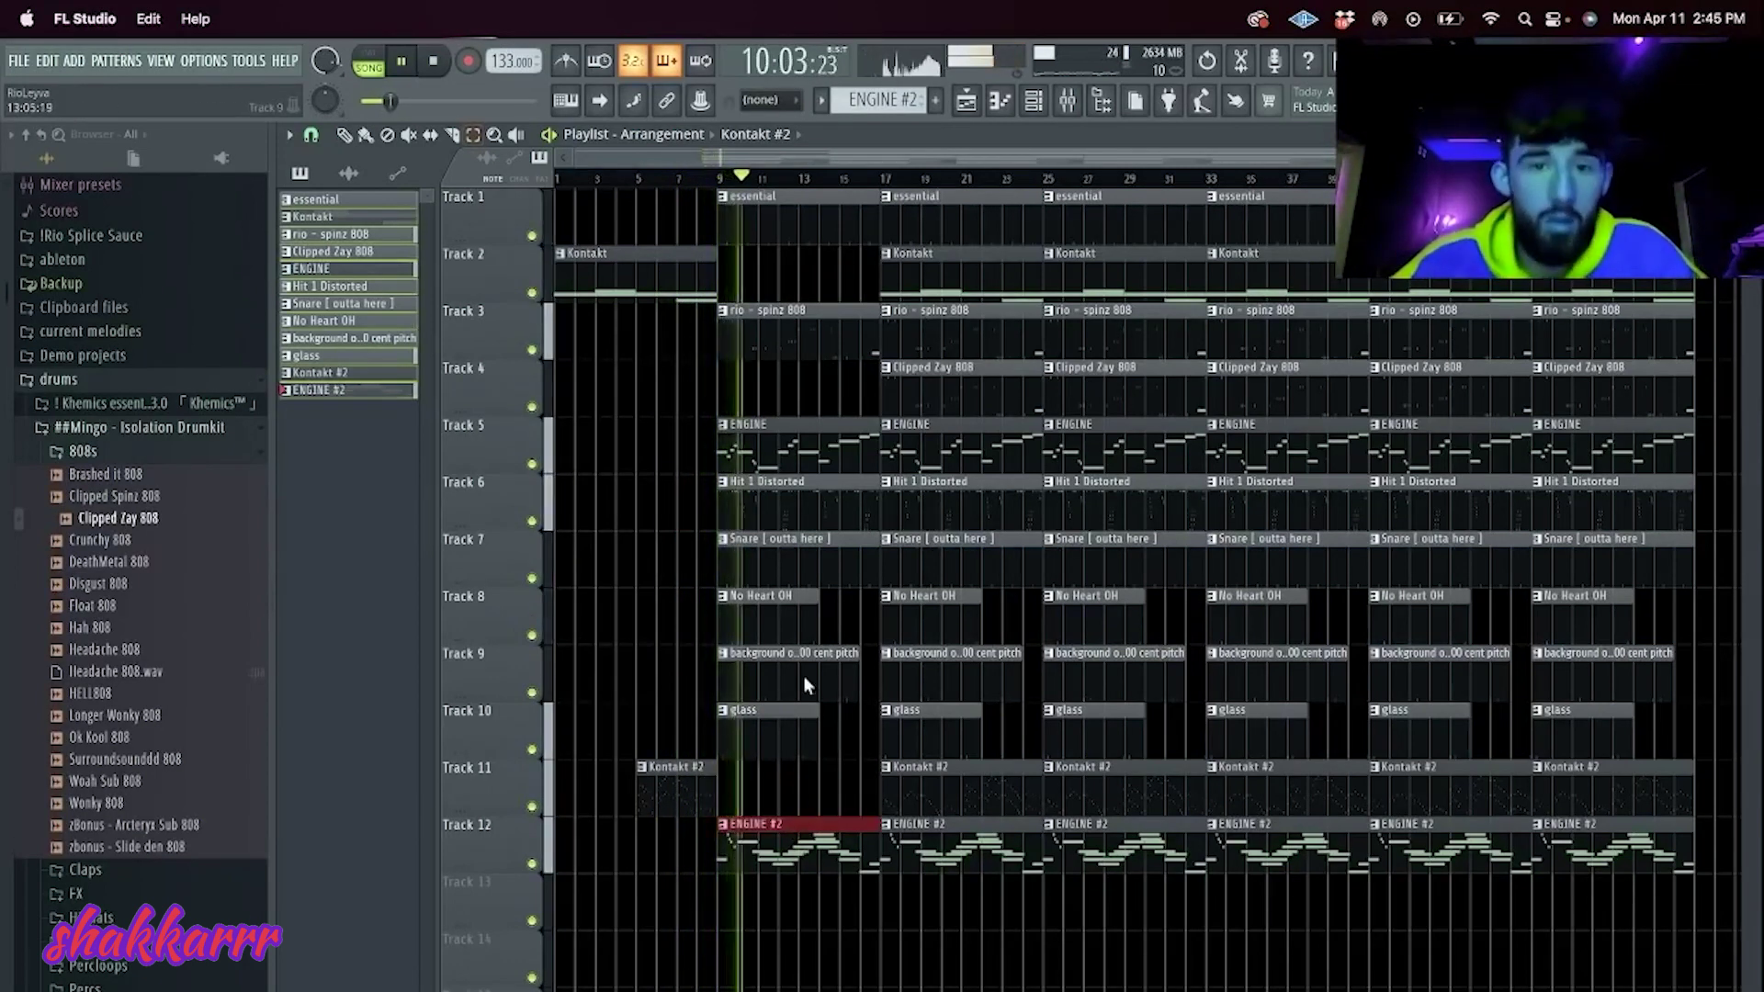
{"action": "key", "text": "Delete"}
{"action": "key", "text": "space"}
{"action": "key", "text": "space"}
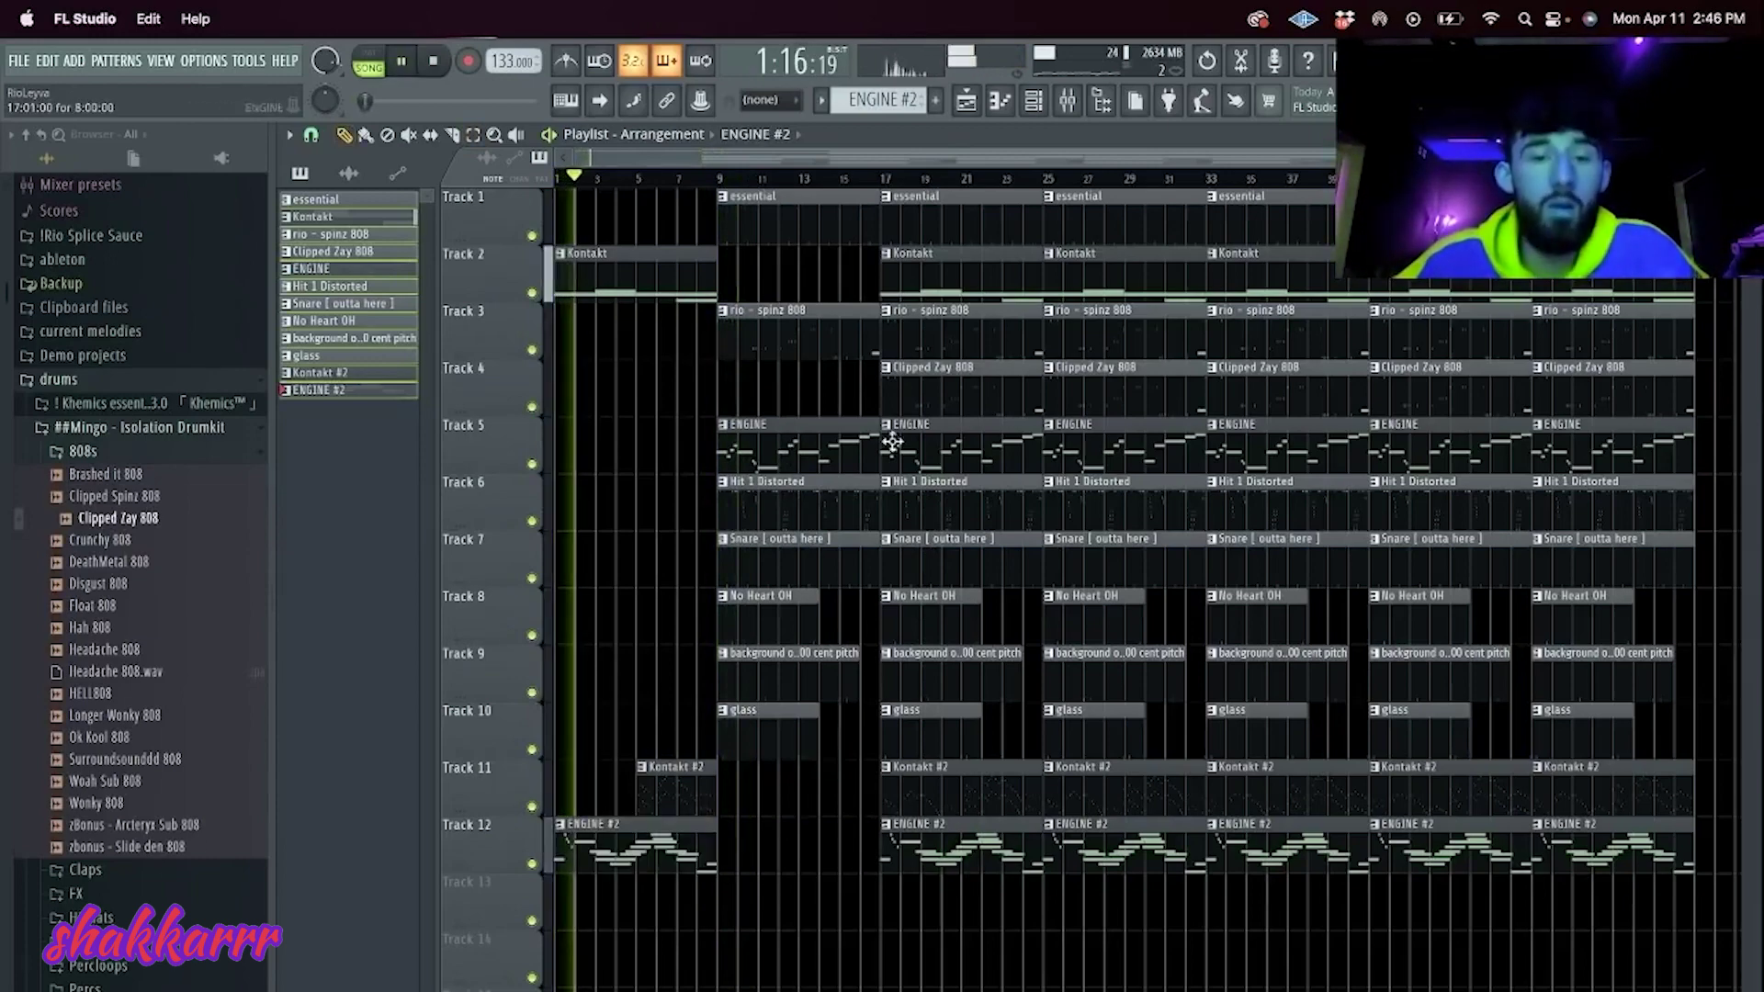
{"action": "key", "text": "F9"}
{"action": "left_click", "coordinate": [1032, 101]}
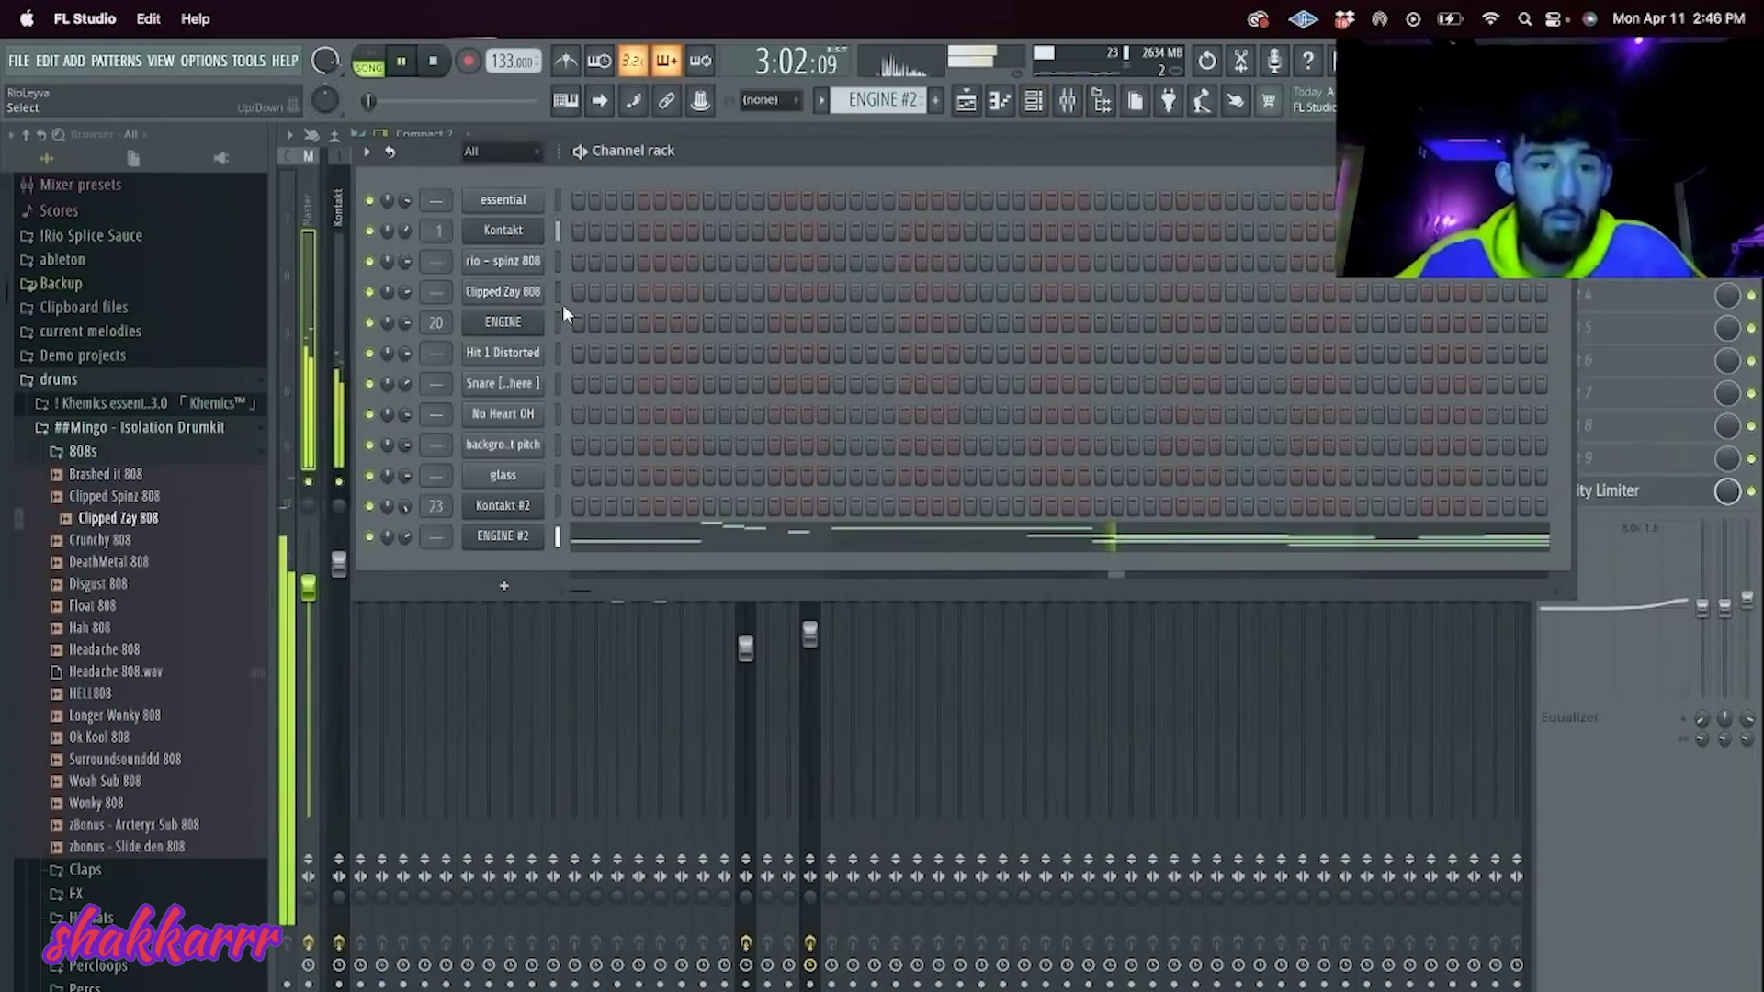
{"action": "left_click", "coordinate": [969, 100]}
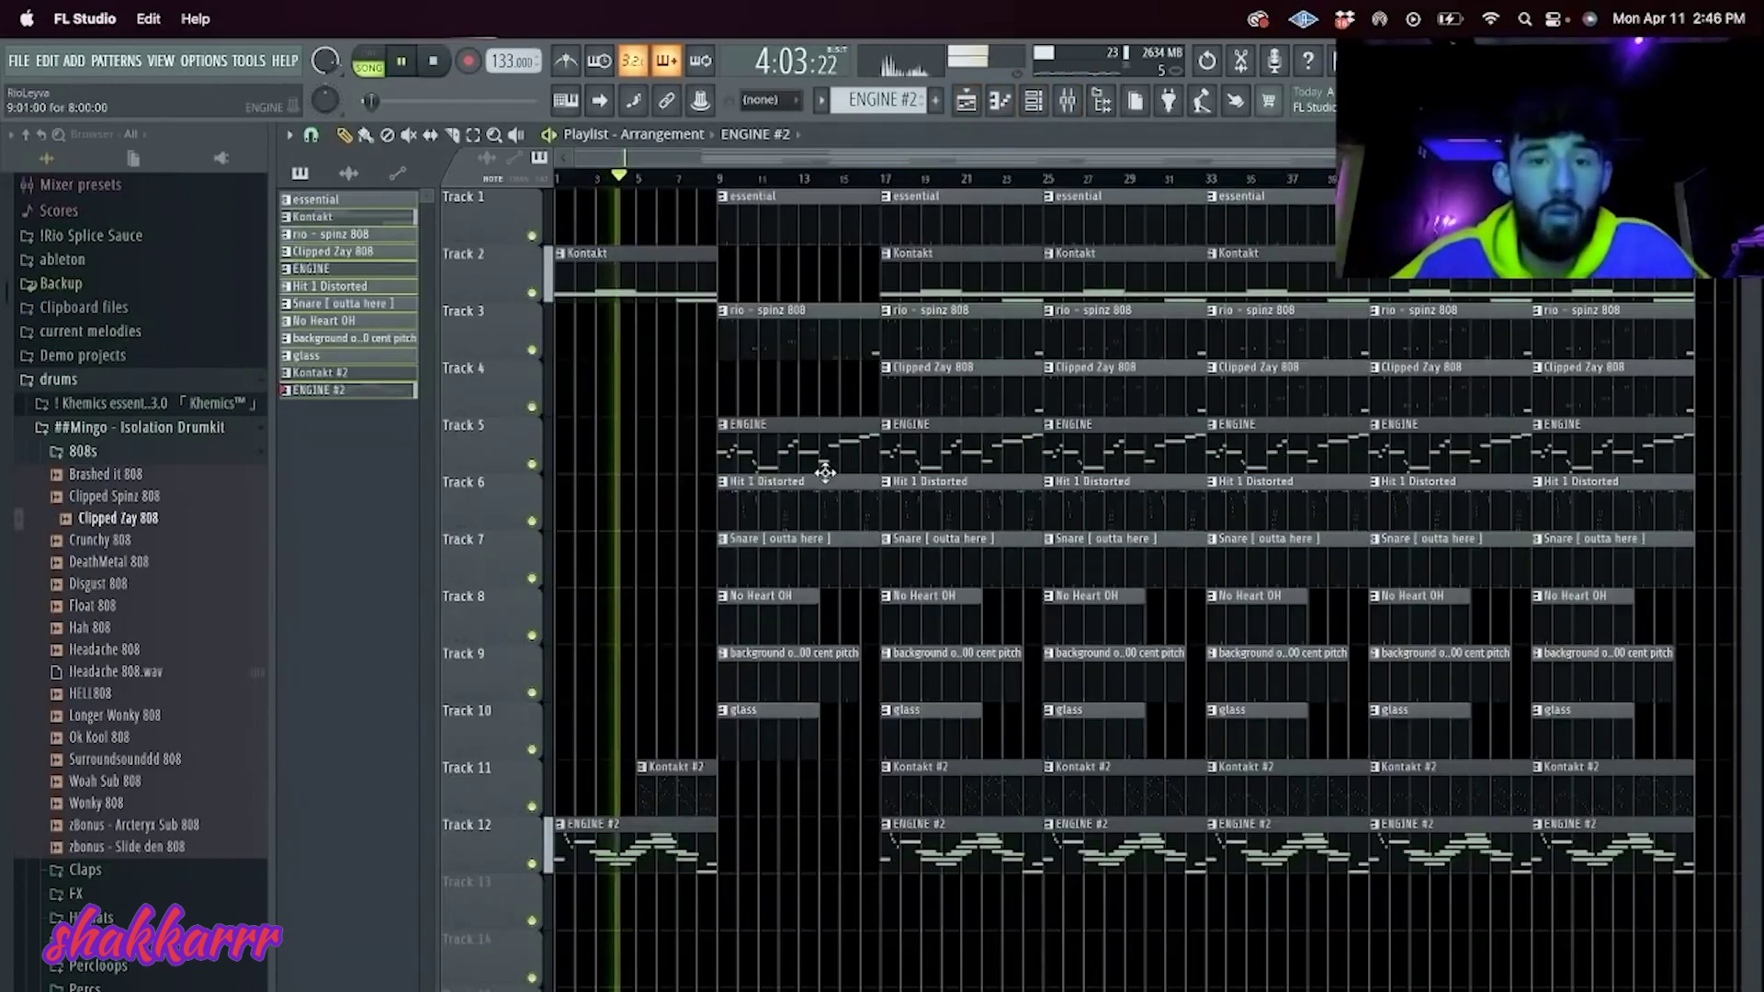
Step: Add a rio - spinz 808 clip from bar 5 to 9, and replace the one at bar 9 with a Clipped Zay 808 clip
{"action": "mouse_move", "coordinate": [634, 350]}
{"action": "left_mouse_down"}
{"action": "mouse_move", "coordinate": [618, 346]}
{"action": "mouse_move", "coordinate": [656, 359]}
{"action": "left_mouse_up"}
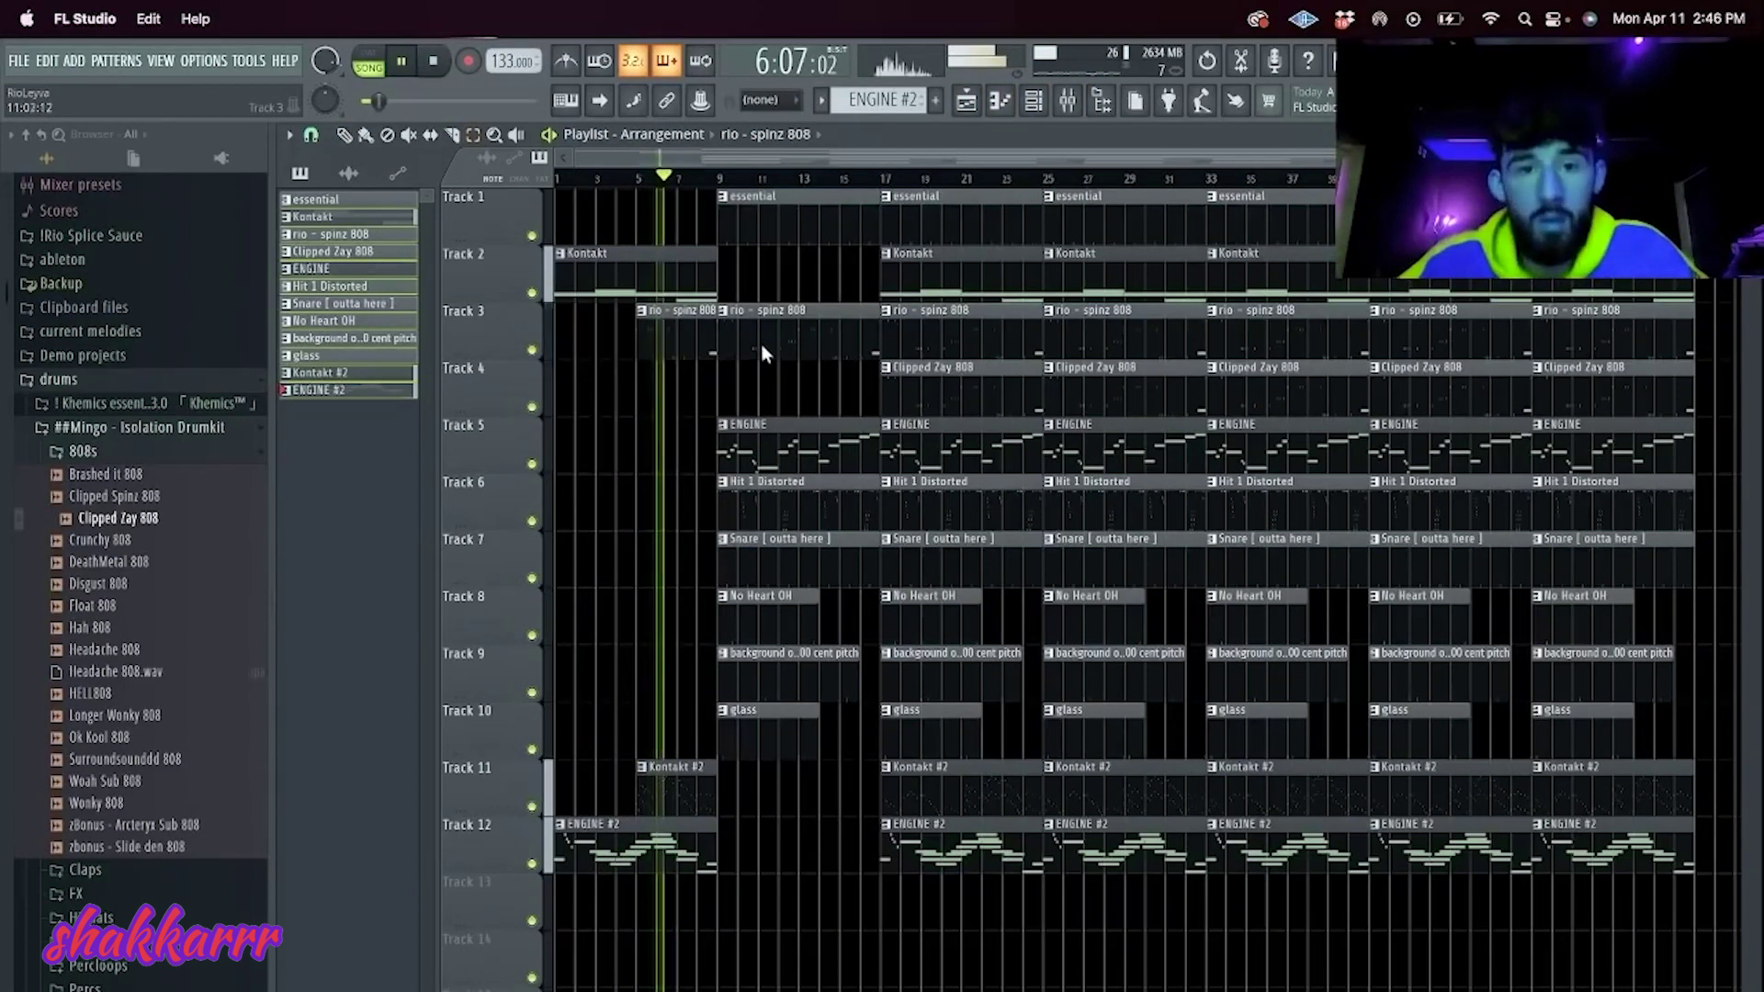
{"action": "right_click", "coordinate": [815, 325]}
{"action": "left_click", "coordinate": [937, 382]}
{"action": "left_click", "coordinate": [757, 399]}
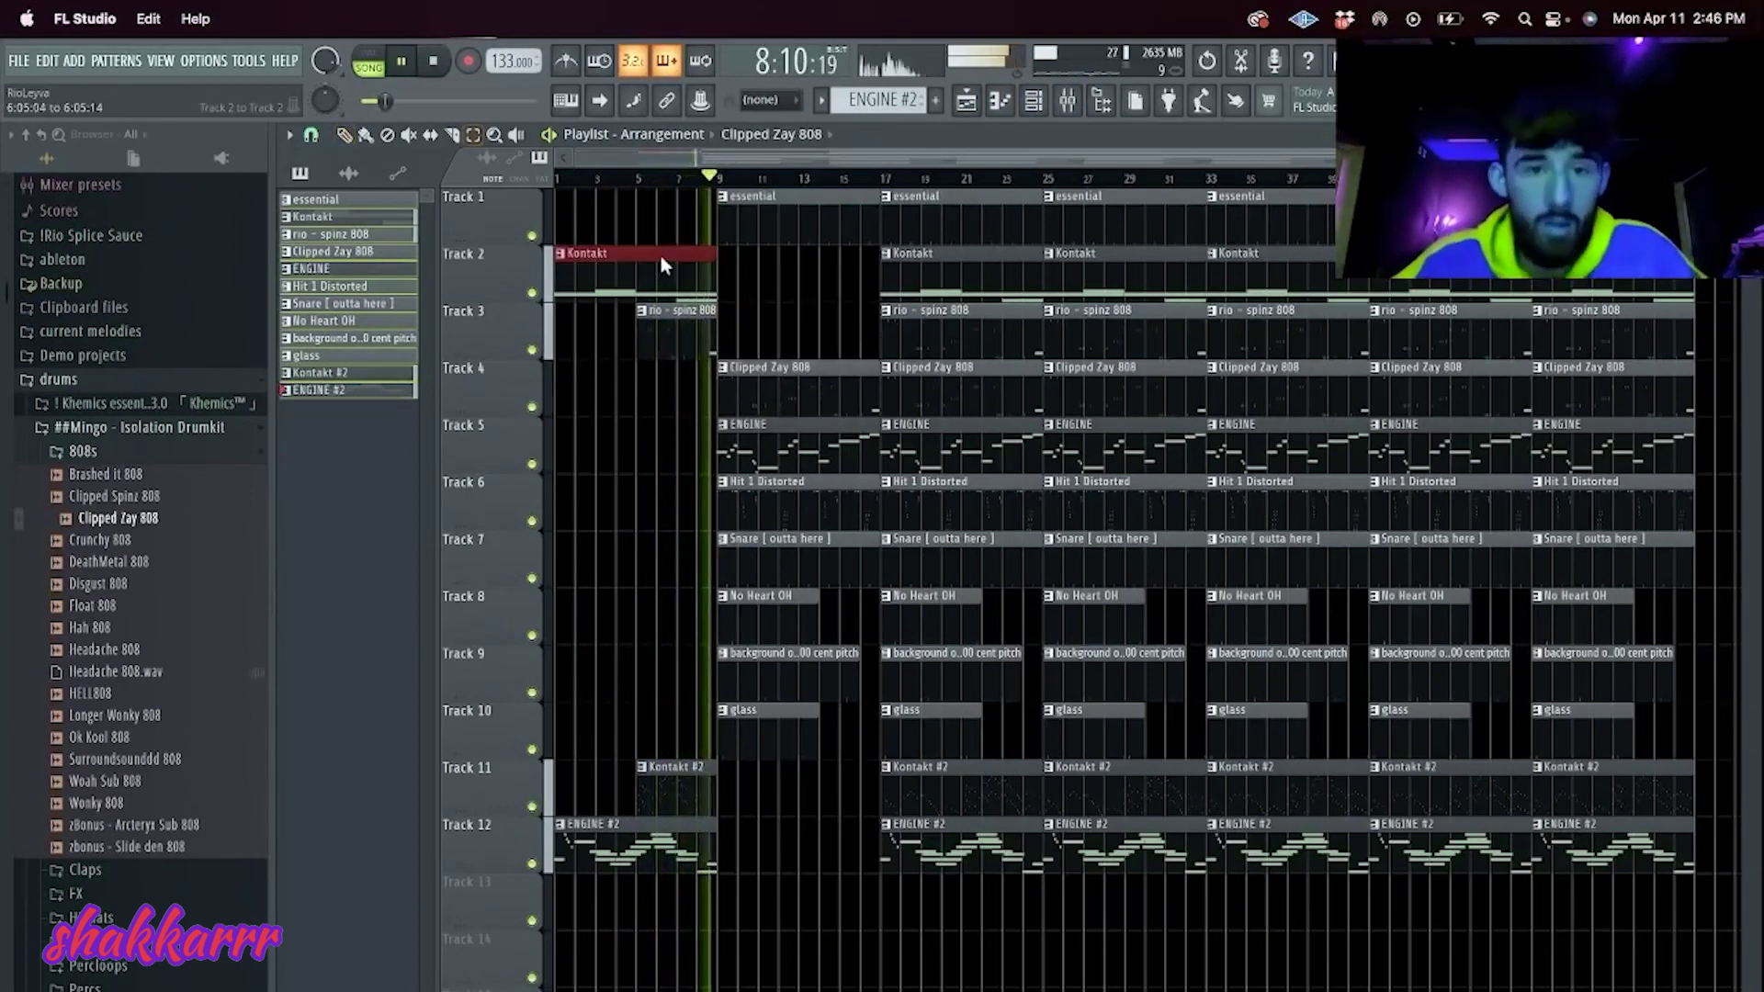
Step: Duplicate the Kontakt clip on Track 2 from bar 1 to bar 9
{"action": "key", "text": "ctrl+b"}
{"action": "left_click", "coordinate": [651, 461], "text": "ctrl"}
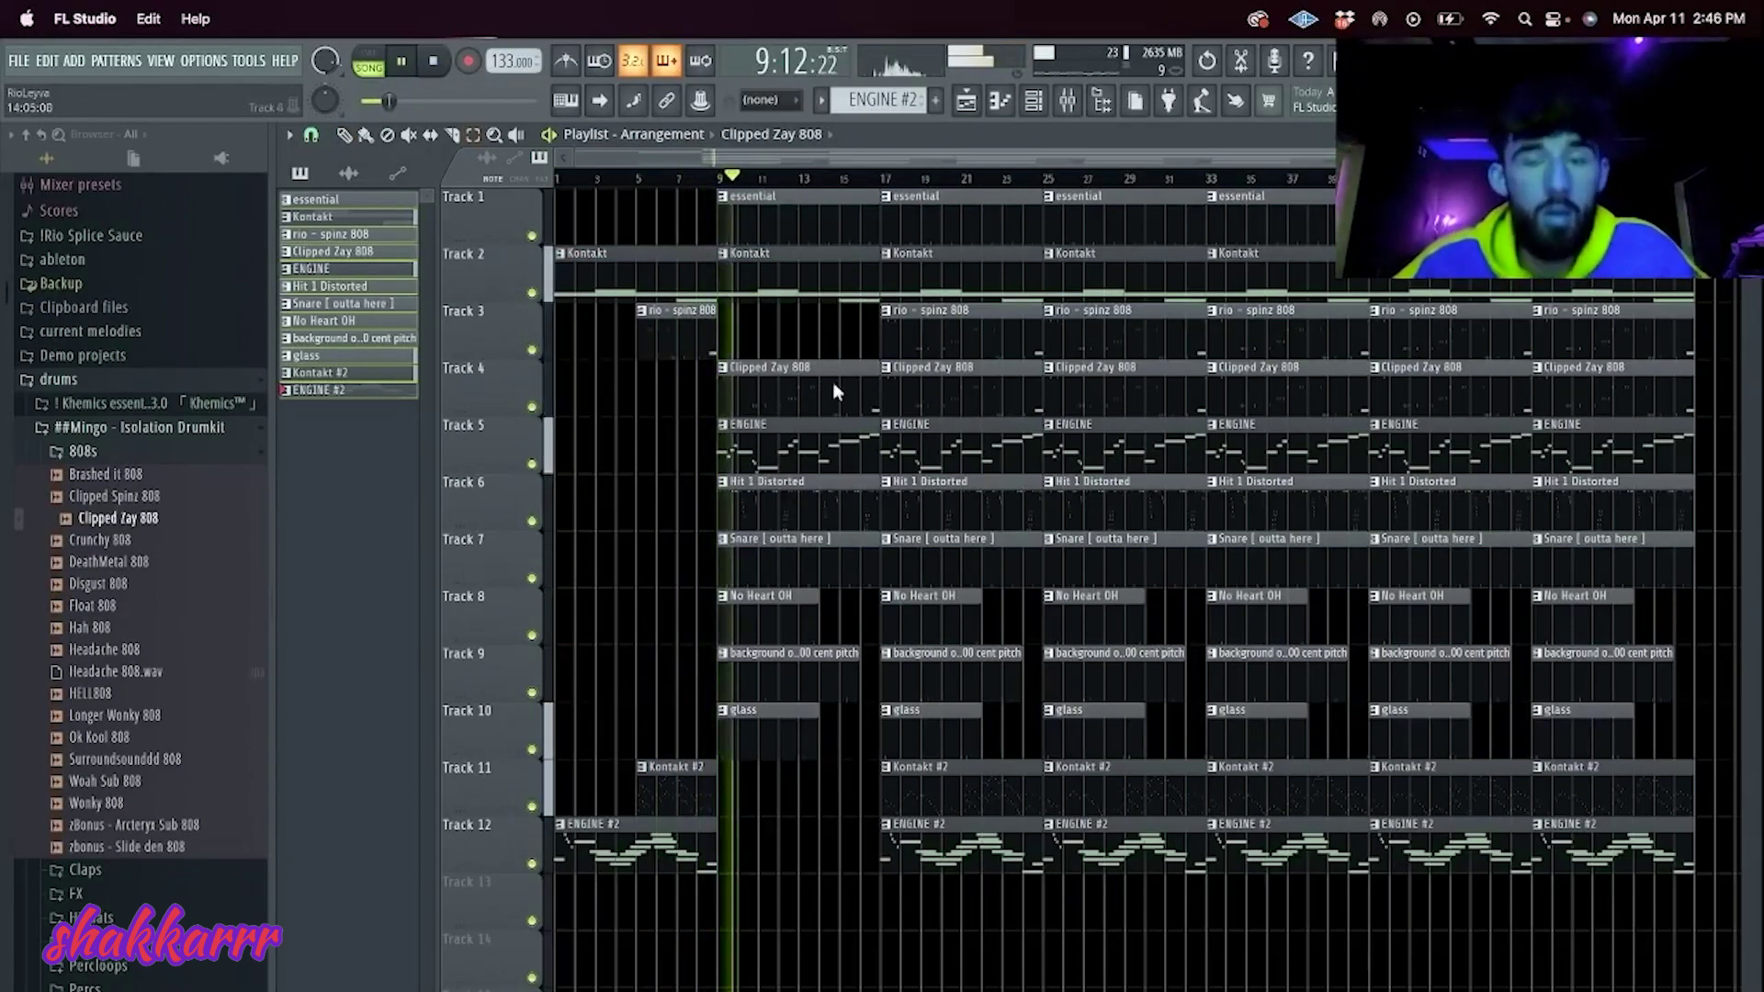
Step: Examine the sampler settings of the Clipped Zay 808 channel and return to the playlist
{"action": "key", "text": "F6"}
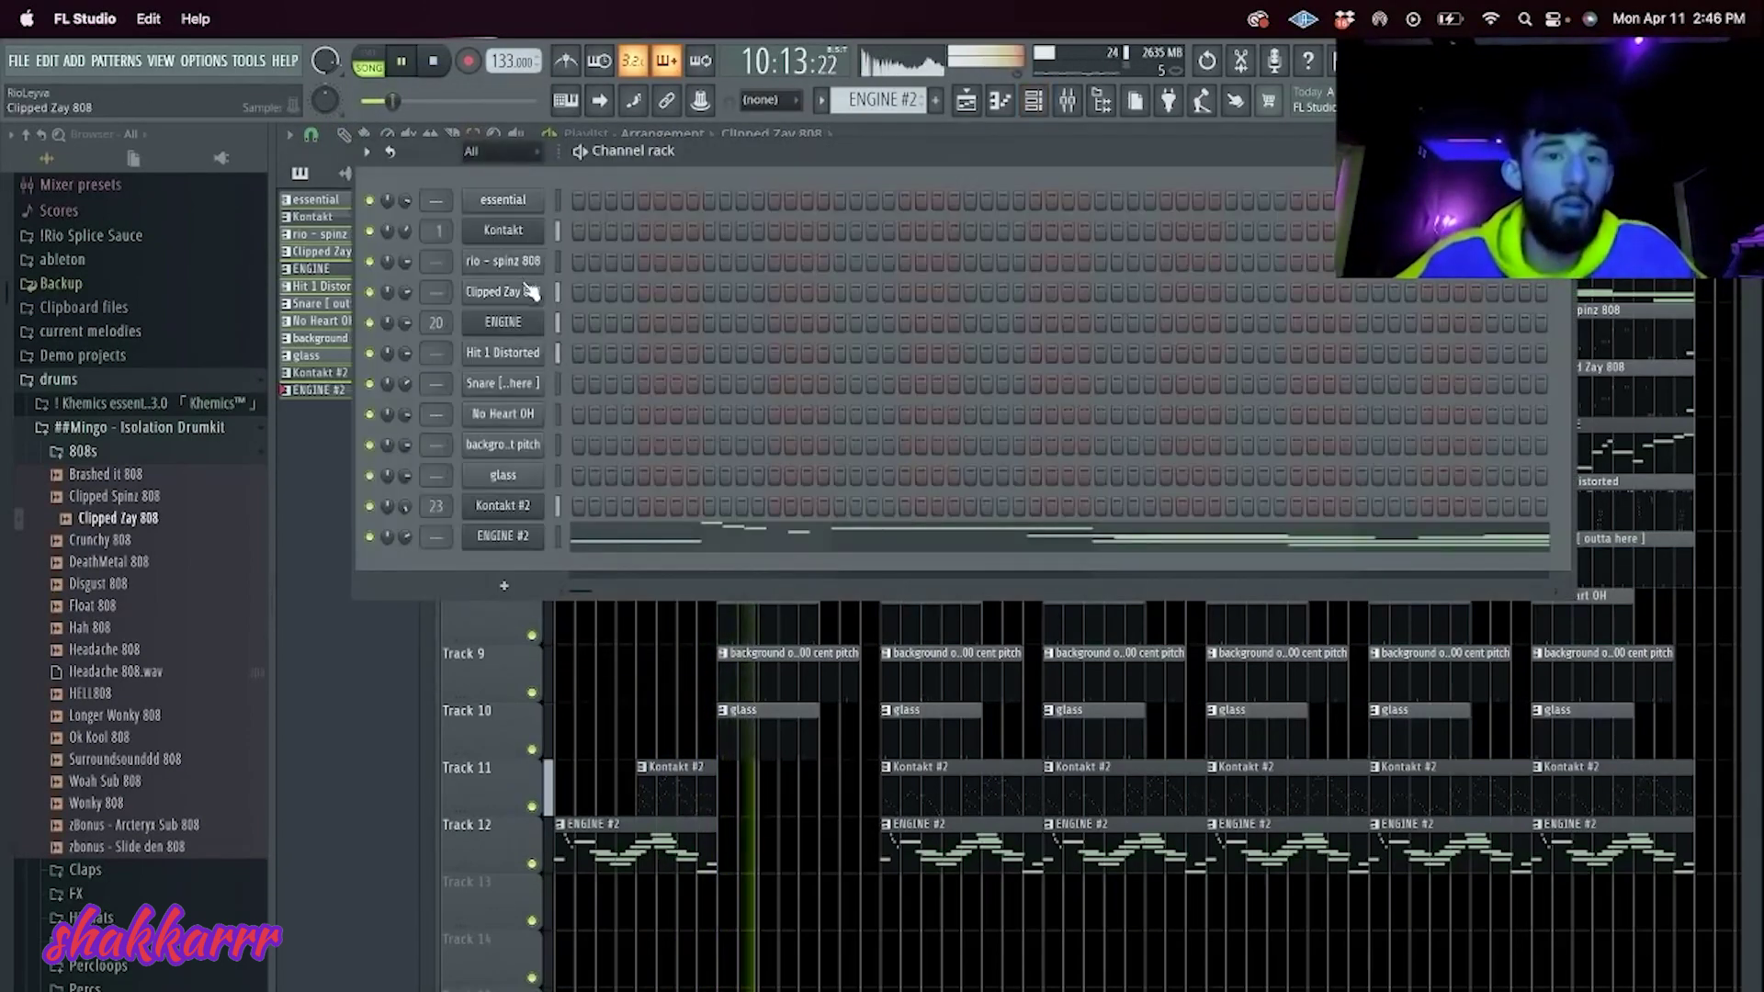
{"action": "left_click", "coordinate": [530, 292]}
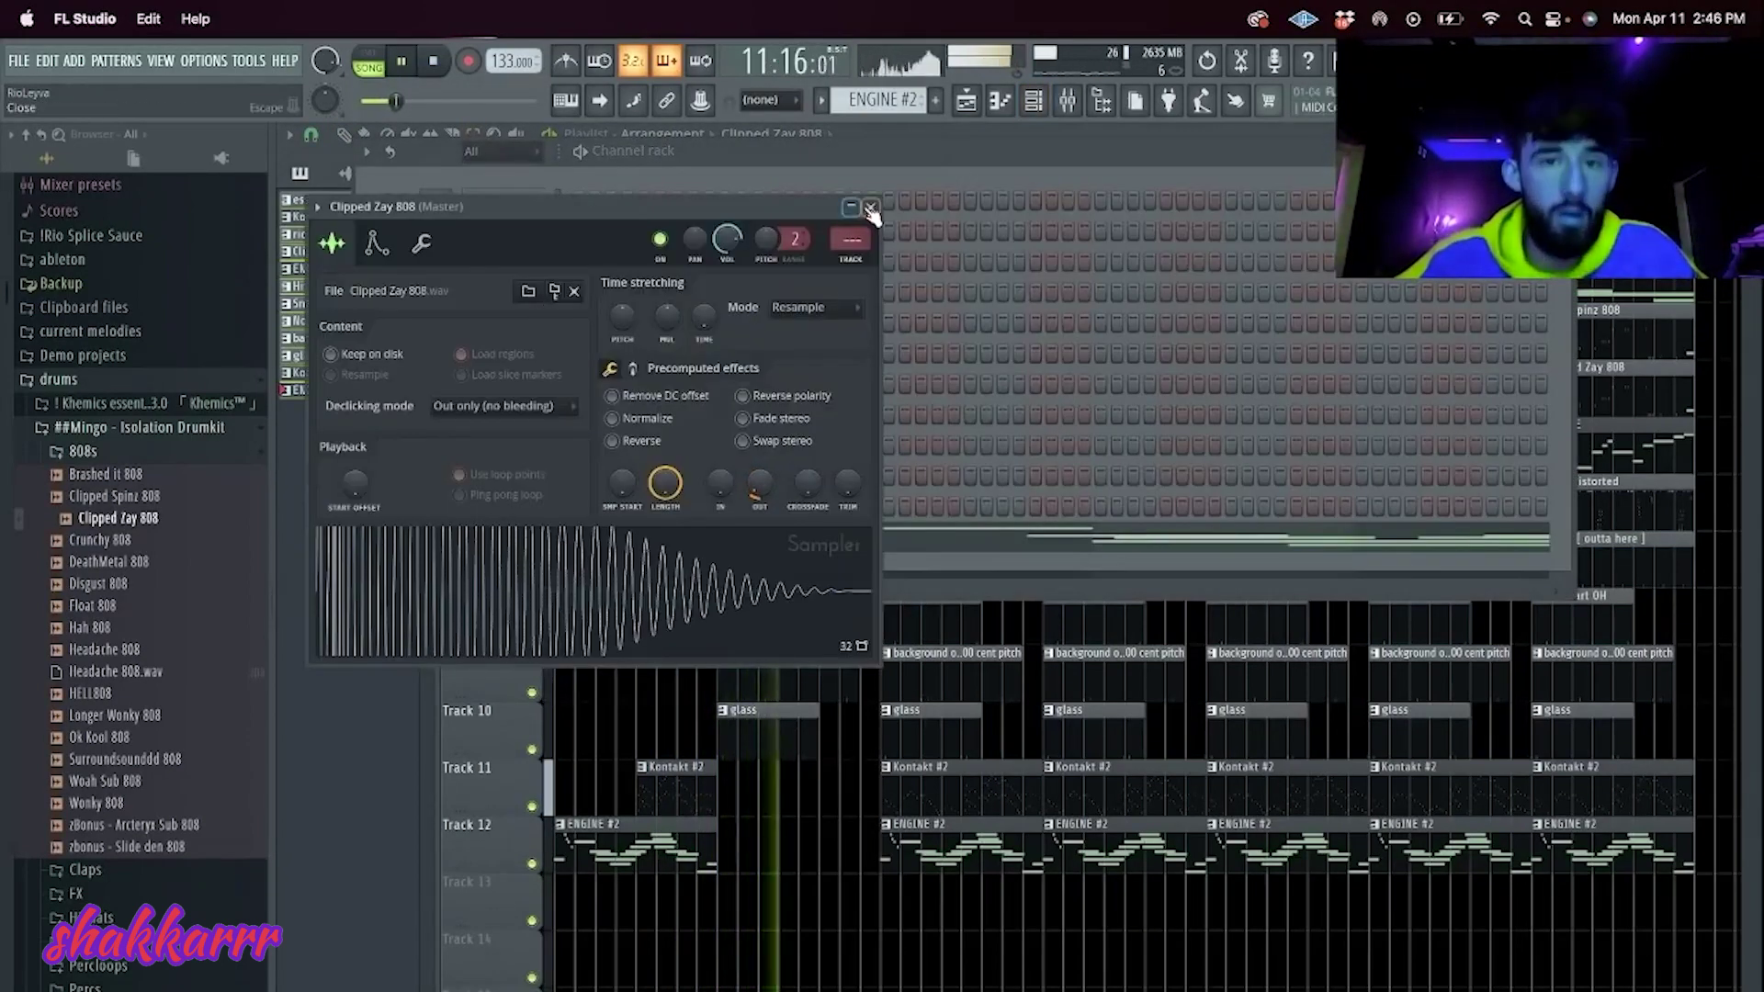
{"action": "left_click", "coordinate": [871, 211]}
{"action": "key", "text": "F6"}
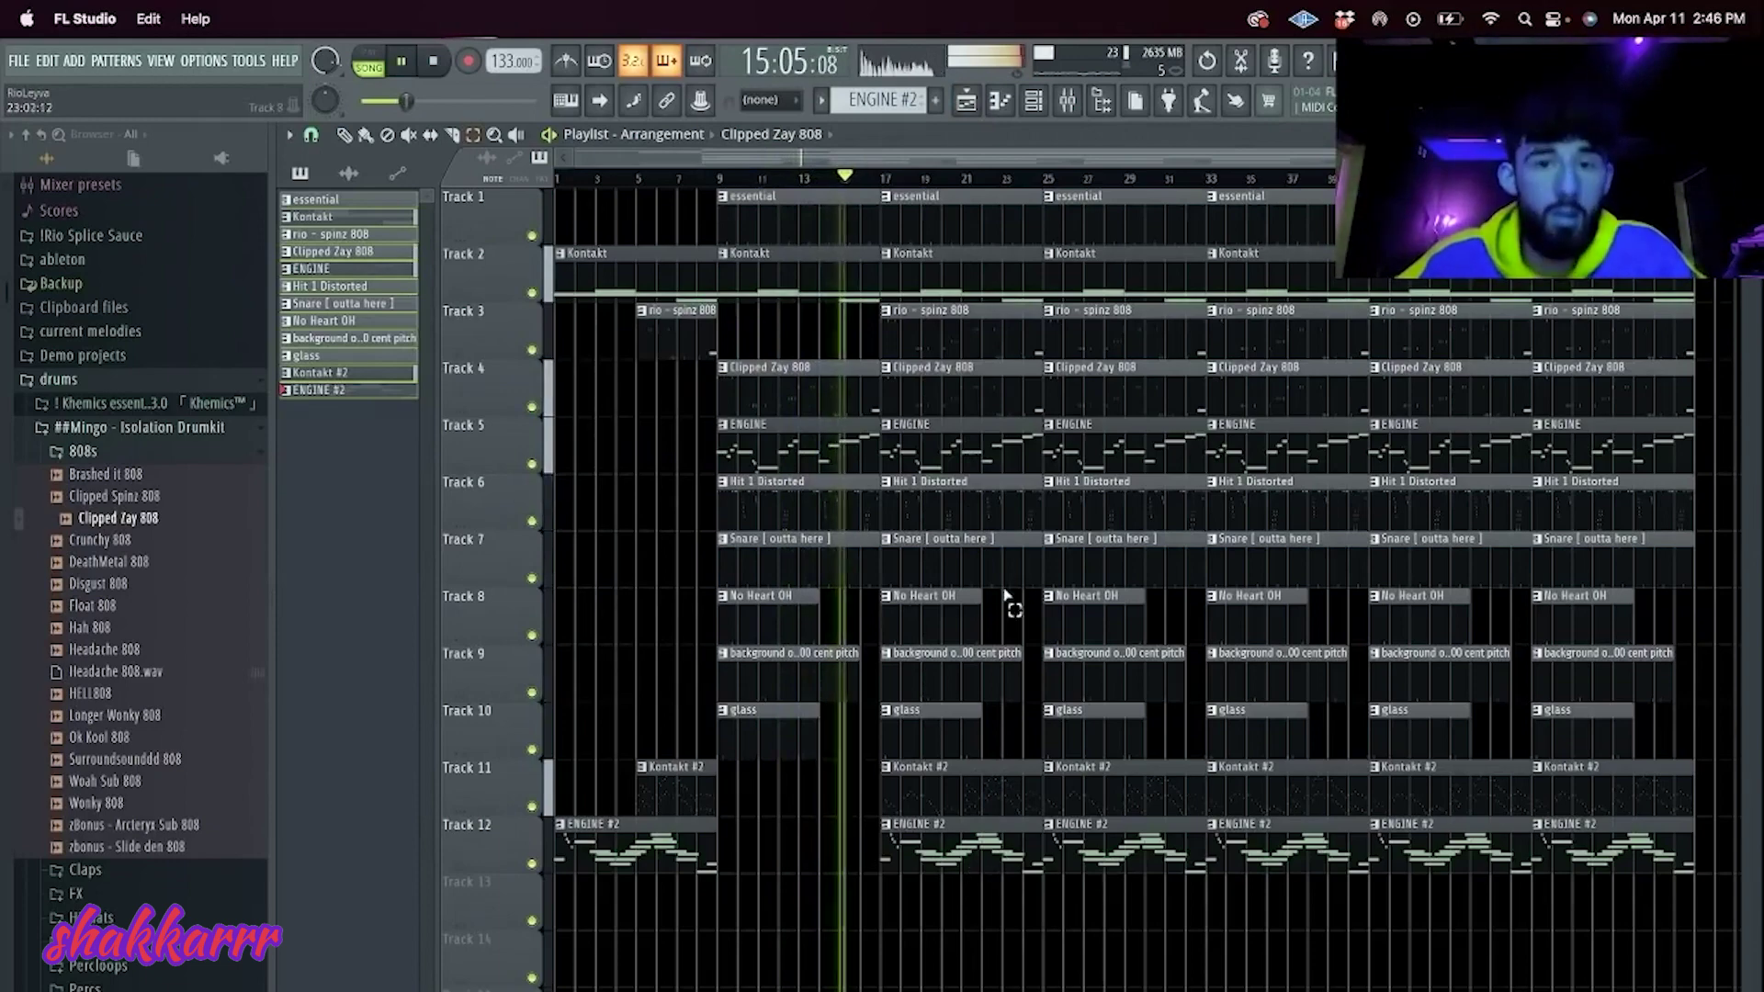
Step: Delete the Clipped Zay 808 clip at bar 17, then try deleting the ENGINE #2 clip there and undo it
{"action": "left_click", "coordinate": [960, 390]}
{"action": "right_click", "coordinate": [967, 390]}
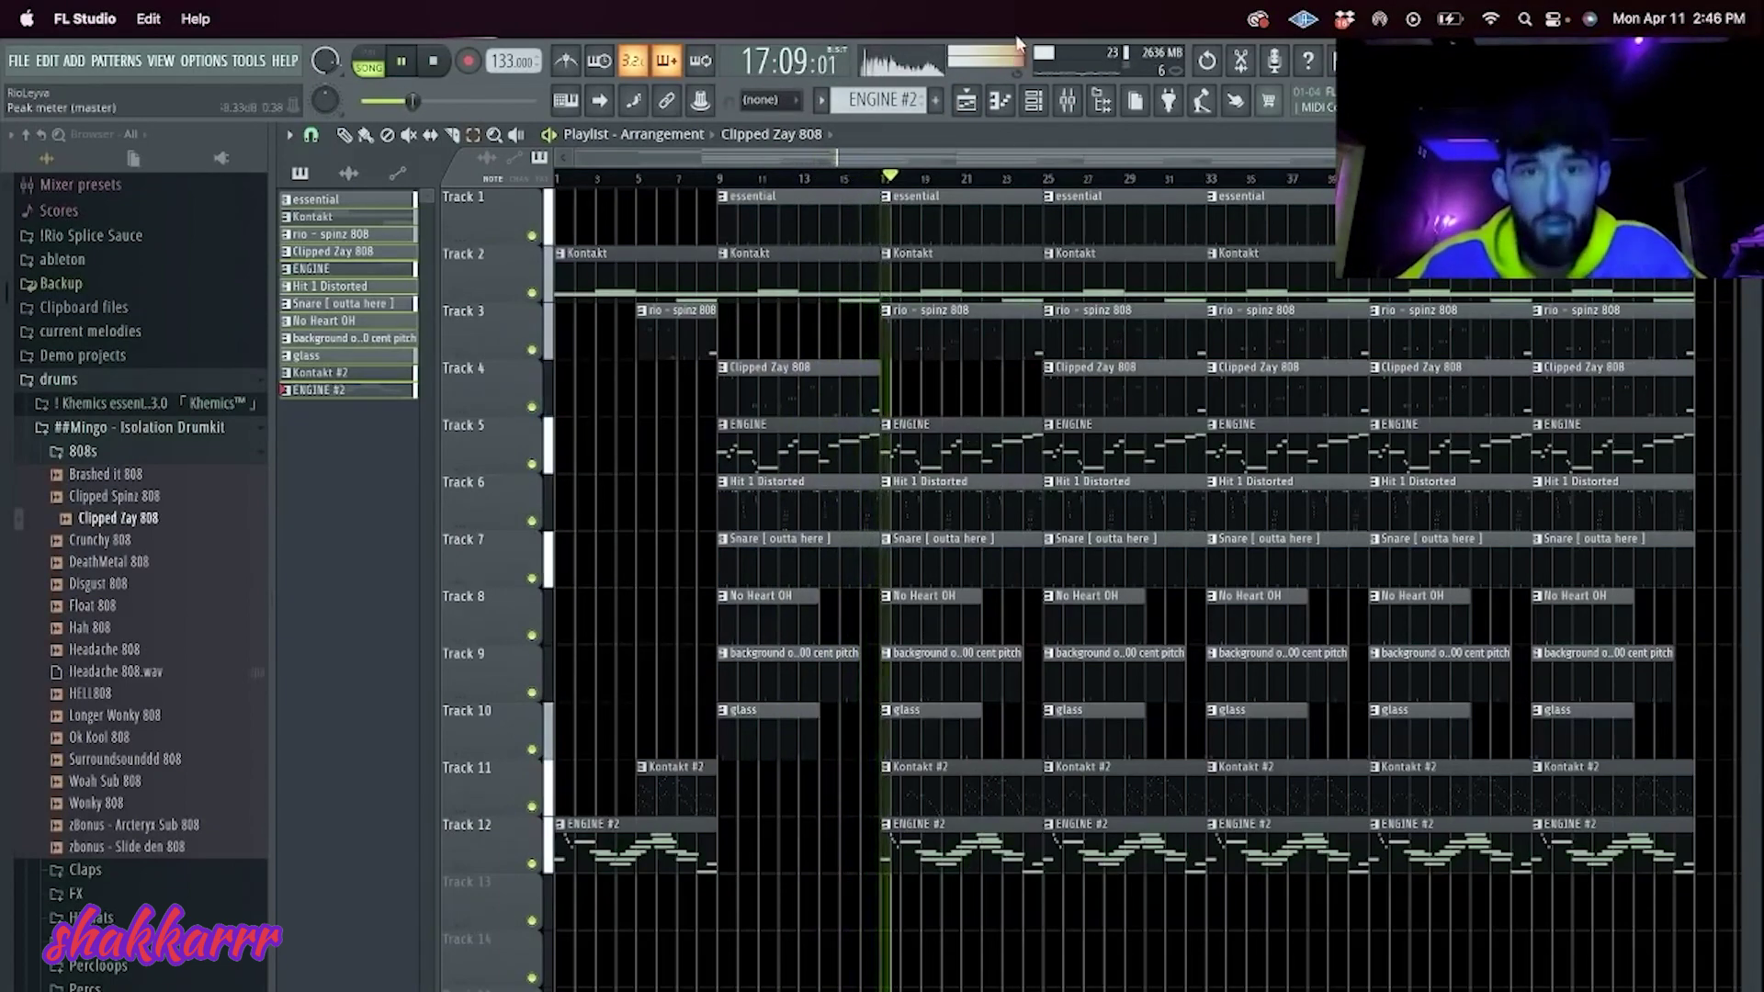
{"action": "key", "text": "F6"}
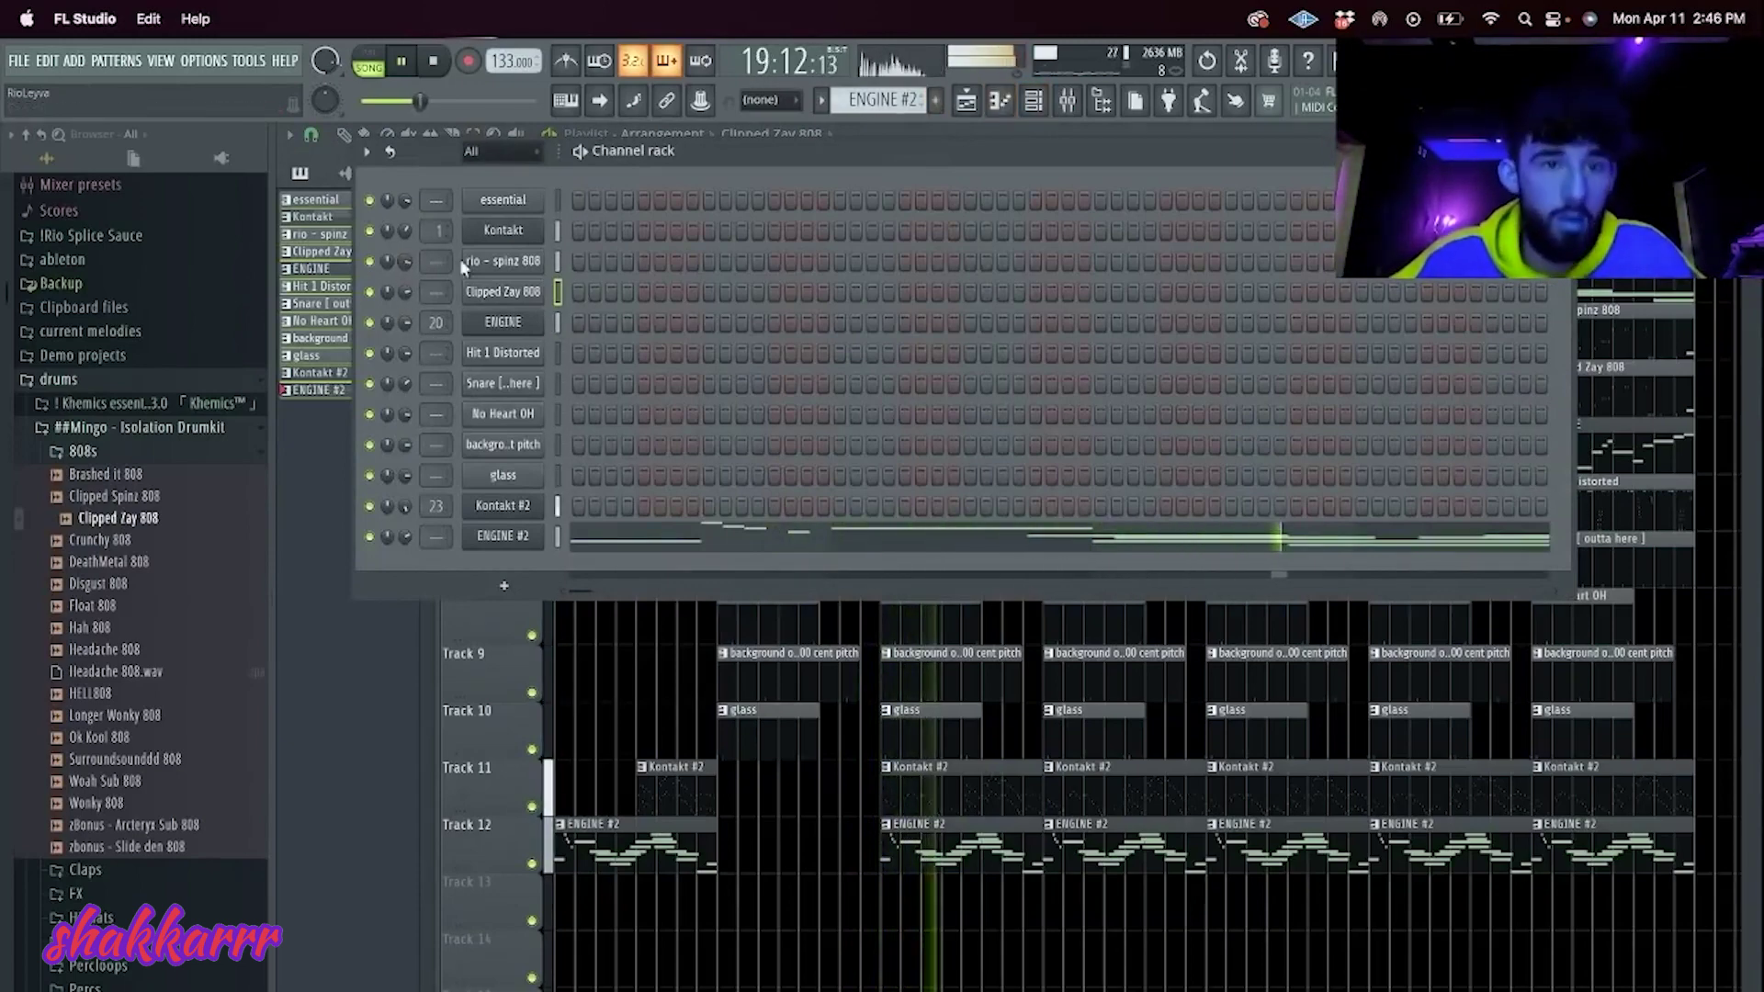
{"action": "key", "text": "F6"}
{"action": "right_click", "coordinate": [984, 820]}
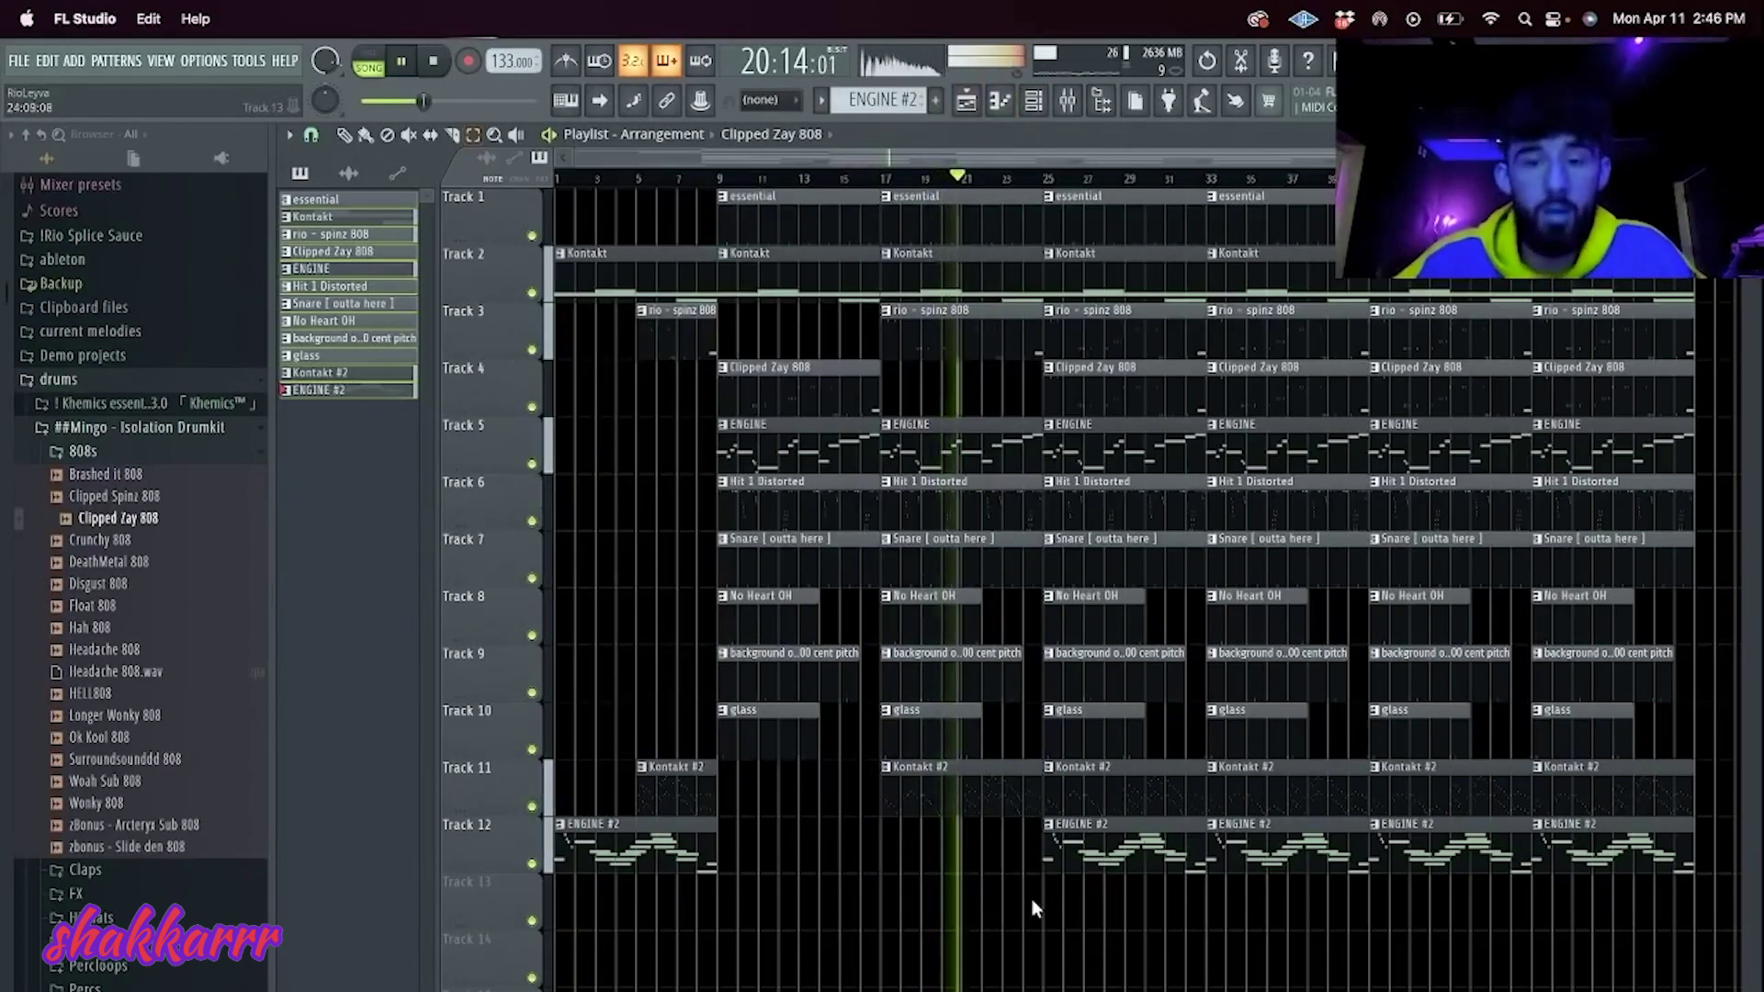
{"action": "key", "text": "ctrl+z"}
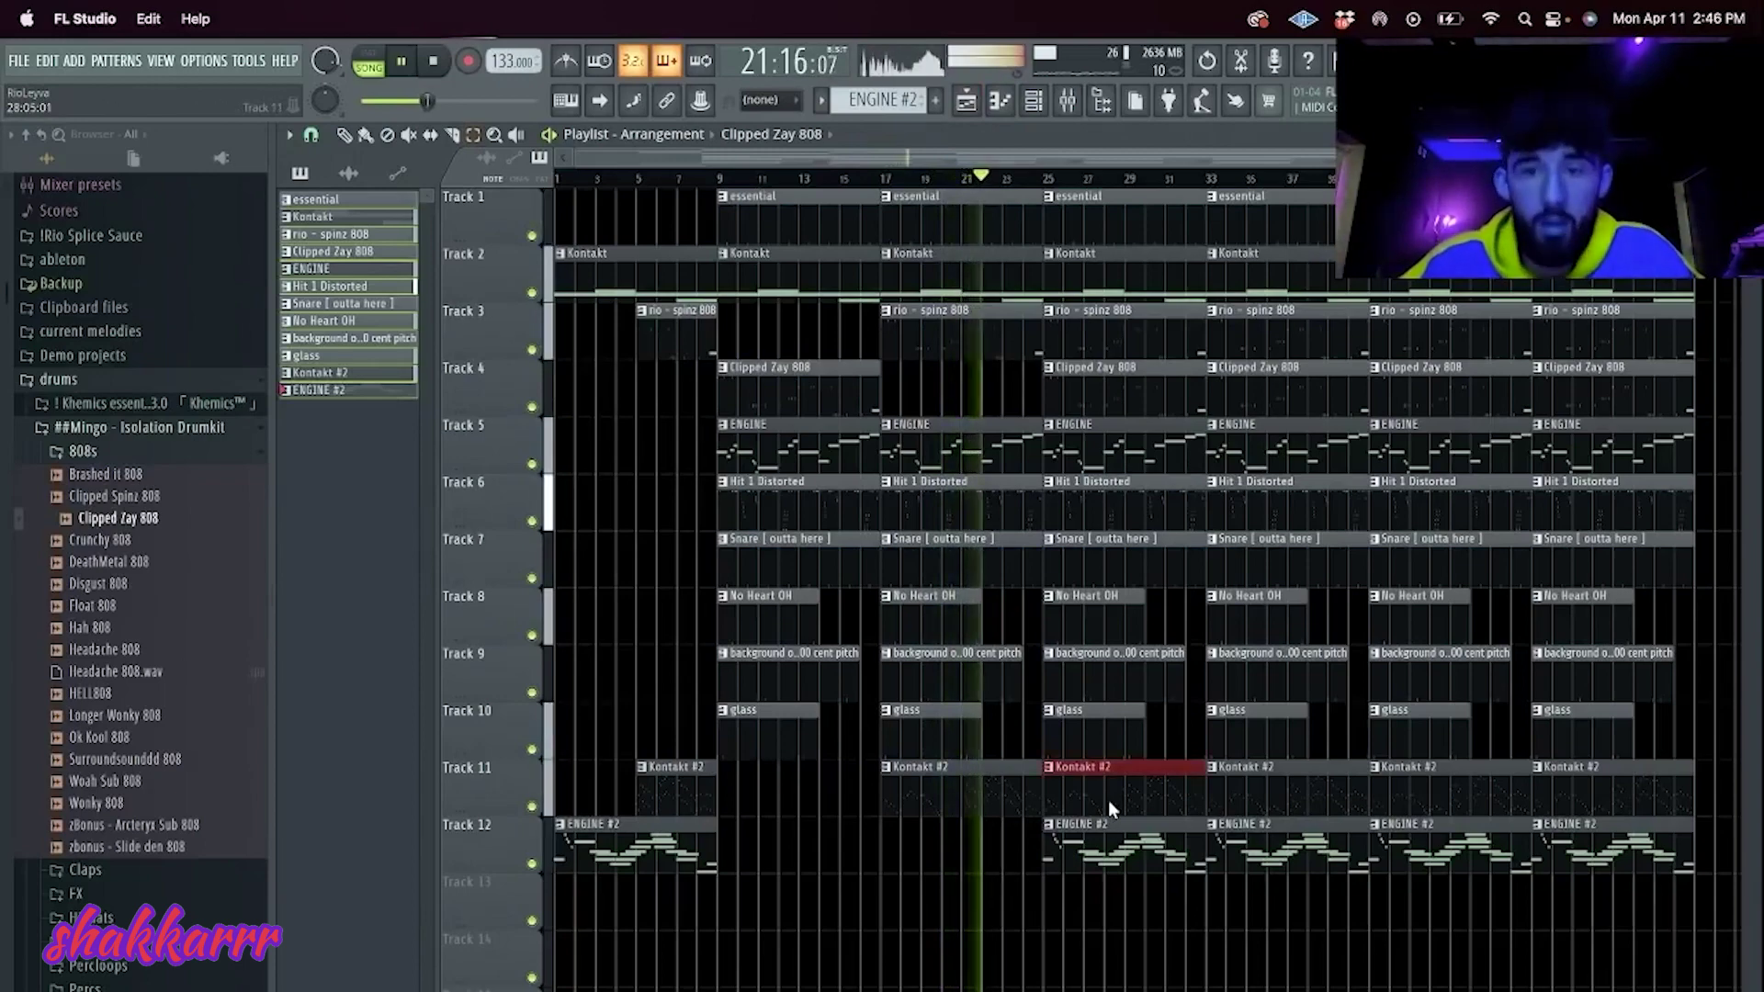
Step: Delete the ENGINE #2, ENGINE and Kontakt clips at bar 25
{"action": "left_click", "coordinate": [1106, 851]}
{"action": "key", "text": "Delete"}
{"action": "right_click", "coordinate": [1118, 443]}
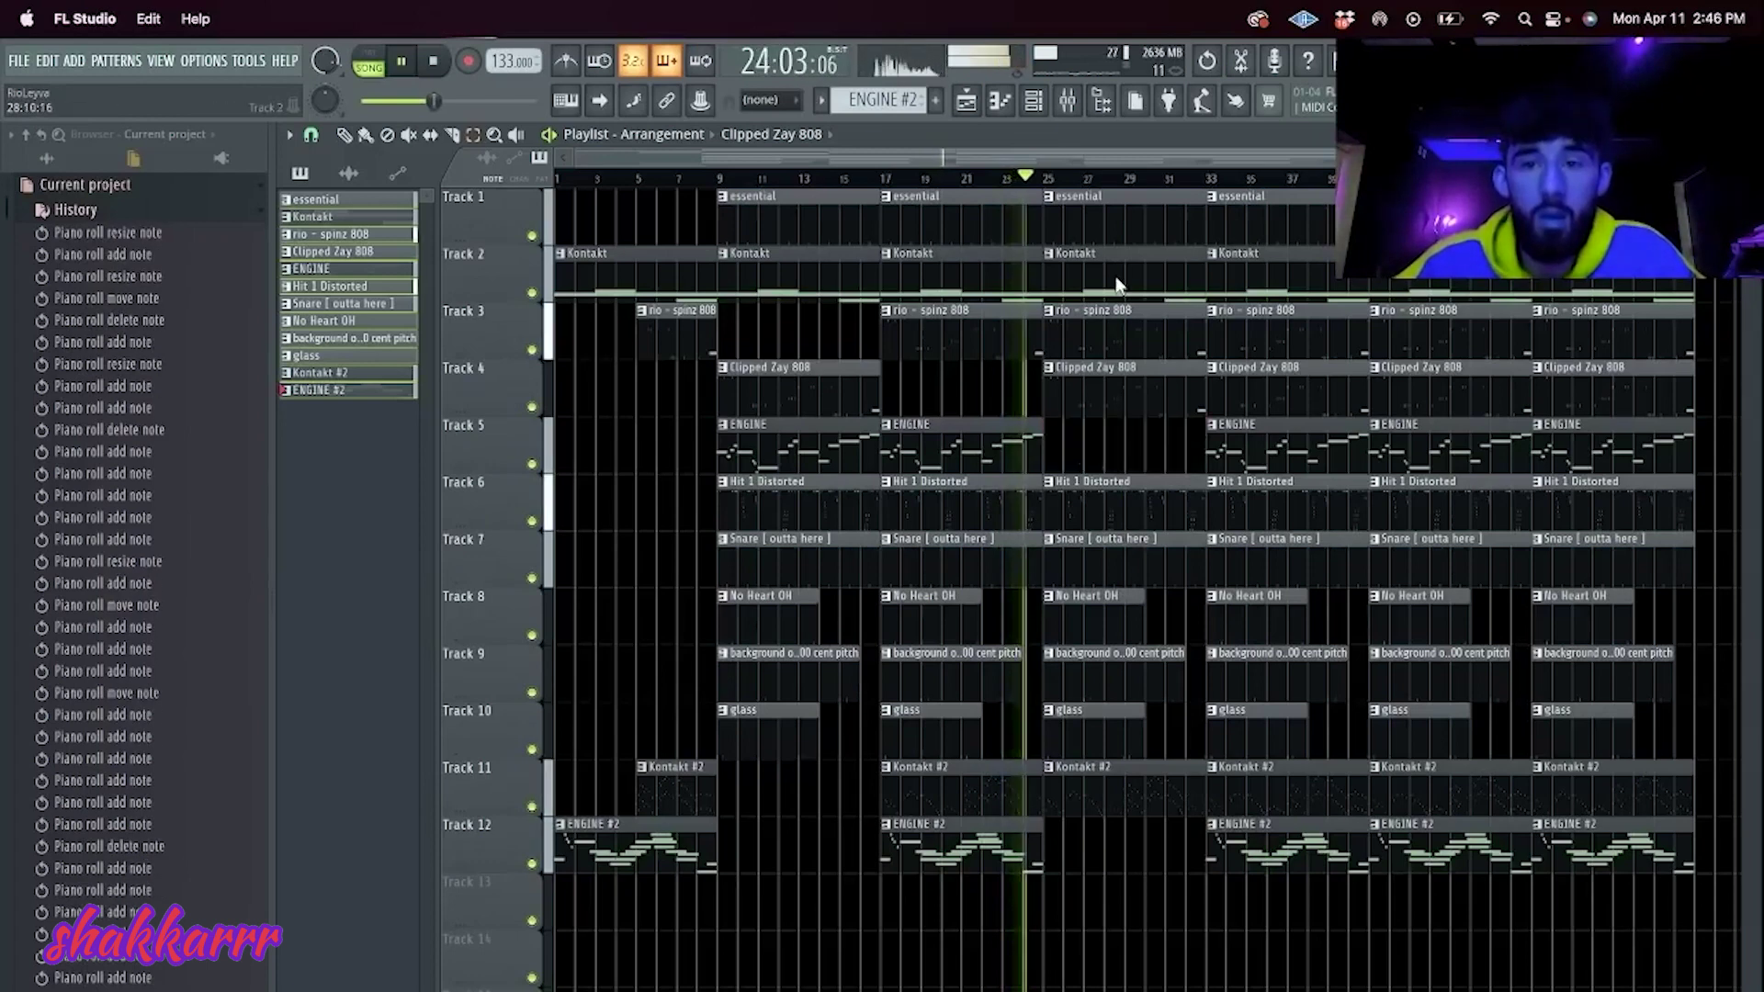
{"action": "right_click", "coordinate": [1115, 279]}
Step: Slice the remaining clips on Tracks 1 to 10 at bar 27 and delete their parts between bars 25 and 27
{"action": "left_click_drag", "start_coordinate": [1099, 721], "coordinate": [1092, 204]}
{"action": "left_click_drag", "start_coordinate": [1068, 197], "coordinate": [1074, 729]}
{"action": "key", "text": "Delete"}
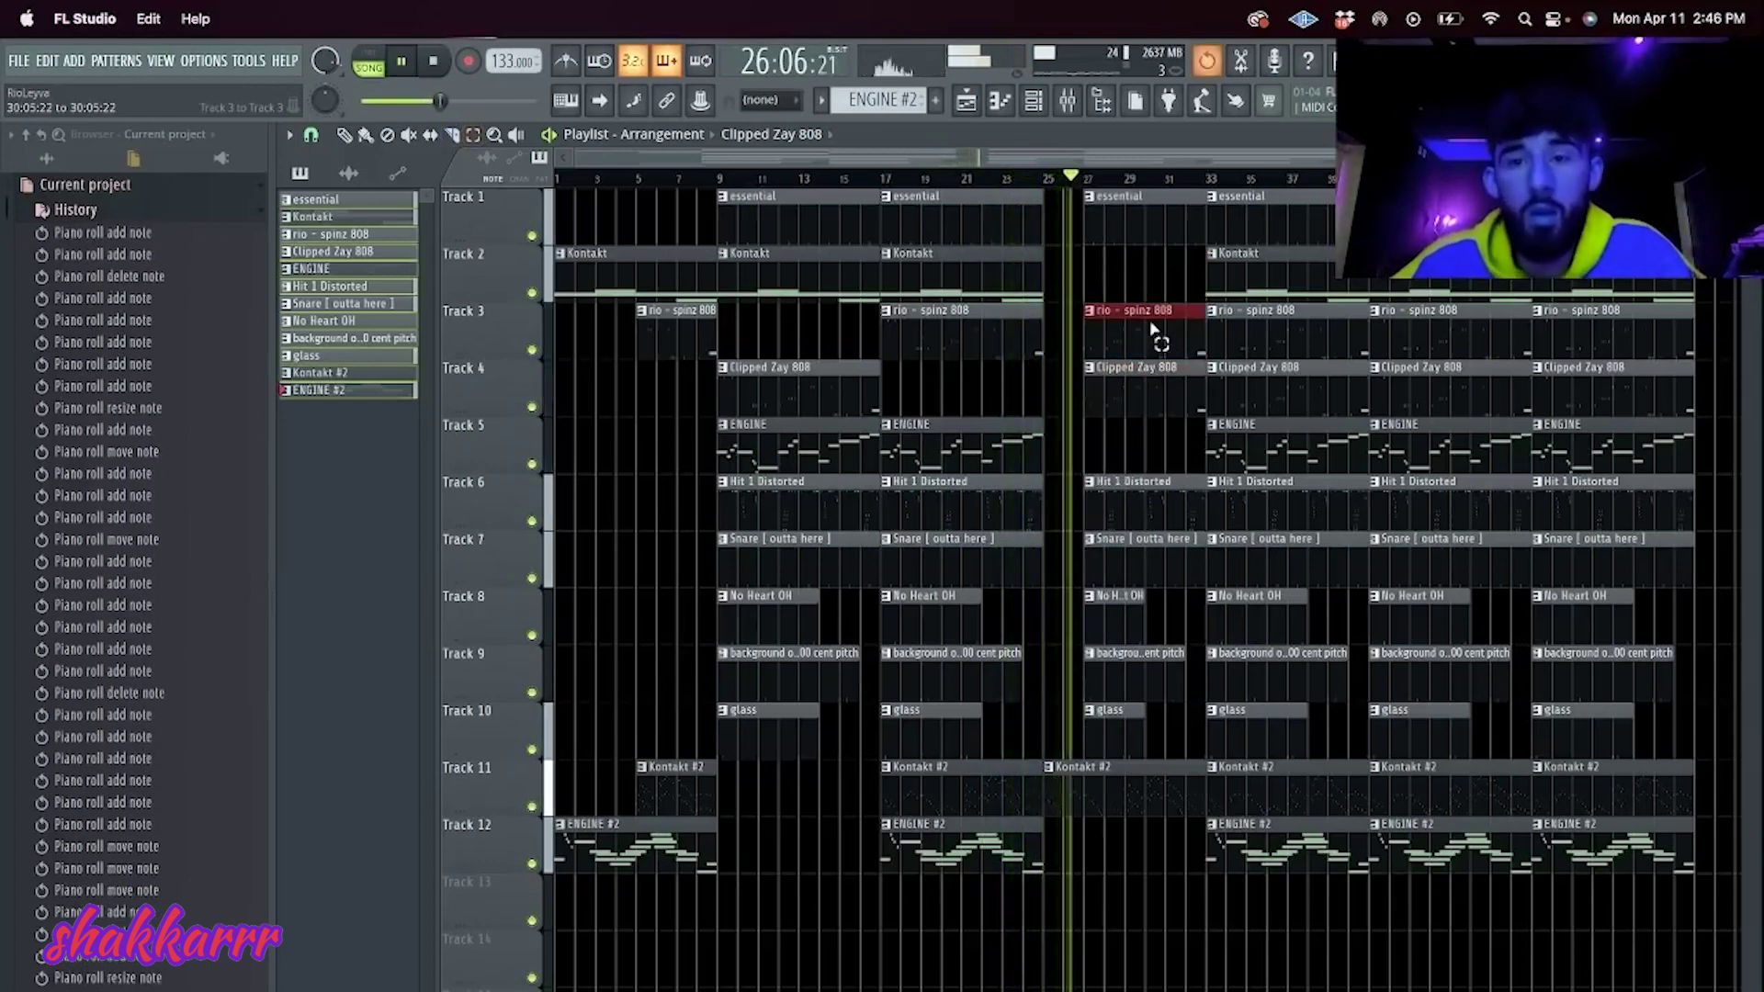
Step: Raise the Kontakt #2 mixer track's volume, then arm the track and render it to an audio clip
{"action": "left_click", "coordinate": [1067, 101]}
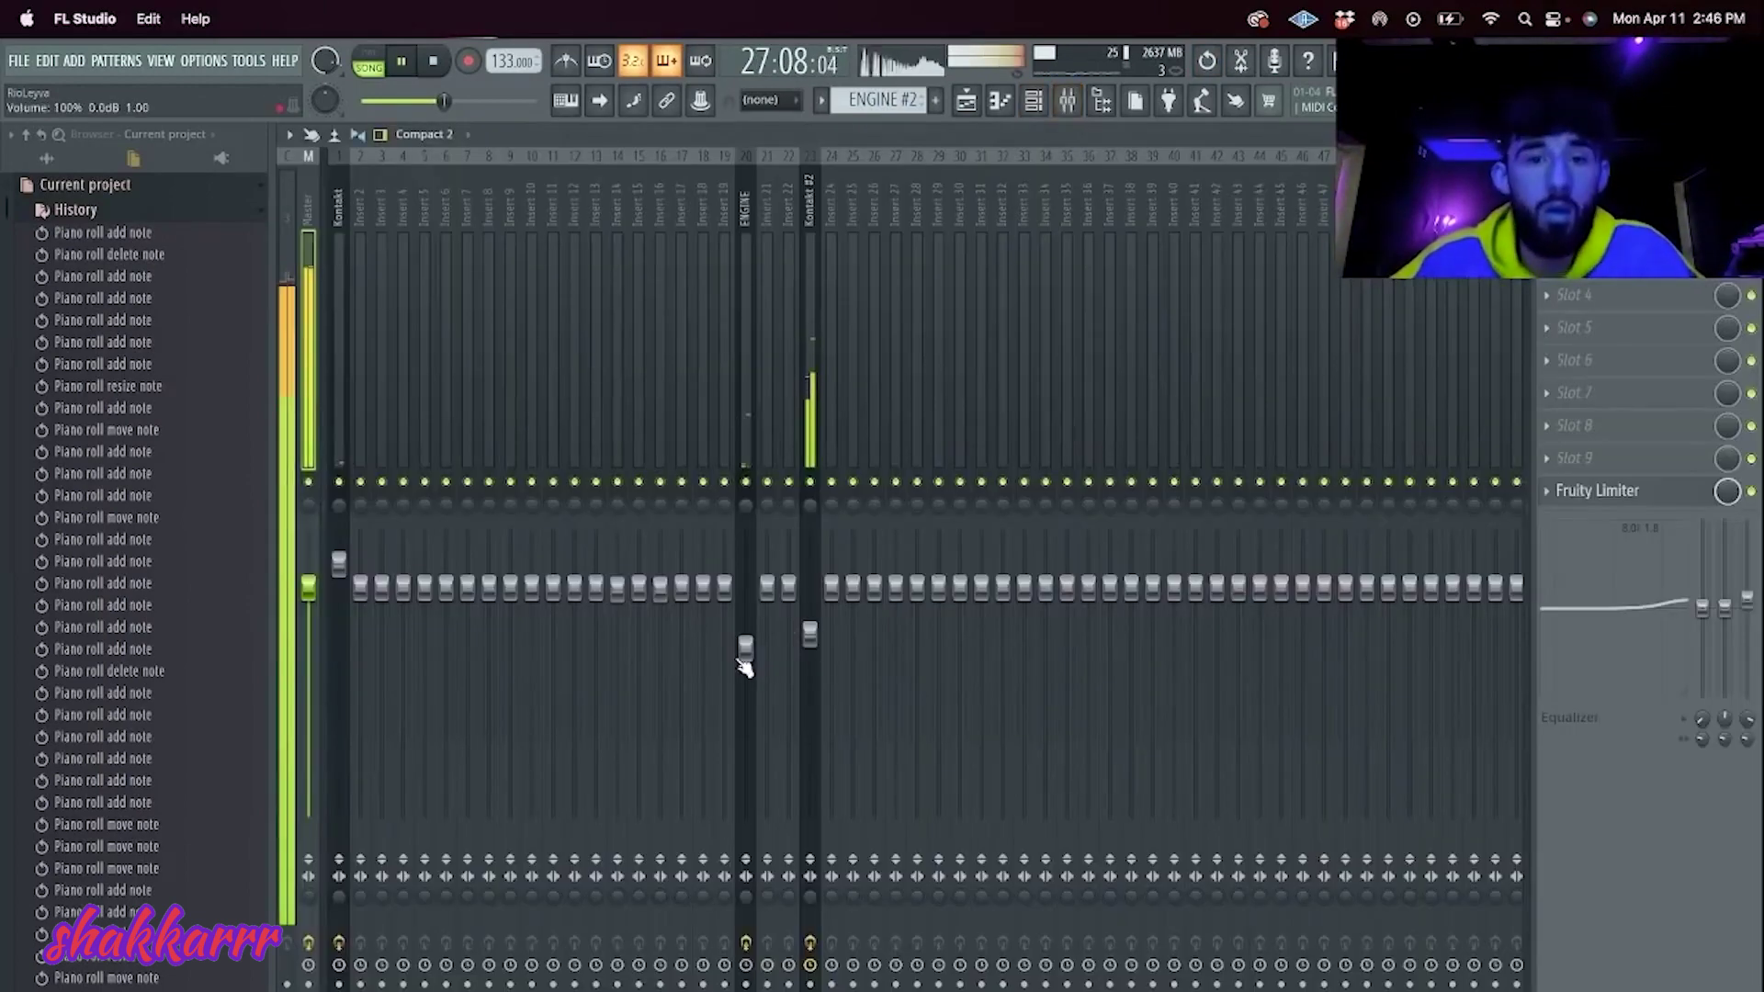
{"action": "left_click_drag", "start_coordinate": [809, 633], "coordinate": [810, 602]}
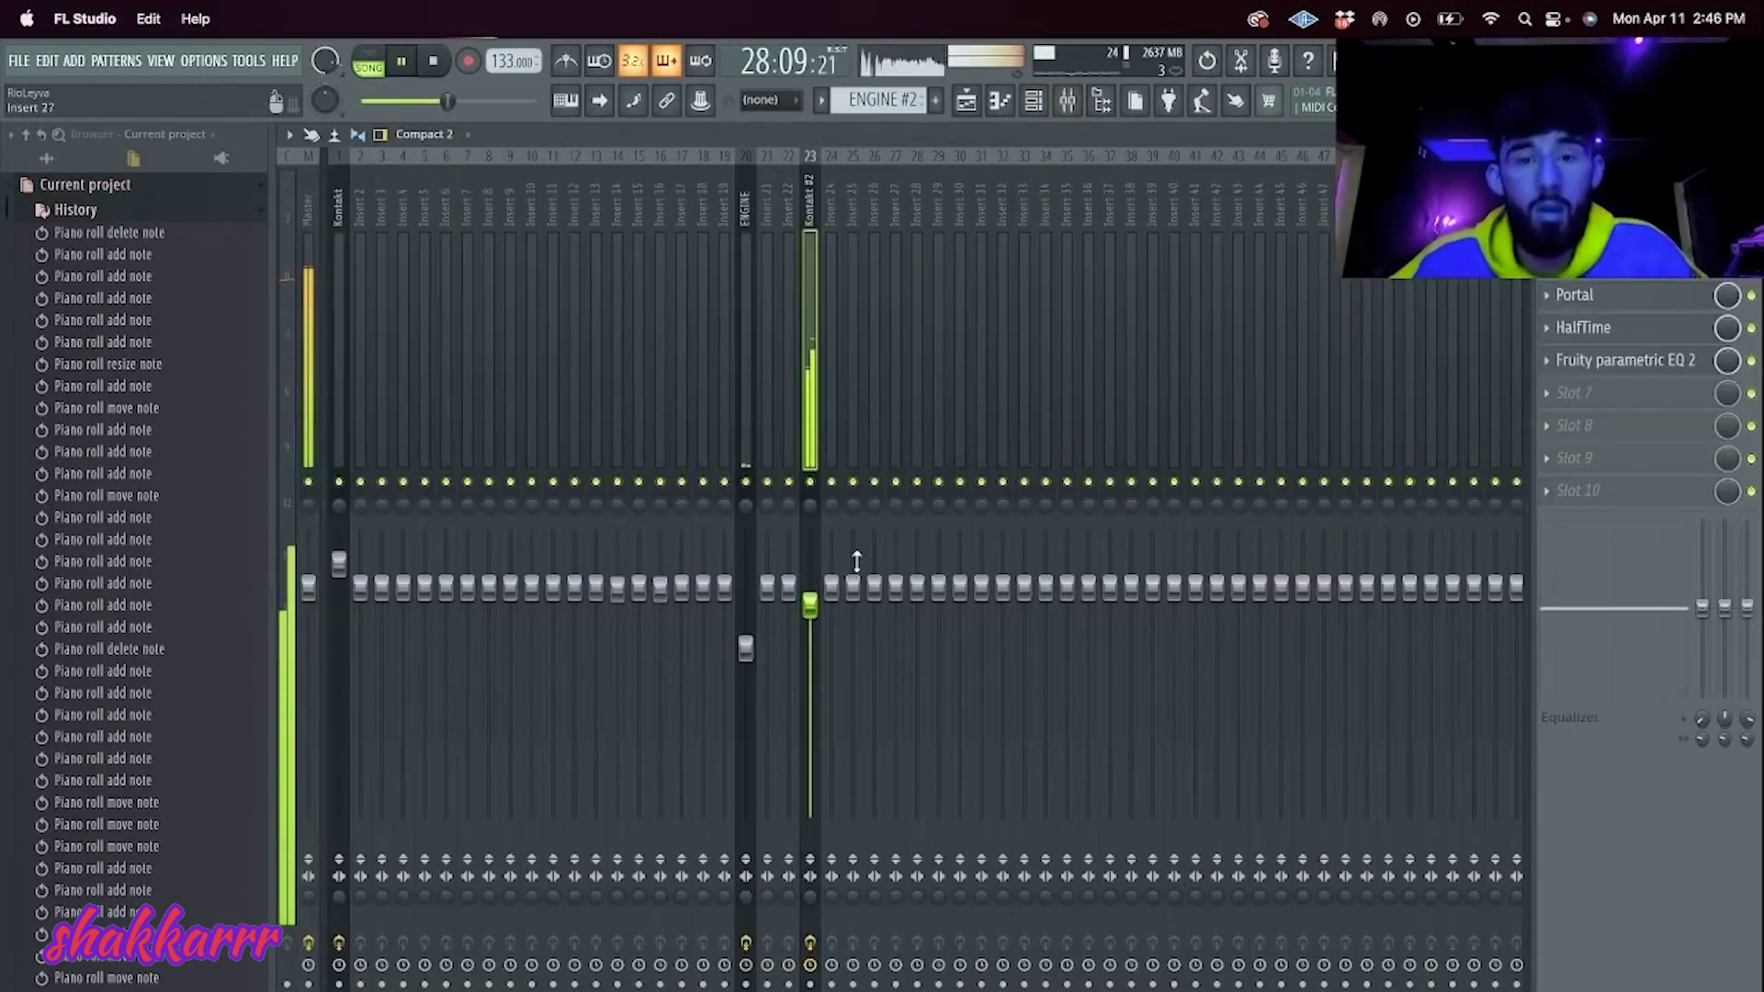
{"action": "left_click", "coordinate": [811, 984]}
{"action": "key", "text": "alt+r"}
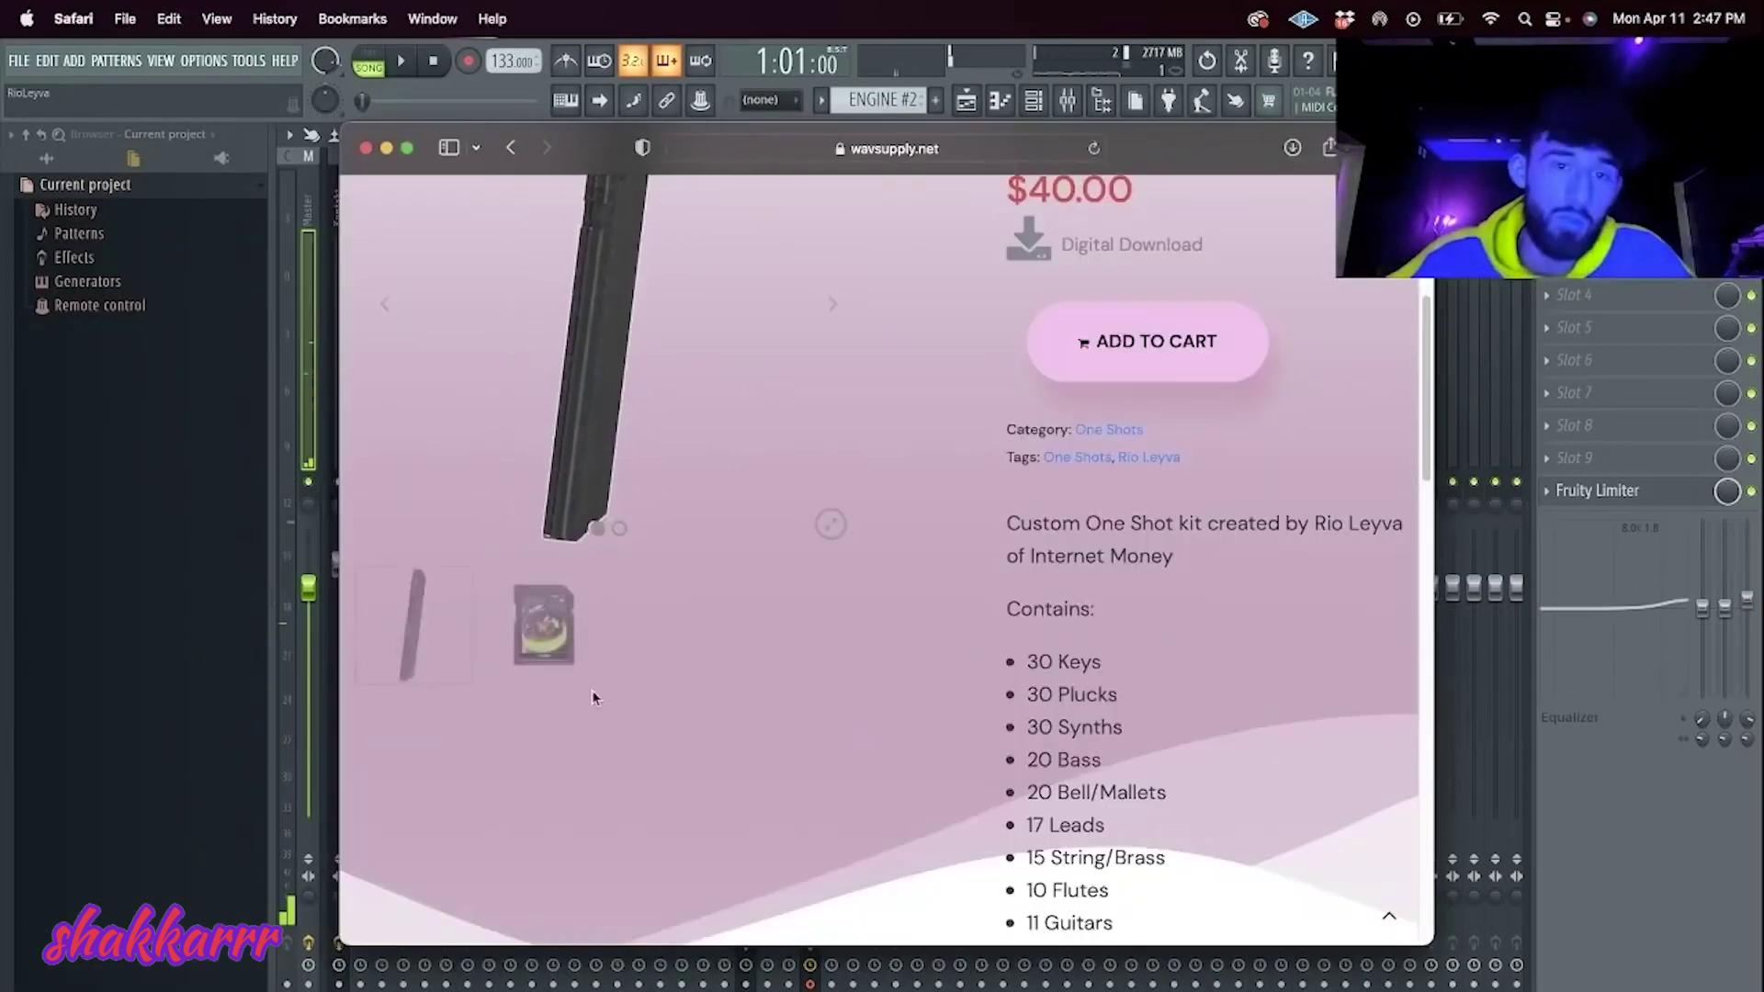
Step: Look over the Pluto one-shot kit's product page in Safari and return to the FL Studio playlist
{"action": "scroll", "coordinate": [952, 366], "scroll_direction": "up", "scroll_amount": 5}
{"action": "scroll", "coordinate": [1001, 349], "scroll_direction": "down", "scroll_amount": 4}
{"action": "scroll", "coordinate": [1033, 342], "scroll_direction": "up", "scroll_amount": 1}
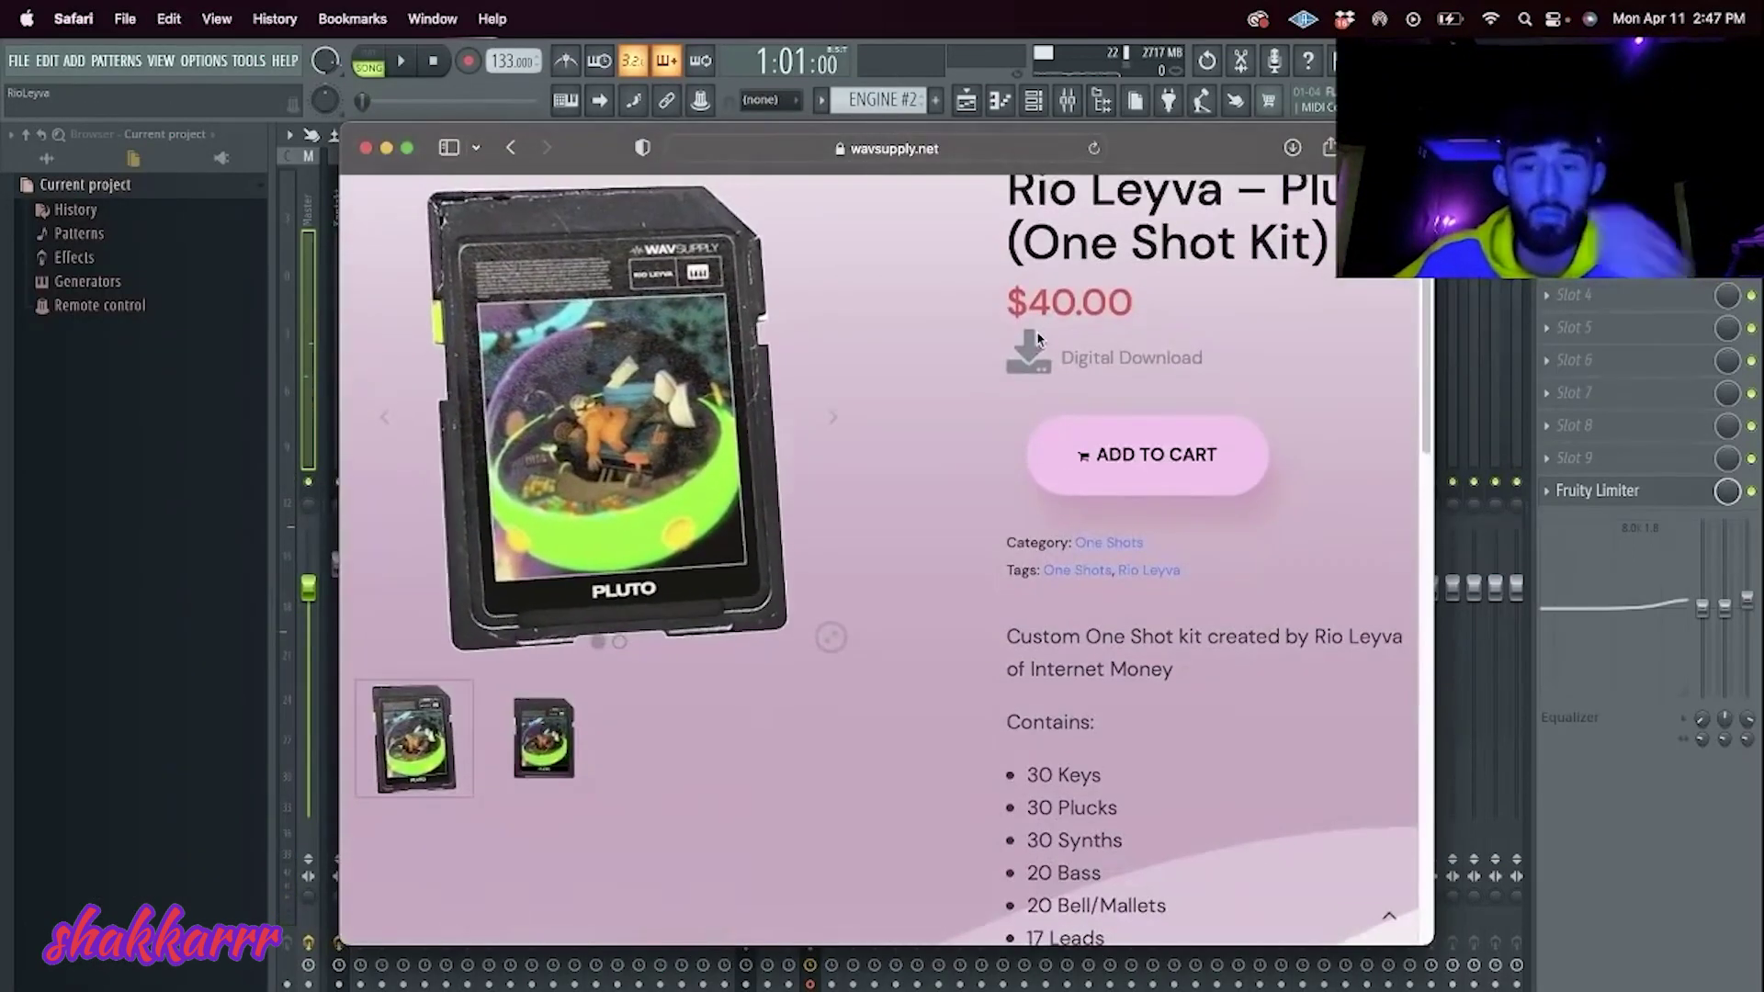
{"action": "scroll", "coordinate": [1034, 342], "scroll_direction": "up", "scroll_amount": 3}
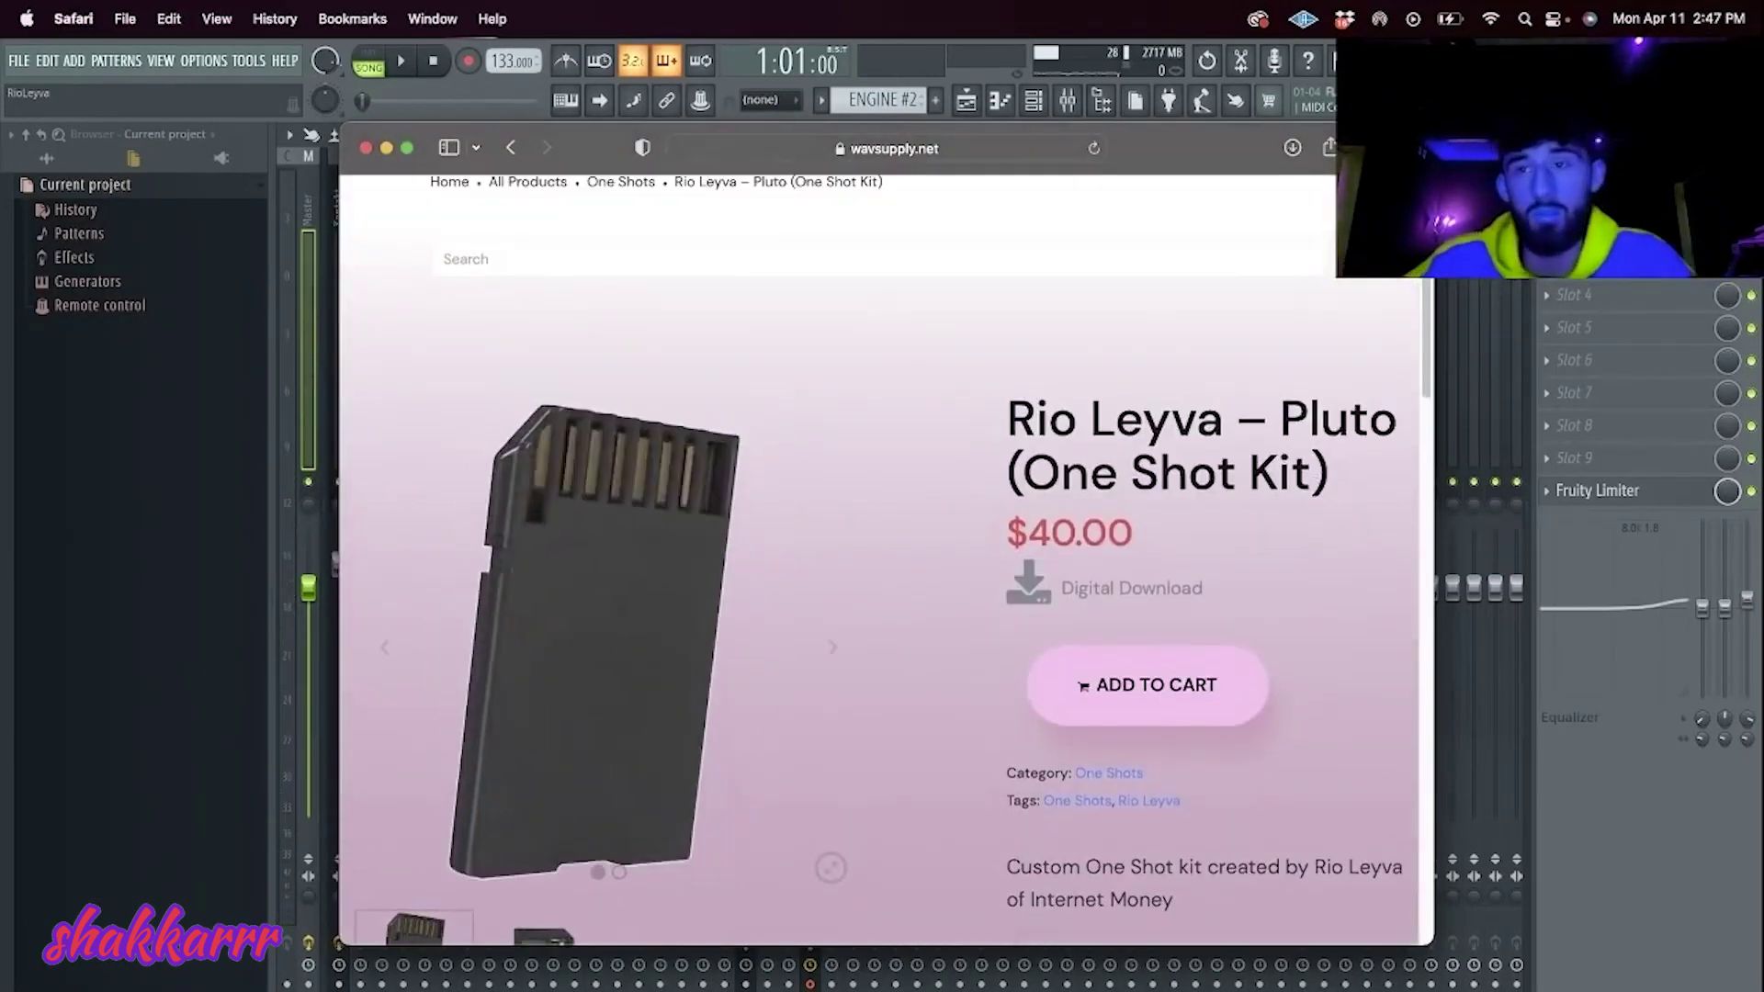
{"action": "left_click", "coordinate": [1073, 117]}
{"action": "left_click", "coordinate": [974, 105]}
Step: Slice the rendered Kontakt #2 audio clip on Track 13 at bar 5 and solo that track for playback
{"action": "key", "text": "space"}
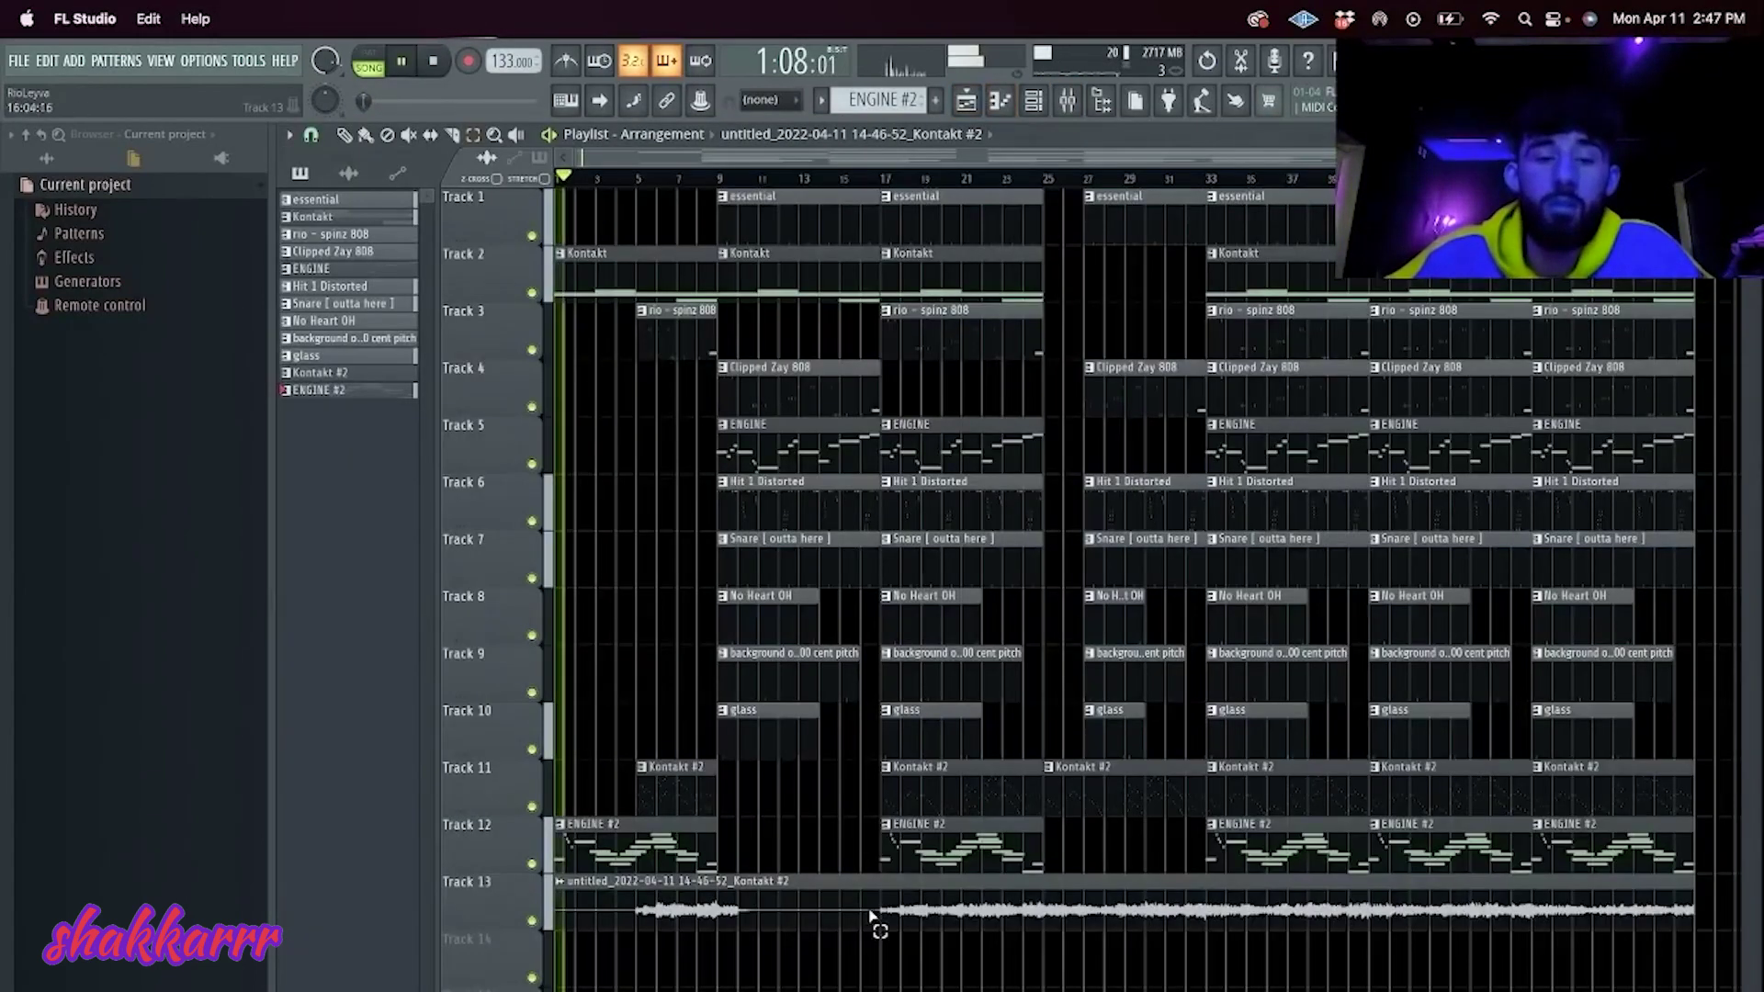
{"action": "left_click", "coordinate": [638, 915]}
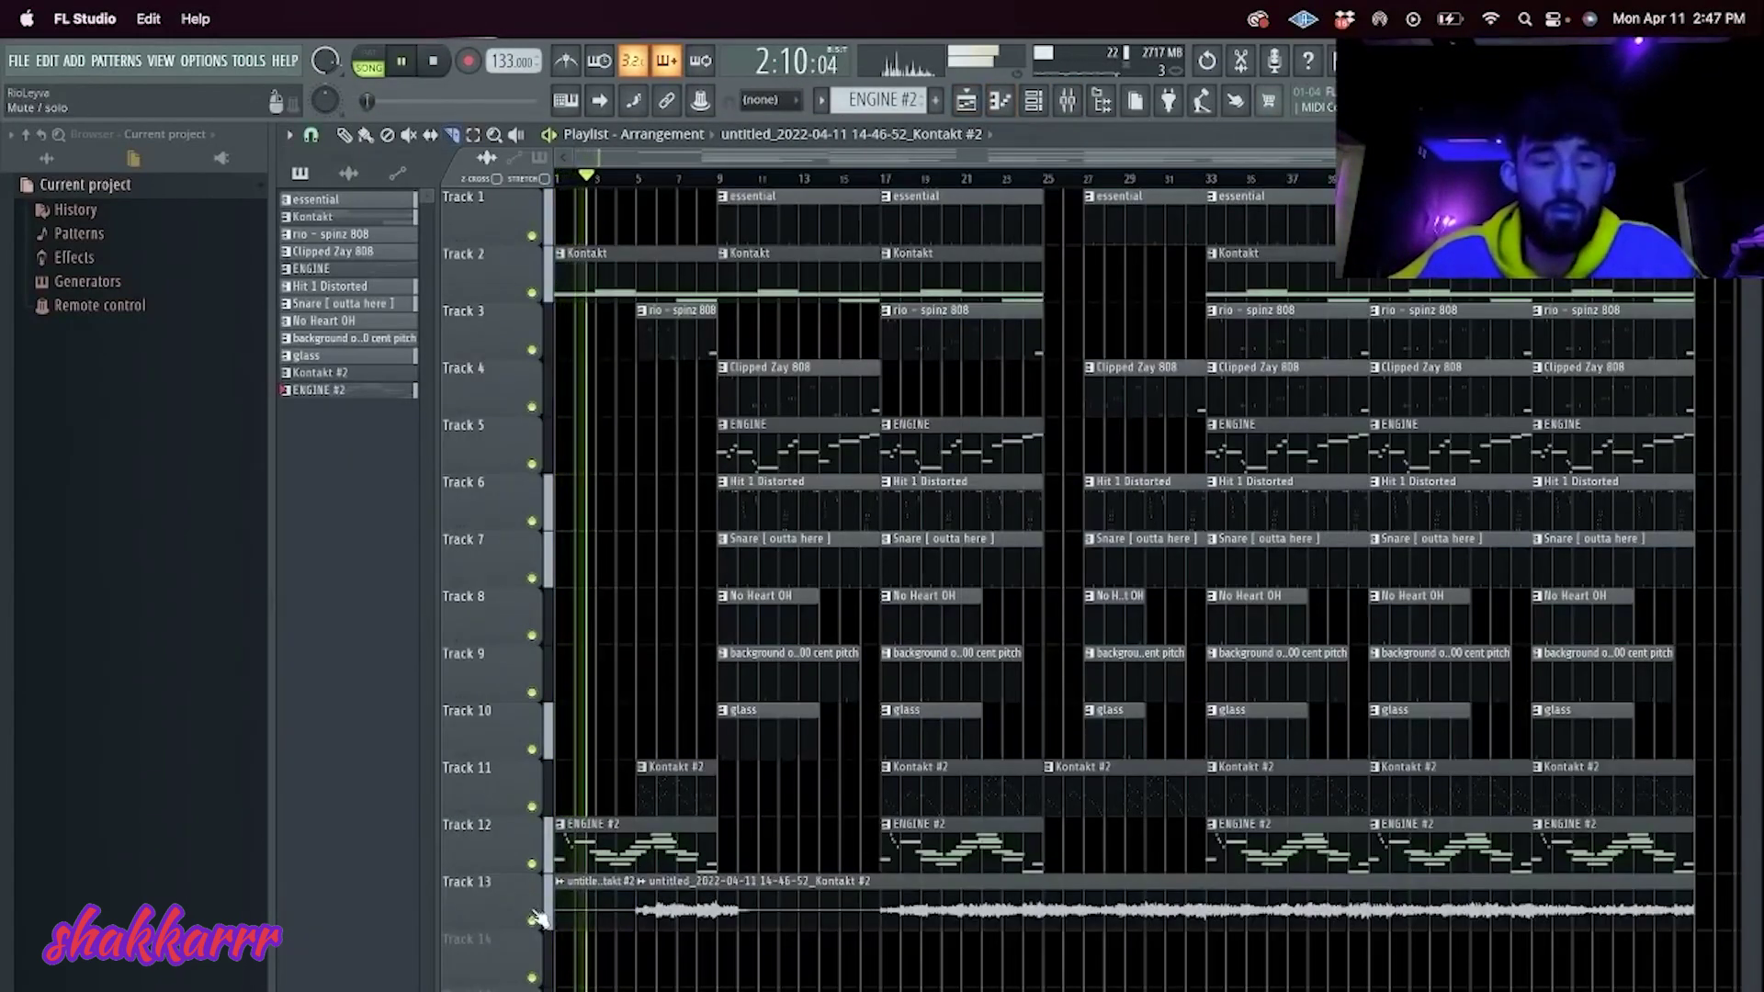
{"action": "right_click", "coordinate": [532, 921]}
{"action": "key", "text": "space"}
{"action": "key", "text": "space"}
Step: Slice the audio clip at bar 7, keep only the slice from bar 5 to 7 and duplicate it once
{"action": "left_click", "coordinate": [681, 923]}
{"action": "left_click", "coordinate": [715, 921], "text": "super"}
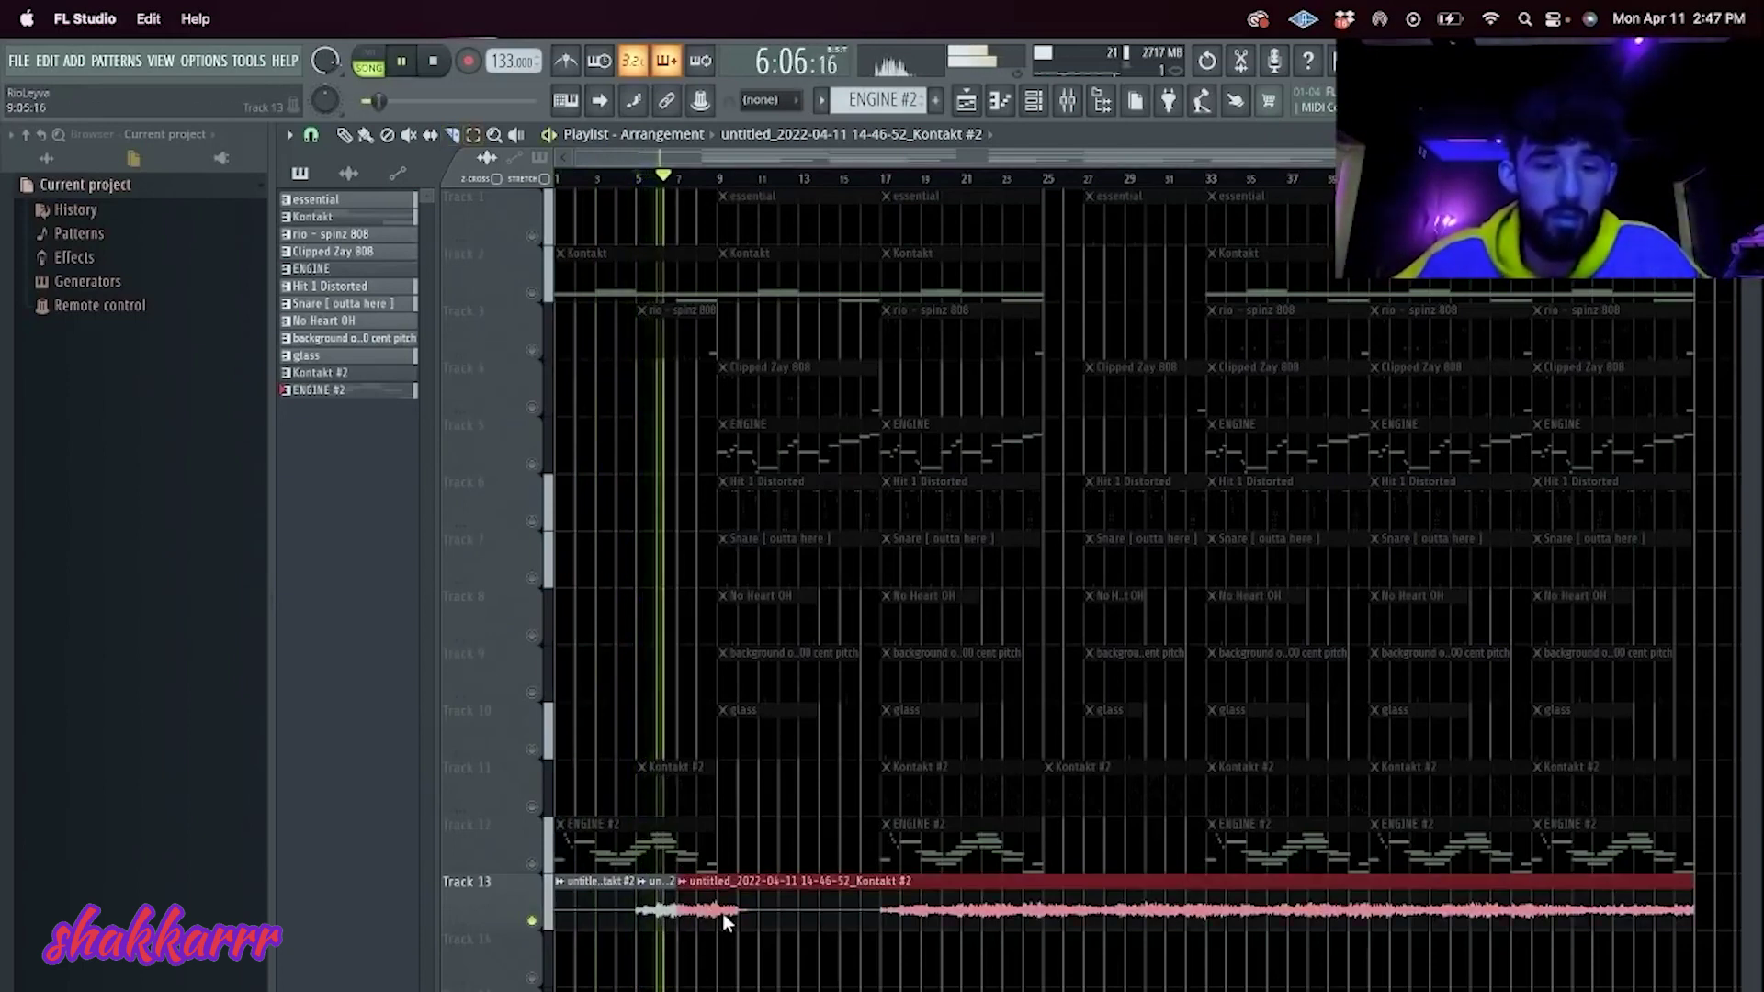
{"action": "key", "text": "Delete"}
{"action": "right_click", "coordinate": [614, 917]}
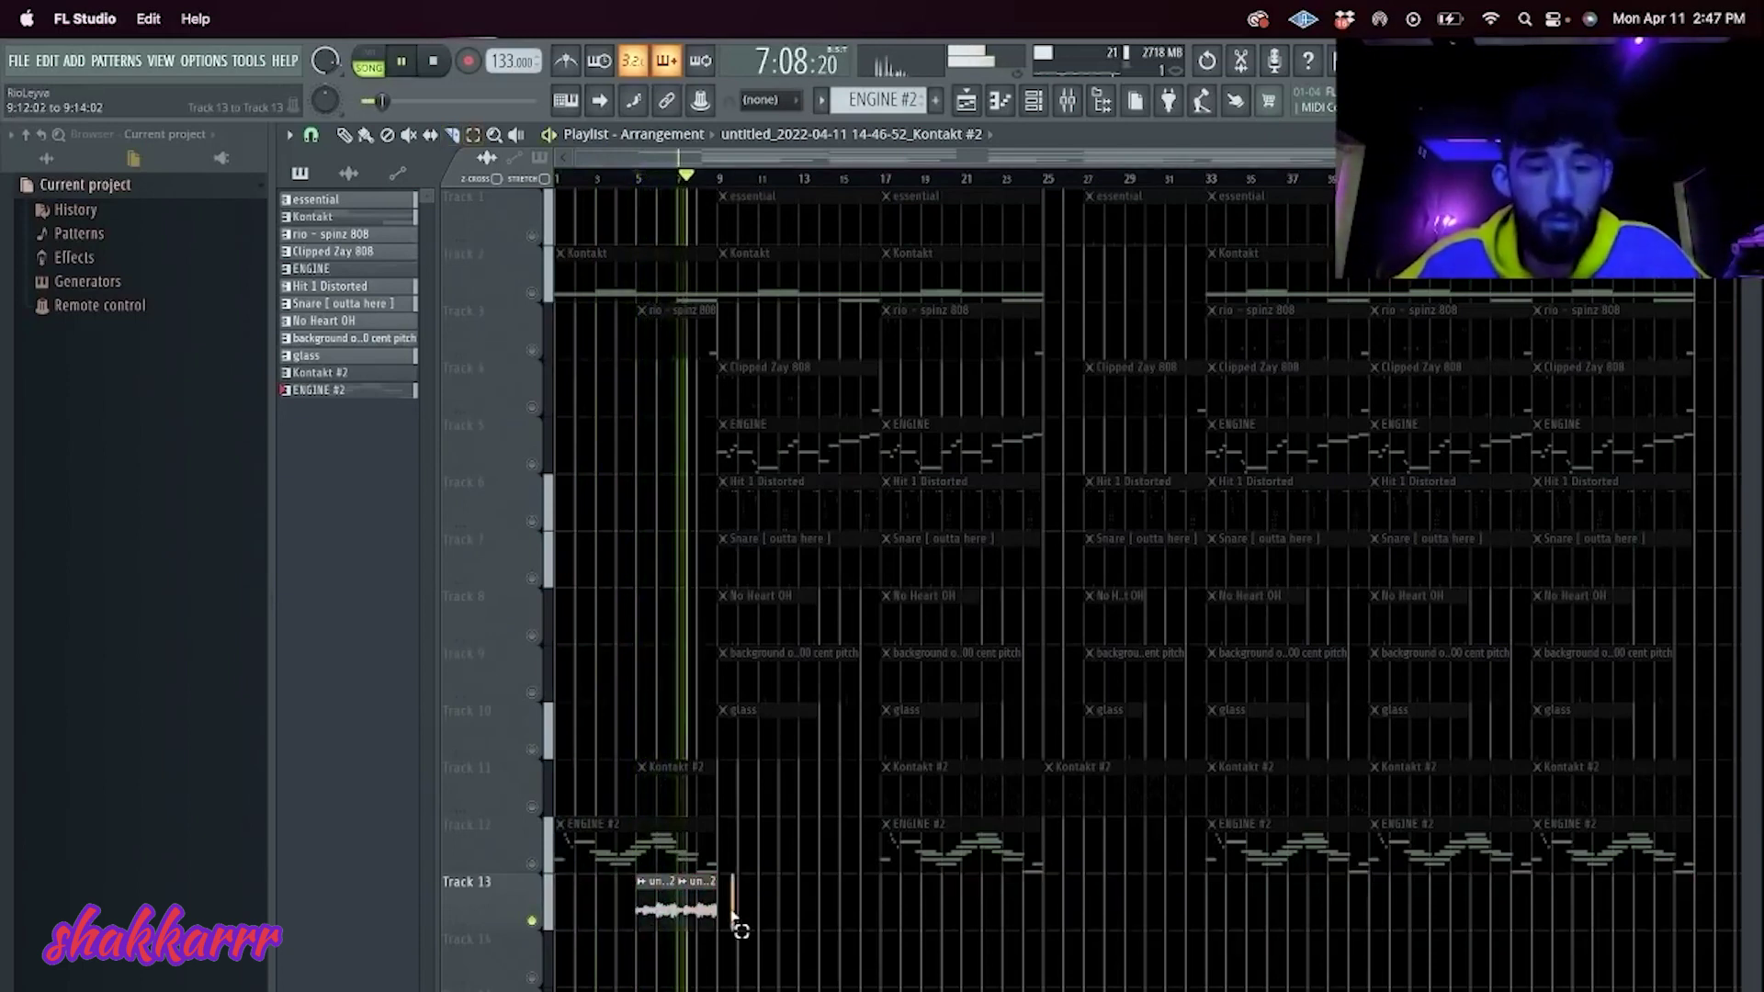
Step: Unsolo the tracks so everything plays, and move the two audio slices on Track 13 to bar 25
{"action": "right_click", "coordinate": [532, 807]}
{"action": "right_click", "coordinate": [532, 807]}
{"action": "key", "text": "space"}
{"action": "key", "text": "space"}
{"action": "left_click_drag", "start_coordinate": [666, 911], "coordinate": [1066, 896]}
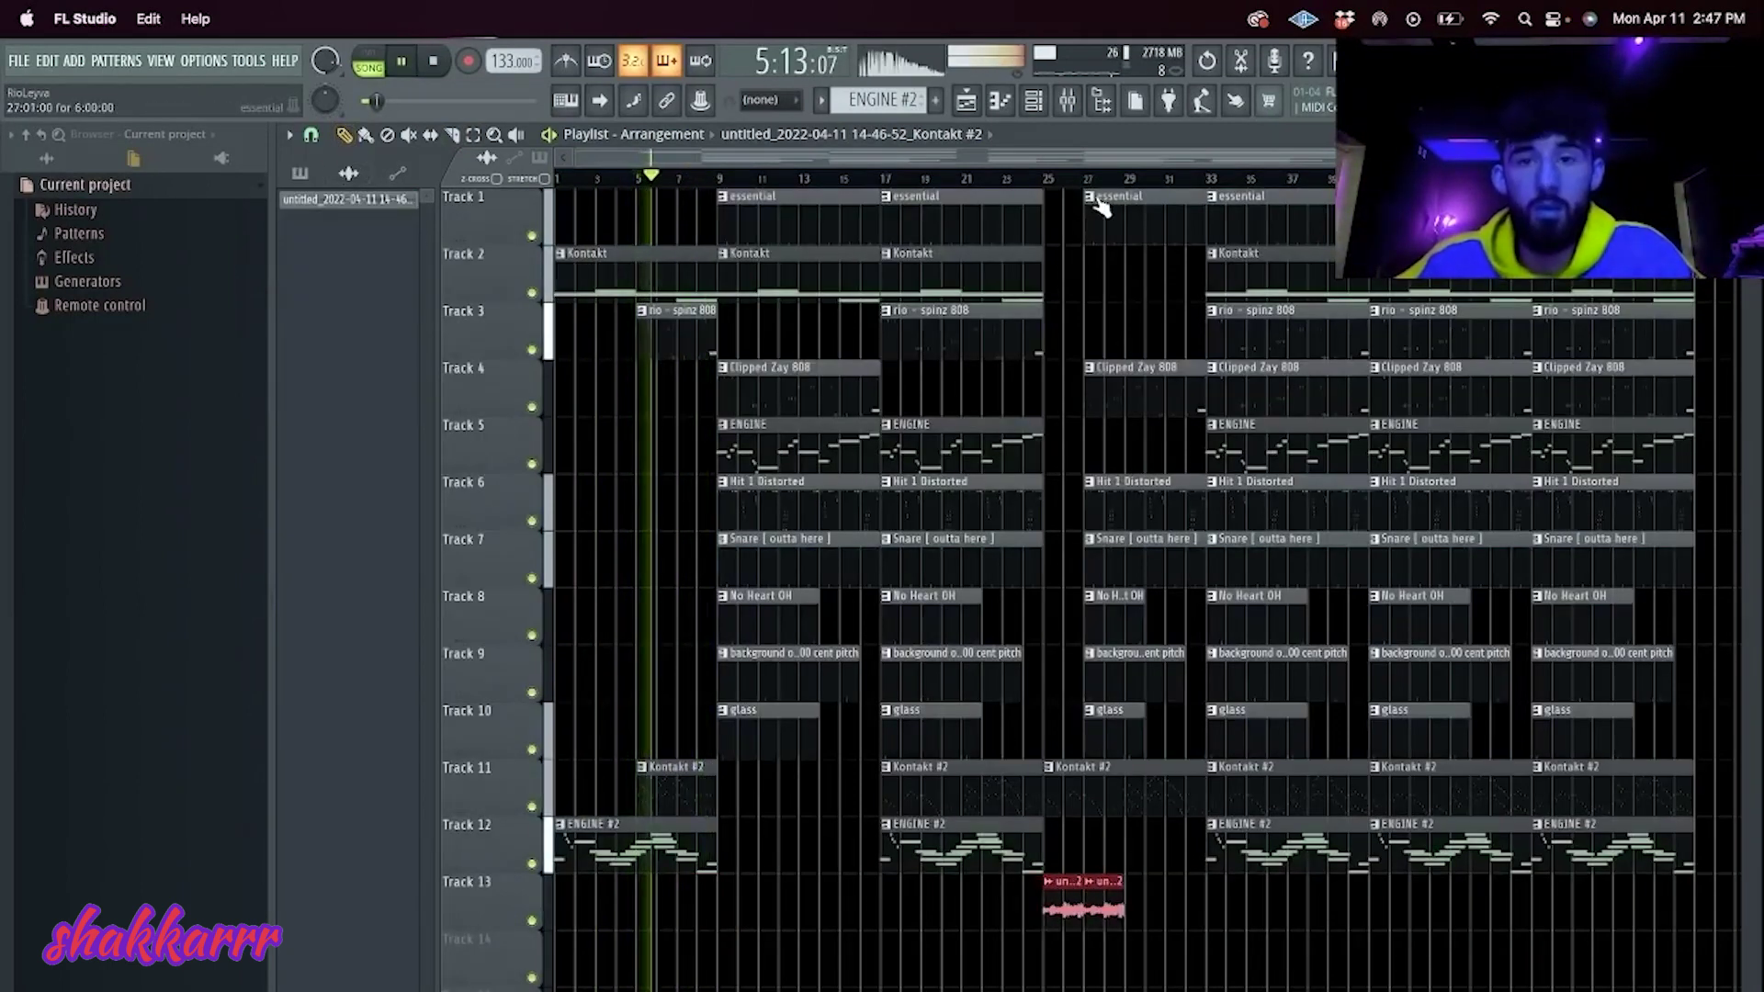
Step: Delete the Kontakt #2 clip at bar 25 and duplicate the audio slices to fill Track 13 up to bar 33
{"action": "left_click", "coordinate": [1049, 179]}
{"action": "right_click", "coordinate": [1127, 798]}
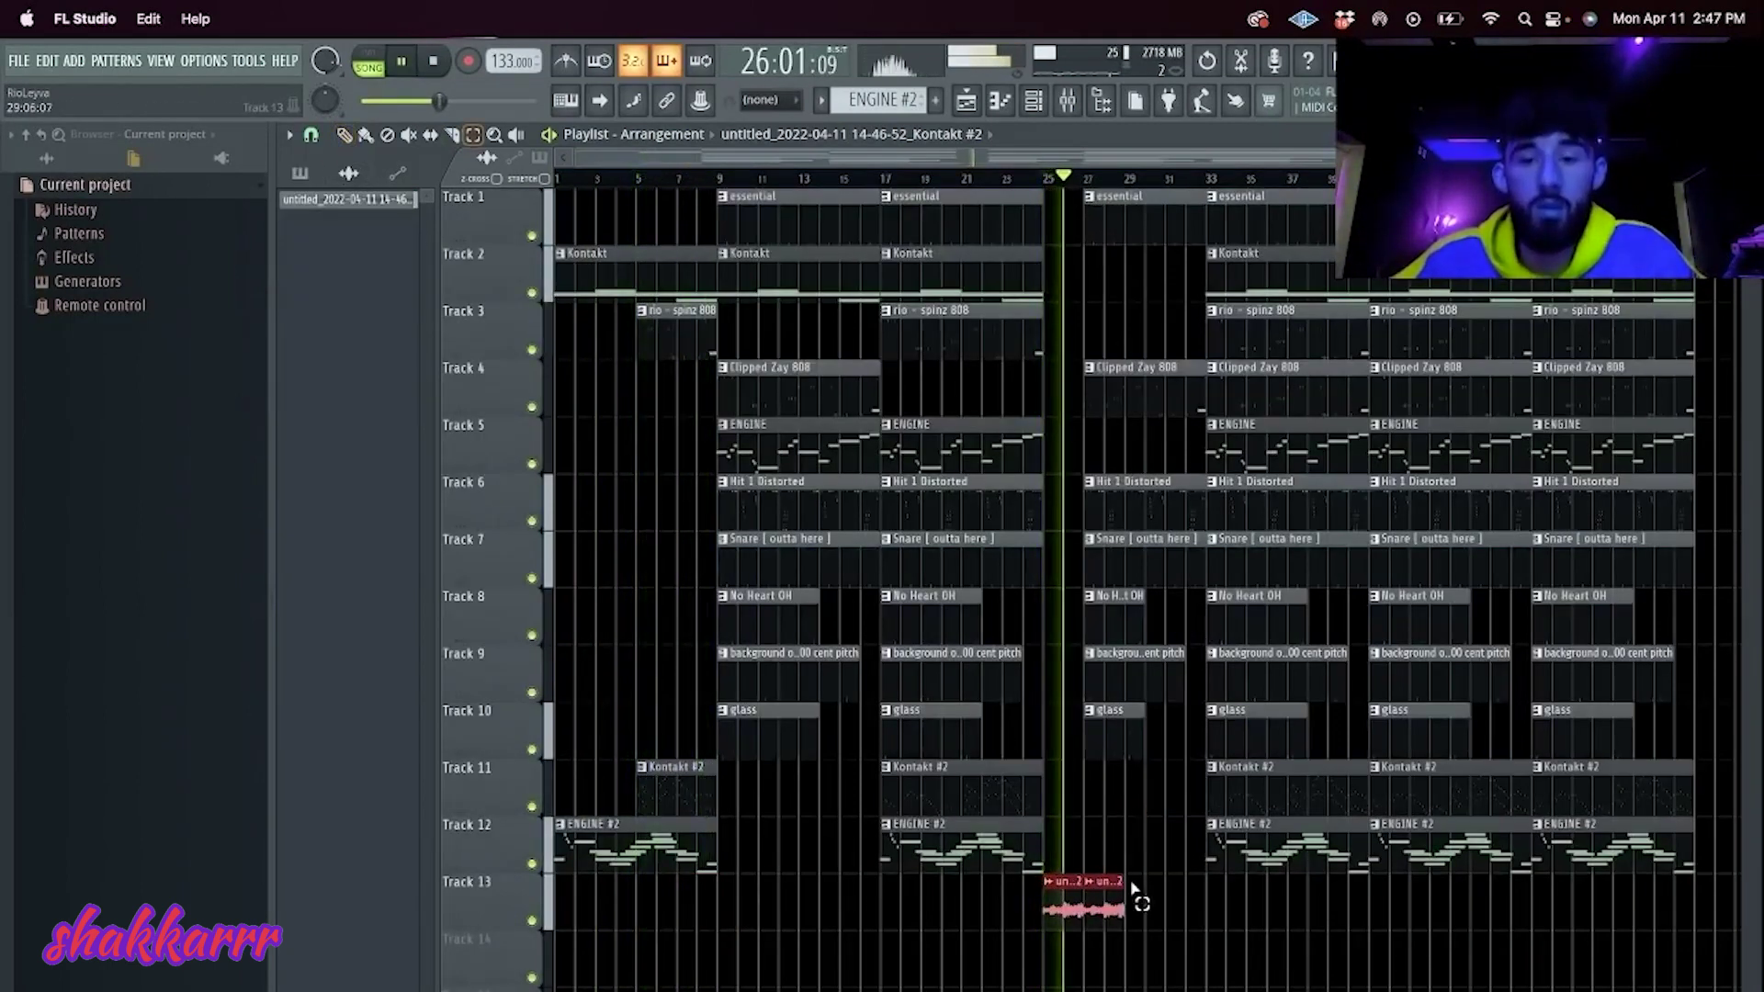
{"action": "key", "text": "ctrl+b"}
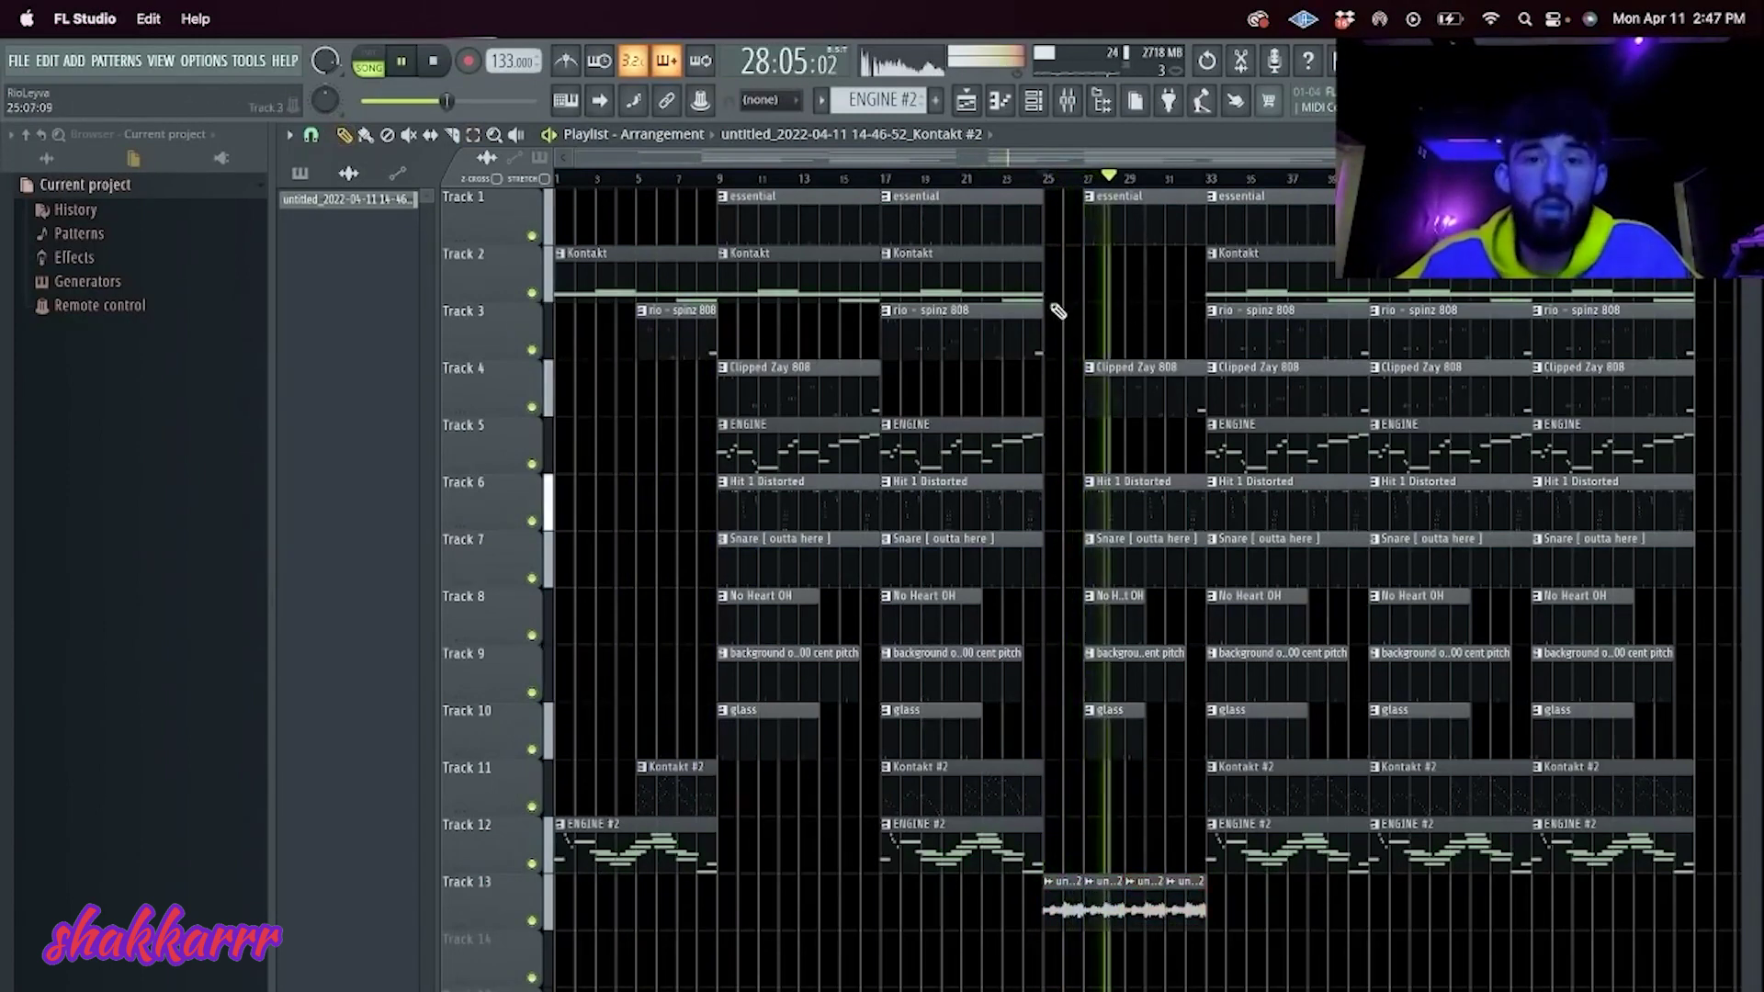
Step: Duplicate the ENGINE clip from bar 17 to bar 25, slice the copy at bar 29 and delete its first half
{"action": "left_click", "coordinate": [986, 461], "text": "super"}
{"action": "key", "text": "super+b"}
{"action": "left_click_drag", "start_coordinate": [1132, 464], "coordinate": [1127, 433]}
{"action": "right_click", "coordinate": [1111, 457]}
Step: Delete the ENGINE, ENGINE #2, Kontakt #2 and Clipped Zay 808 clips that start at bar 33
{"action": "left_click", "coordinate": [1259, 453], "text": "super"}
{"action": "key", "text": "Delete"}
{"action": "left_click", "coordinate": [1270, 859], "text": "super"}
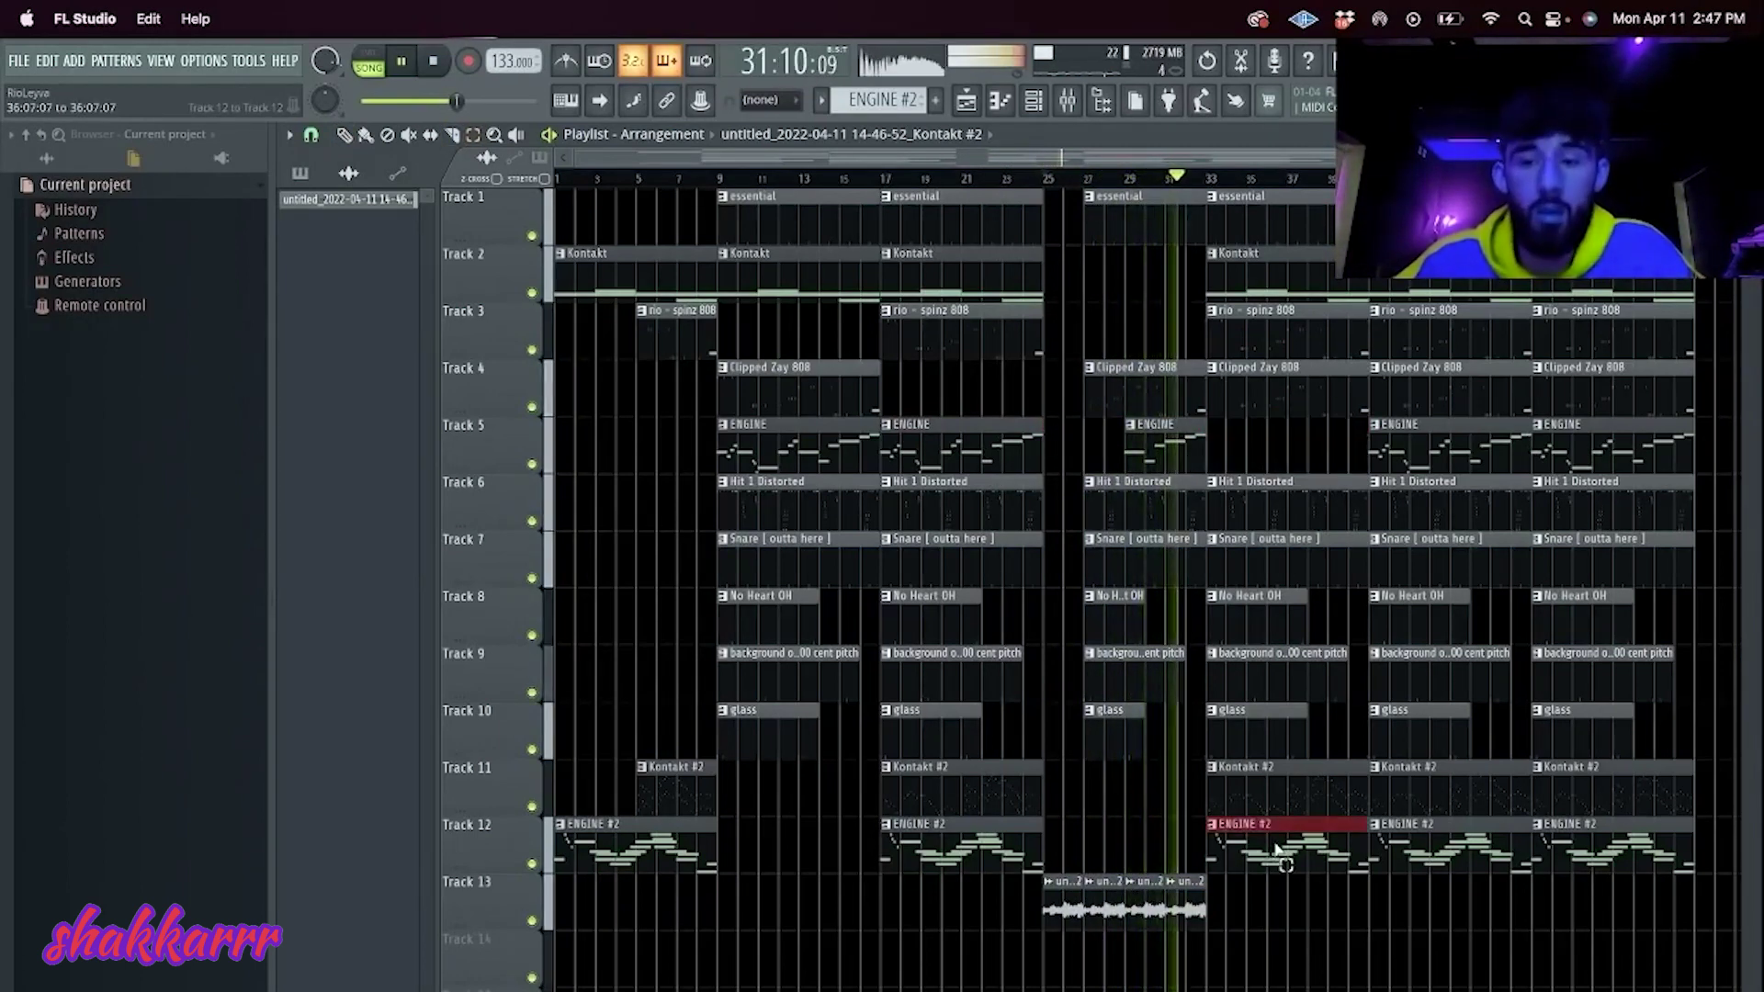
{"action": "key", "text": "Delete"}
{"action": "left_click", "coordinate": [1279, 797], "text": "super"}
{"action": "key", "text": "Delete"}
{"action": "left_click", "coordinate": [1288, 395], "text": "super"}
{"action": "key", "text": "Delete"}
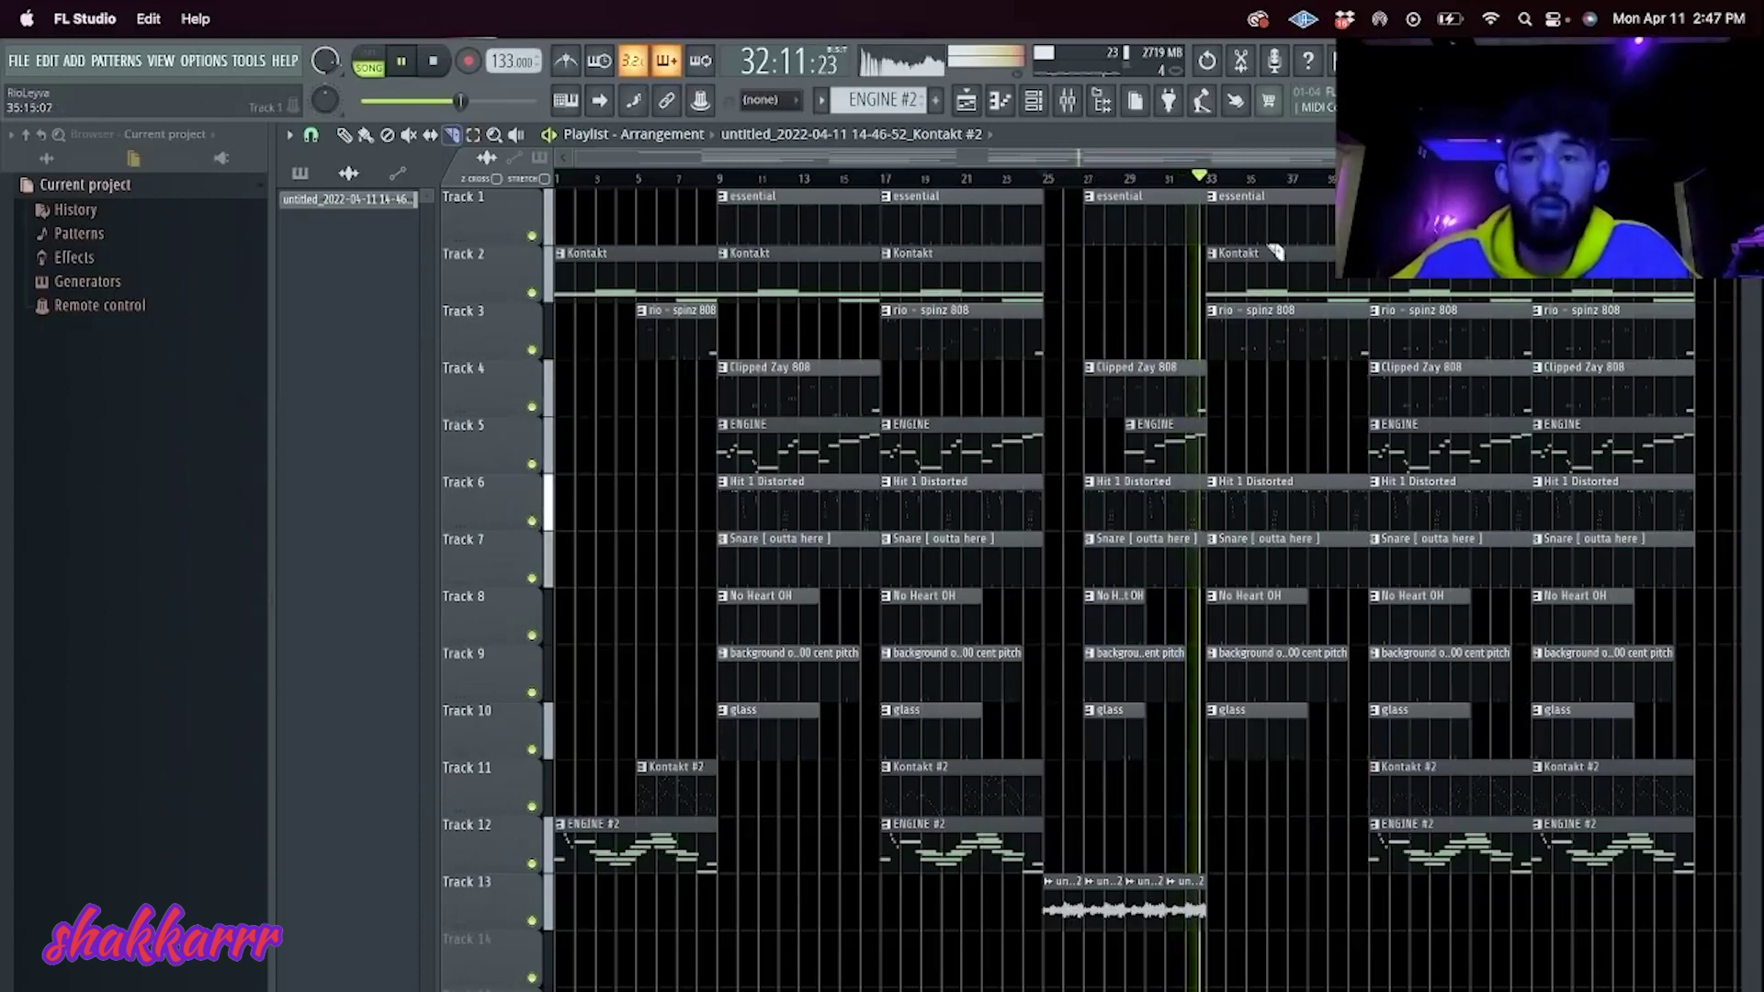
Step: Slice the Hit 1 Distorted clip on Track 6 at bar 35 and delete its first two bars
{"action": "left_click_drag", "start_coordinate": [1252, 514], "coordinate": [1249, 487]}
{"action": "right_click", "coordinate": [1233, 502]}
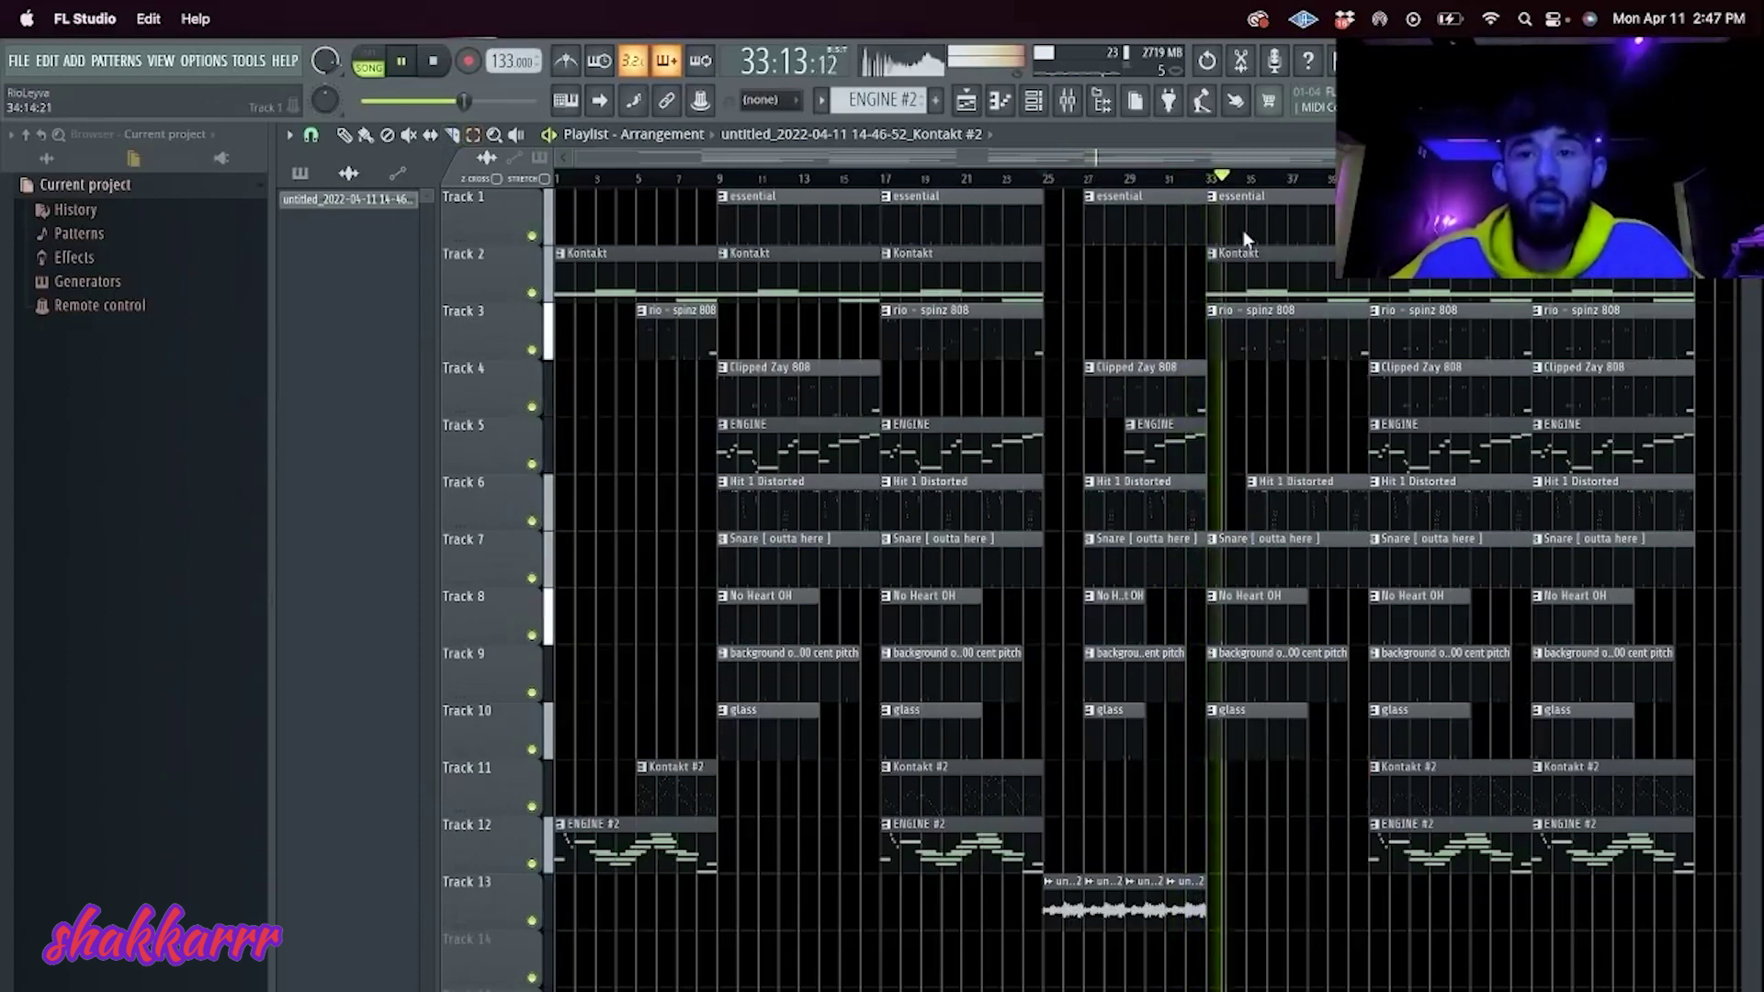
Step: Delete all playlist clips starting at bar 41 and set the Kontakt mixer track's volume to 112% (2.6 dB)
{"action": "left_click_drag", "start_coordinate": [1668, 928], "coordinate": [1437, 212]}
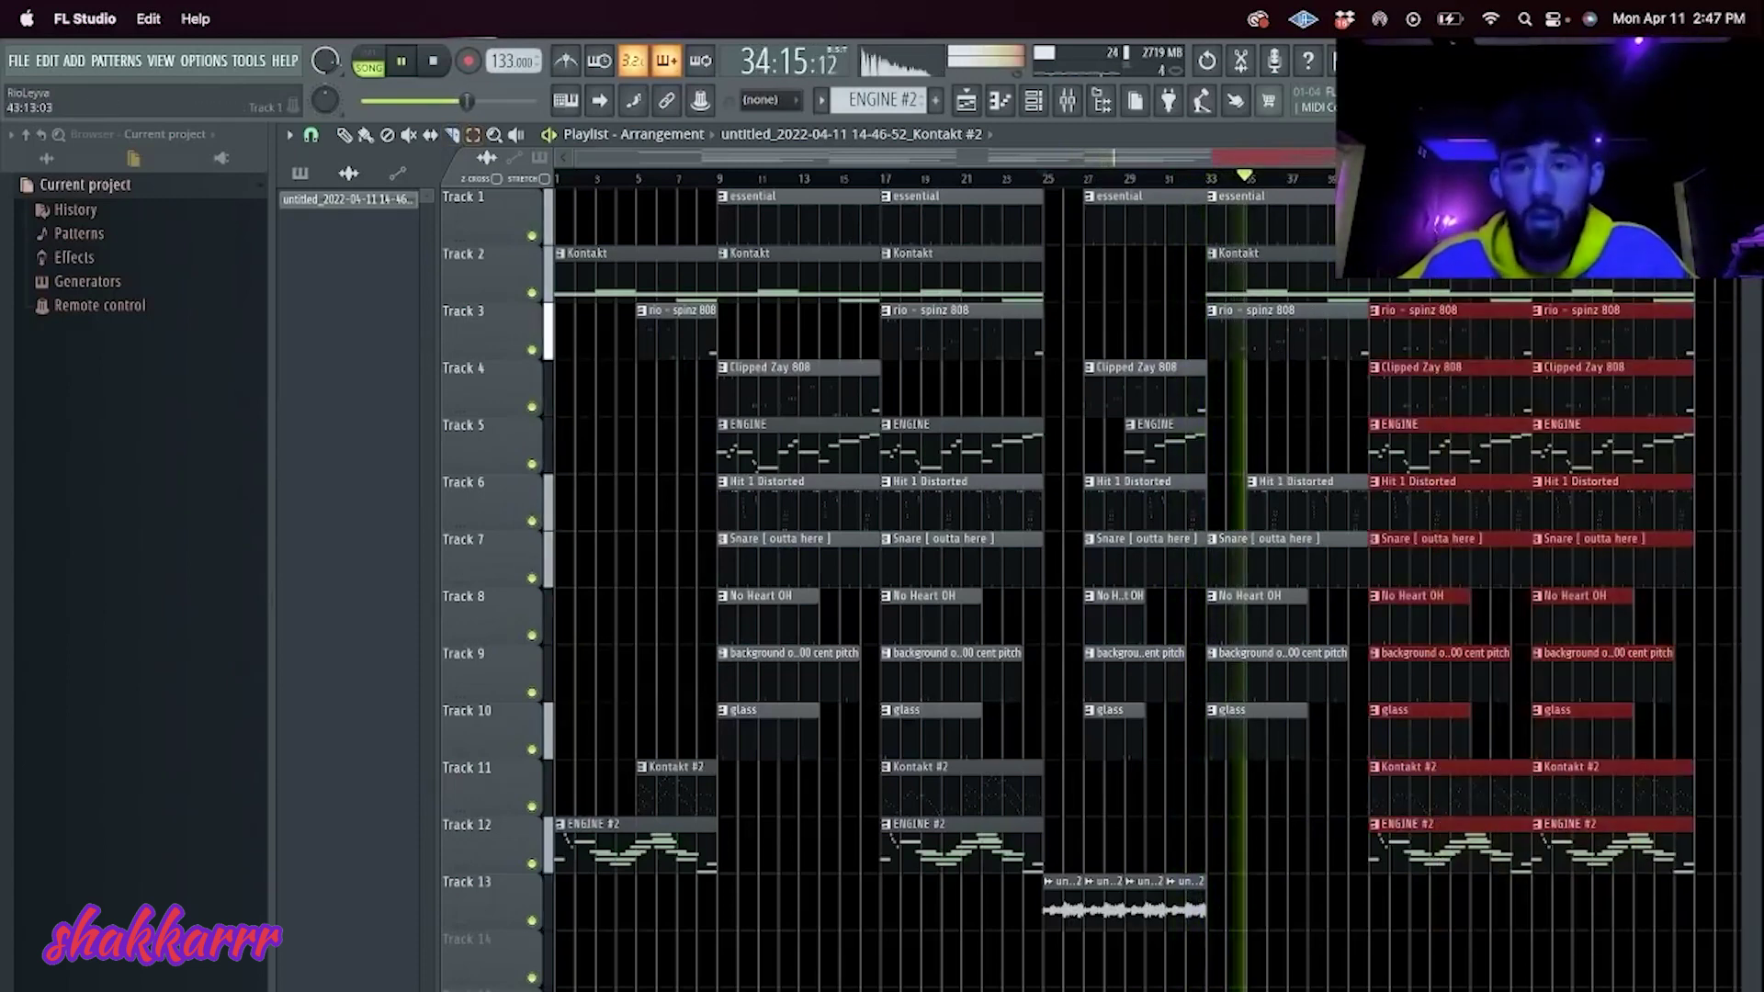
{"action": "left_click", "coordinate": [1066, 100]}
{"action": "left_click", "coordinate": [339, 561]}
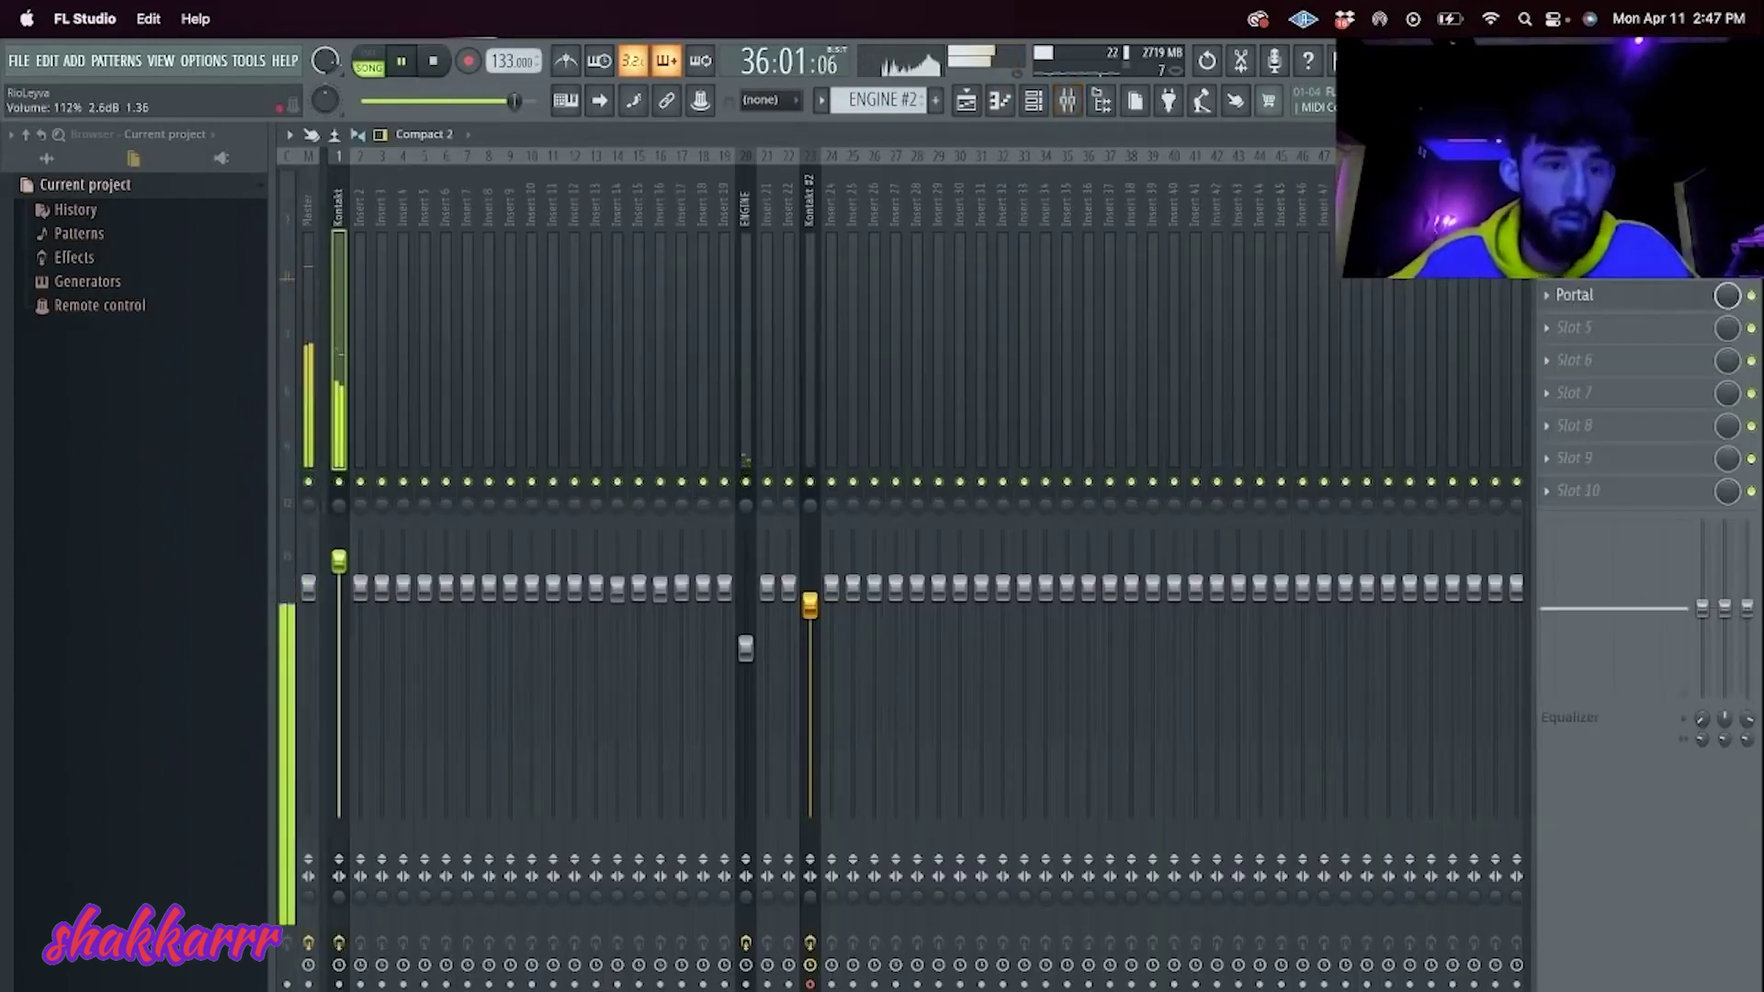
{"action": "left_click", "coordinate": [966, 100]}
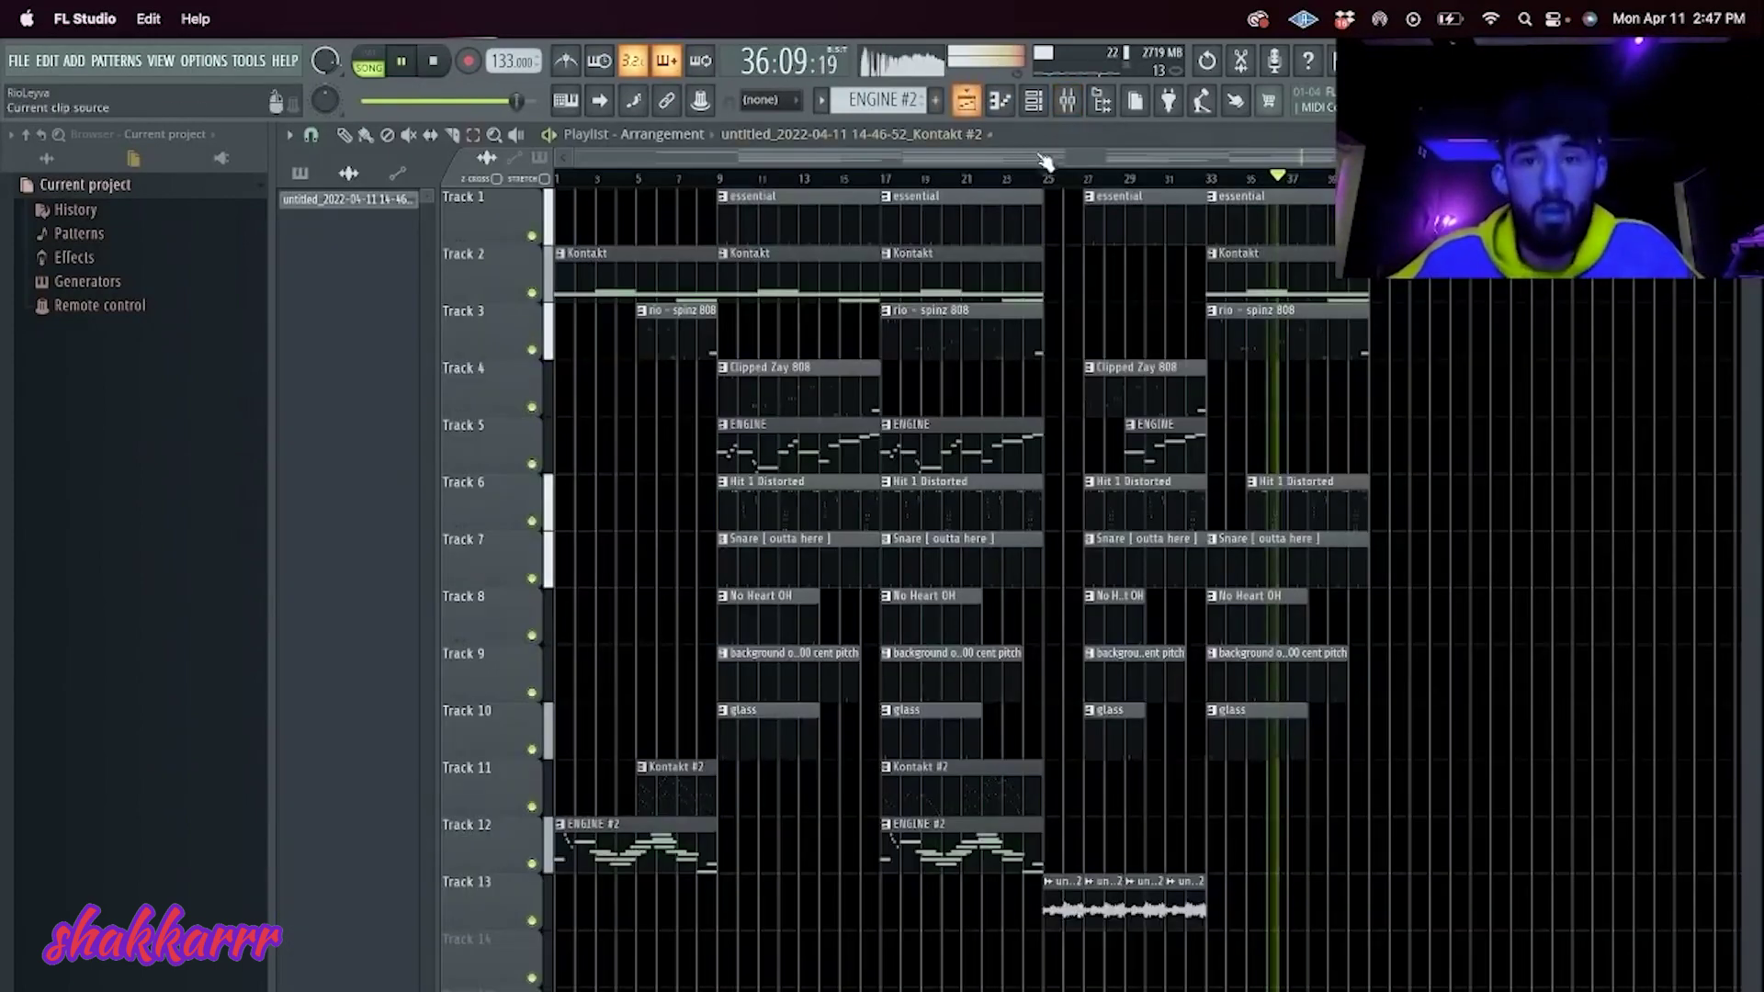
Step: Lower the velocities of the stacked Hit 1 Distorted roll notes in bars 8 and 4 of the pattern
{"action": "double_click", "coordinate": [1279, 504]}
{"action": "left_click_drag", "start_coordinate": [866, 154], "coordinate": [527, 153]}
{"action": "scroll", "coordinate": [1338, 535], "scroll_direction": "down", "scroll_amount": 10}
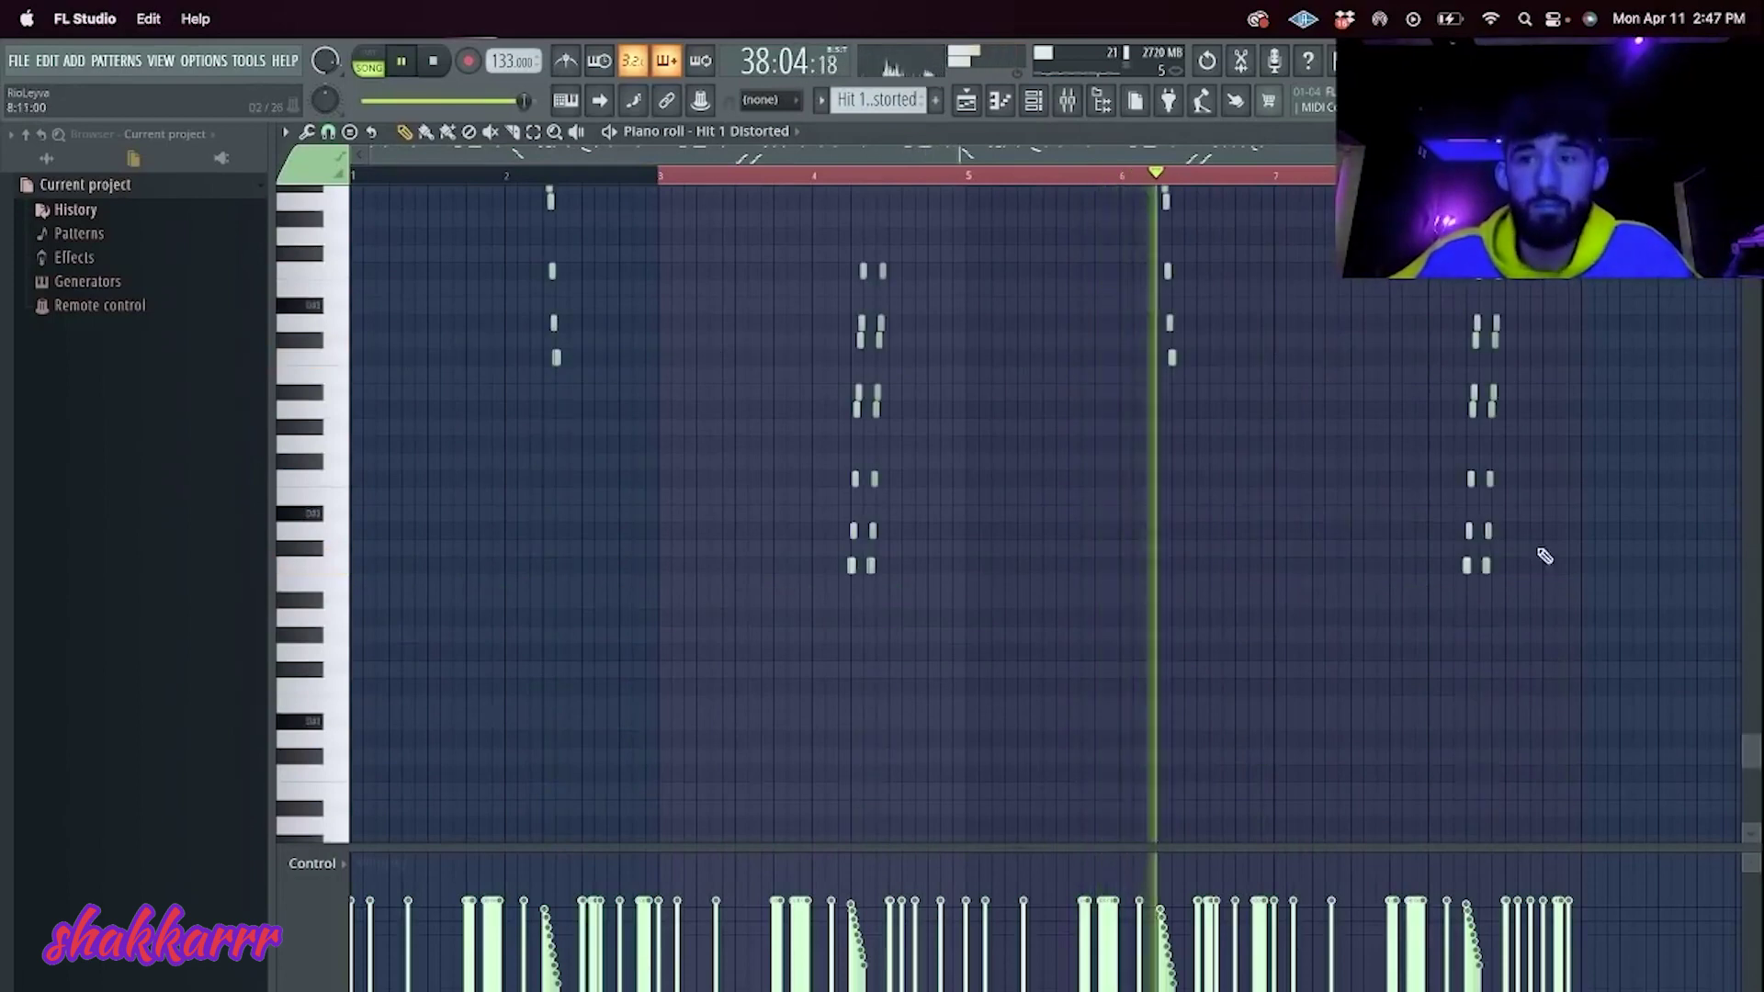
{"action": "left_click_drag", "start_coordinate": [1568, 660], "coordinate": [1427, 211]}
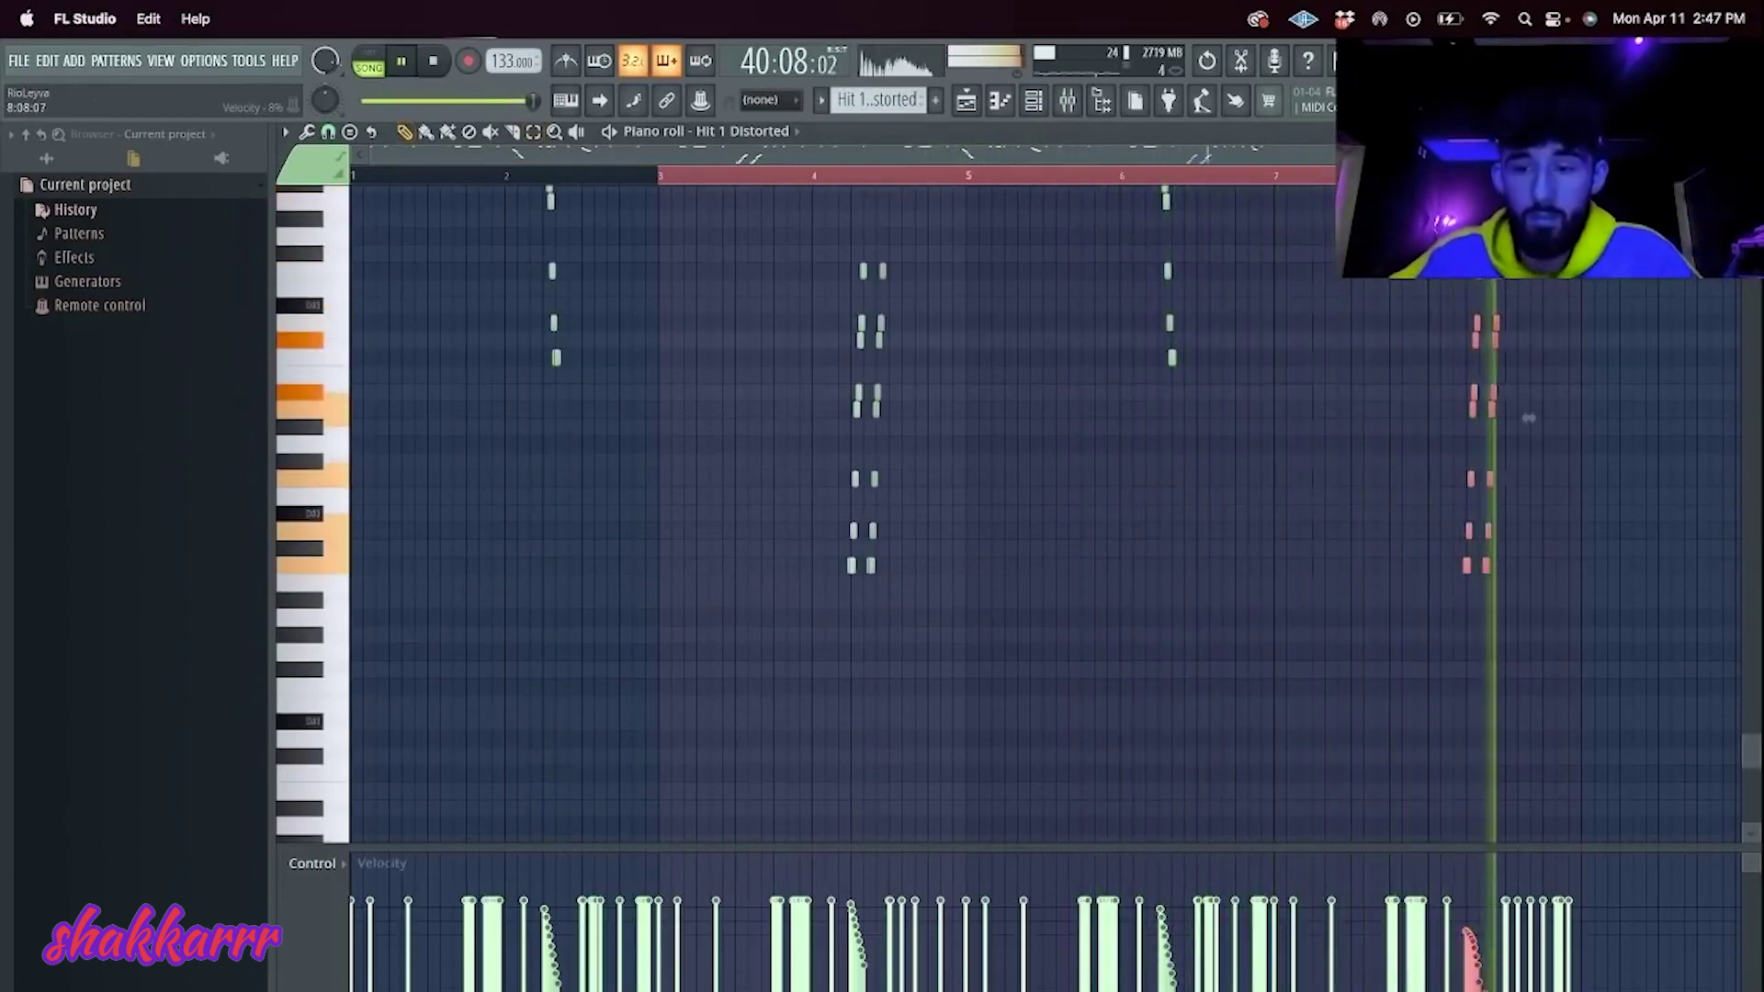
{"action": "left_click_drag", "start_coordinate": [937, 603], "coordinate": [807, 263]}
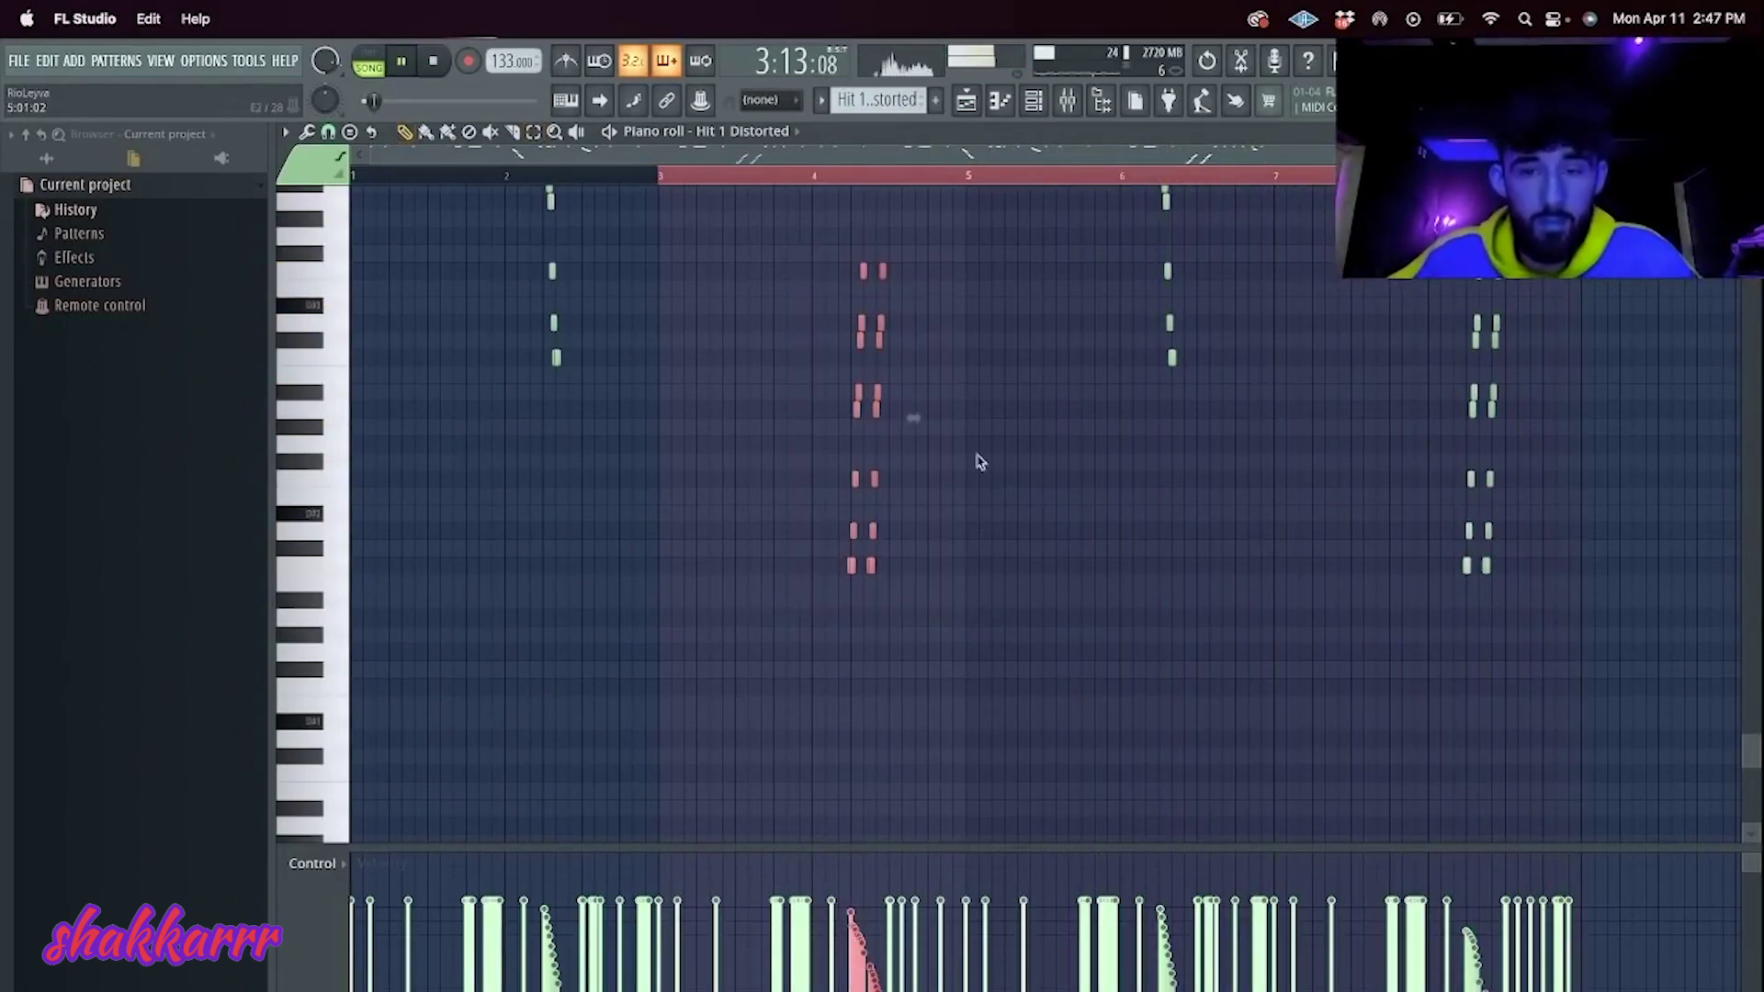
Step: Duplicate the whole 40-bar arrangement in the playlist at bar 41 and again at bar 81
{"action": "left_click", "coordinate": [966, 103]}
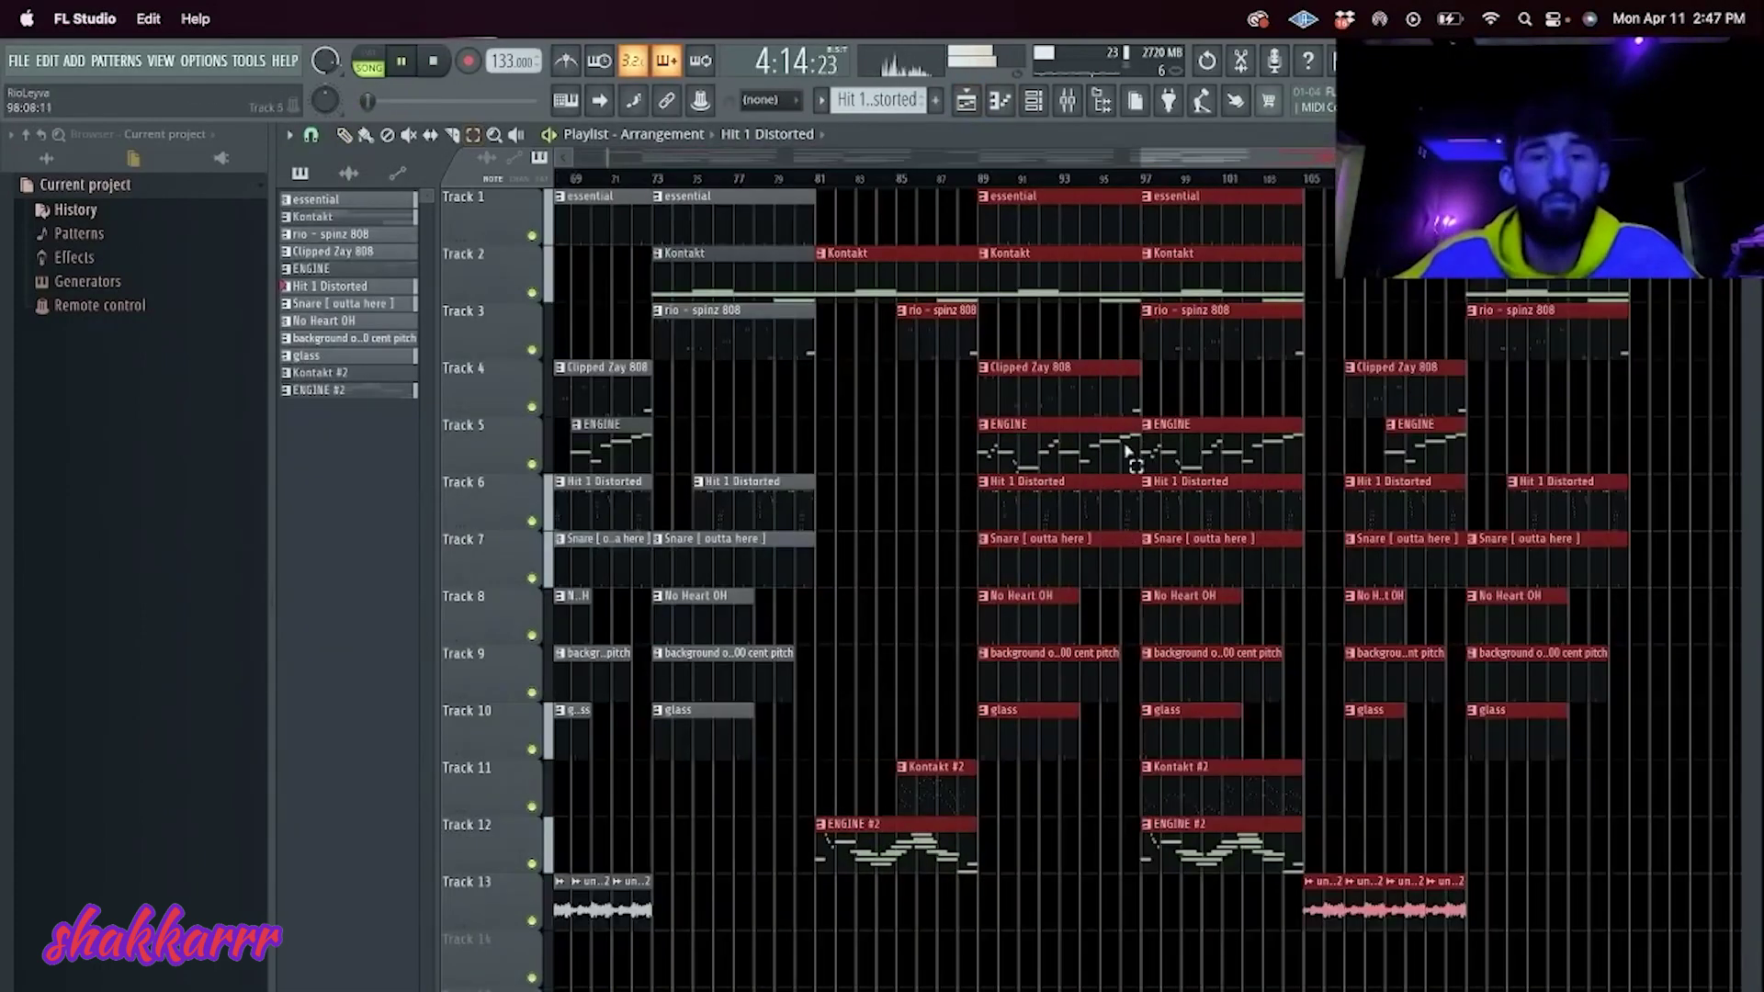
{"action": "key", "text": "super+shift+r"}
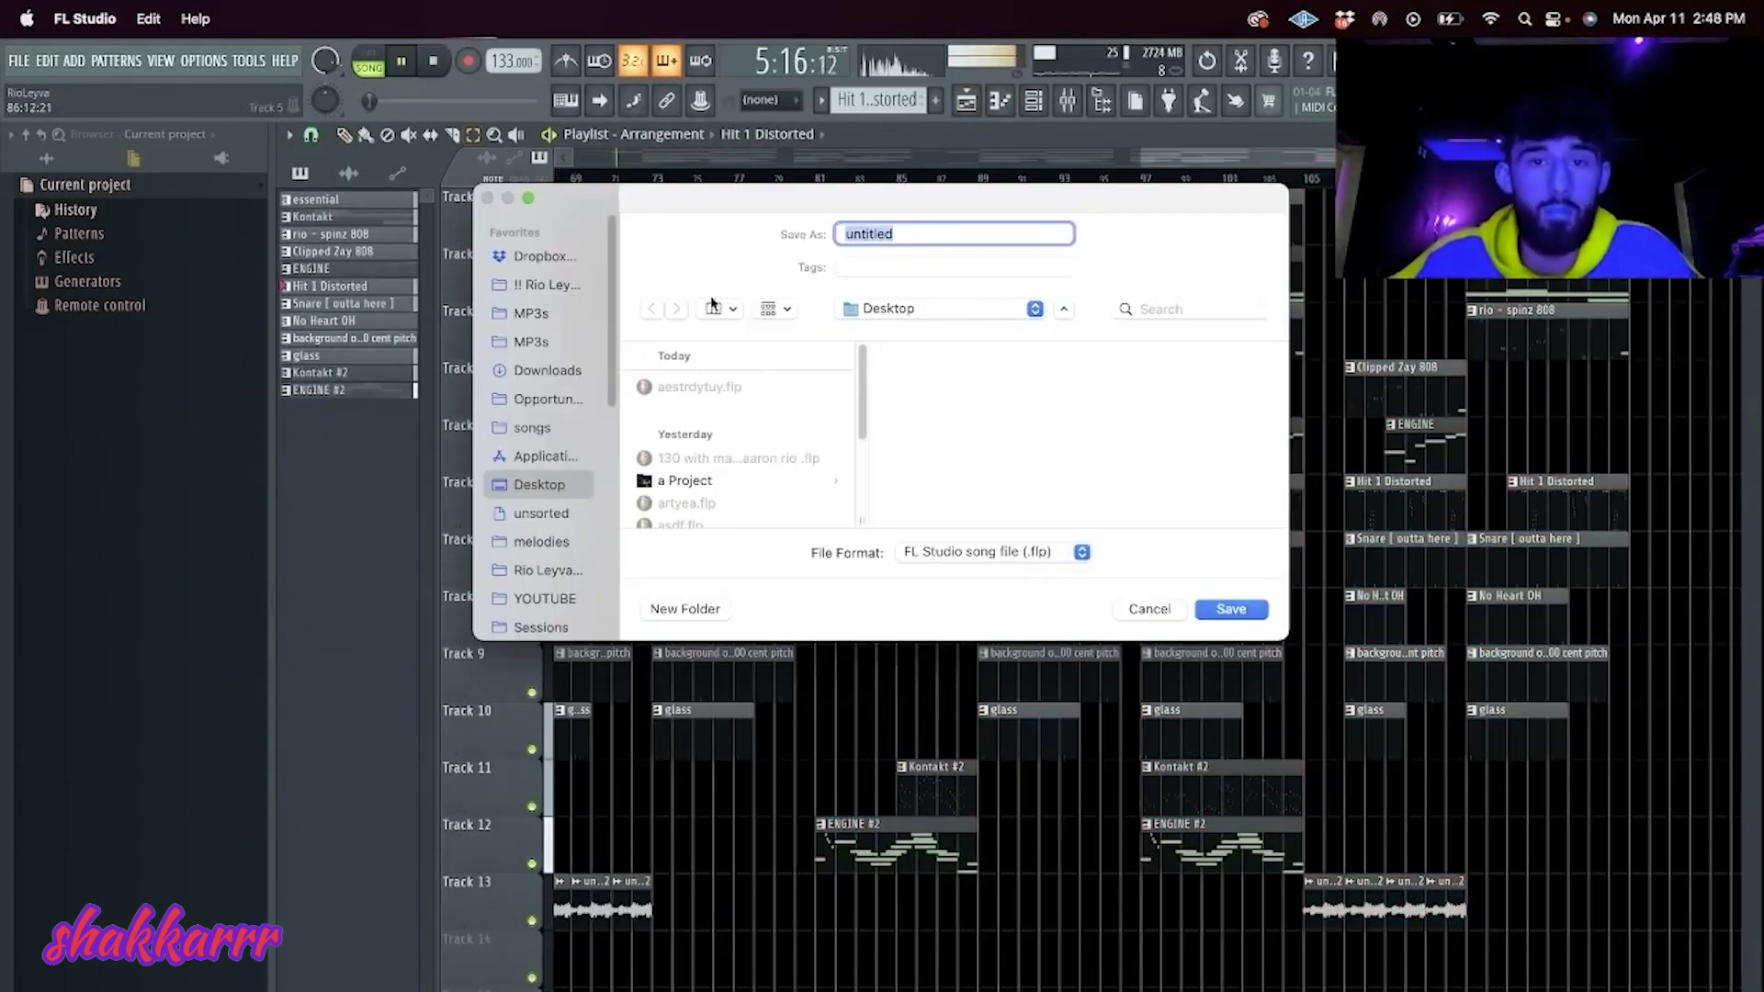
{"action": "left_click", "coordinate": [969, 310]}
{"action": "left_click", "coordinate": [966, 334]}
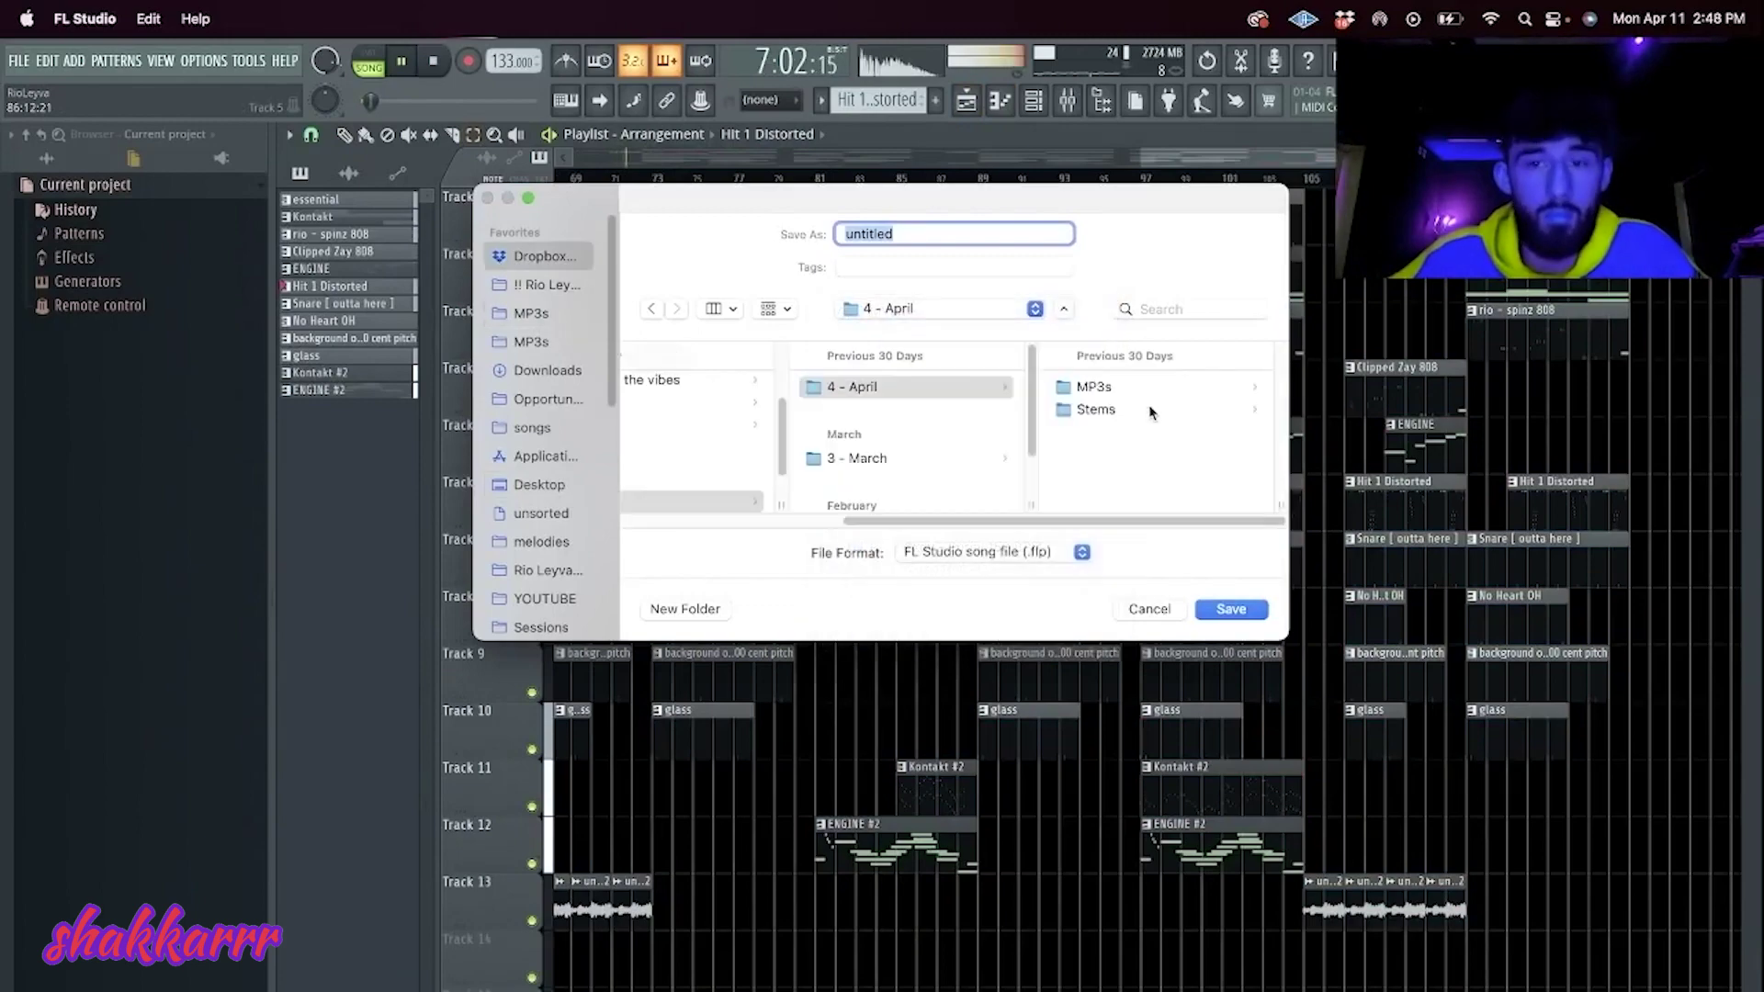
{"action": "left_click", "coordinate": [1196, 609]}
Step: Play the song from the beginning, set a channel's volume to 76% in the channel rack and select the Master mixer track
{"action": "key", "text": "F9"}
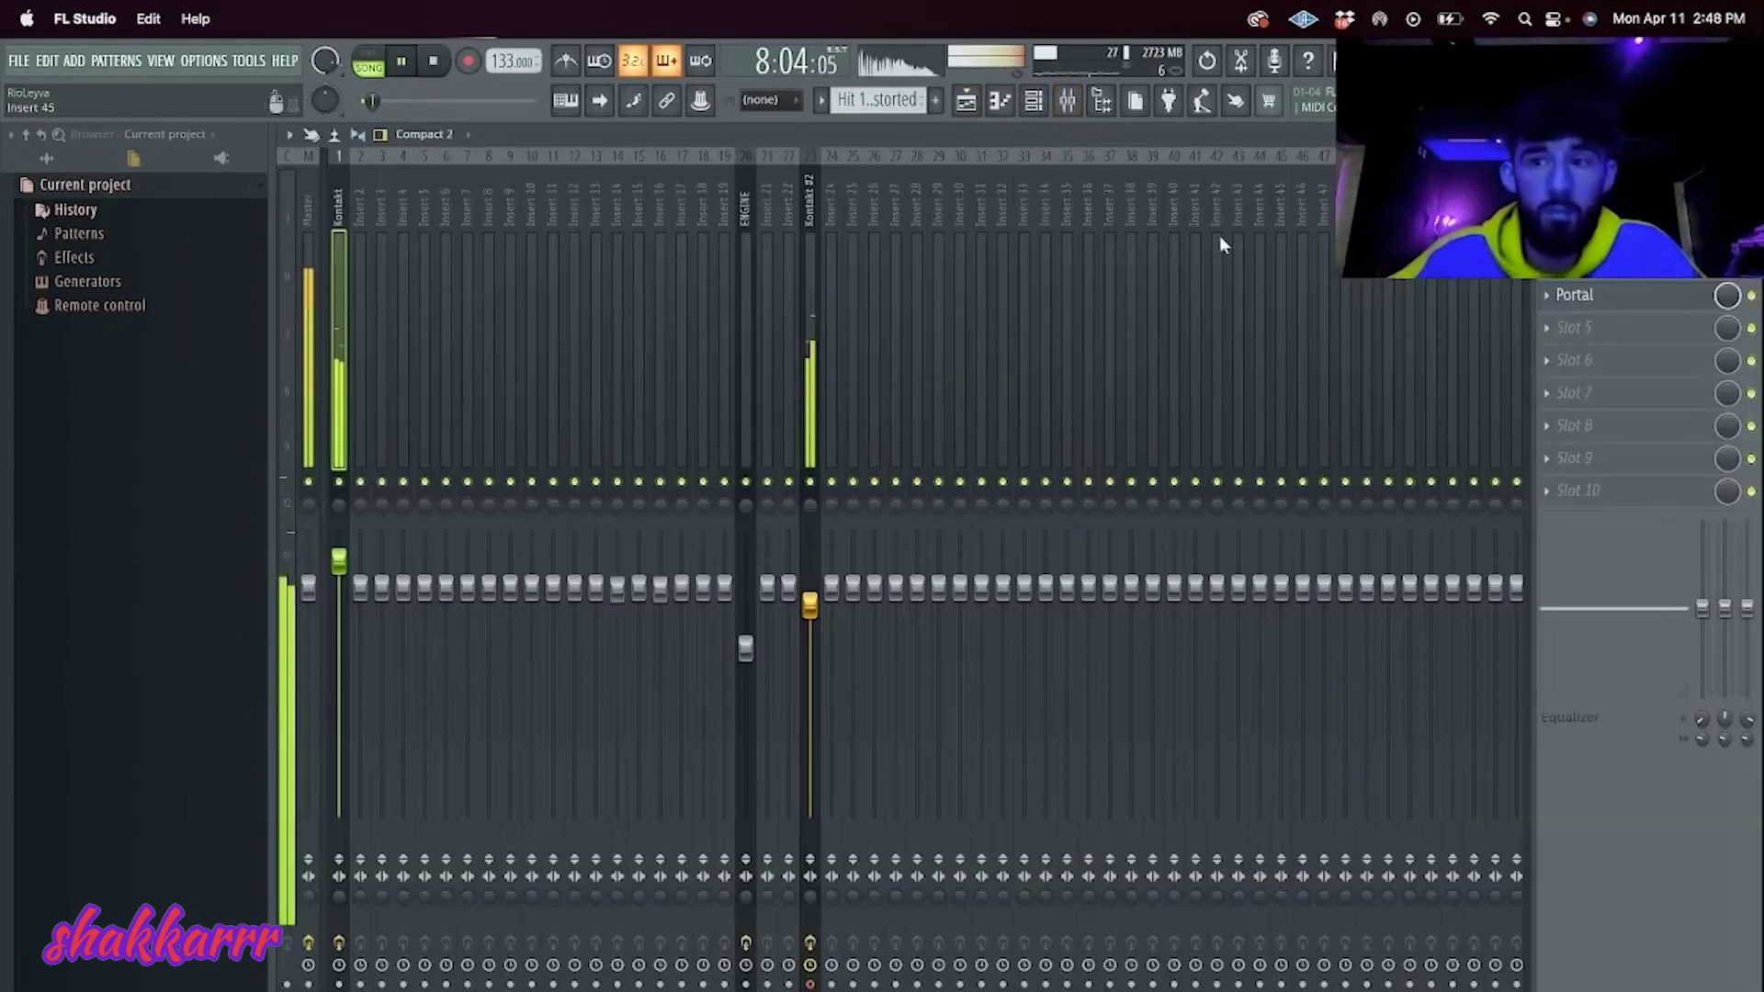
{"action": "key", "text": "F6"}
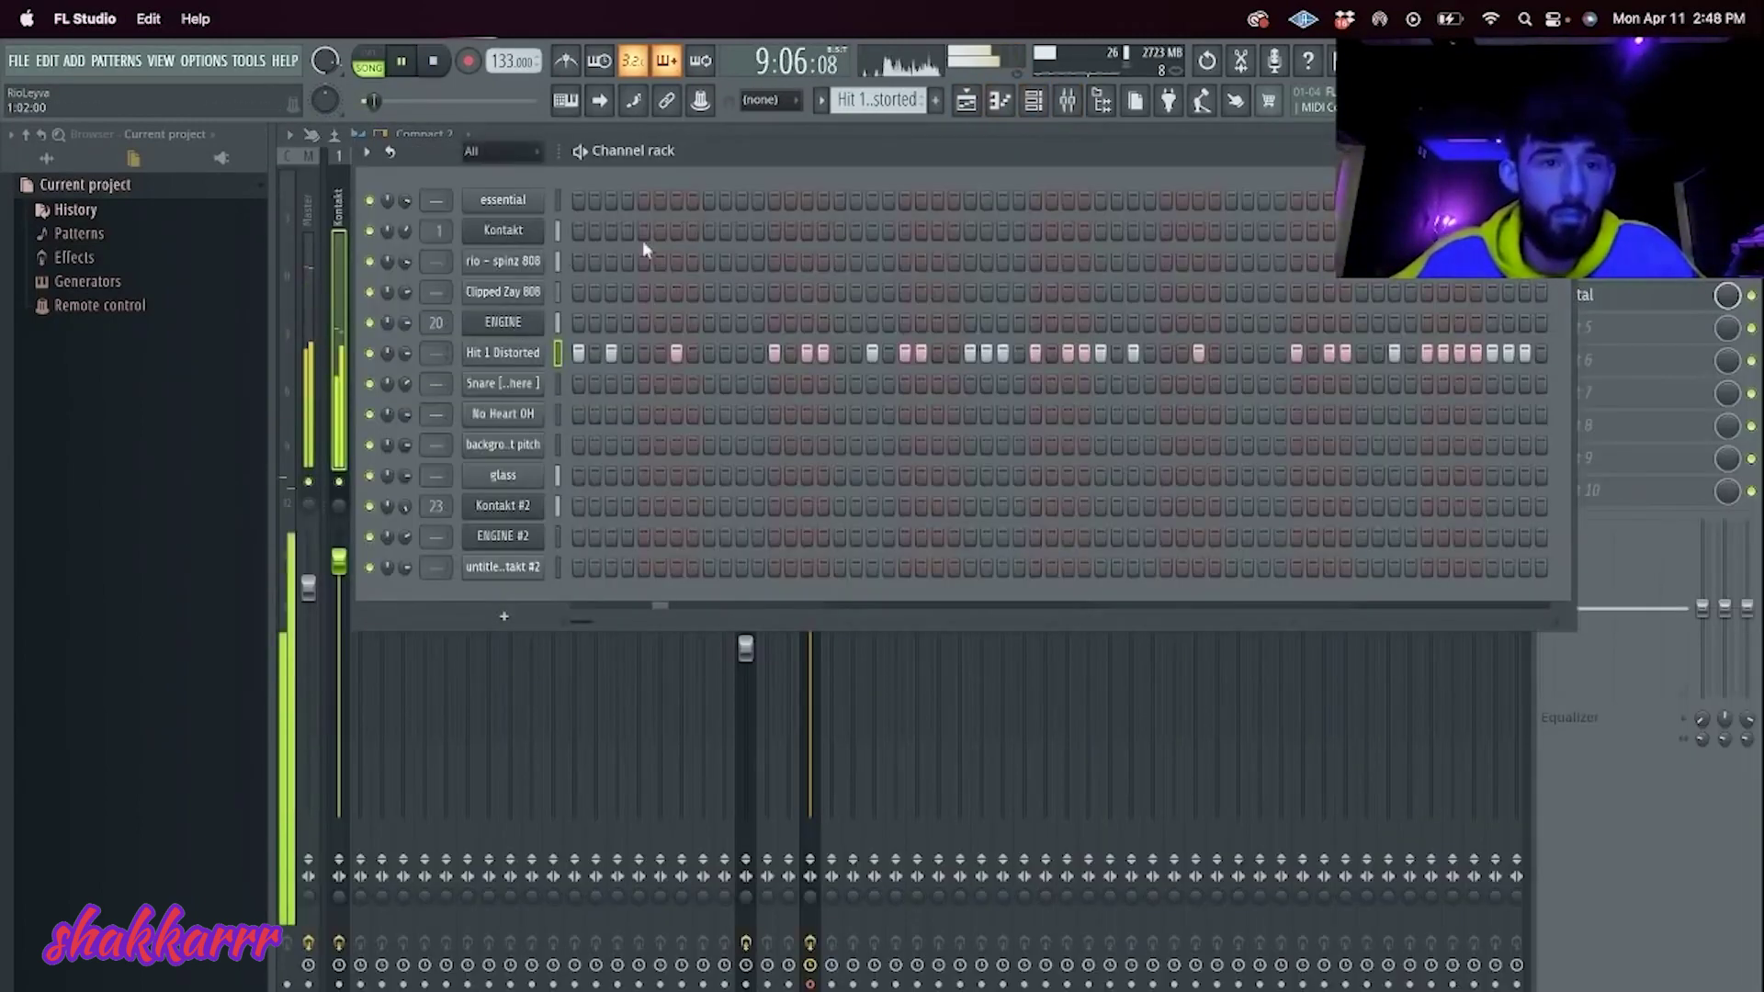
{"action": "left_click", "coordinate": [432, 62]}
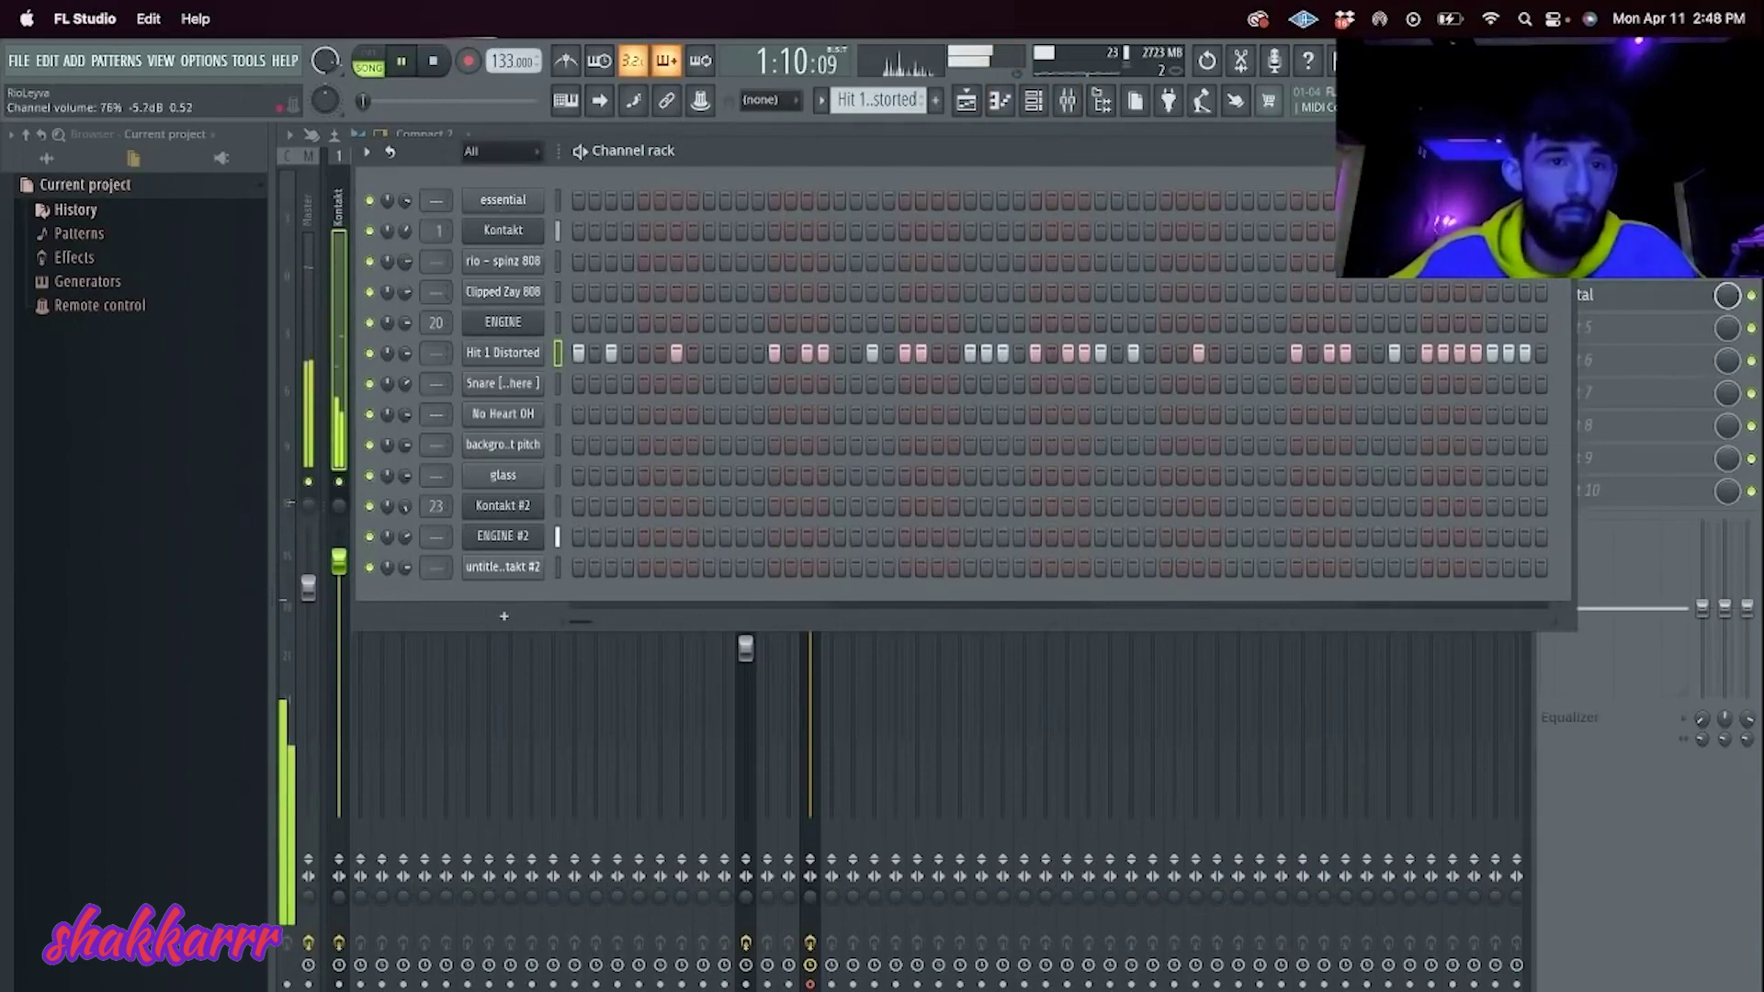
{"action": "left_click", "coordinate": [308, 326]}
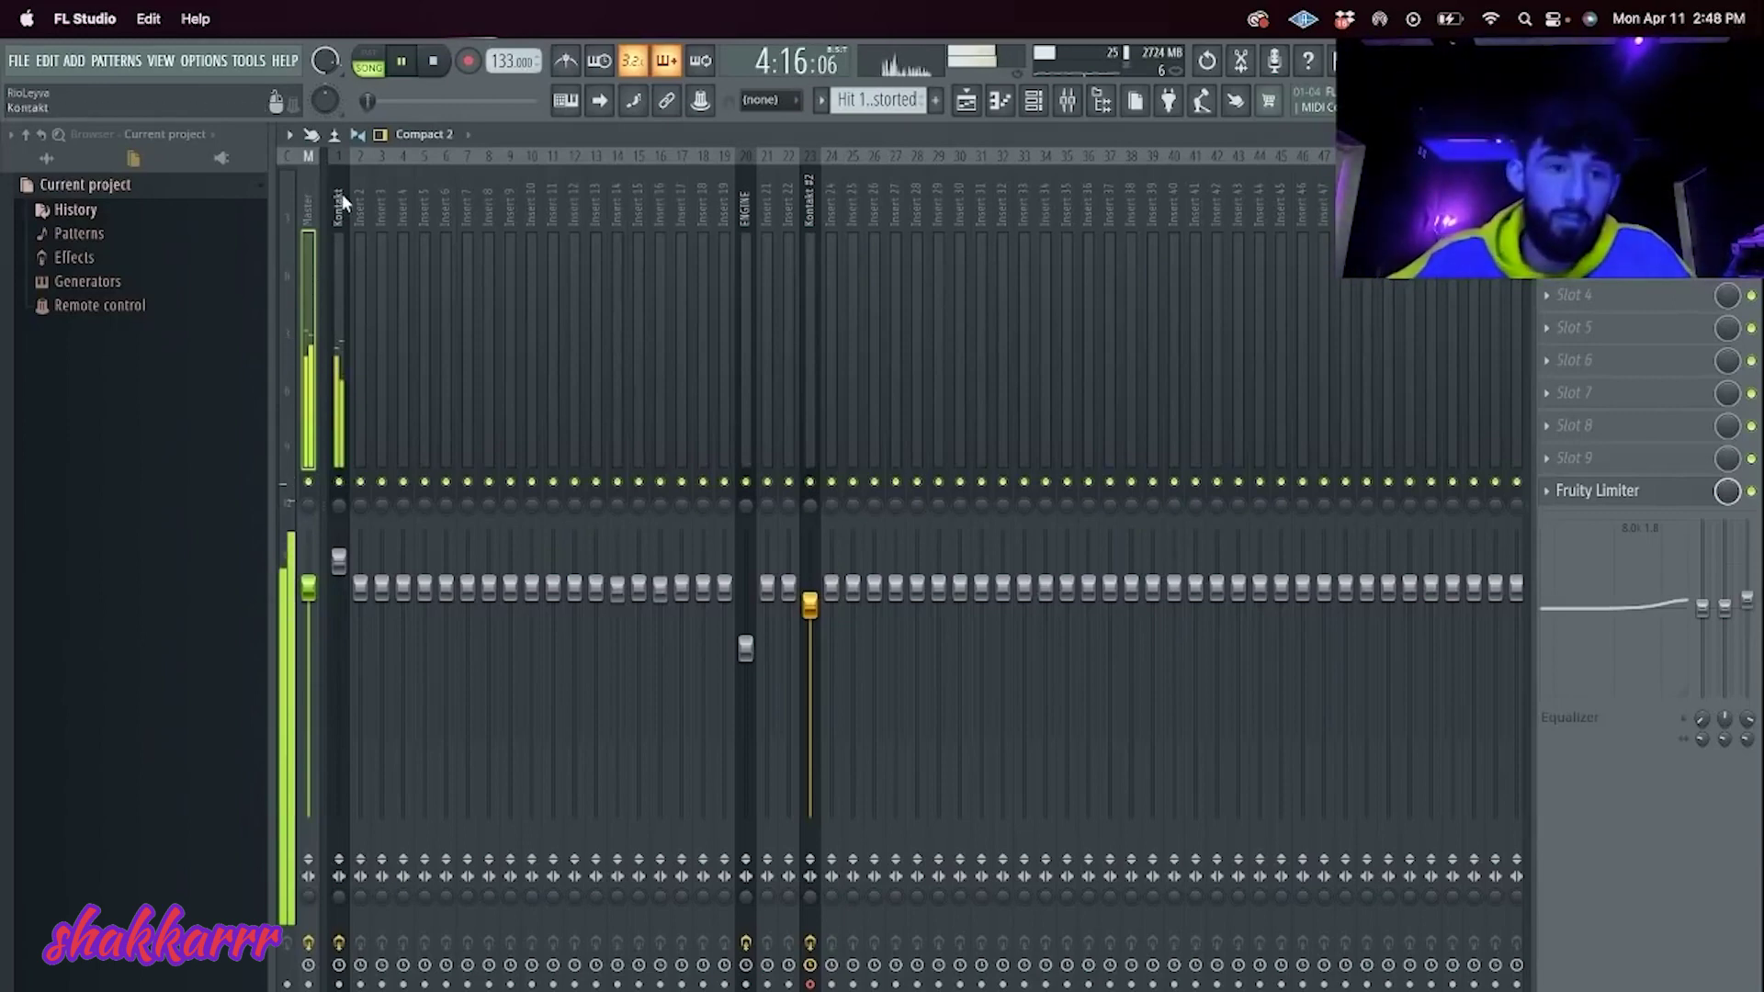
{"action": "key", "text": "super+s"}
{"action": "left_click", "coordinate": [547, 315]}
{"action": "left_click", "coordinate": [961, 311]}
{"action": "left_click", "coordinate": [924, 329]}
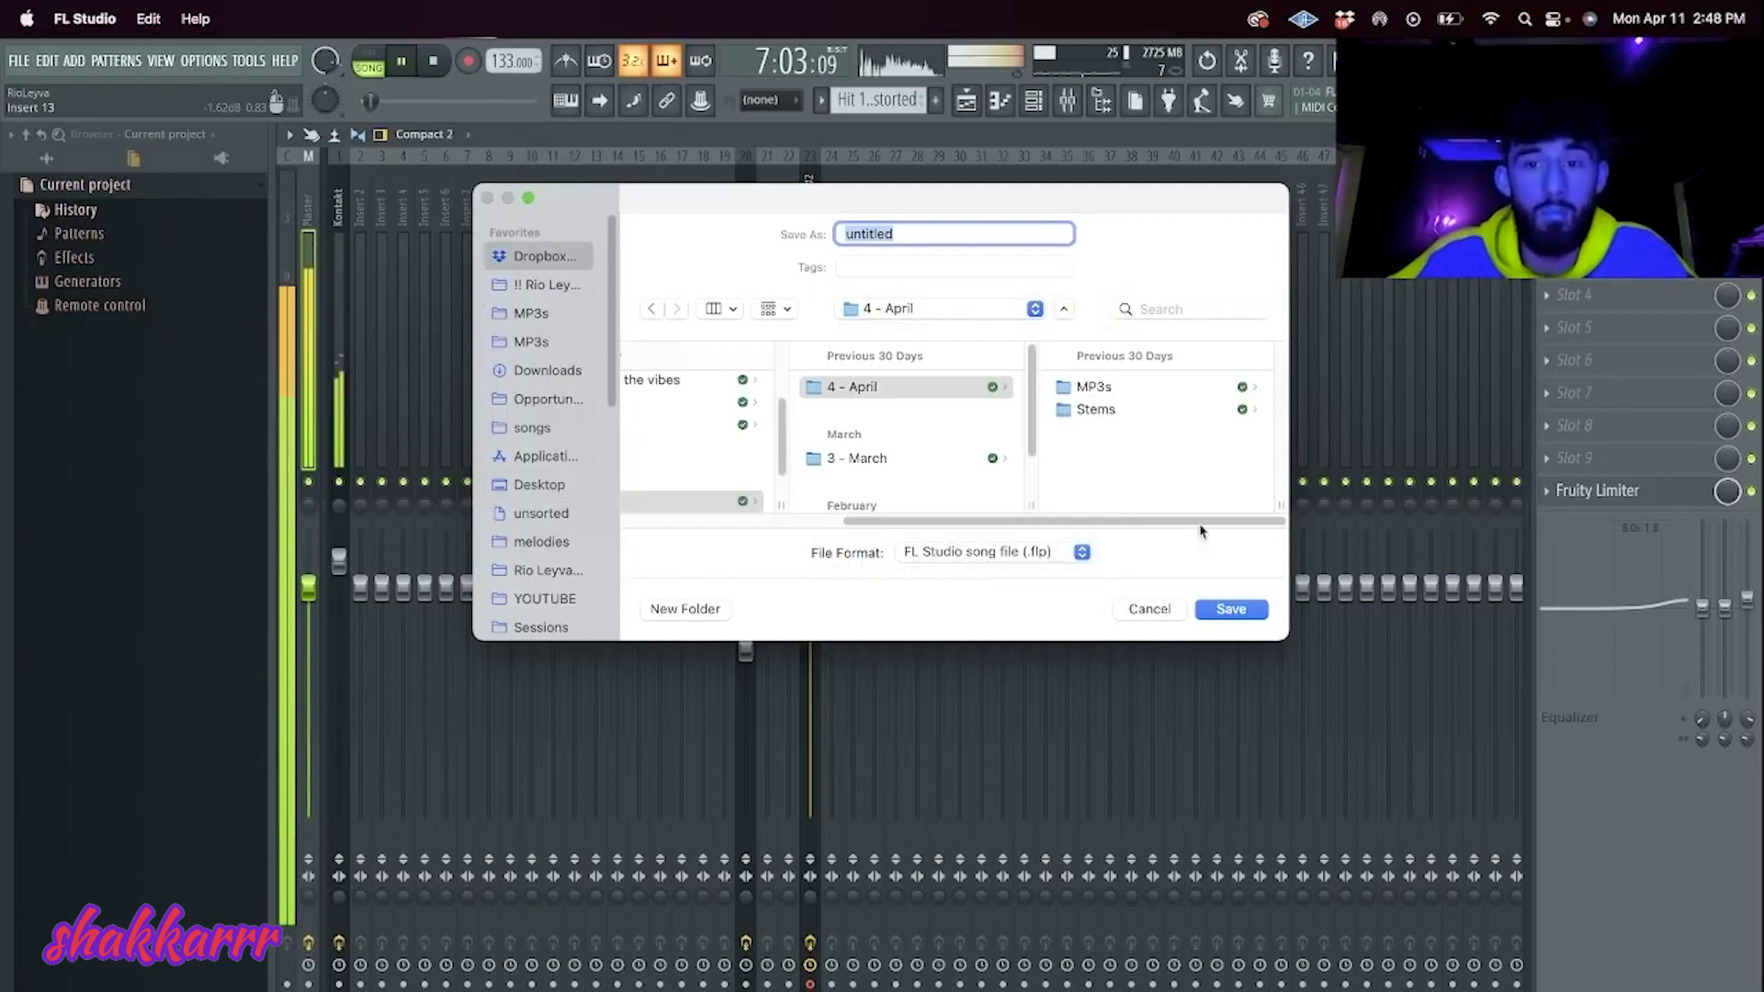
{"action": "left_click", "coordinate": [1148, 609]}
Step: Lower the gain of the Master track's Fruity Limiter to -2.0 dB, auditioning the full section from bar 17
{"action": "left_click", "coordinate": [1597, 491]}
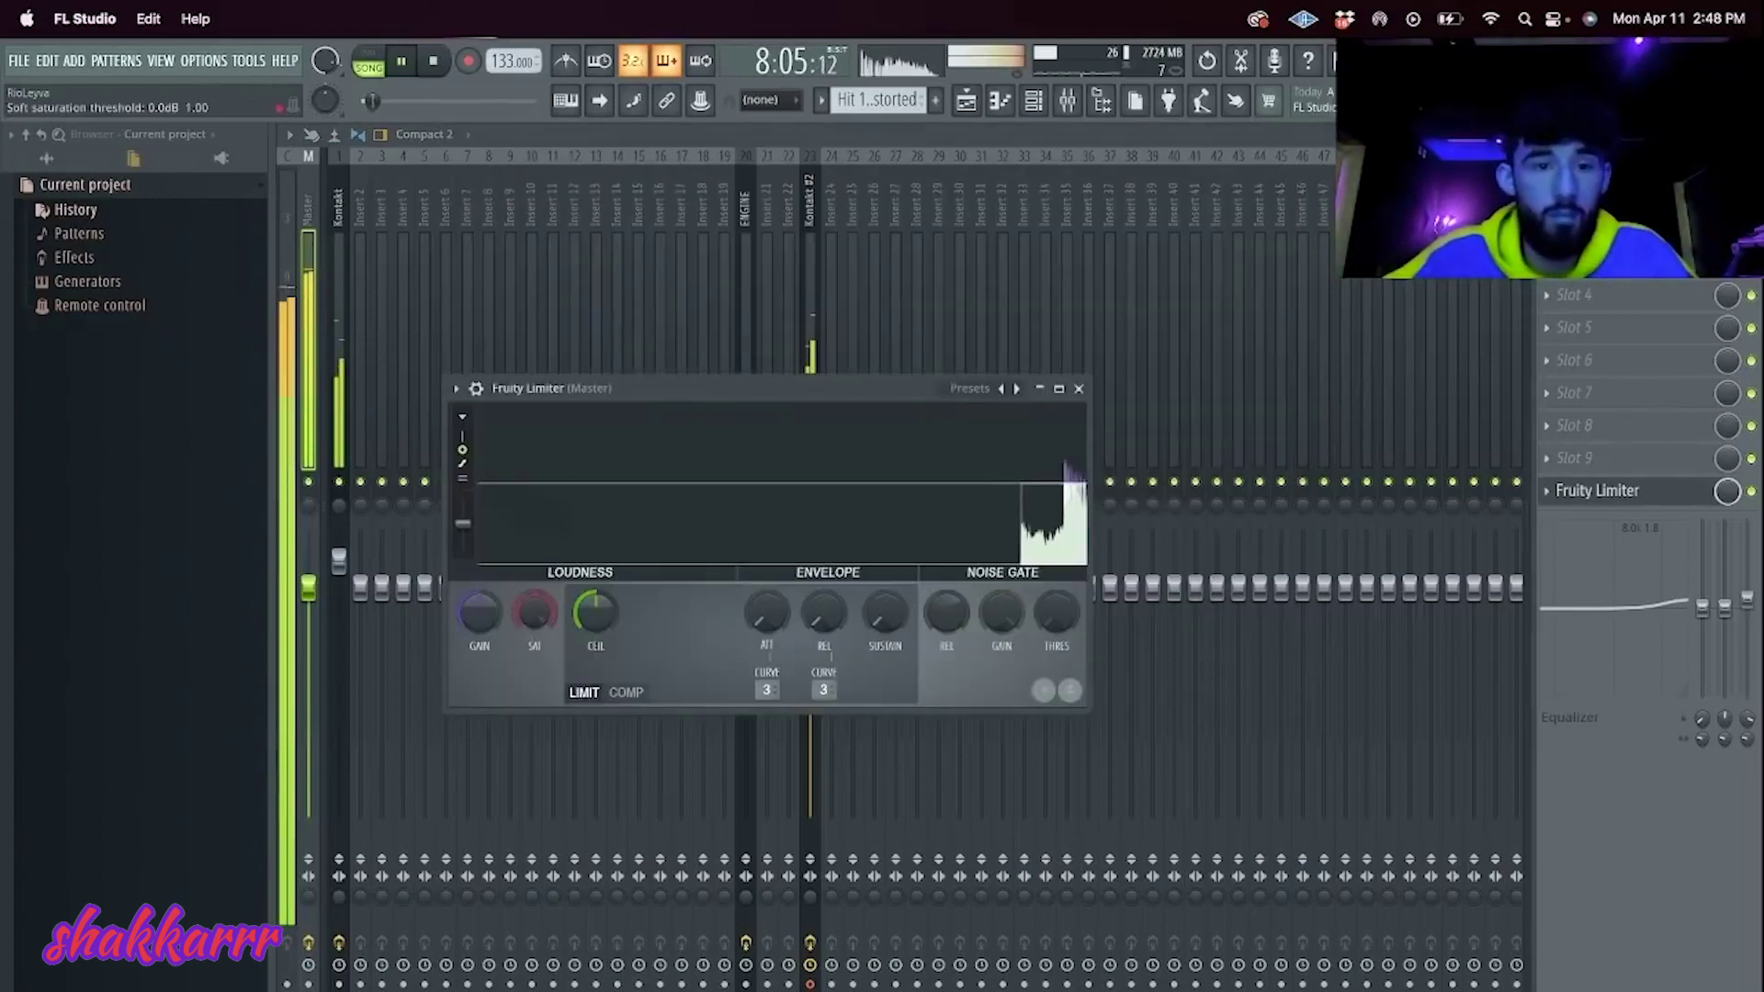
{"action": "left_click_drag", "start_coordinate": [480, 612], "coordinate": [479, 634]}
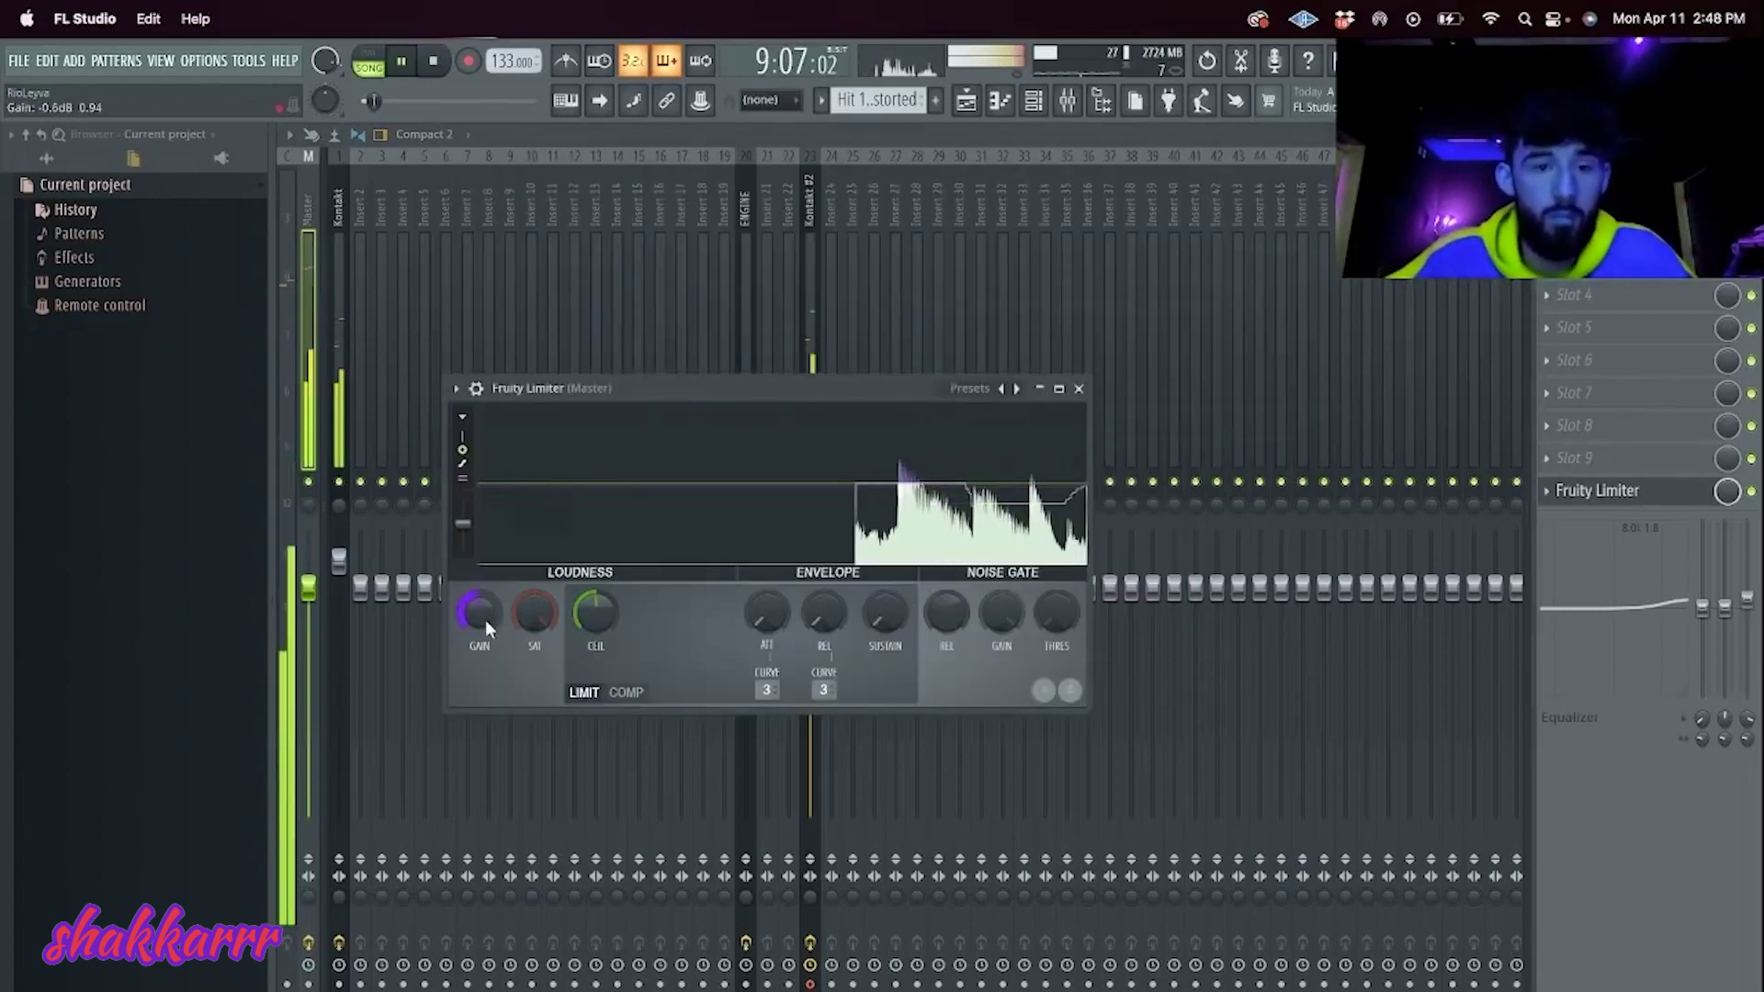
{"action": "left_click", "coordinate": [966, 100]}
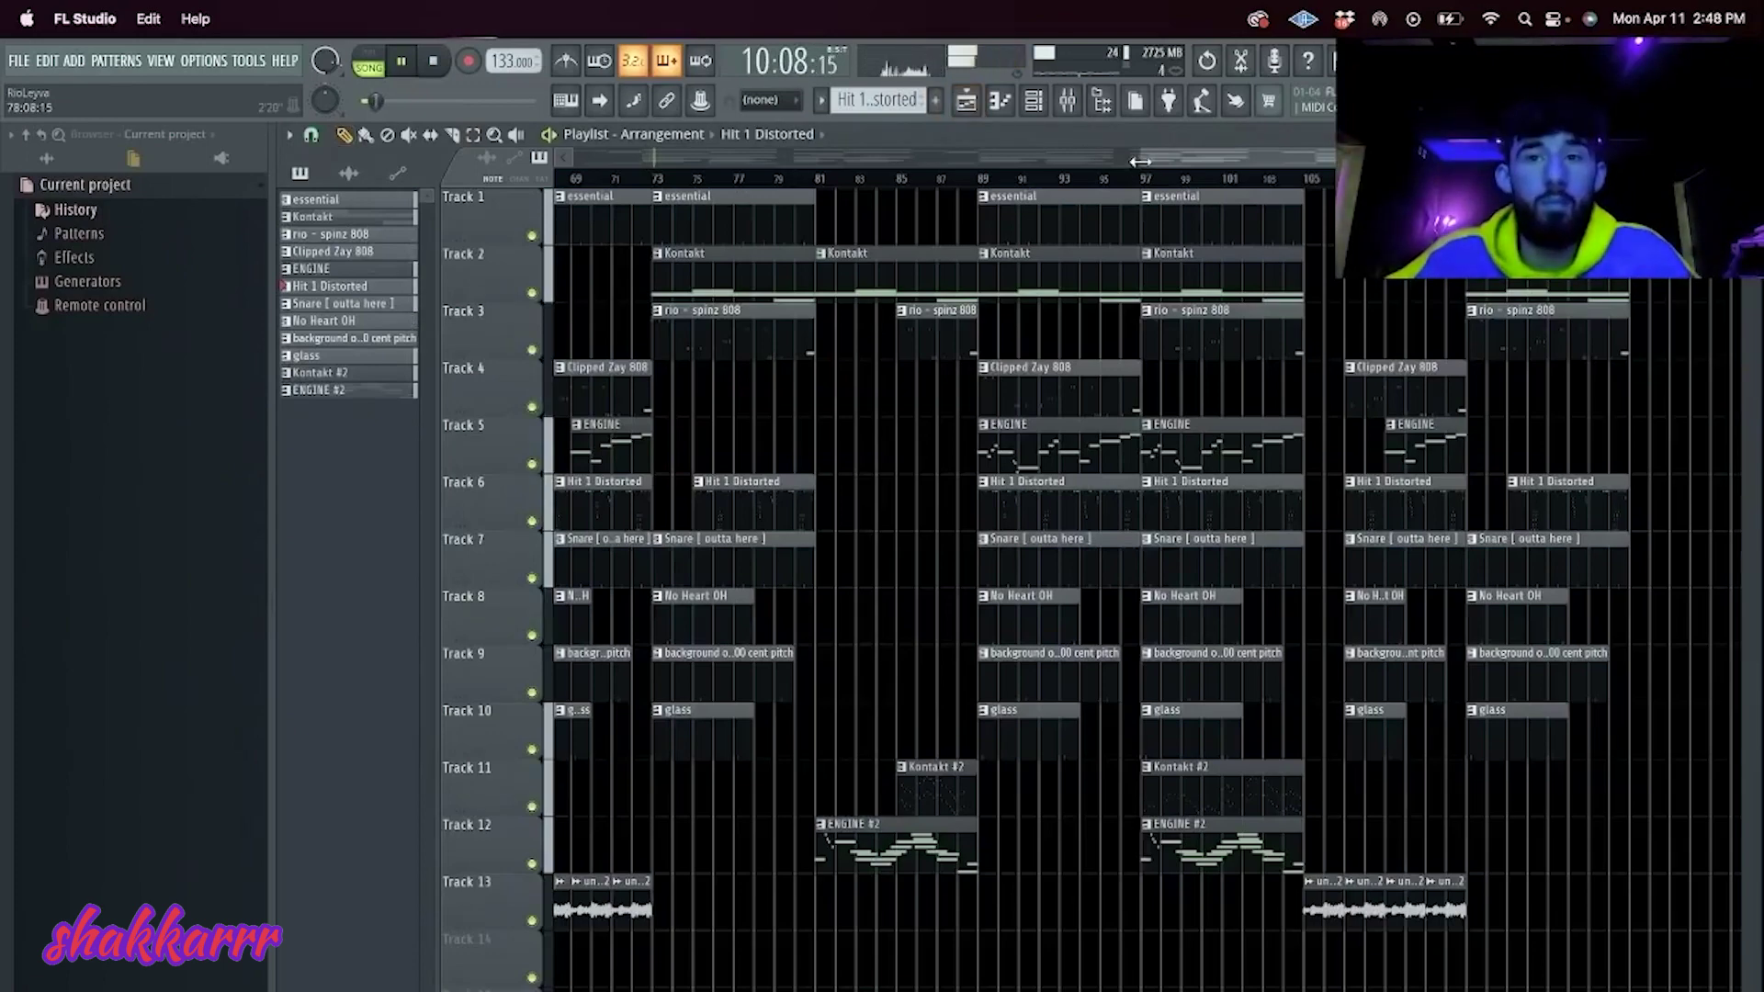
{"action": "left_click_drag", "start_coordinate": [1139, 162], "coordinate": [574, 162]}
{"action": "left_click", "coordinate": [708, 177]}
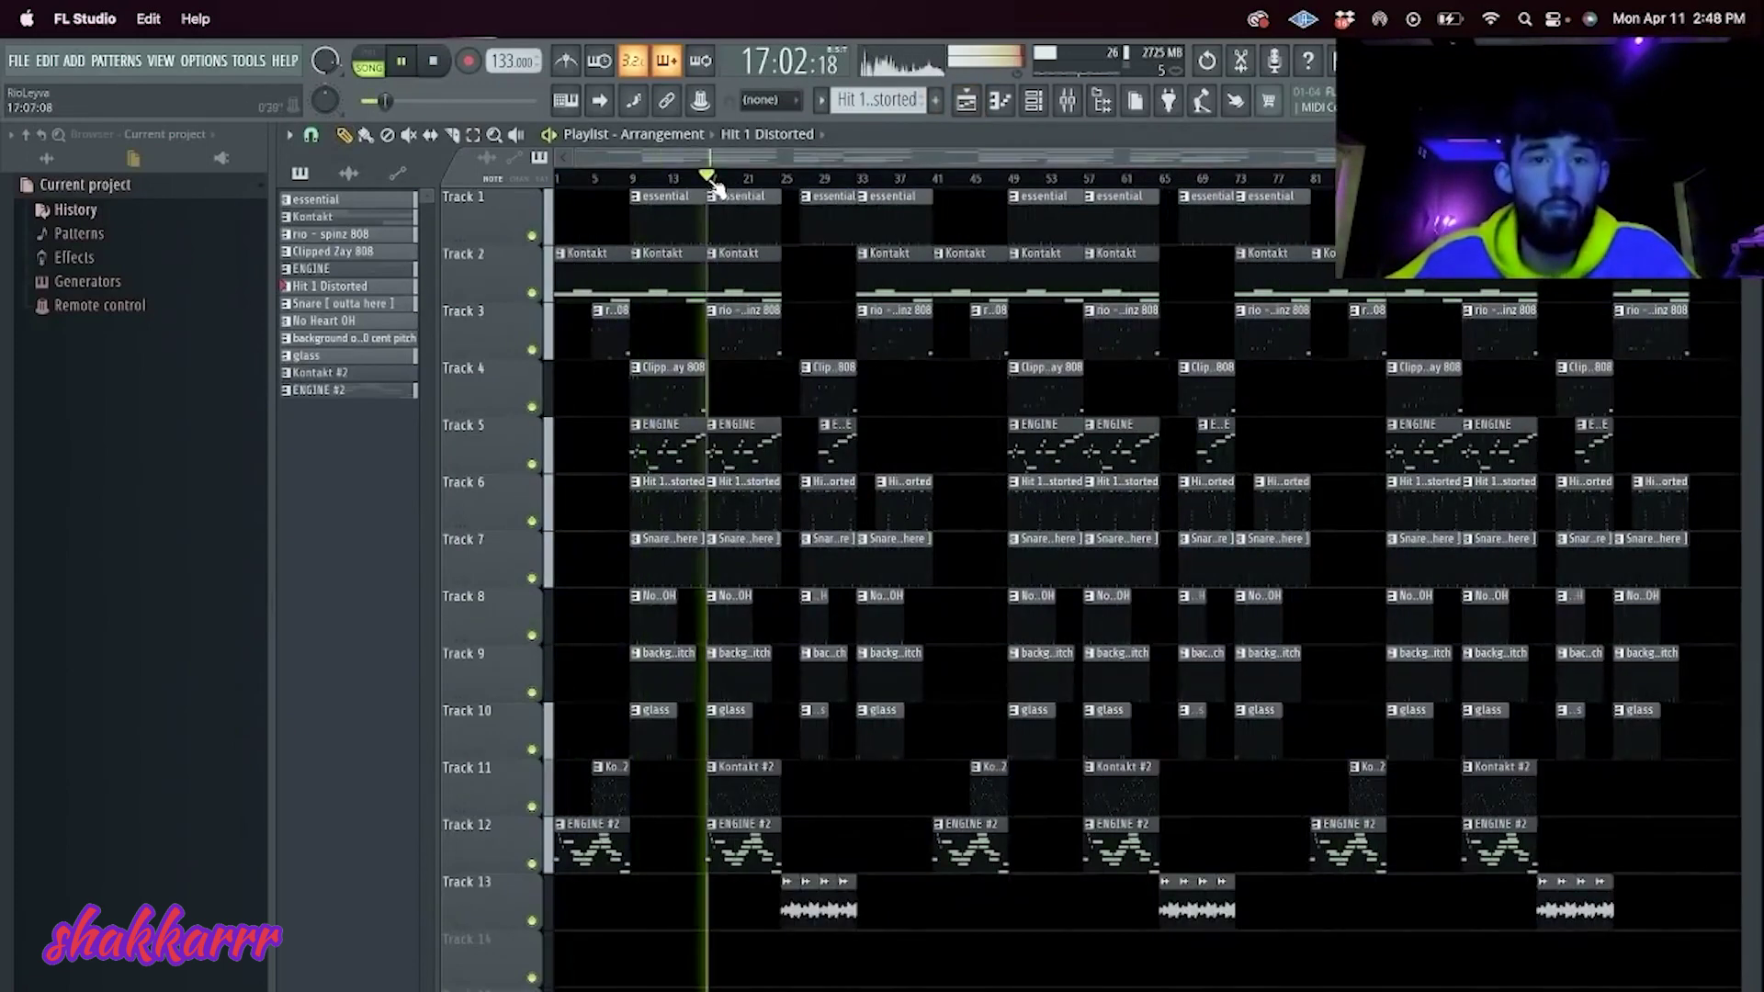
{"action": "left_click", "coordinate": [1067, 101]}
{"action": "left_click", "coordinate": [1102, 101]}
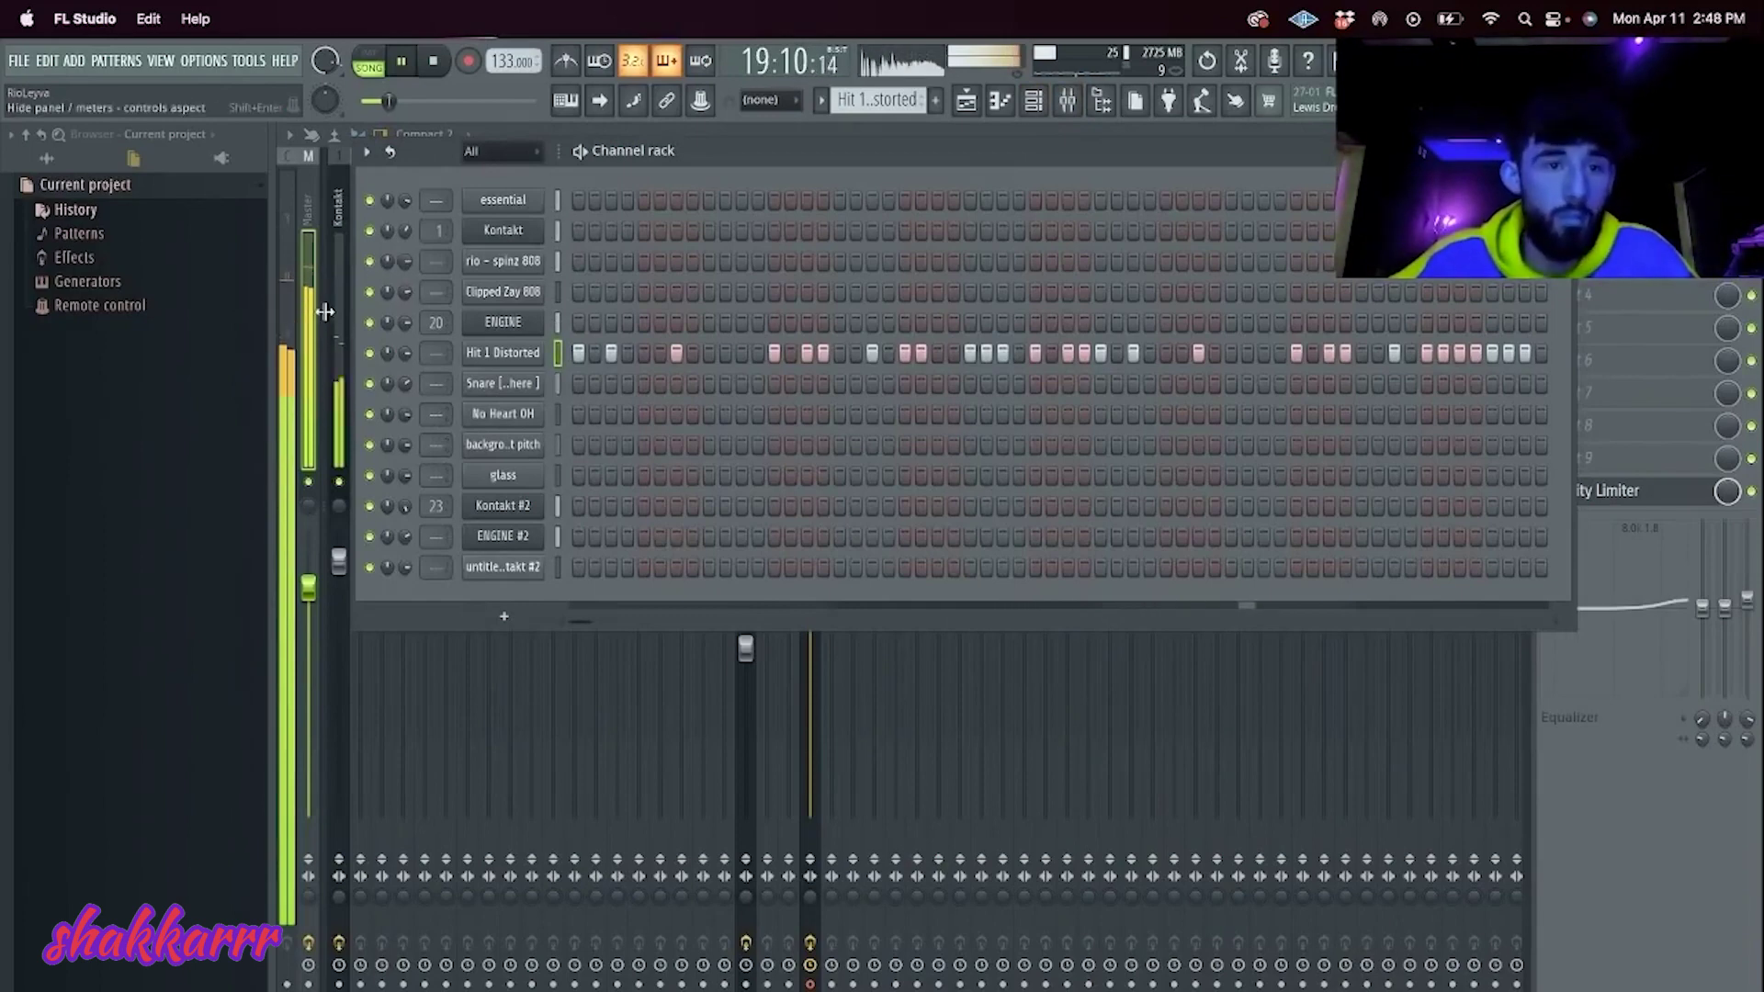
{"action": "key", "text": "F6"}
{"action": "left_click", "coordinate": [1596, 491]}
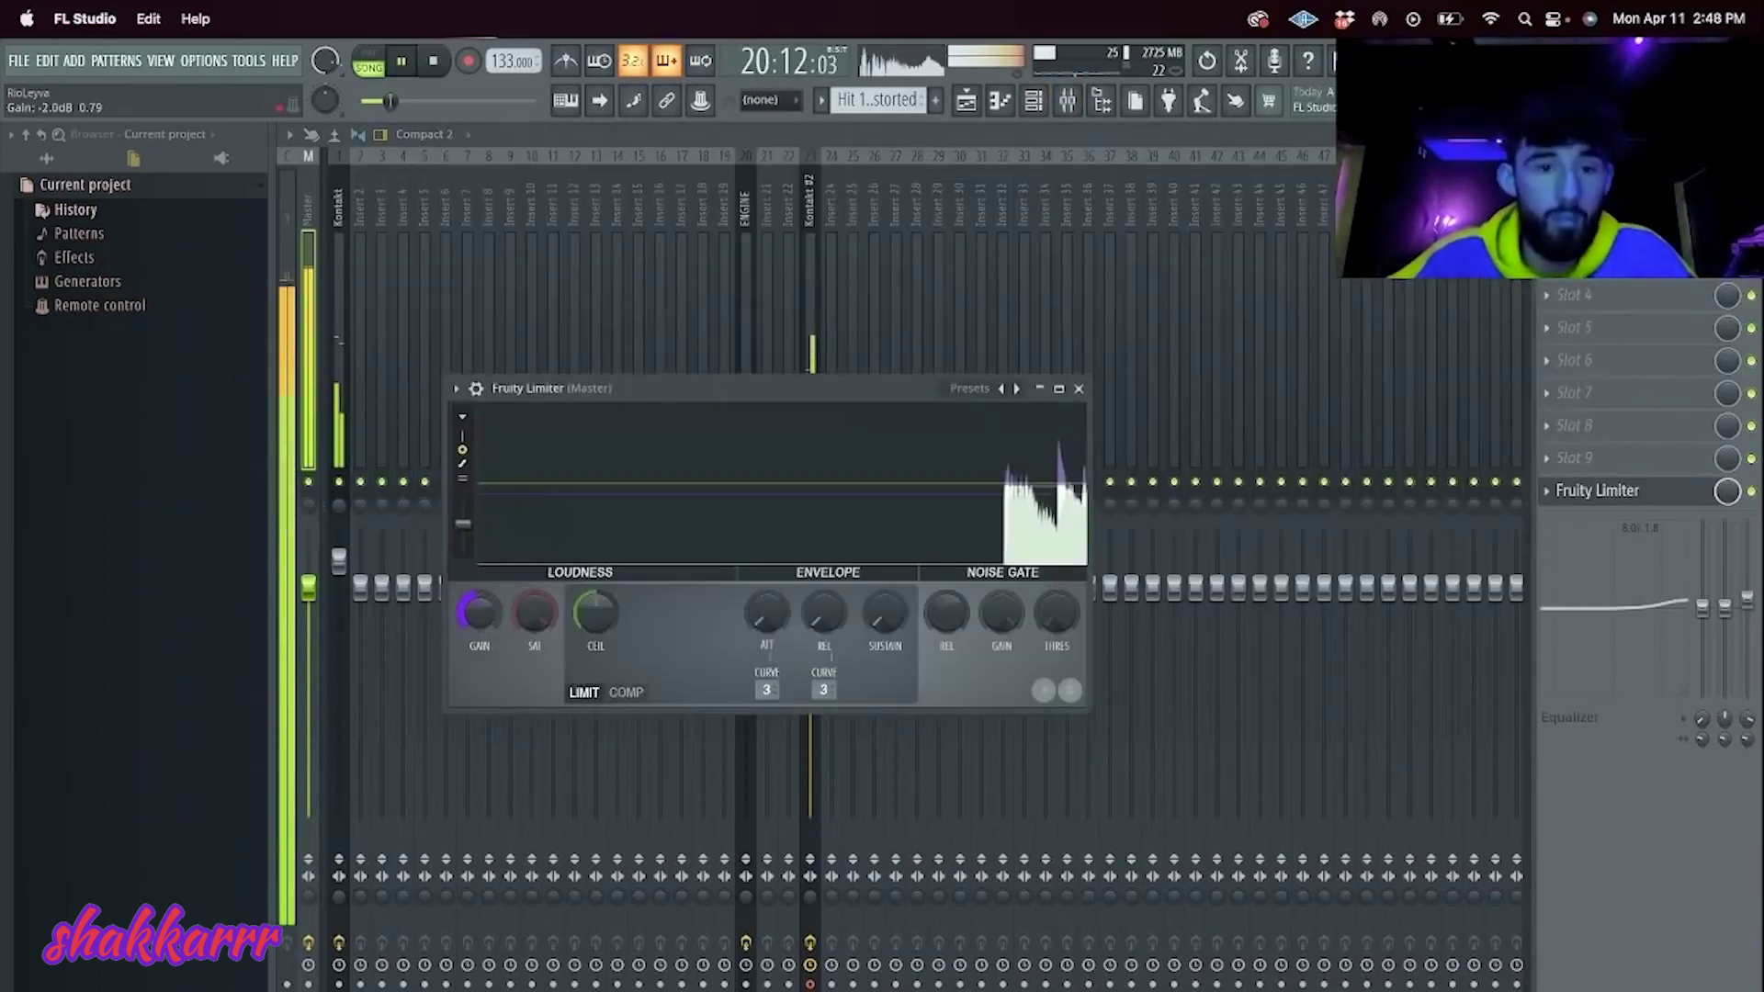
{"action": "left_click", "coordinate": [1079, 390]}
Step: Create a folder "Rio - Wealth 133 BPM" inside the 4 - April Stems folder and save the project there under the same name
{"action": "left_click", "coordinate": [1047, 101]}
{"action": "key", "text": "super+s"}
{"action": "left_click", "coordinate": [540, 333]}
{"action": "left_click", "coordinate": [909, 307]}
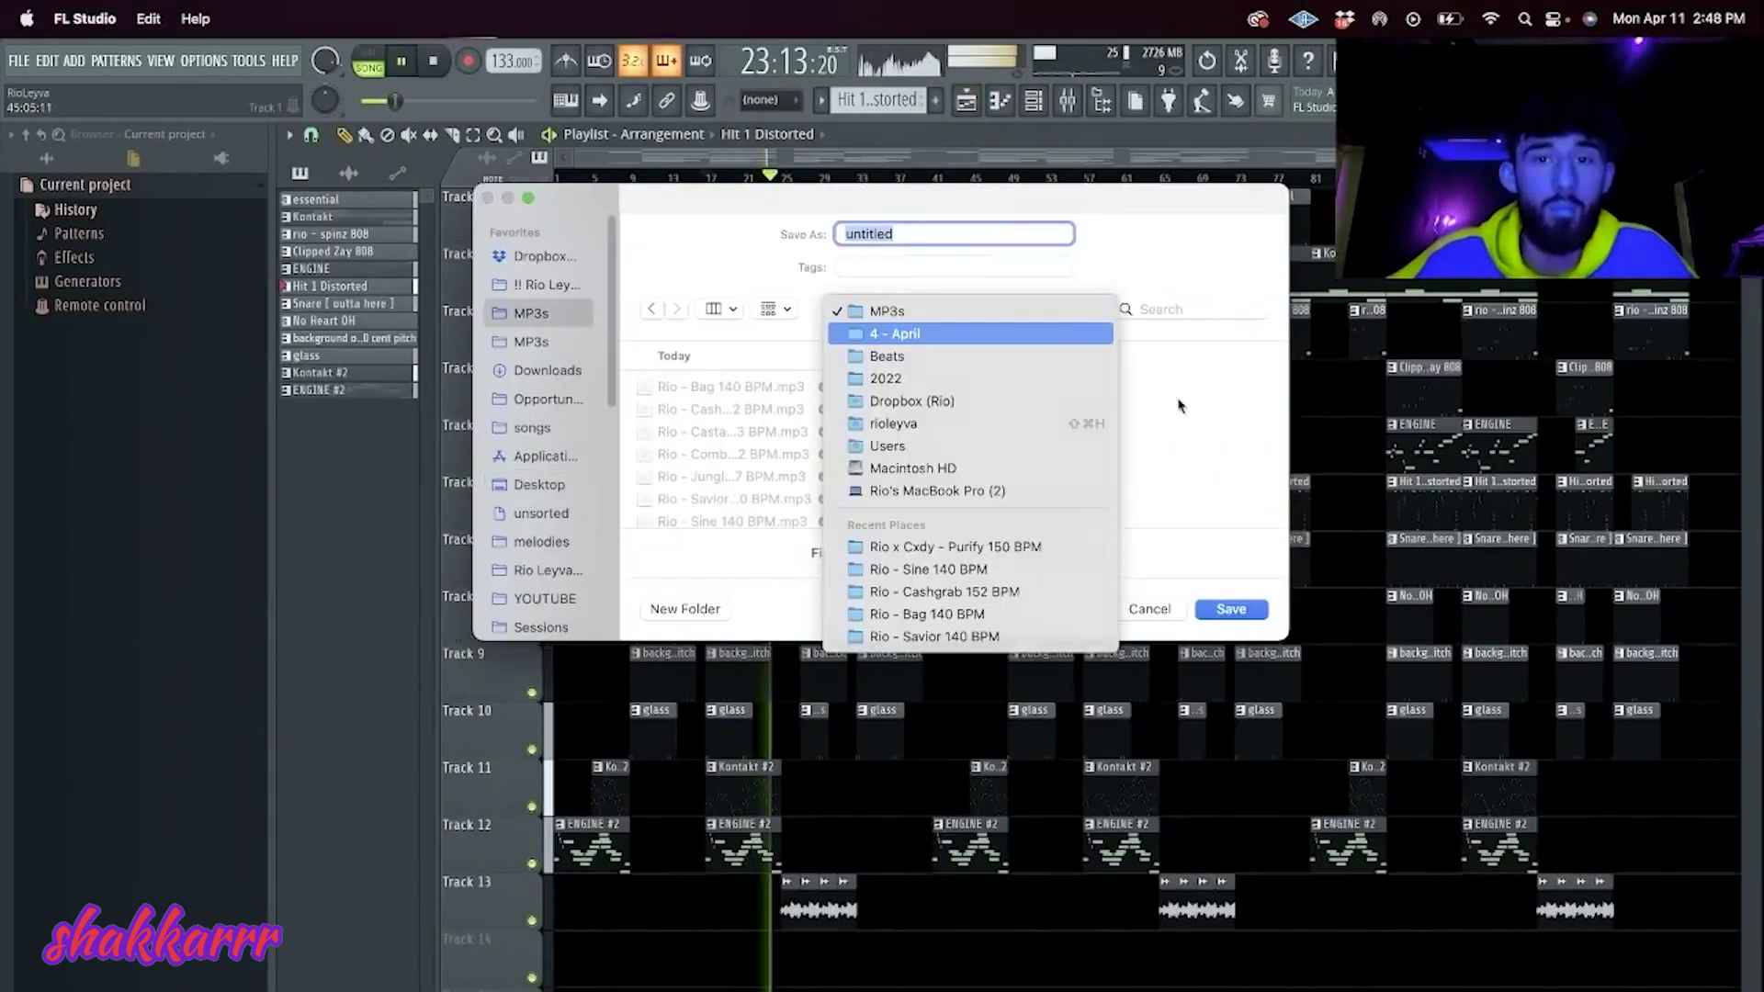
{"action": "left_click", "coordinate": [910, 339]}
{"action": "left_click", "coordinate": [1114, 410]}
{"action": "key", "text": "shift+super+n"}
{"action": "type", "text": "Rio - Wealth 133 BPM"}
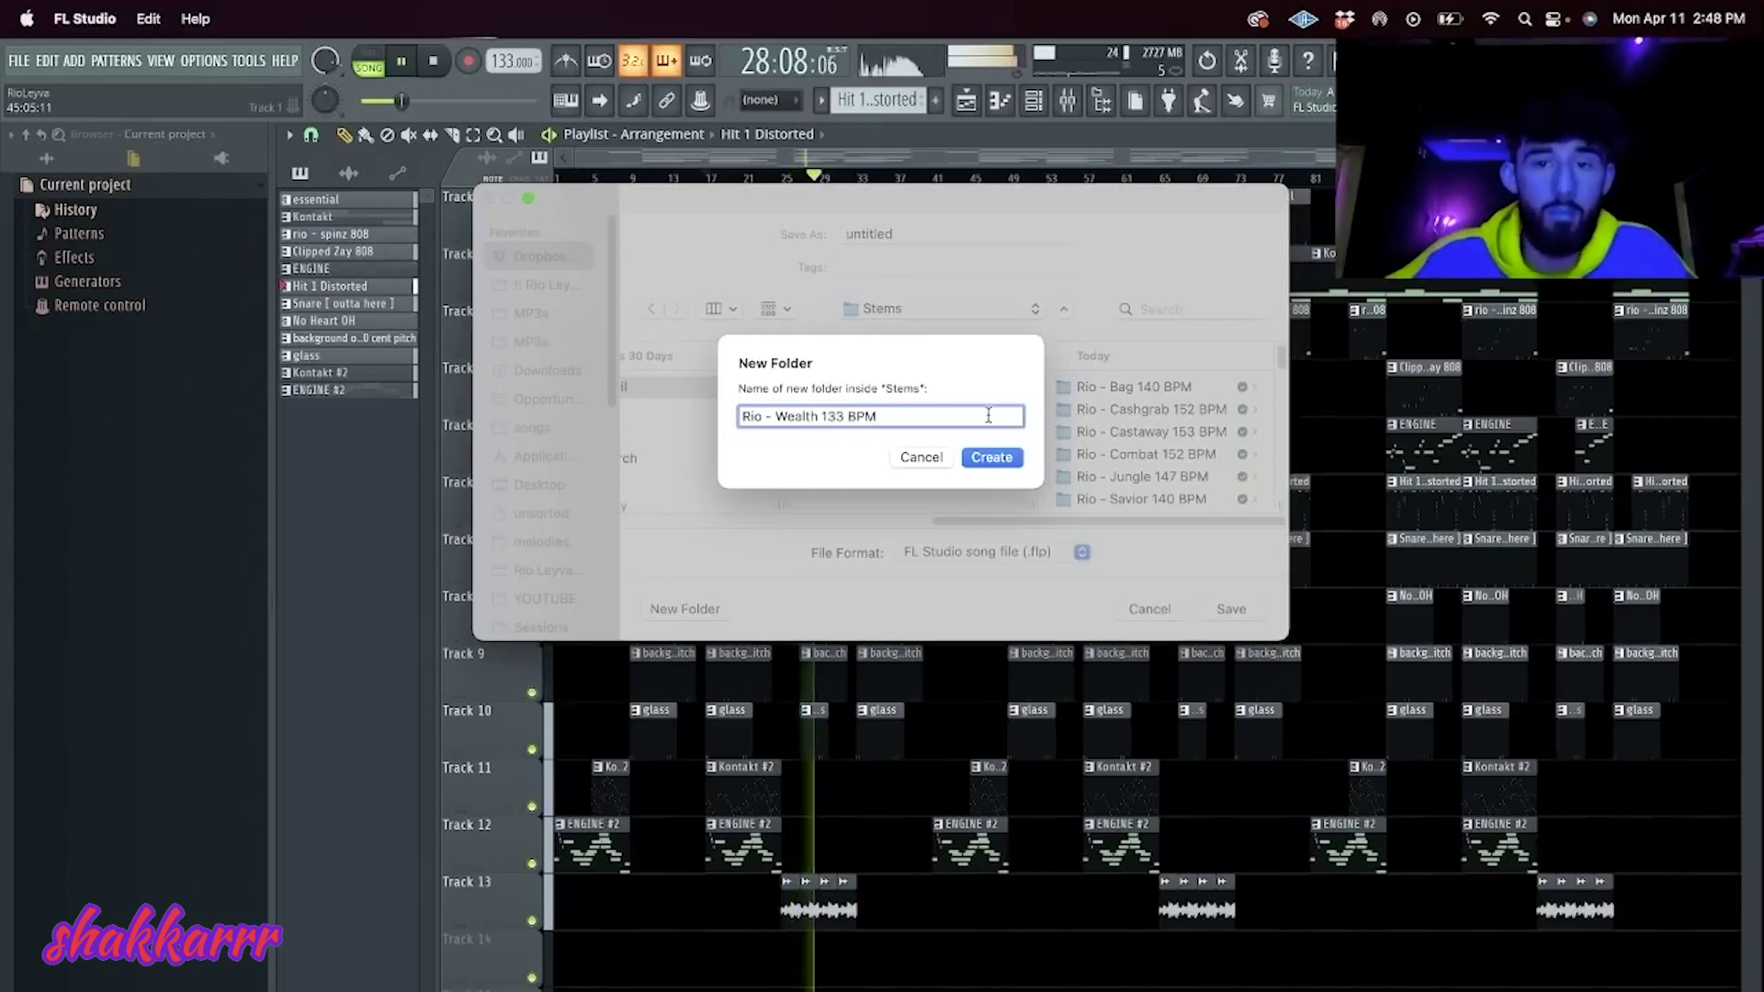
{"action": "key", "text": "Return"}
{"action": "type", "text": "Rio - Wealth 133 BPM"}
{"action": "key", "text": "Return"}
Step: Export the song as the MP3 "Rio - Wealth 133 BPM" into the 4 - April MP3s folder and check that folder in Finder
{"action": "key", "text": "shift+super+r"}
{"action": "left_click", "coordinate": [1001, 310]}
{"action": "left_click", "coordinate": [946, 337]}
{"action": "left_click", "coordinate": [946, 388]}
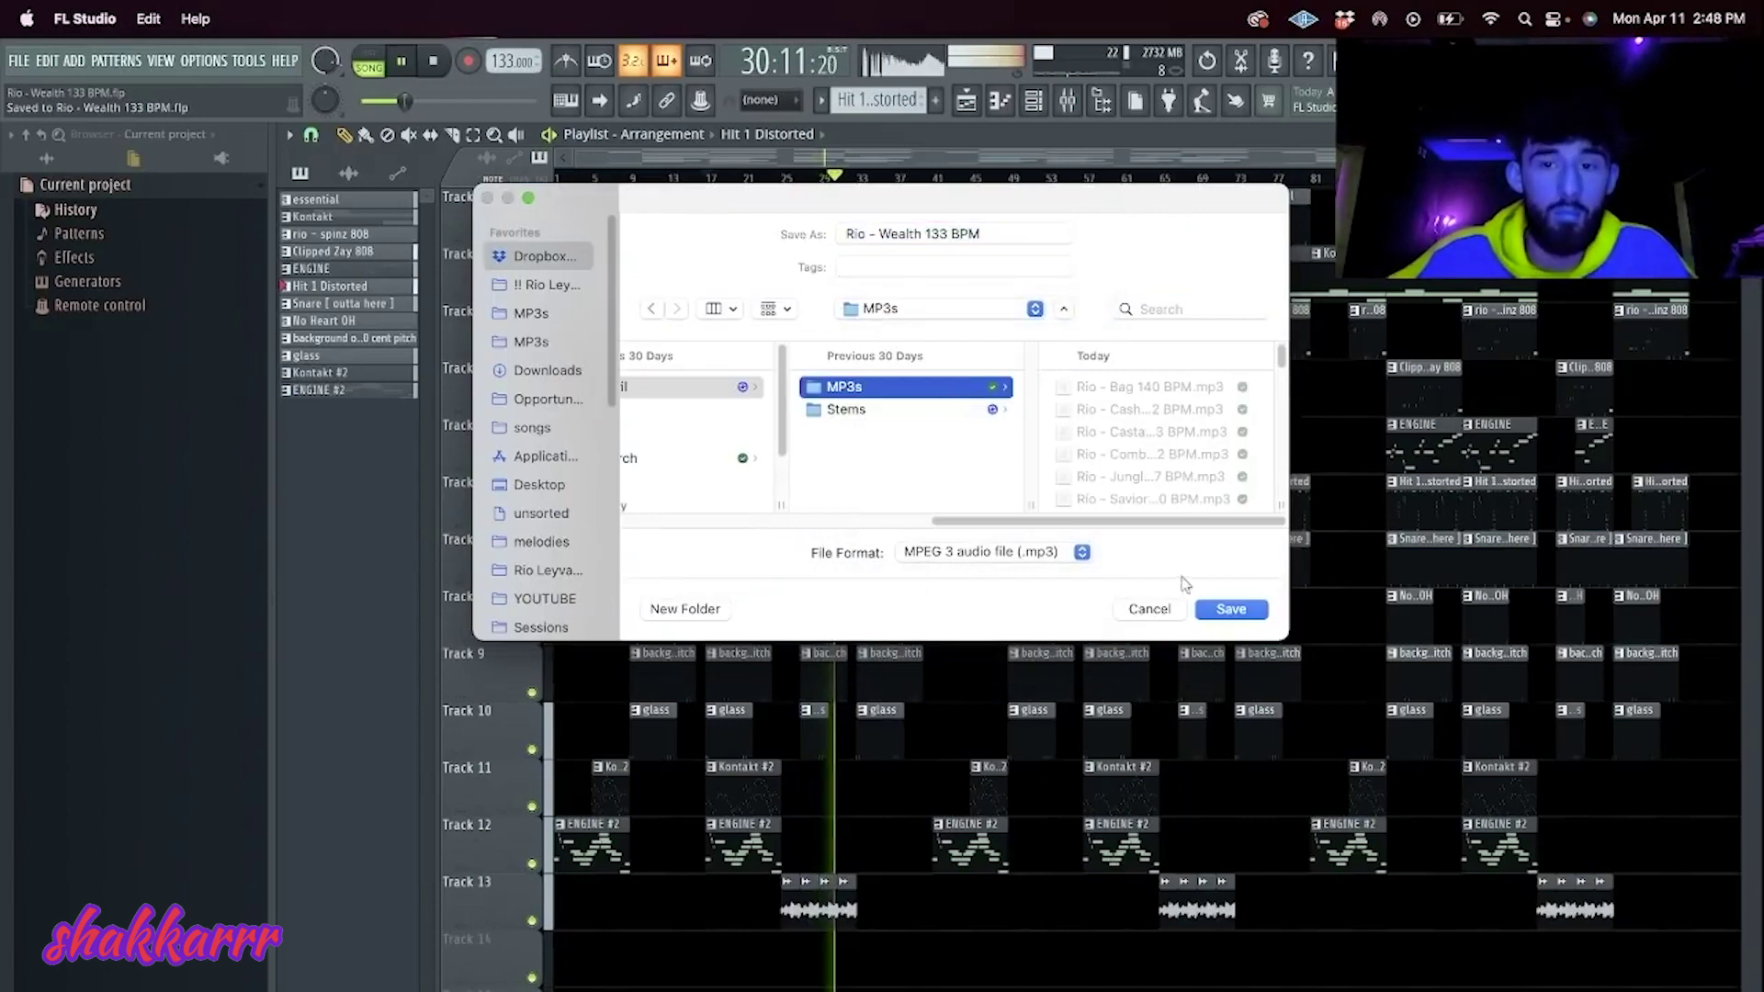
{"action": "left_click", "coordinate": [1229, 610]}
{"action": "key", "text": "super+Tab"}
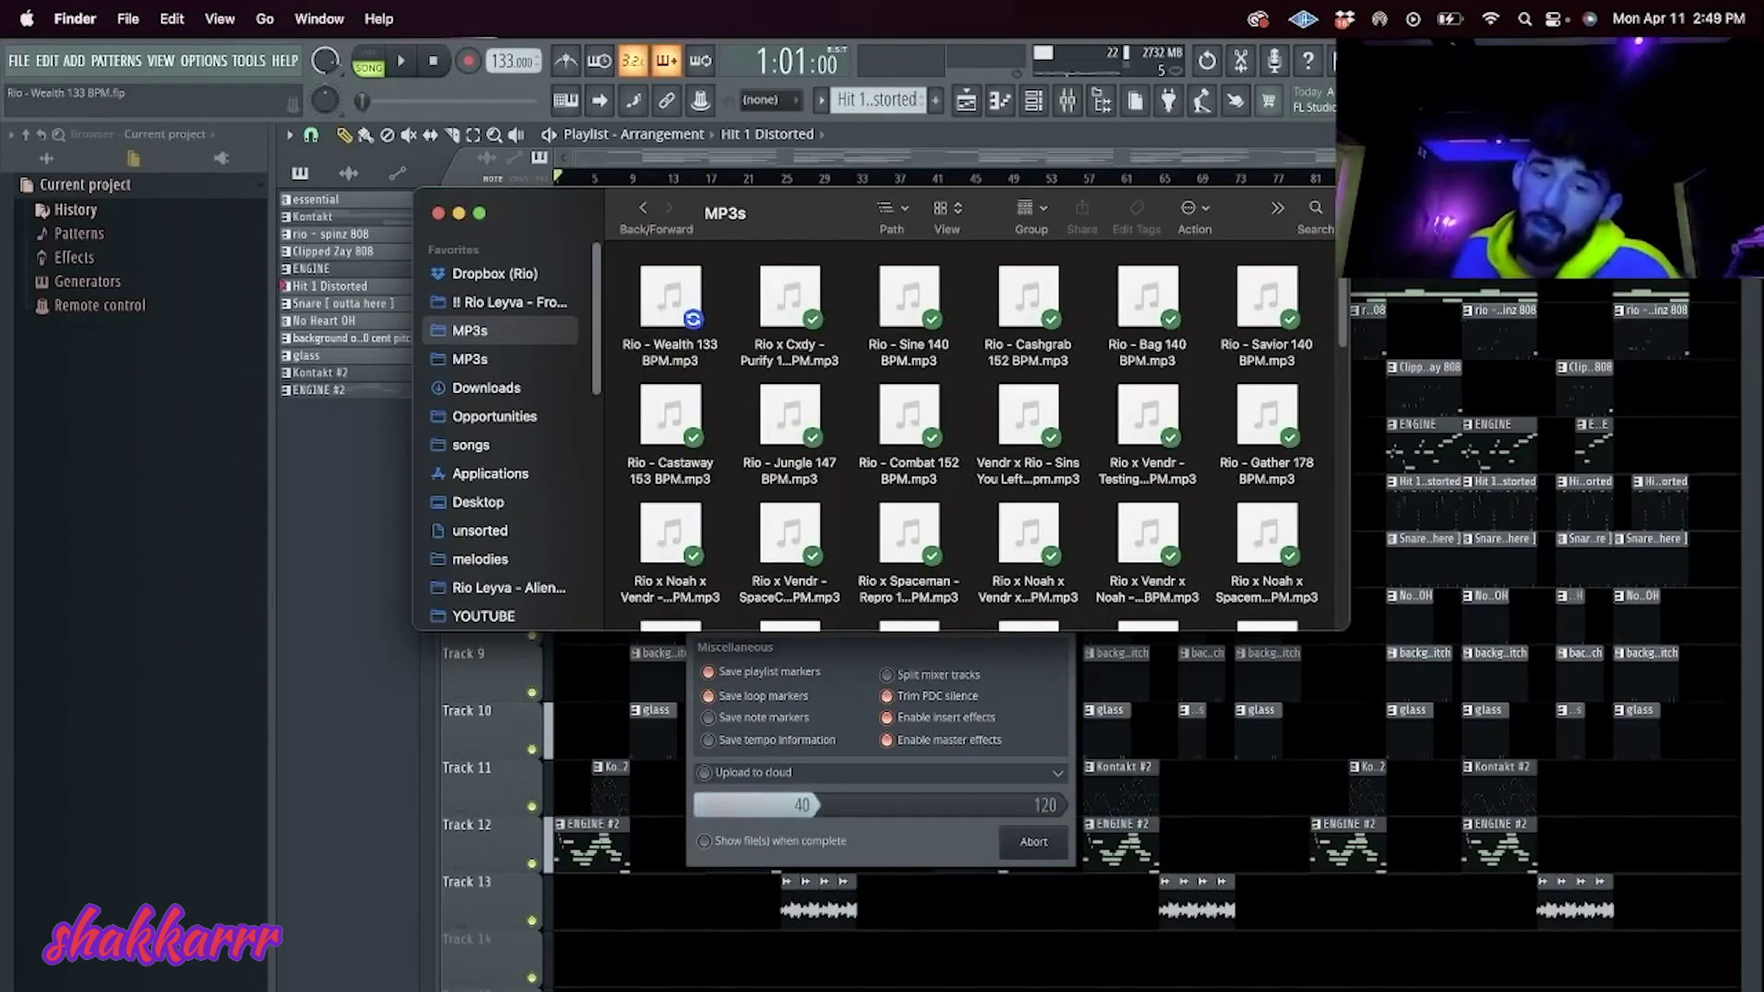
{"action": "key", "text": "super+Tab"}
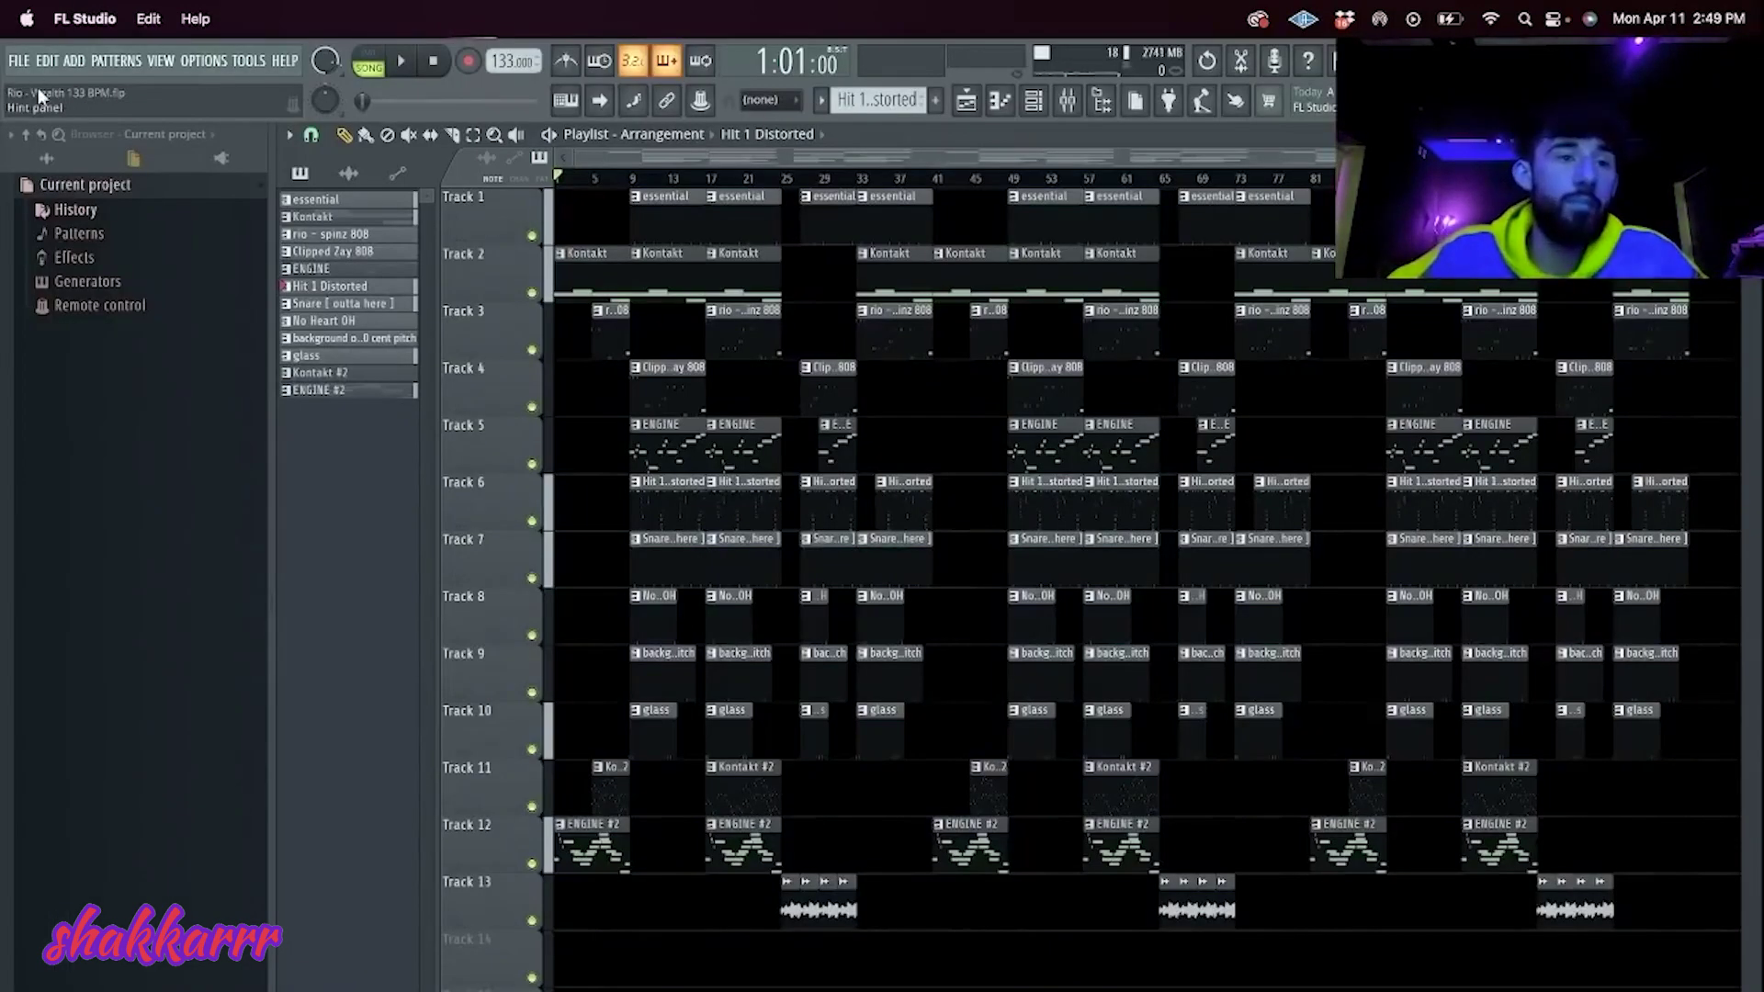
Step: Start a new default project
{"action": "left_click", "coordinate": [19, 62]}
{"action": "left_click", "coordinate": [37, 89]}
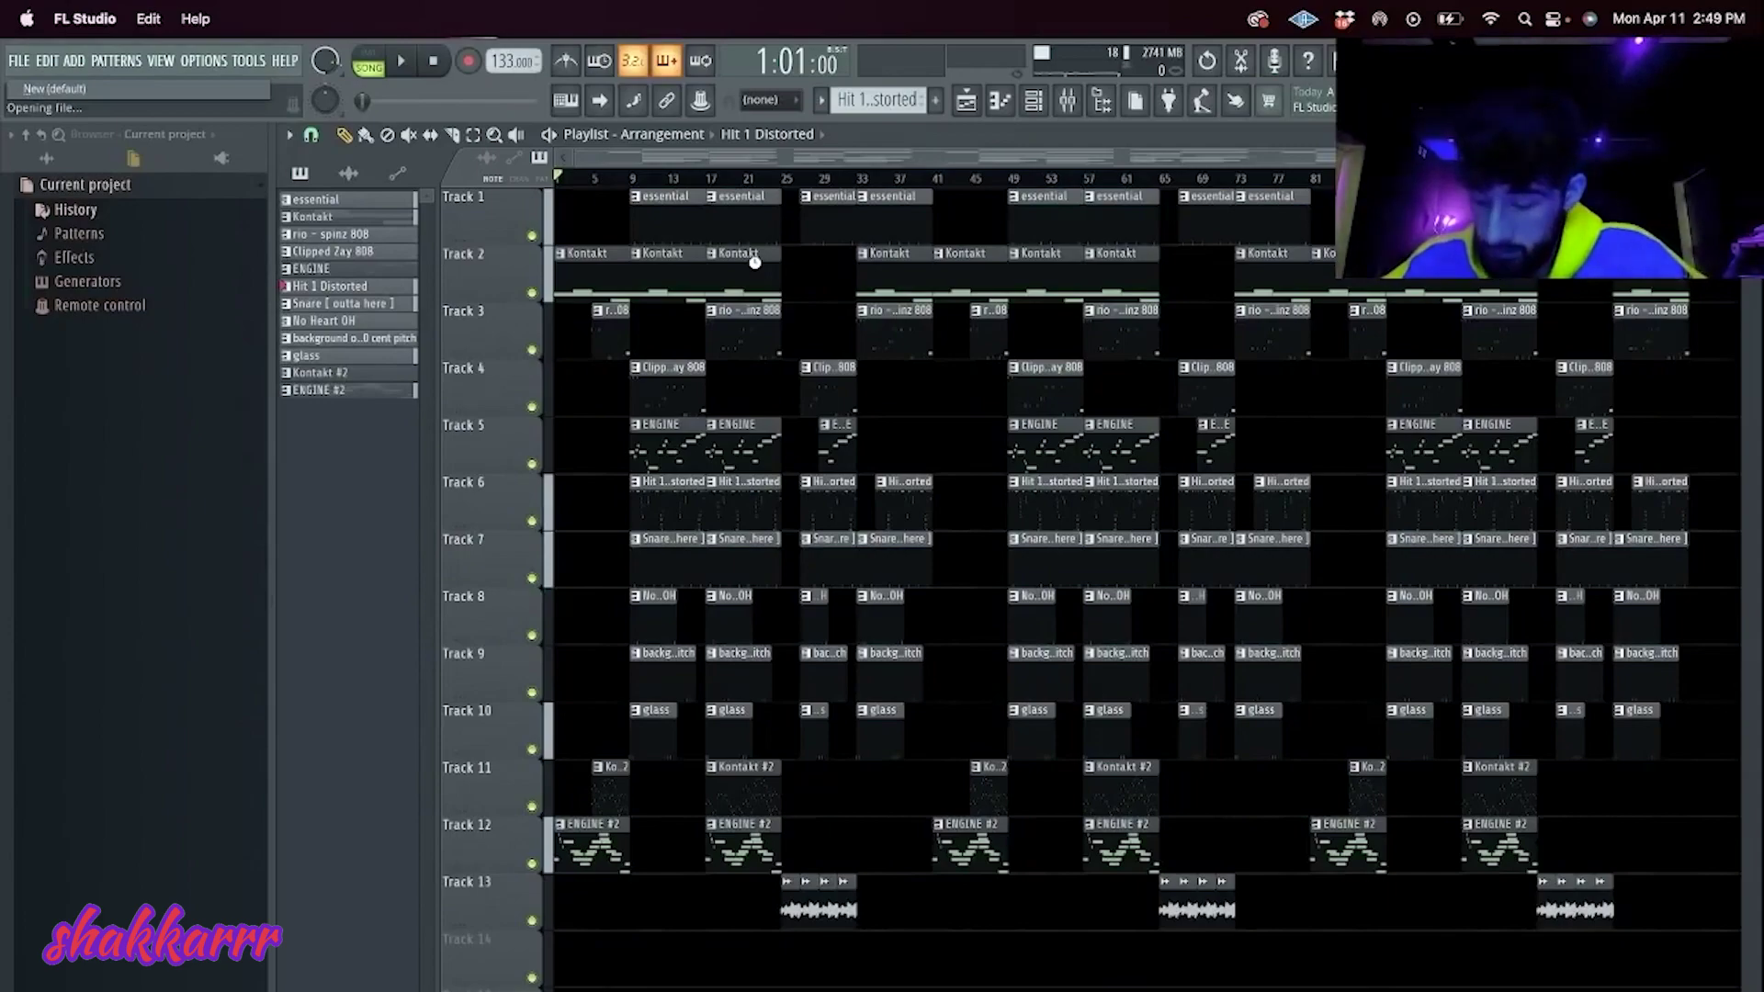